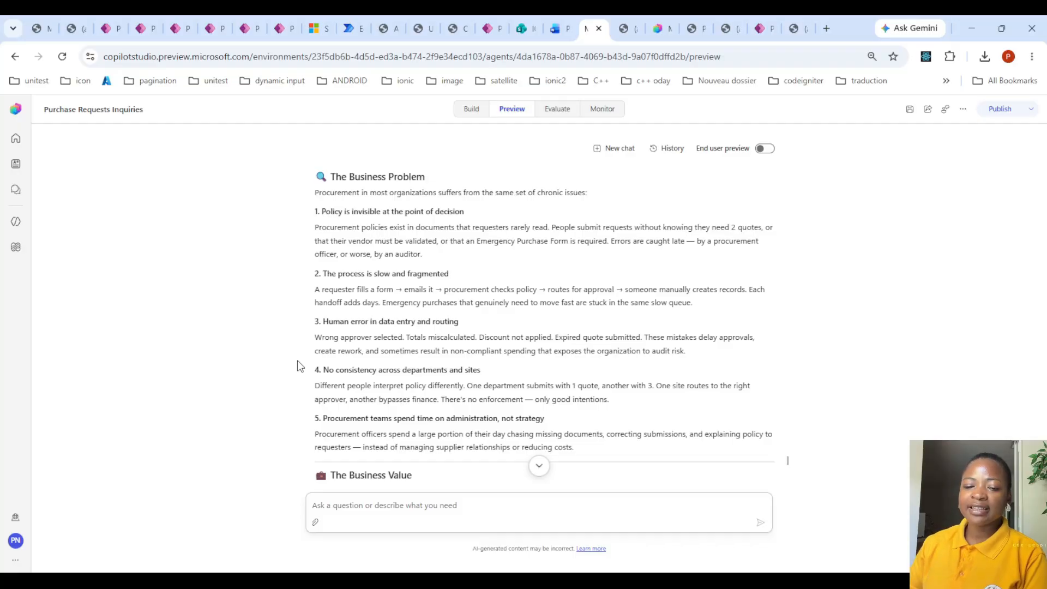
- Read the business problem and business value in the agent's preview answer and in the Purchase Request Approval Agent architecture overview PDF
scroll(431, 368, down, 1)
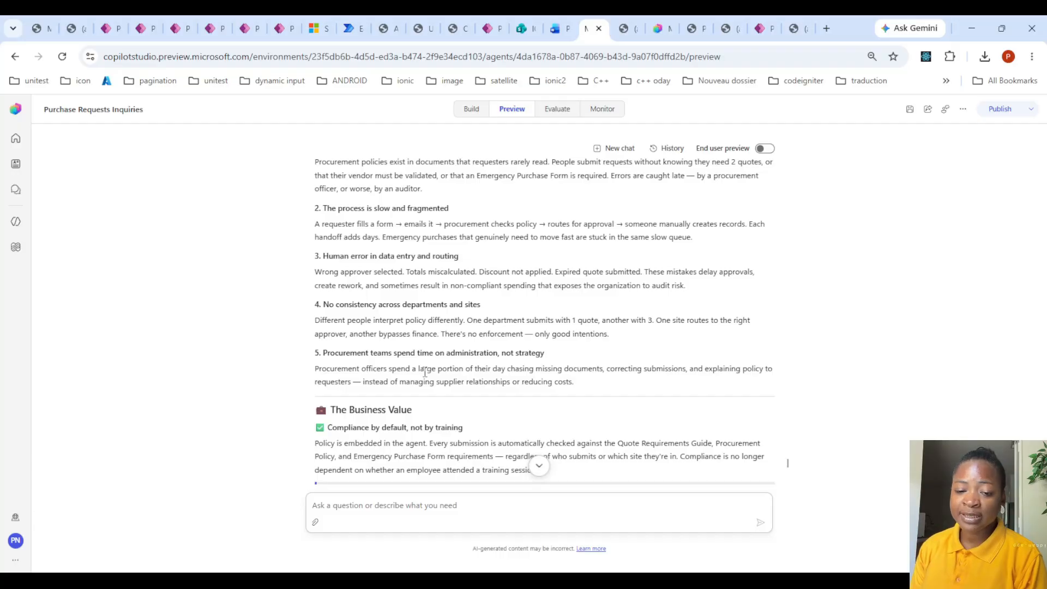
scroll(425, 373, down, 3)
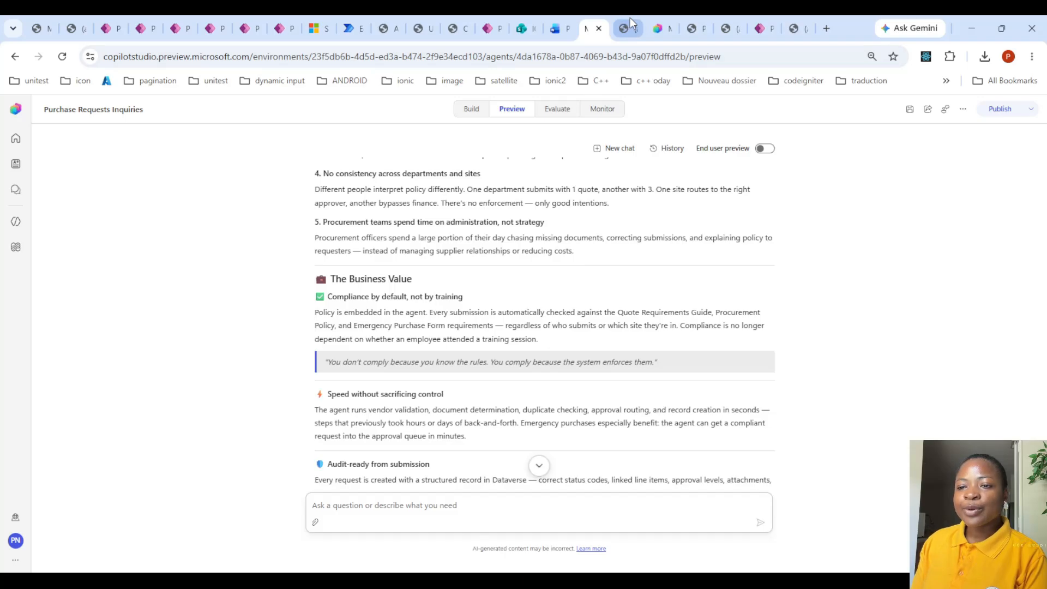
click(687, 19)
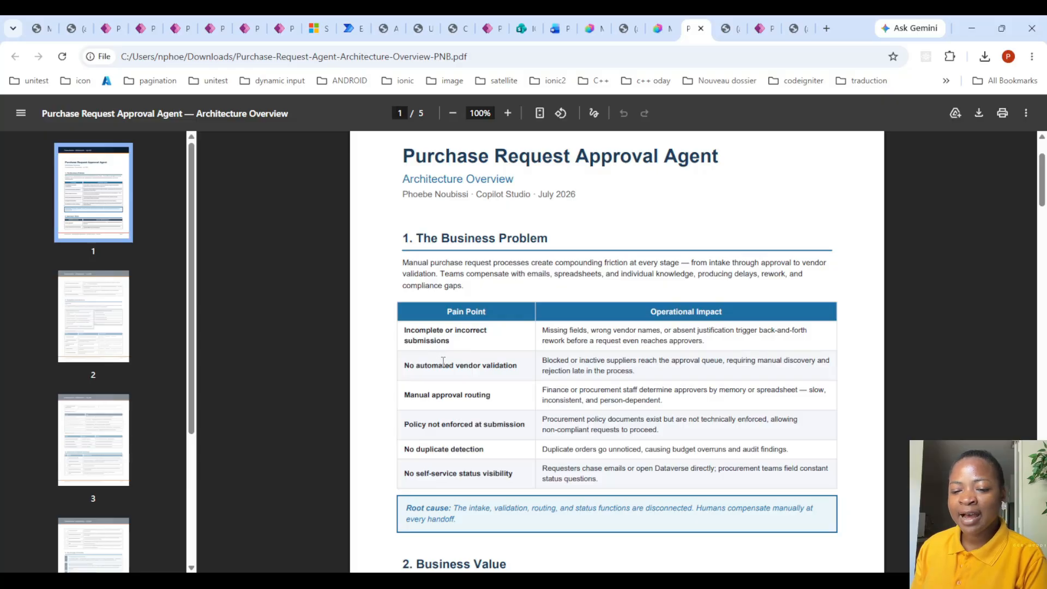
scroll(439, 359, down, 1)
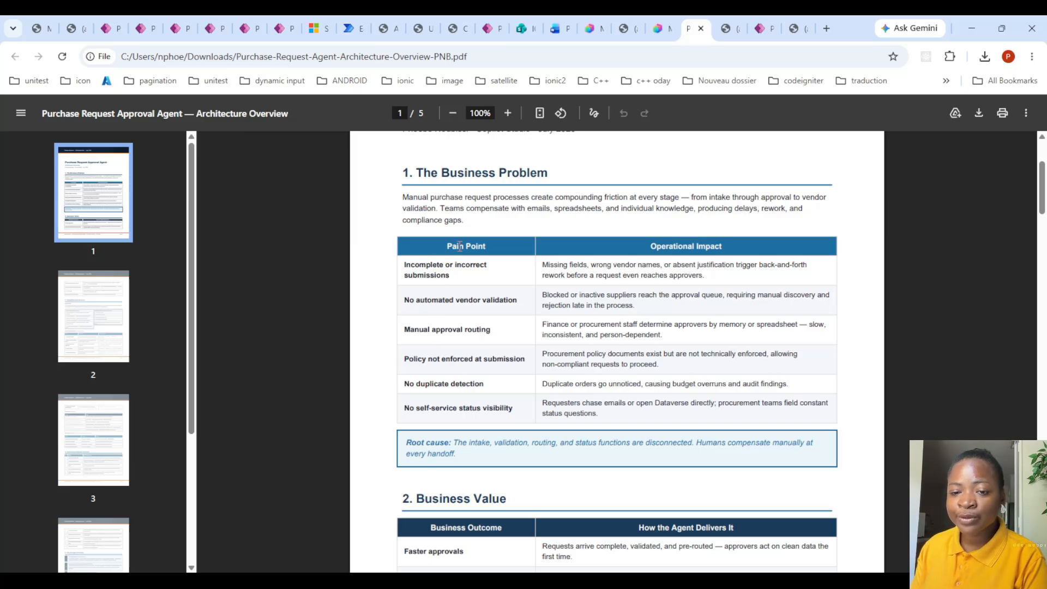
- Check the vendor records in the Power Apps VendorSRS table, and review the pain points and root cause in the architecture overview PDF
click(762, 20)
click(923, 226)
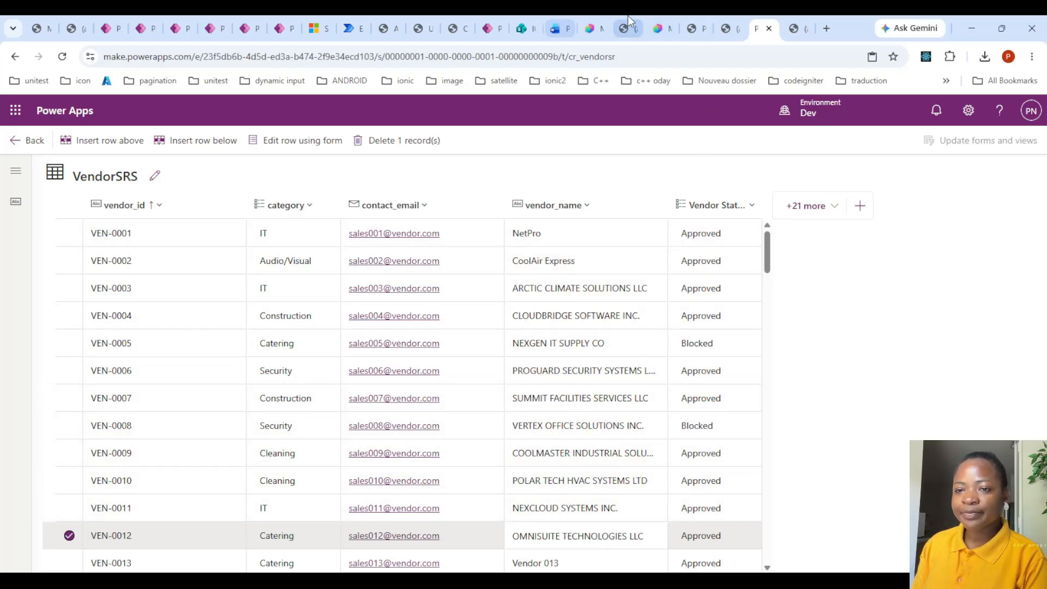
click(704, 21)
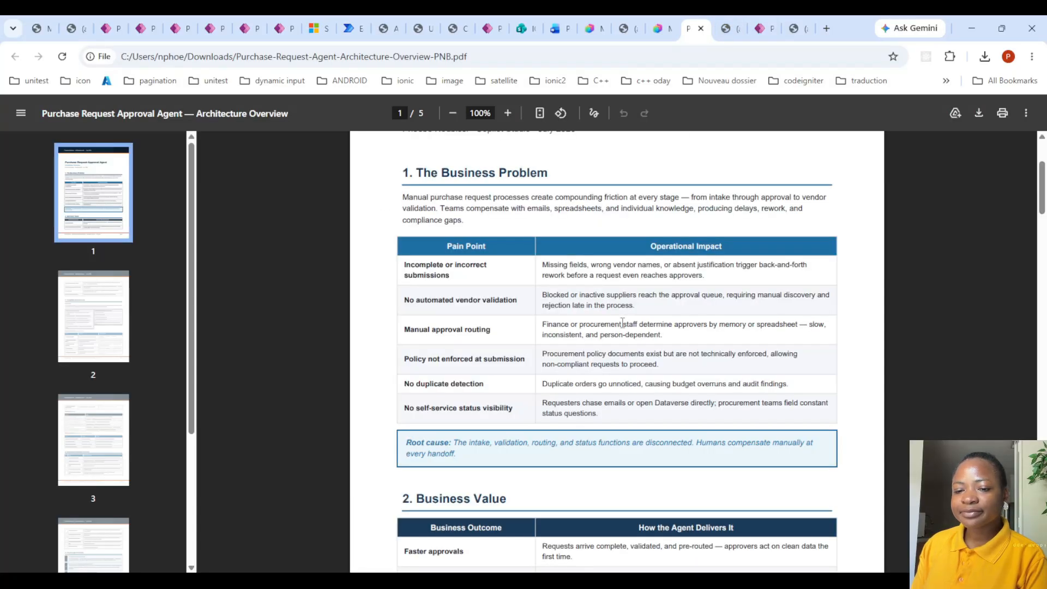
scroll(624, 343, down, 2)
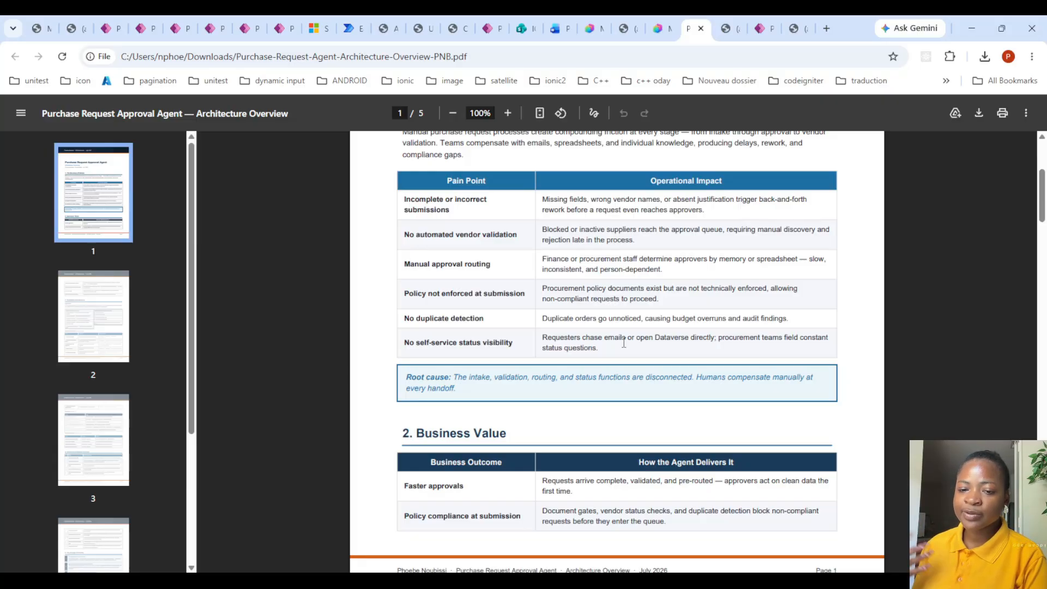
scroll(610, 352, down, 1)
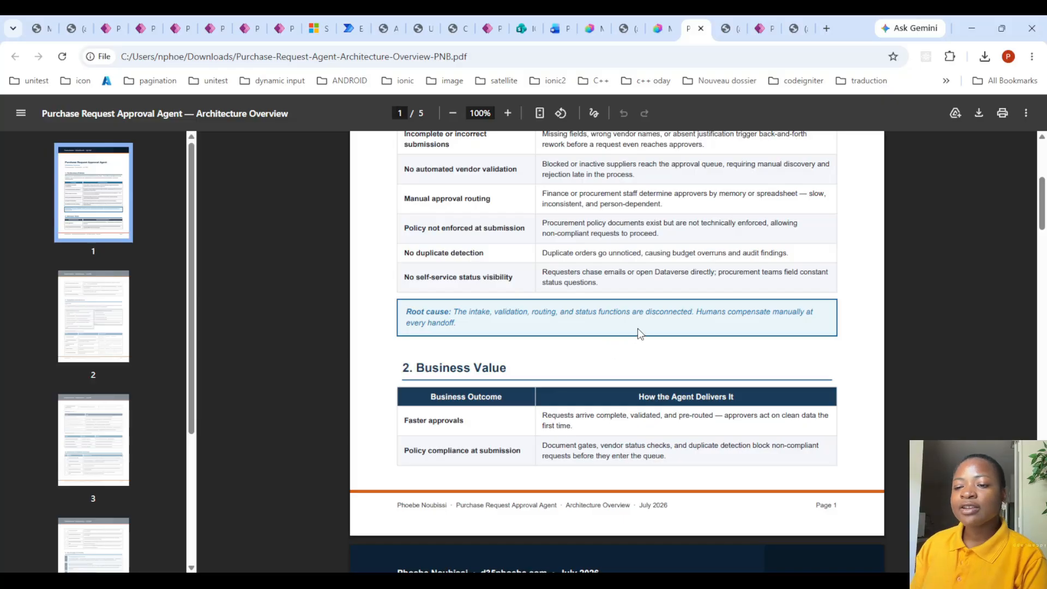
- Select the Approvers List table in the Purchase Requests solution and inspect its records, including the level and maximum and minimum amount columns
click(117, 22)
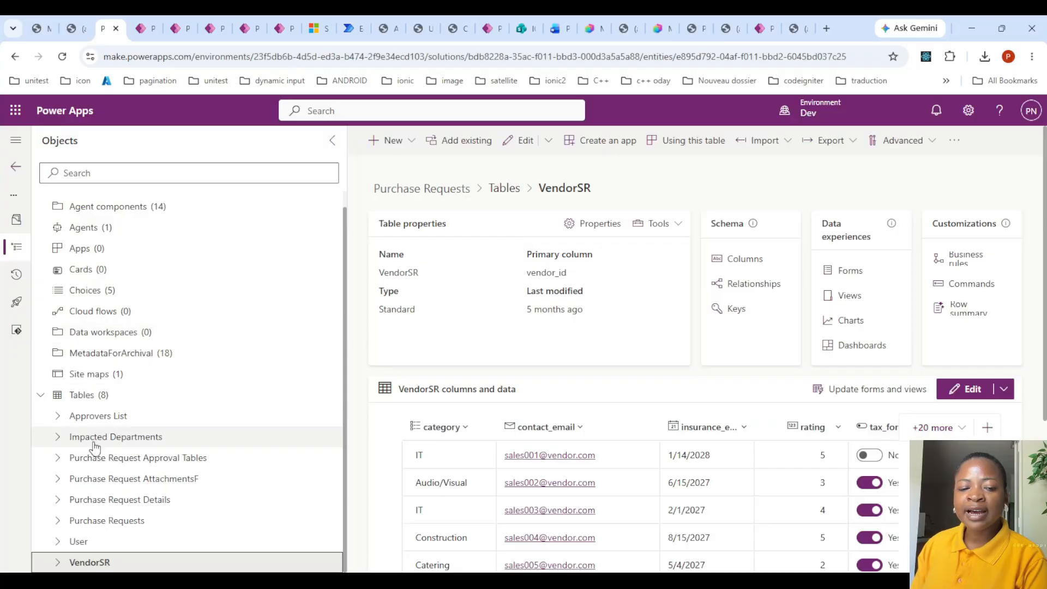
click(109, 420)
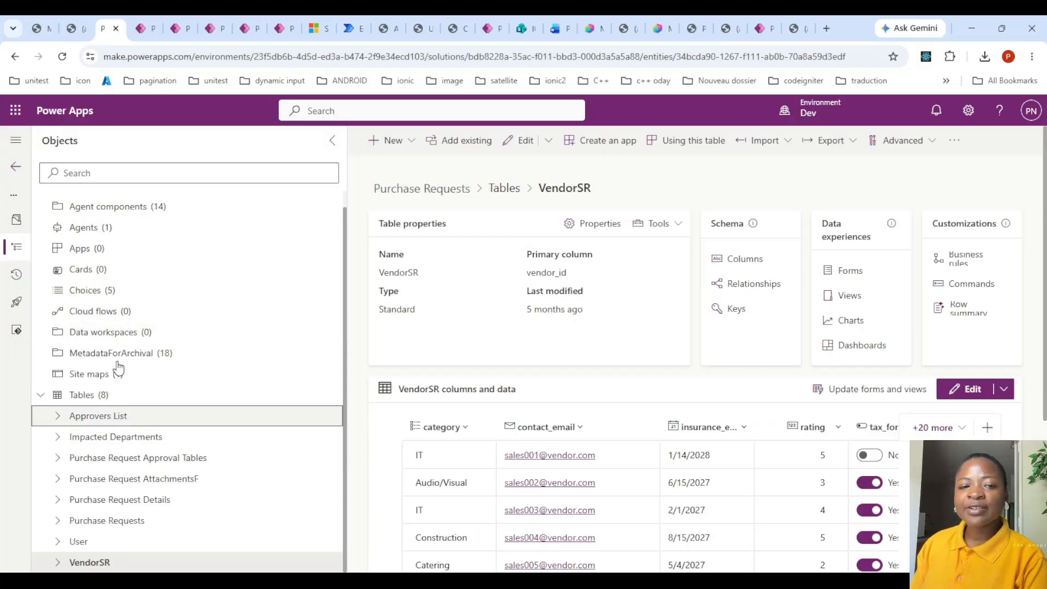
click(149, 16)
click(179, 17)
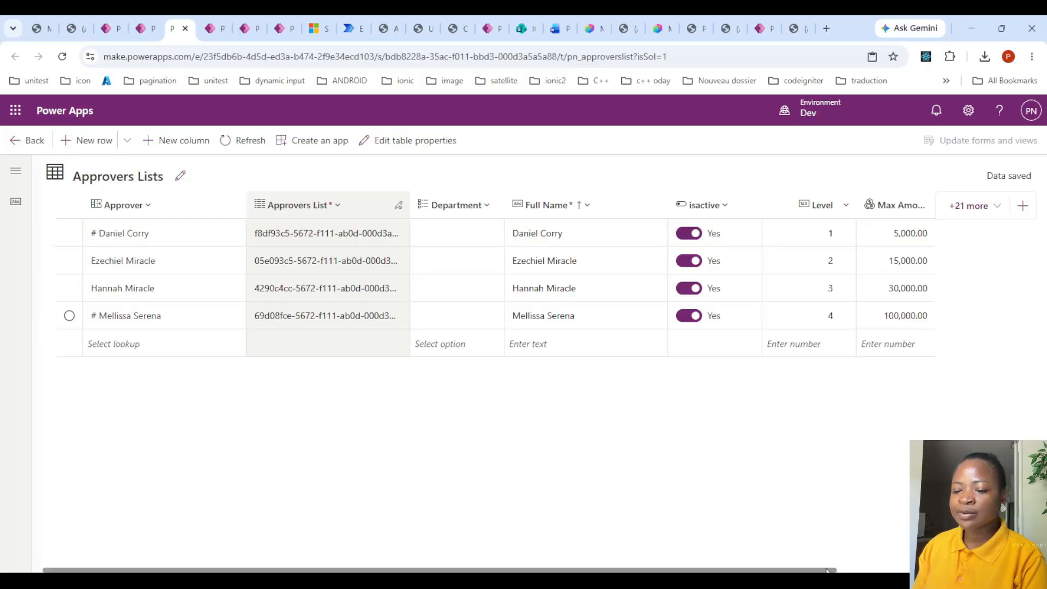
drag(826, 570, 924, 570)
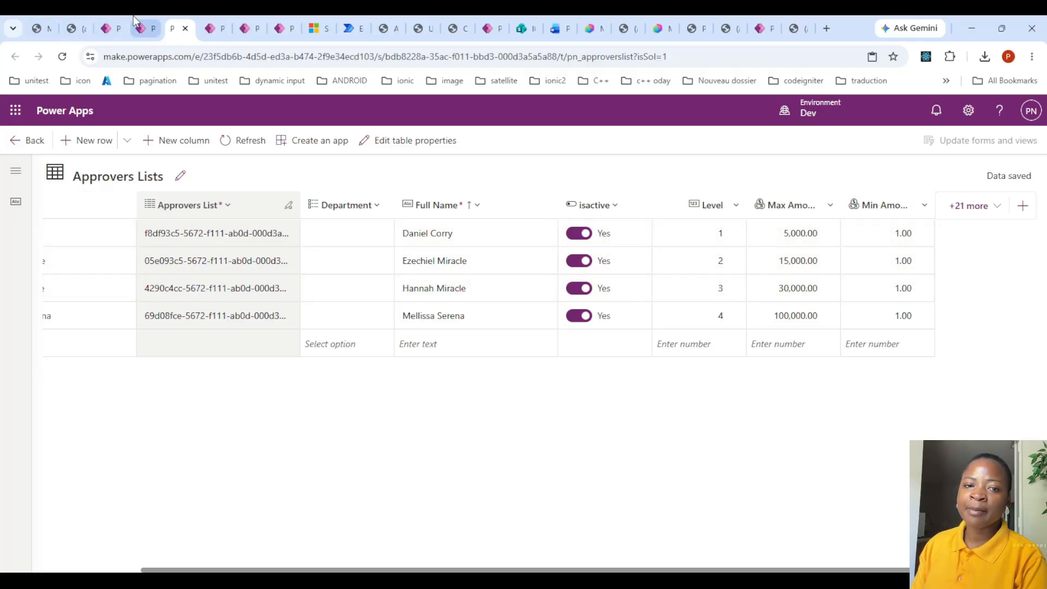
- View the Purchase Request Attachments table's records and return to the Purchase Requests solution's table list
click(112, 29)
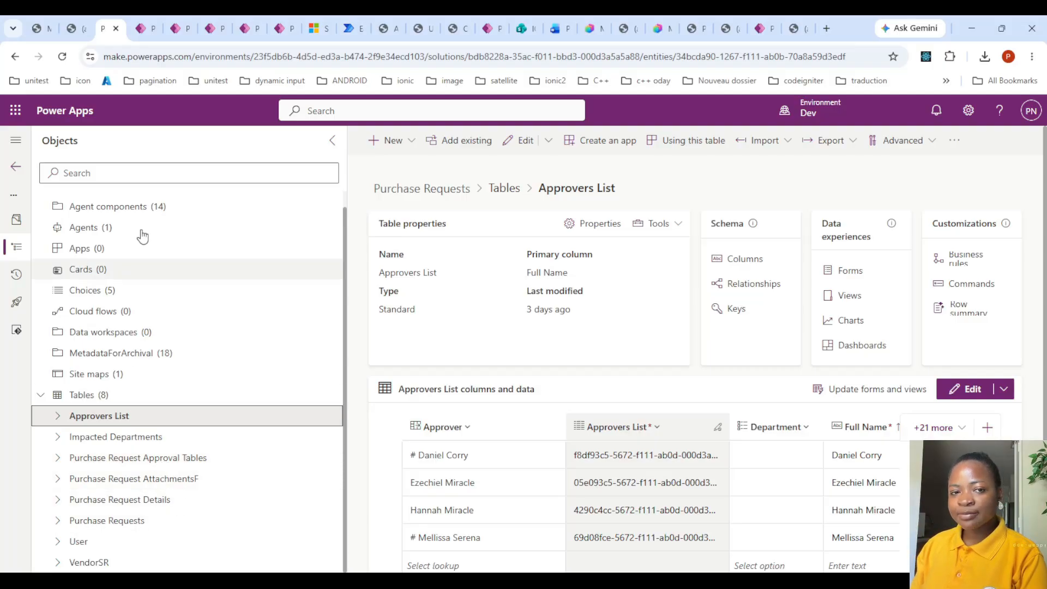
click(140, 25)
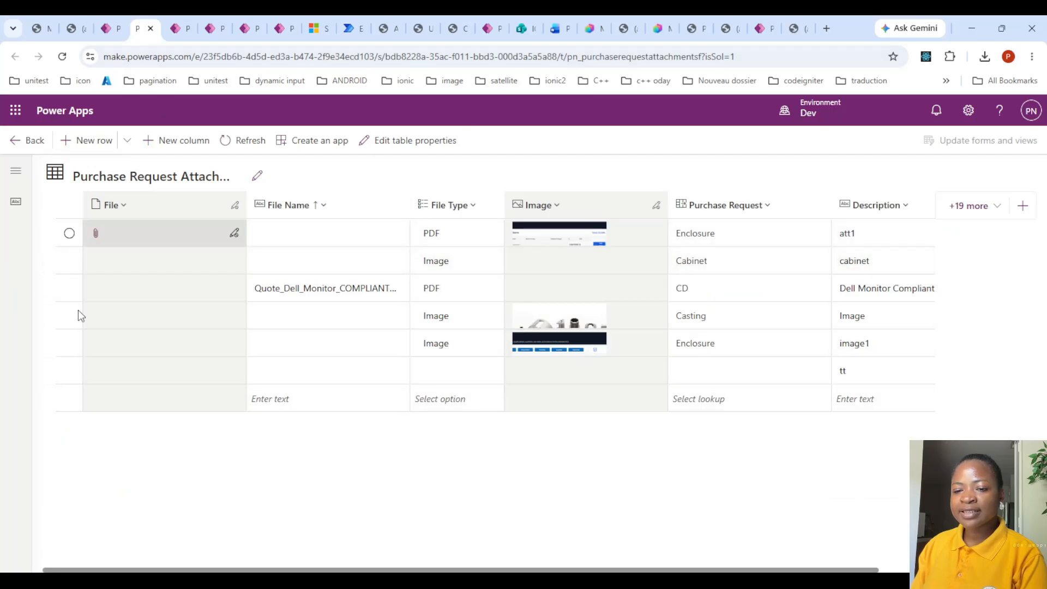
click(109, 28)
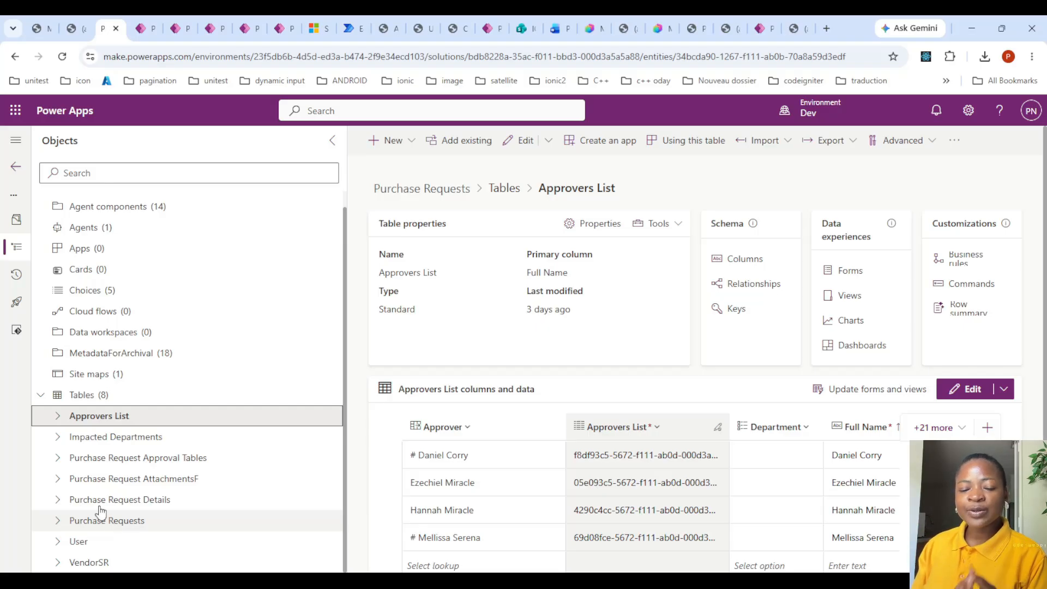
- Switch to the architecture overview PDF and read the Business Value table across pages 1 and 2
click(701, 16)
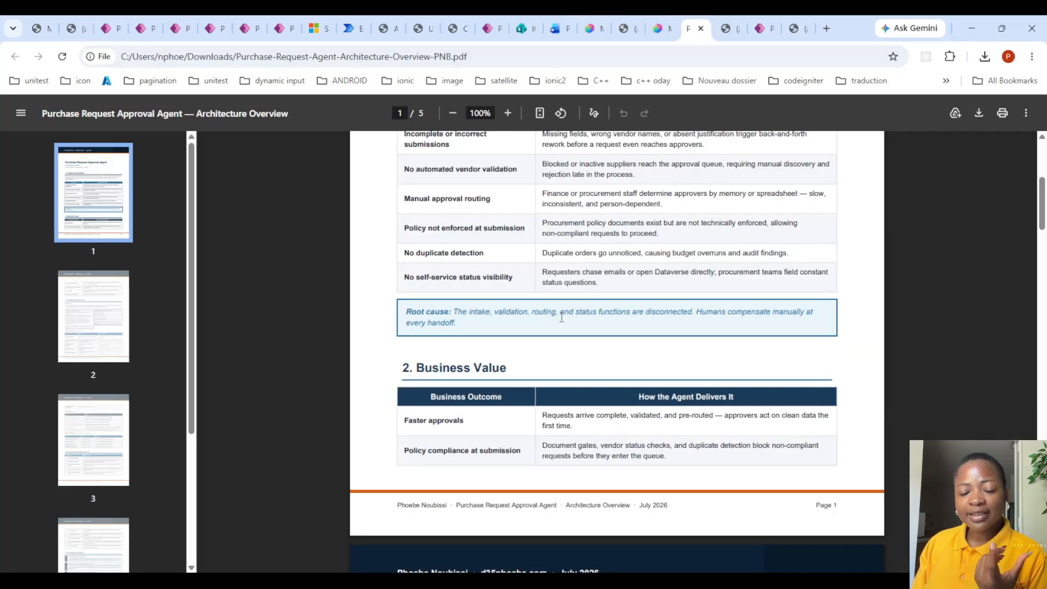
scroll(554, 327, down, 3)
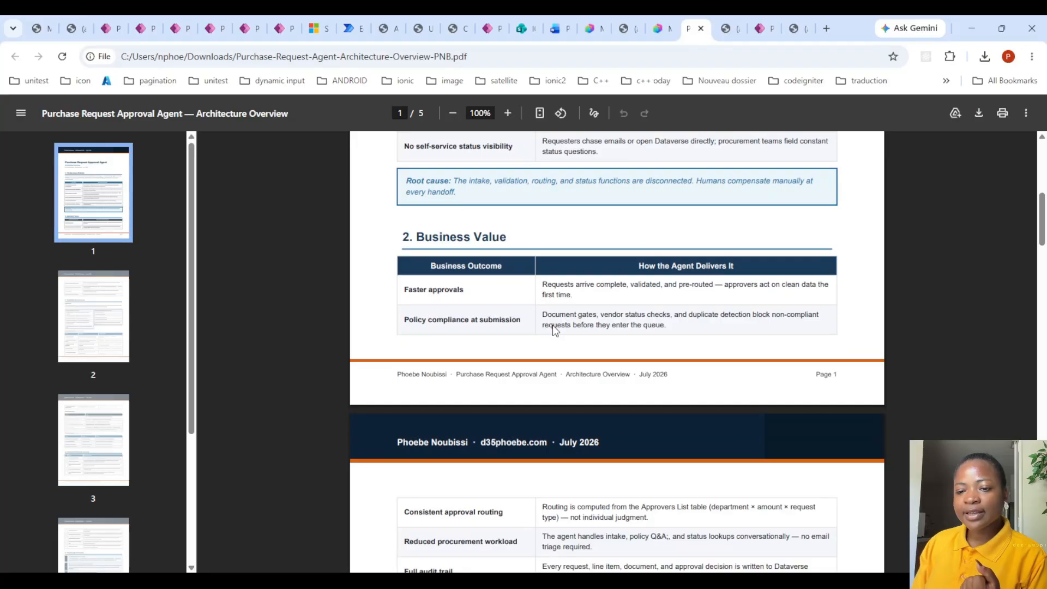
scroll(555, 330, down, 1)
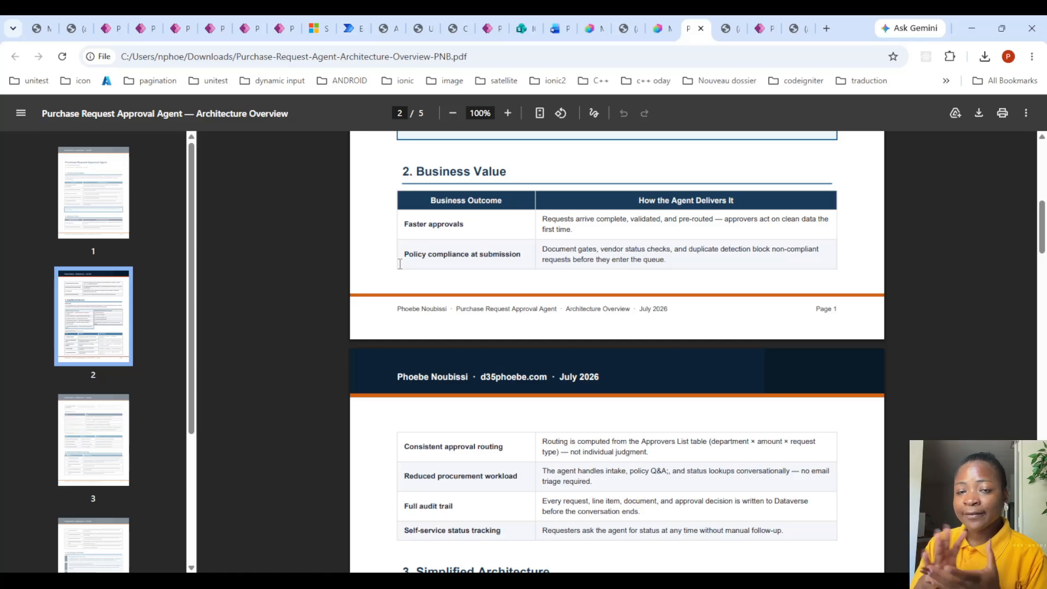
scroll(400, 267, down, 2)
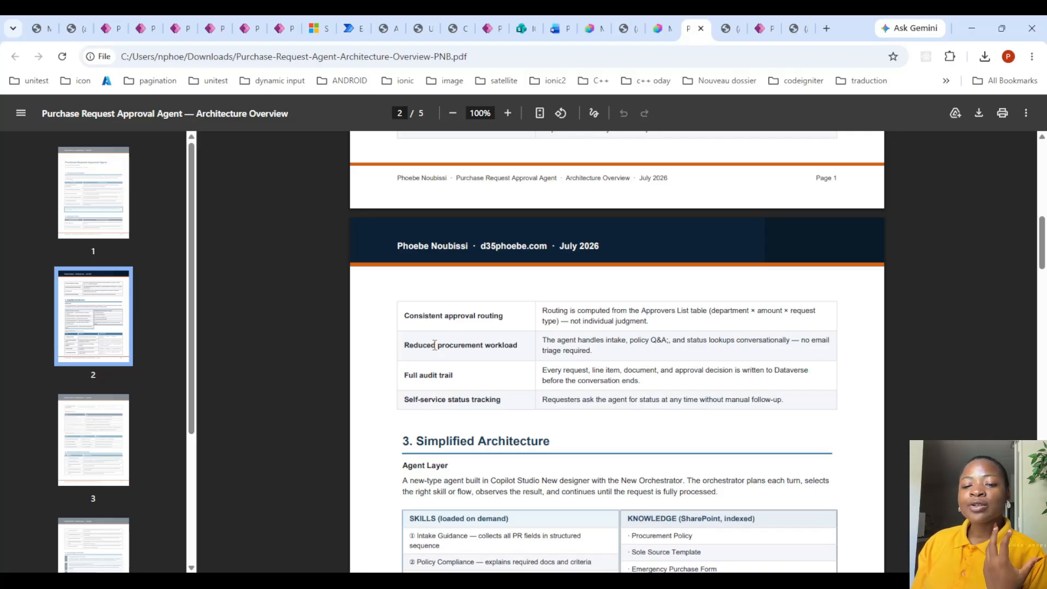
scroll(436, 349, down, 1)
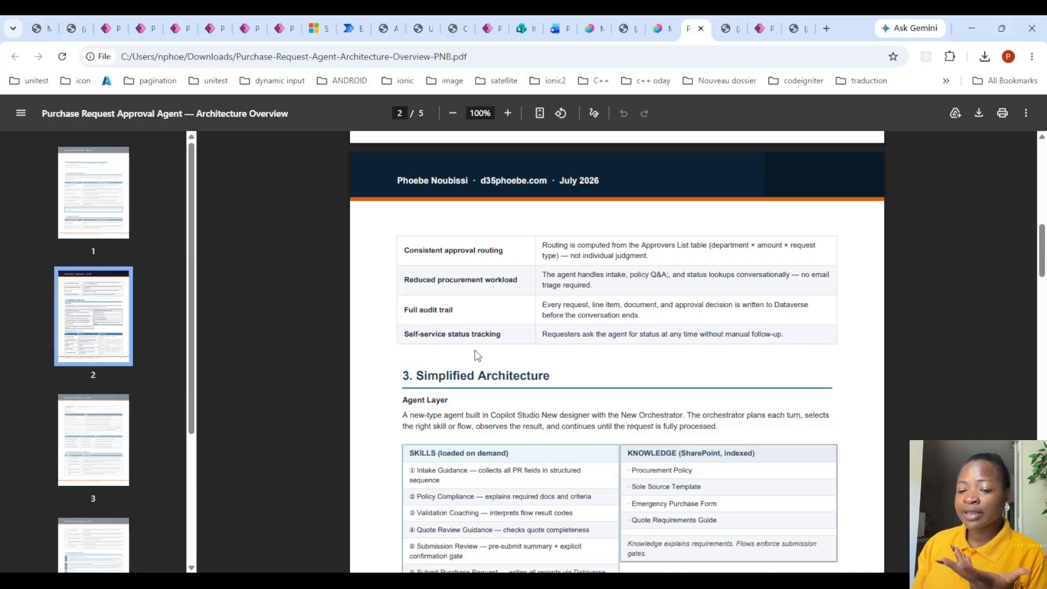
- Examine the Simplified Architecture section, covering the agent's skills, SharePoint knowledge sources and agent-callable flows
scroll(398, 384, down, 3)
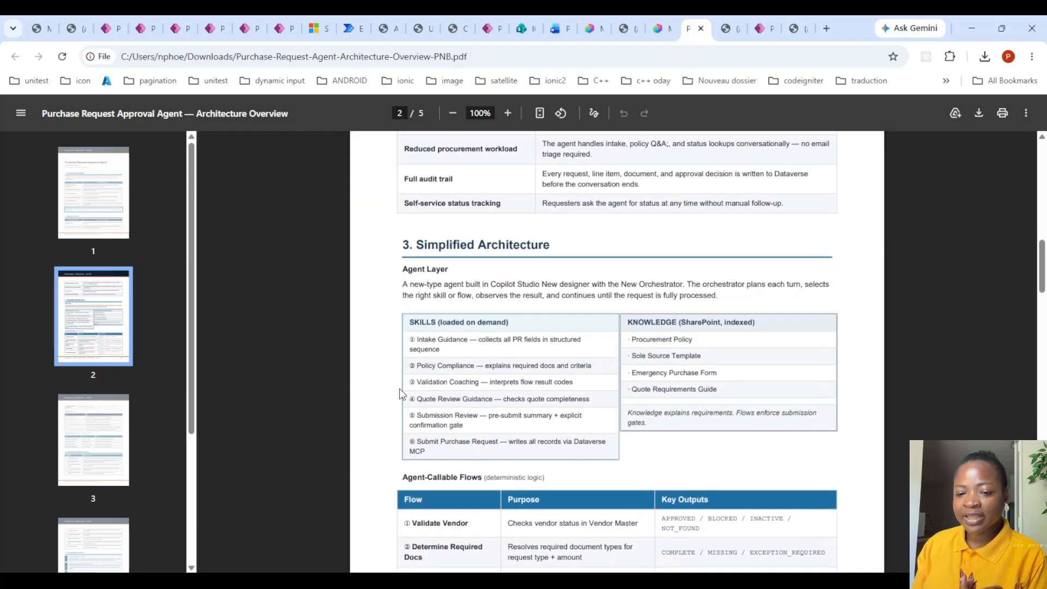
scroll(372, 367, down, 1)
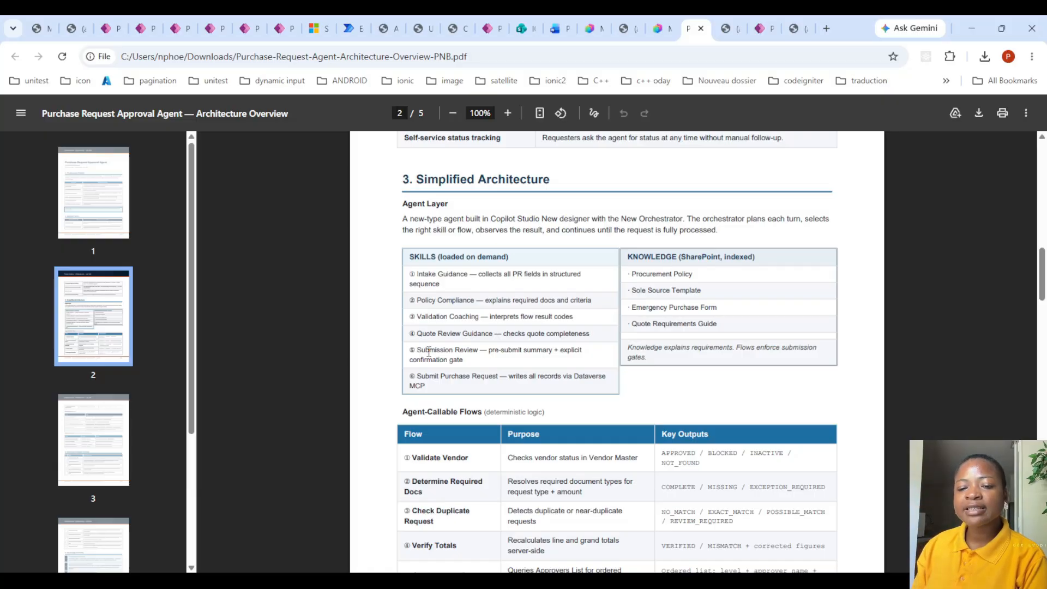
scroll(429, 352, down, 1)
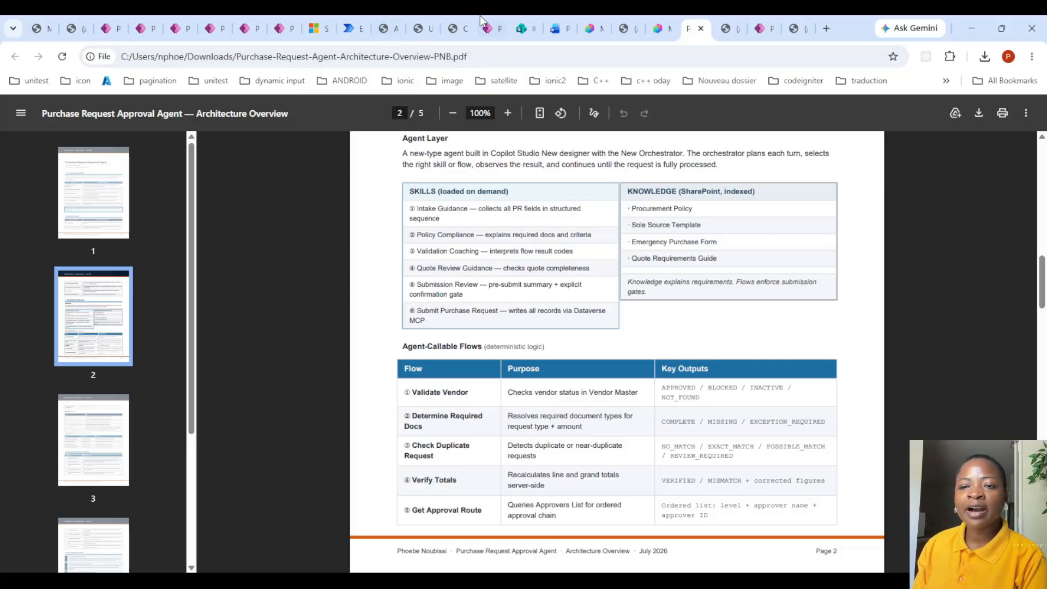
- View the SharePoint Policies folder and show the Procurement and Purchasing Policy document in Word from its title page
click(524, 29)
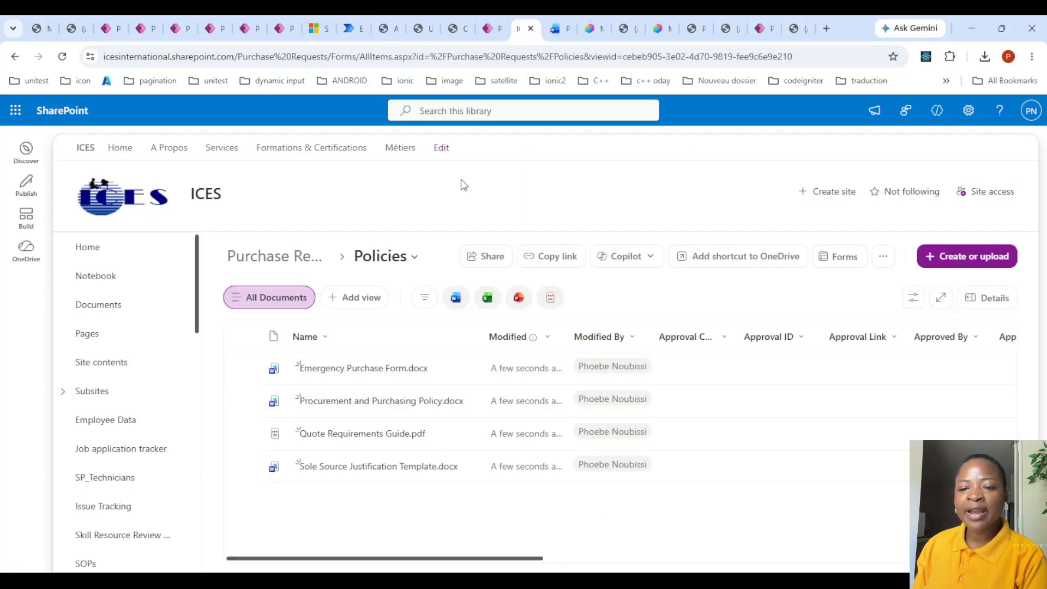
click(557, 28)
scroll(576, 303, up, 15)
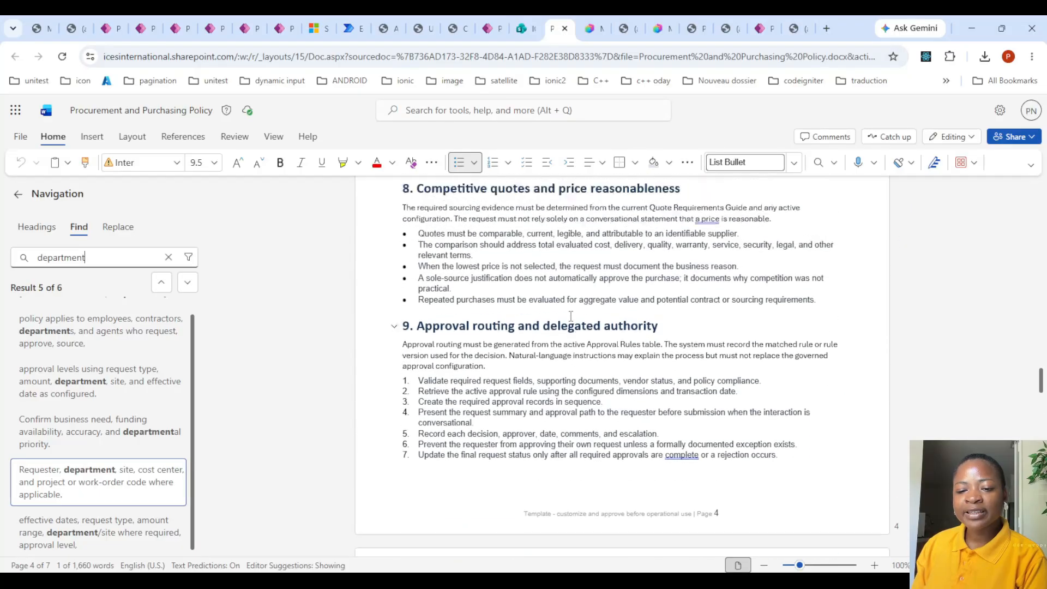
scroll(577, 303, up, 15)
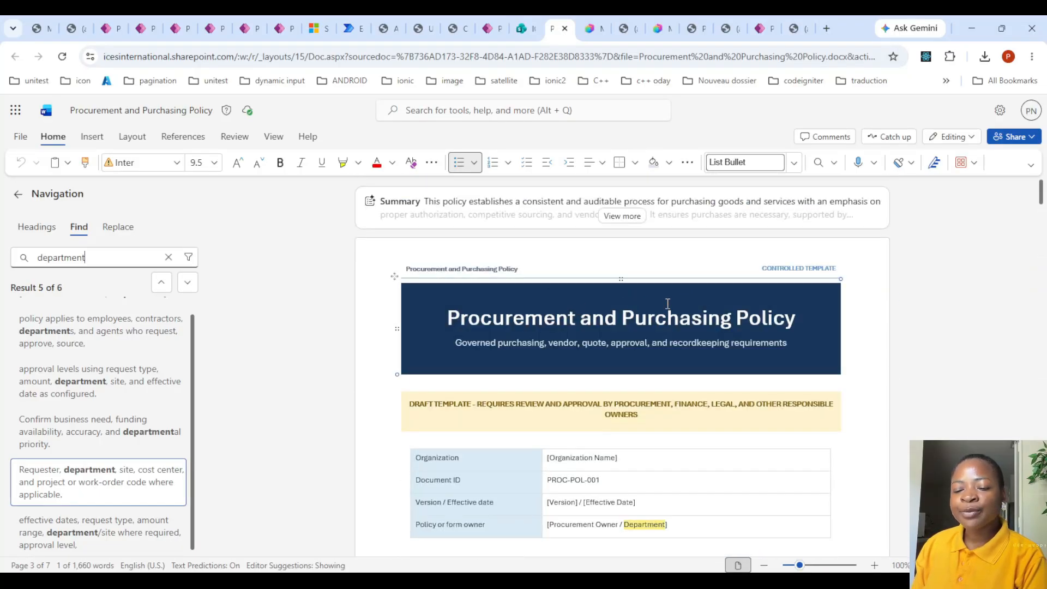
- Read the procurement policy from Purpose and Scope through Systems and sources of truth, Roles, Required purchase request information and Vendor validation
scroll(668, 304, down, 15)
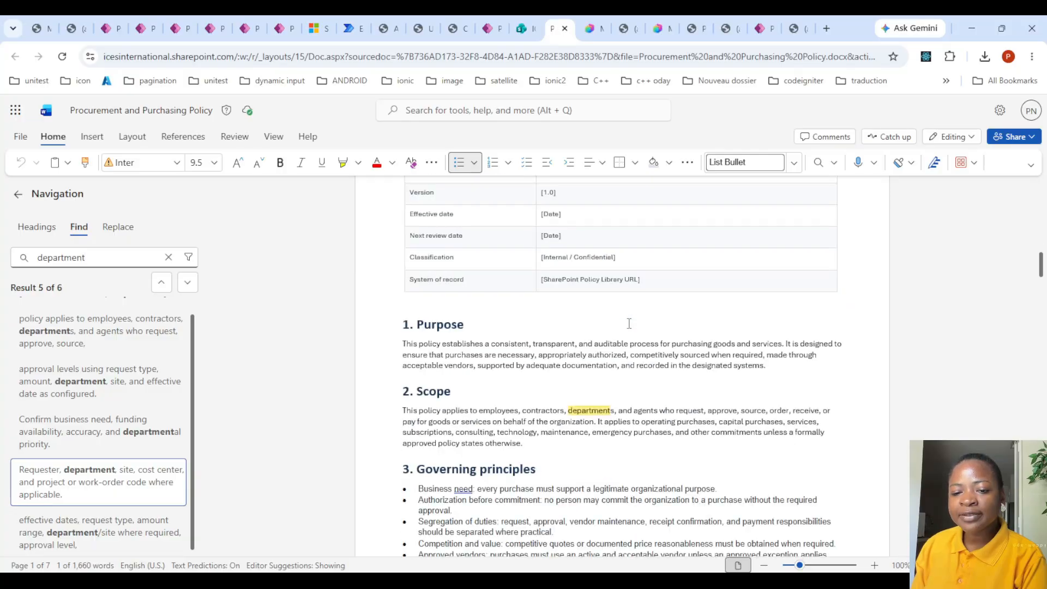
scroll(629, 323, down, 8)
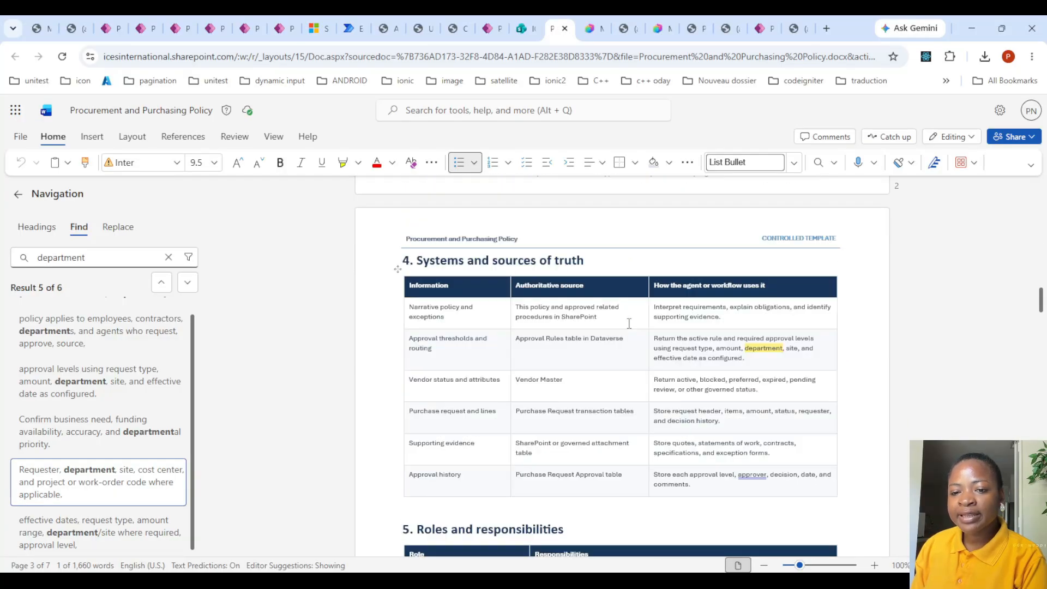
scroll(485, 323, down, 5)
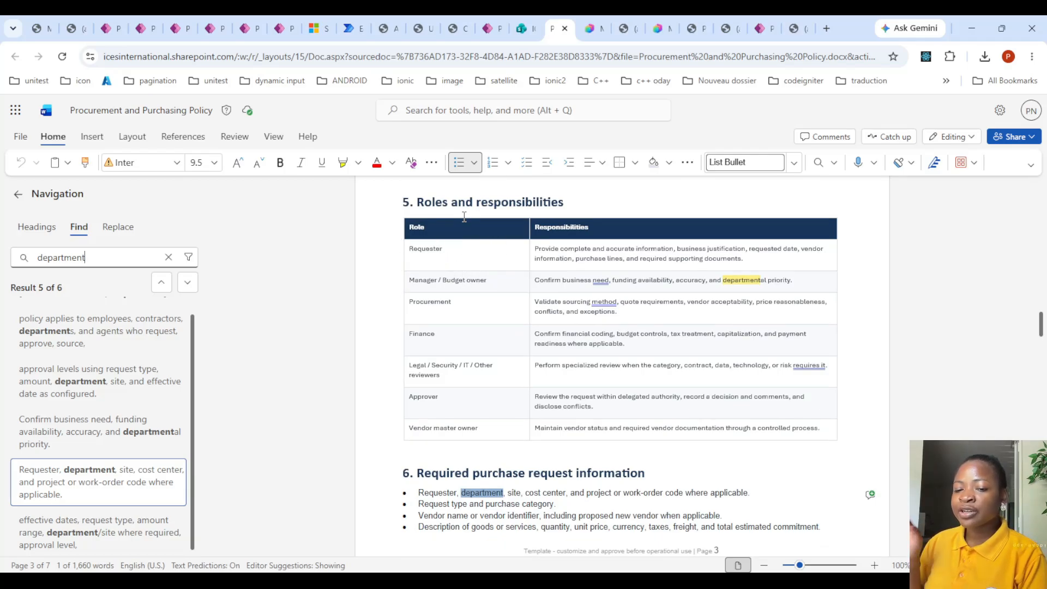
scroll(471, 235, down, 3)
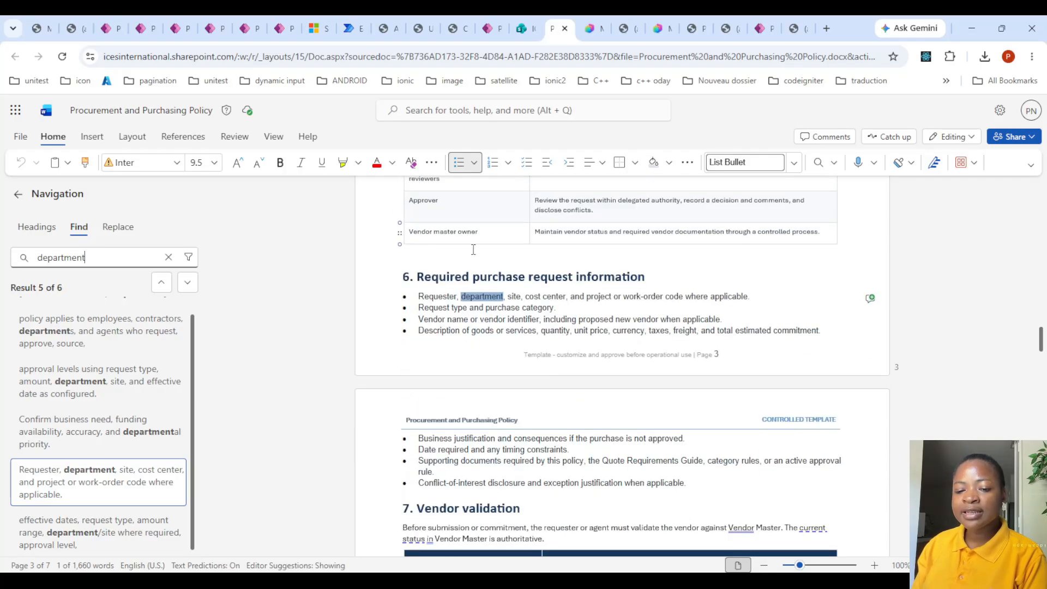
scroll(540, 368, down, 2)
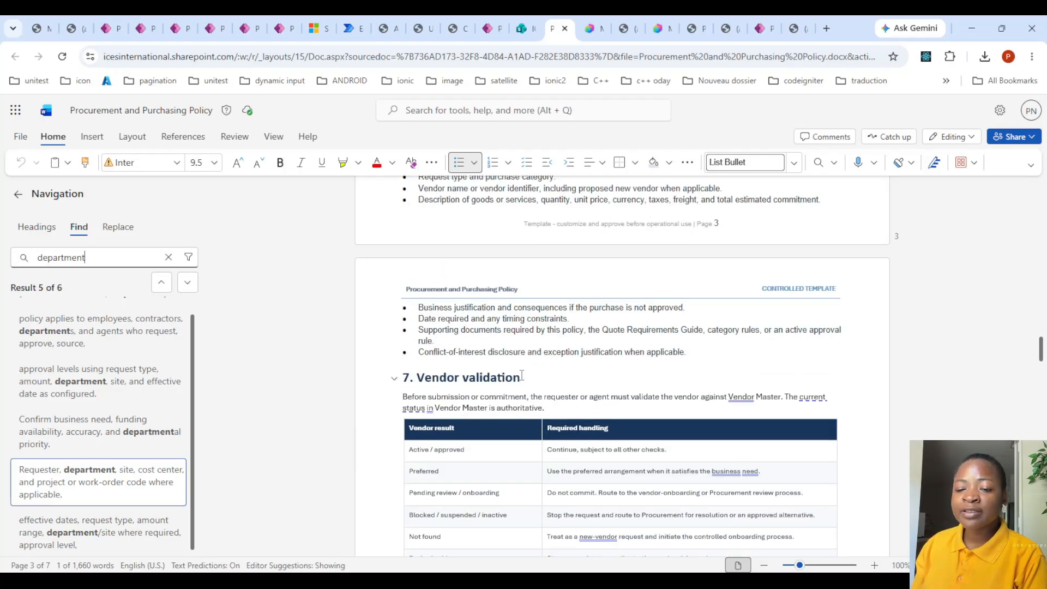
scroll(600, 400, down, 2)
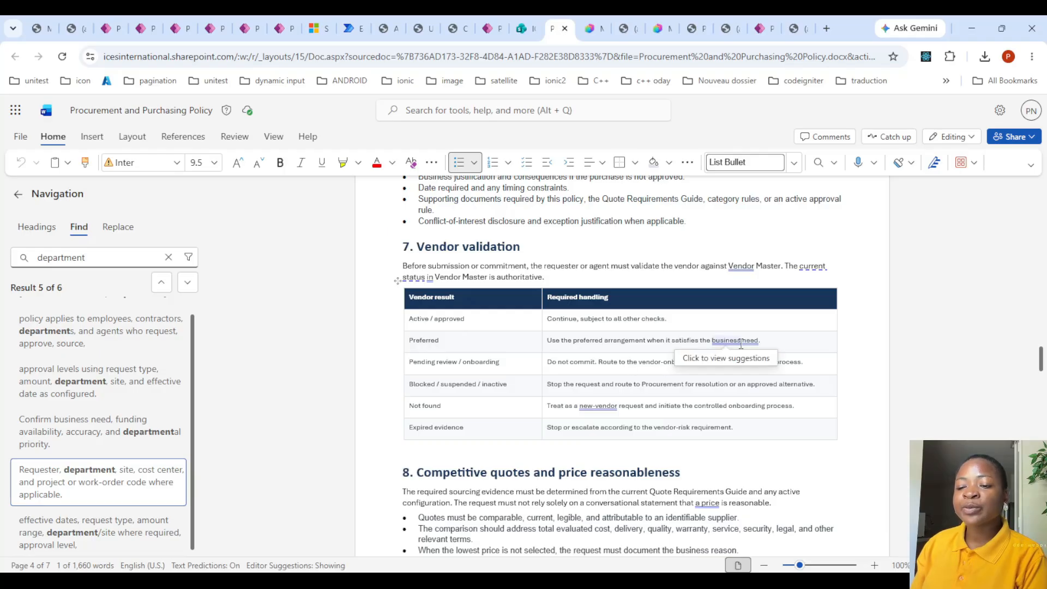
- Review the policy's competitive quotes section, highlighting the rule on comparable, current quotes, and its approval routing section
scroll(517, 365, down, 2)
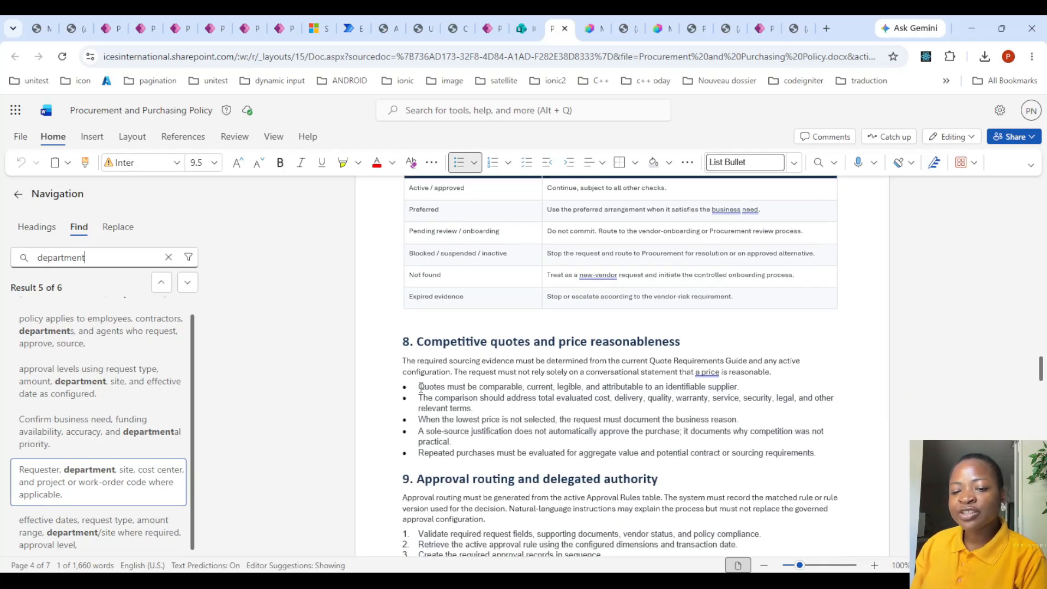
drag(432, 386, 736, 393)
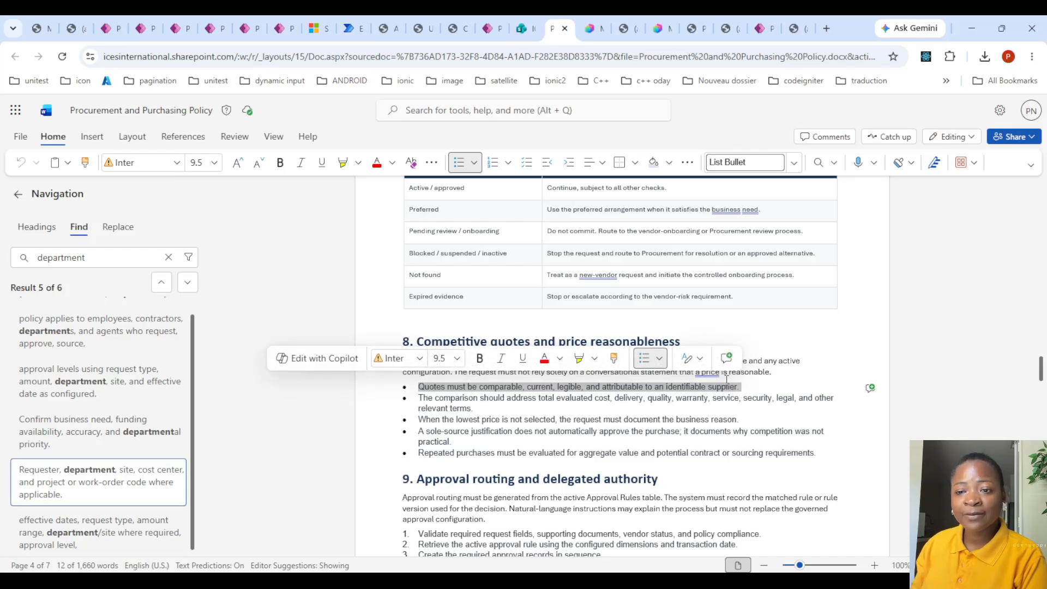
click(736, 435)
scroll(594, 457, down, 2)
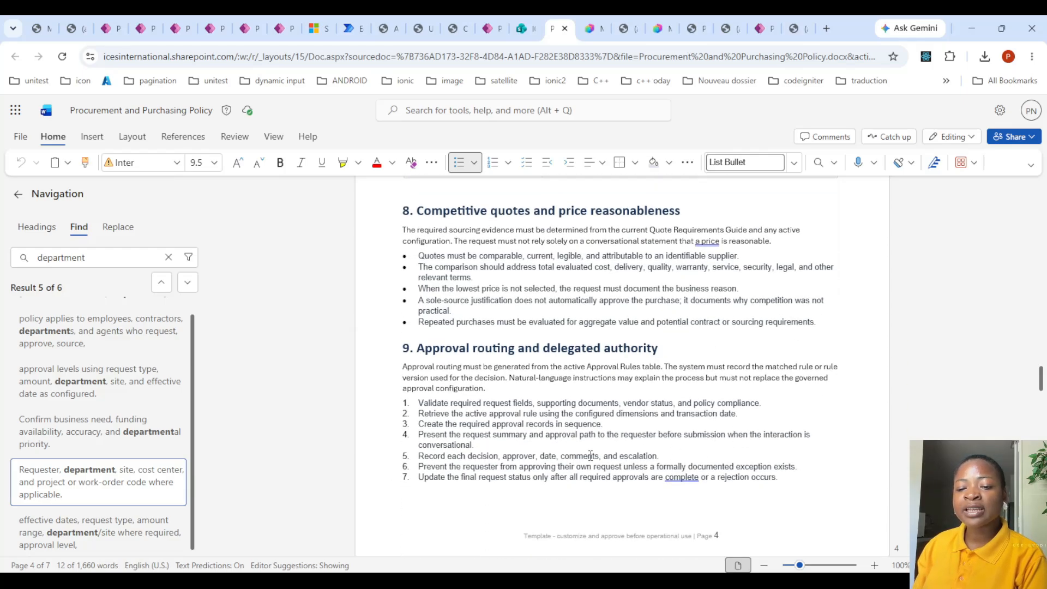
- Read the policy's remaining sections from Approval routing through Specialized review, Sole-source purchases and Prohibited practices to Receiving, invoice, and closeout
scroll(590, 456, down, 2)
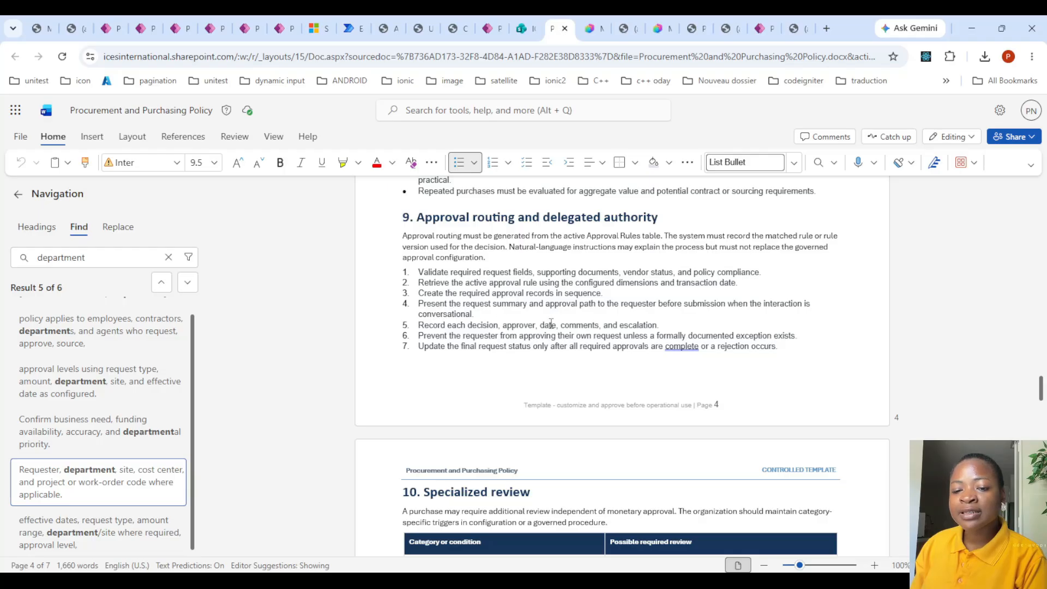
scroll(517, 336, down, 1)
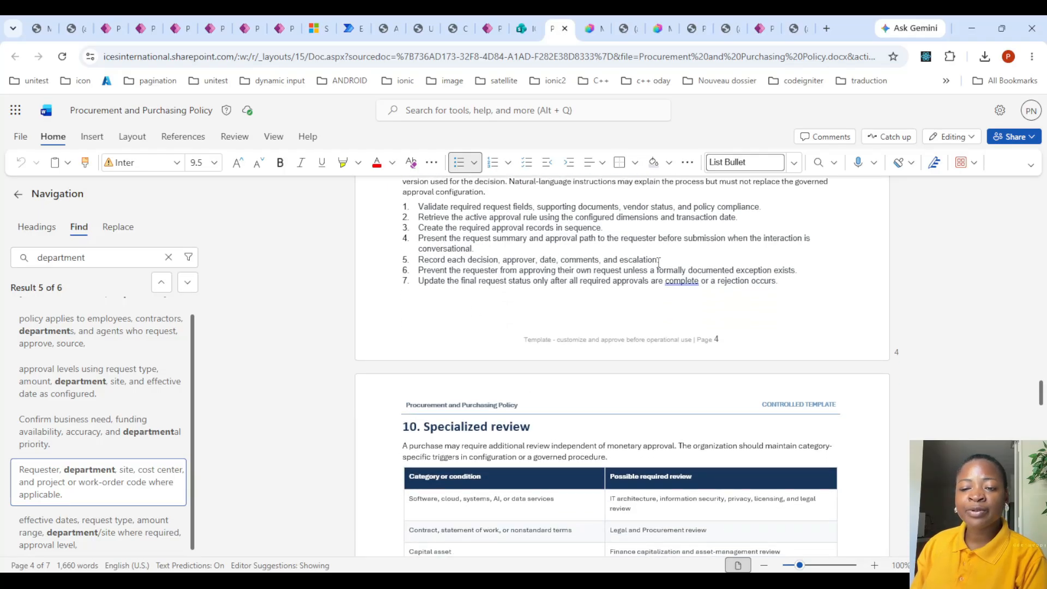
scroll(581, 294, down, 3)
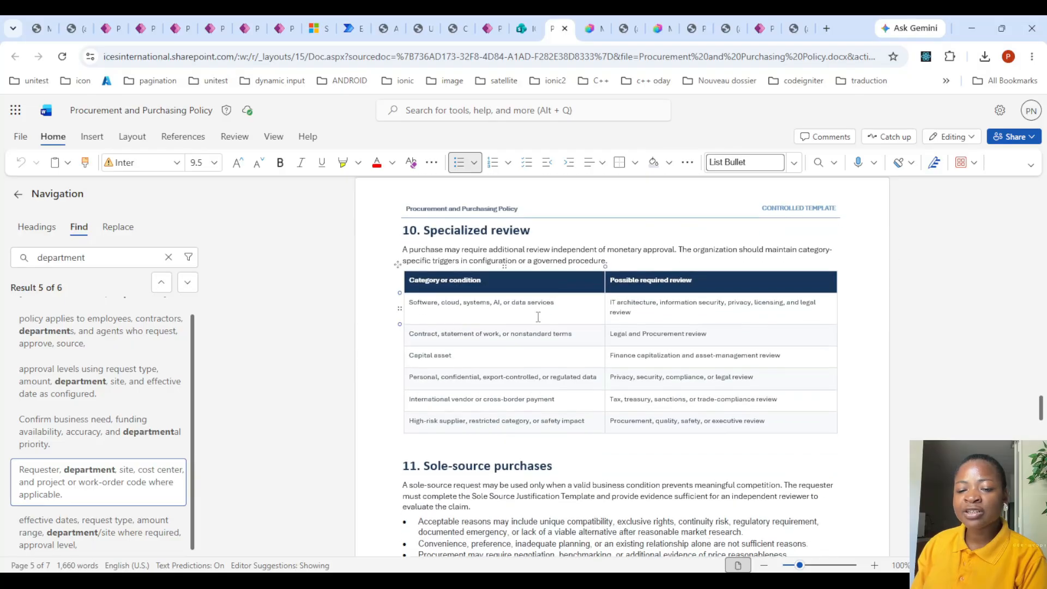
scroll(537, 317, down, 13)
scroll(530, 318, up, 4)
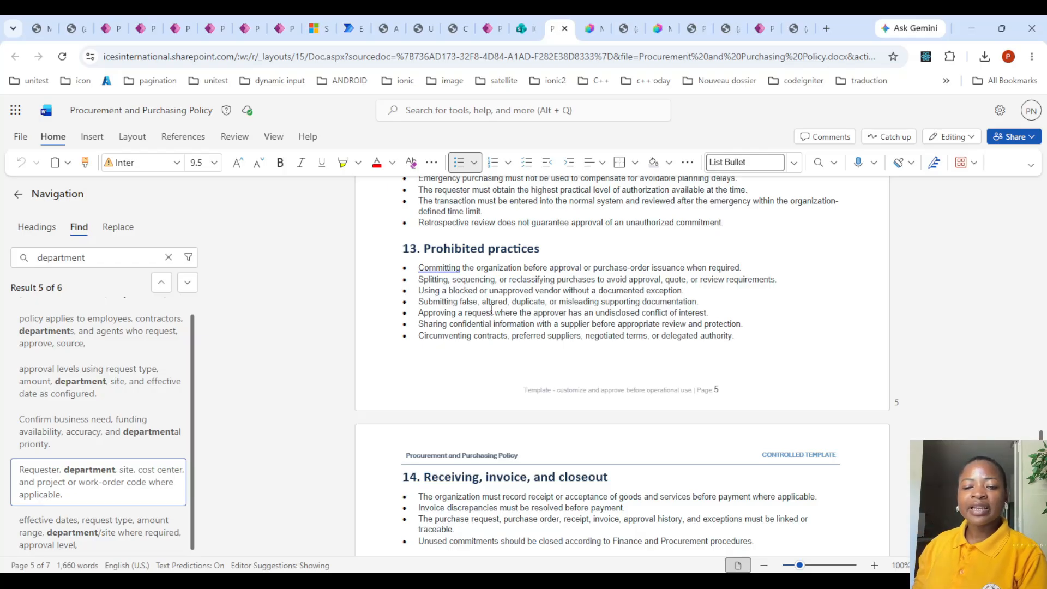
- Open Quote Requirements Guide.pdf from the SharePoint Policies folder and enlarge the preview to 150%
click(520, 28)
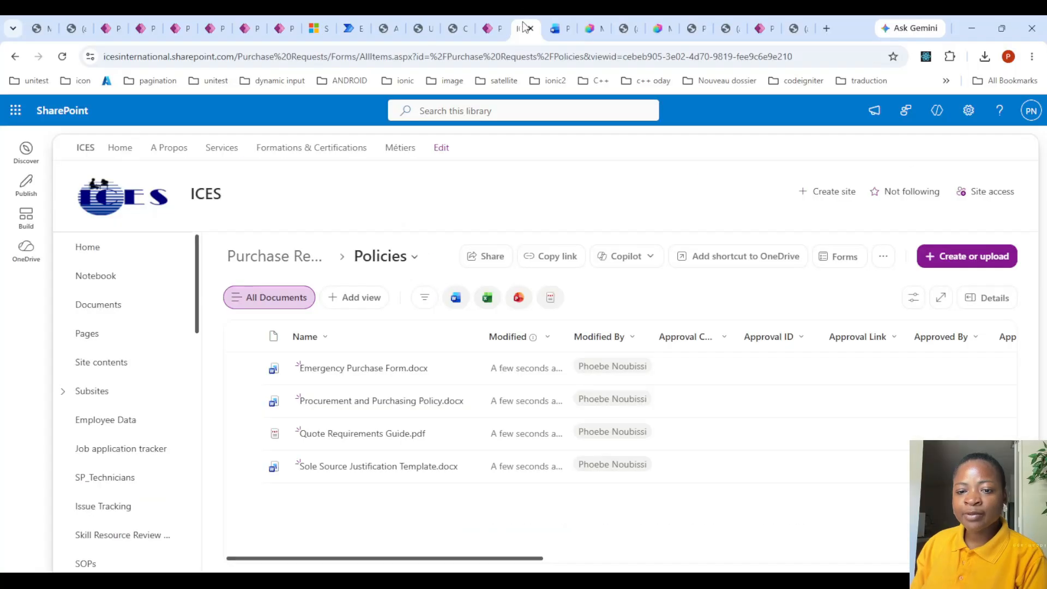
click(353, 434)
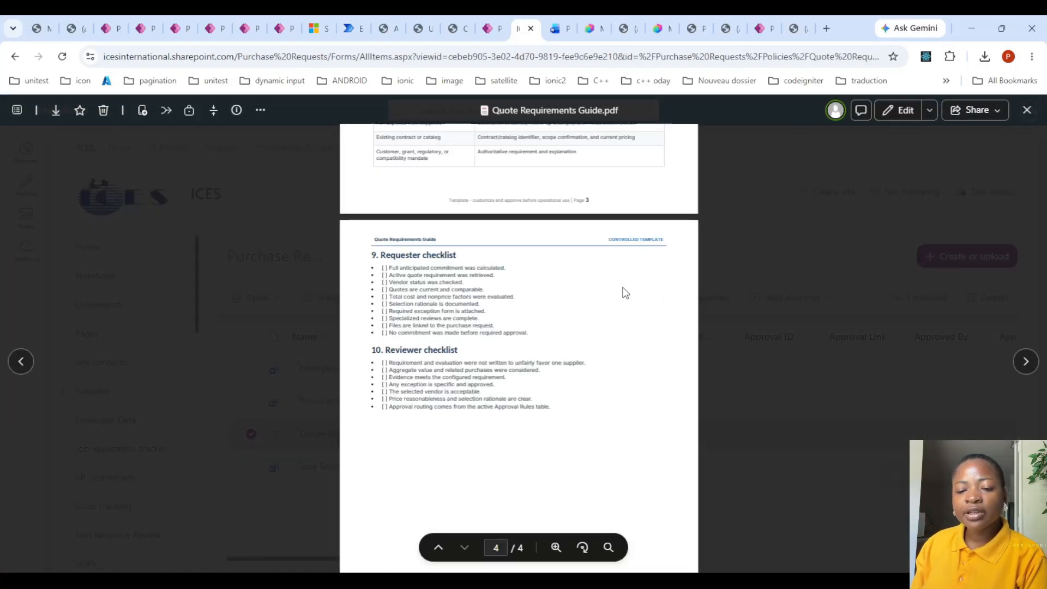
scroll(537, 305, up, 20)
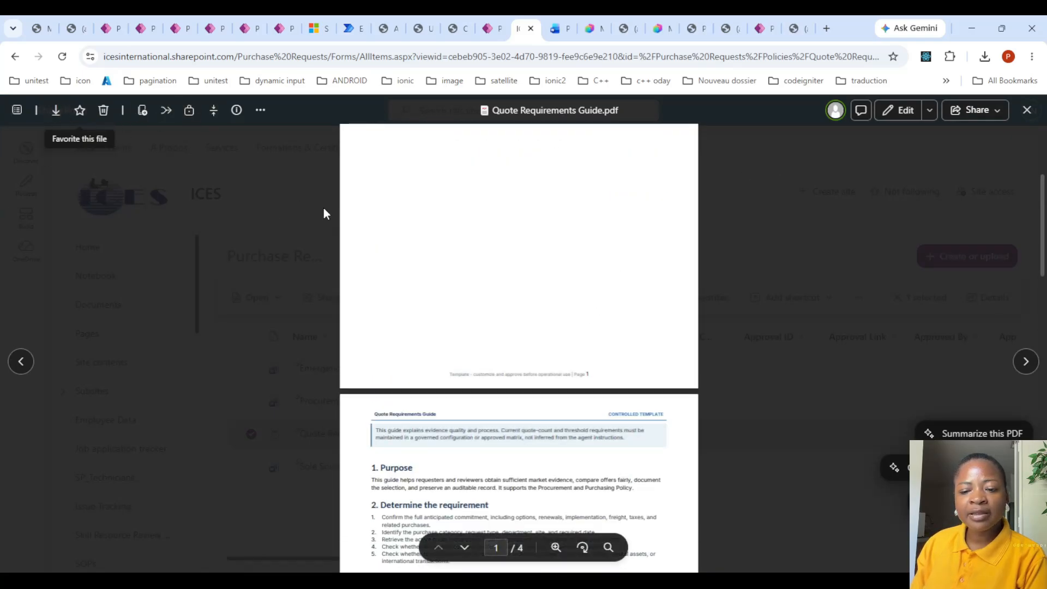
click(554, 548)
click(591, 405)
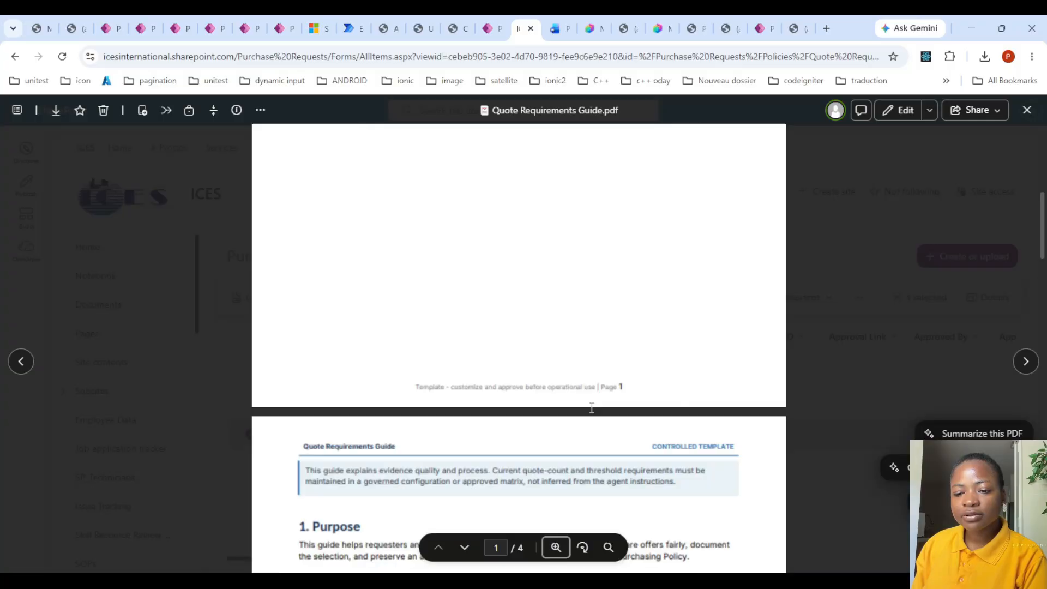
click(556, 547)
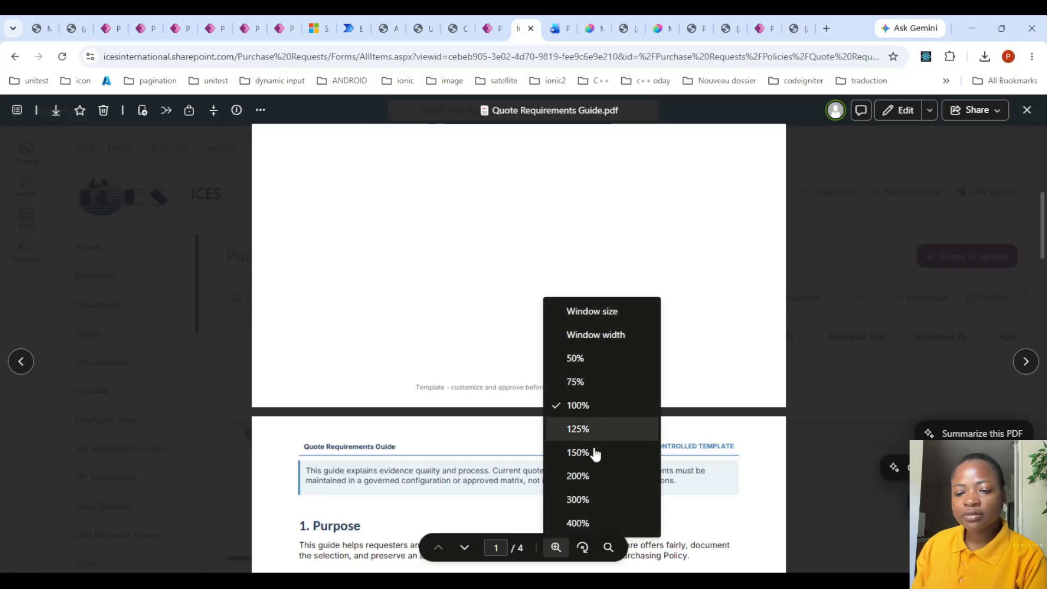
click(594, 450)
scroll(584, 370, up, 11)
scroll(576, 350, down, 15)
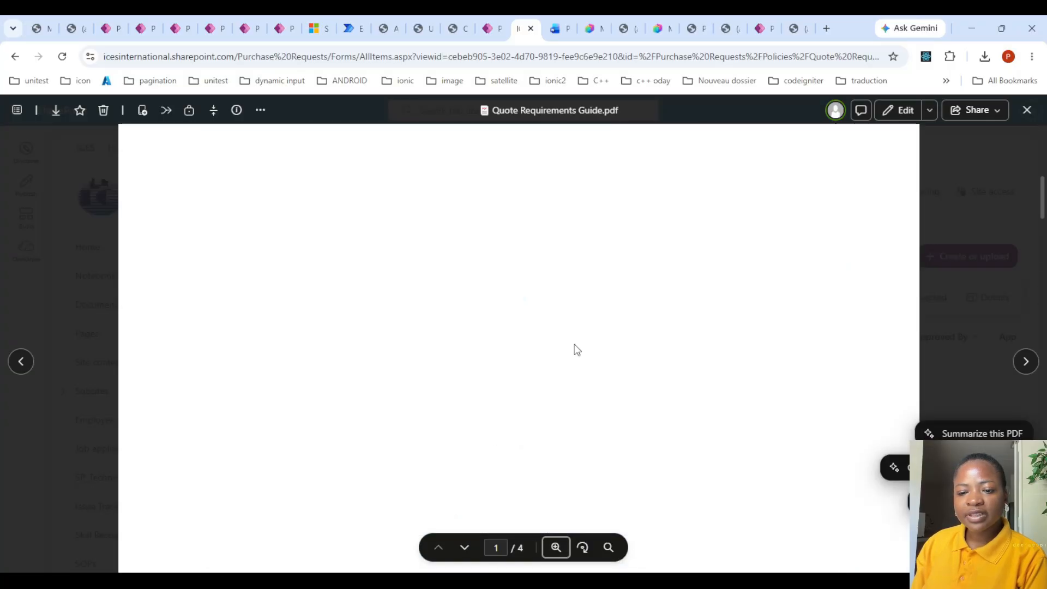
- Read the guide's purpose, requirement steps, quote requirement matrix and acceptable quote criteria, highlighting the supplier legal name item
scroll(577, 349, down, 3)
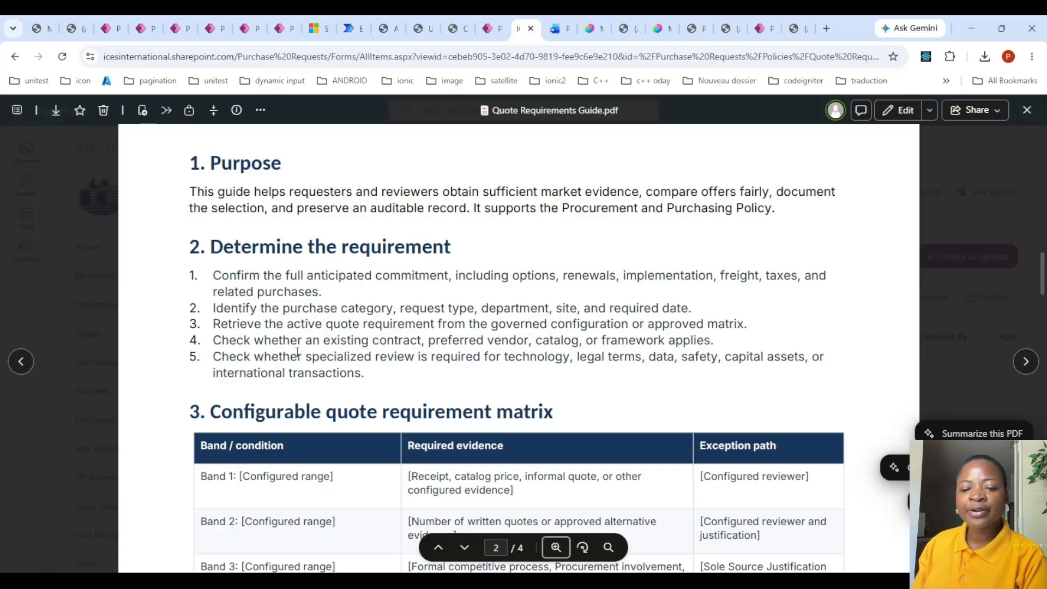
scroll(381, 302, down, 8)
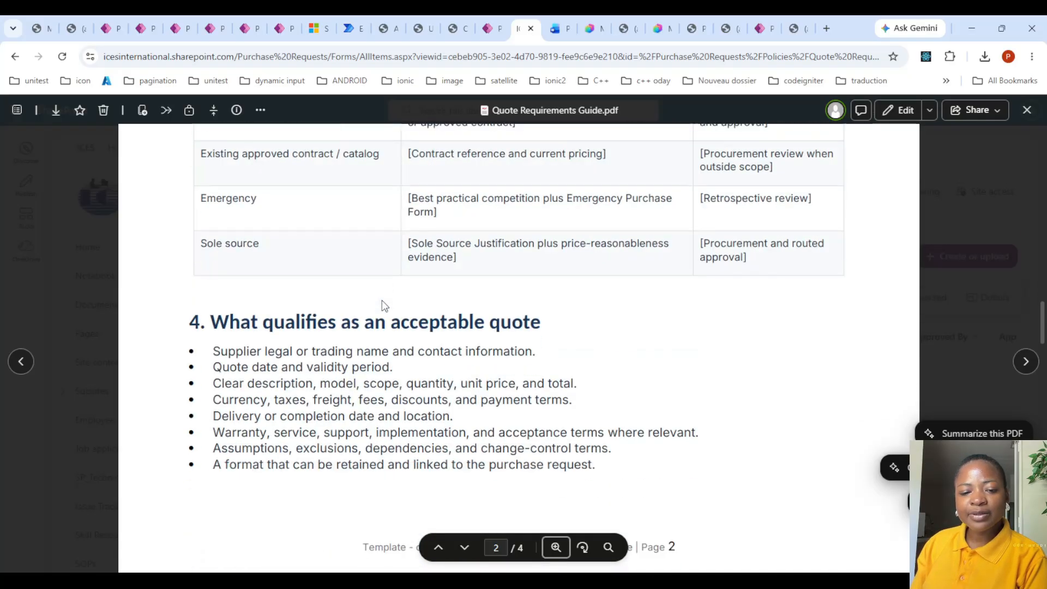
scroll(382, 300, down, 2)
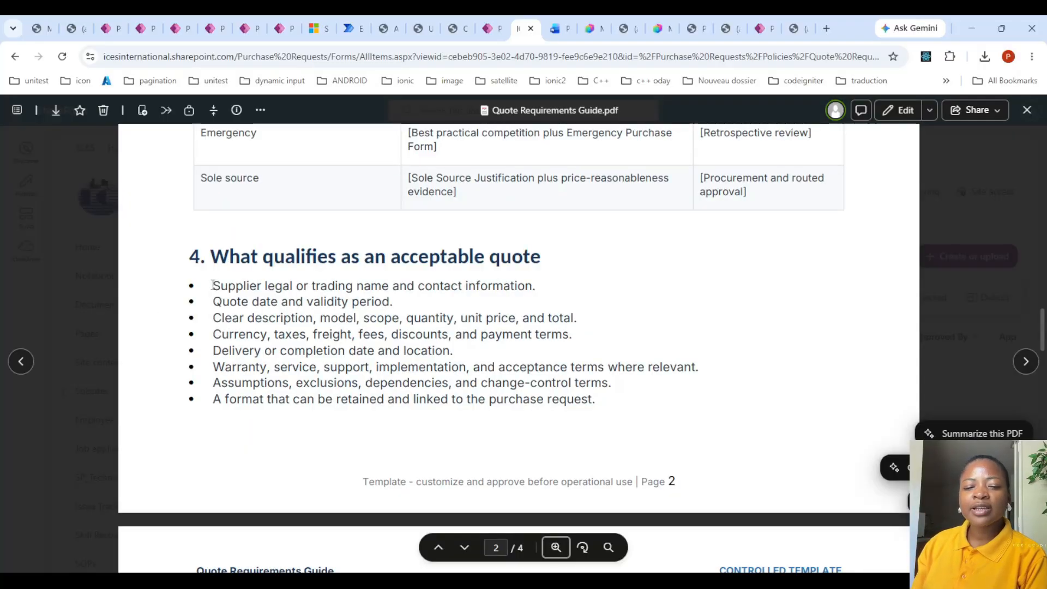
drag(212, 286, 300, 286)
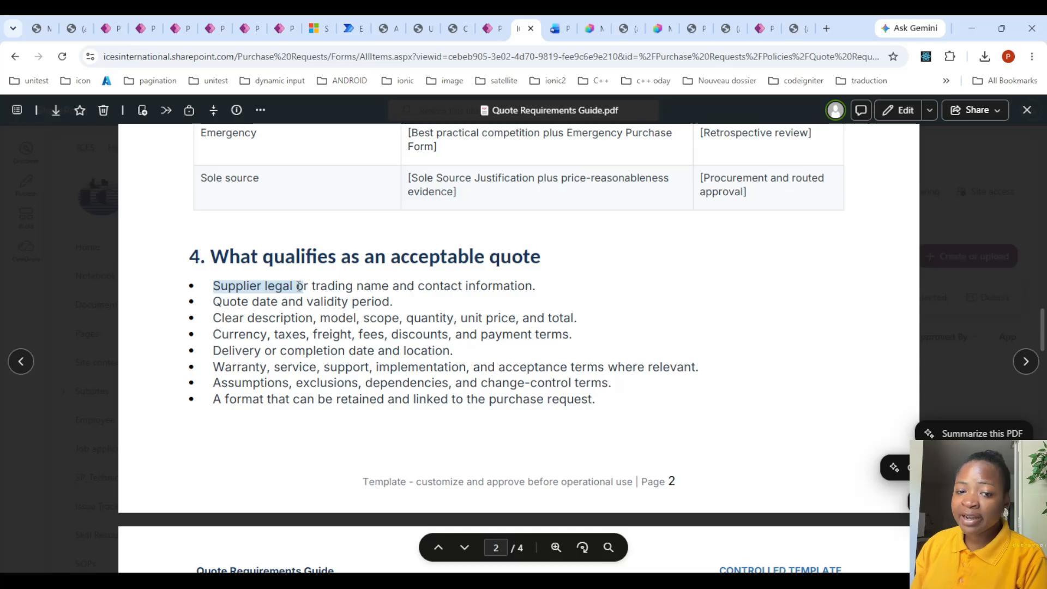
scroll(300, 285, up, 1)
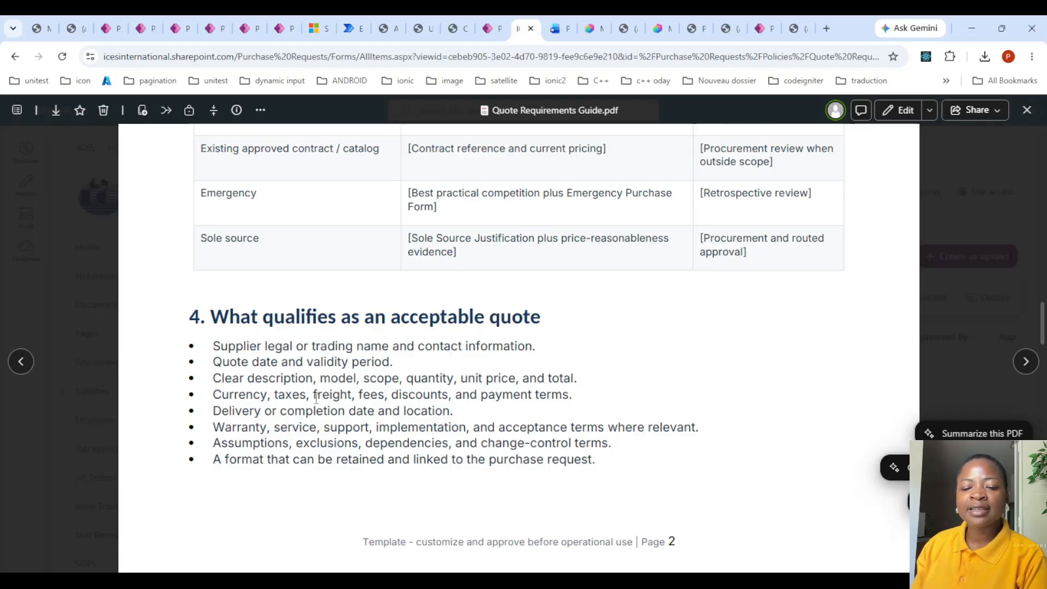
scroll(276, 385, down, 3)
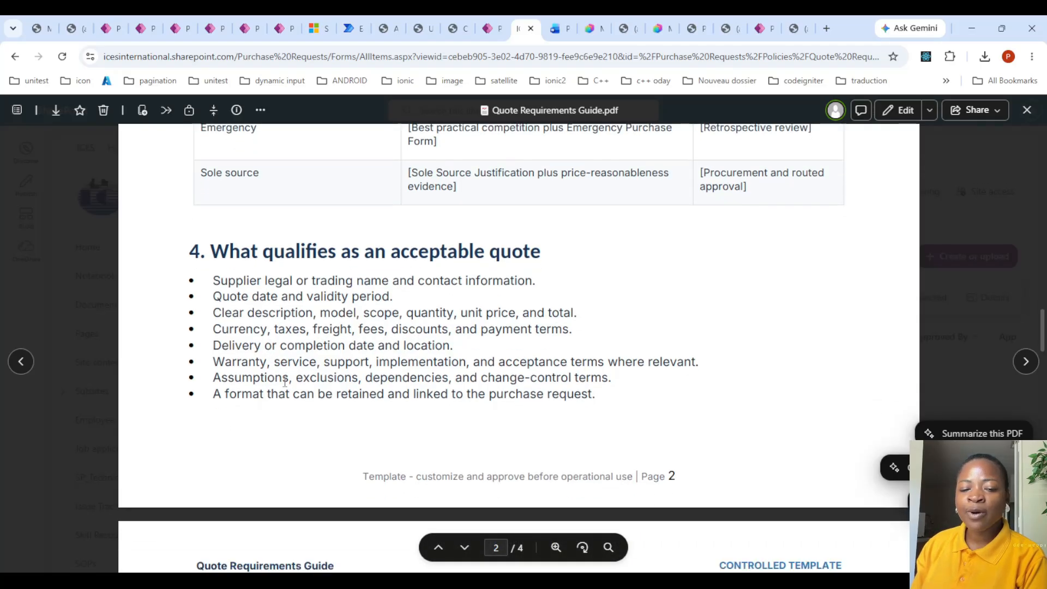
- Review the guide's unacceptable evidence rules, quote comparison table, and requester and reviewer checklists
scroll(277, 385, down, 3)
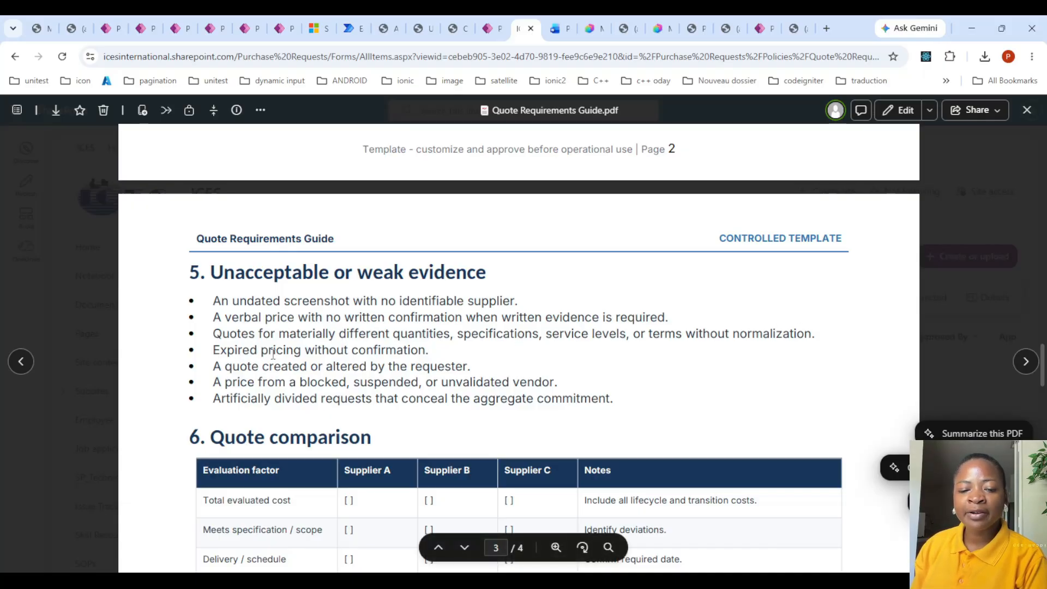
scroll(335, 333, down, 2)
scroll(336, 334, down, 10)
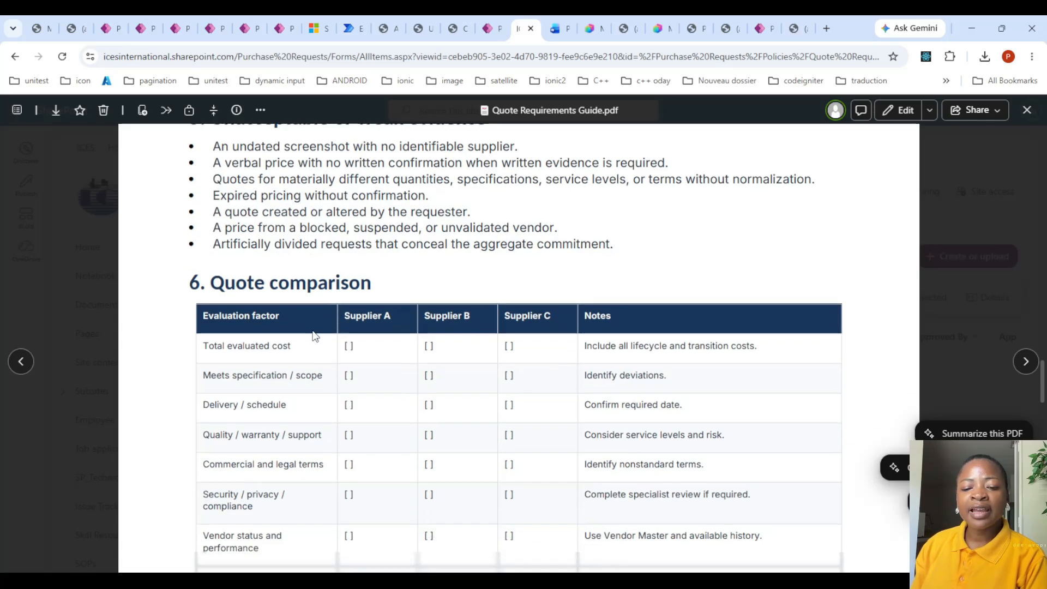
scroll(284, 362, down, 5)
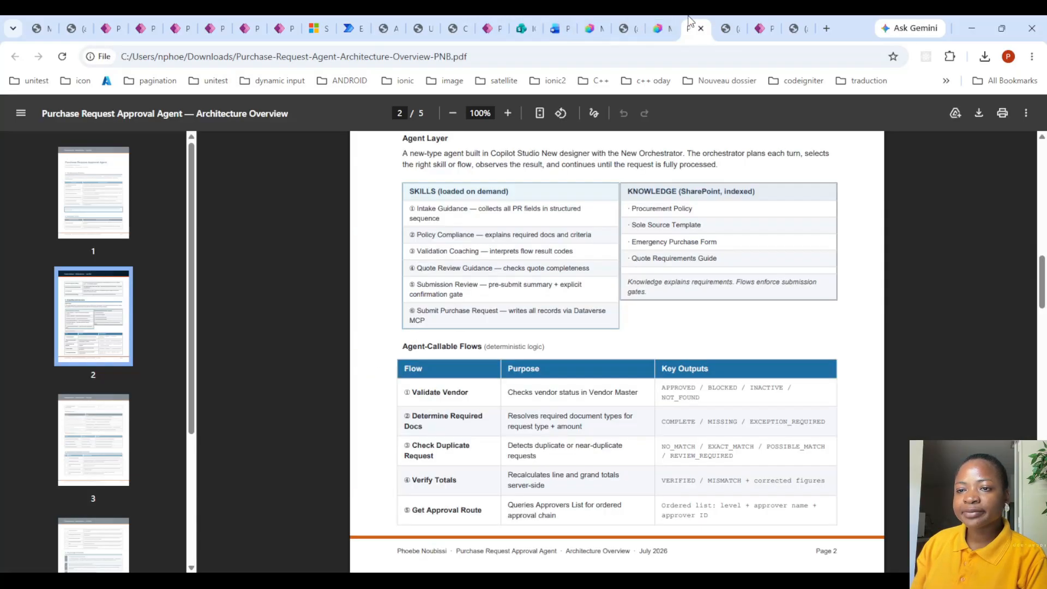
- Return to the Architecture Overview PDF and highlight the Validate Vendor and Determine Required Docs entries under Agent-Callable Flows
click(690, 28)
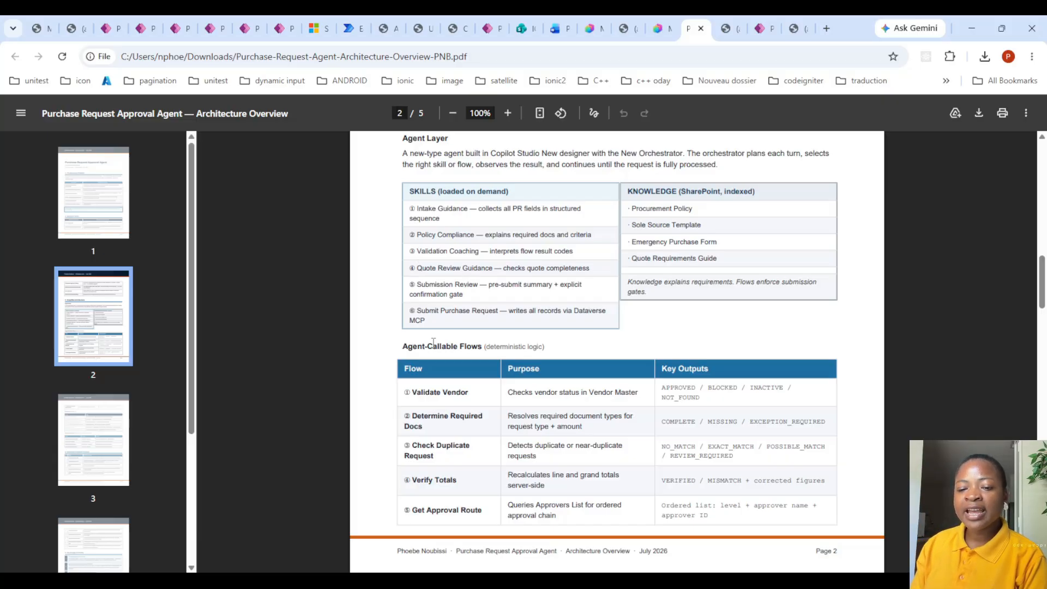
scroll(433, 341, down, 1)
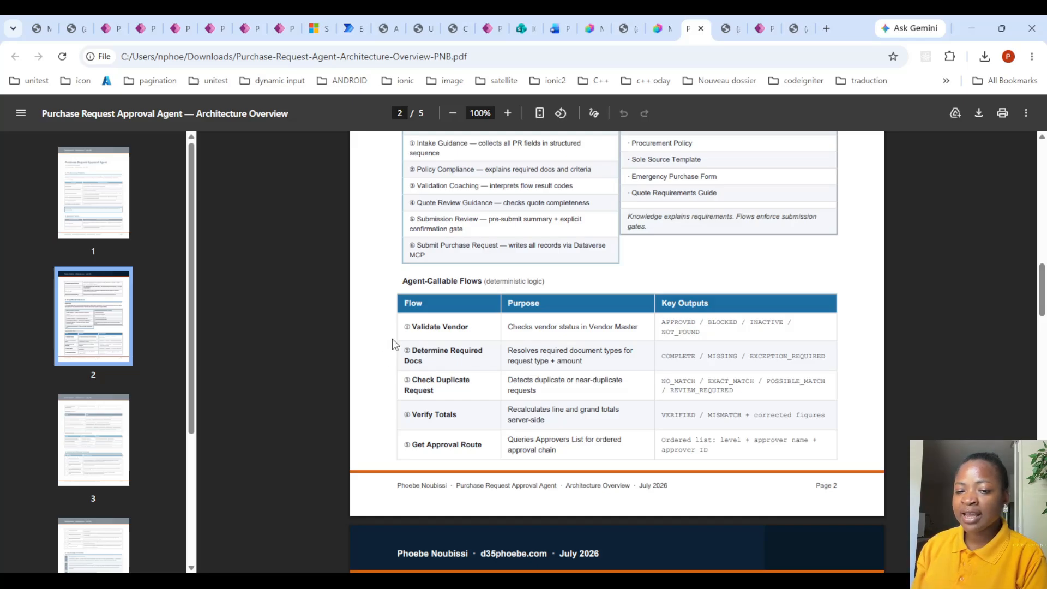
drag(410, 328, 489, 328)
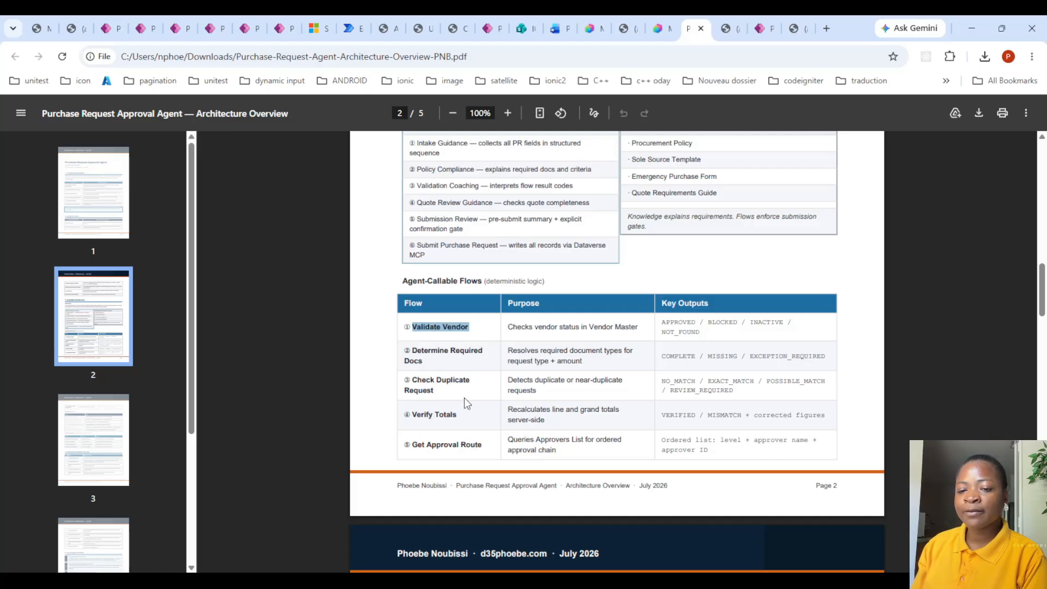
drag(412, 350, 428, 363)
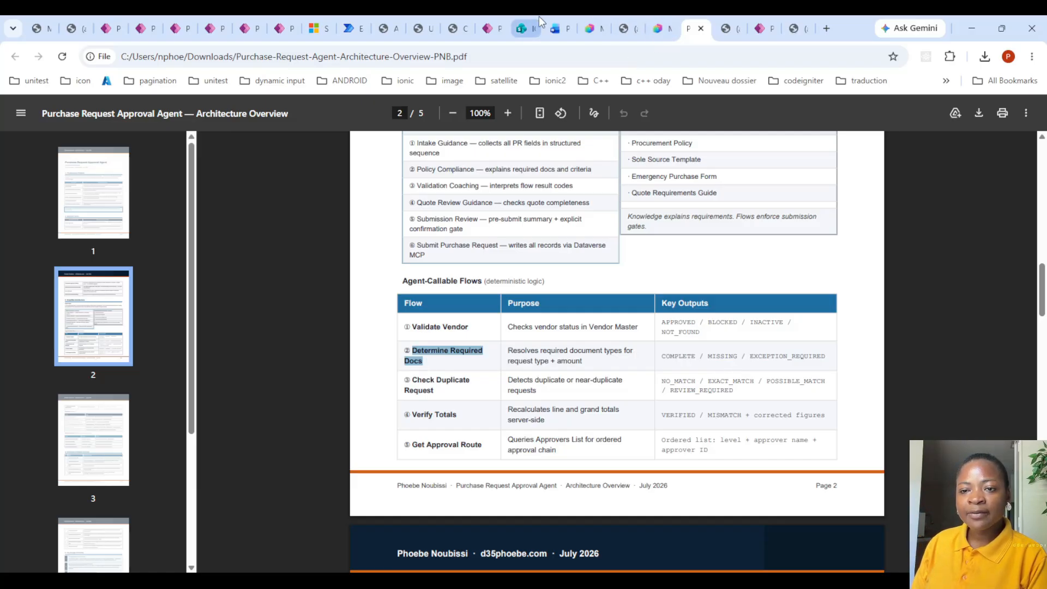
- Switch to the Purchase Requests Inquiries agent in Copilot Studio and view its build instructions down to the choice field mappings
click(589, 27)
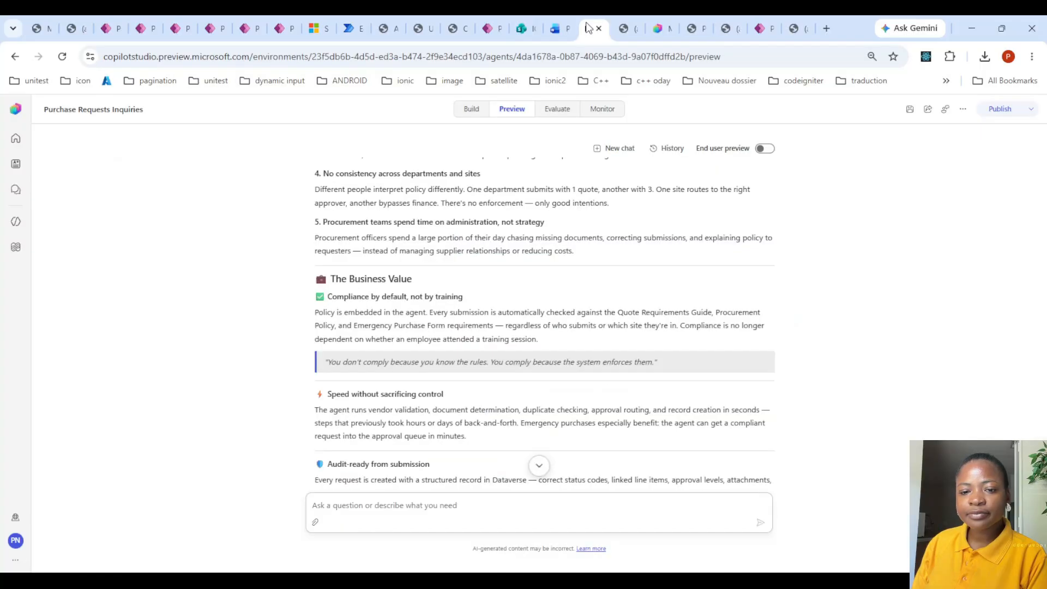
click(470, 110)
scroll(353, 366, down, 5)
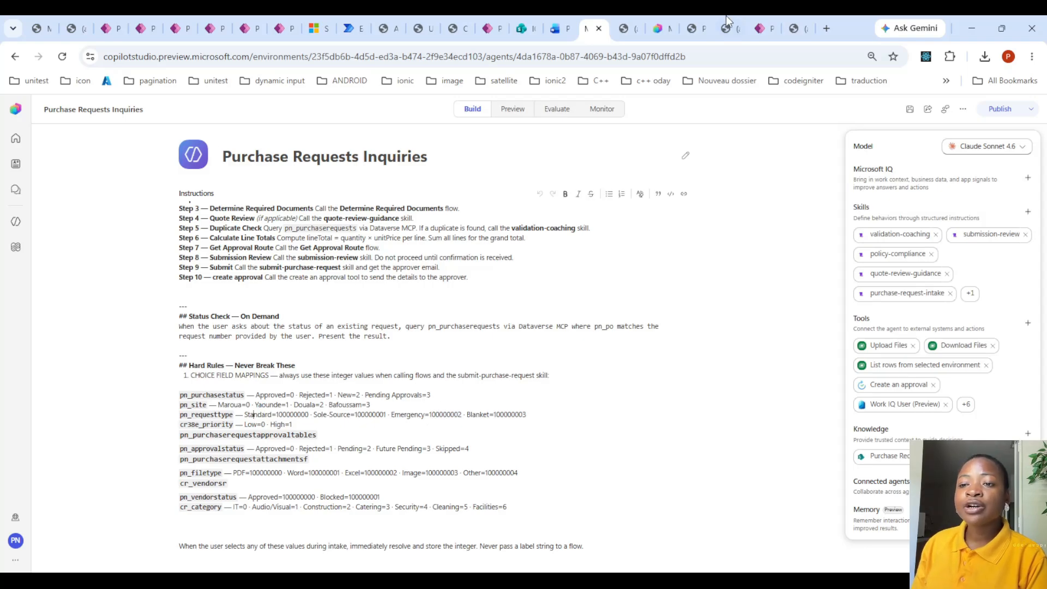
- Go back to the Architecture Overview PDF and point out the flows from Check Duplicate Request to Get Approval Route
click(690, 23)
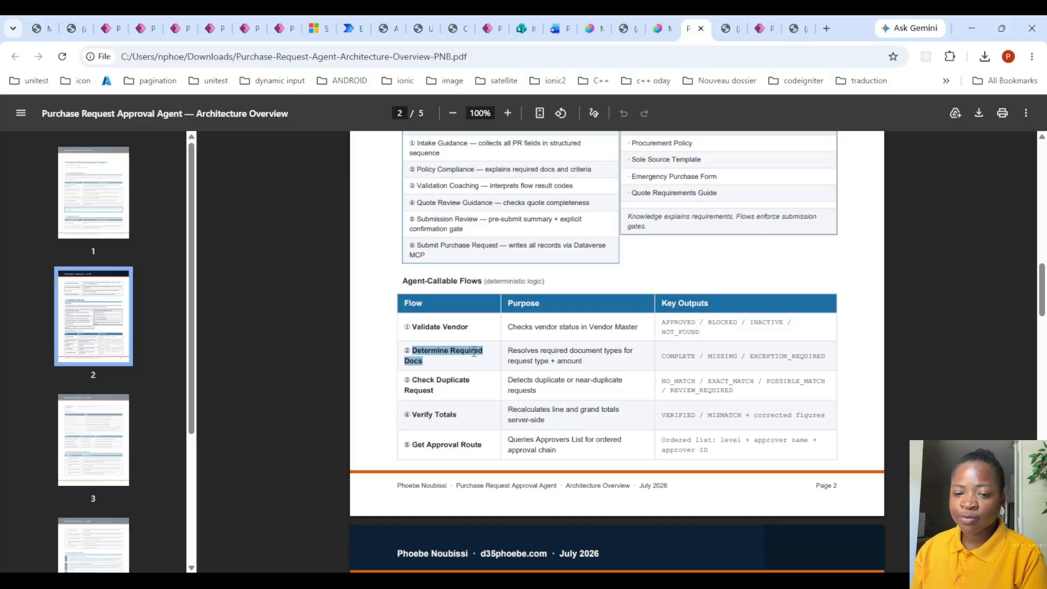
click(412, 375)
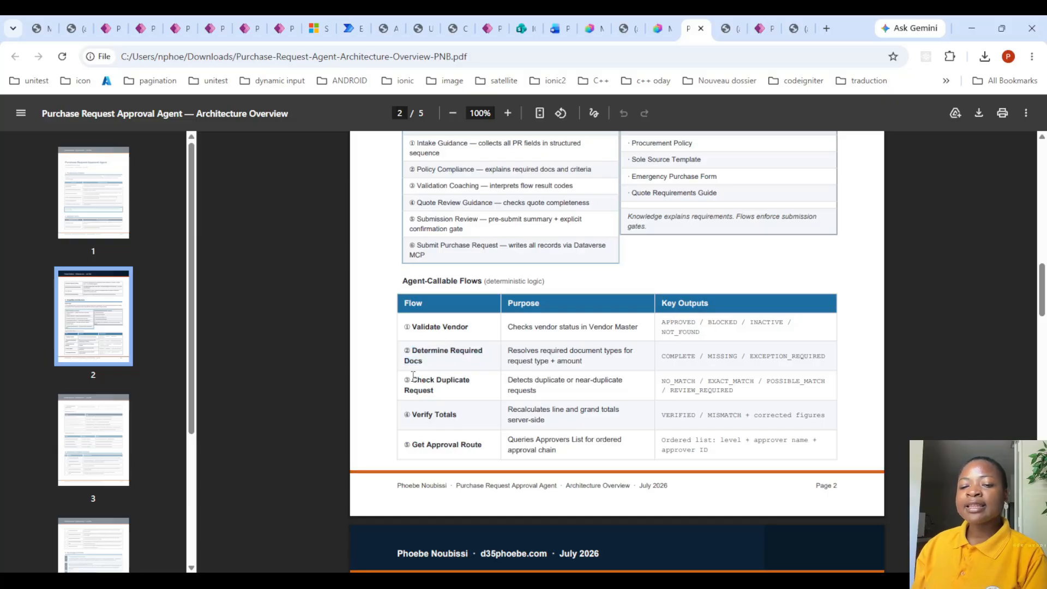
drag(413, 375, 484, 444)
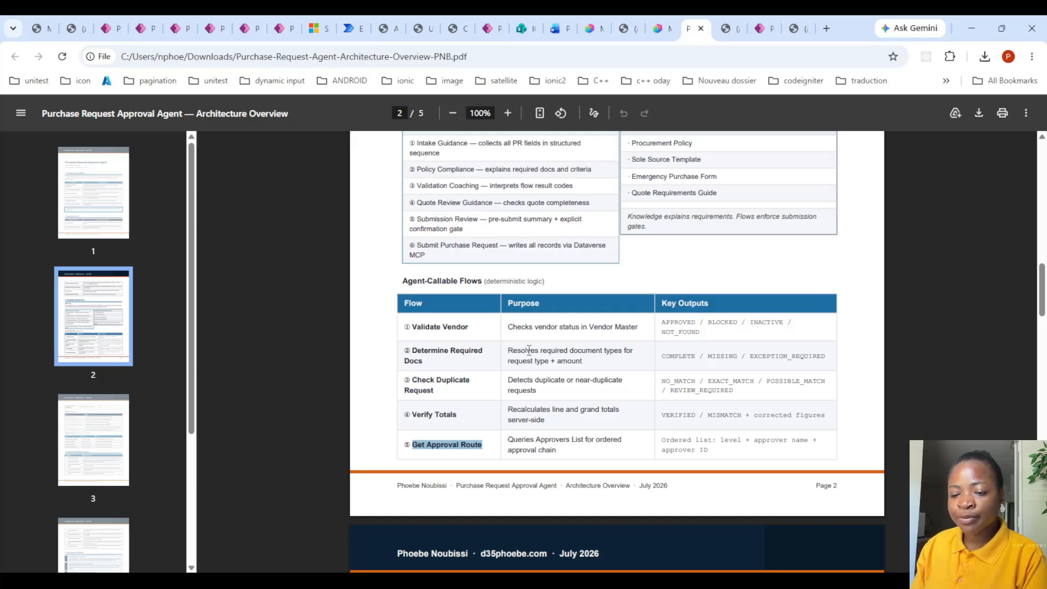
- Review the Get Request Status flow, Dataverse data layer and Background Flows table, highlighting the approver response trigger, final status update and both notification flows
scroll(529, 355, down, 5)
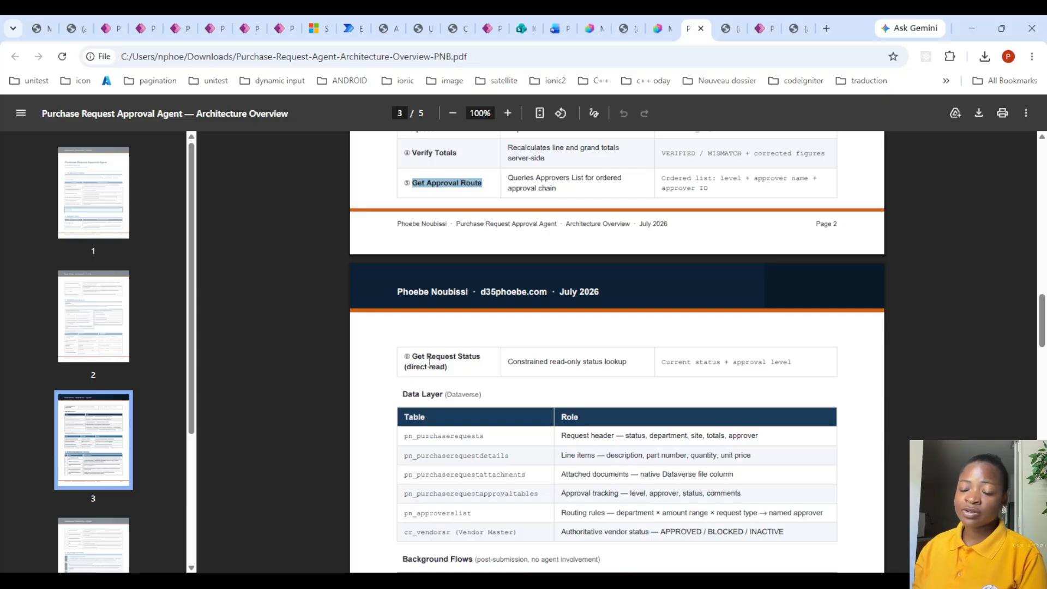
scroll(429, 361, down, 3)
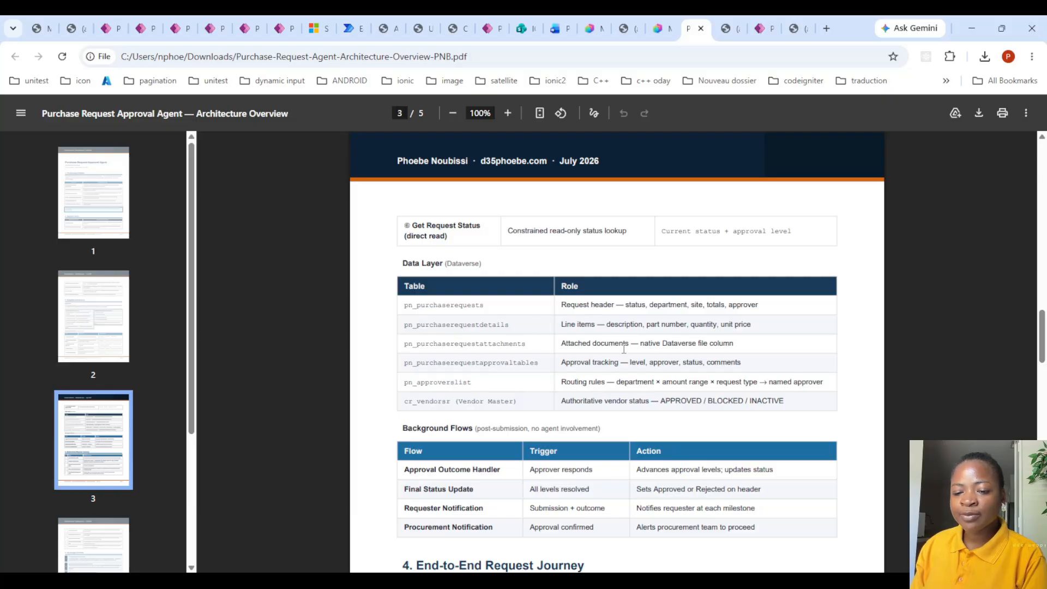
scroll(555, 360, down, 3)
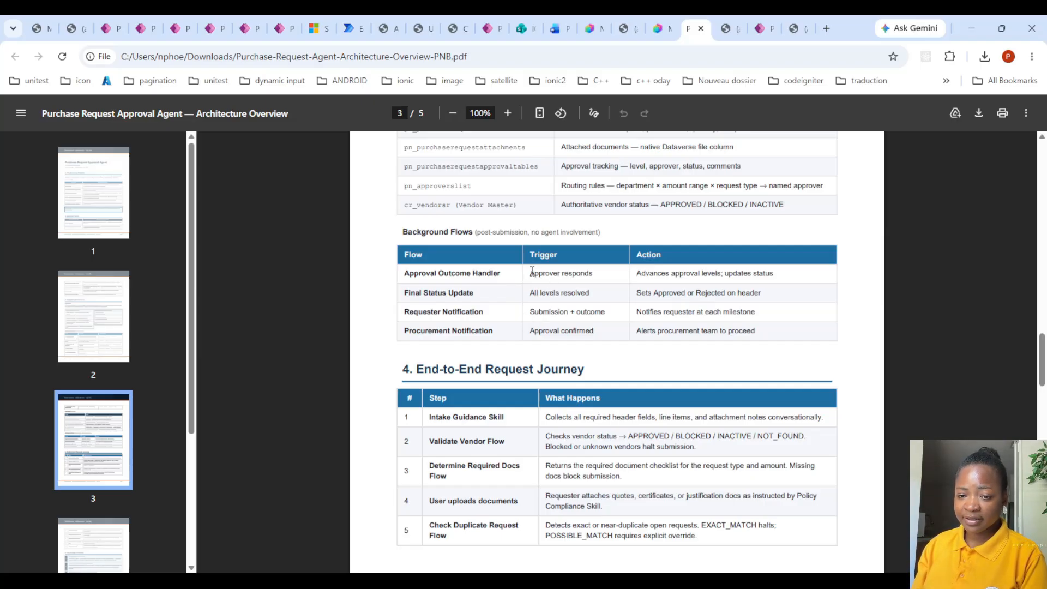
drag(528, 273, 617, 275)
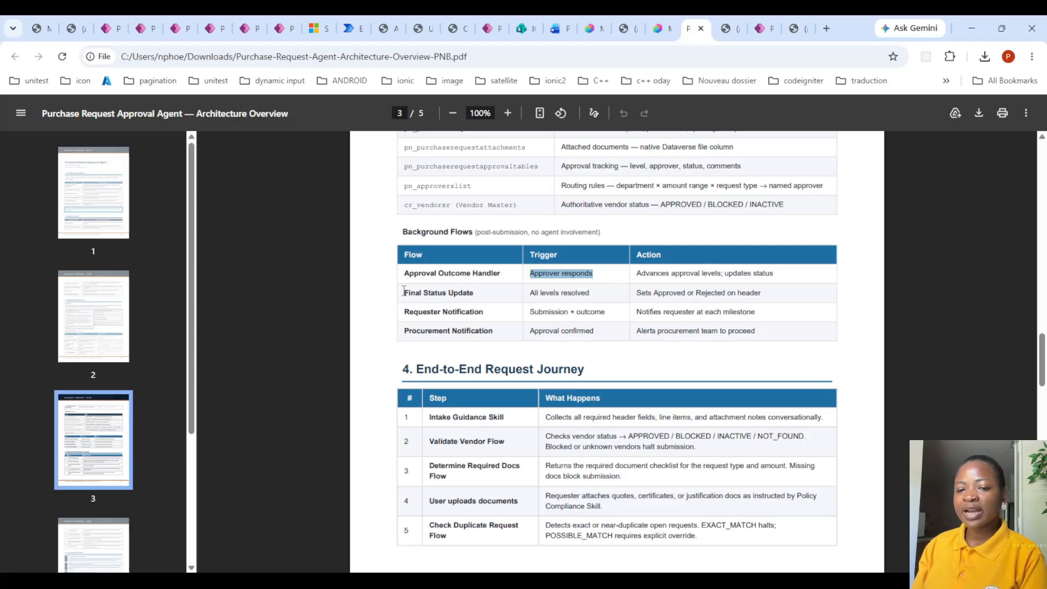
drag(404, 293, 523, 296)
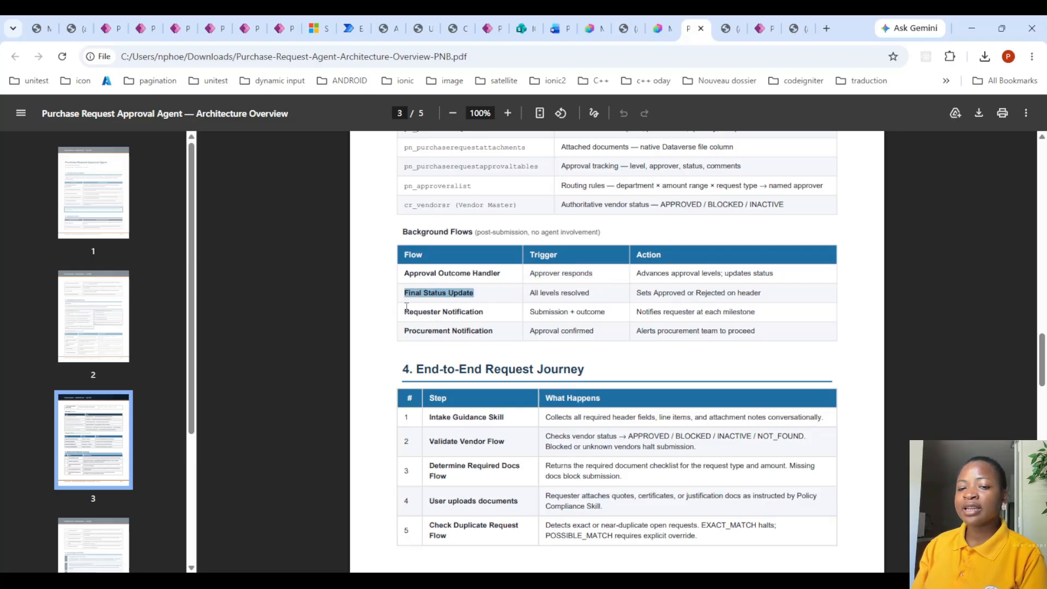
drag(405, 311, 489, 311)
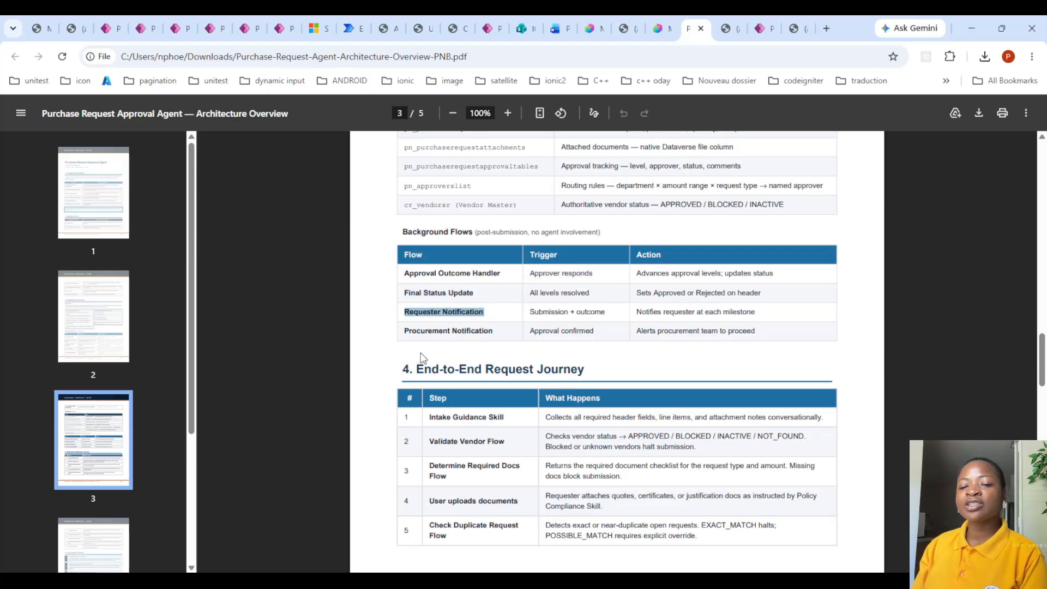
drag(412, 330, 503, 332)
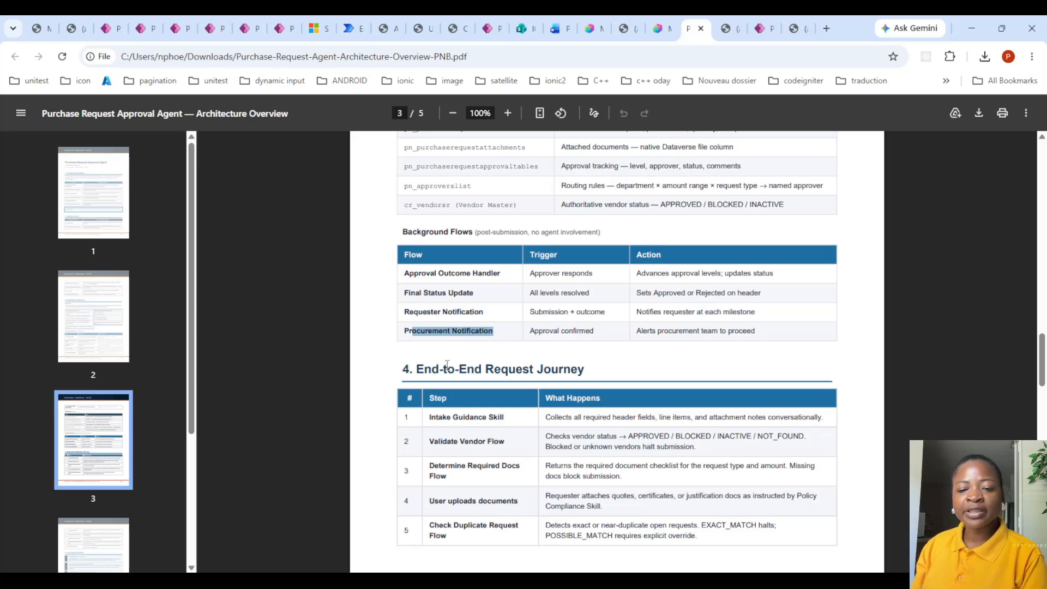
- Review the rest of the Architecture Overview PDF, from the End-to-End Request Journey through the design principles to the Build Status table
scroll(447, 366, down, 5)
scroll(446, 370, down, 10)
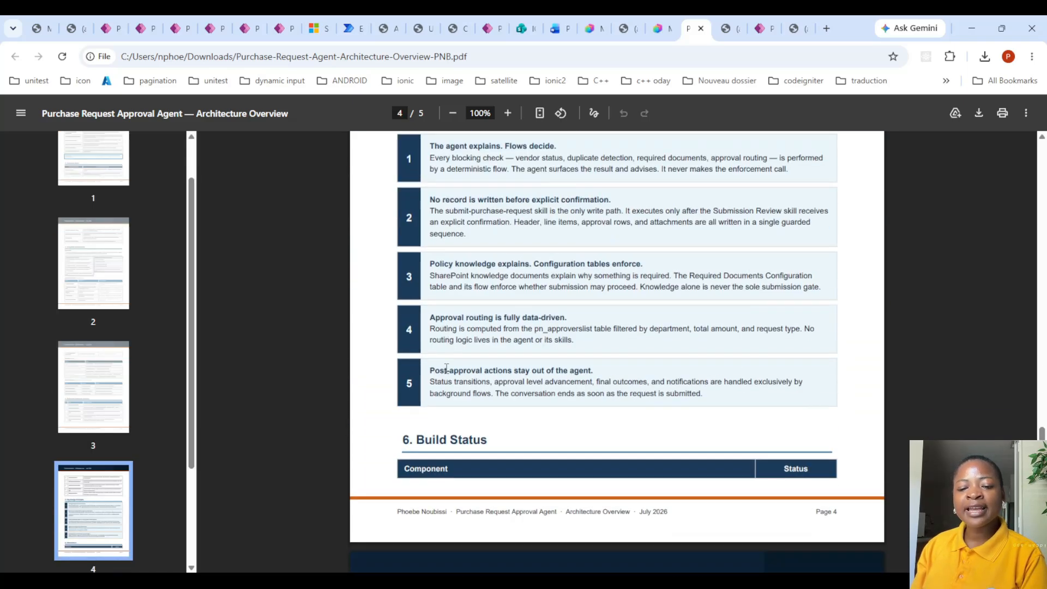
scroll(453, 289, down, 6)
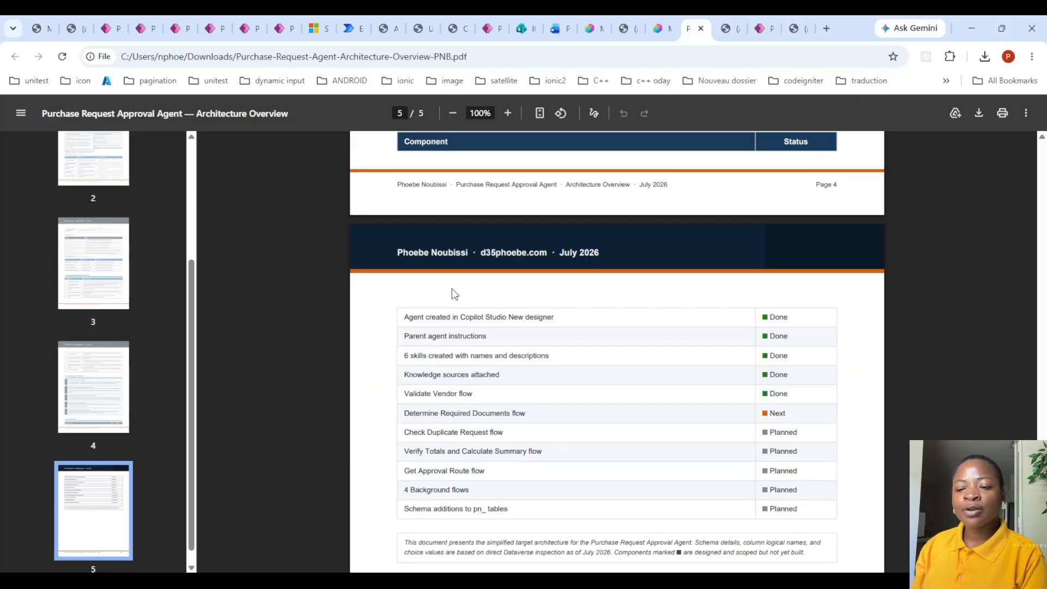
scroll(455, 294, up, 4)
scroll(455, 294, down, 4)
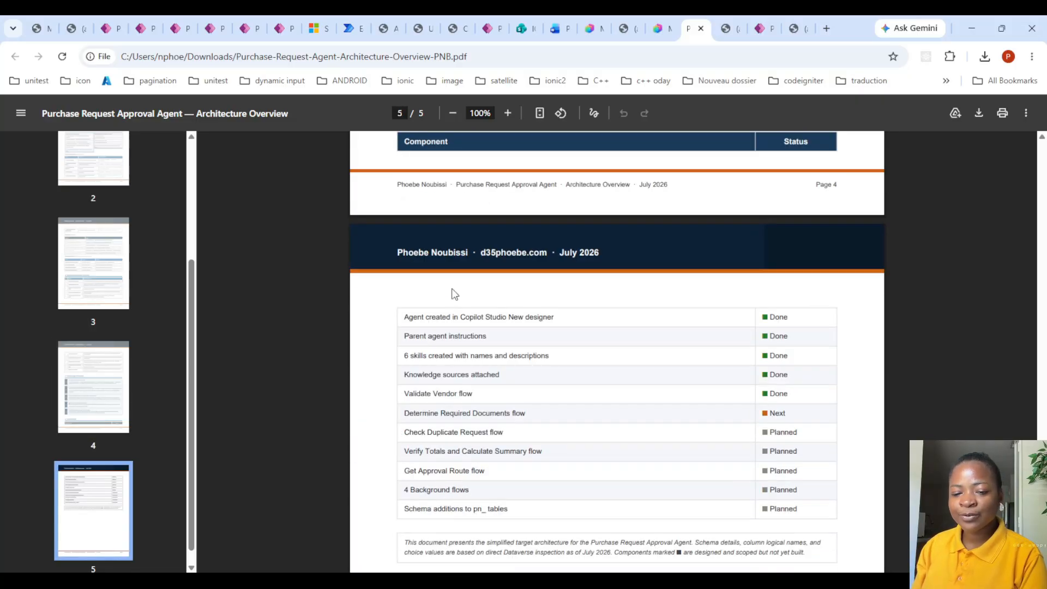
scroll(454, 294, up, 11)
scroll(456, 268, up, 2)
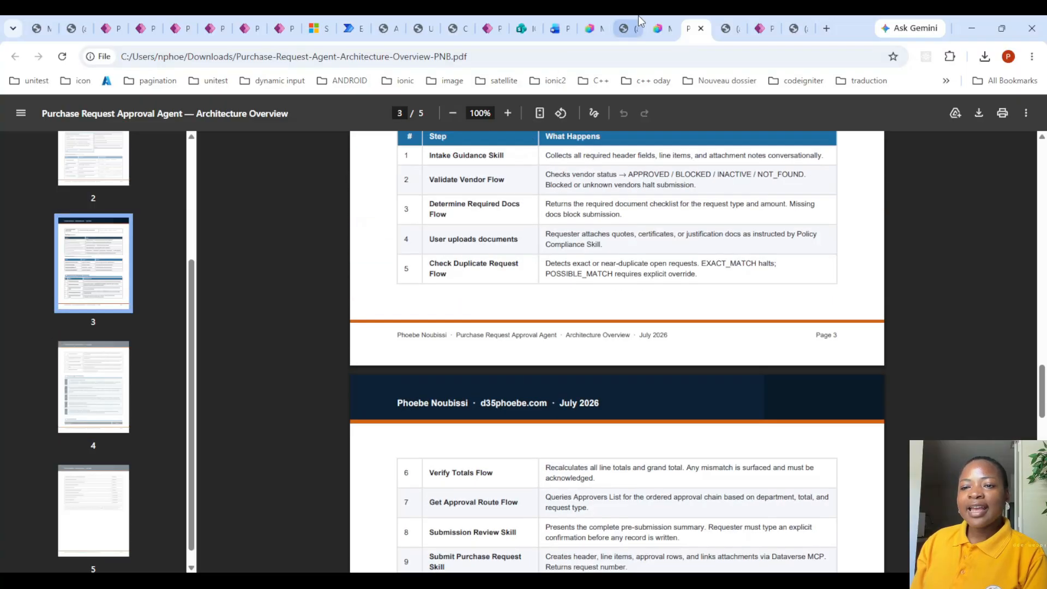
- Switch to the Purchase Requests Inquiries agent in Copilot Studio and browse the quote submission conversation in its preview chat
click(587, 24)
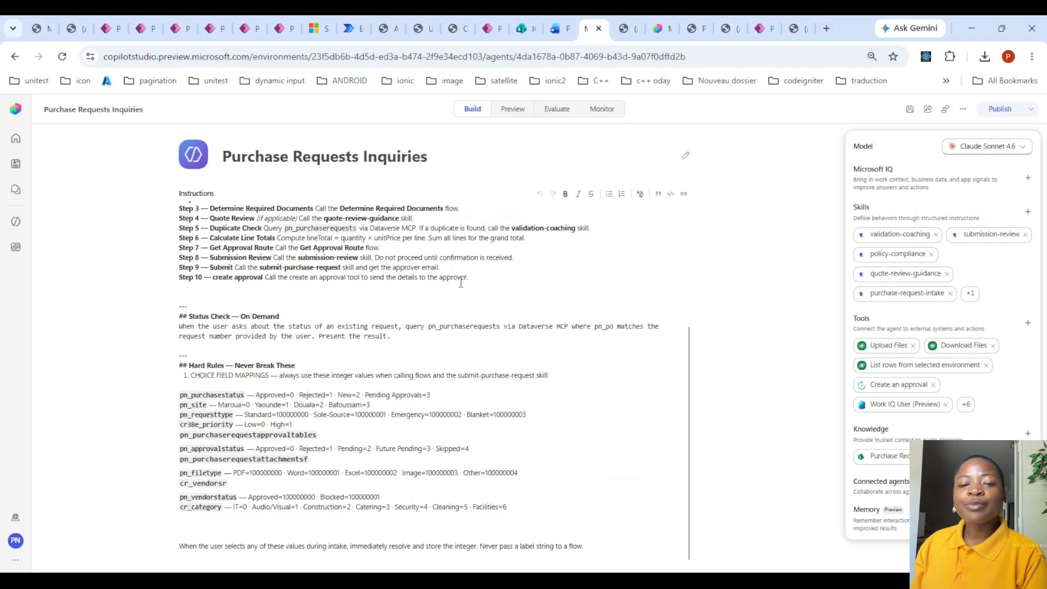
scroll(461, 282, up, 3)
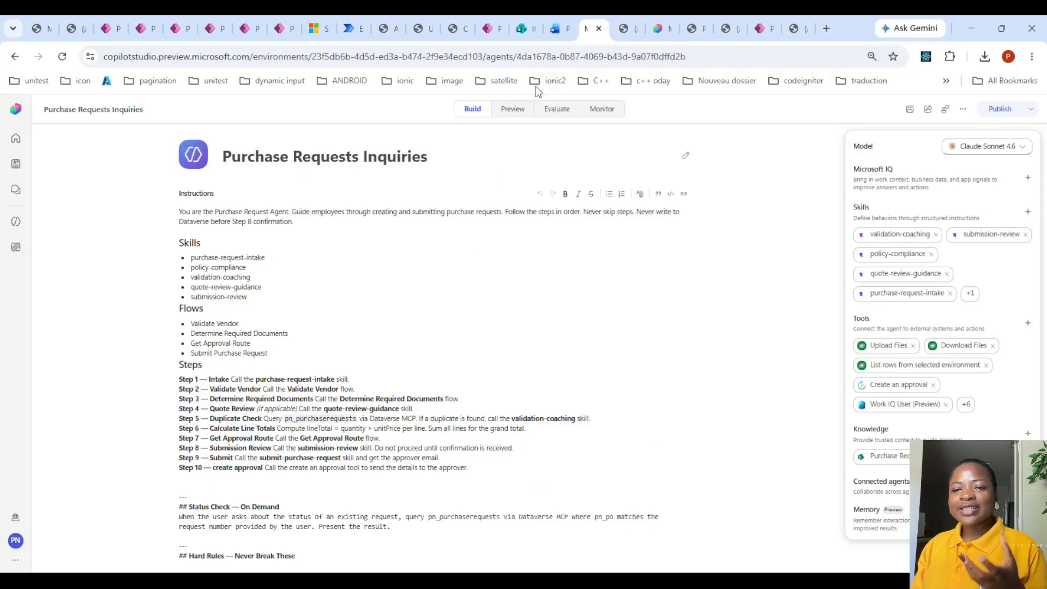
click(513, 109)
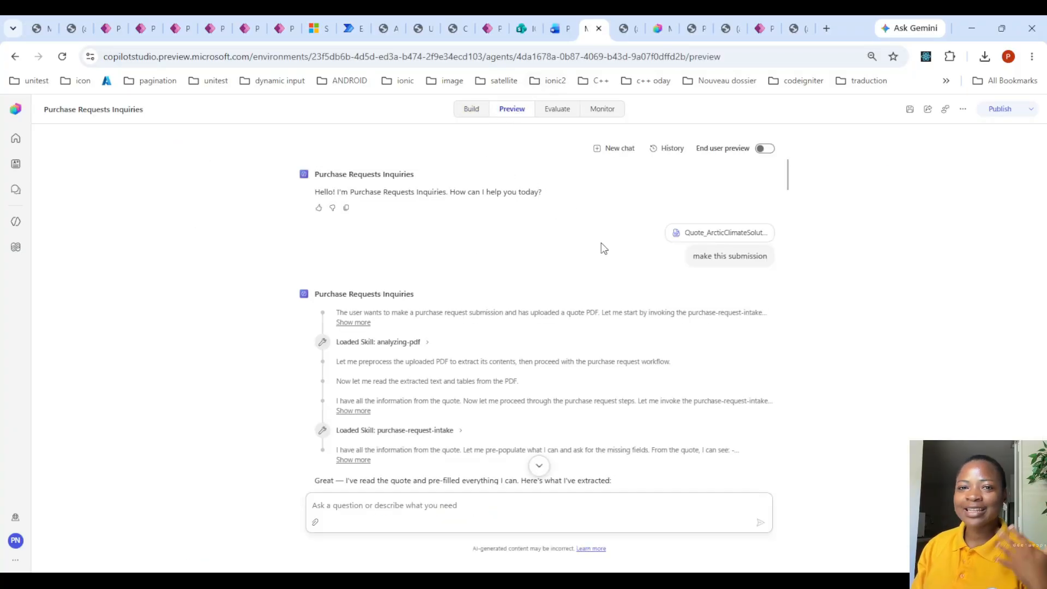
scroll(598, 266, down, 15)
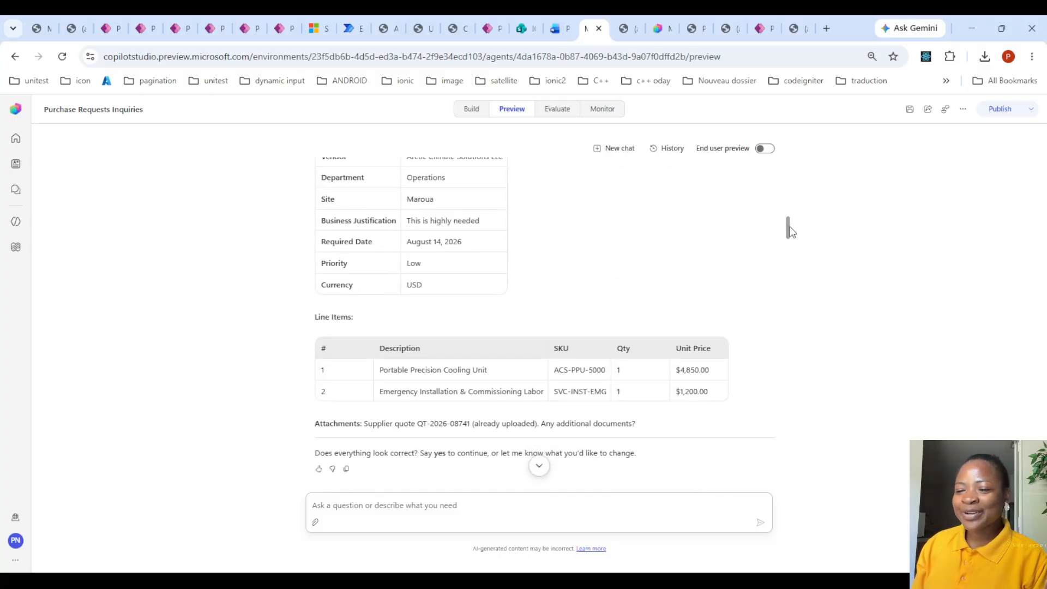
scroll(774, 327, down, 10)
scroll(764, 409, down, 8)
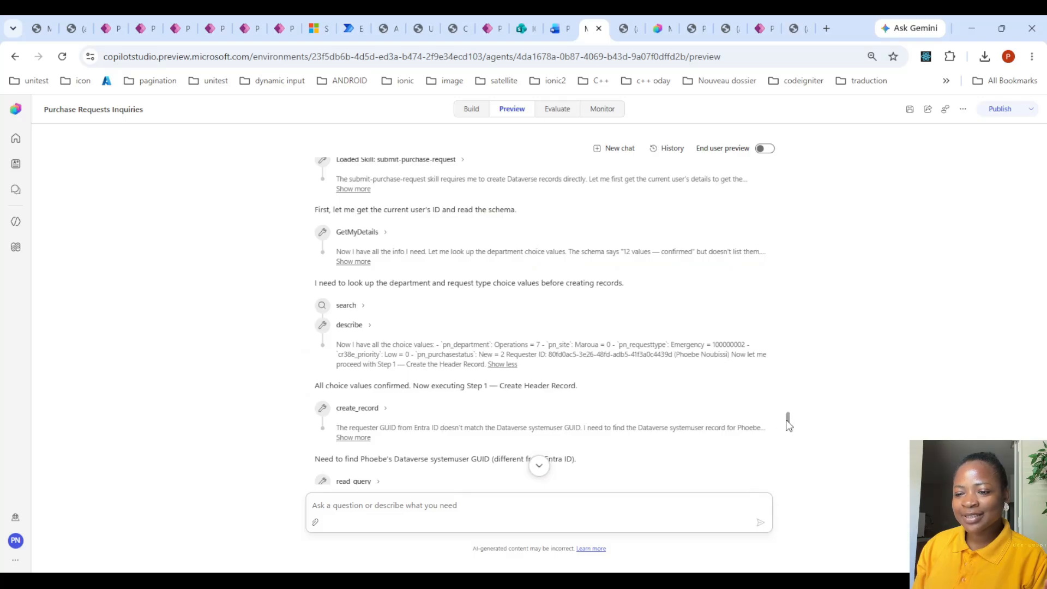
scroll(776, 425, down, 15)
scroll(777, 490, down, 10)
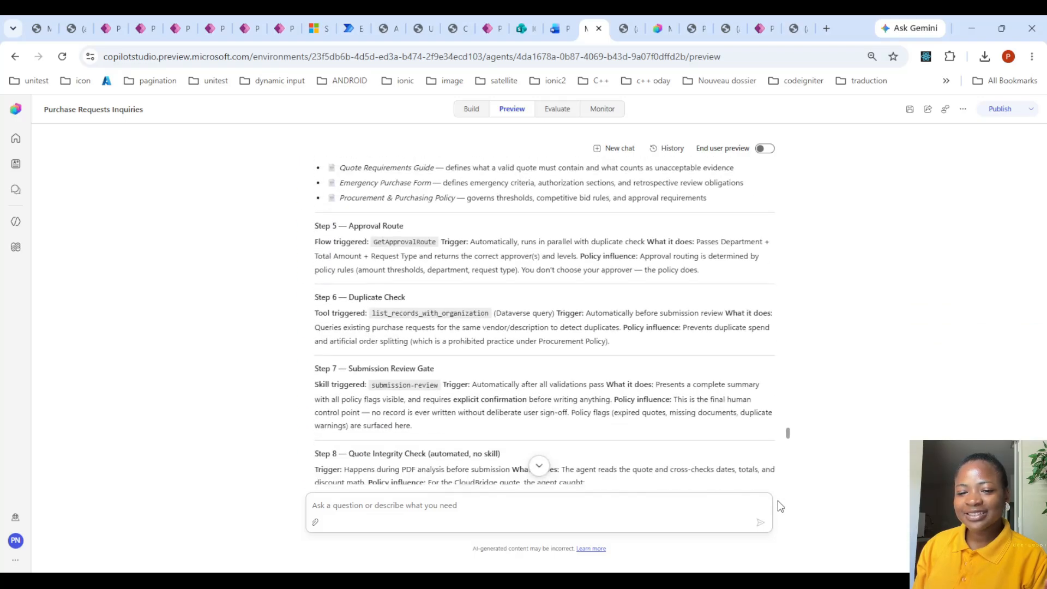
- Find the chat question about policies and triggers, and read the agent's Policy-Driven Steps breakdown from Intake Collection to Record Creation
scroll(657, 311, up, 15)
scroll(660, 314, up, 2)
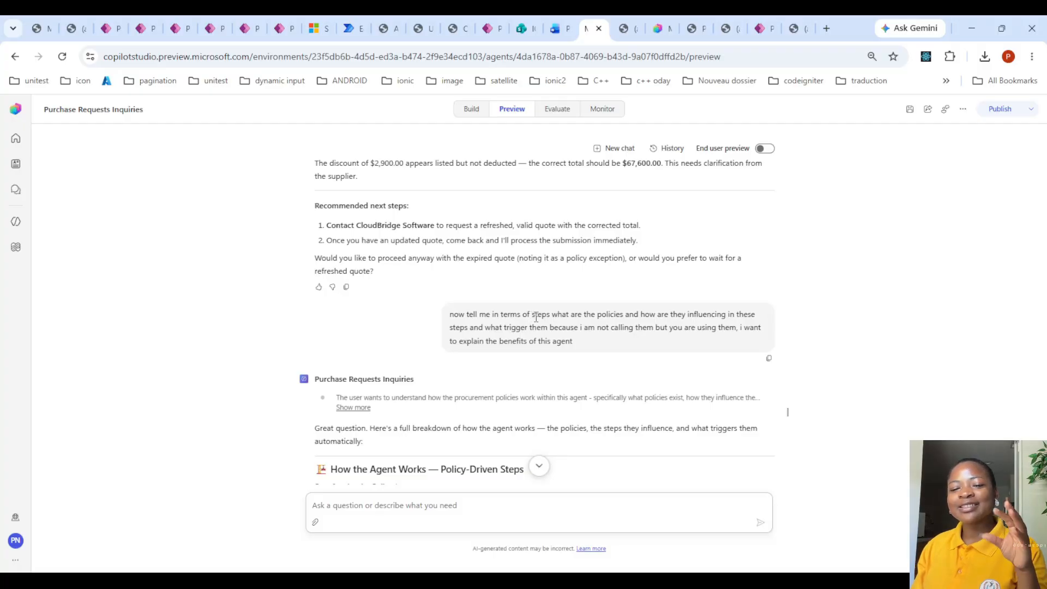
scroll(636, 315, down, 4)
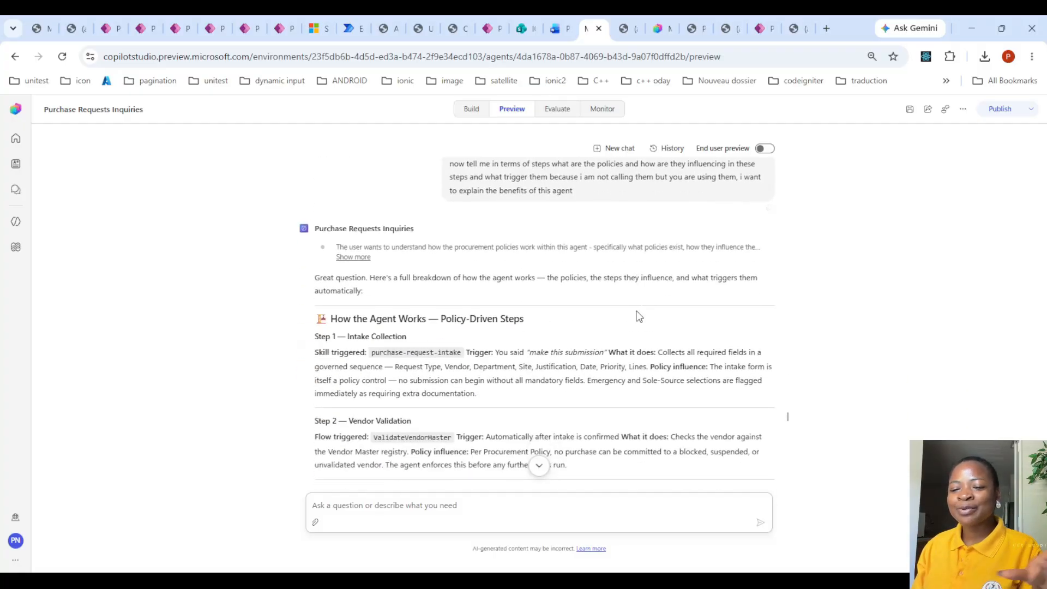
scroll(482, 319, down, 3)
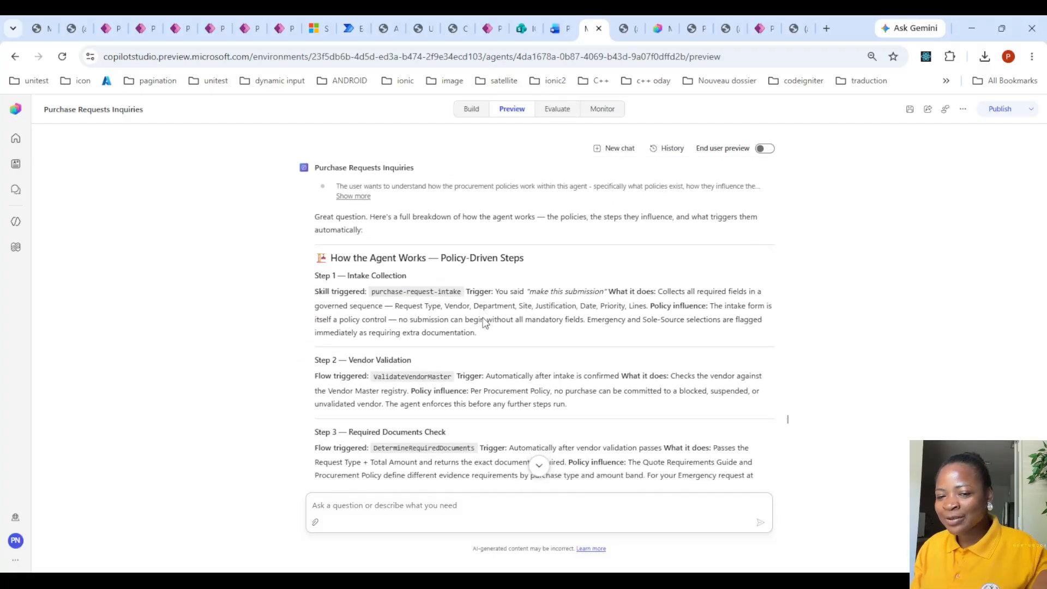
scroll(596, 304, down, 15)
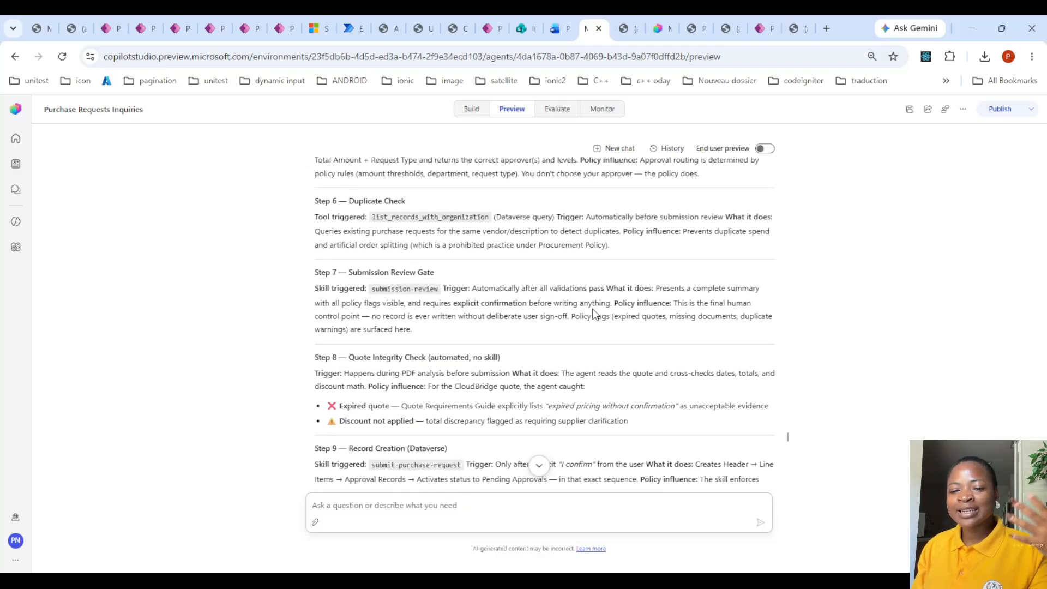
- Read the agent's Business Problem and Business Value answer through to The One-Line Summary
scroll(595, 315, down, 11)
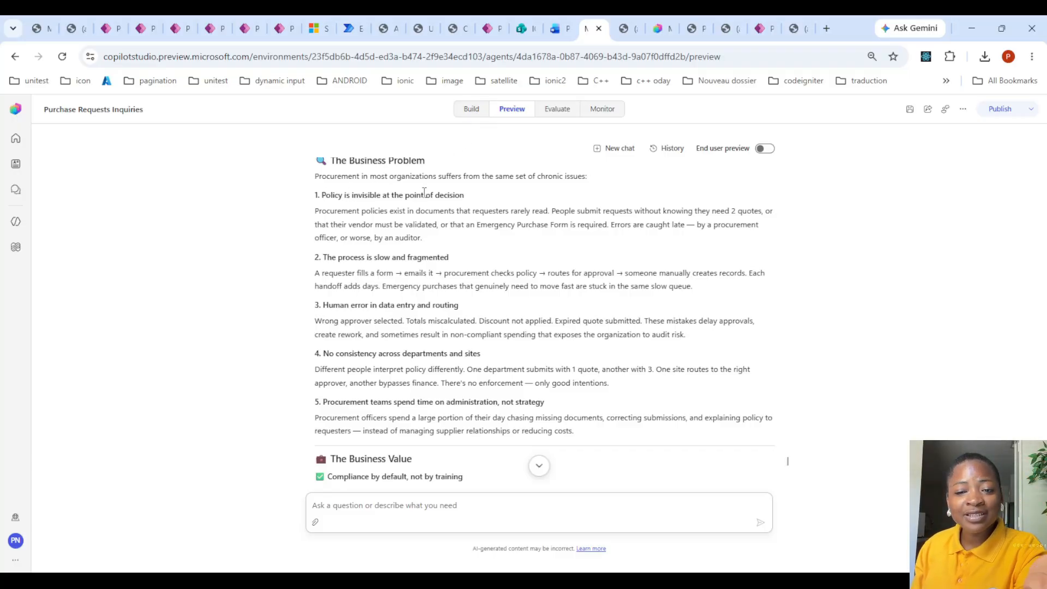
scroll(443, 221, down, 4)
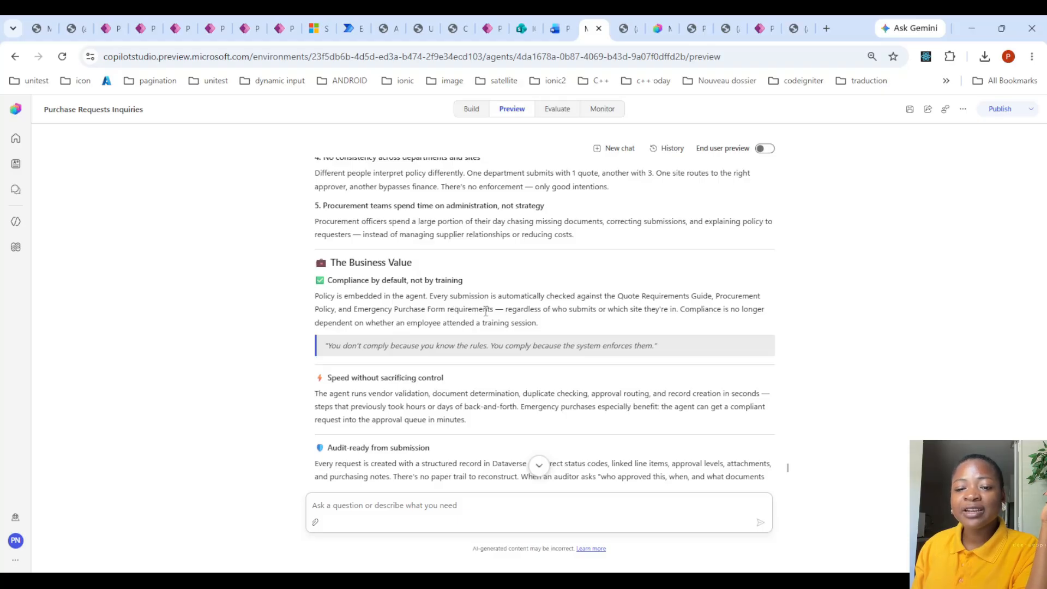
scroll(430, 334, down, 3)
scroll(358, 286, up, 2)
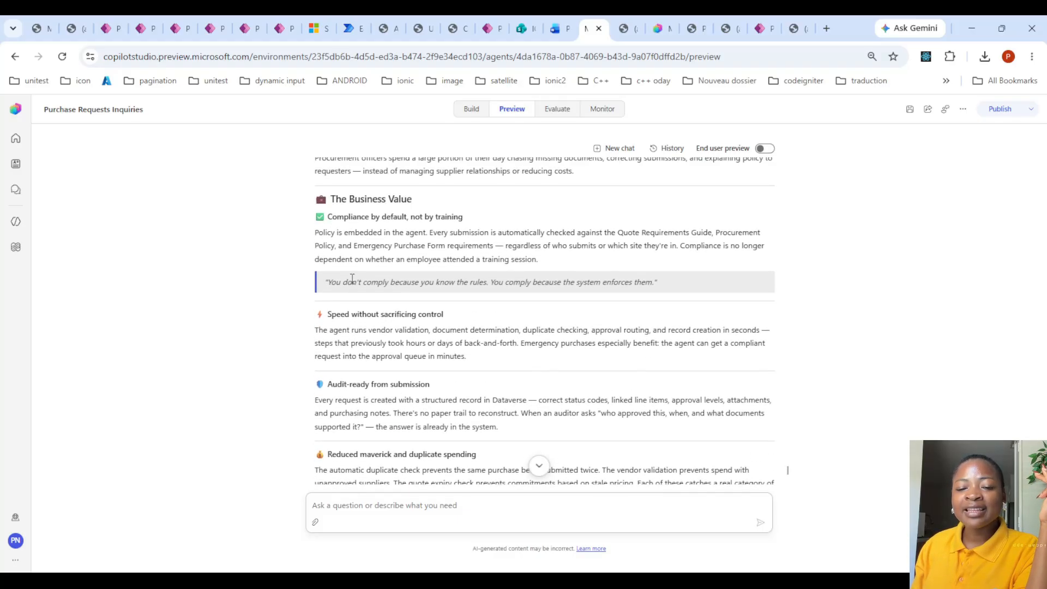
scroll(356, 283, down, 2)
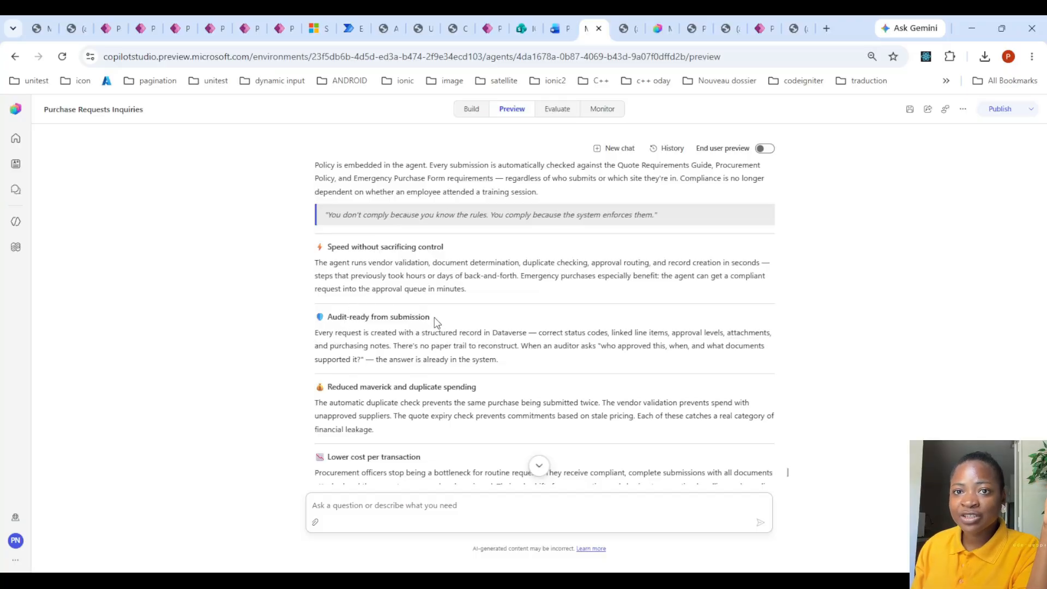
scroll(434, 318, down, 1)
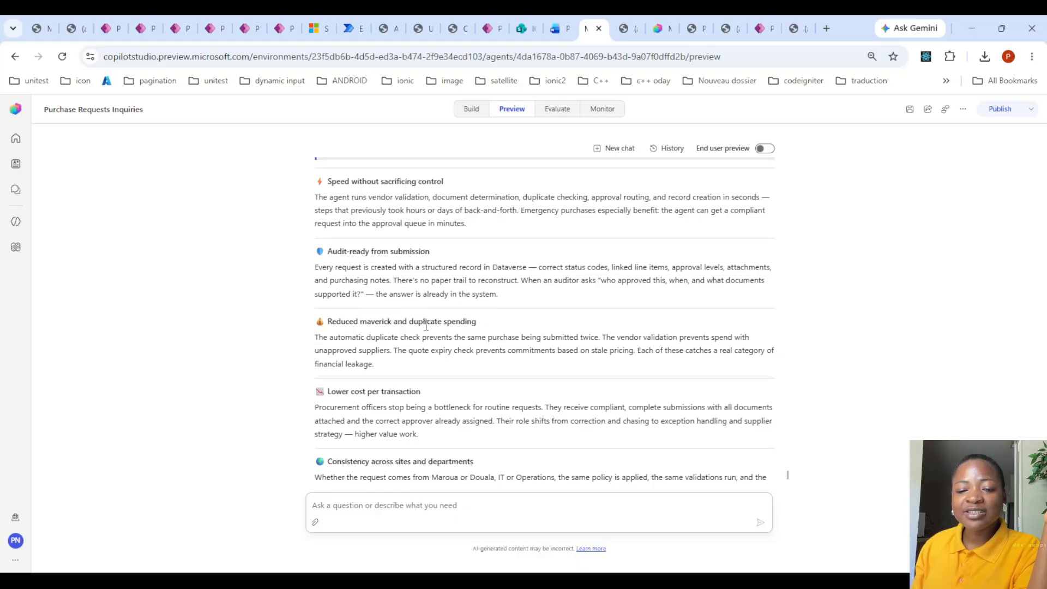
scroll(467, 326, down, 1)
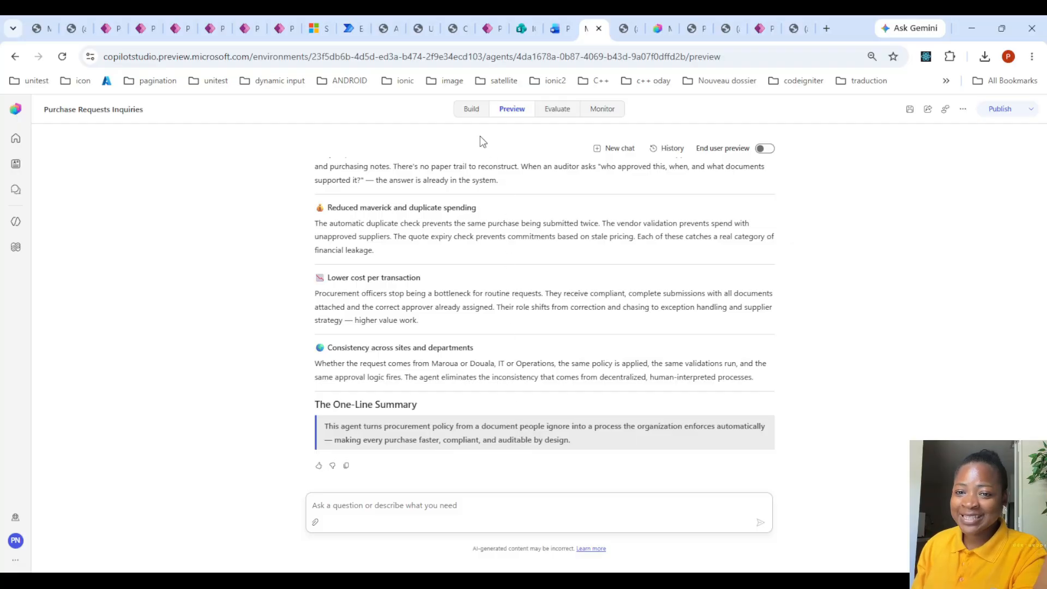
- Return to the agent's build view and examine the full list of attached skills with their descriptions
click(472, 110)
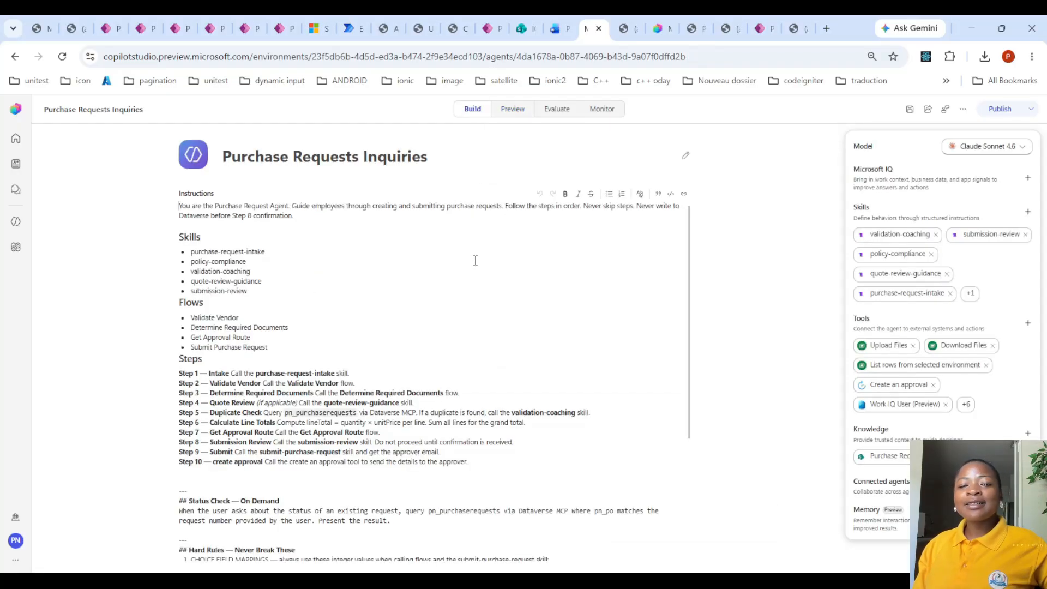
scroll(436, 252, up, 1)
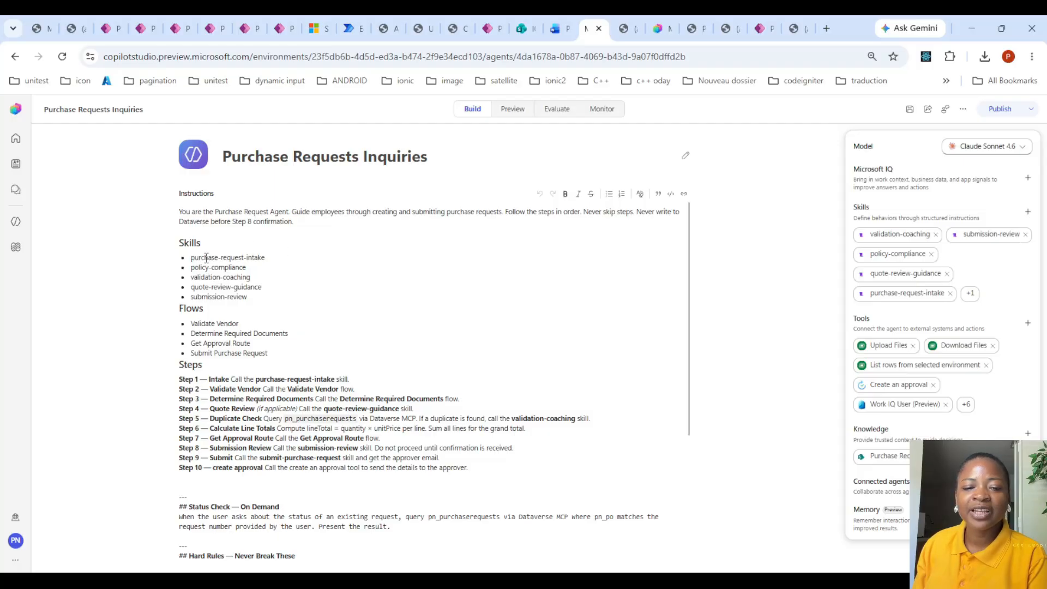
click(970, 298)
scroll(958, 276, down, 2)
scroll(963, 304, up, 2)
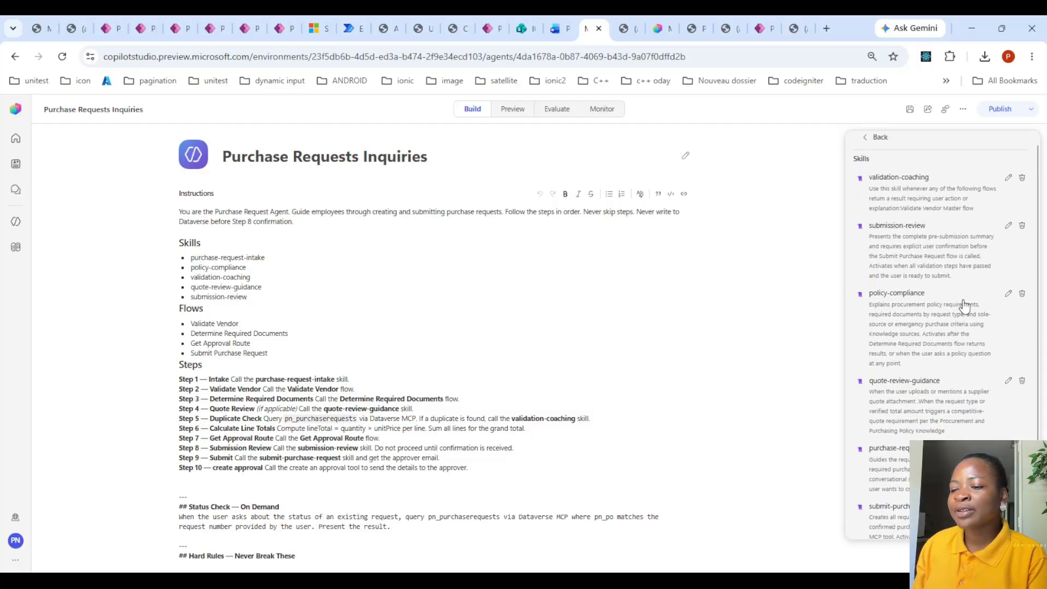
click(867, 142)
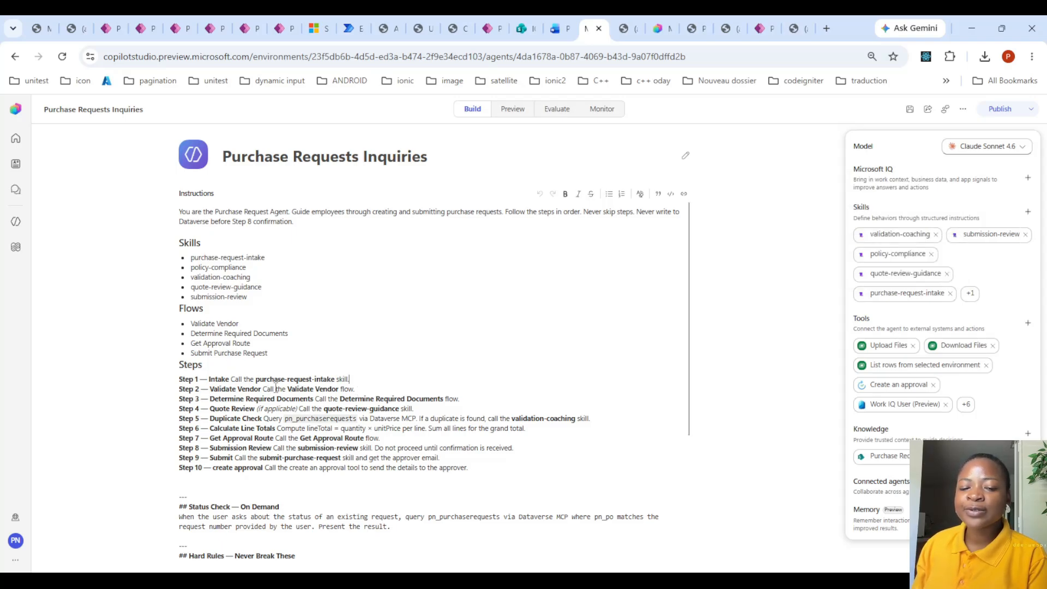
- Expand the agent's full tool list and open the Validate Vendor Master workflow in the flow designer
click(968, 405)
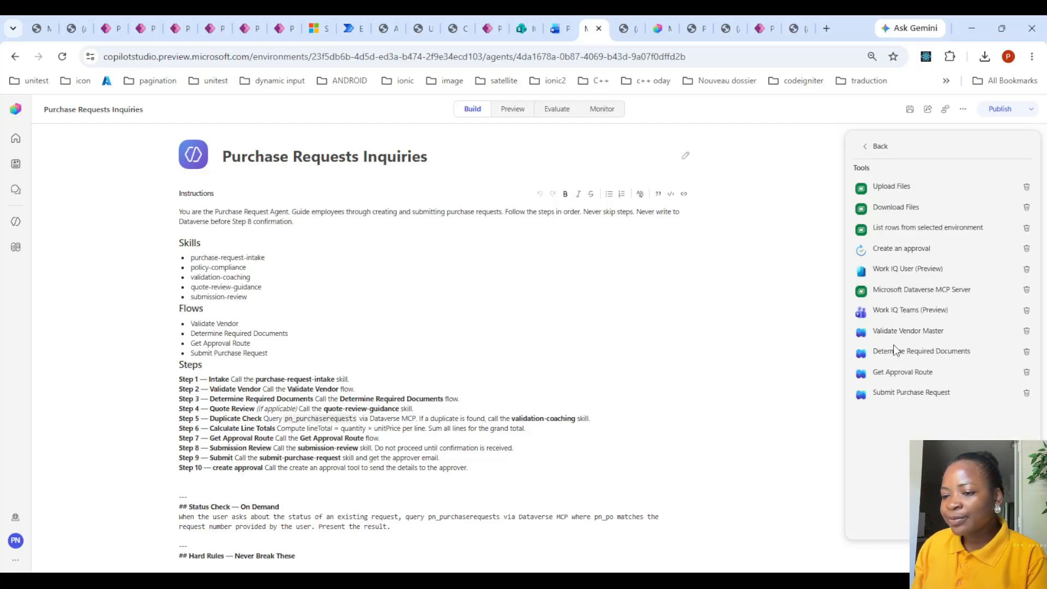
click(923, 330)
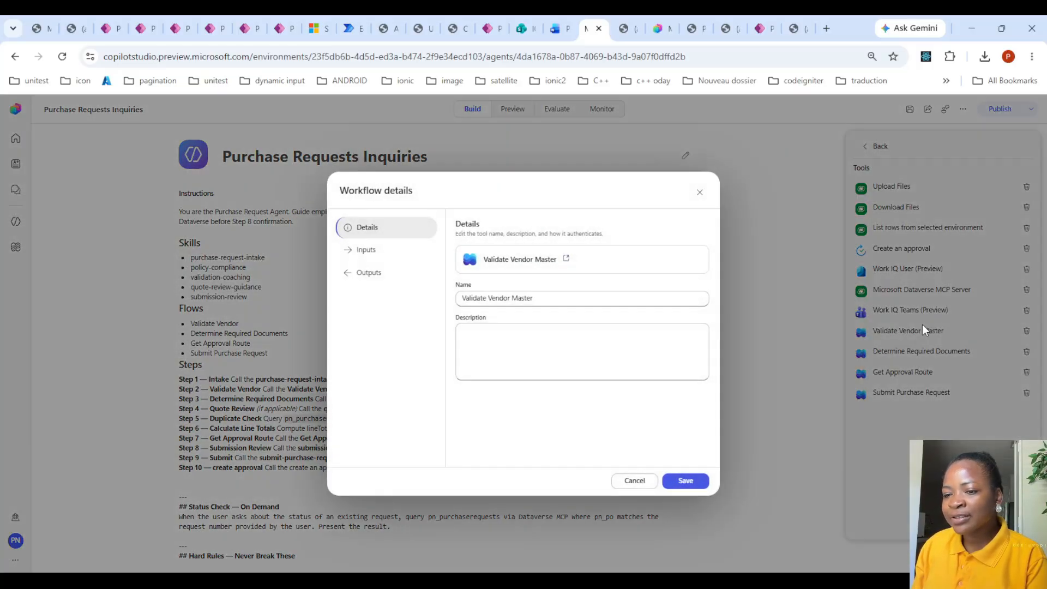
click(566, 258)
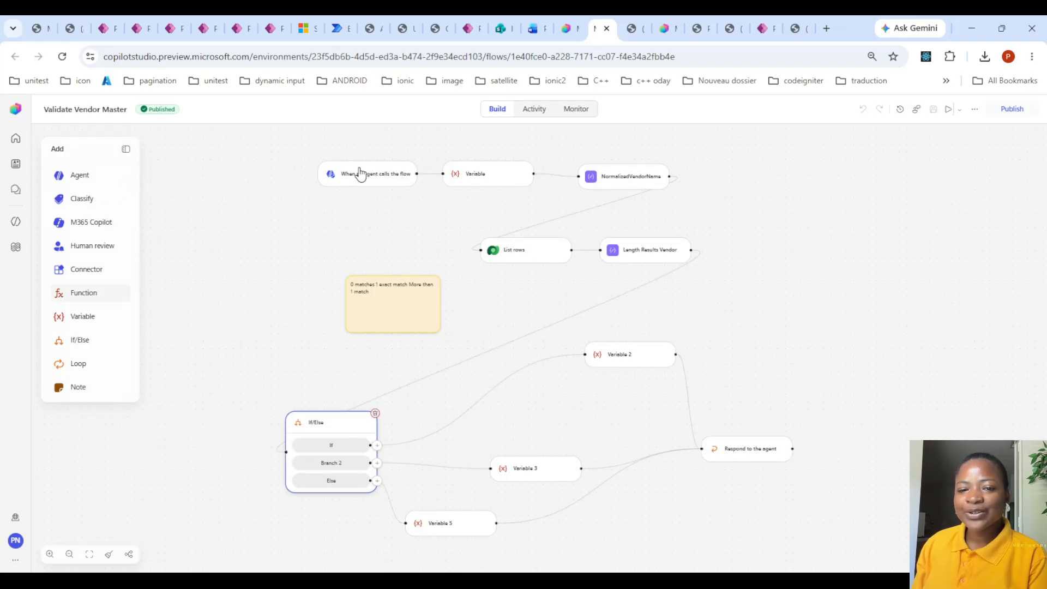
- Inspect the agent-call trigger's inputs and the List rows node's settings, highlighting its row count
click(392, 174)
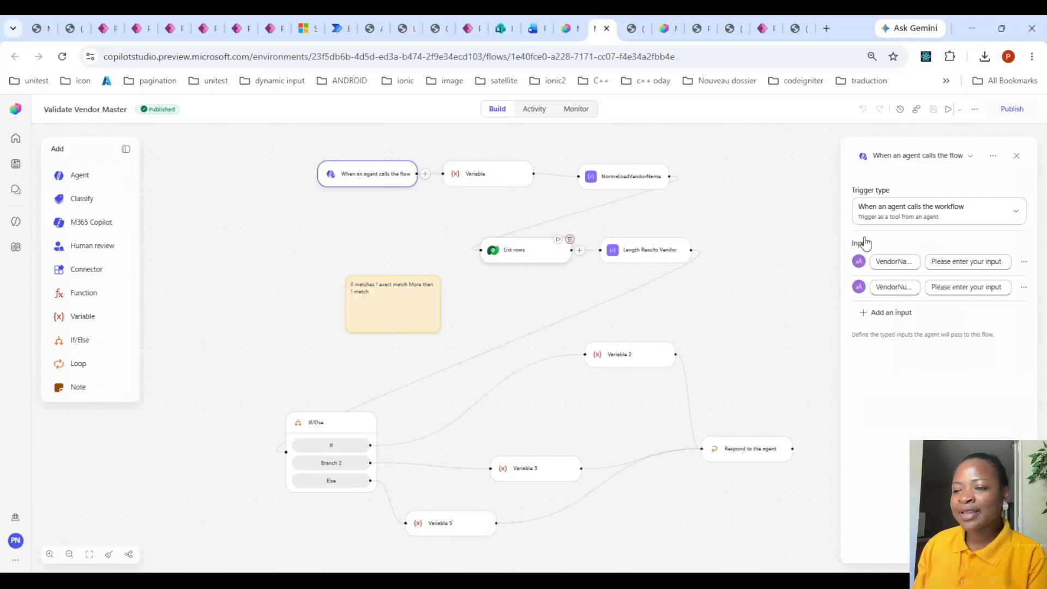
click(518, 254)
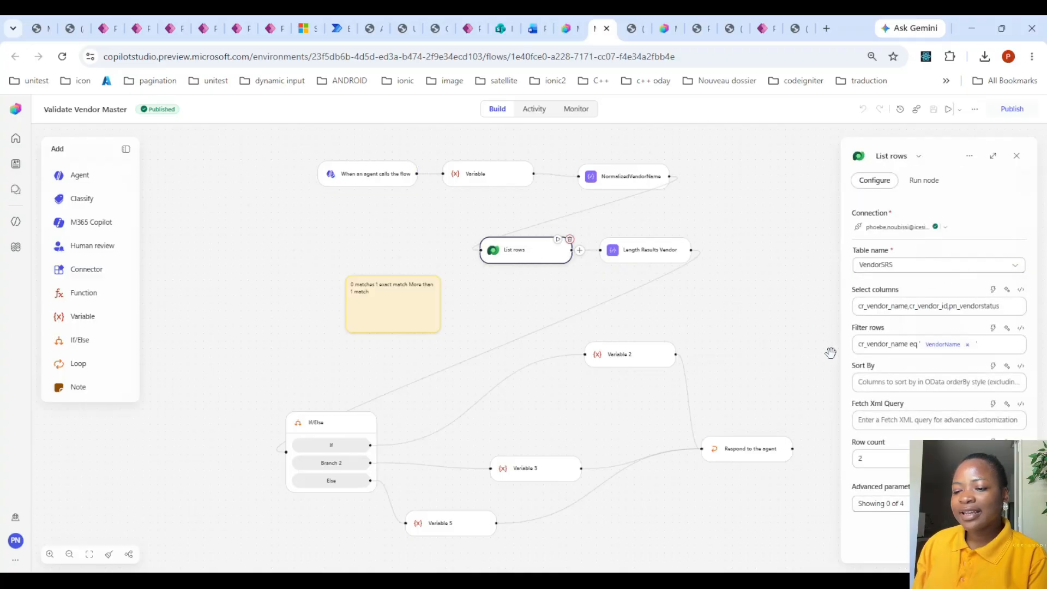
double_click(861, 458)
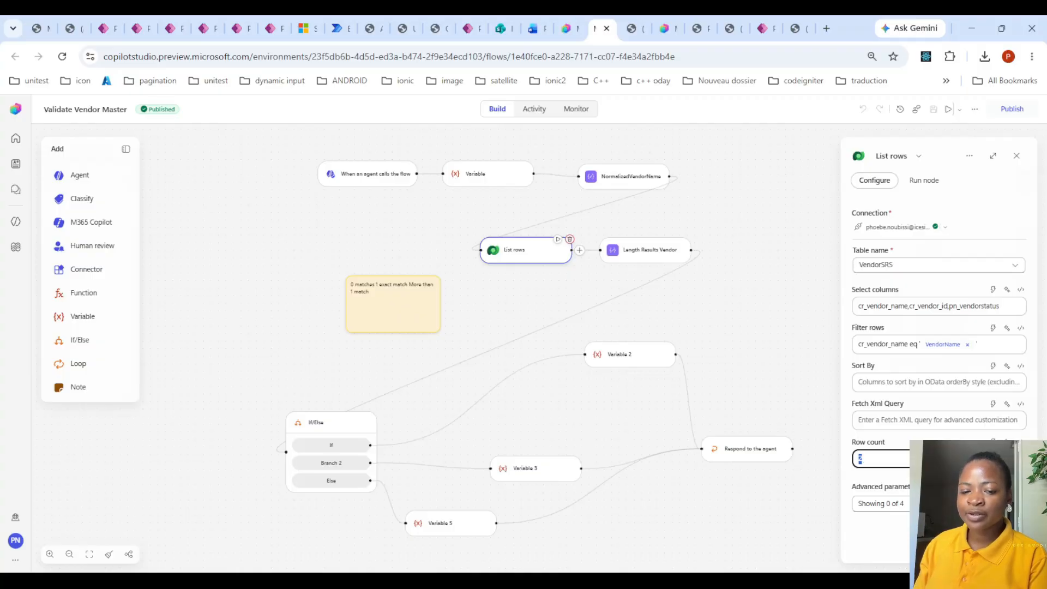
- Examine the If/Else branch conditions and the values set by the Variable 2, Variable 3 and Variable 5 nodes
click(316, 434)
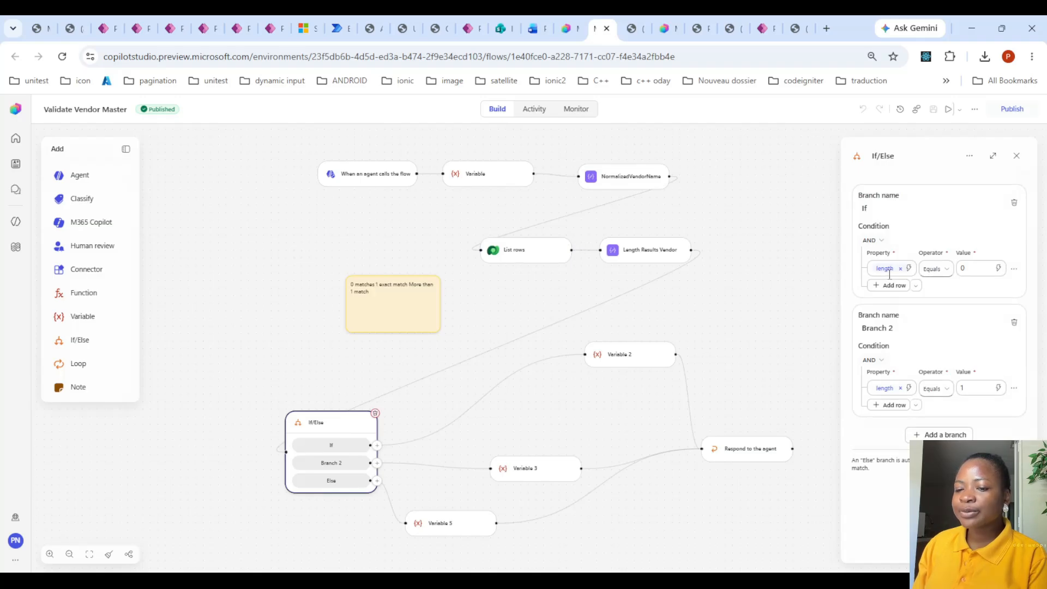
click(628, 366)
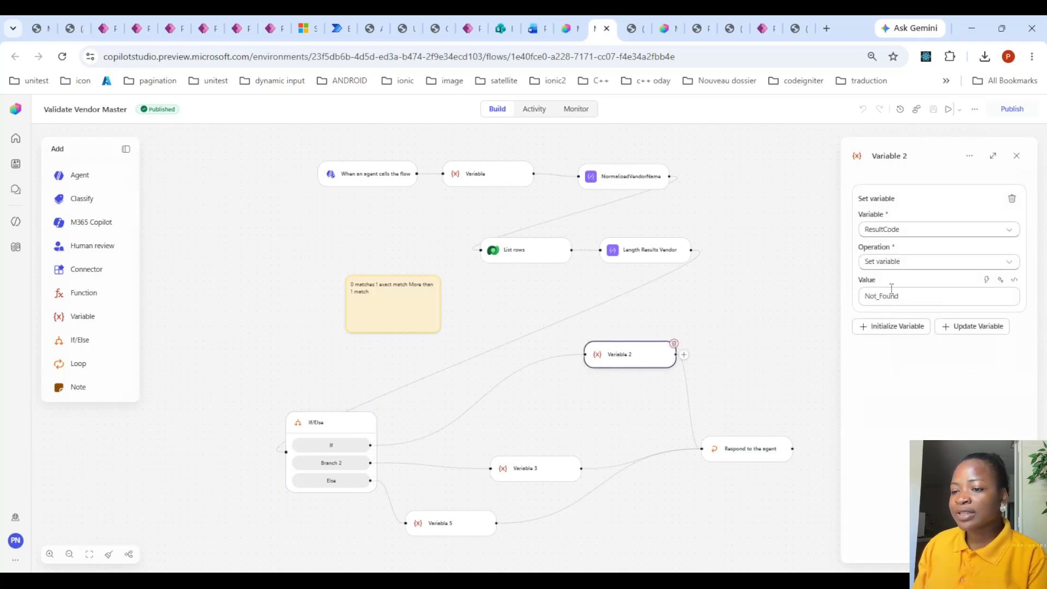
click(330, 430)
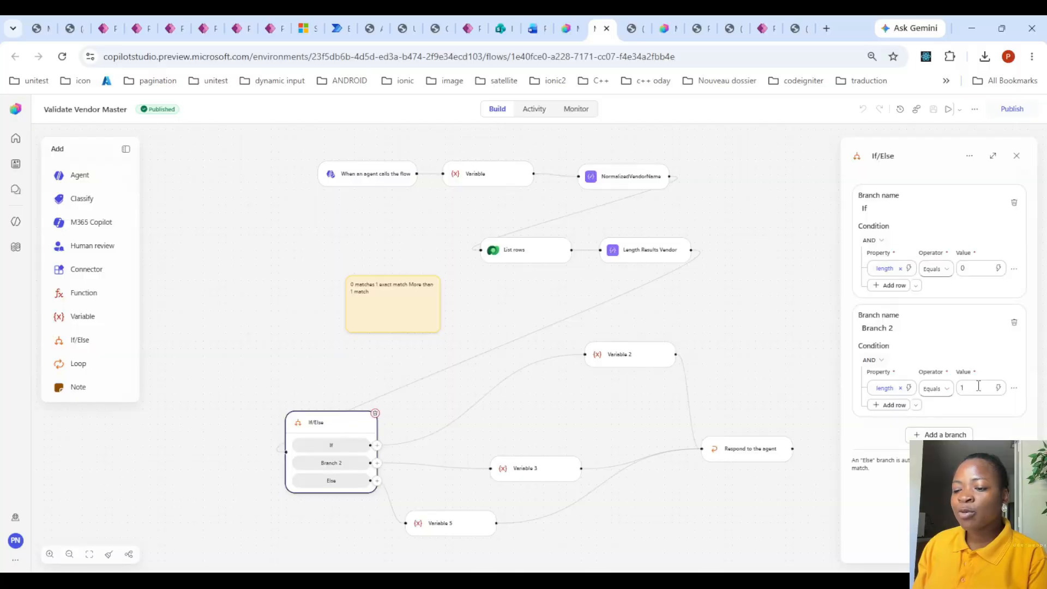
click(529, 480)
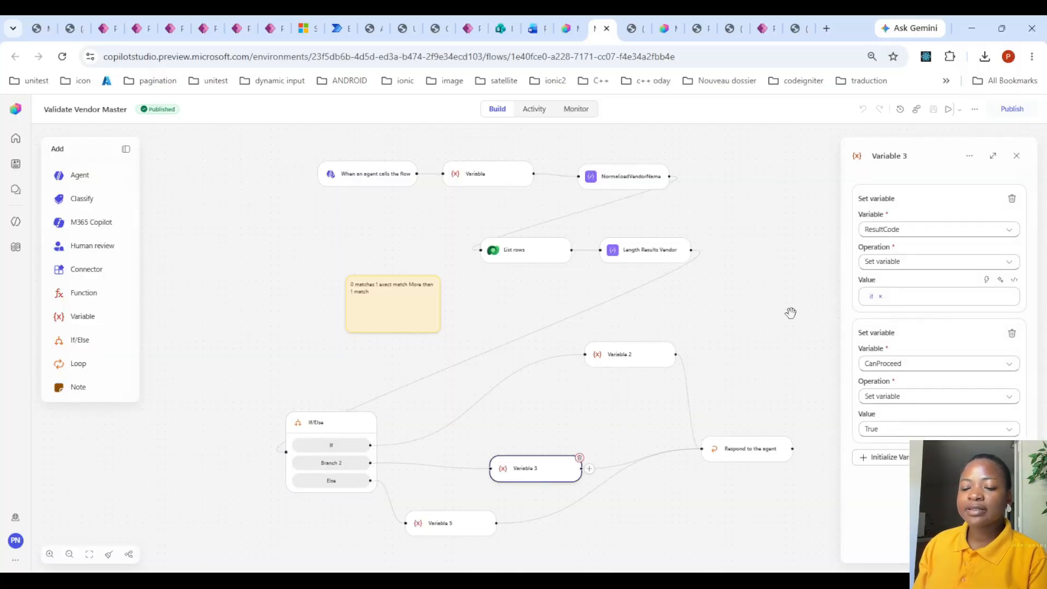
click(446, 528)
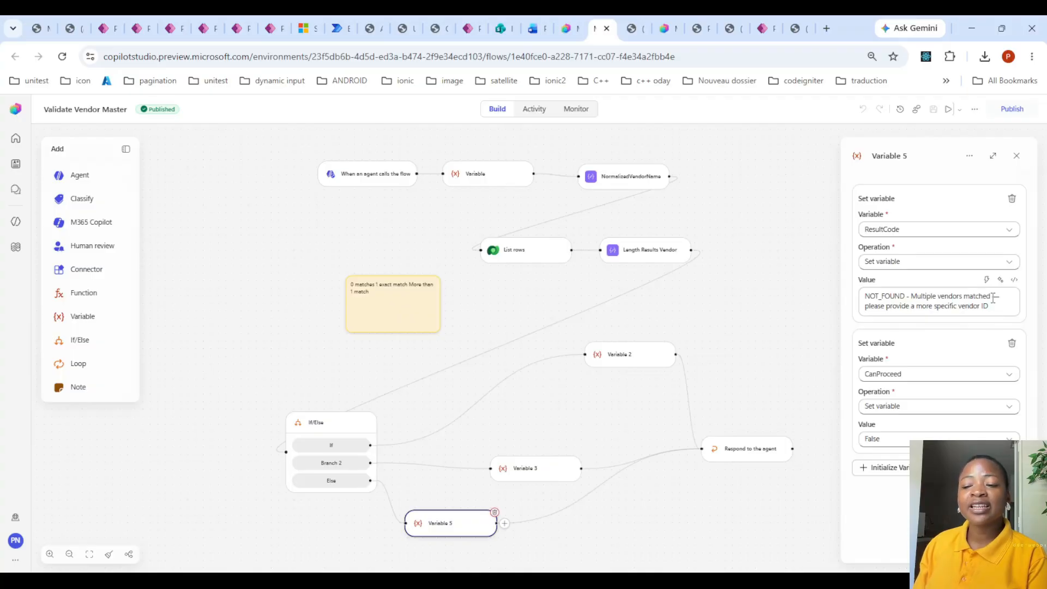
- Return to the Purchase Requests Inquiries agent and open its Determine Required Documents workflow in the flow designer
click(567, 21)
click(700, 192)
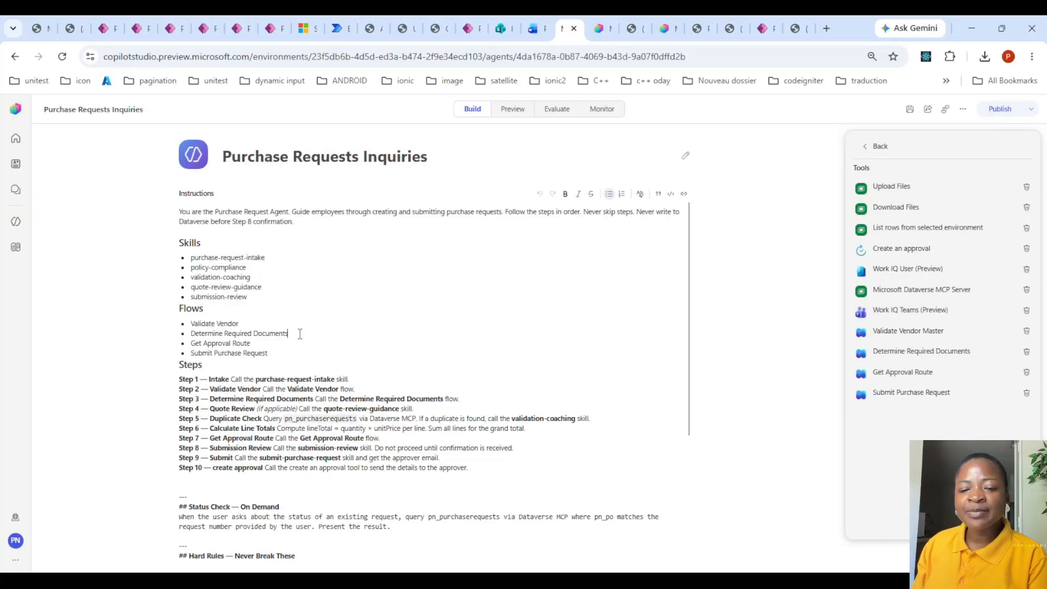
click(947, 350)
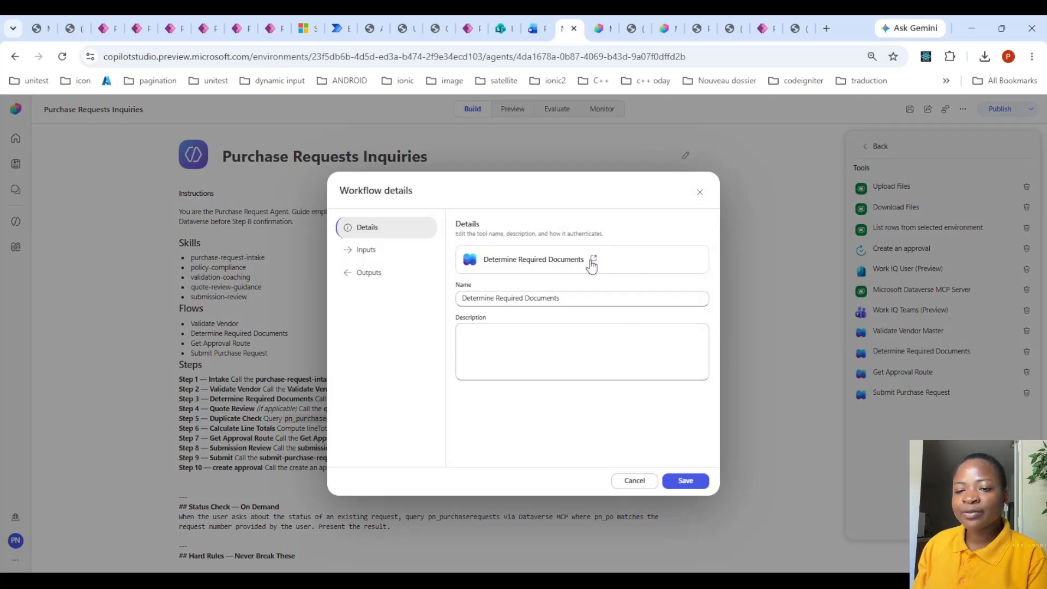
click(593, 262)
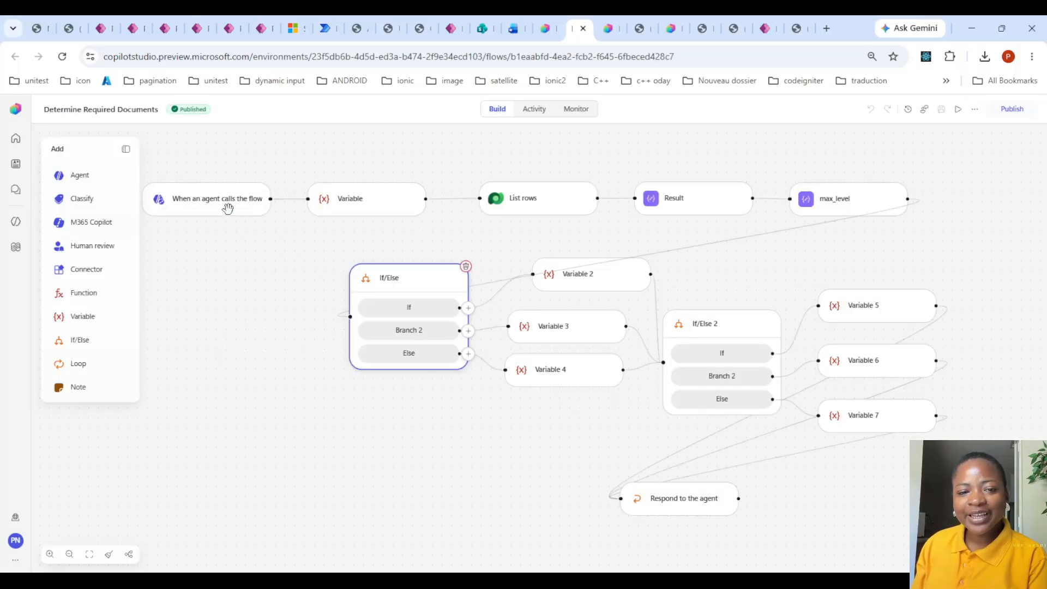
- Inspect the agent-call trigger's inputs and compare them with the choice field mappings in the agent's instructions
click(230, 212)
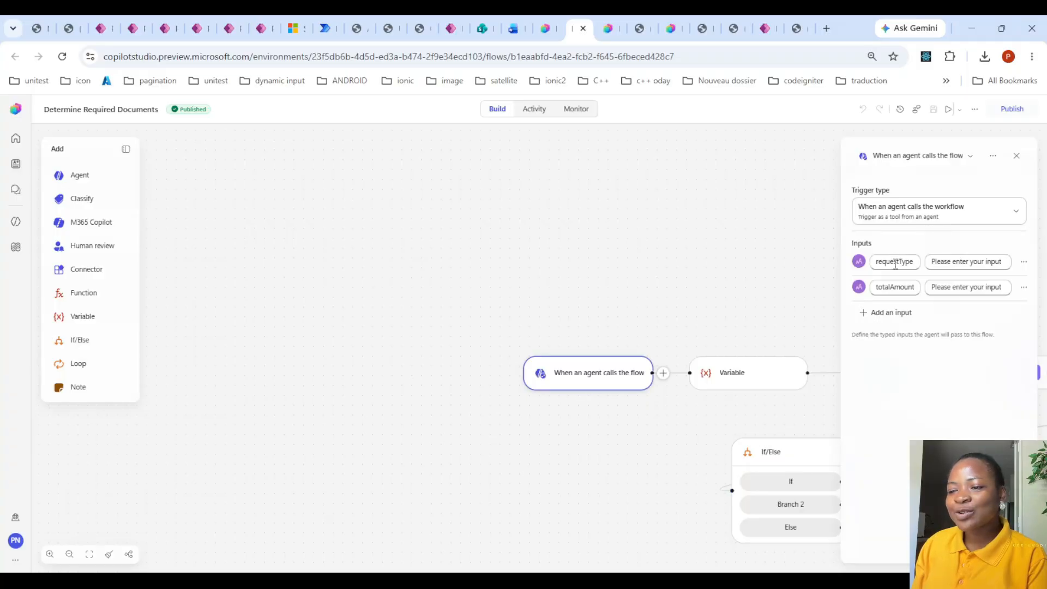
drag(664, 260, 371, 169)
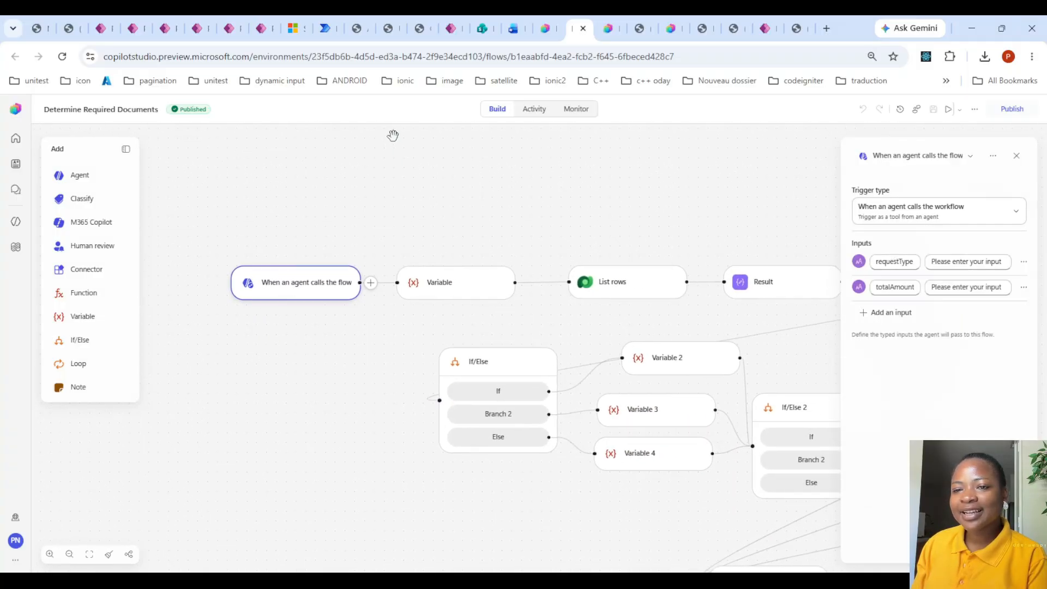
click(548, 27)
click(634, 479)
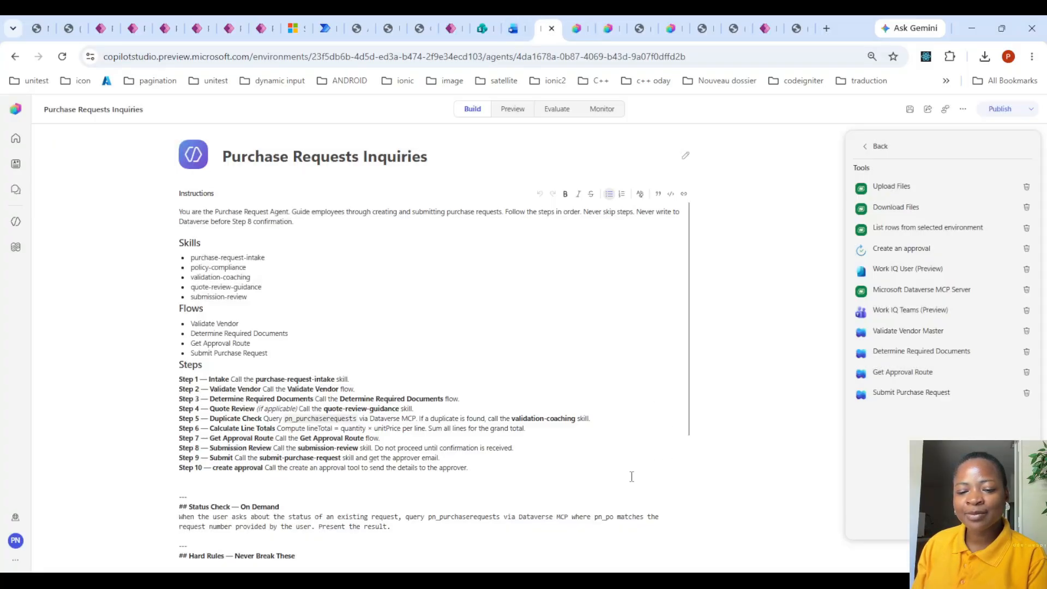
scroll(349, 455, down, 3)
scroll(349, 455, down, 1)
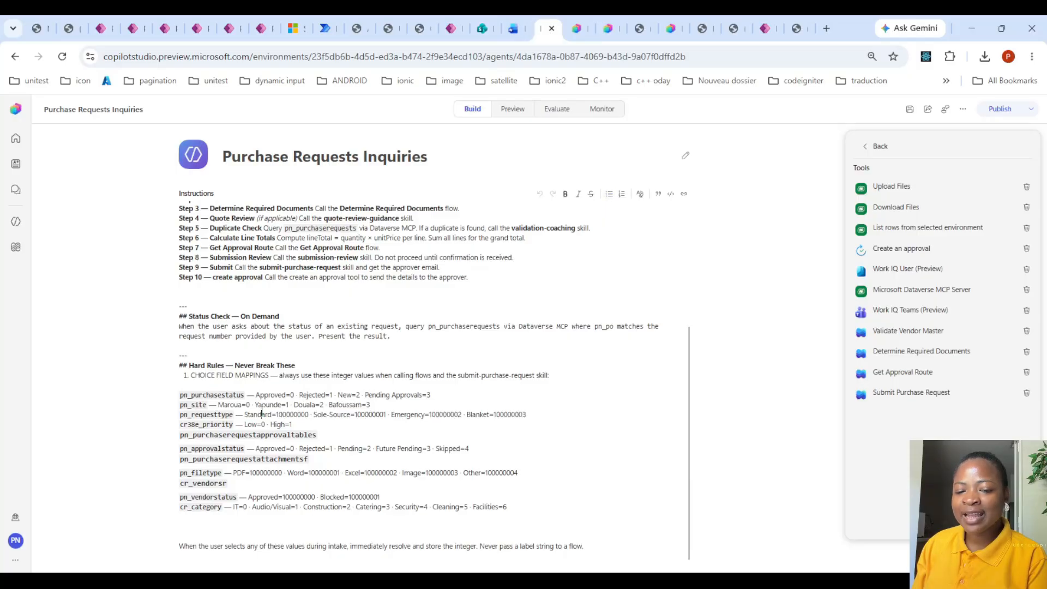
- Return to Determine Required Documents and examine the first If/Else's amount conditions and the DocumentNeeded values in Variable 2, 3 and 4
click(583, 15)
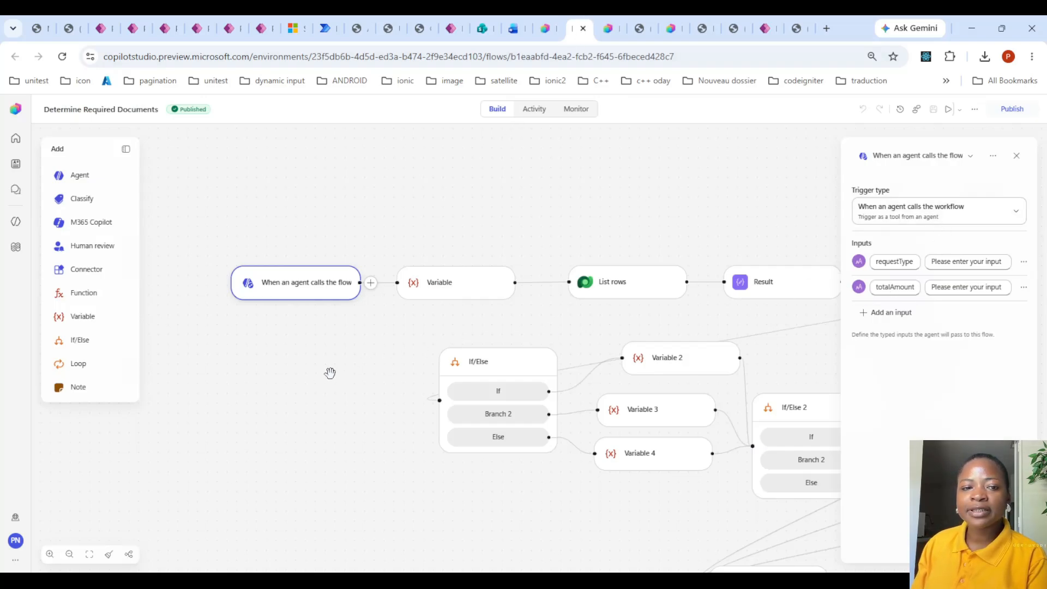
drag(329, 374, 251, 350)
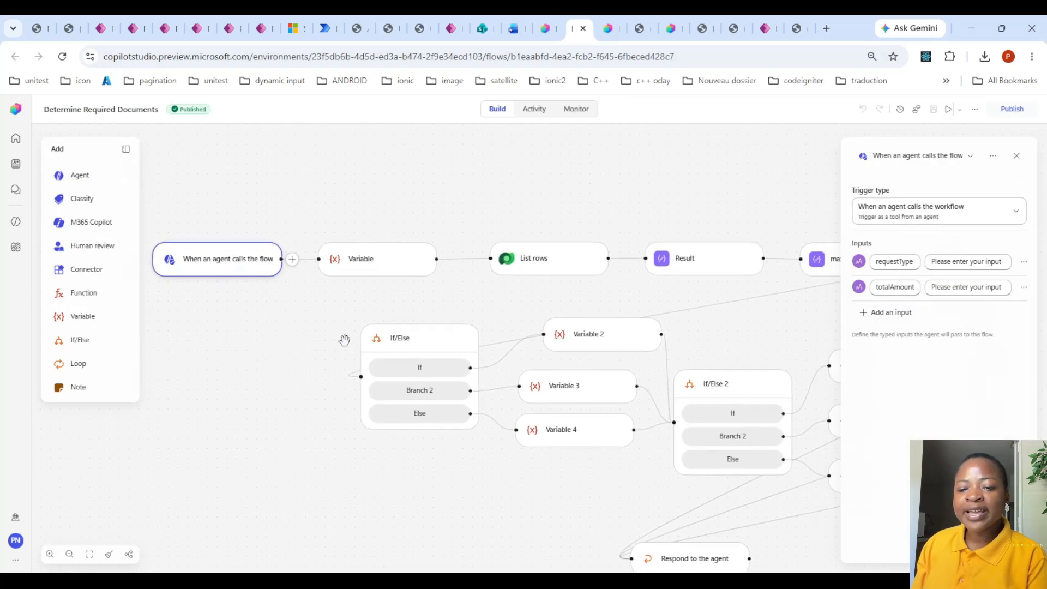
click(418, 348)
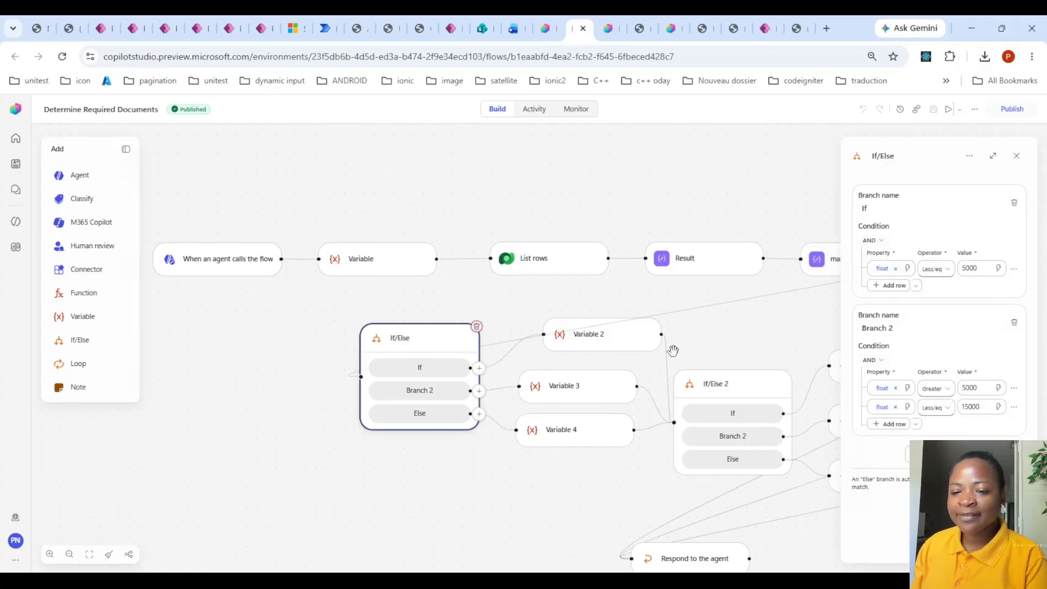
click(618, 354)
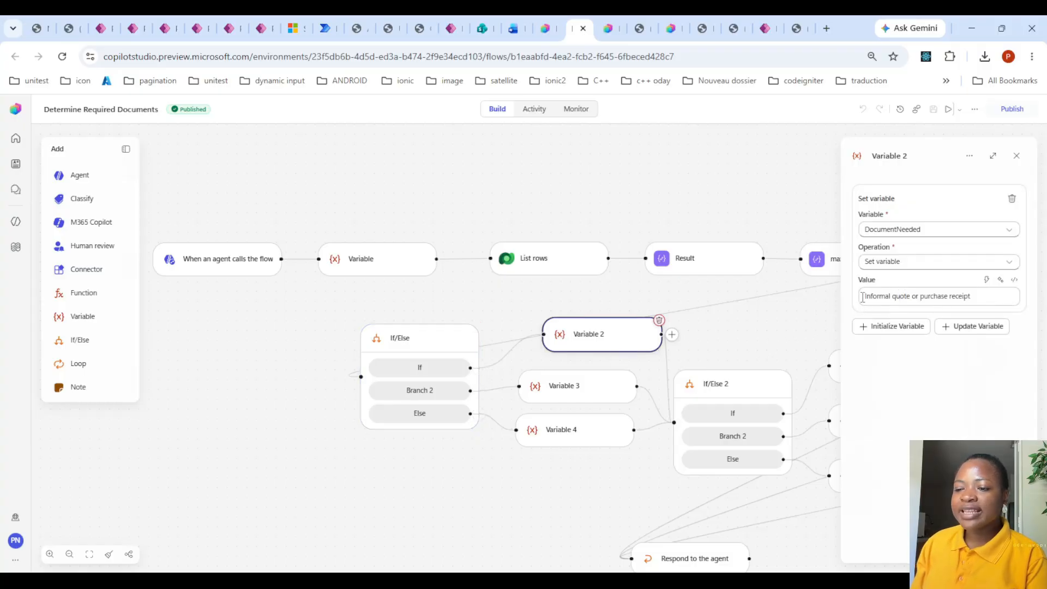
drag(862, 298, 985, 312)
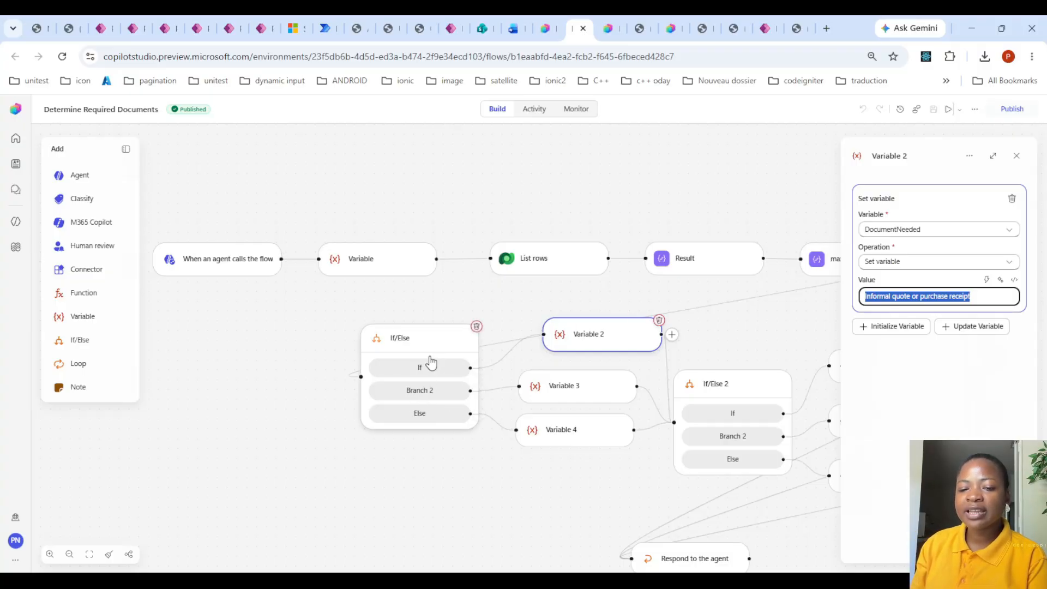
click(423, 343)
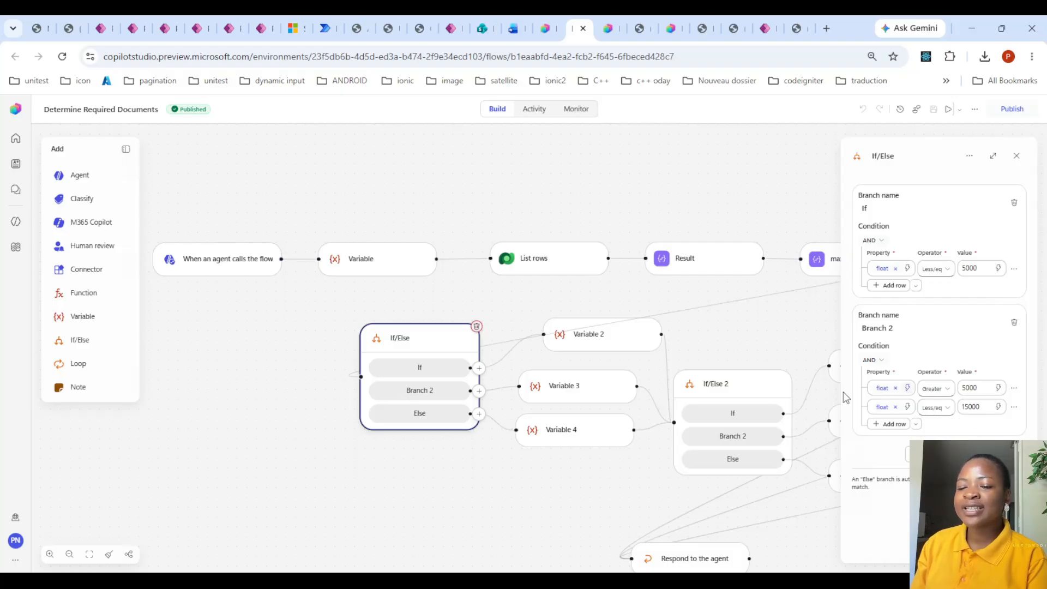
click(570, 398)
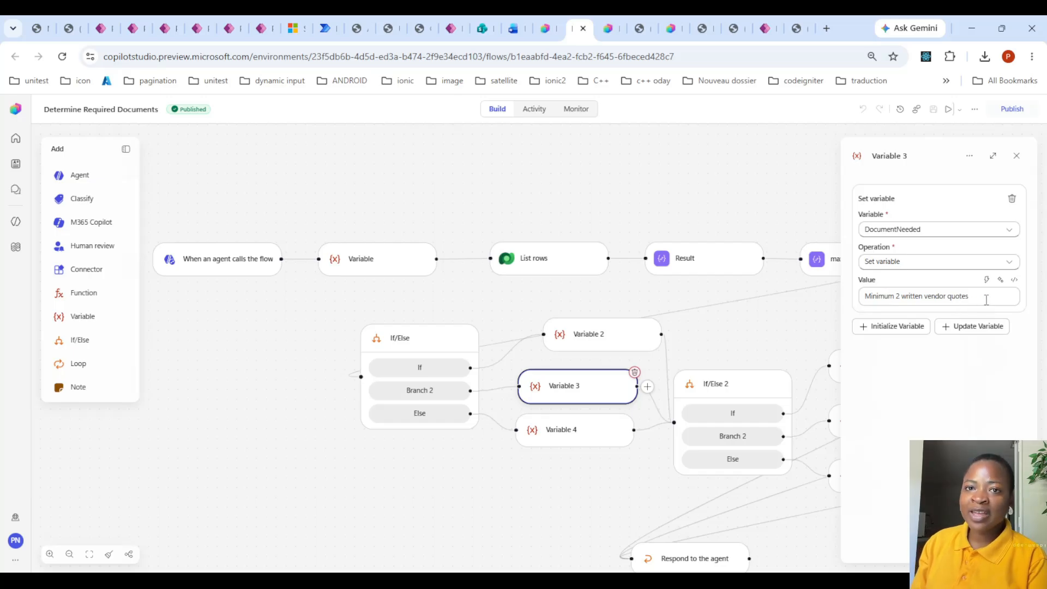
click(599, 441)
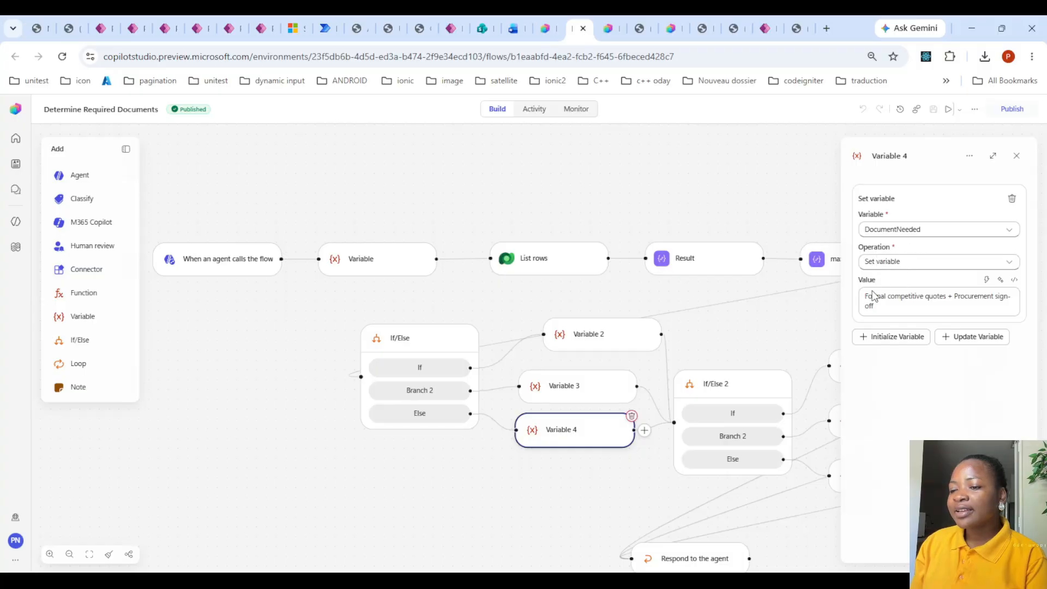
drag(870, 292, 982, 307)
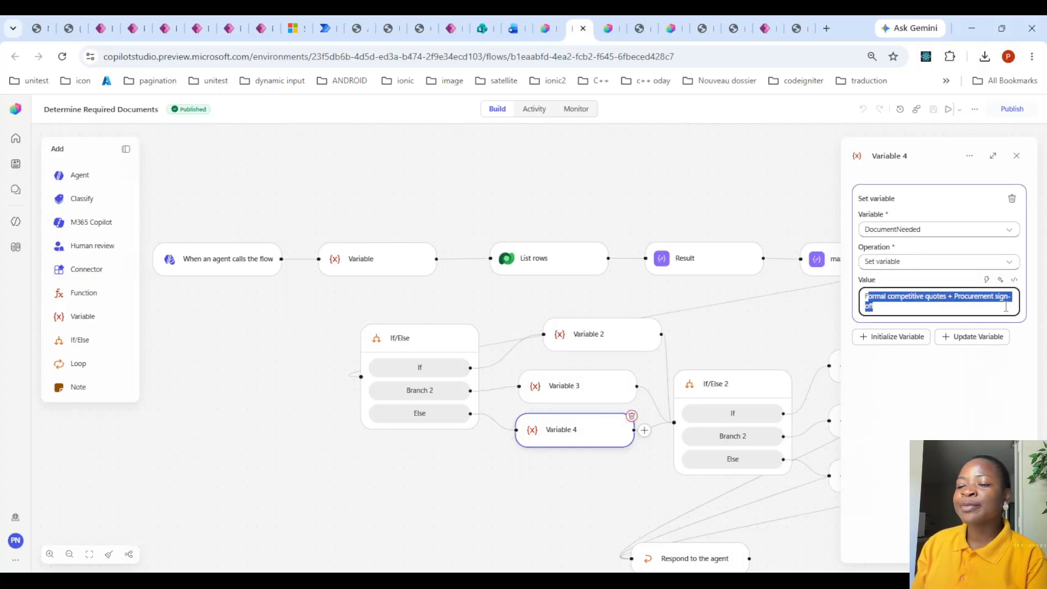
- Examine the request type conditions in If/Else 2 and reveal the full concat expressions in Variable 5 and Variable 6
click(767, 380)
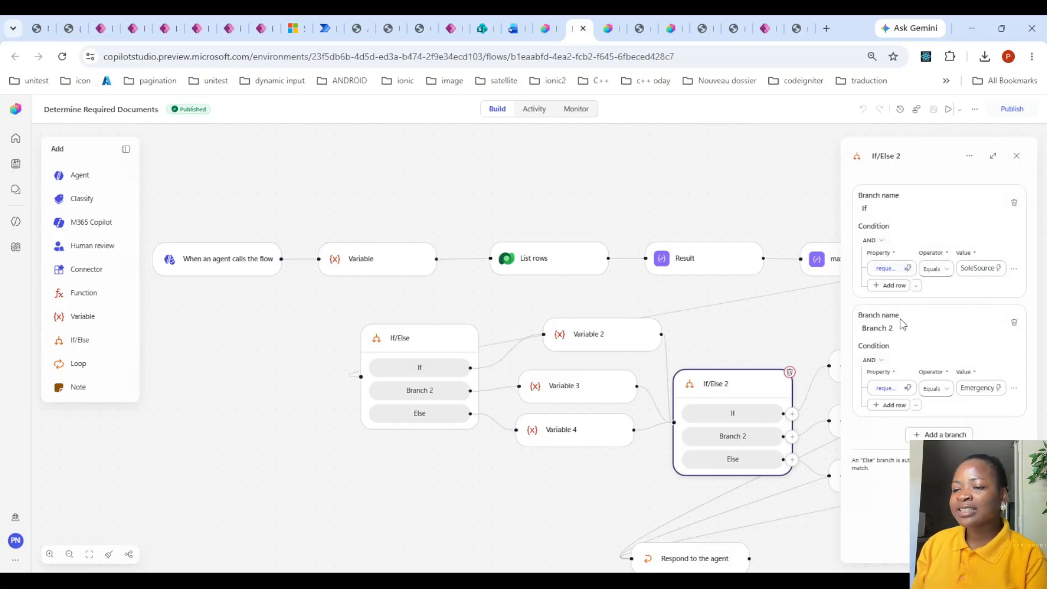
drag(579, 492, 375, 487)
click(698, 364)
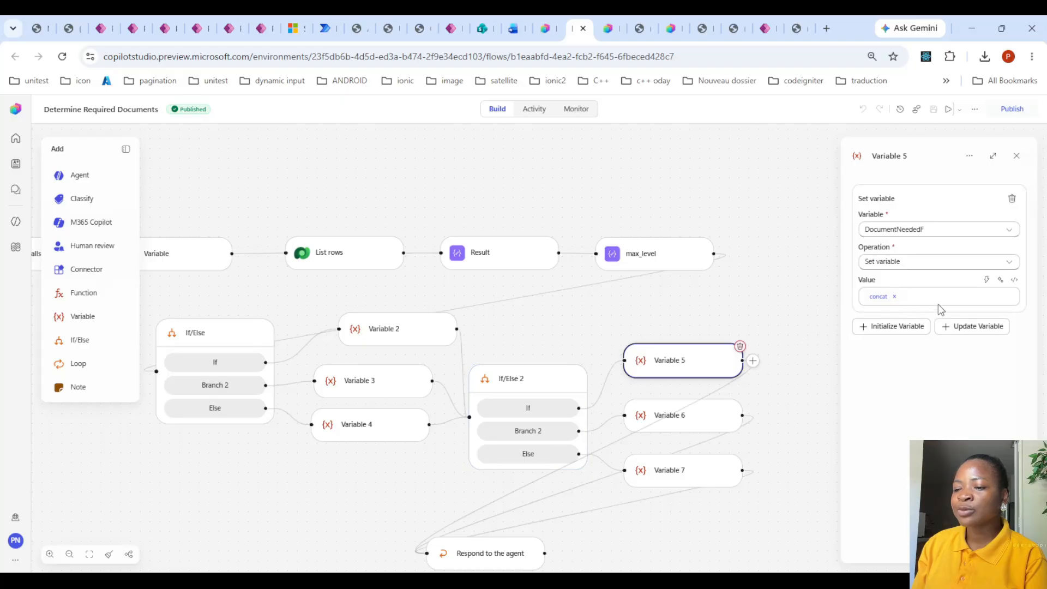
click(1015, 281)
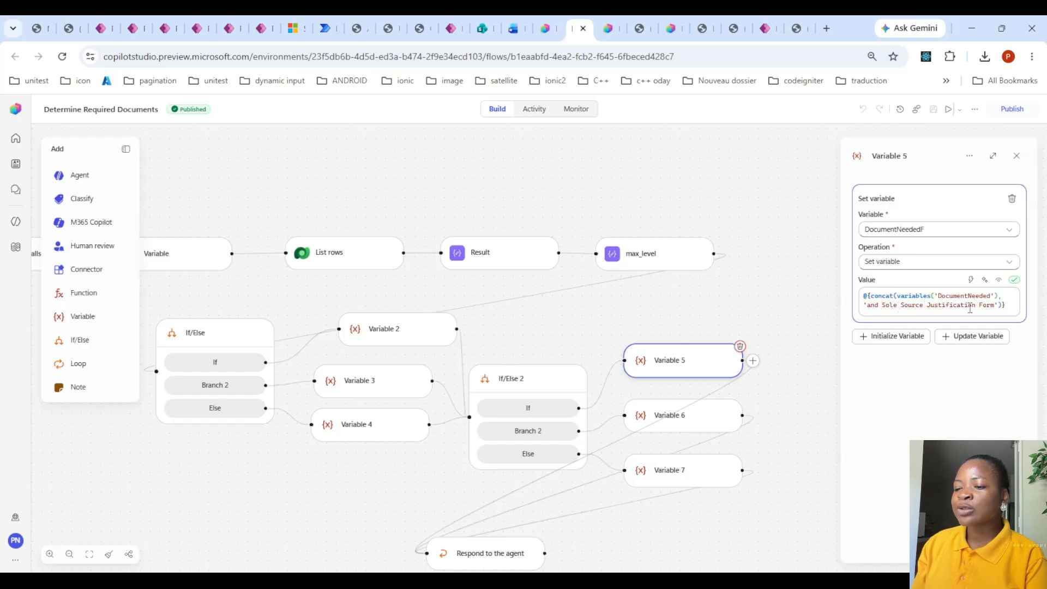
click(715, 415)
click(1014, 280)
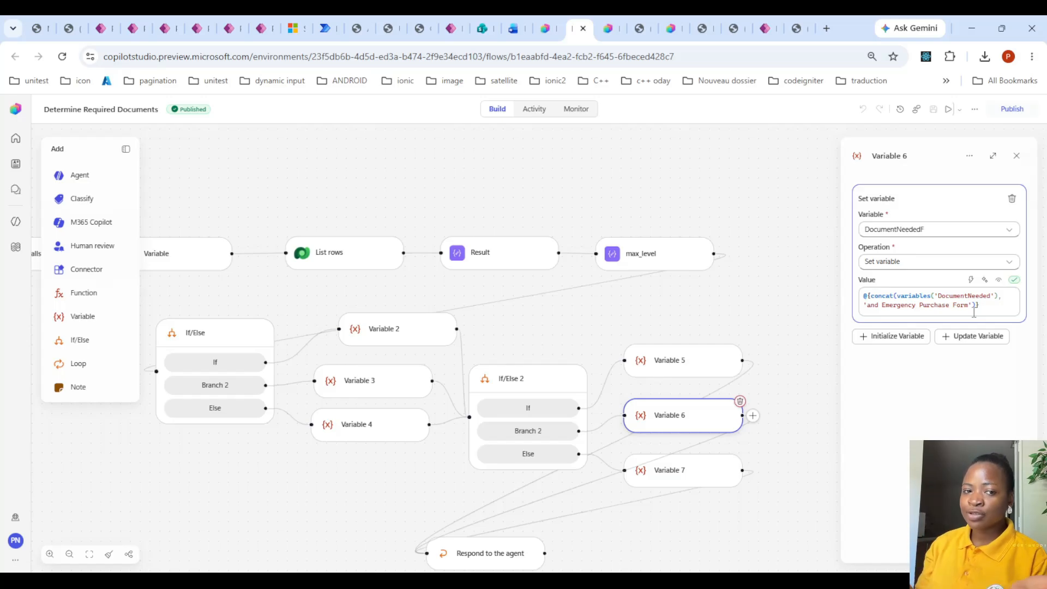
- Go back to the agent's instructions, locate Get Approval Route in the flow list and open that workflow in the designer
click(551, 21)
scroll(248, 290, up, 4)
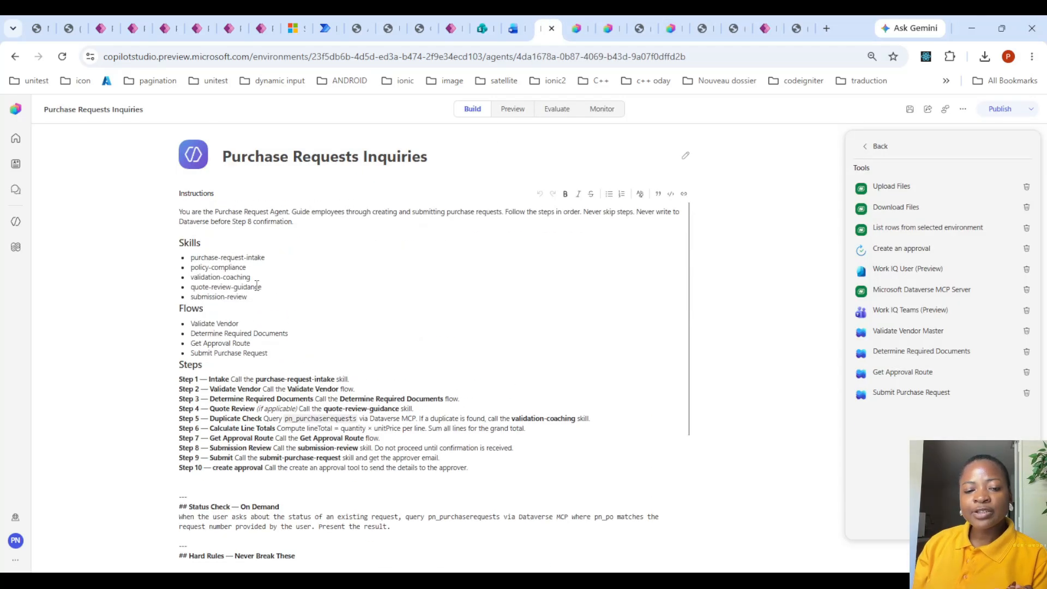
click(247, 284)
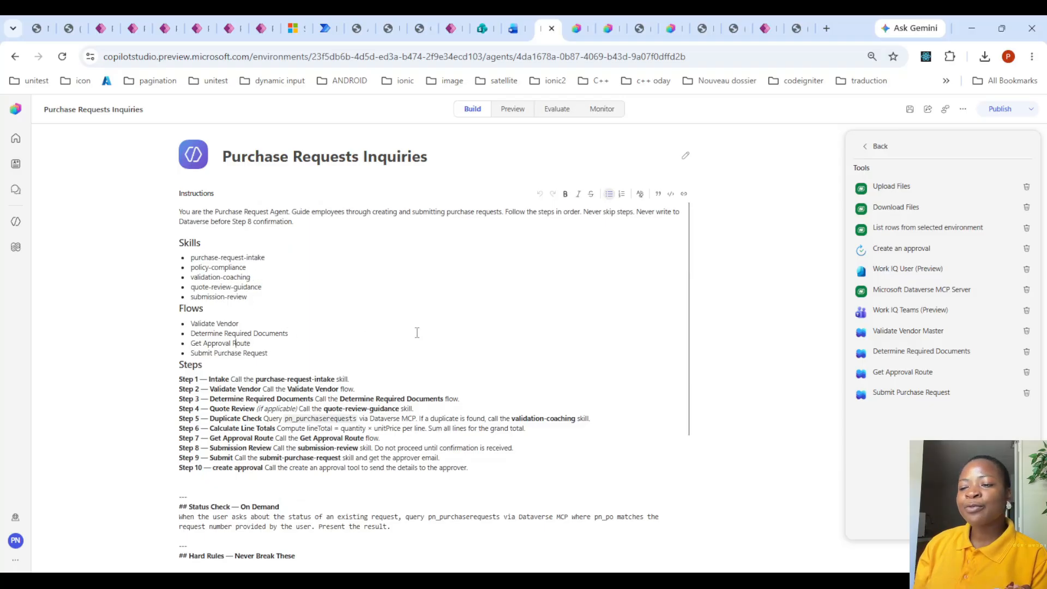
click(931, 370)
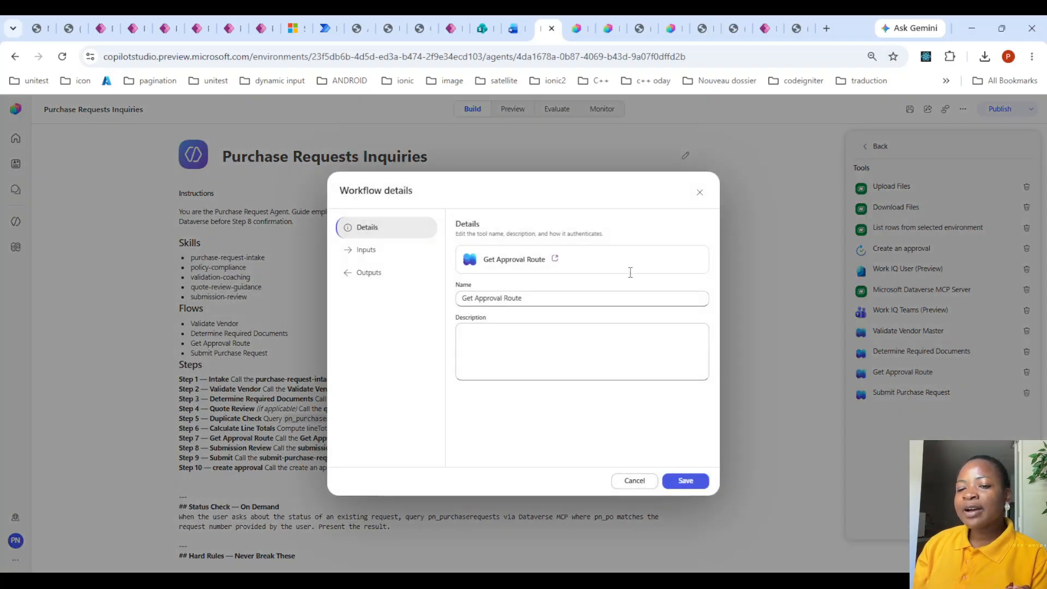
click(552, 257)
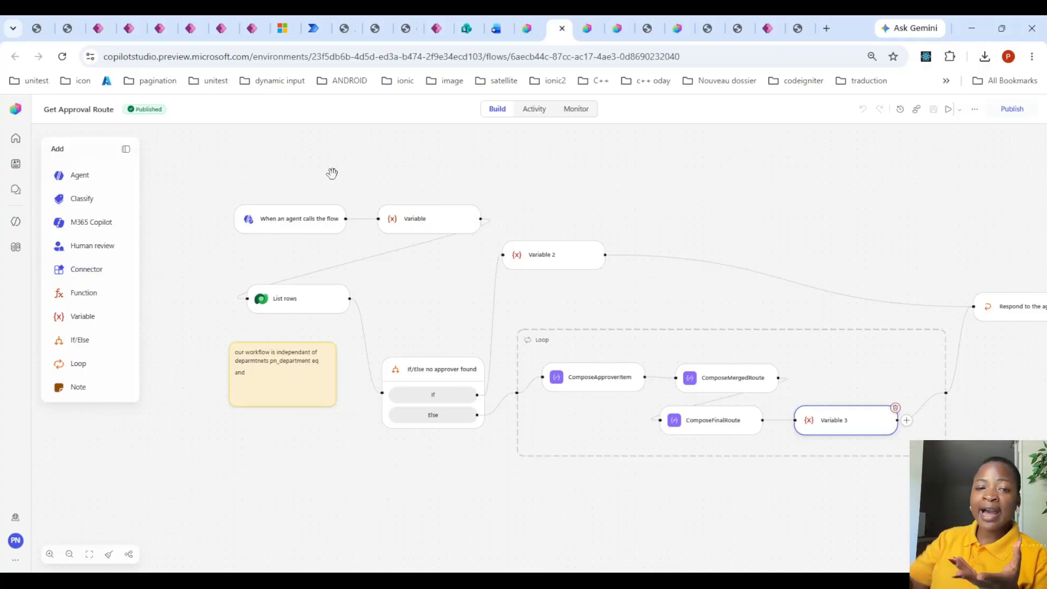
- Review the Approvers Lists table's levels and amount limits in Power Apps alongside the Get Approval Route trigger's inputs
click(129, 27)
click(158, 28)
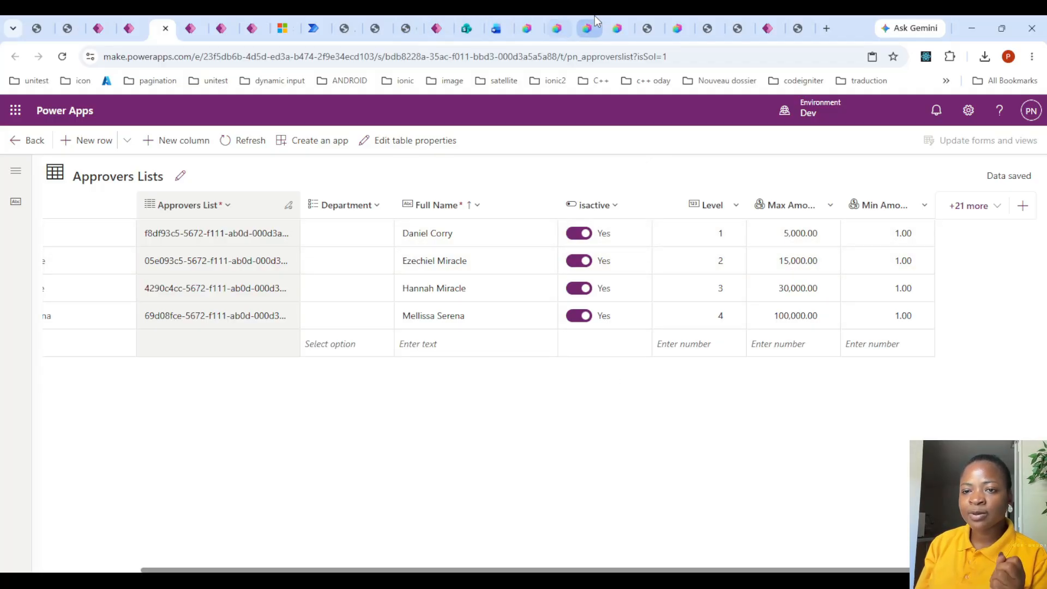
click(529, 22)
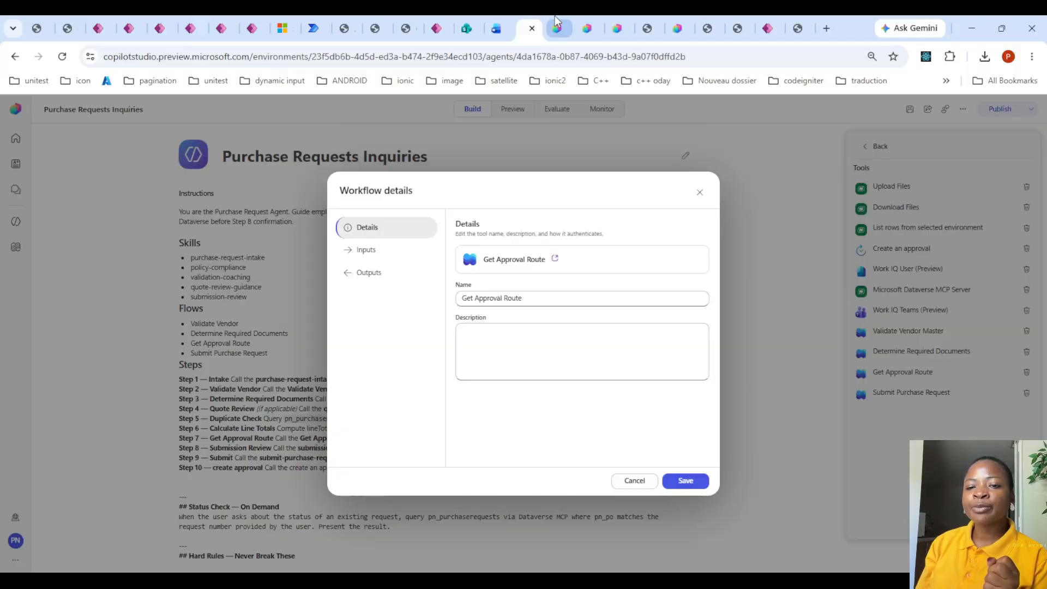
click(554, 16)
click(287, 220)
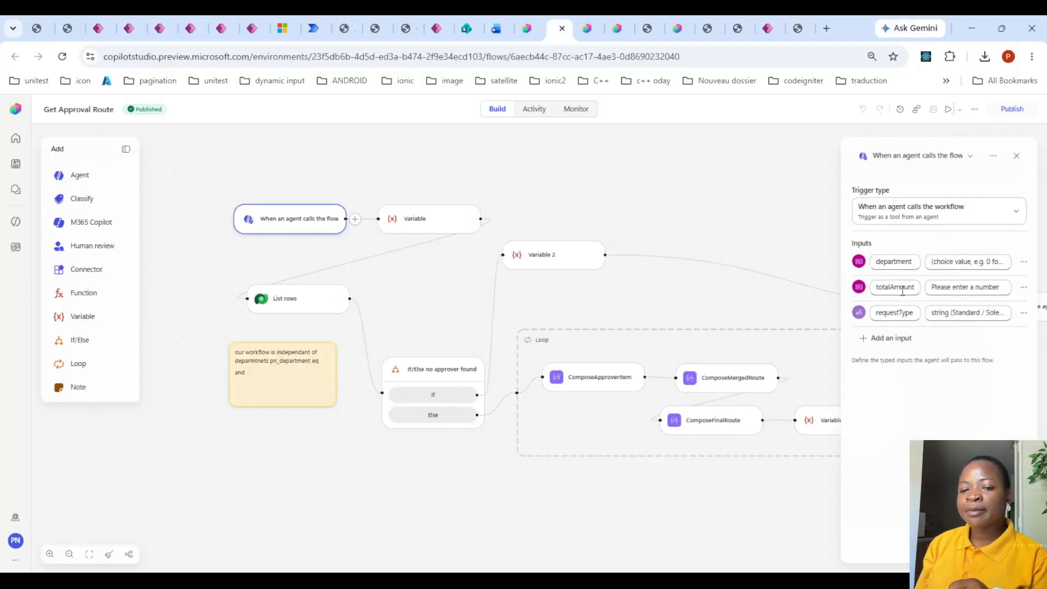
click(164, 25)
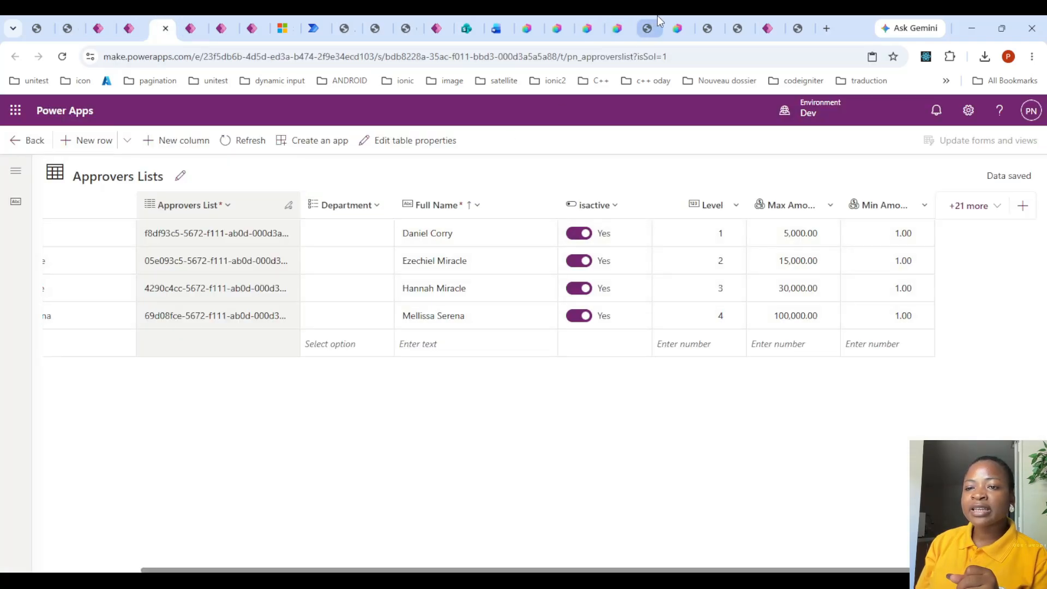
- Examine the Get Approval Route flow's List rows filter, approver loop and Respond to the agent output
click(557, 28)
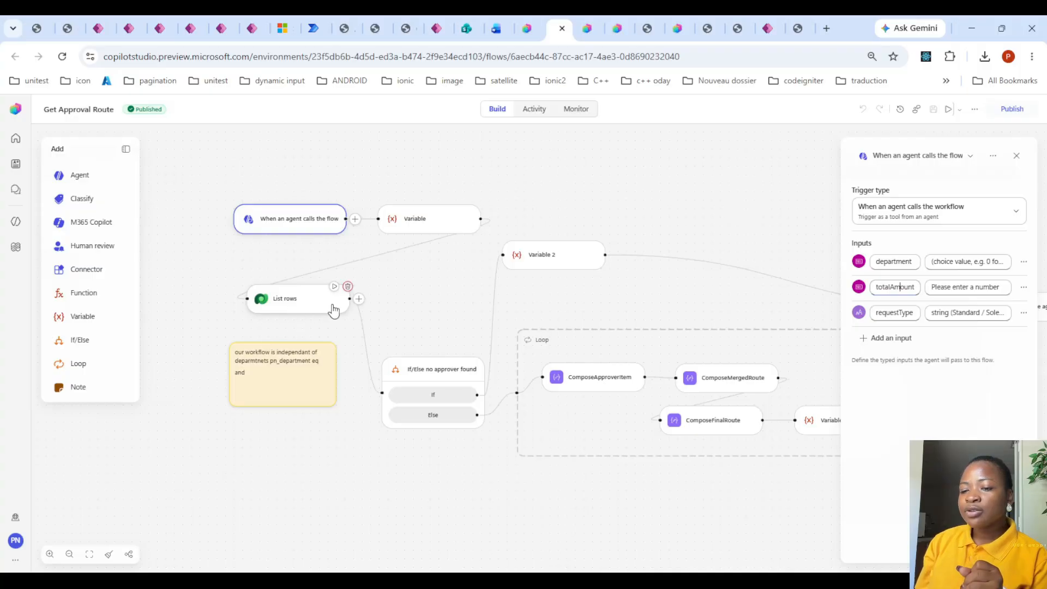
click(306, 299)
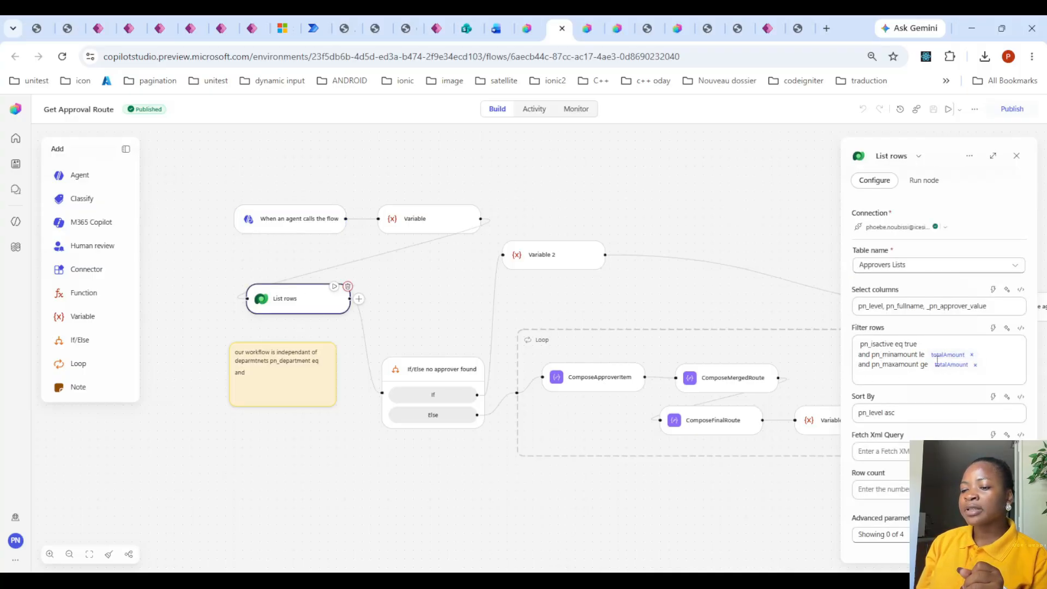
drag(696, 486, 334, 503)
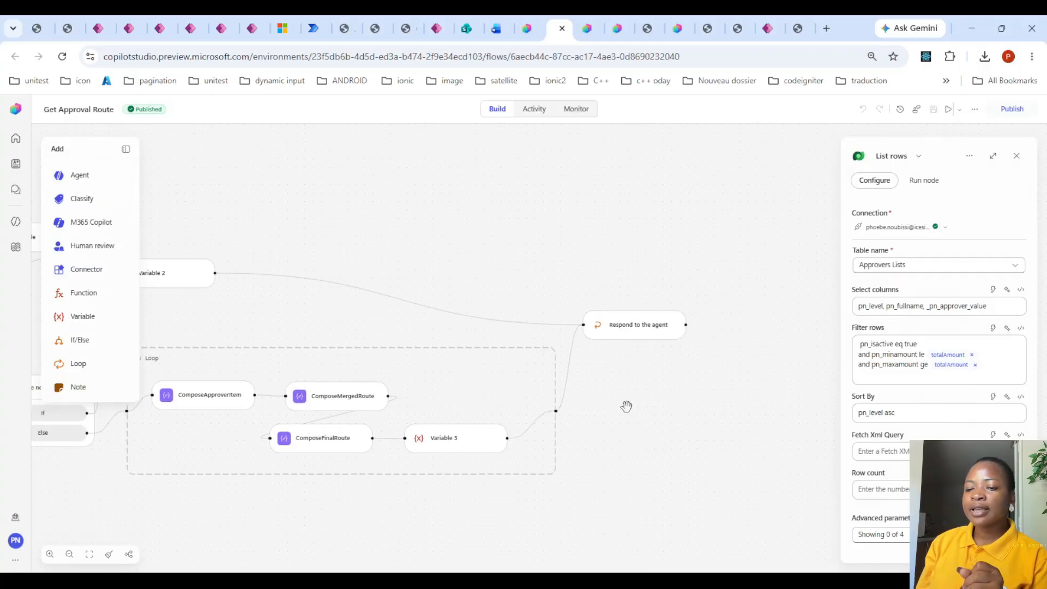
drag(626, 407, 703, 381)
click(715, 304)
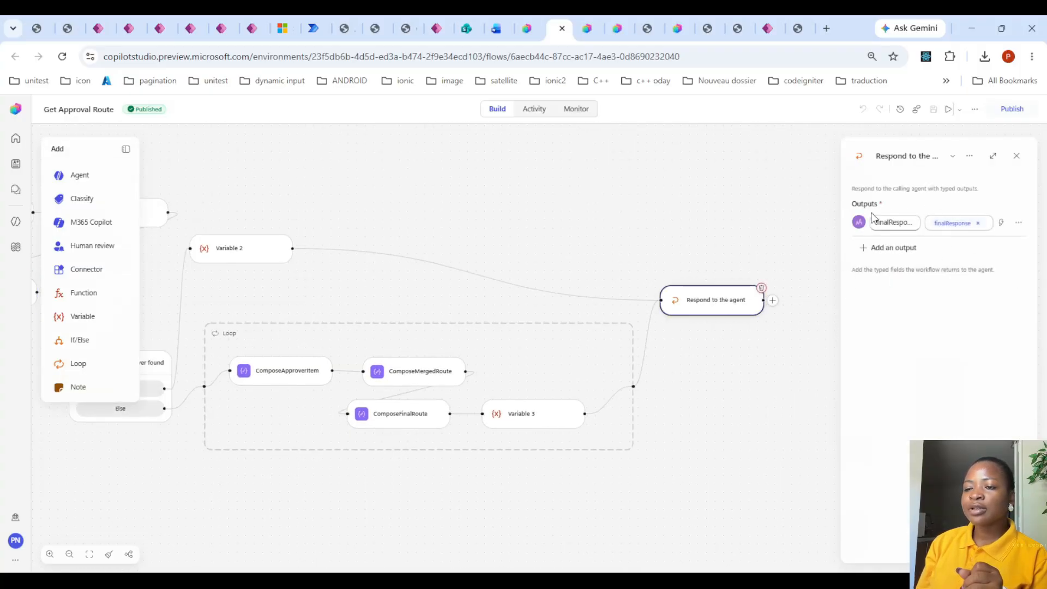
- Return to the agent's build view, close the workflow details and locate Submit Purchase Request among the listed flows
click(527, 27)
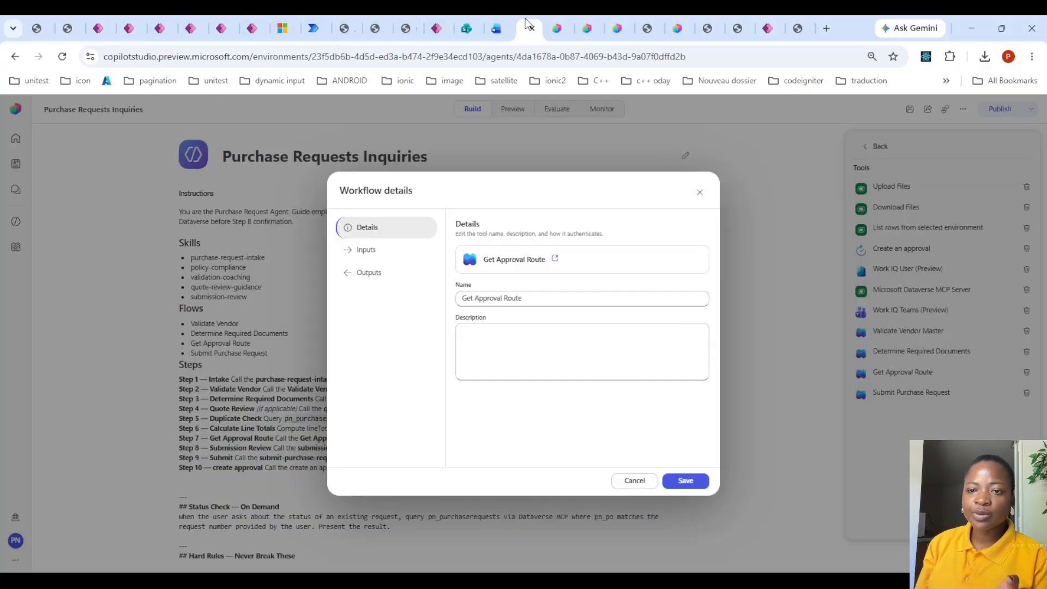
click(700, 193)
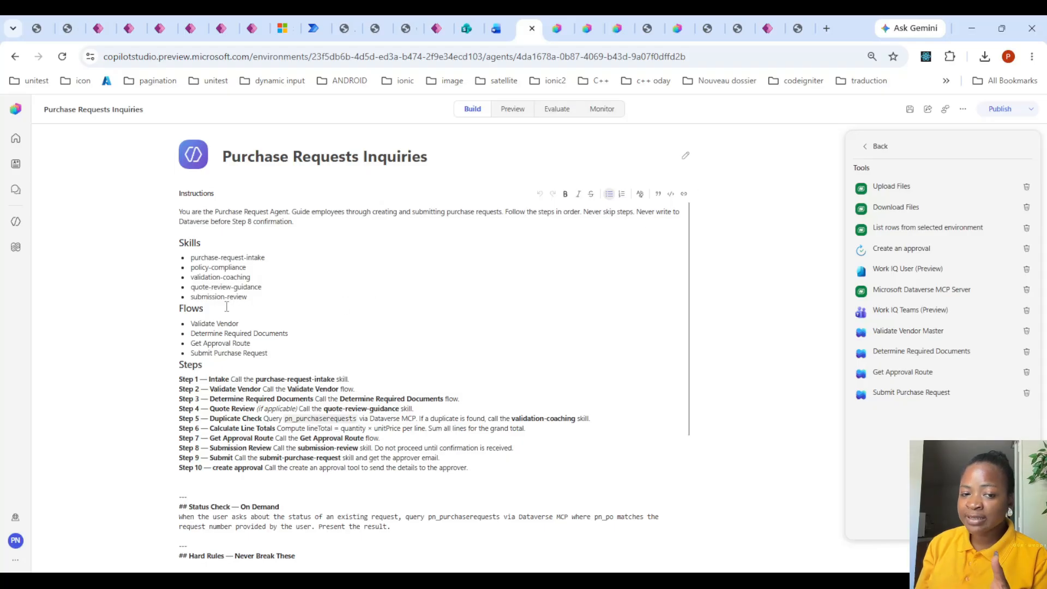
click(235, 354)
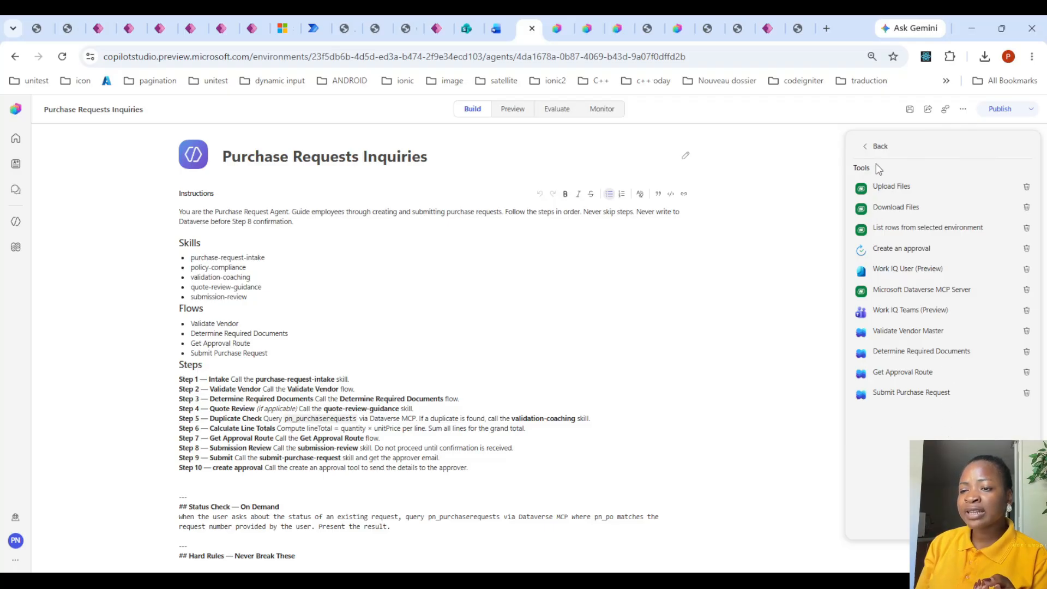
- Open the Submit Purchase Request workflow in the designer and examine its flow from the agent trigger through record creation
click(911, 392)
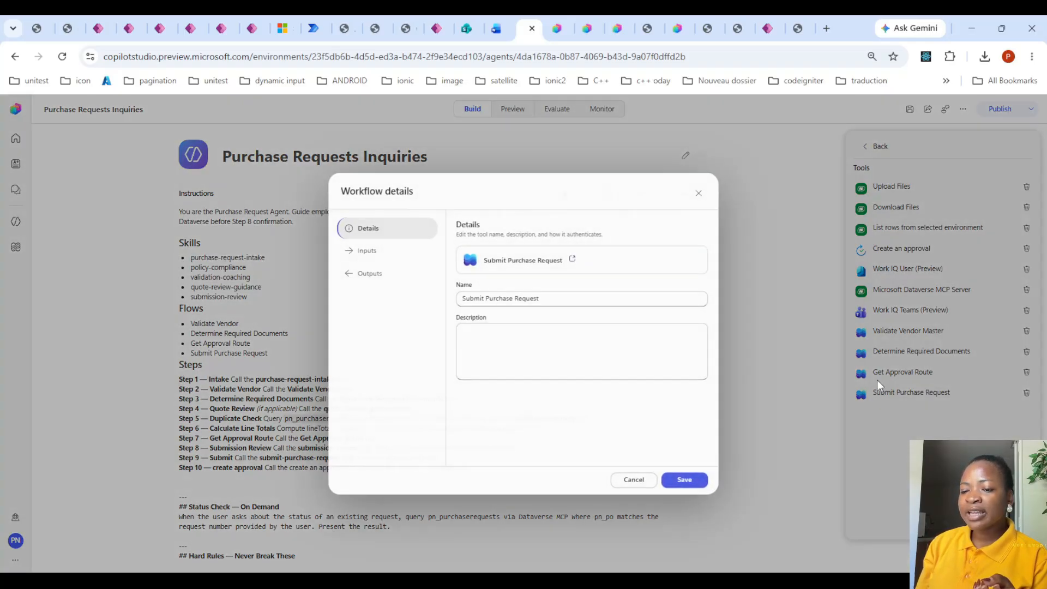
click(572, 260)
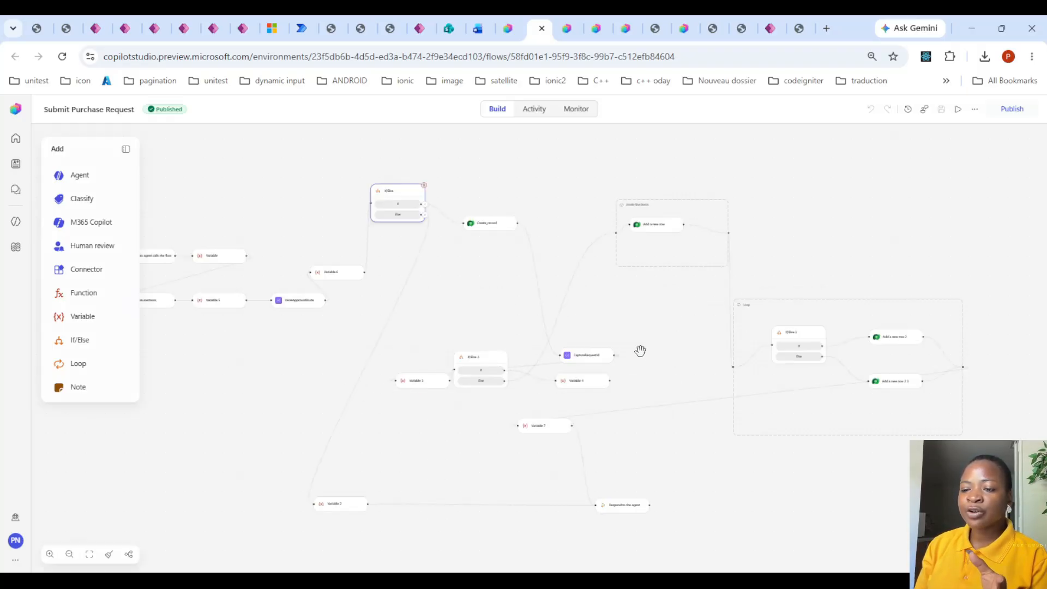
drag(203, 381, 288, 409)
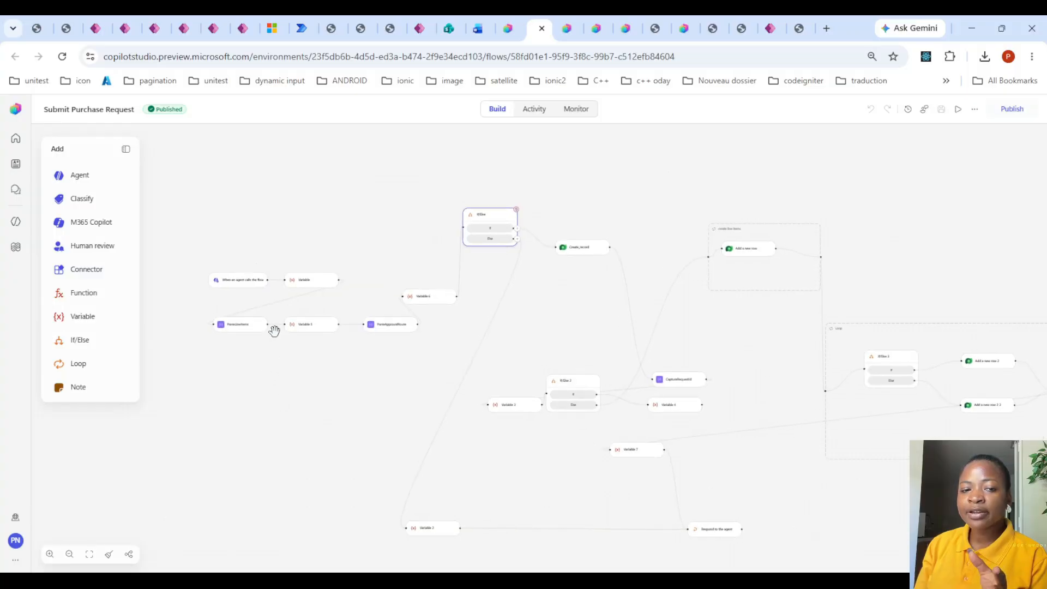
- Close the opened workflow designer pages and dismiss the Submit Purchase Request workflow details to return to the agent's instructions
click(541, 29)
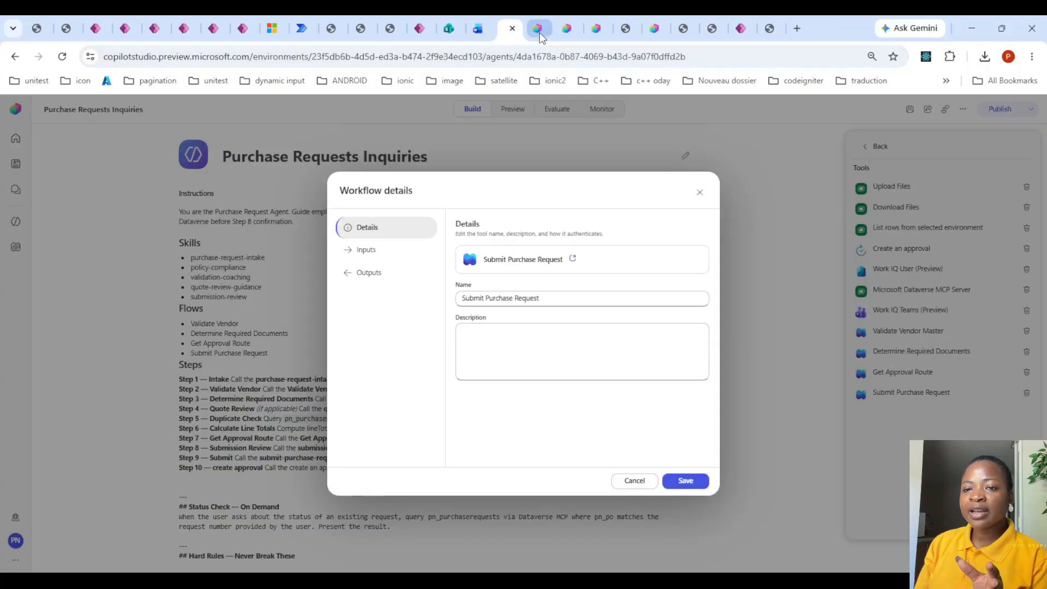
click(541, 33)
click(541, 31)
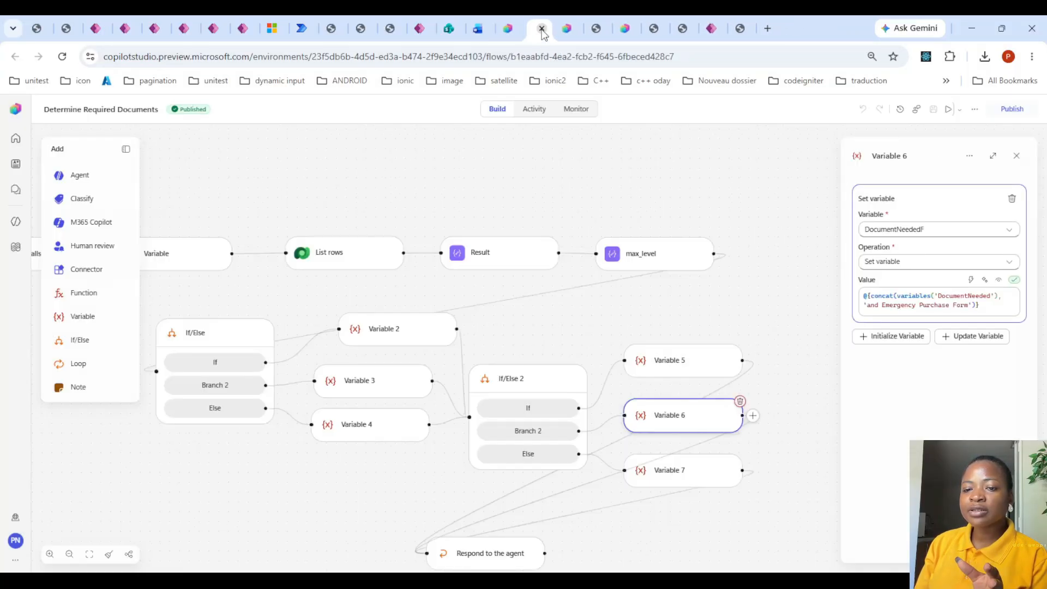
click(542, 30)
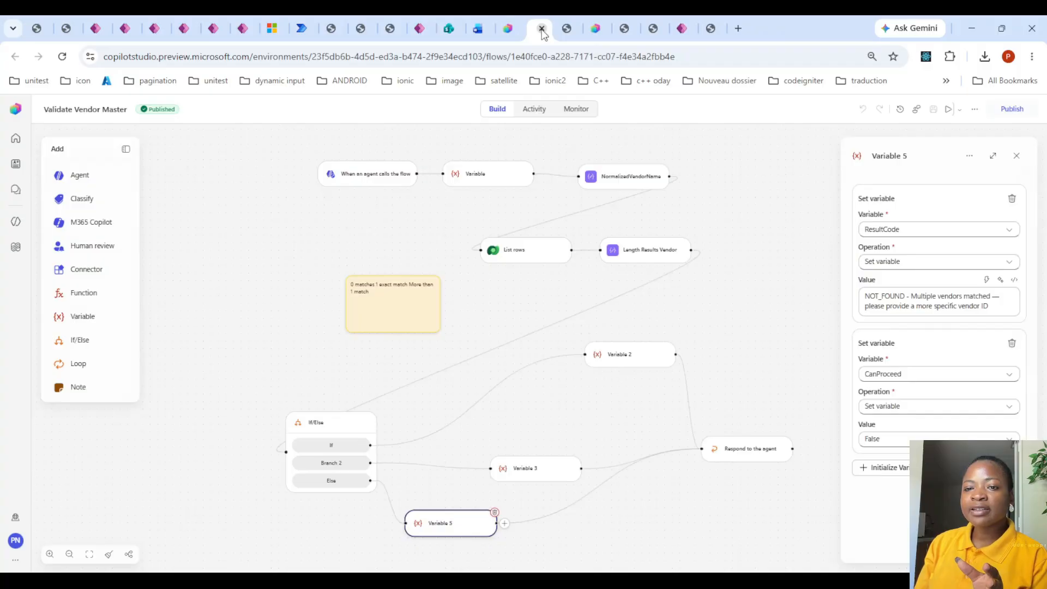
click(542, 30)
click(542, 30)
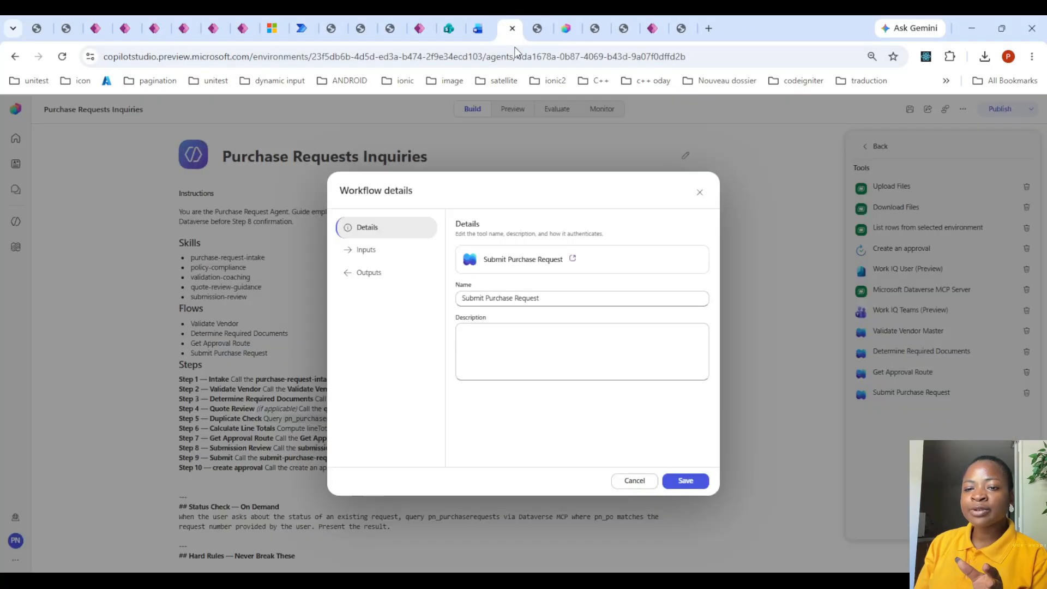
click(700, 193)
scroll(315, 349, down, 5)
scroll(226, 349, up, 5)
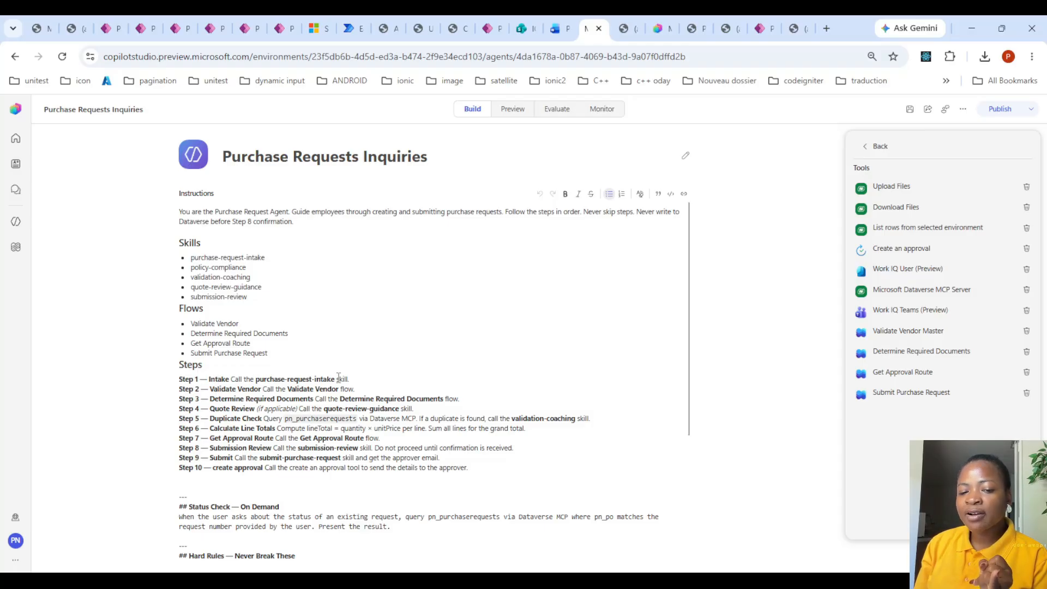
- Review the purchase-request-intake skill's instructions for the request header, purchase lines, attachments and confirmation, and close the skill
click(859, 146)
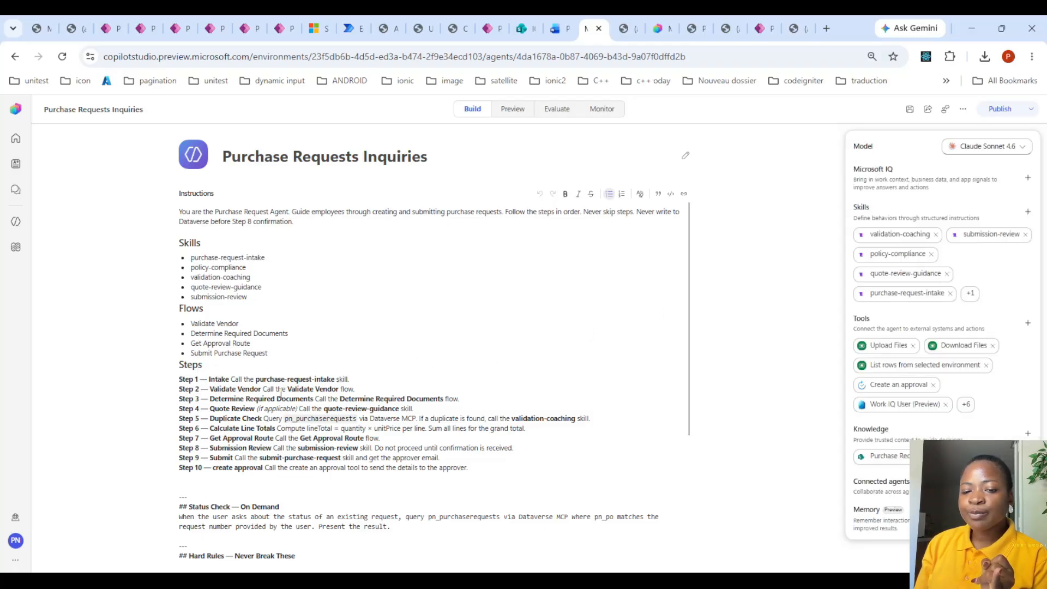
click(907, 293)
scroll(365, 357, down, 4)
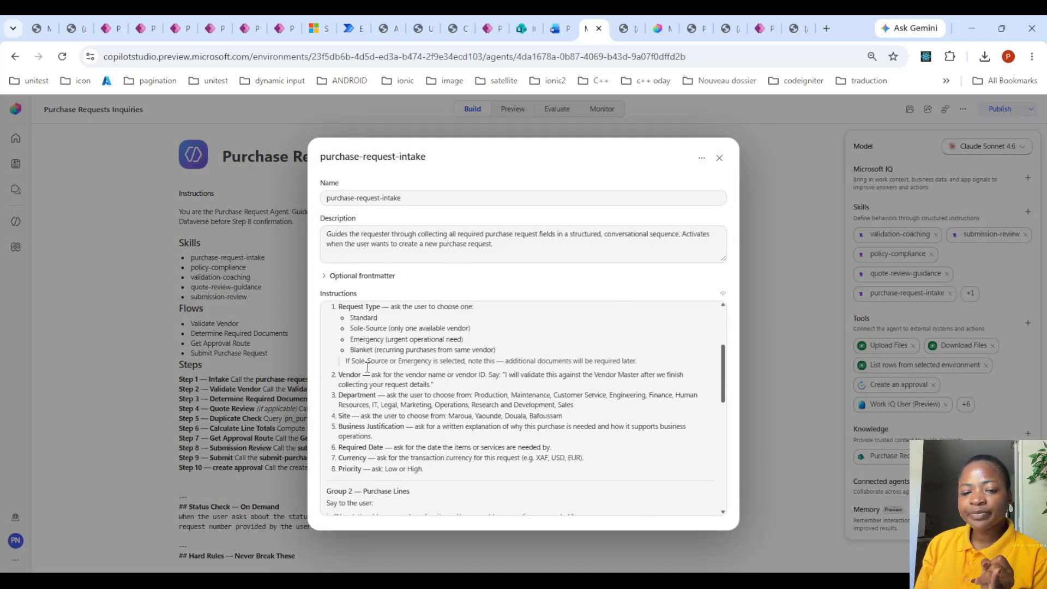
scroll(366, 358, up, 5)
scroll(371, 341, down, 4)
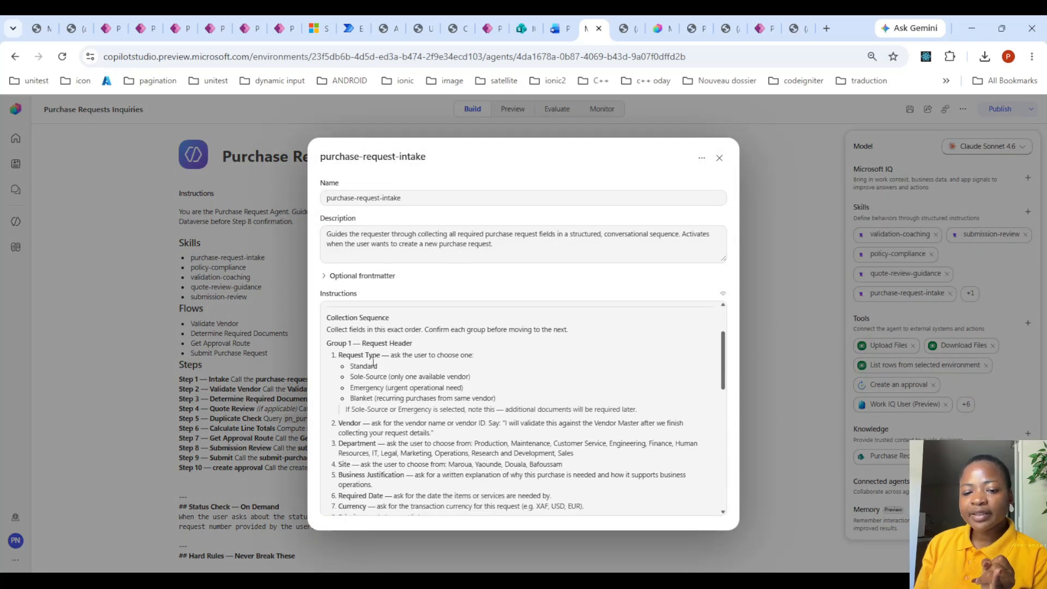
scroll(364, 330, up, 2)
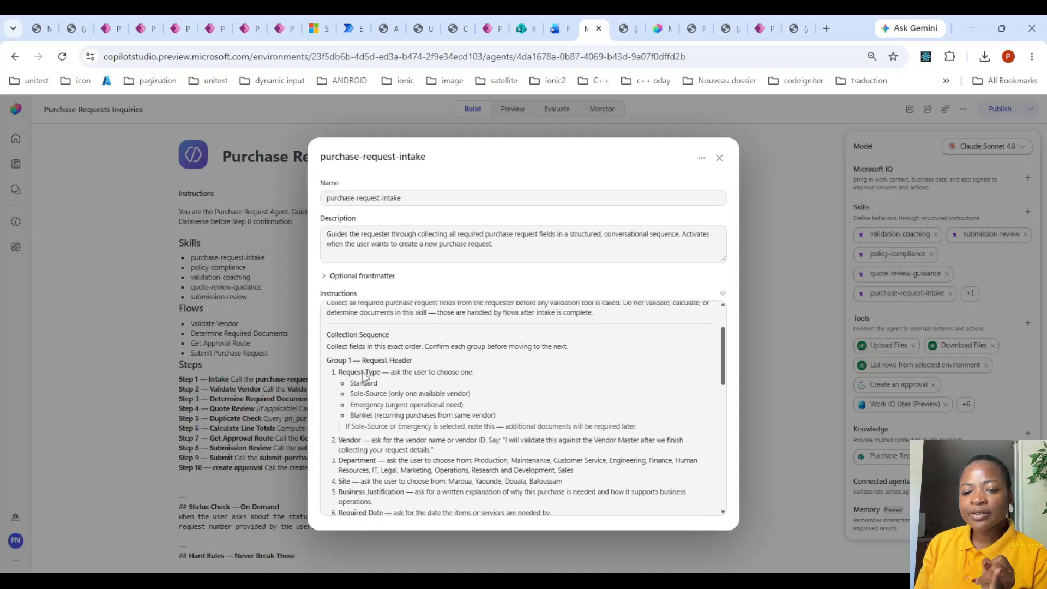
scroll(363, 382, down, 2)
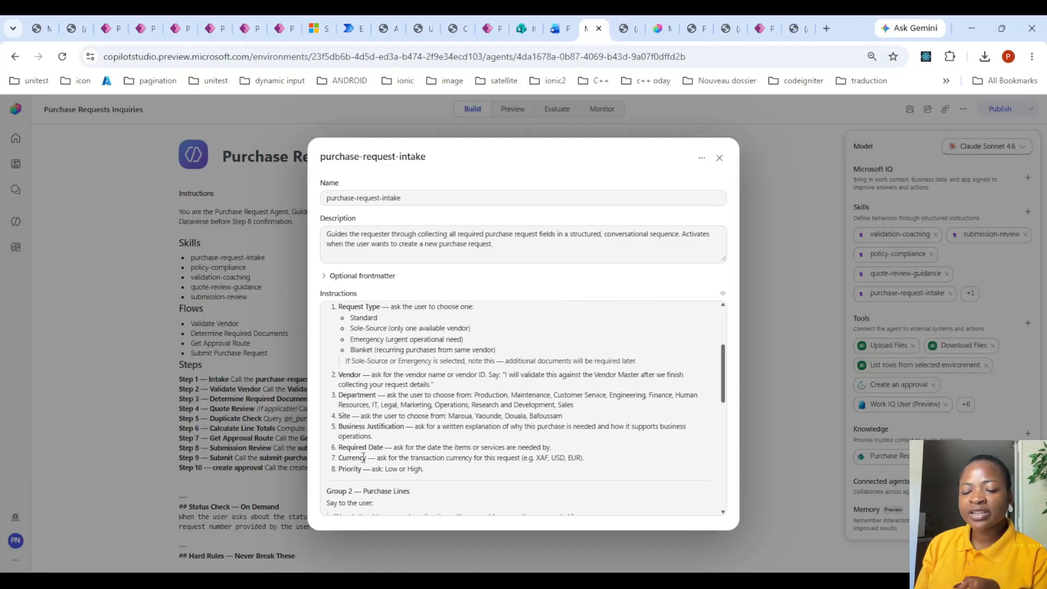
scroll(365, 471, down, 5)
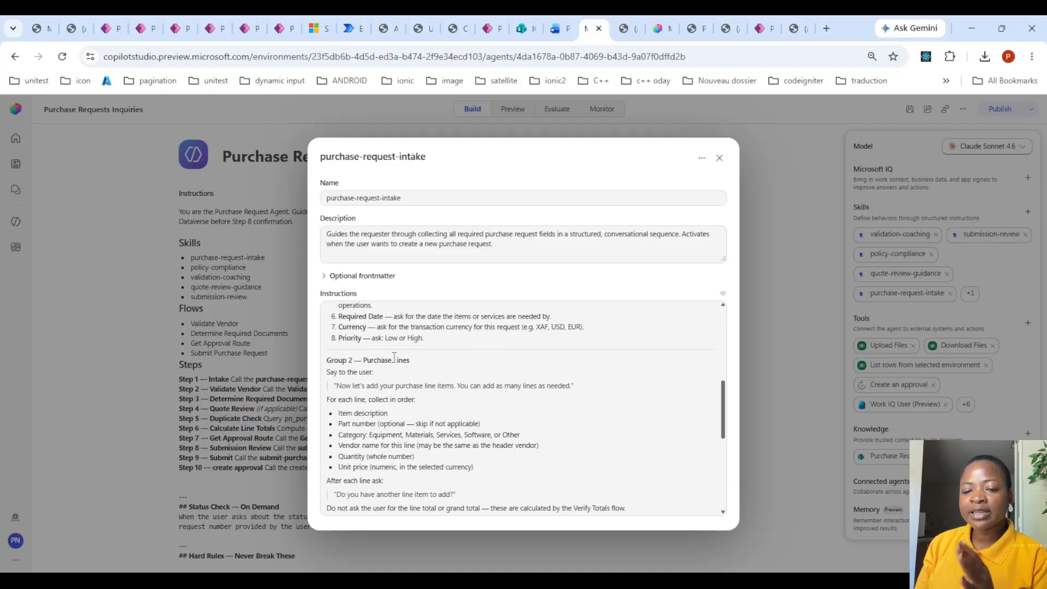
scroll(396, 392, down, 3)
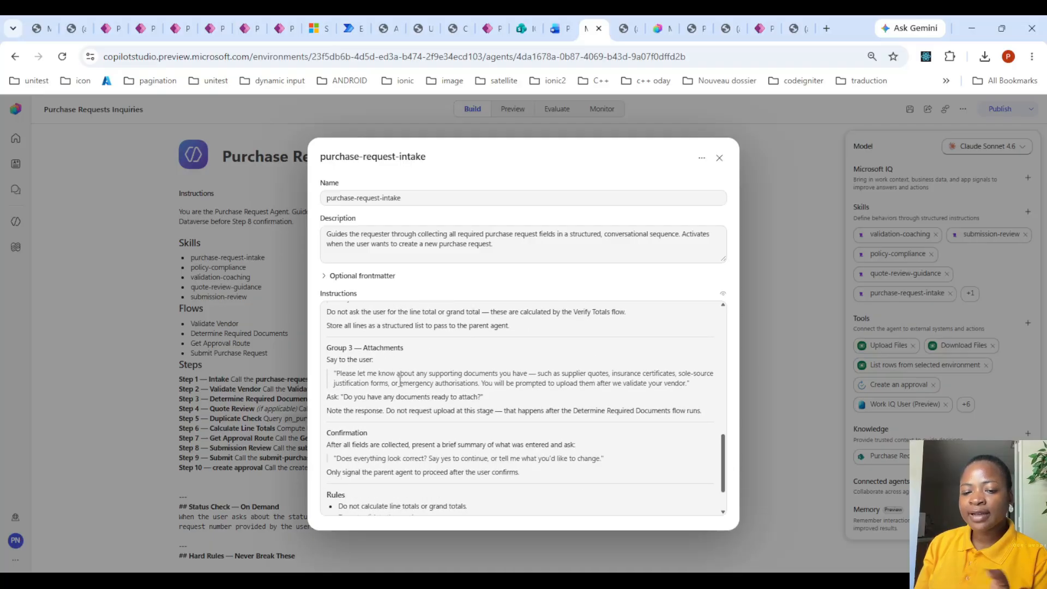
scroll(403, 393, down, 2)
click(720, 158)
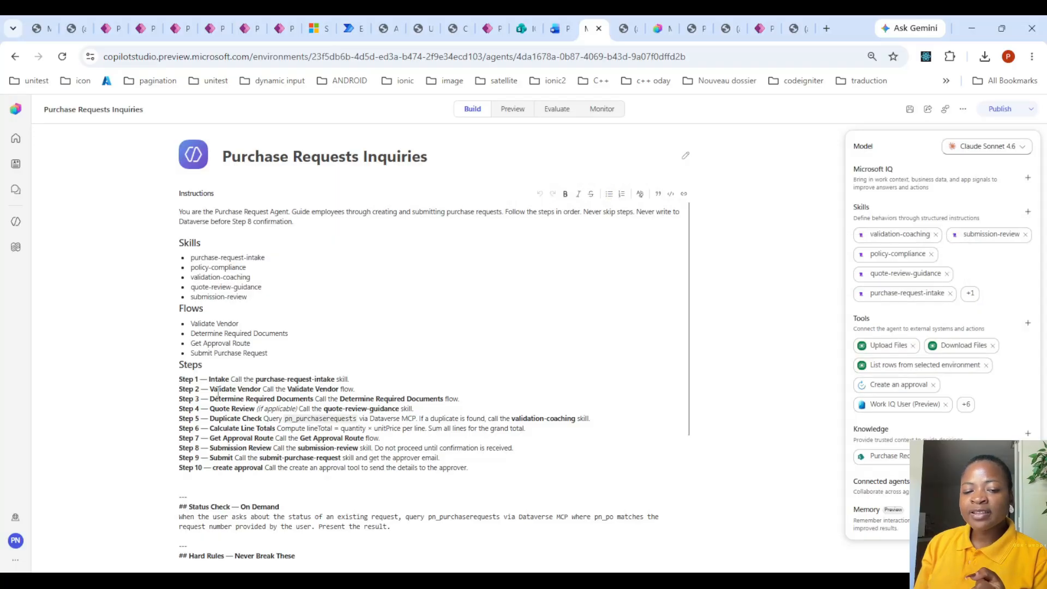
- Highlight the Validate Vendor, Determine Required Documents and Quote Review steps in the agent's instructions
drag(278, 389, 288, 397)
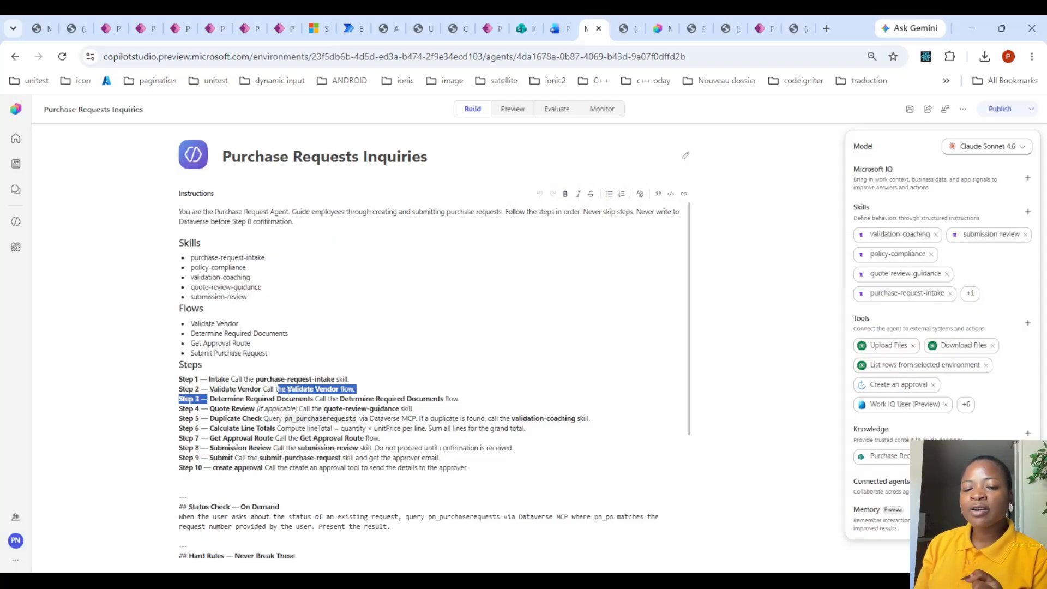
drag(209, 399, 315, 403)
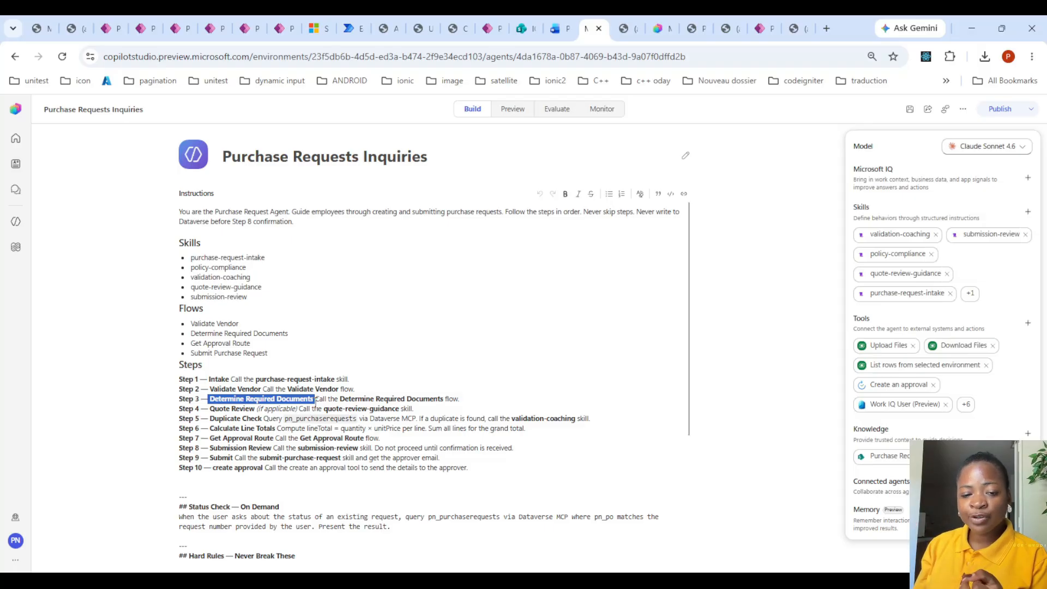
drag(210, 408, 401, 411)
click(400, 410)
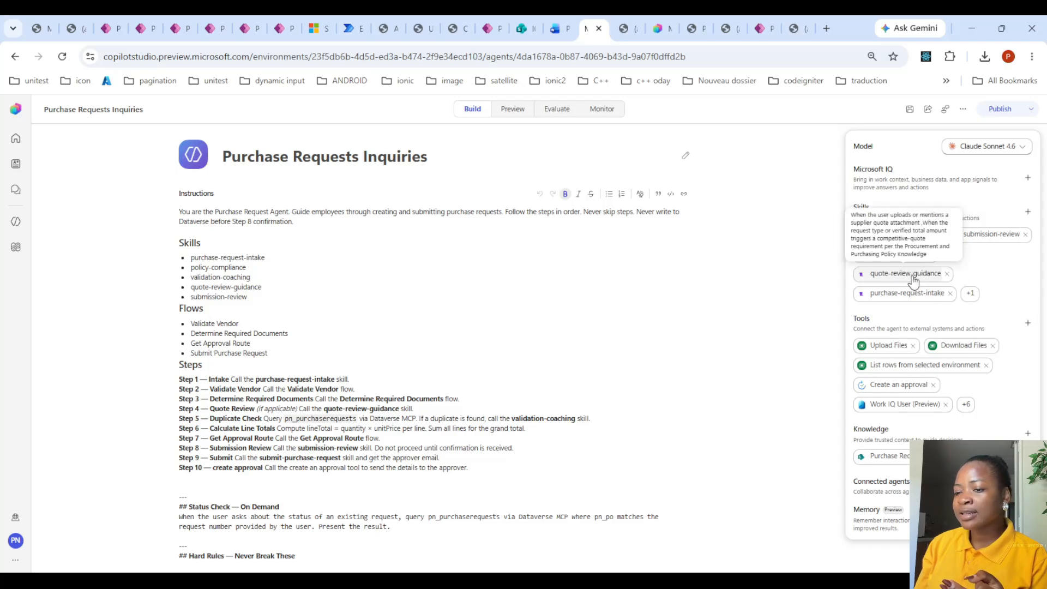
- Review the quote-review-guidance skill's activation conditions and quote review checklist, and close the skill
click(889, 272)
scroll(515, 376, down, 1)
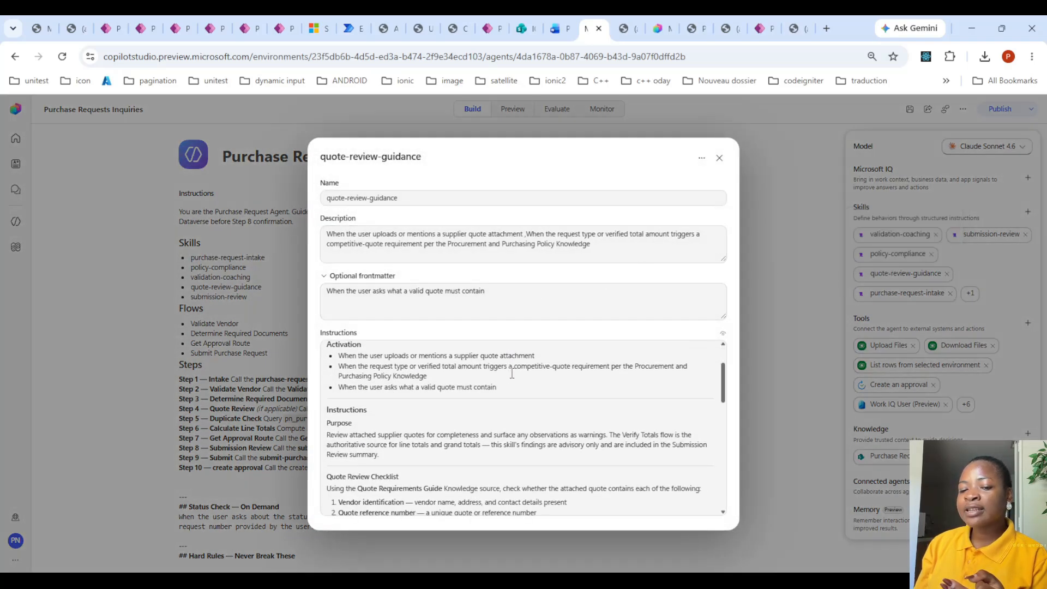
scroll(513, 378, up, 1)
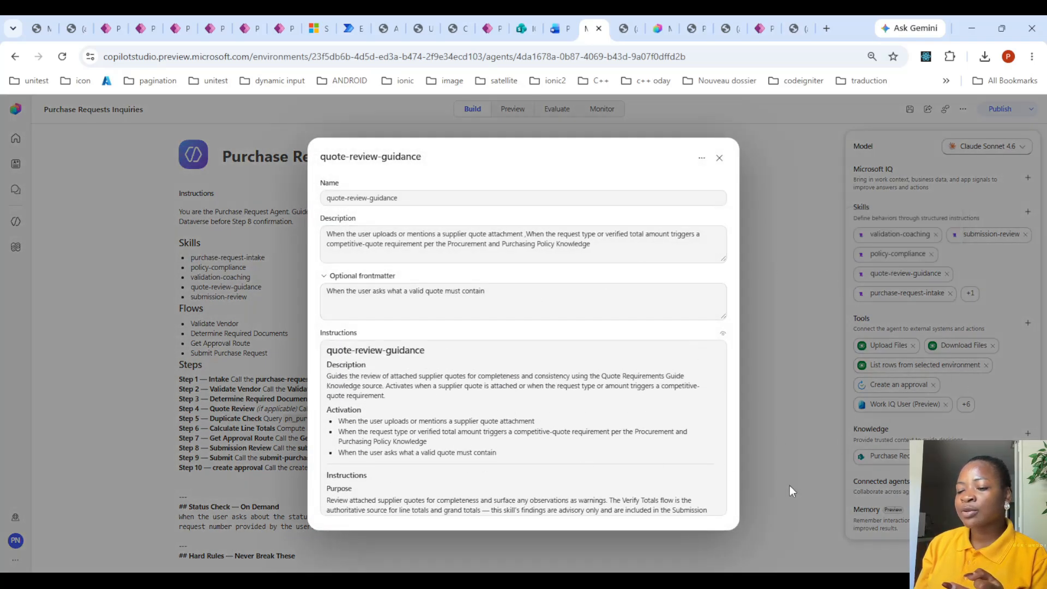
click(719, 157)
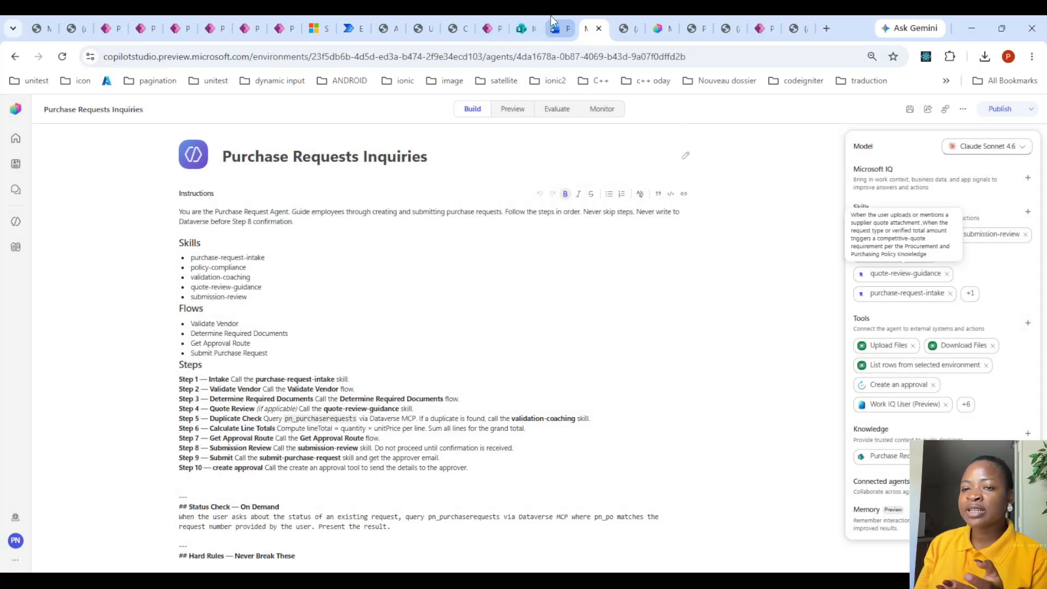
- Switch to SharePoint to look through Quote Requirements Guide.pdf, and return to the agent's build view in Copilot Studio
click(526, 17)
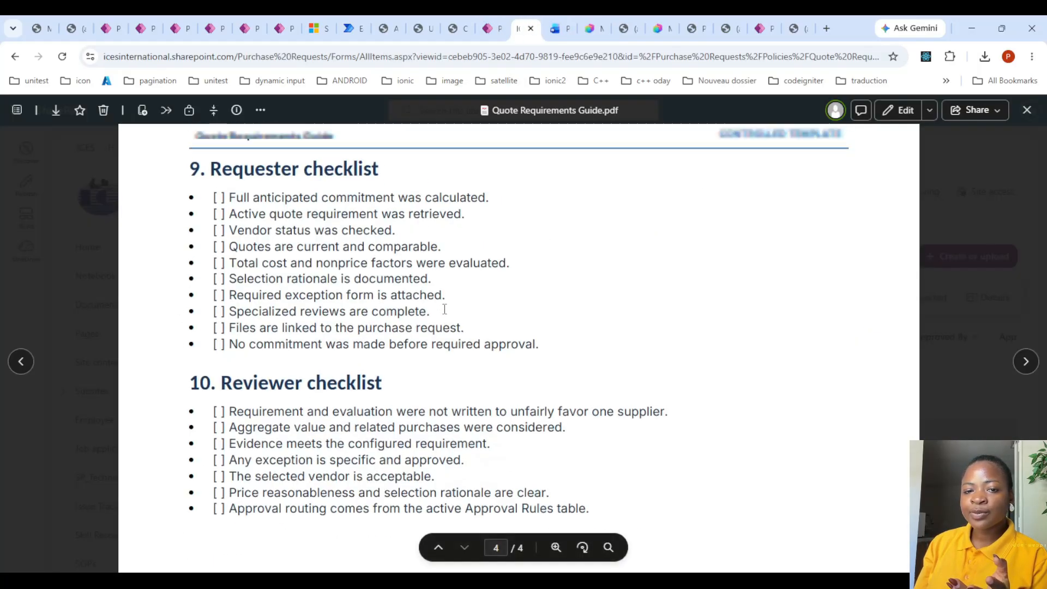
scroll(447, 302, up, 10)
scroll(383, 362, down, 5)
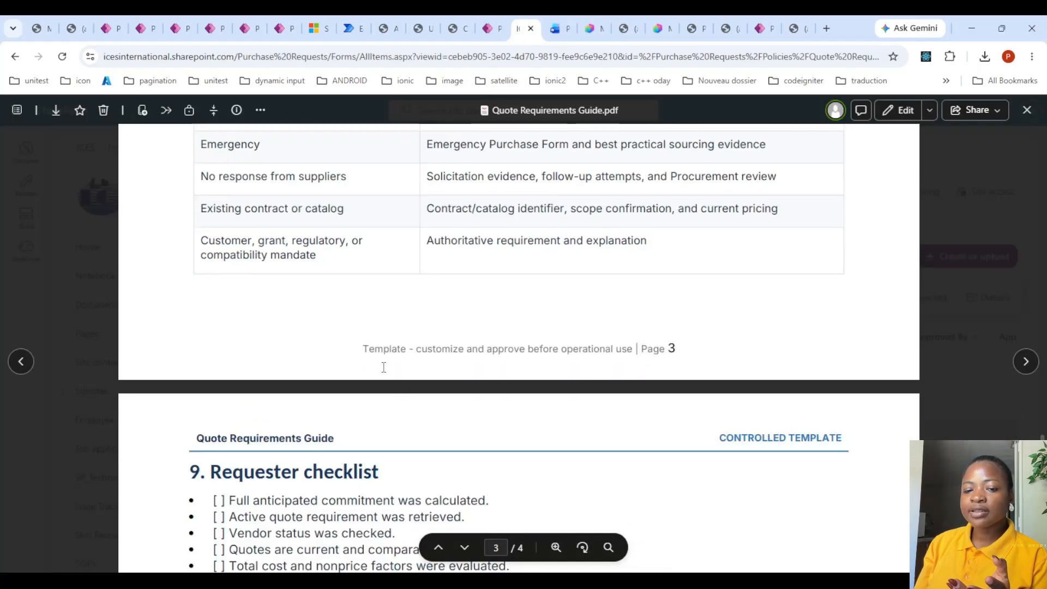
click(597, 22)
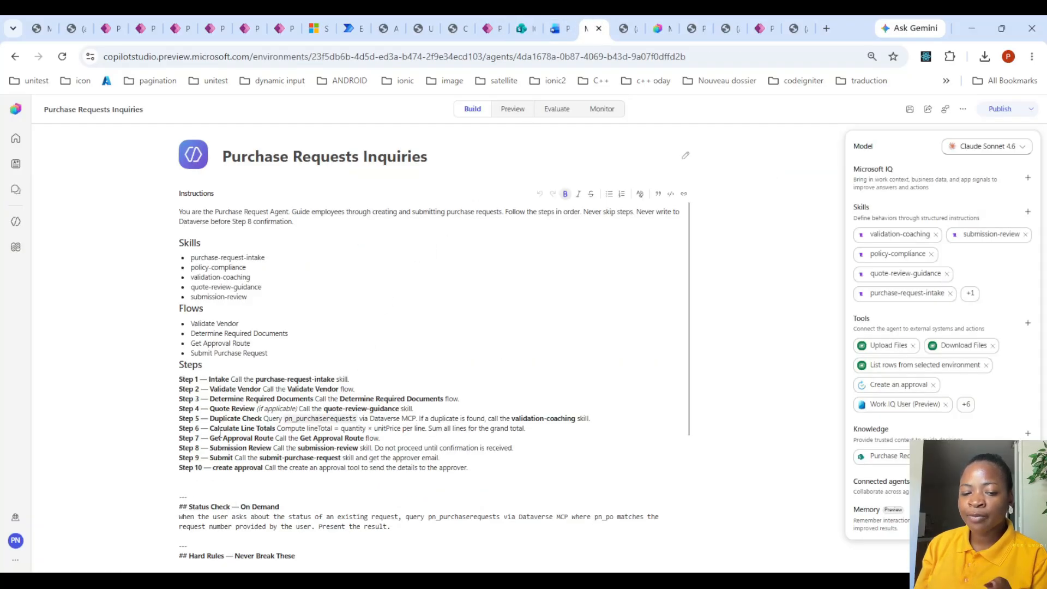
- Highlight the Calculate Line Totals step with its formula and the Submission Review step in the agent's instructions
drag(209, 429, 276, 434)
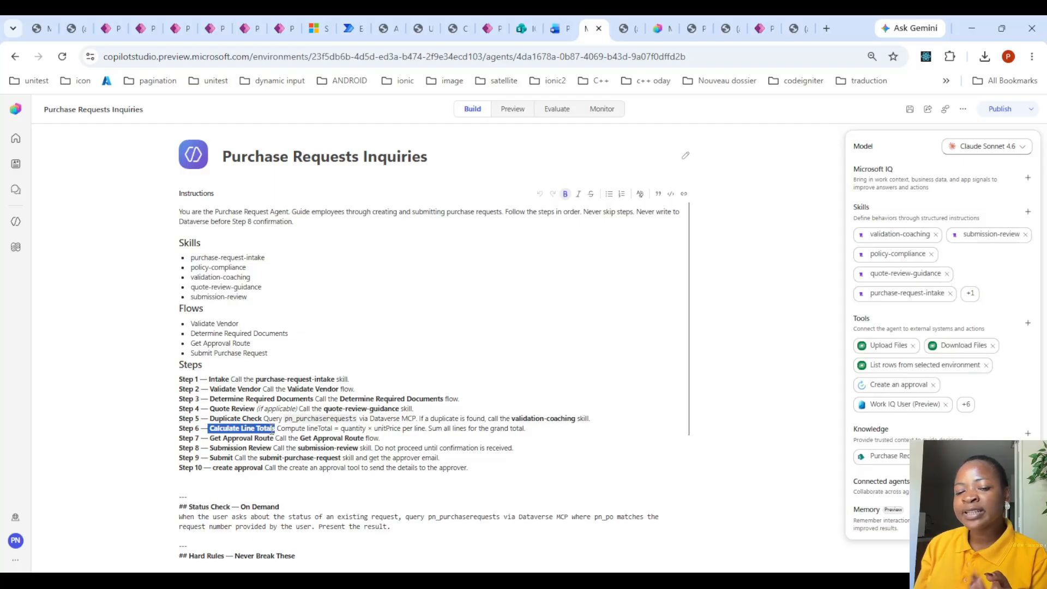
drag(277, 429, 535, 428)
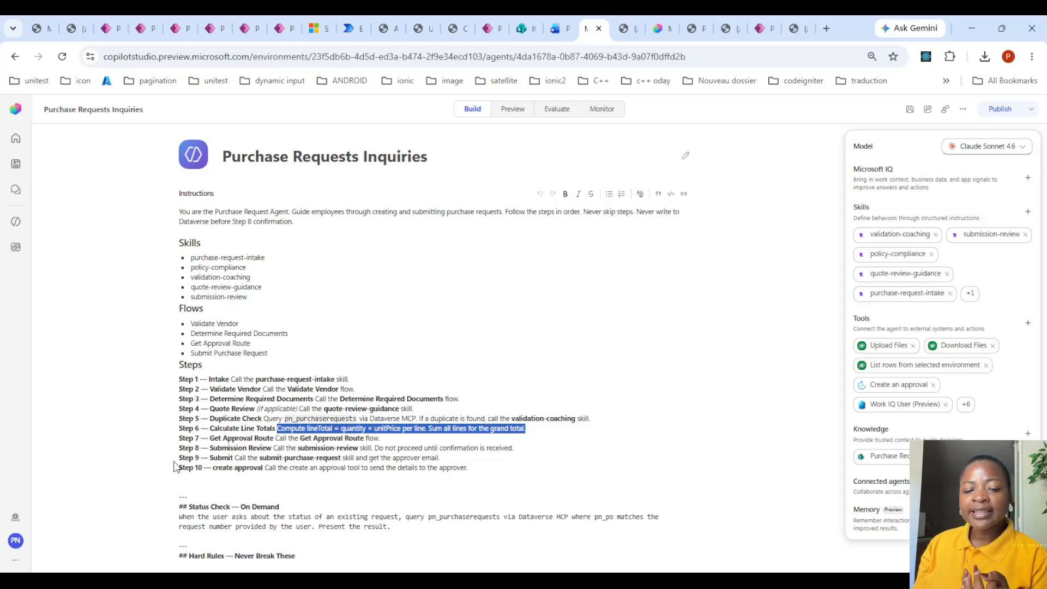
drag(209, 448, 274, 449)
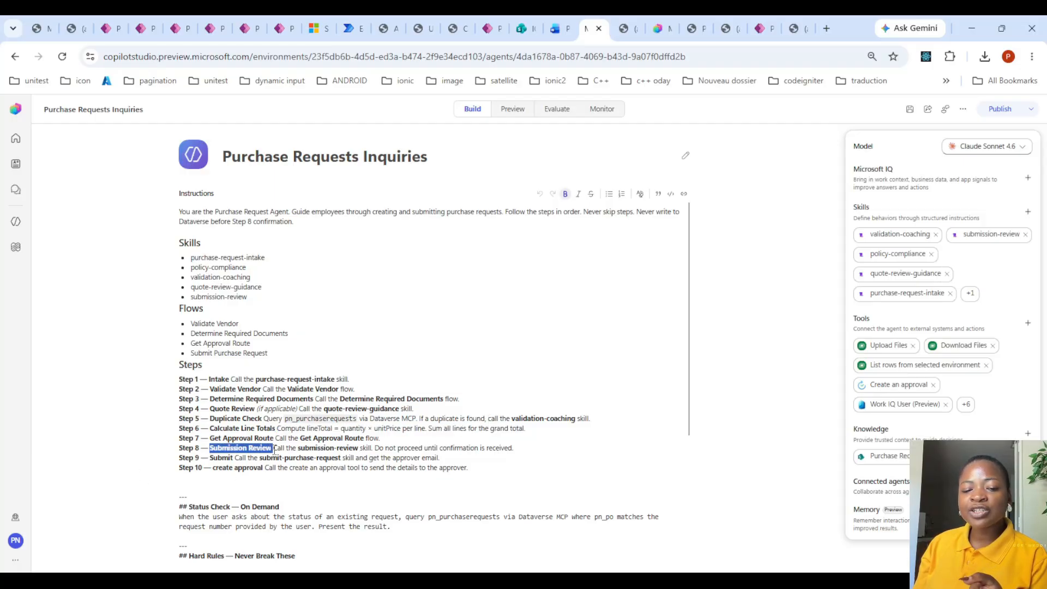
click(340, 448)
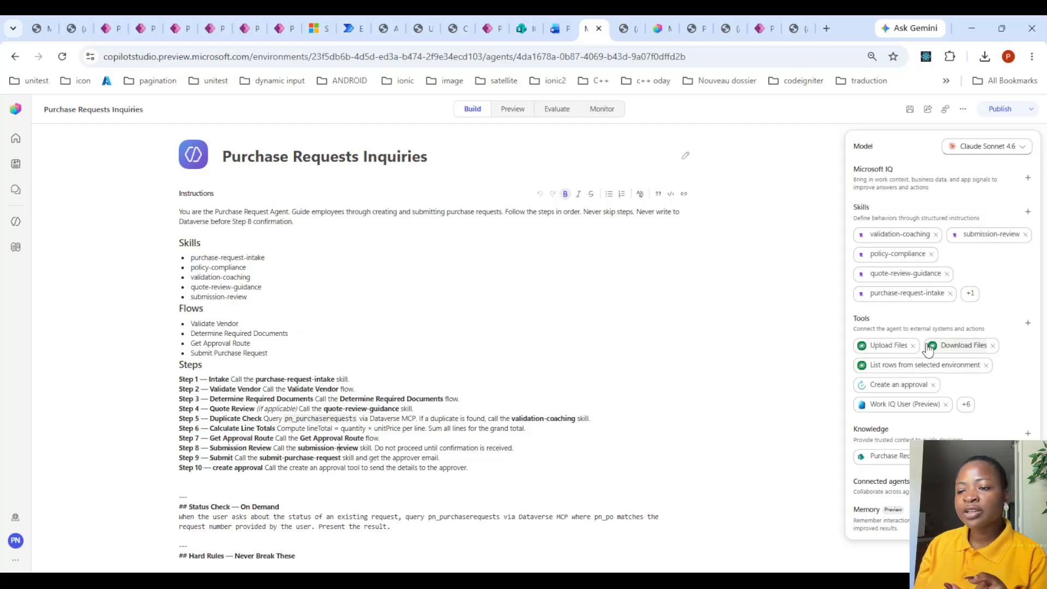
- Find the submit-purchase-request skill in the full skills list, review its pre-condition gate and required inputs, and return to the agent overview
click(963, 404)
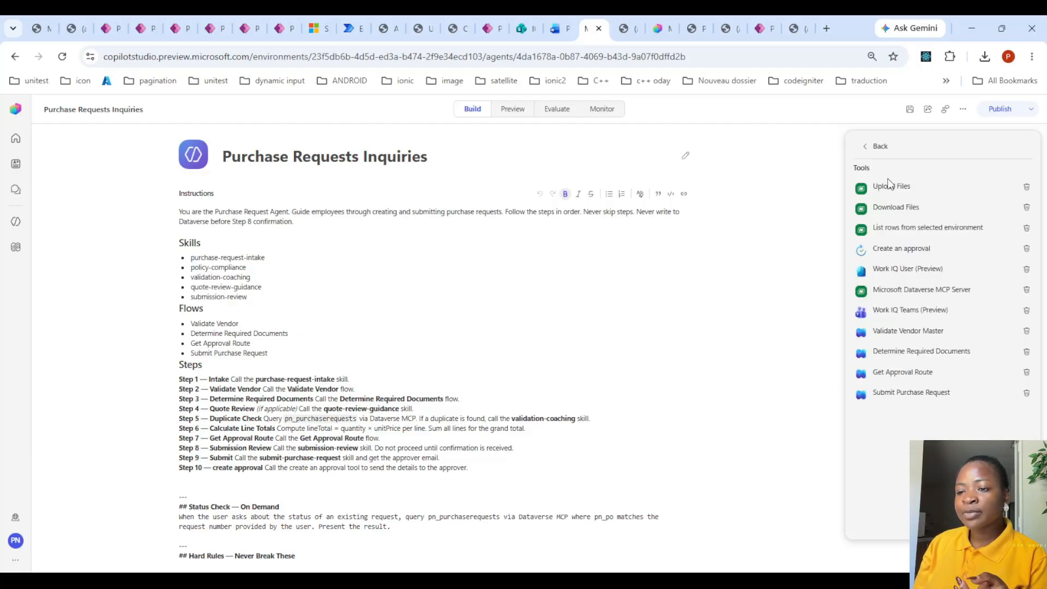
click(875, 146)
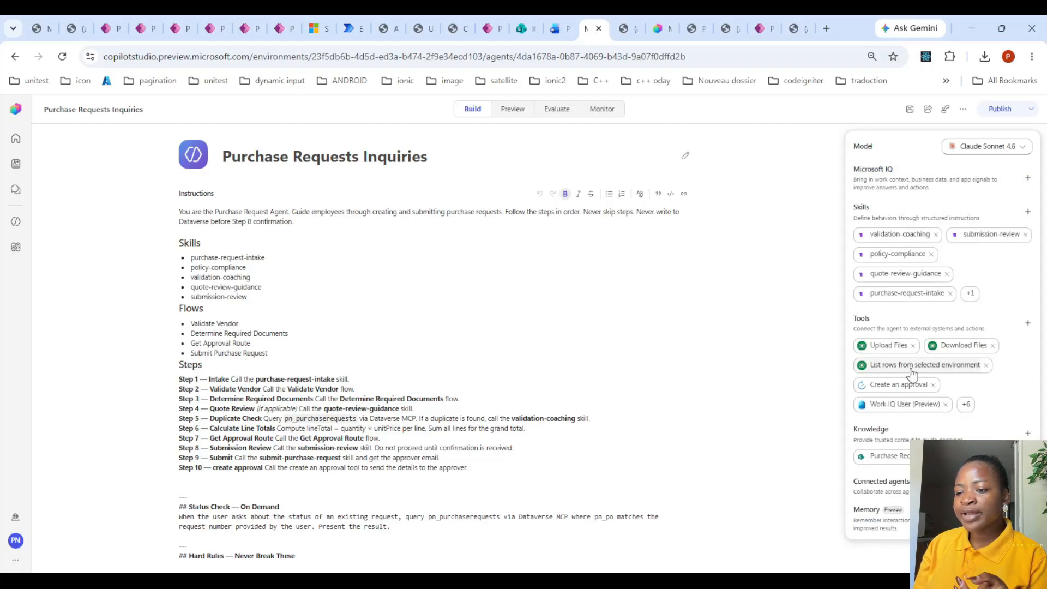
click(969, 294)
scroll(963, 331, down, 2)
click(887, 464)
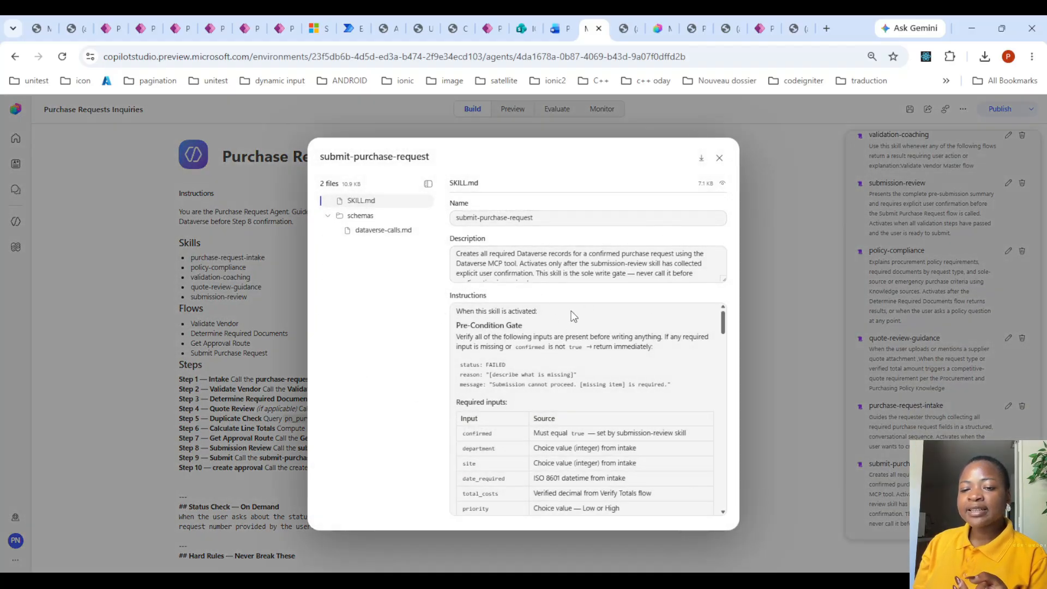
scroll(634, 332, down, 5)
scroll(650, 322, up, 5)
click(719, 157)
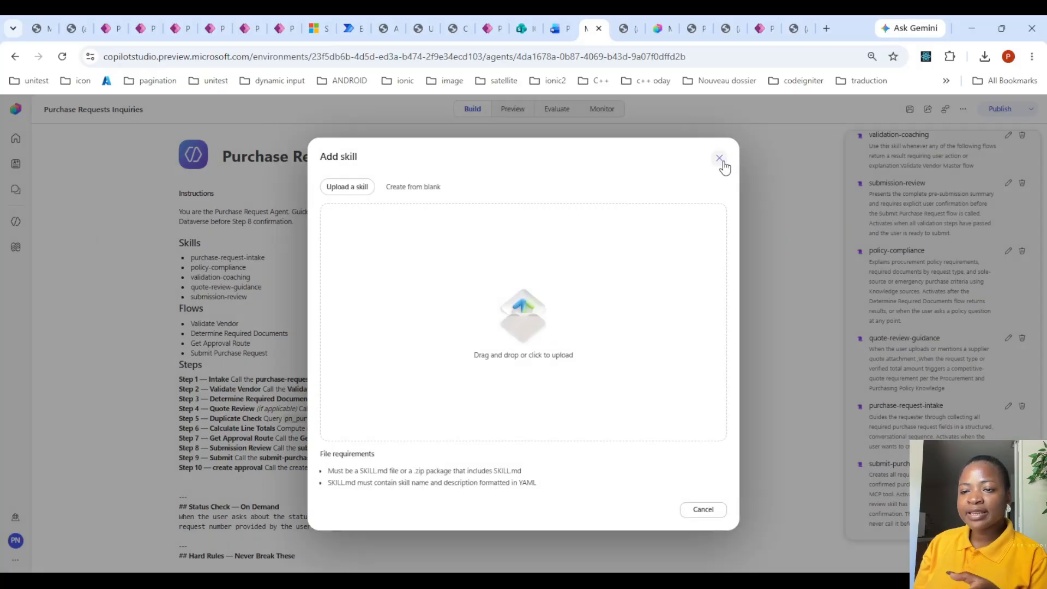
click(719, 159)
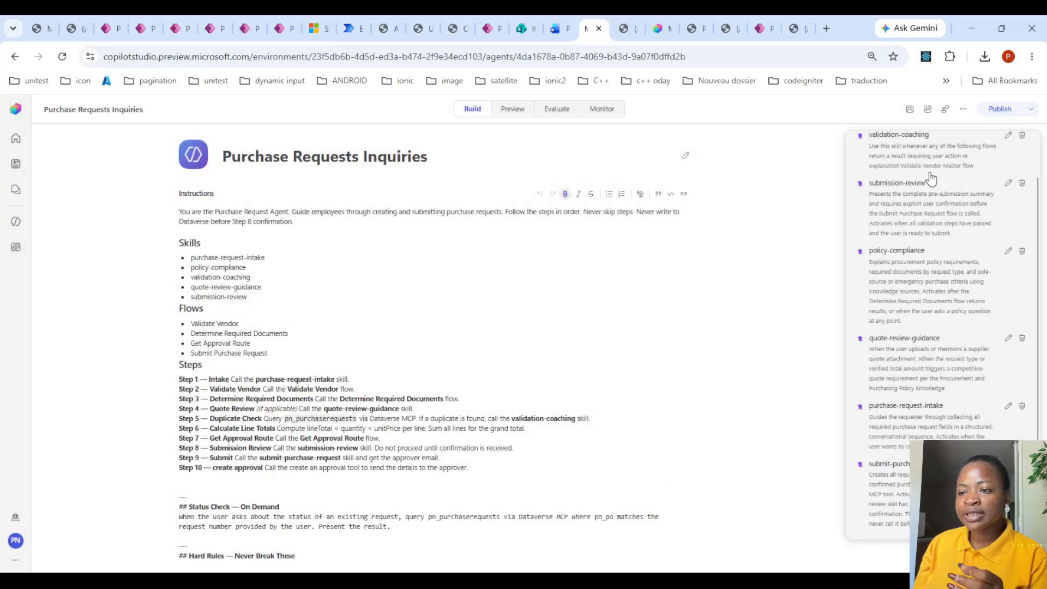
scroll(930, 177, up, 2)
click(873, 143)
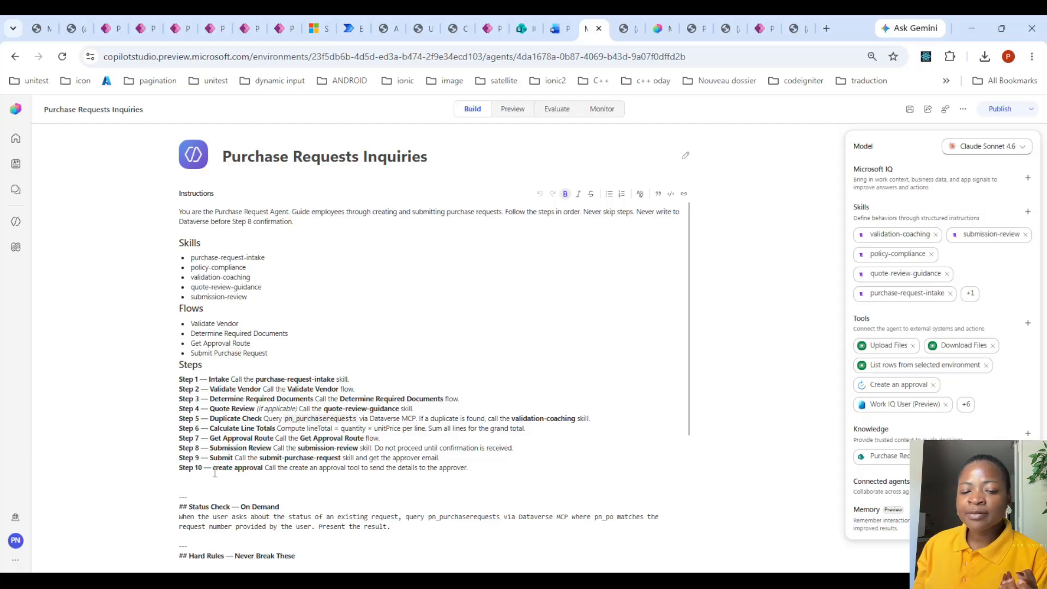
- Highlight the create approval step and the Status Check — On Demand section in the agent's instructions
drag(215, 473, 264, 473)
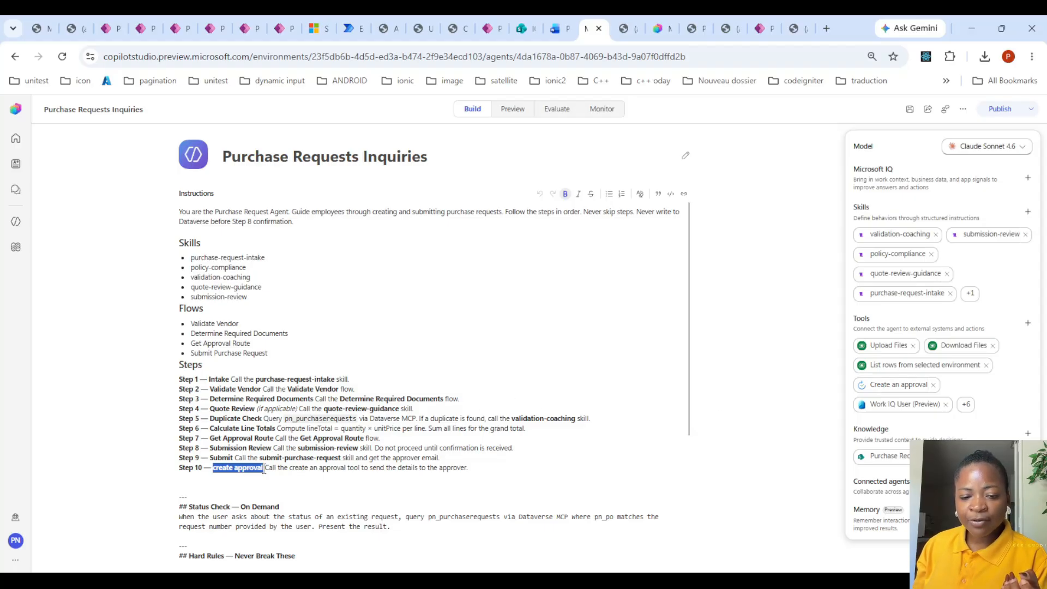
click(276, 472)
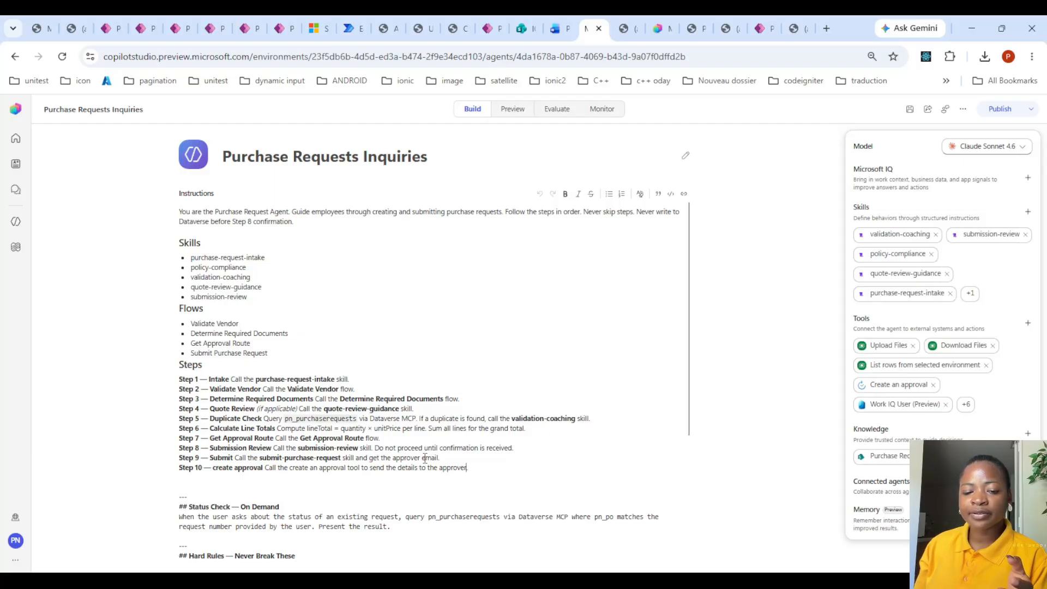
scroll(425, 458, down, 1)
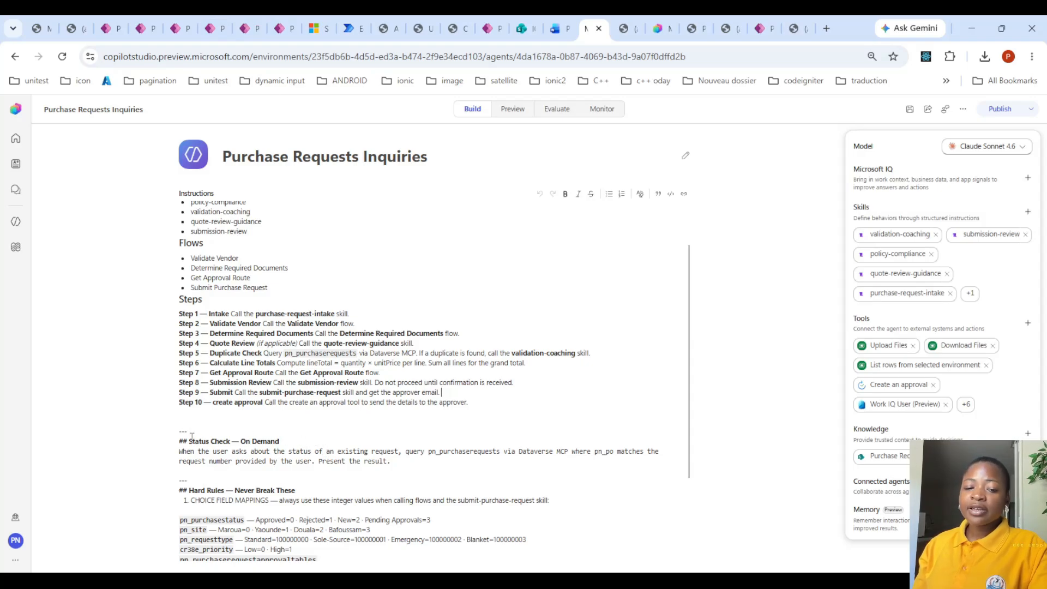
drag(188, 441, 306, 440)
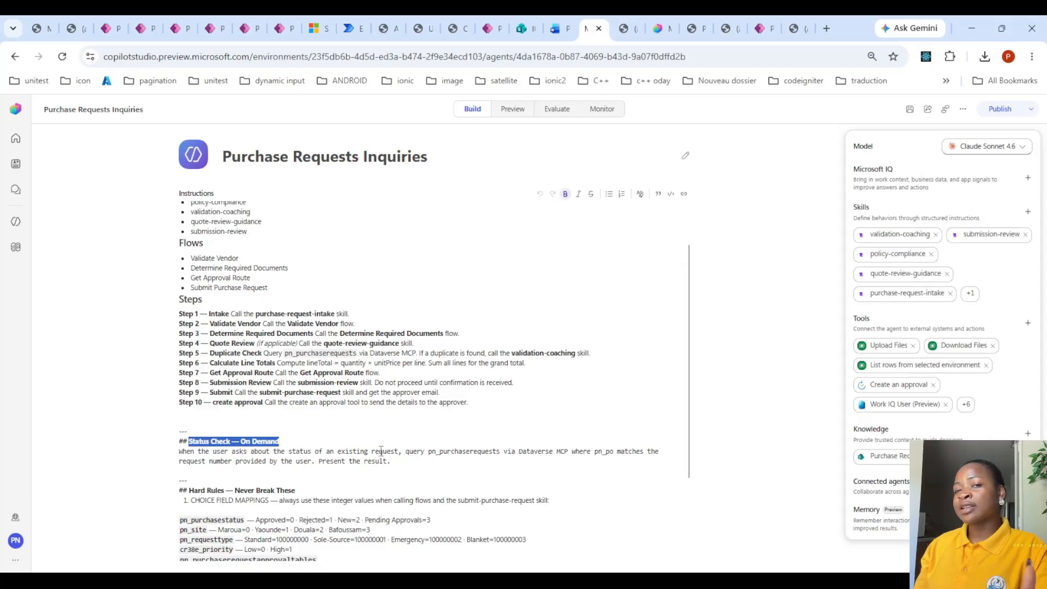
click(421, 462)
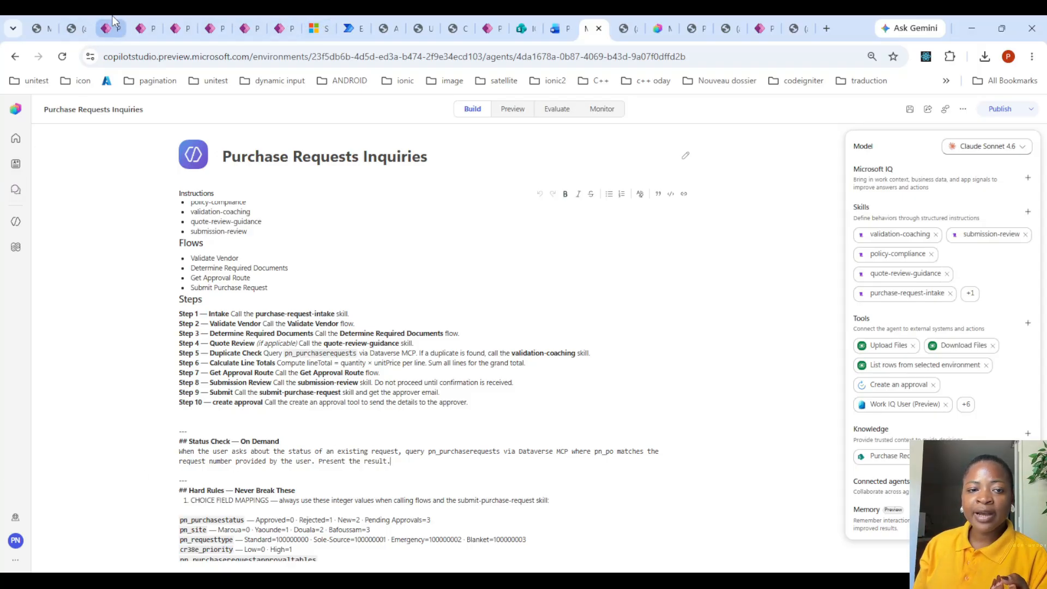
- Switch to Power Apps, go through the purchase request tables to Purchase Requests, and look over its rows and existing columns
click(143, 28)
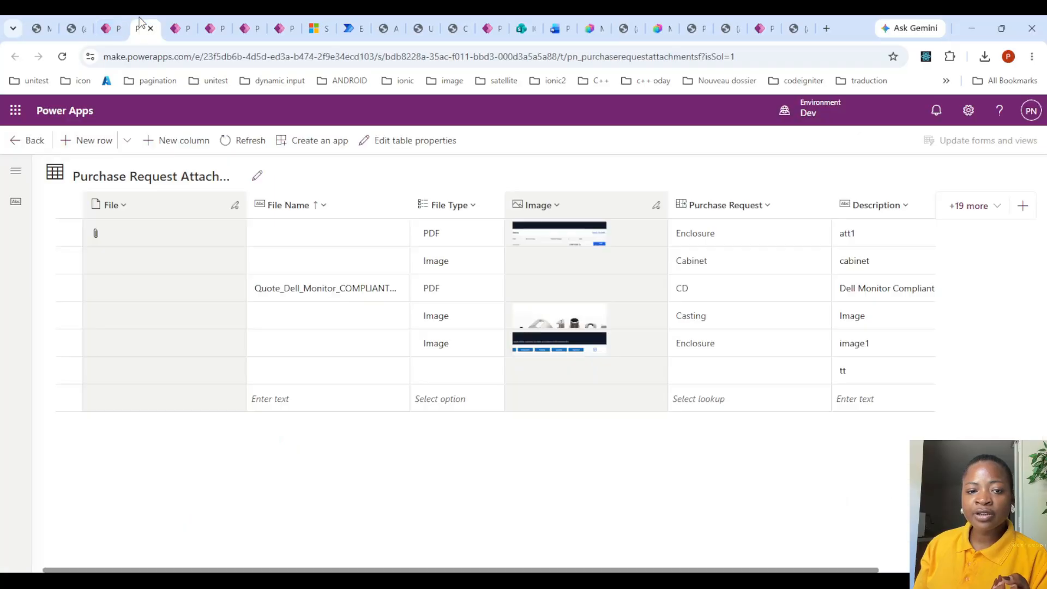
click(174, 27)
click(208, 28)
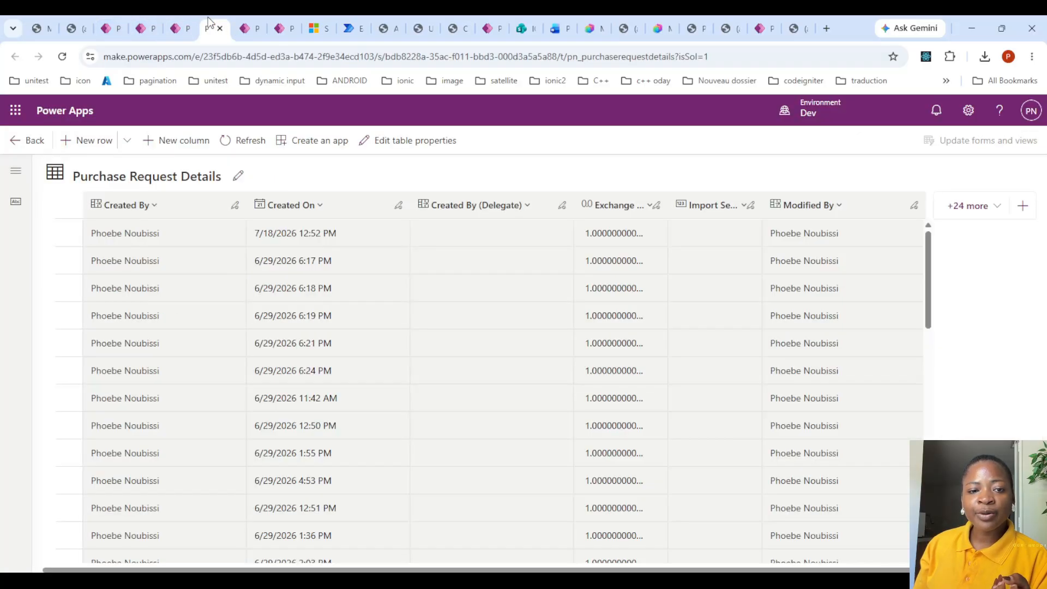
click(243, 24)
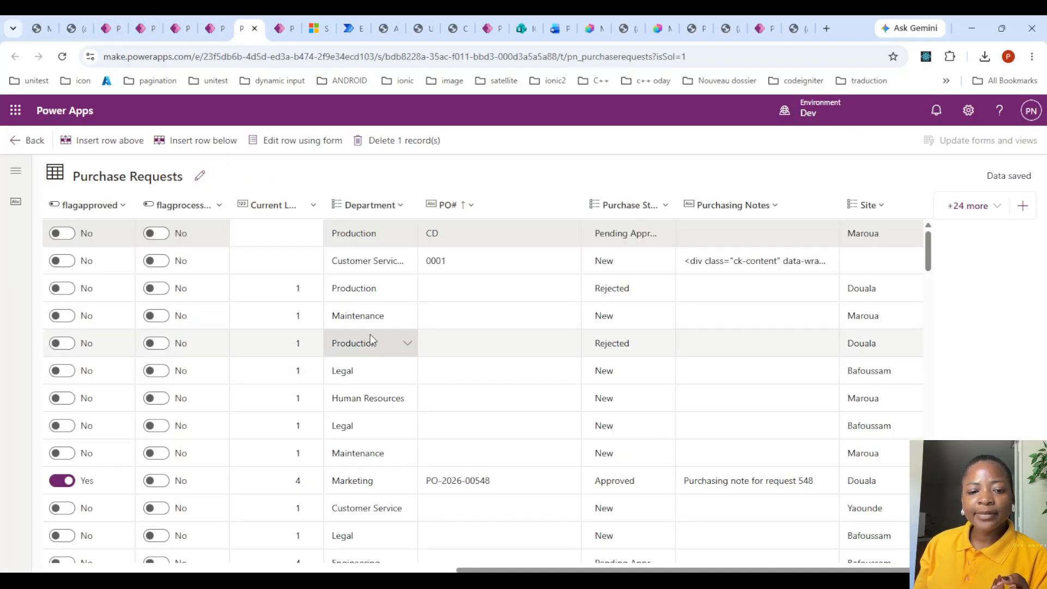
scroll(613, 407, down, 10)
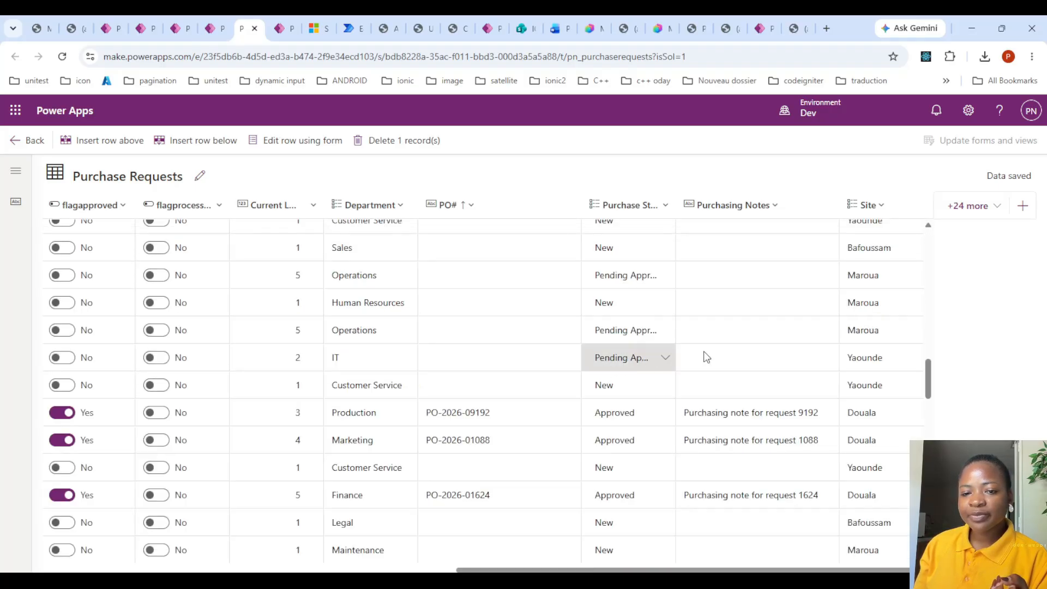
drag(930, 384, 959, 193)
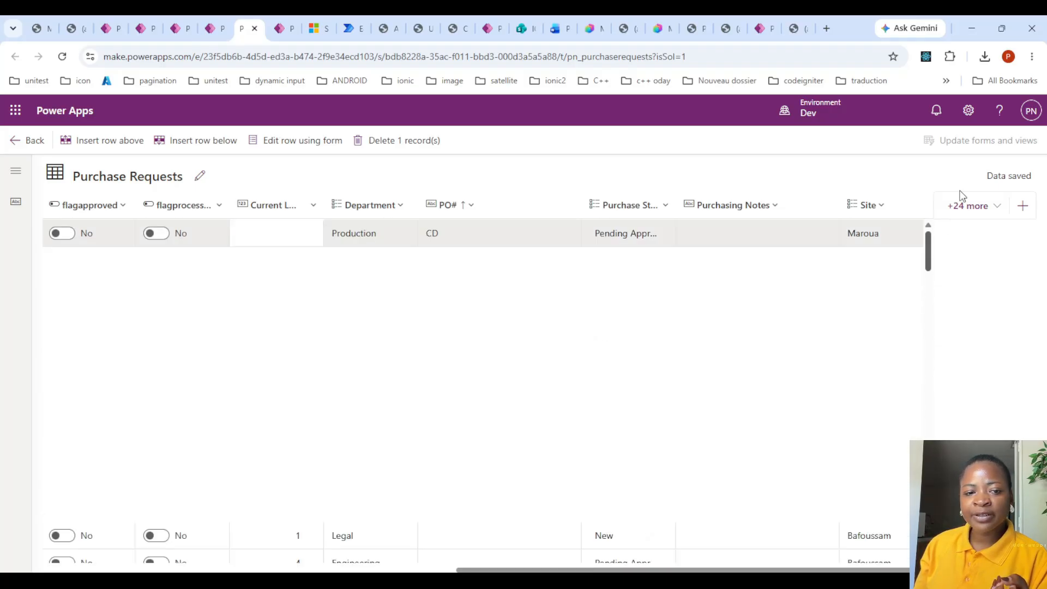
click(993, 213)
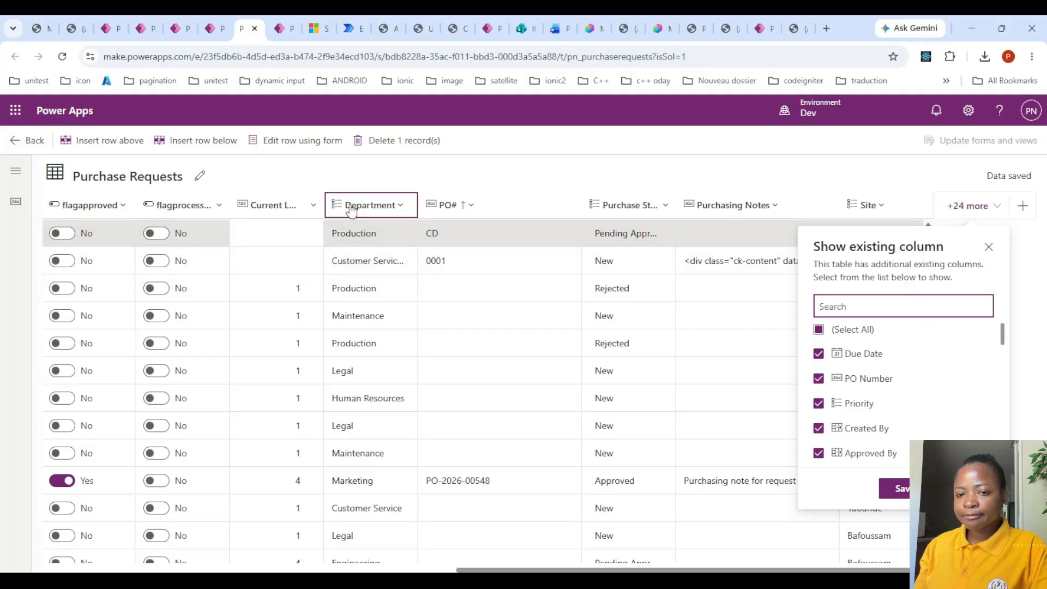
- Change the PO# column to a string-prefixed autonumber with the prefix PO and save the column
click(460, 205)
click(475, 236)
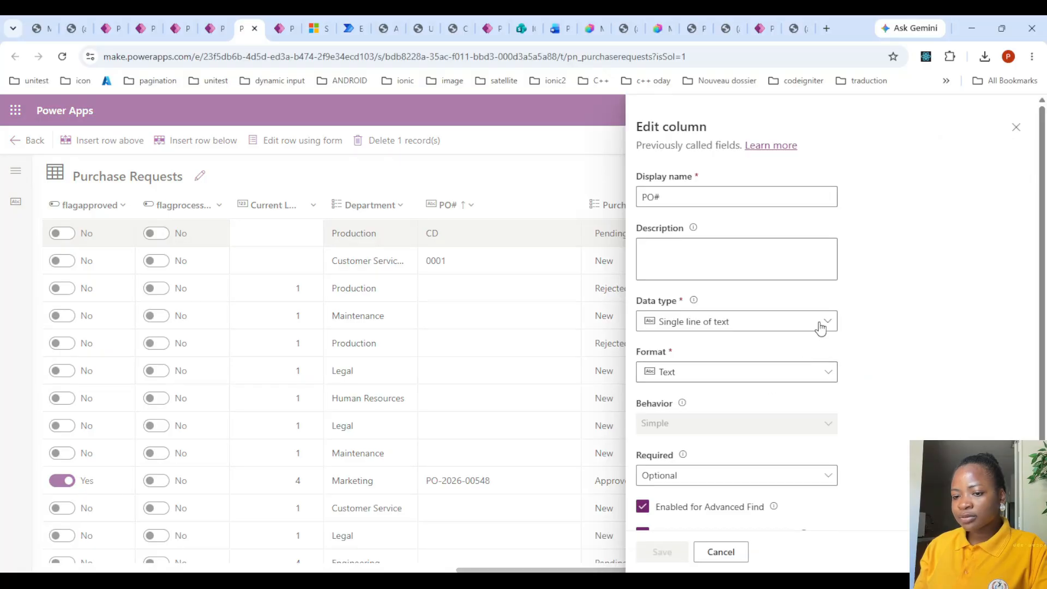
click(819, 327)
click(728, 367)
scroll(895, 318, down, 4)
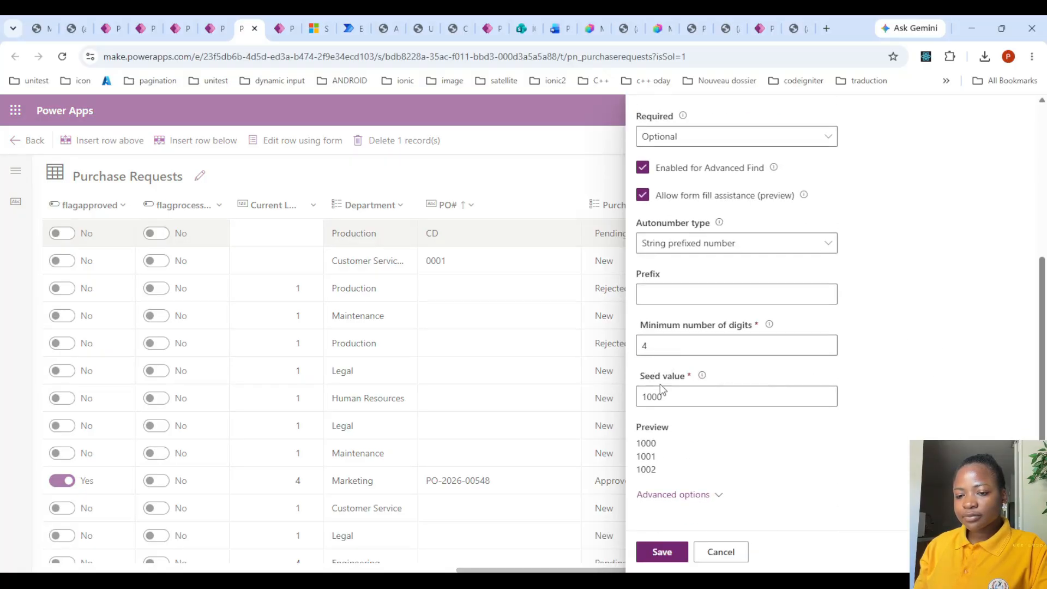
click(657, 297)
text(P)
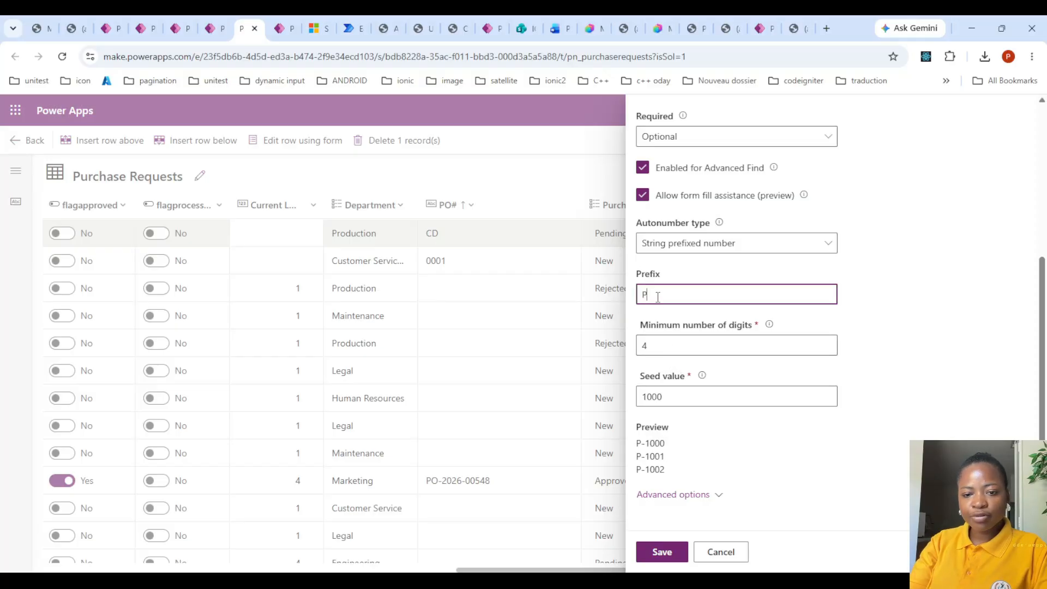
text(O)
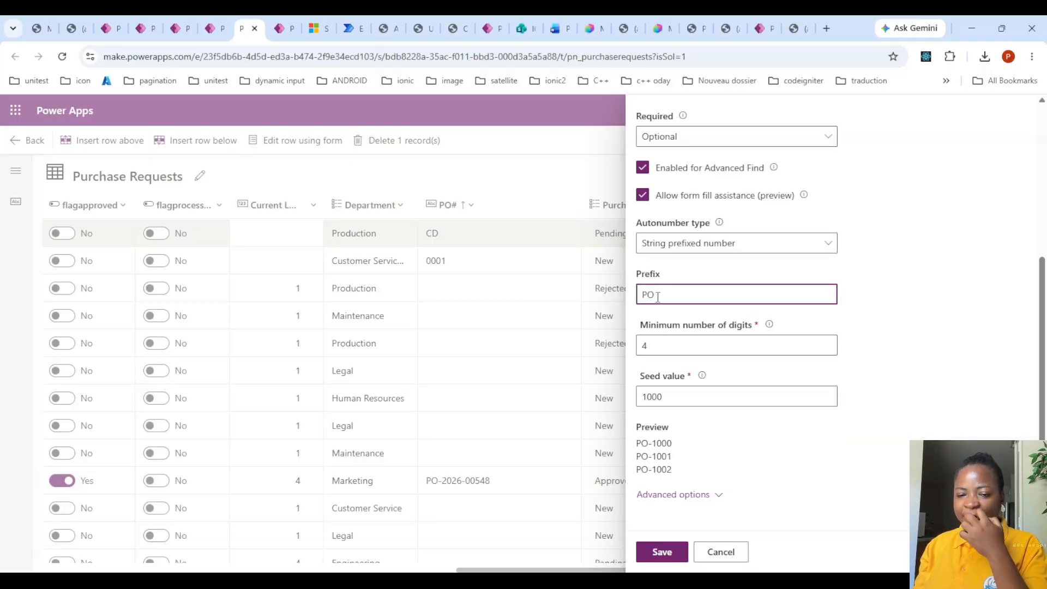
click(668, 550)
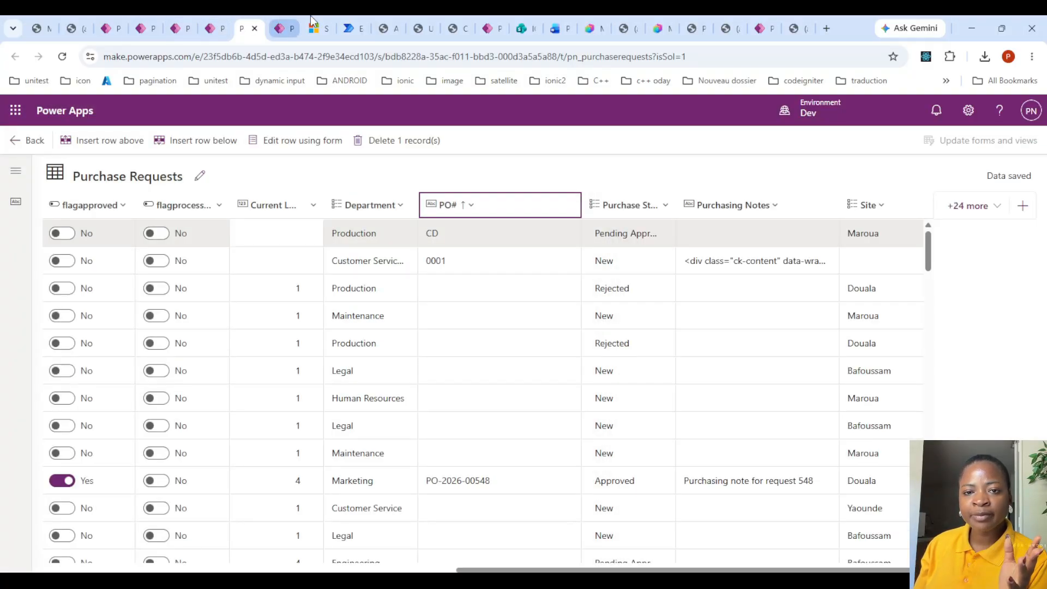
- Return to the agent in Copilot Studio and look over the steps, status check and choice field mappings in its instructions
click(599, 24)
scroll(262, 411, down, 2)
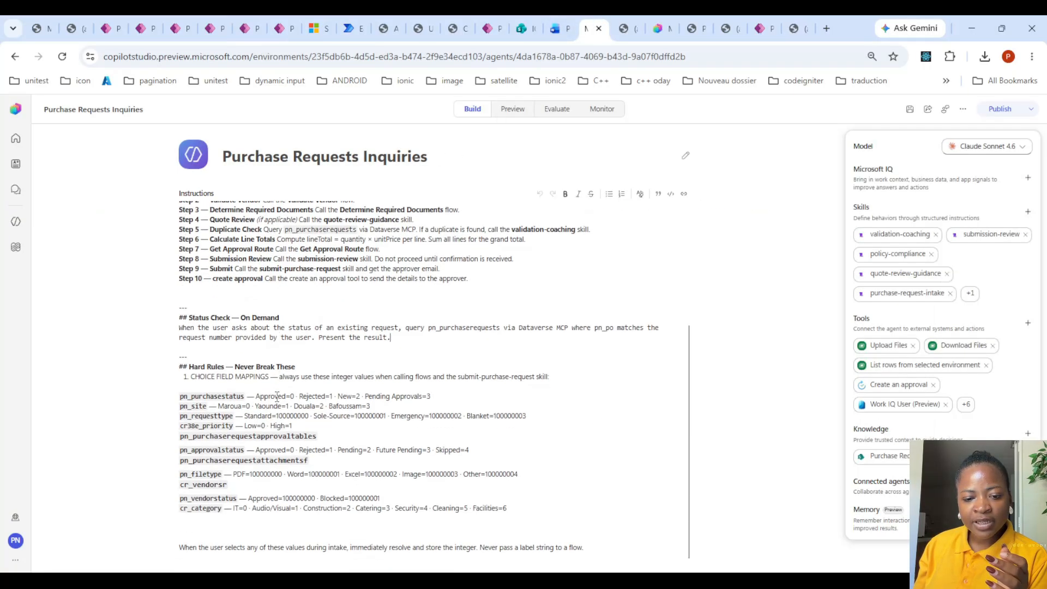
scroll(291, 352, up, 1)
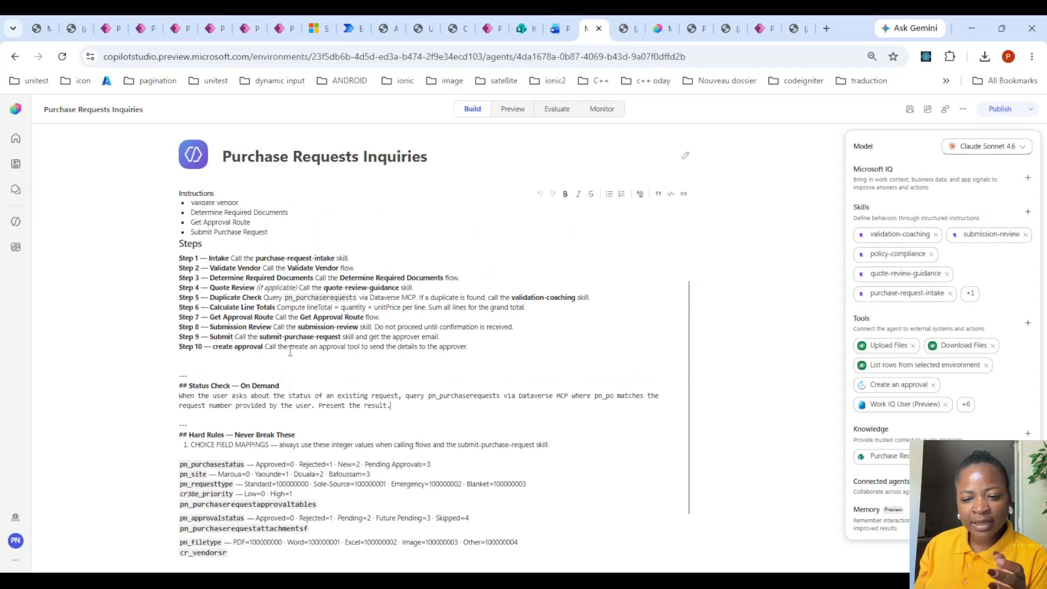
scroll(291, 352, up, 2)
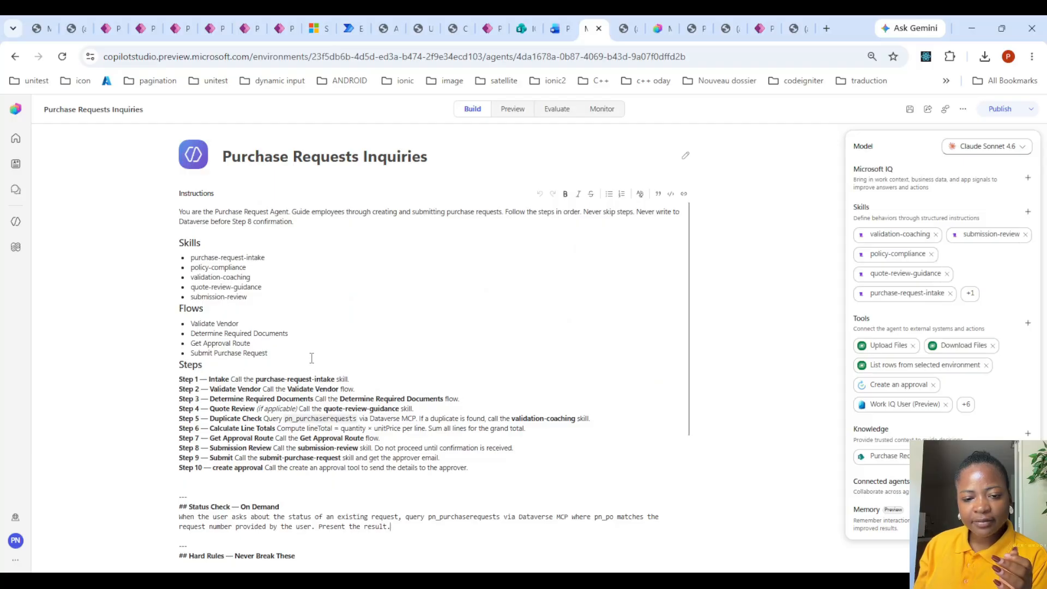
scroll(308, 360, down, 3)
scroll(303, 365, up, 2)
scroll(301, 371, up, 1)
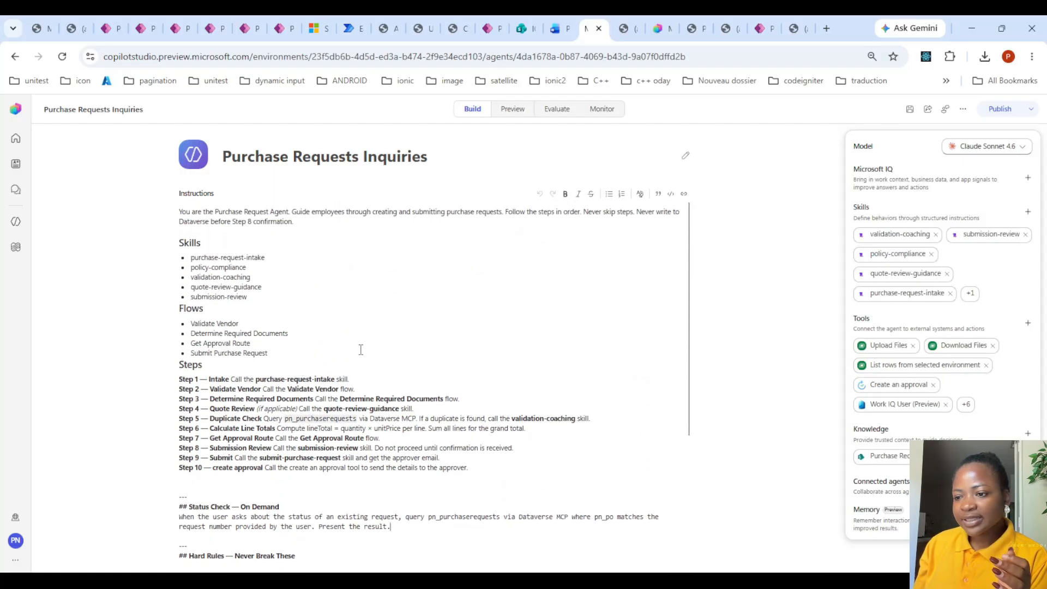
- Save the agent and send "hi i would like to put on a purchase request" in a new preview chat
click(910, 109)
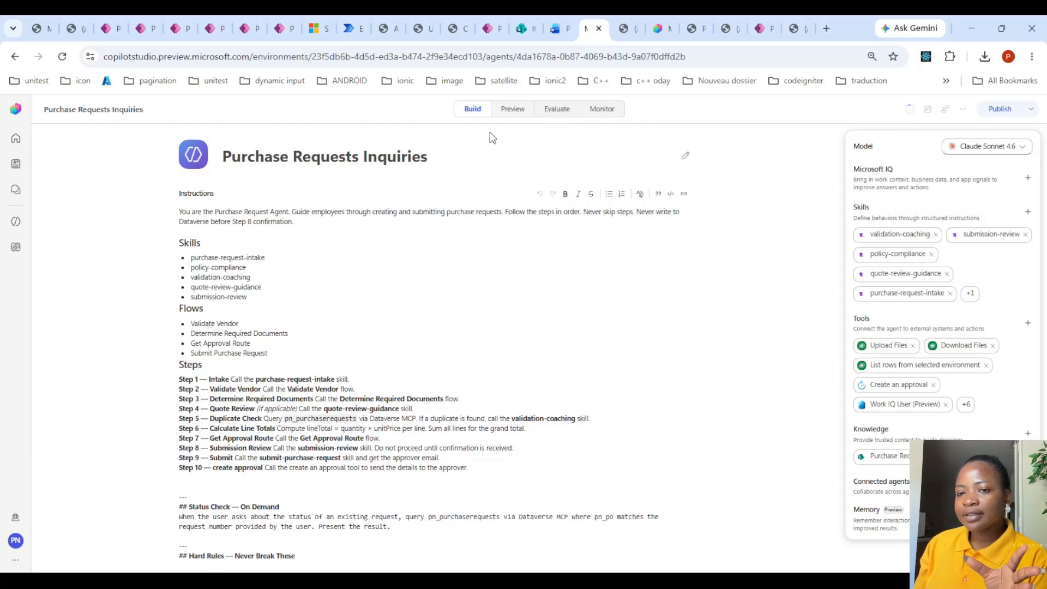
click(517, 111)
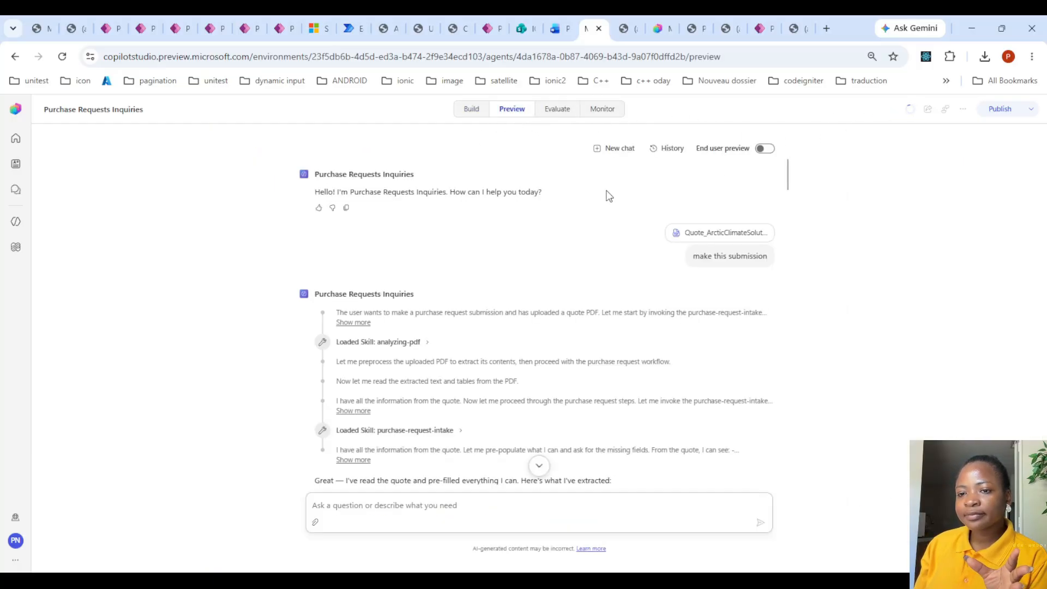
click(616, 150)
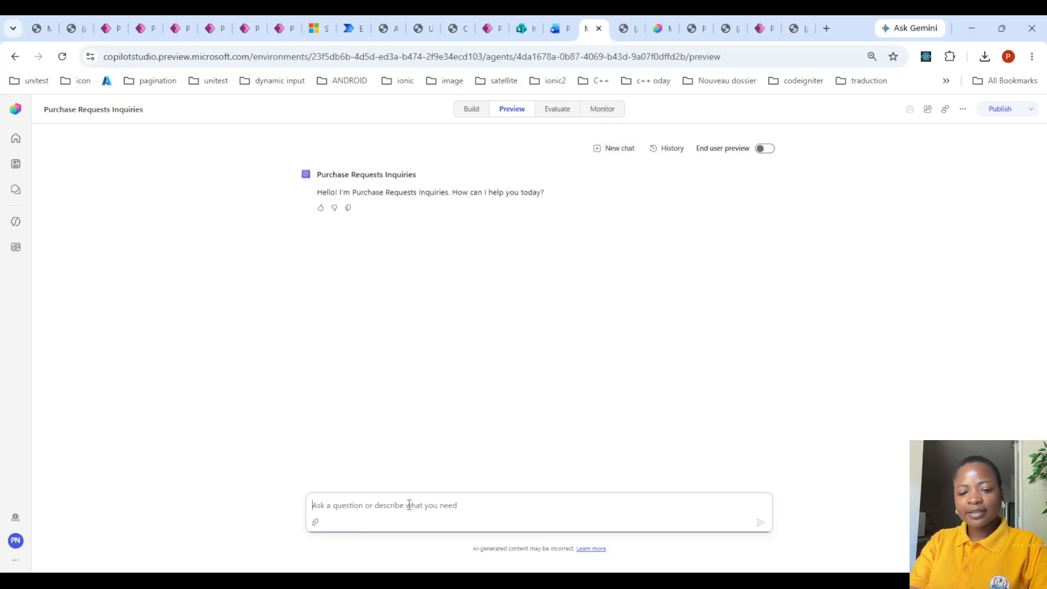
text(hi i would like to pu)
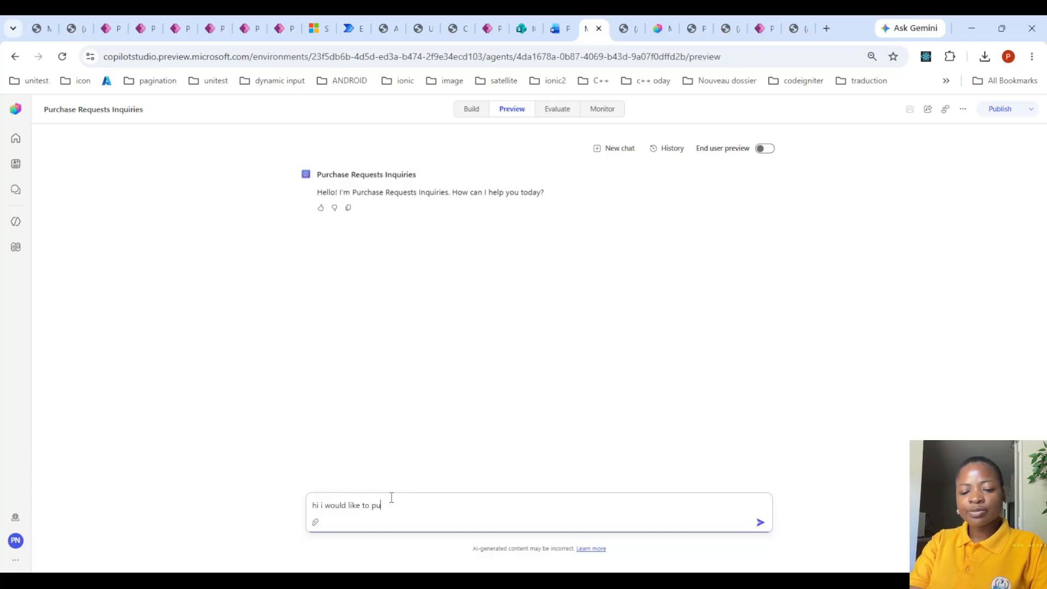
text(t on a purc)
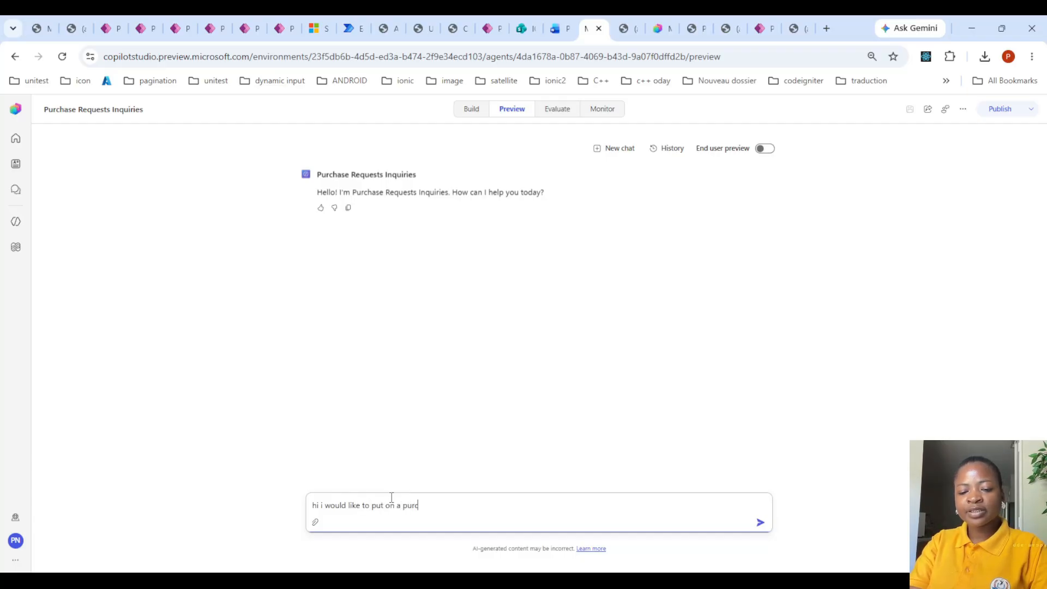
text(hase request)
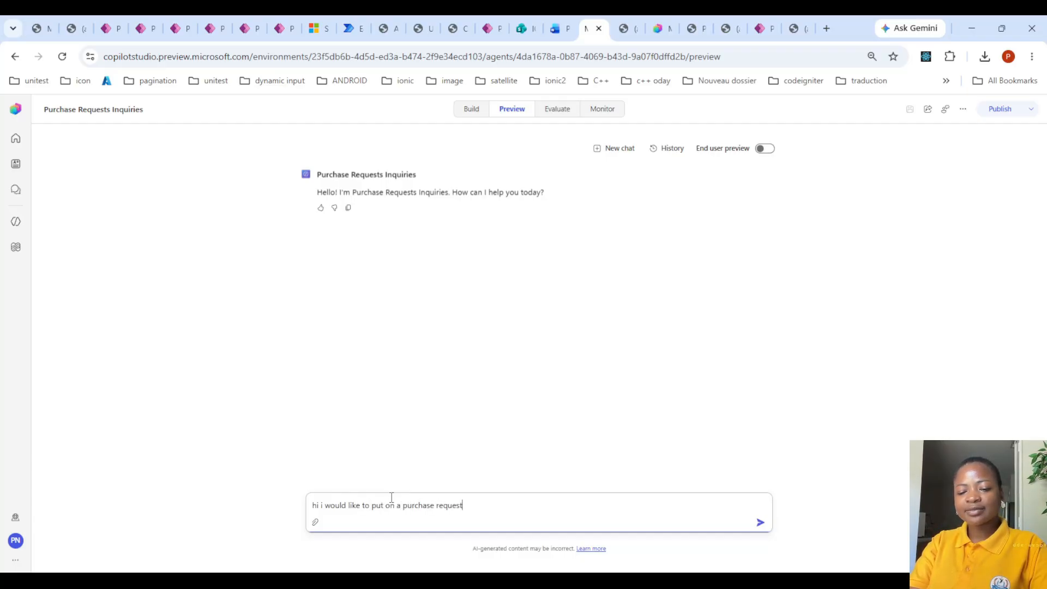
key(Return)
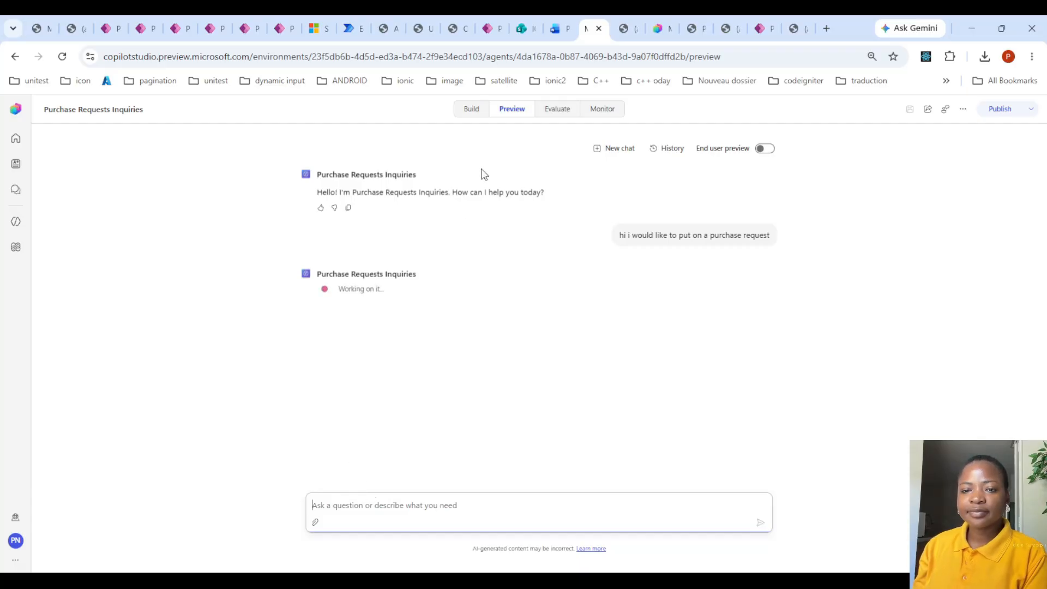
- Review the purchase-request-intake skill's collection sequence, confirmation and rules from the build view, and return to the preview chat
click(465, 112)
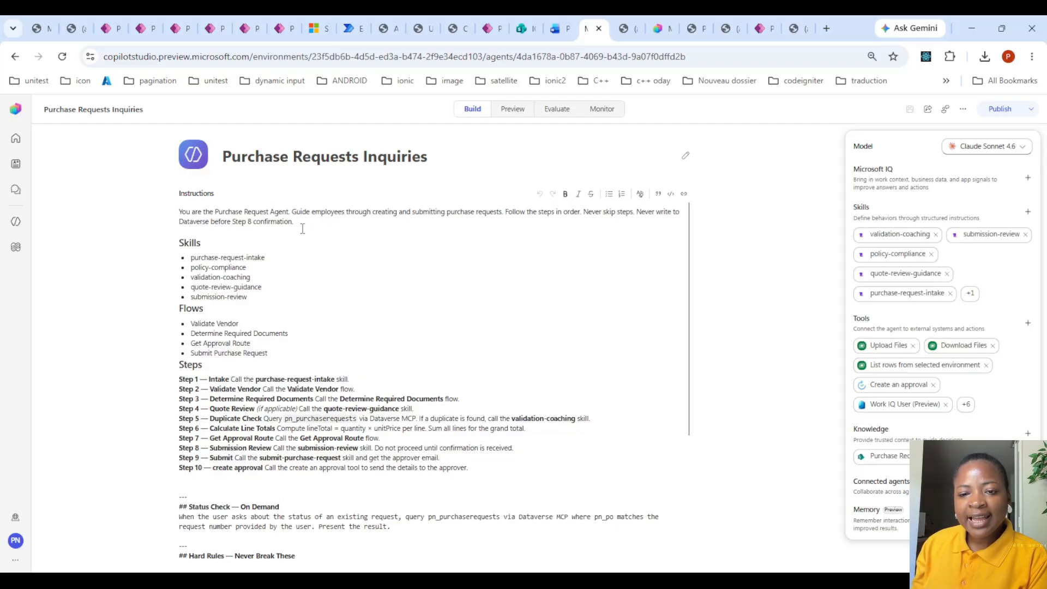
scroll(334, 233, down, 4)
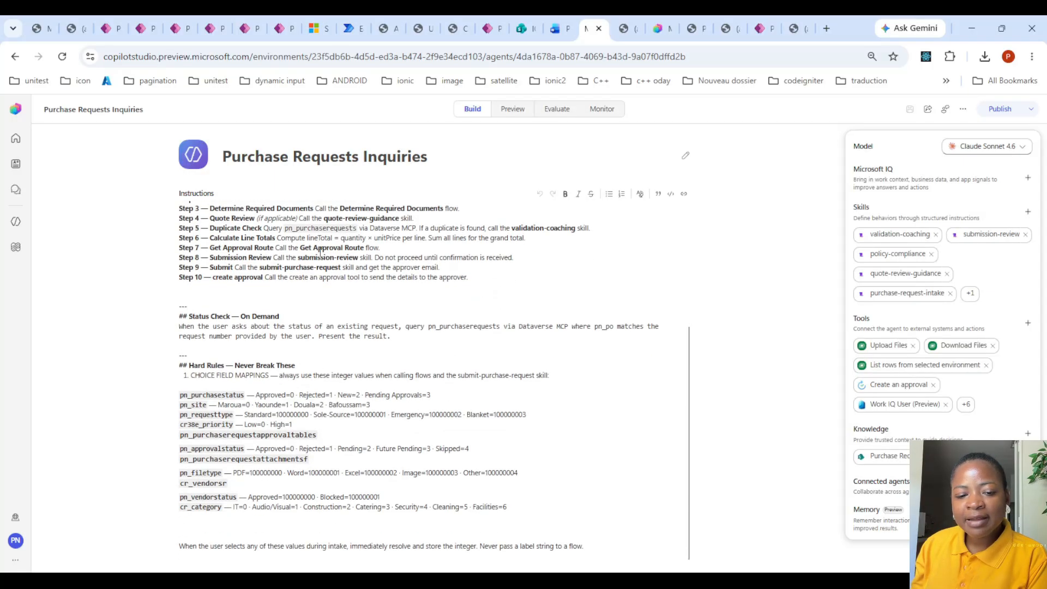
scroll(324, 245, up, 4)
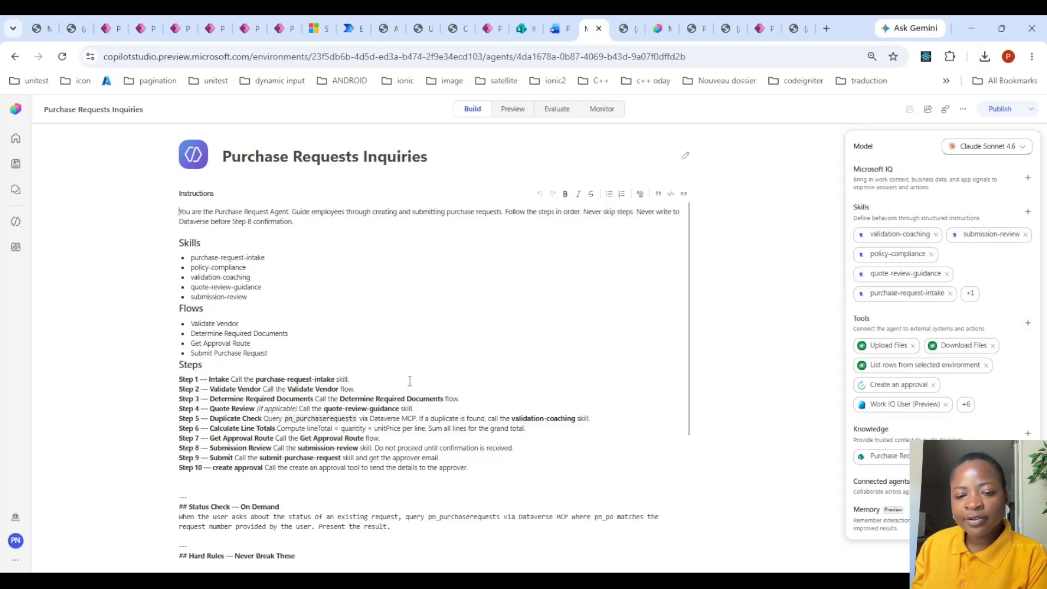
click(902, 300)
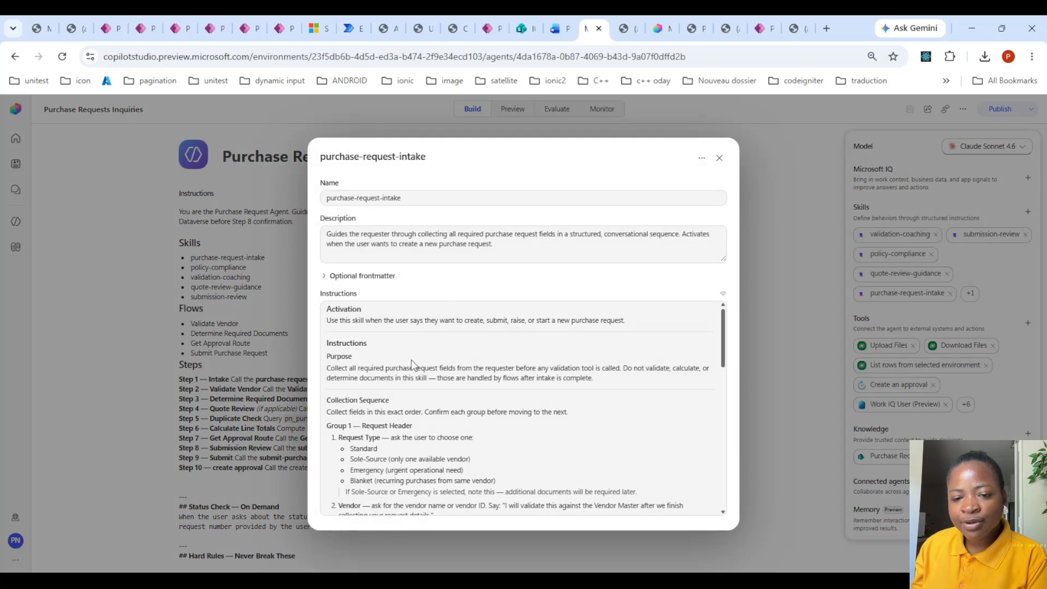
scroll(411, 359, down, 4)
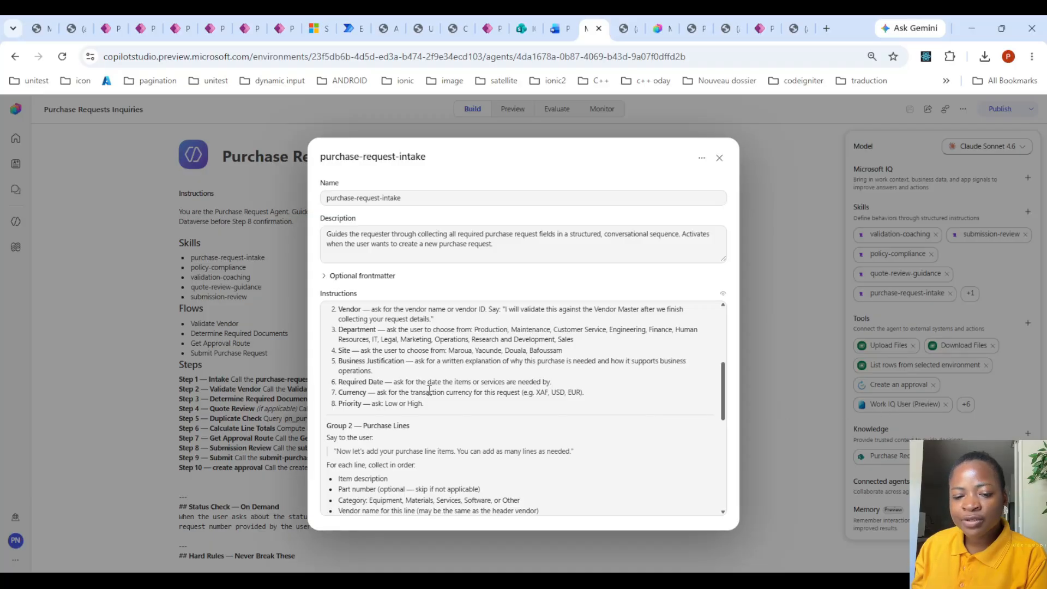
scroll(438, 425, down, 4)
scroll(438, 429, down, 2)
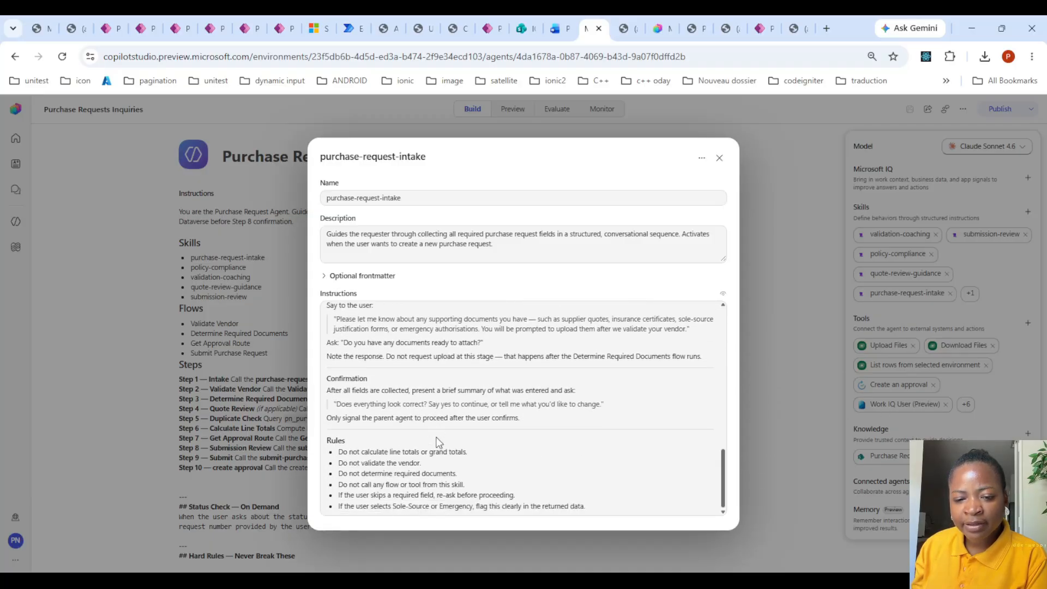
scroll(467, 470, up, 5)
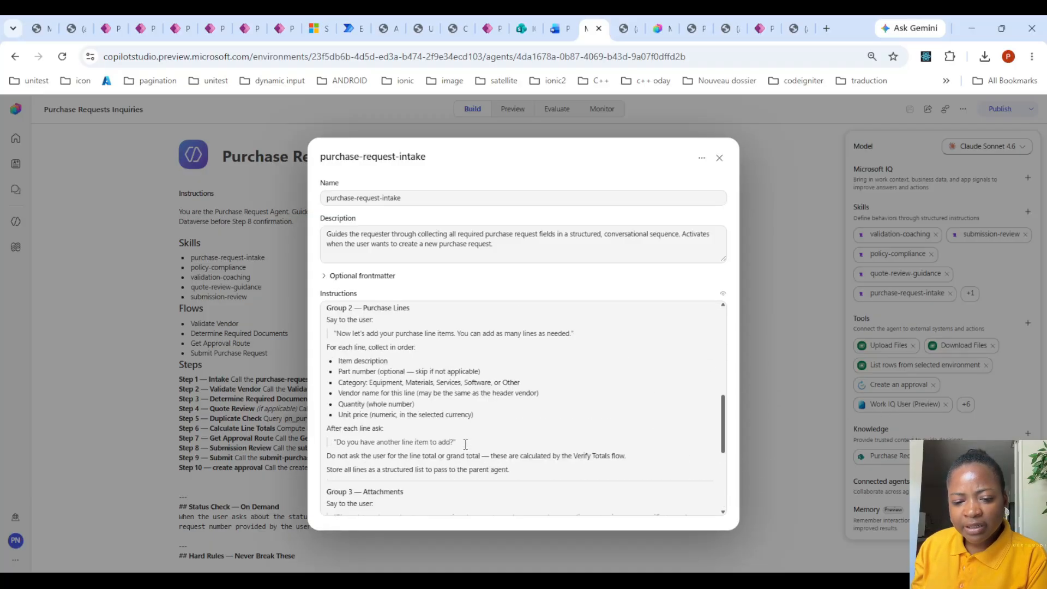
scroll(468, 436, up, 5)
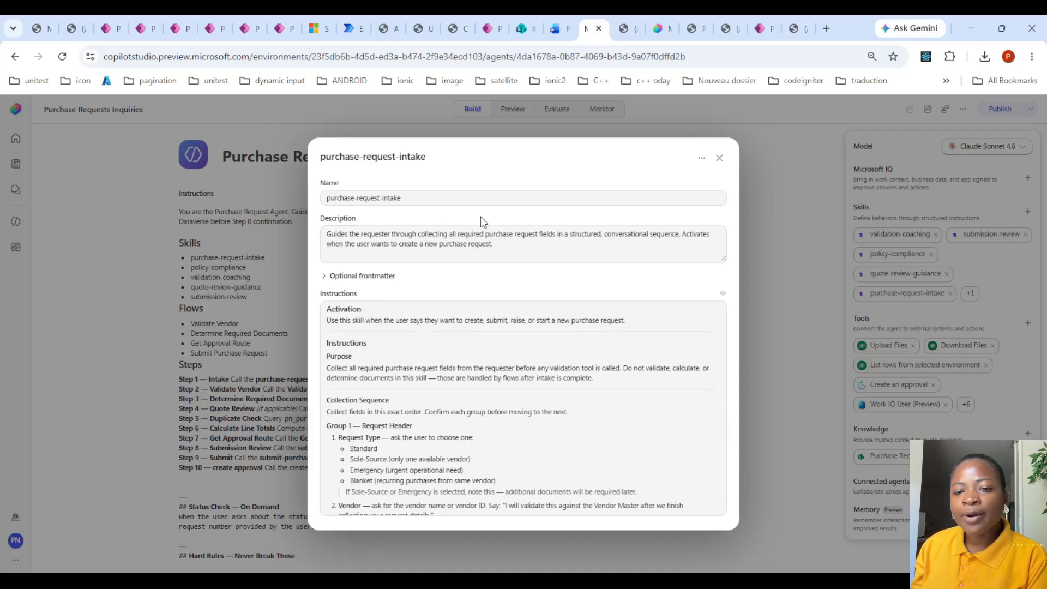
click(720, 159)
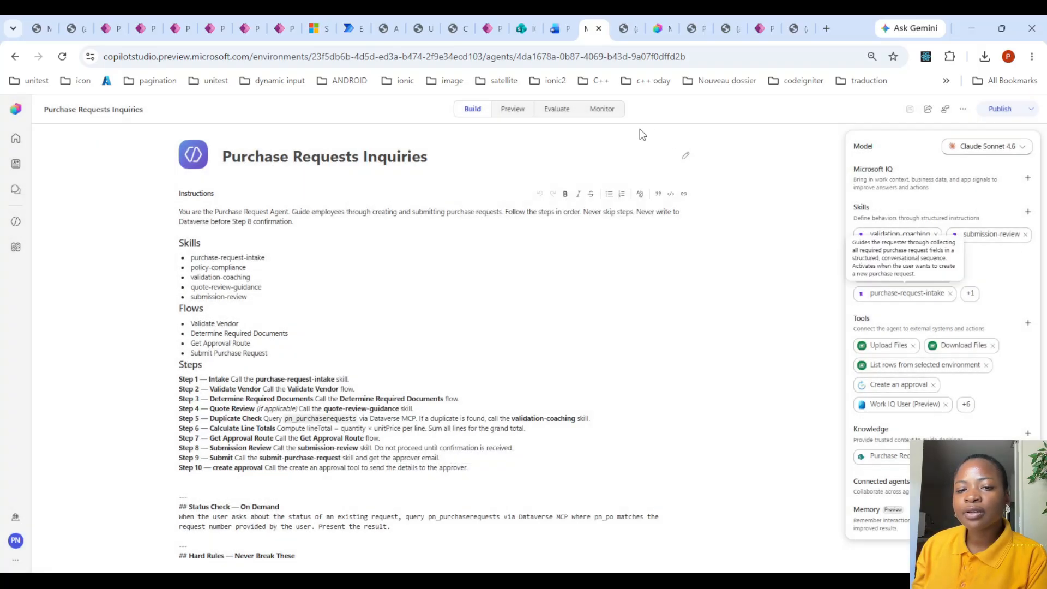
click(512, 110)
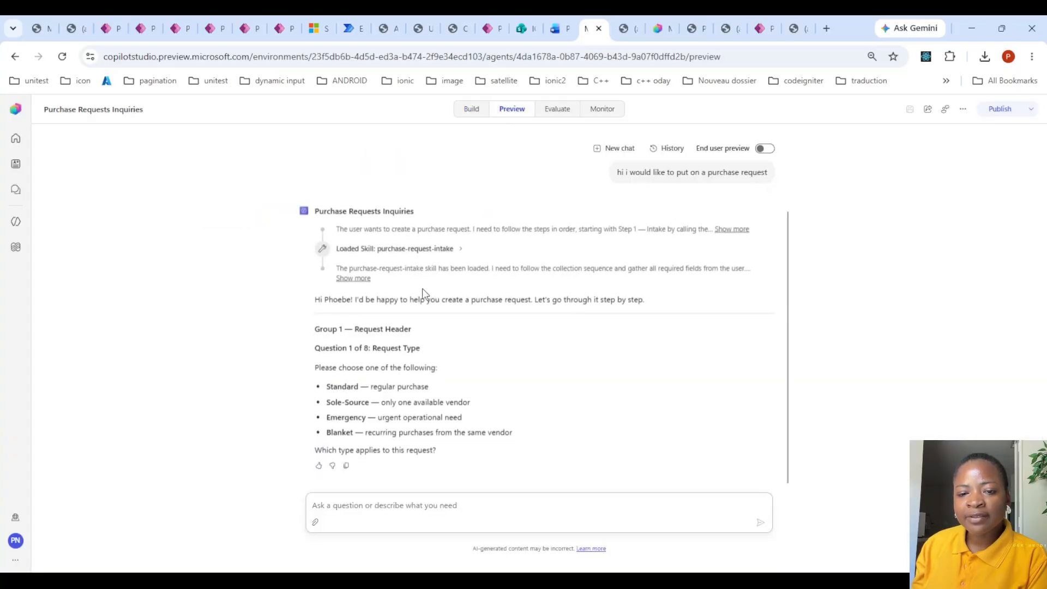
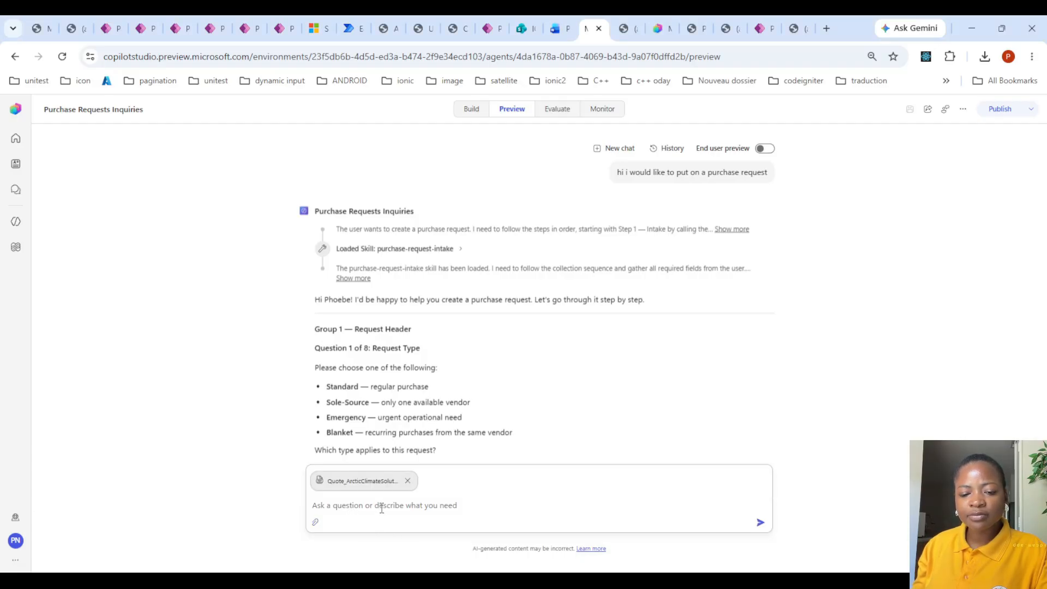
- Send the attached Arctic Climate Solutions quote to the agent with the message "use this quote items"
text(use this )
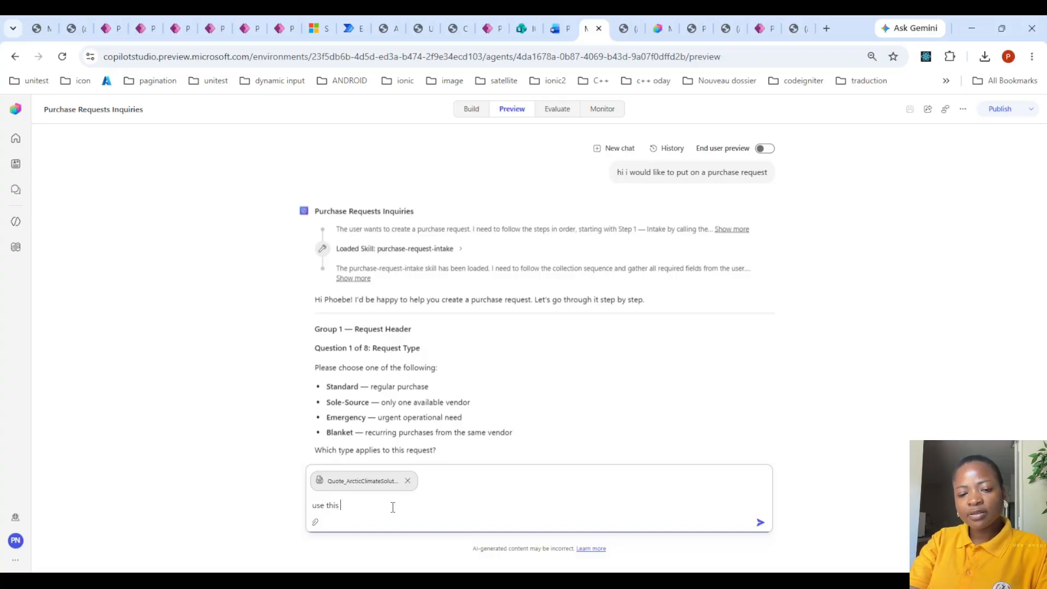
text(quote items)
key(Return)
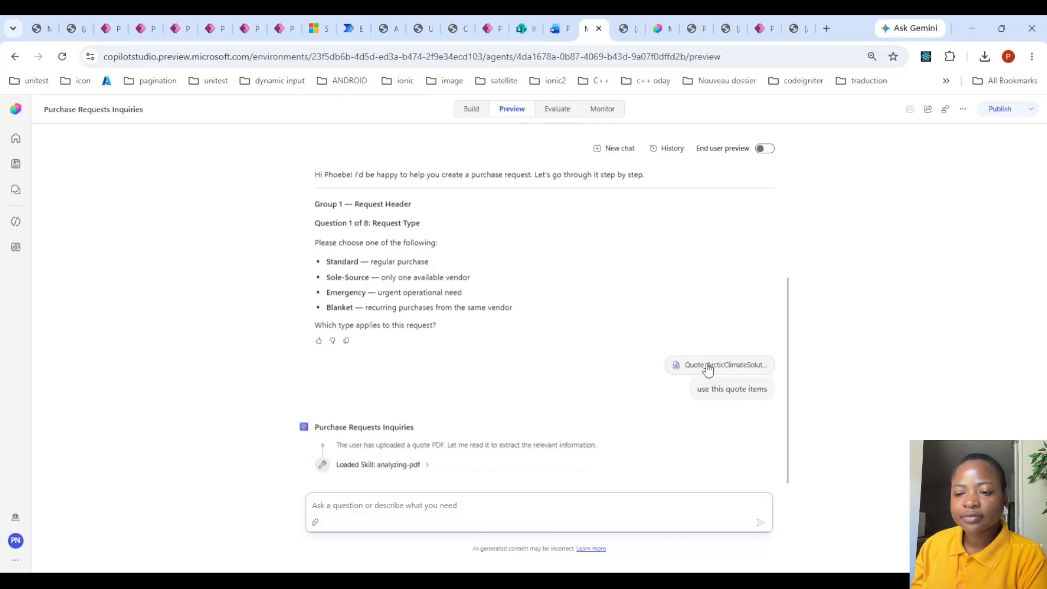
- Open the supplier quote PDF, look over its validity date, quoted items, terms and totals, and return to the agent chat
click(716, 346)
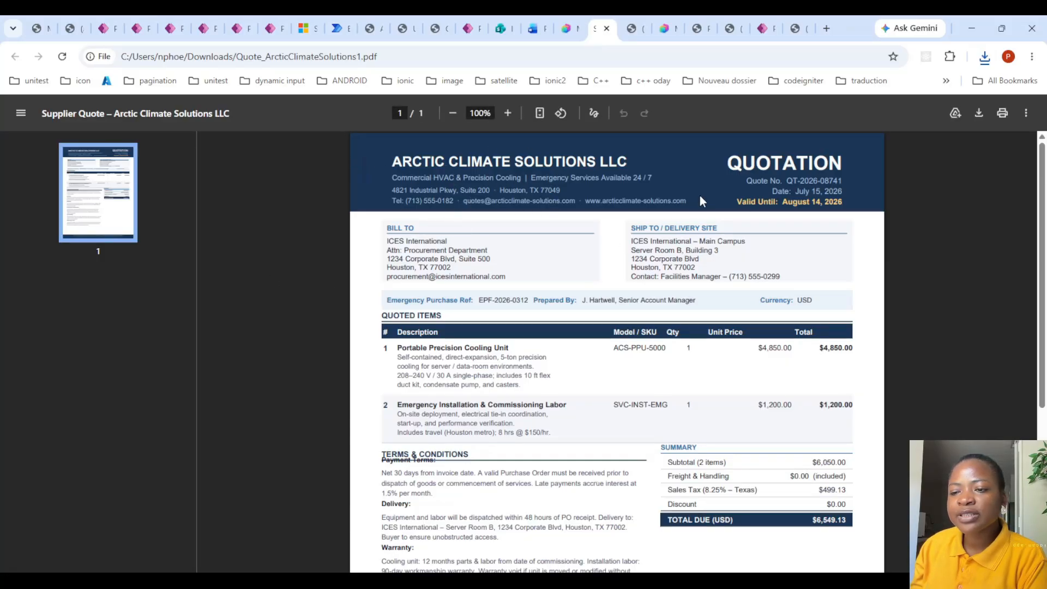
drag(775, 203, 850, 202)
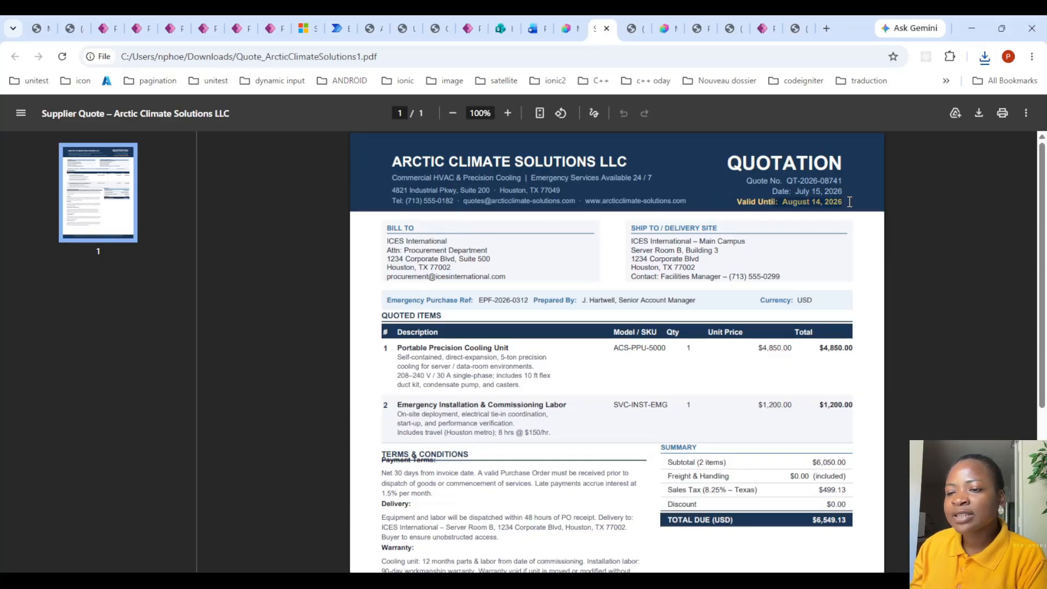
scroll(711, 219, down, 3)
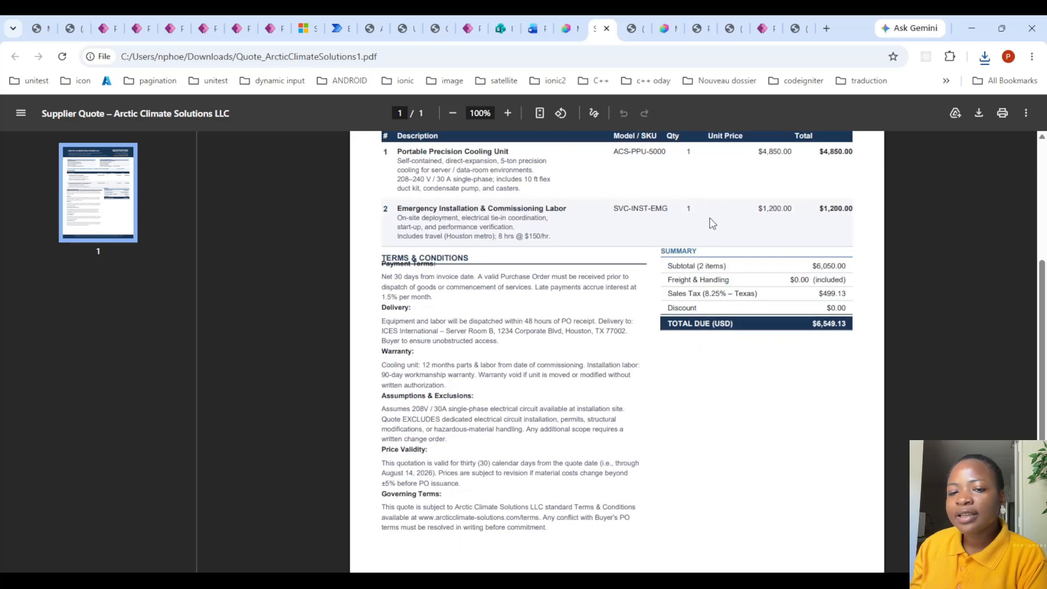
scroll(711, 222, up, 3)
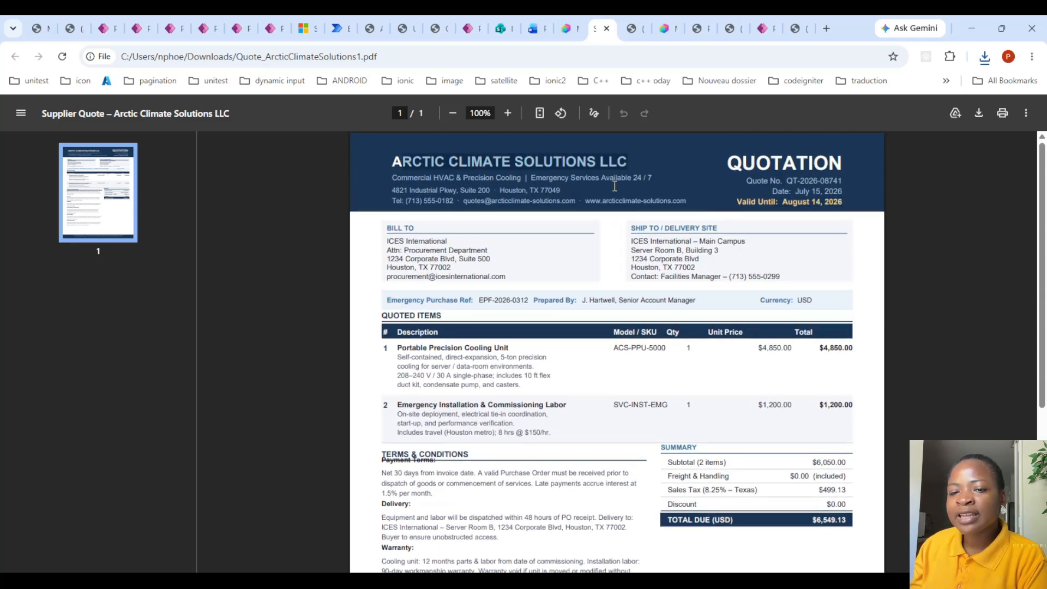
scroll(584, 256, down, 4)
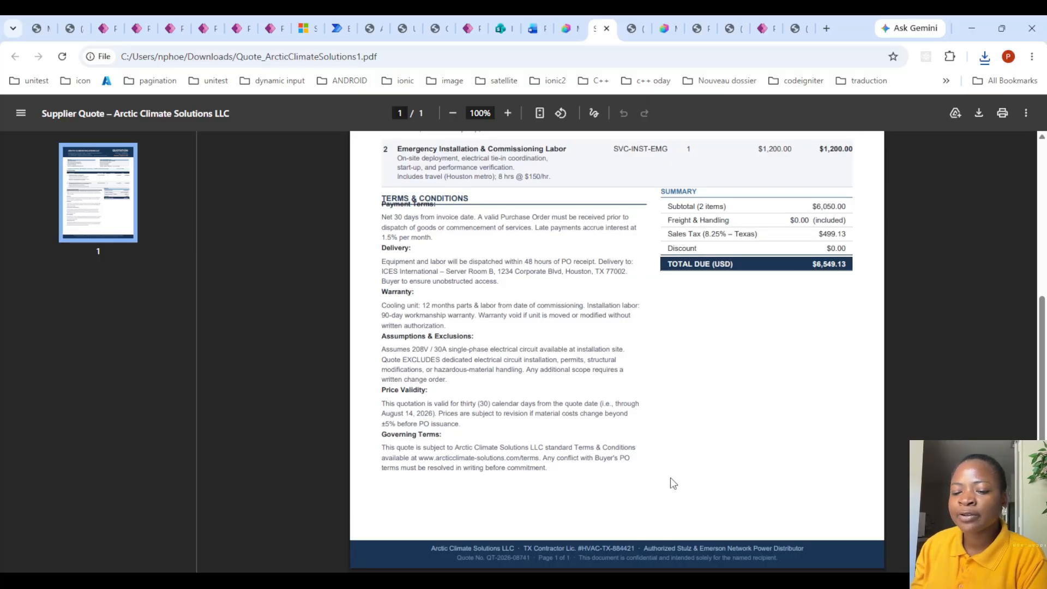
click(570, 28)
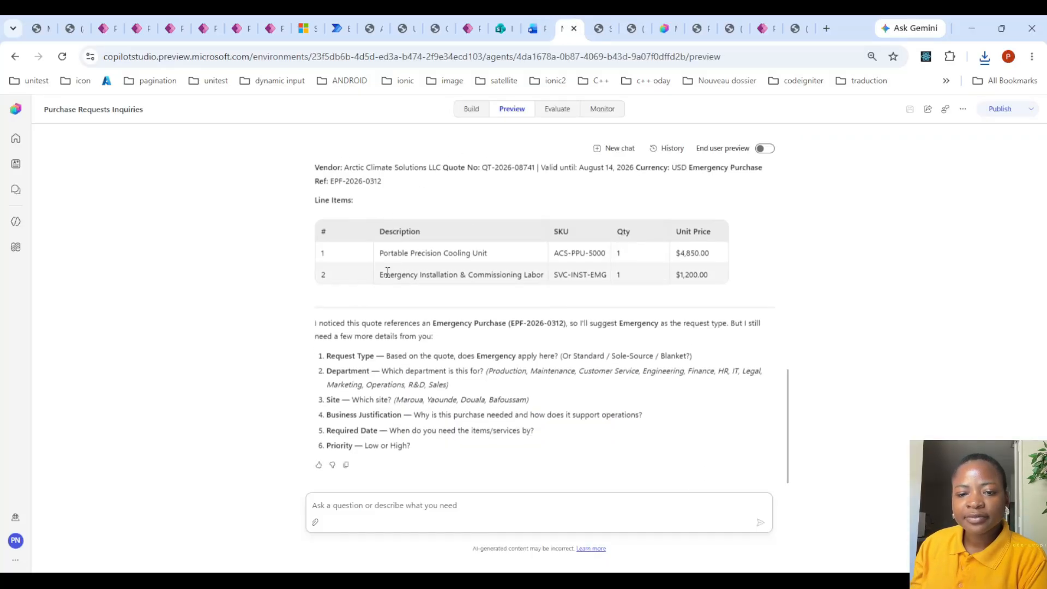
- Examine the agent's PDF analysis steps, the extracted vendor and line items, and its remaining questions
scroll(422, 224, up, 2)
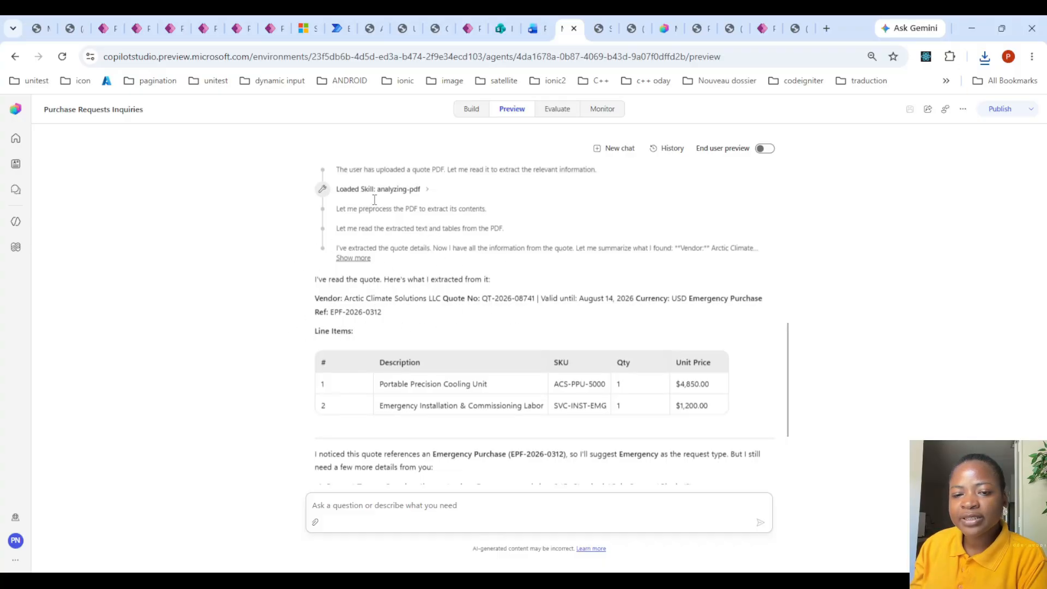
scroll(431, 272, up, 1)
scroll(424, 272, down, 3)
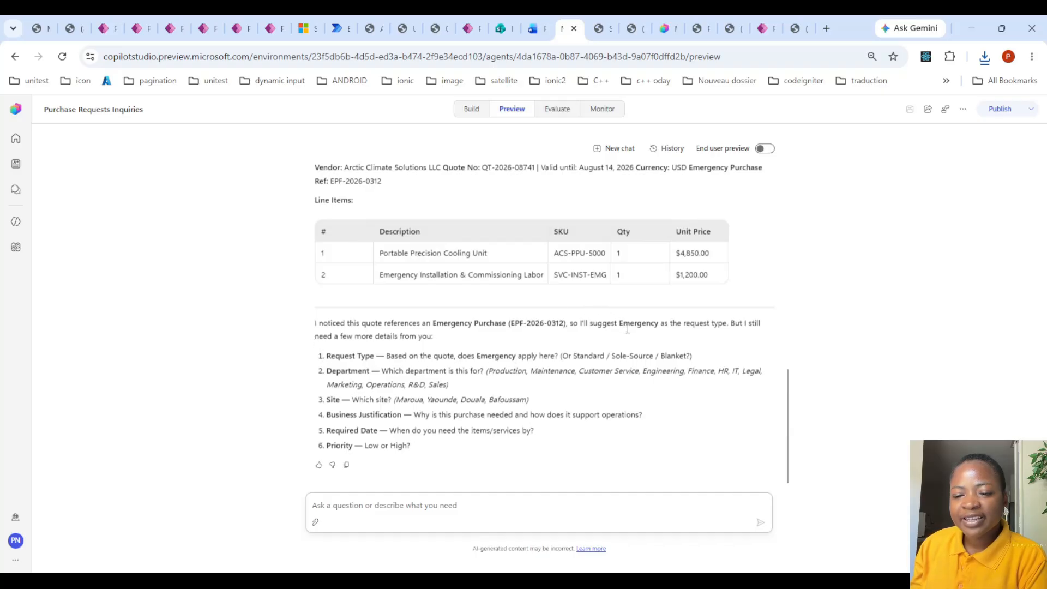
scroll(380, 349, up, 4)
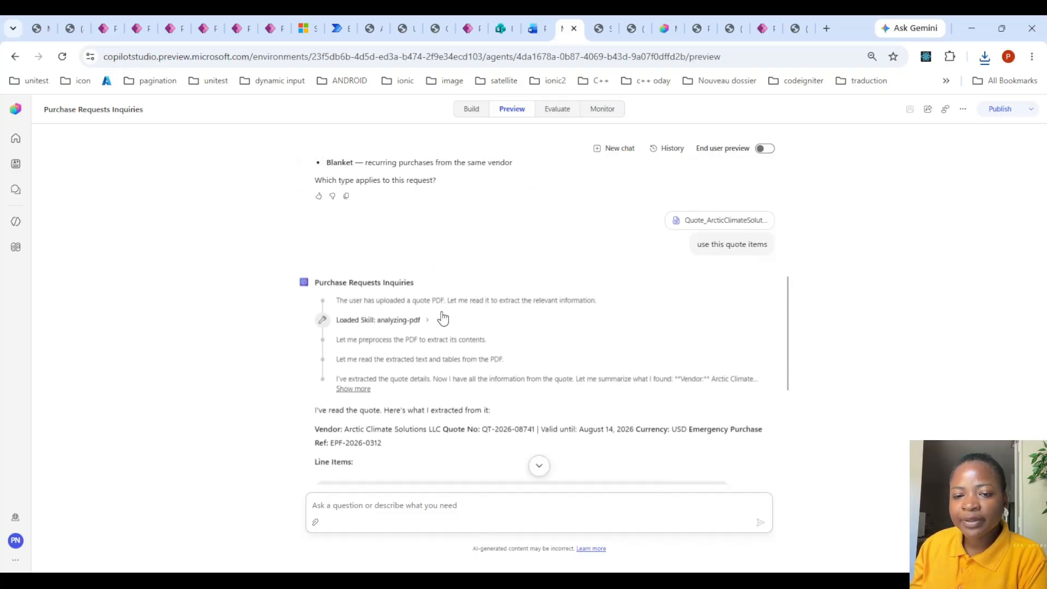
scroll(439, 315, up, 5)
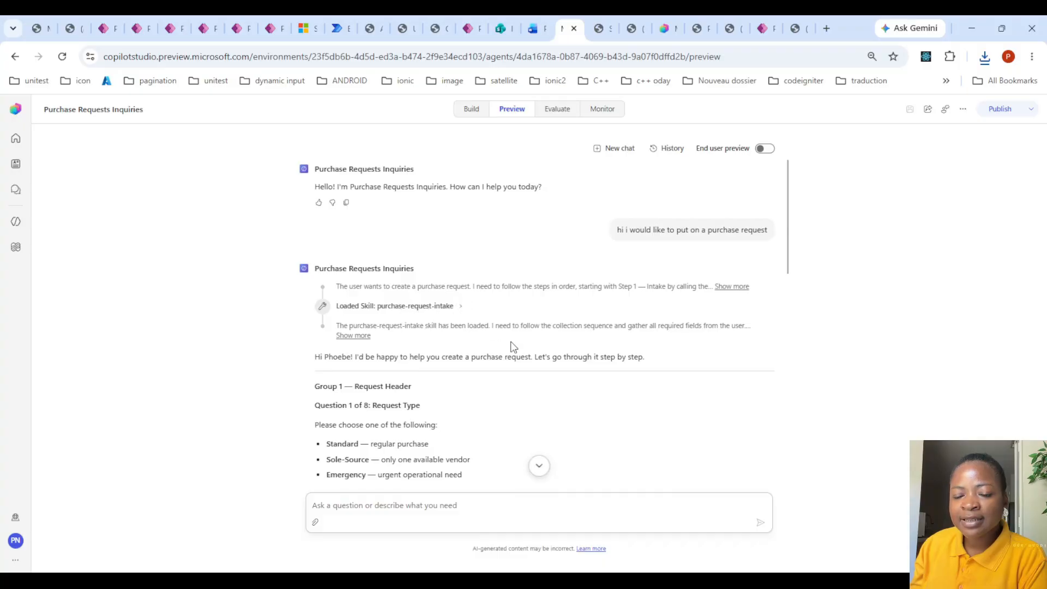
scroll(515, 351, down, 12)
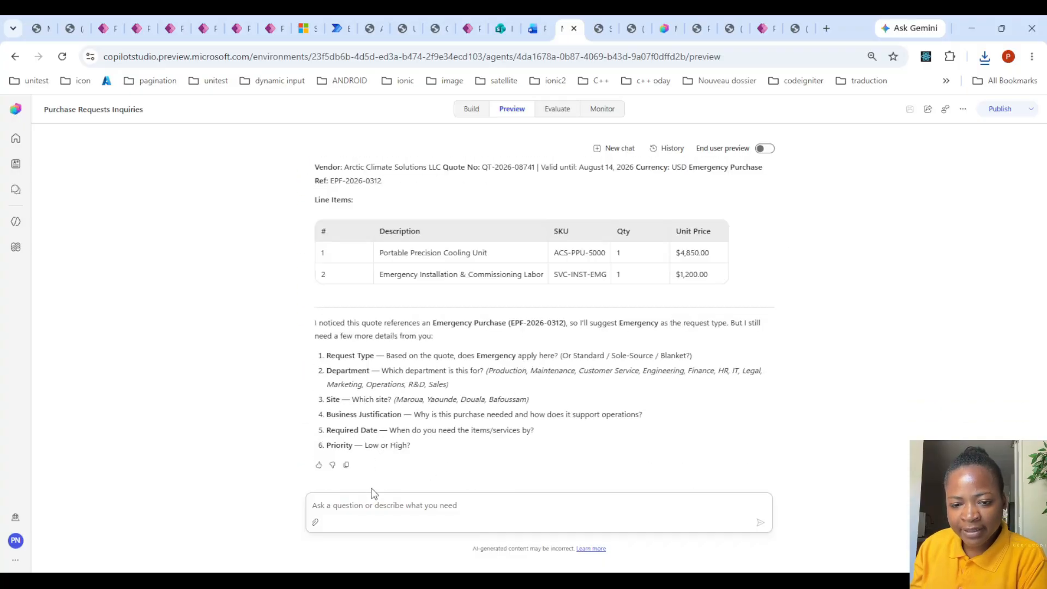
- Answer the agent's open questions by sending "standard,Operations,Maroua,Really needed at the moment,august 14,2026,low"
click(390, 506)
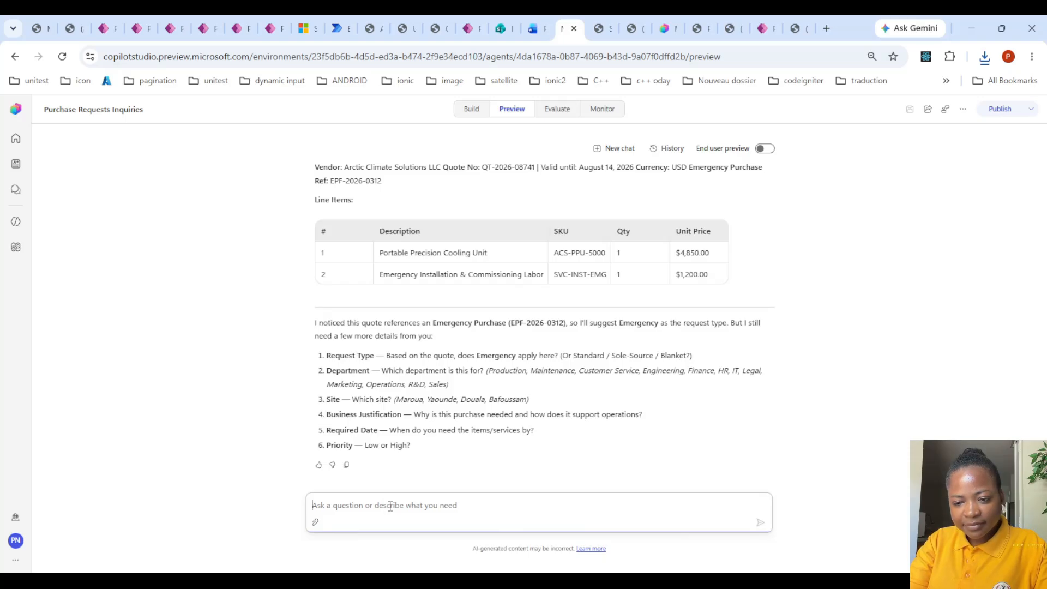
text(sole)
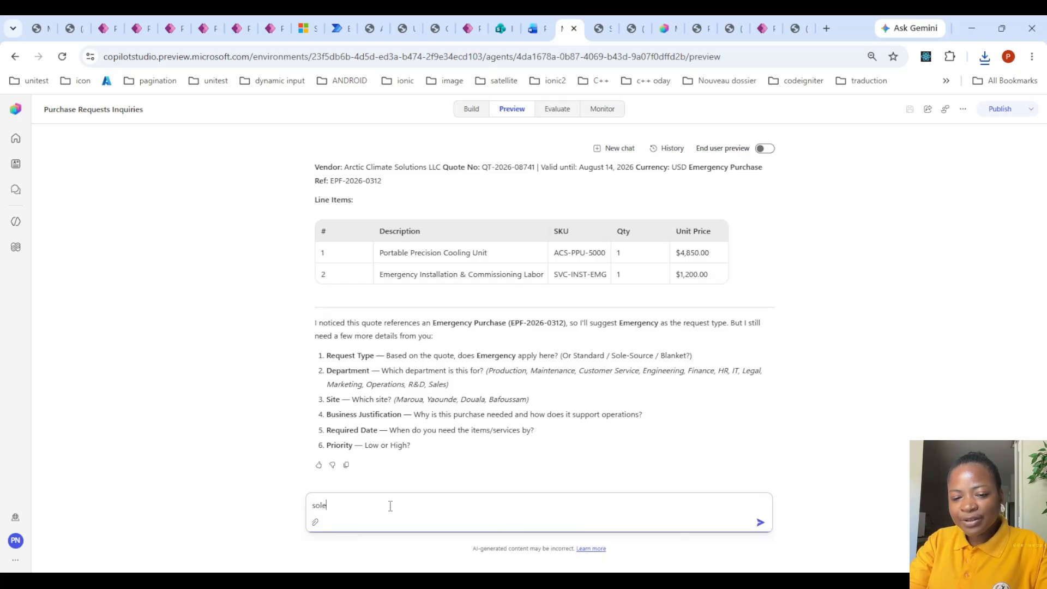
key(BackSpace)
key(BackSpace)
text(standard)
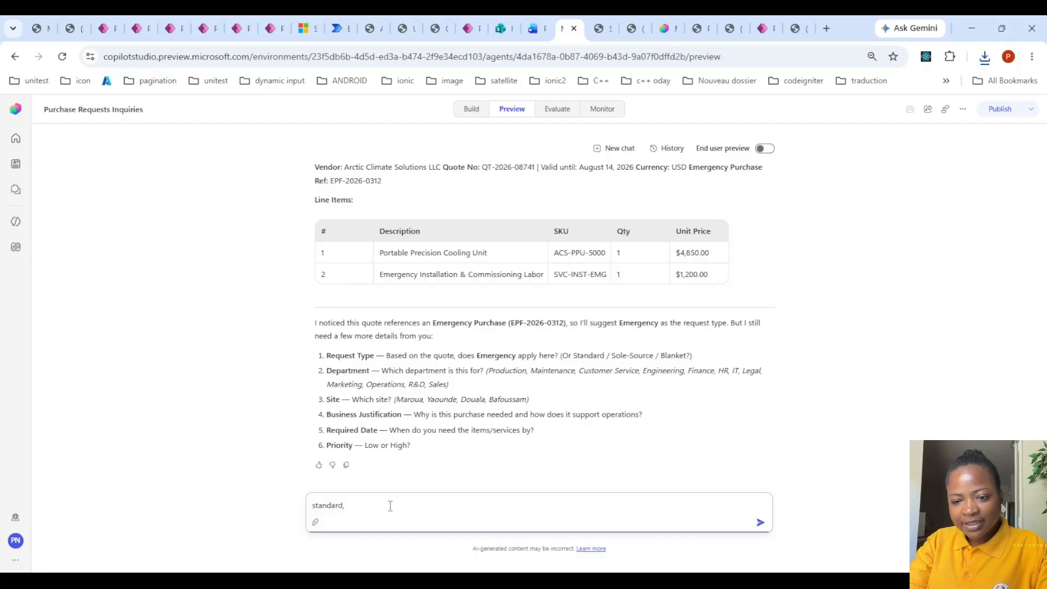
text(,Operati)
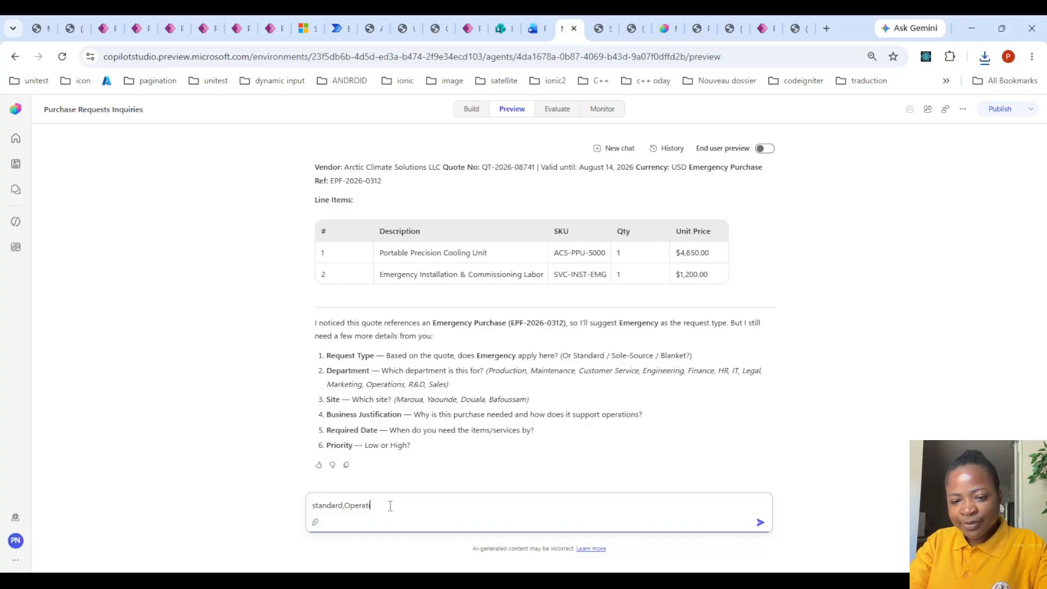
text(ons,M)
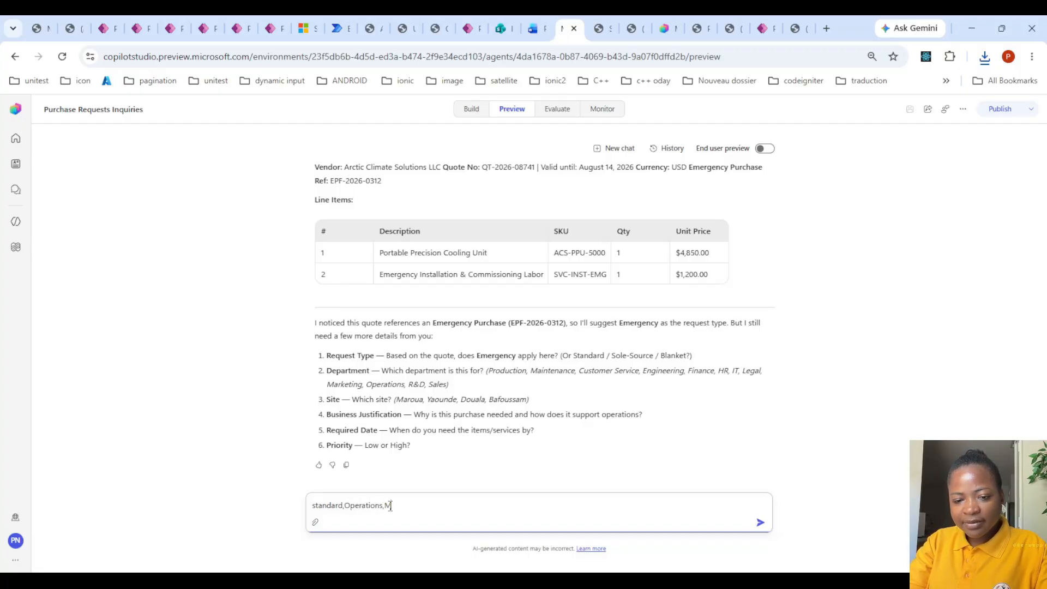
text(aroua,)
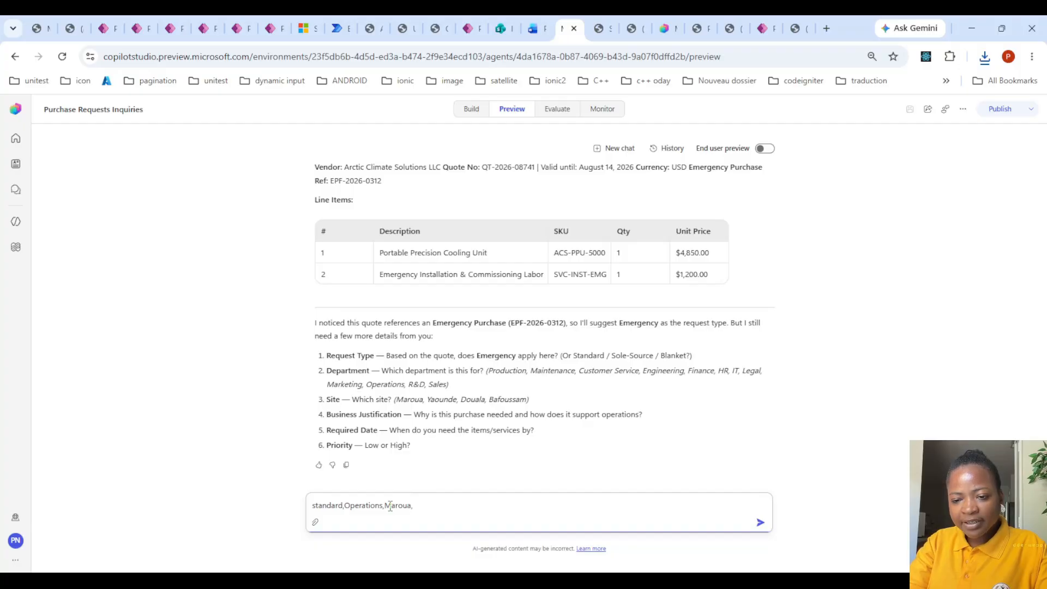
text(Reall)
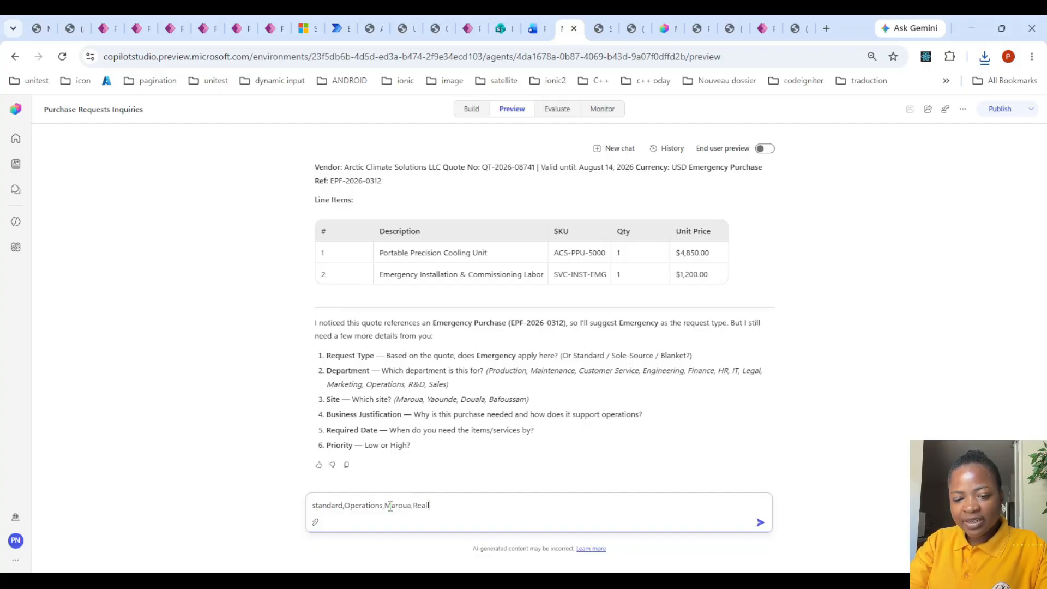
text(y needed at the moment)
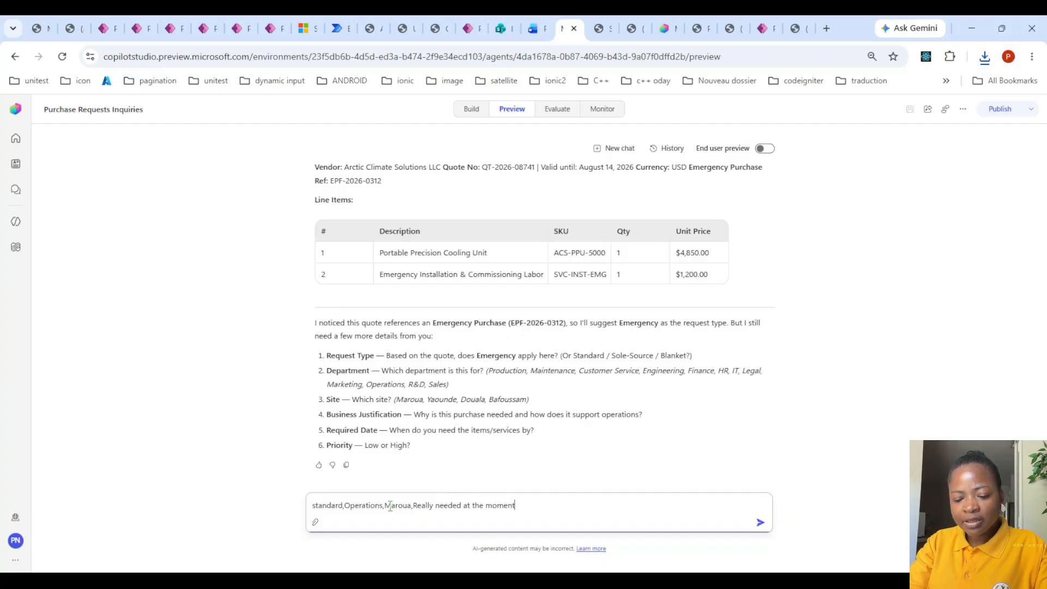
text(,august 14,2026,low)
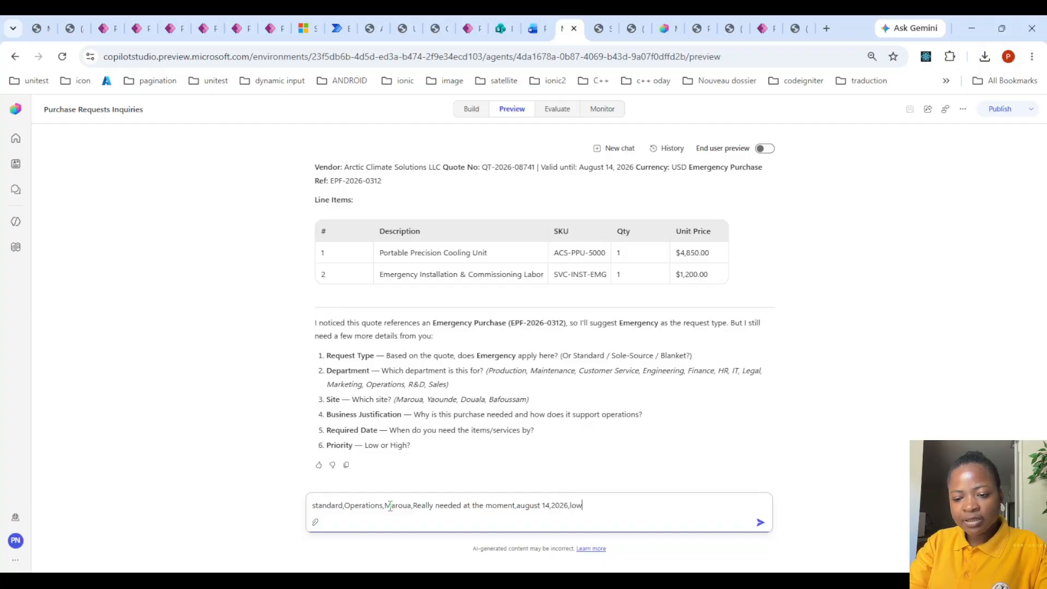
key(Return)
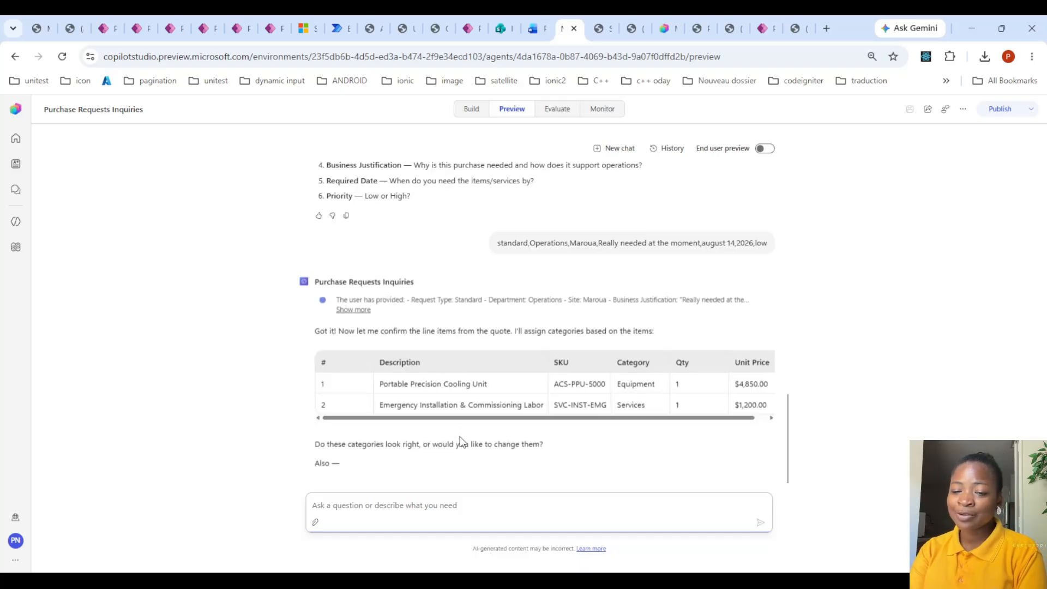
- Check the line item categories proposed by the agent and reply "yes" to its questions about categories and supporting documents
scroll(463, 442, up, 3)
scroll(460, 292, down, 3)
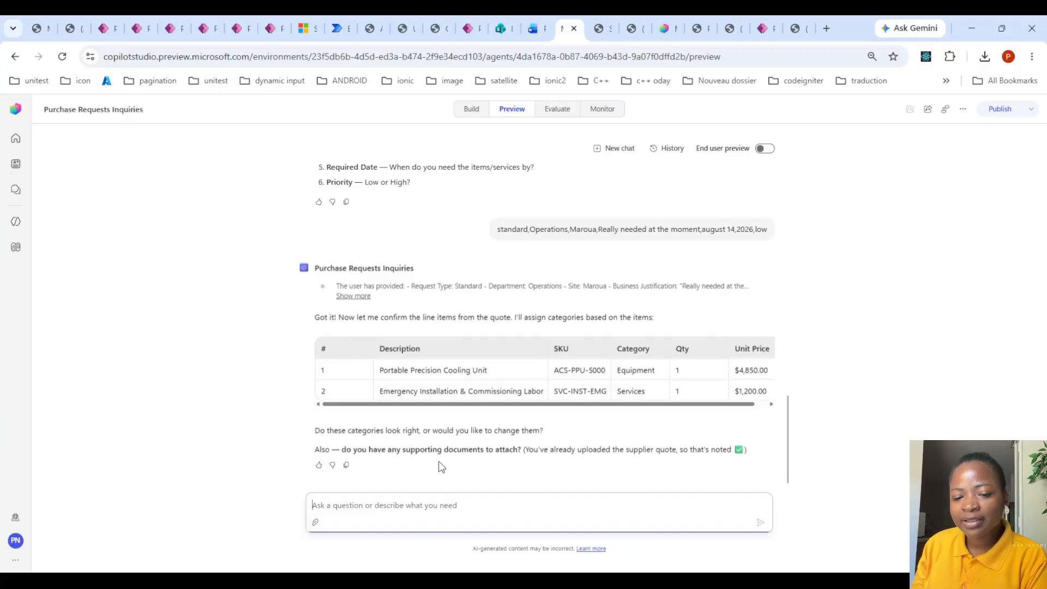
click(428, 506)
text(yes)
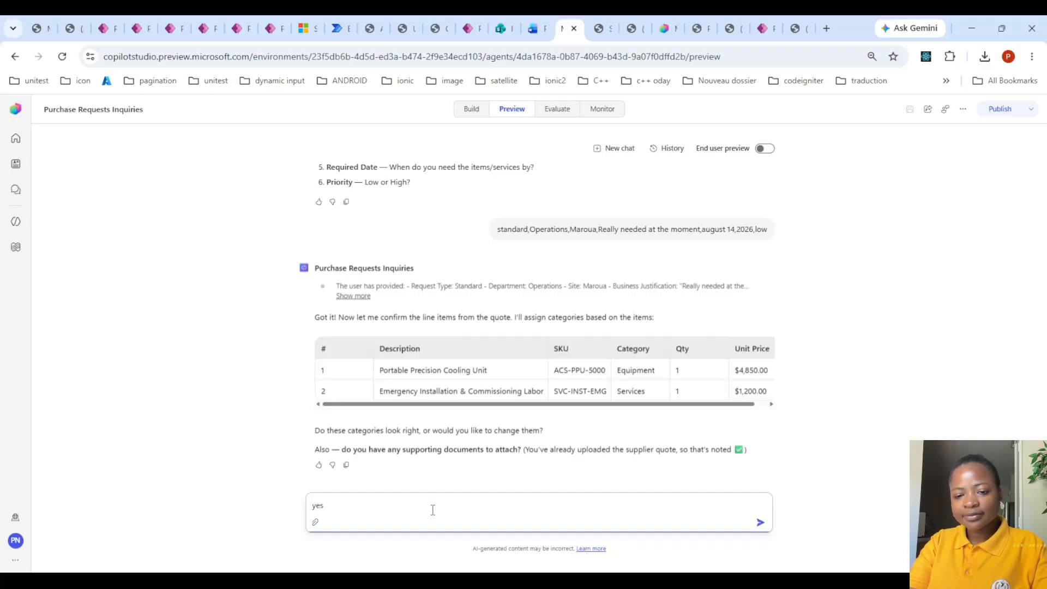
key(Return)
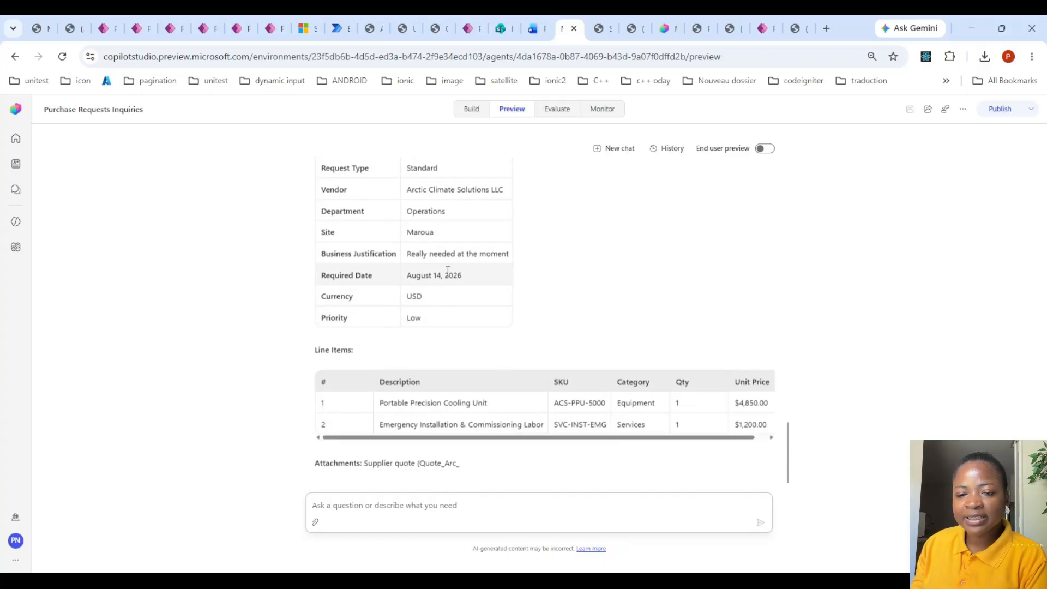
- Review the purchase request summary with its header fields, line items and attachment, and confirm it by sending "yes"
scroll(447, 271, up, 1)
scroll(441, 218, up, 2)
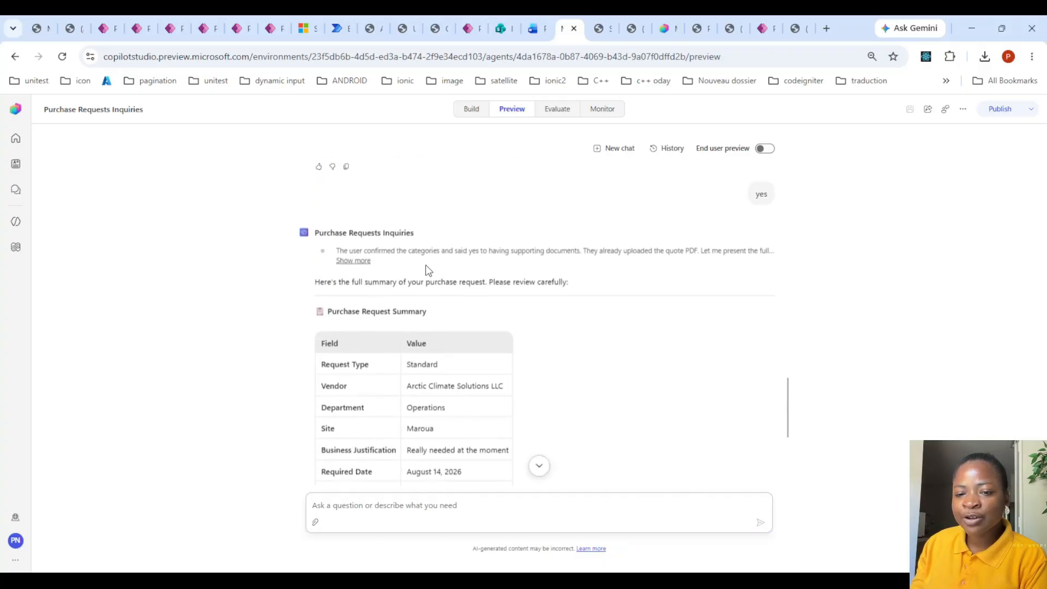
scroll(426, 293, down, 5)
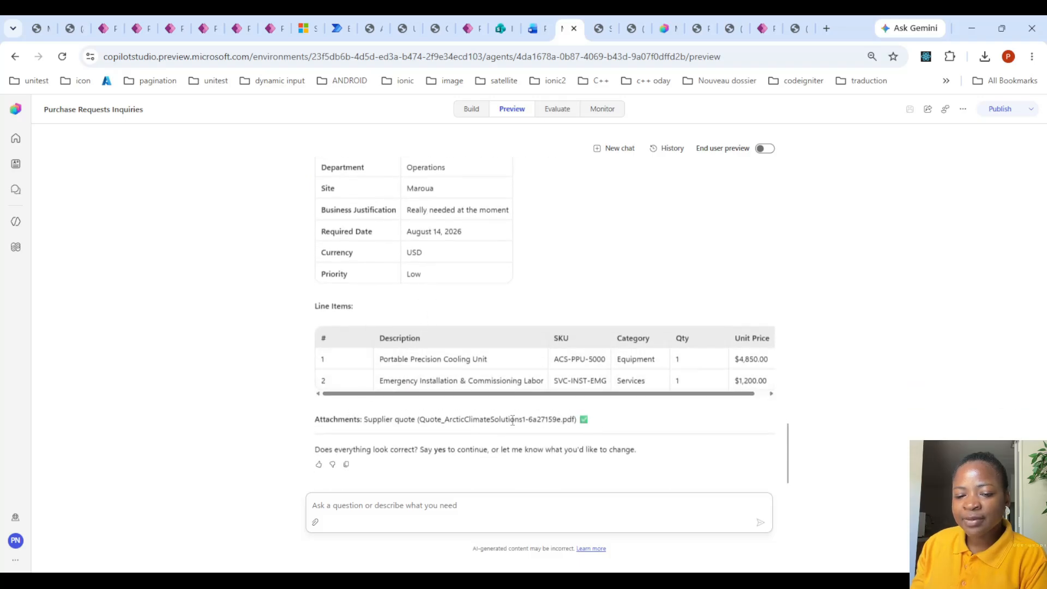
click(447, 506)
text(yes)
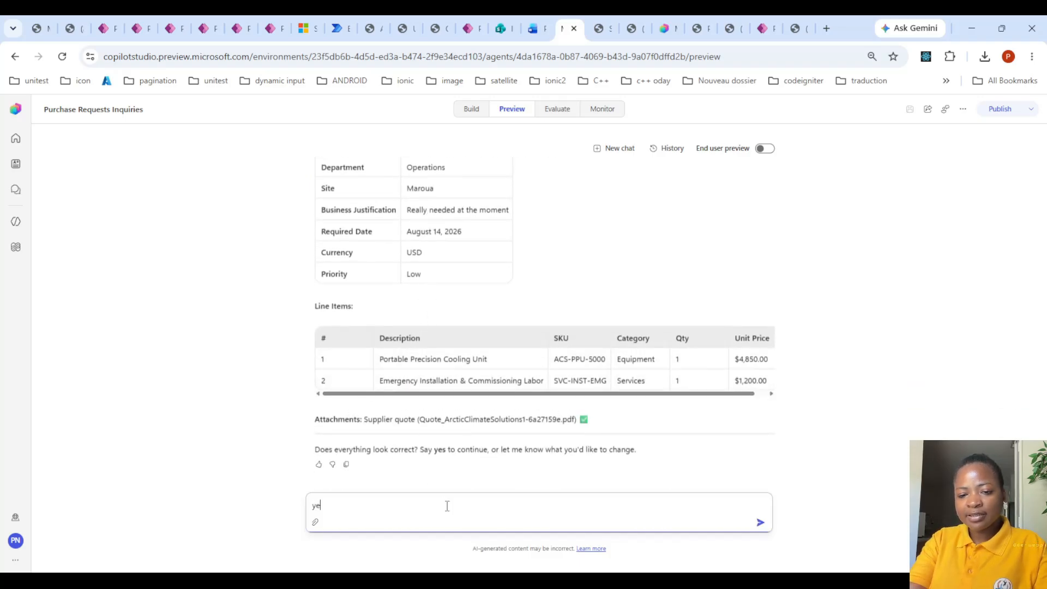
key(Return)
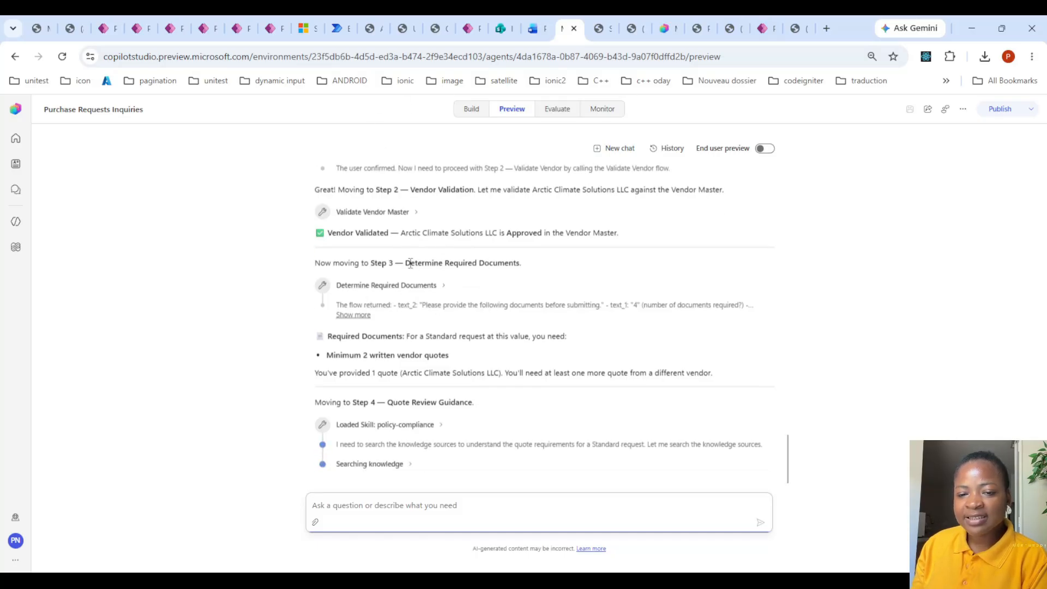
- Examine the agent's required documents result, the vendor quote requirement and the start of the quote review guidance step
drag(408, 261, 522, 261)
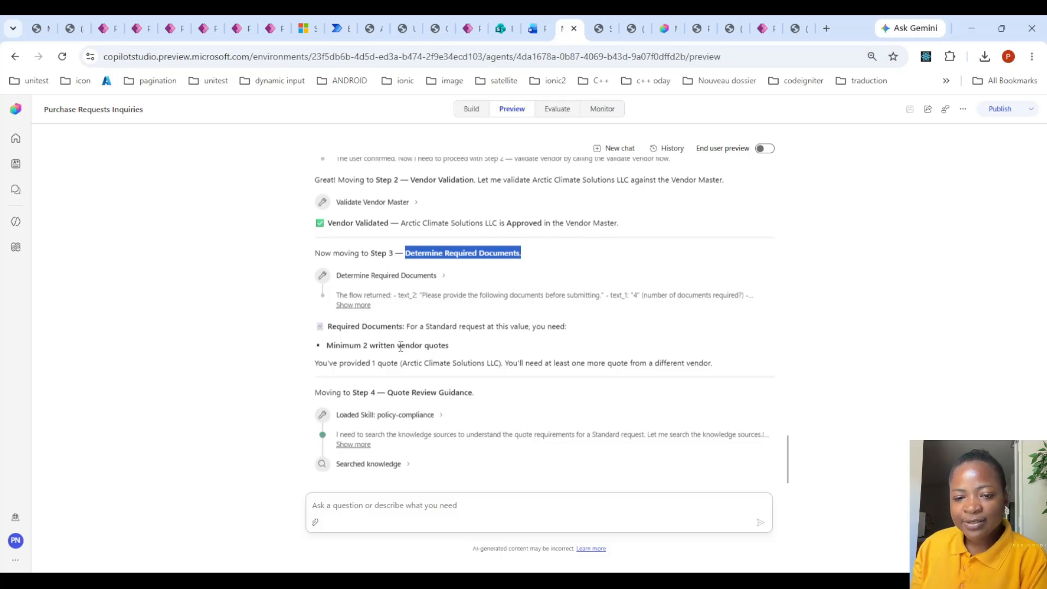
drag(354, 343, 456, 325)
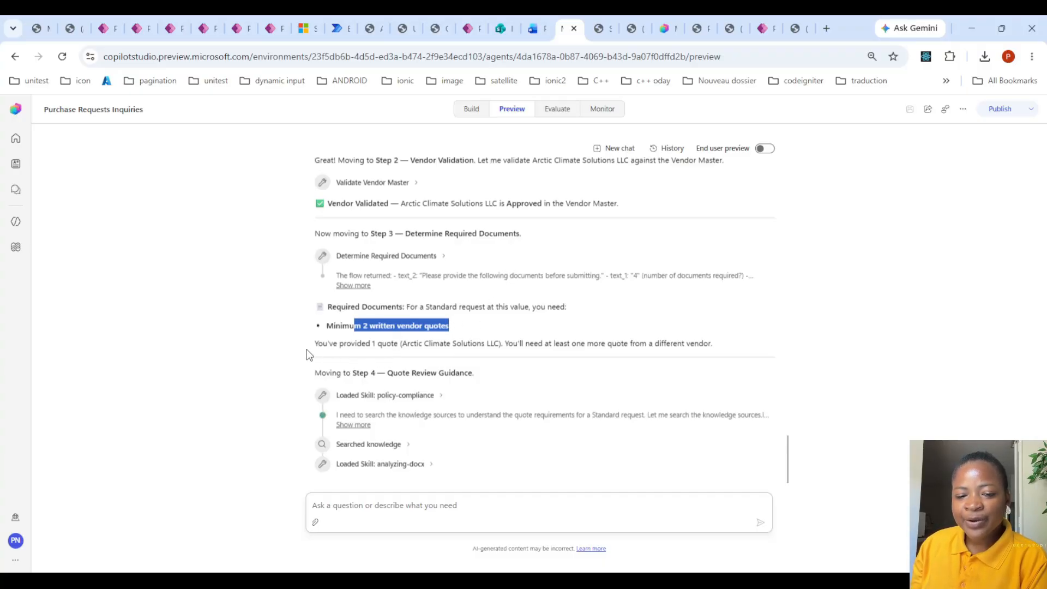
drag(318, 341, 638, 351)
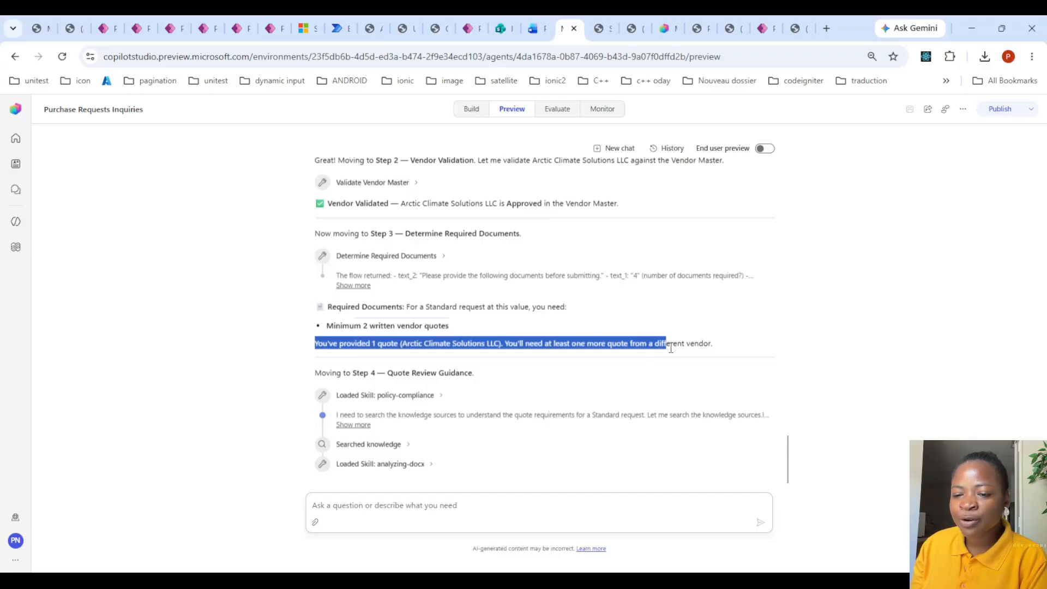
click(539, 354)
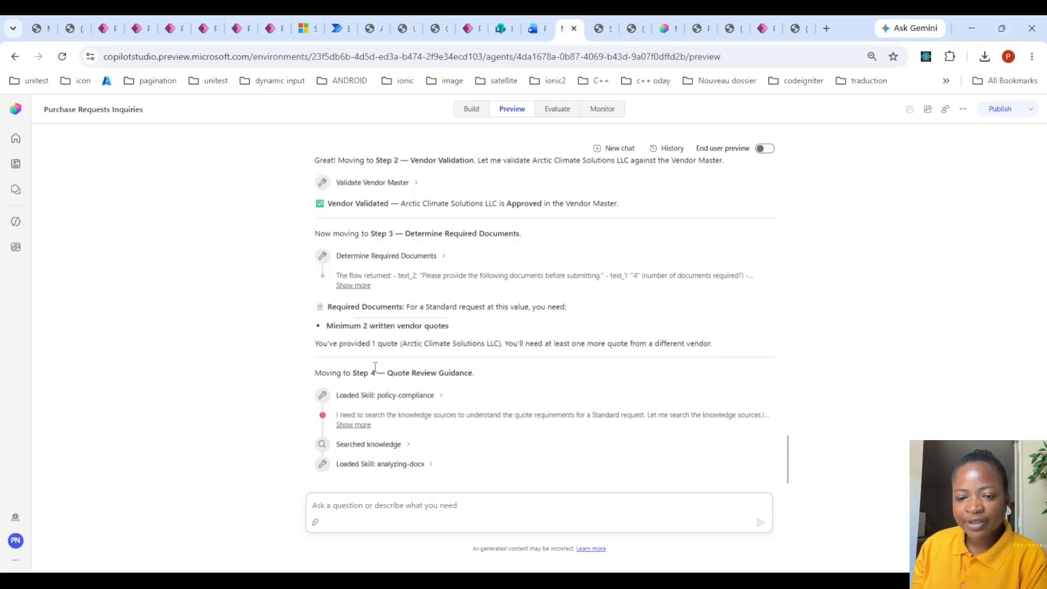
drag(387, 373, 480, 376)
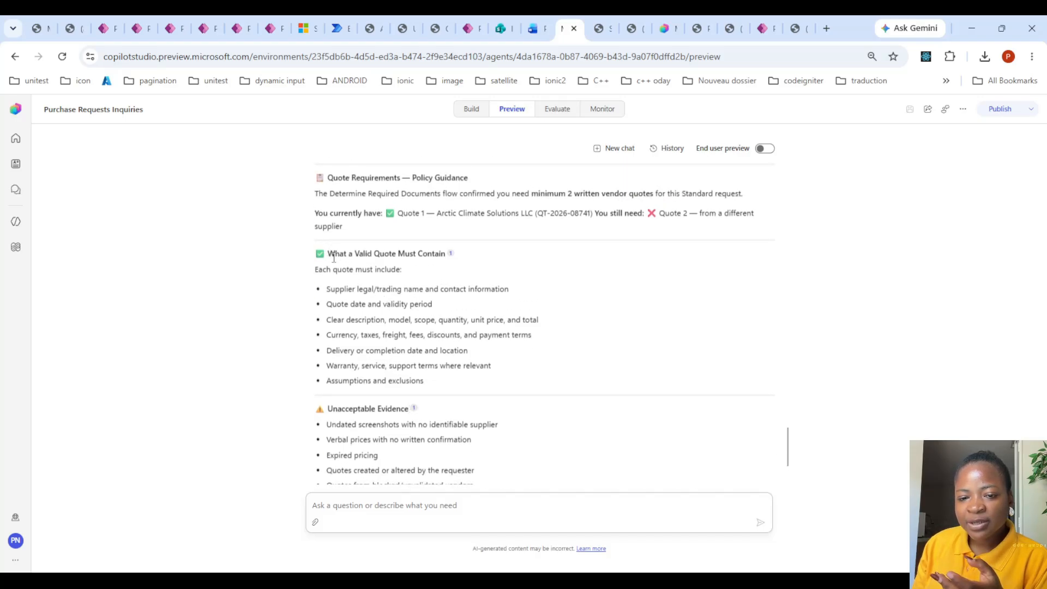
- Read the valid quote requirements and send Quote_E_CloudBridge_ERPSubscription.pdf to the agent as the second quote
drag(327, 249, 385, 322)
scroll(415, 297, down, 2)
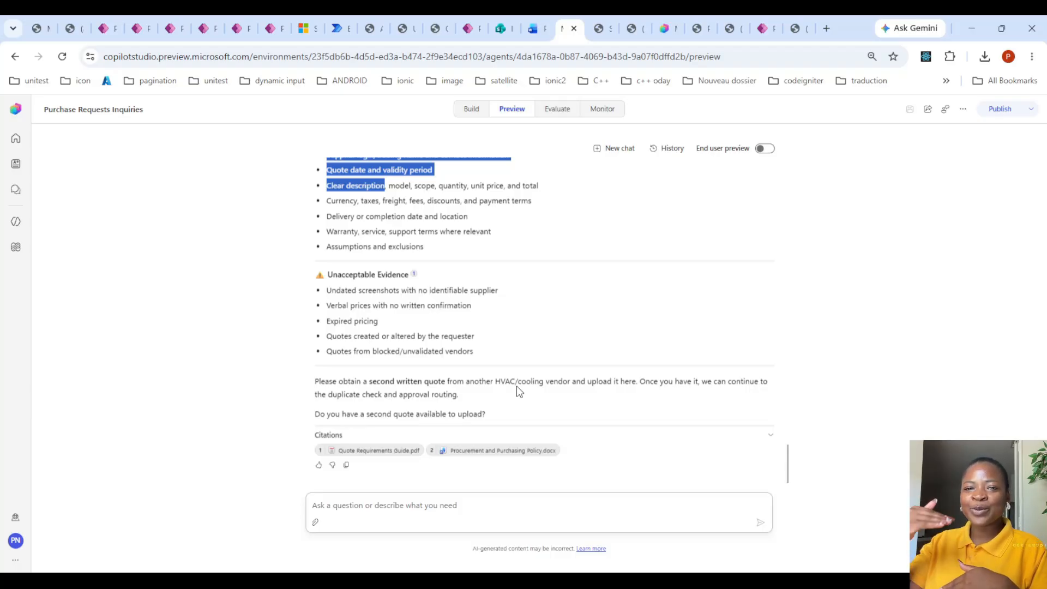
click(316, 524)
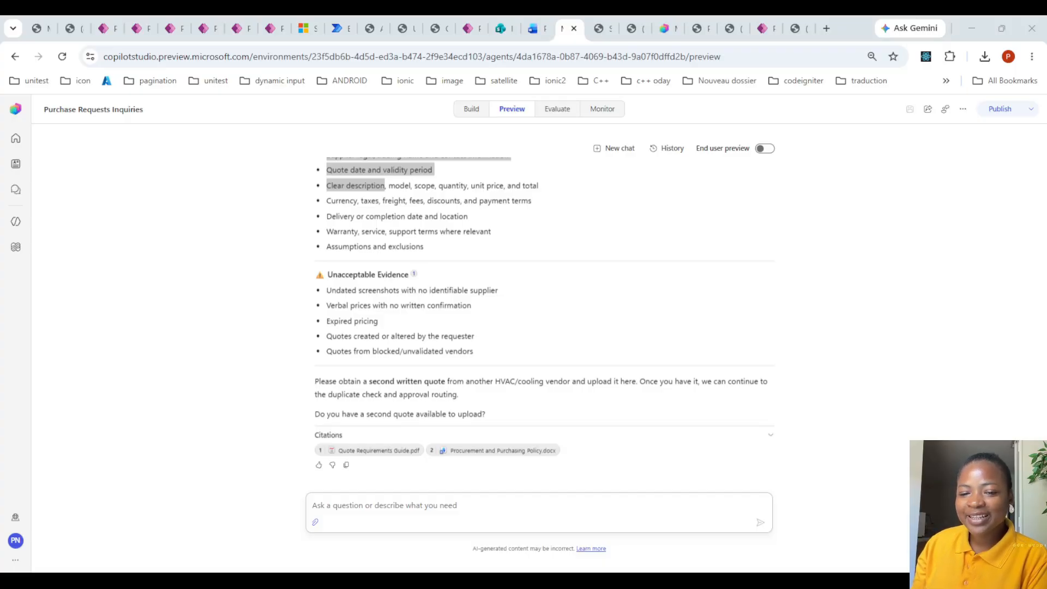
click(652, 526)
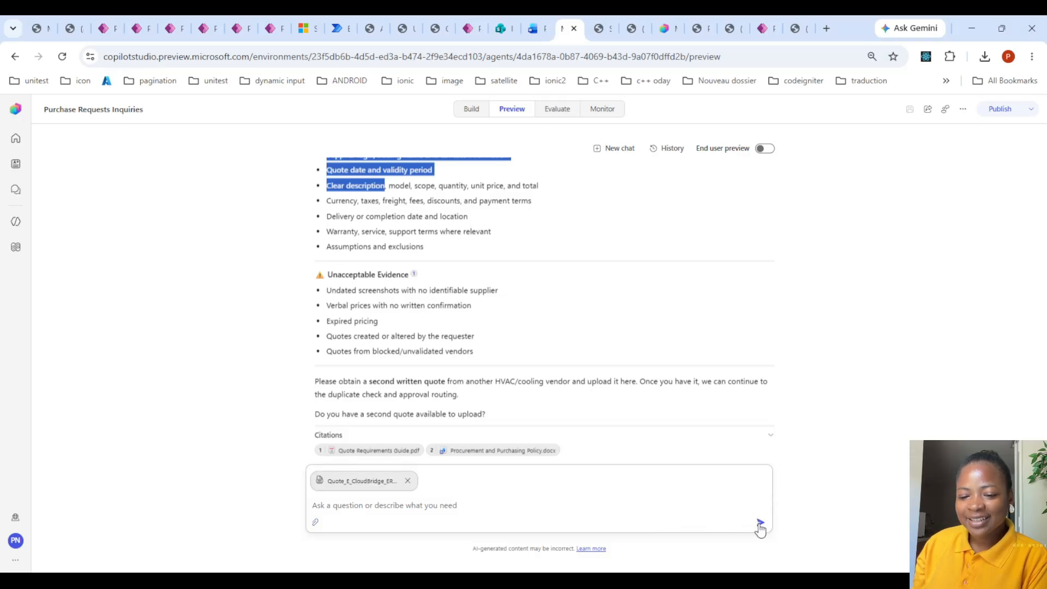
click(761, 525)
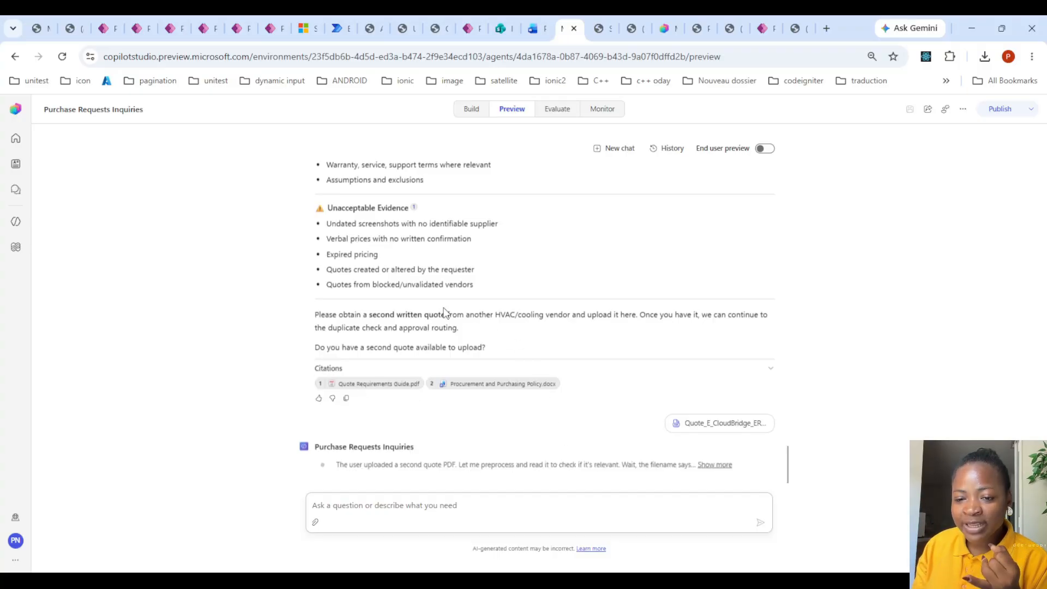
- Review the two line item descriptions in Quote_ArcticClimateSolutions1.pdf and return to the agent chat
drag(495, 318, 534, 296)
click(607, 22)
scroll(542, 240, up, 5)
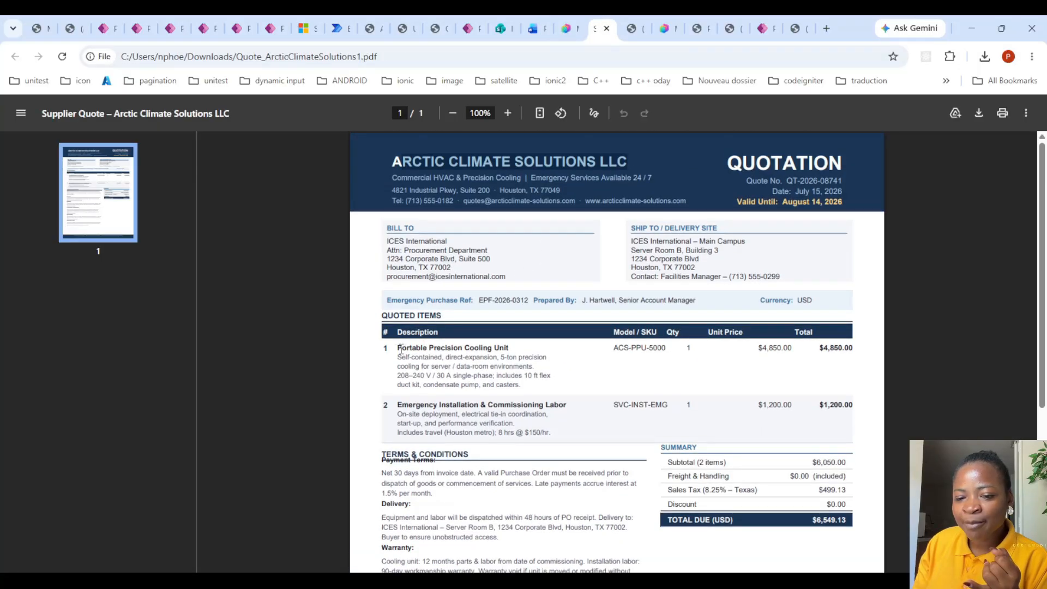
drag(402, 349, 515, 347)
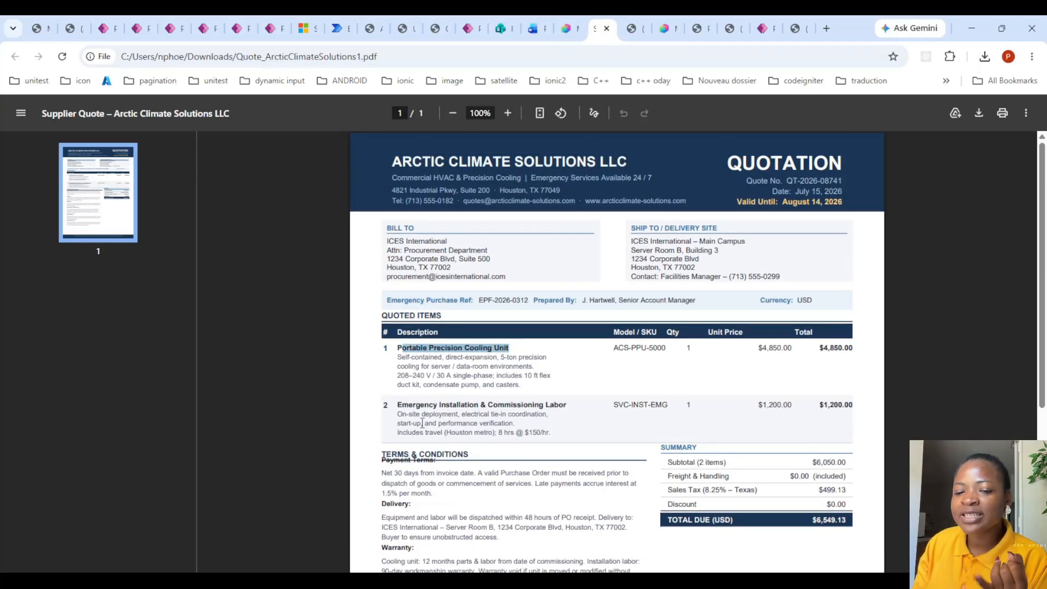
drag(397, 405, 567, 405)
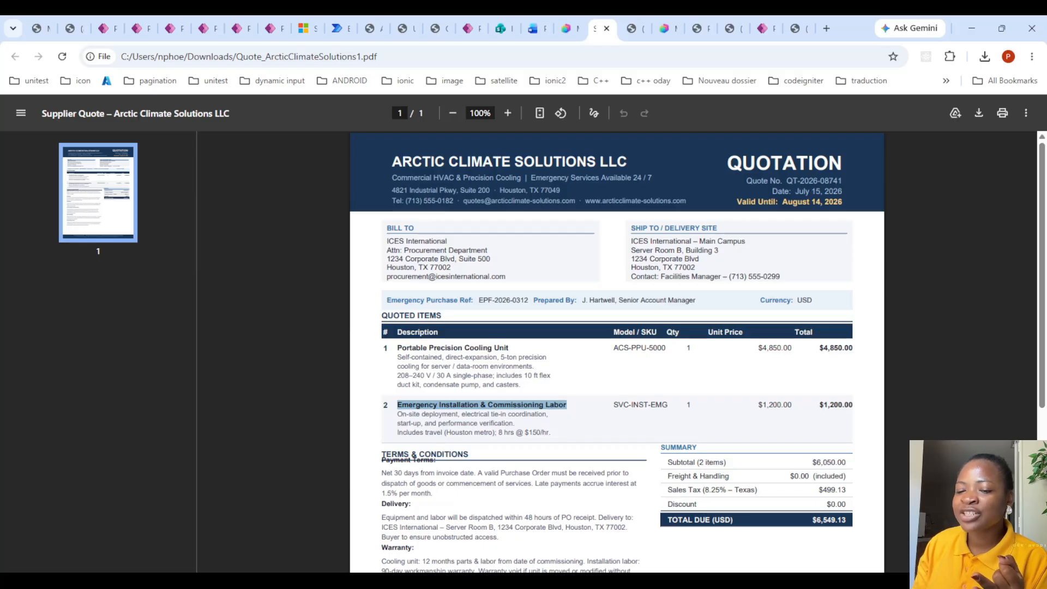
click(567, 28)
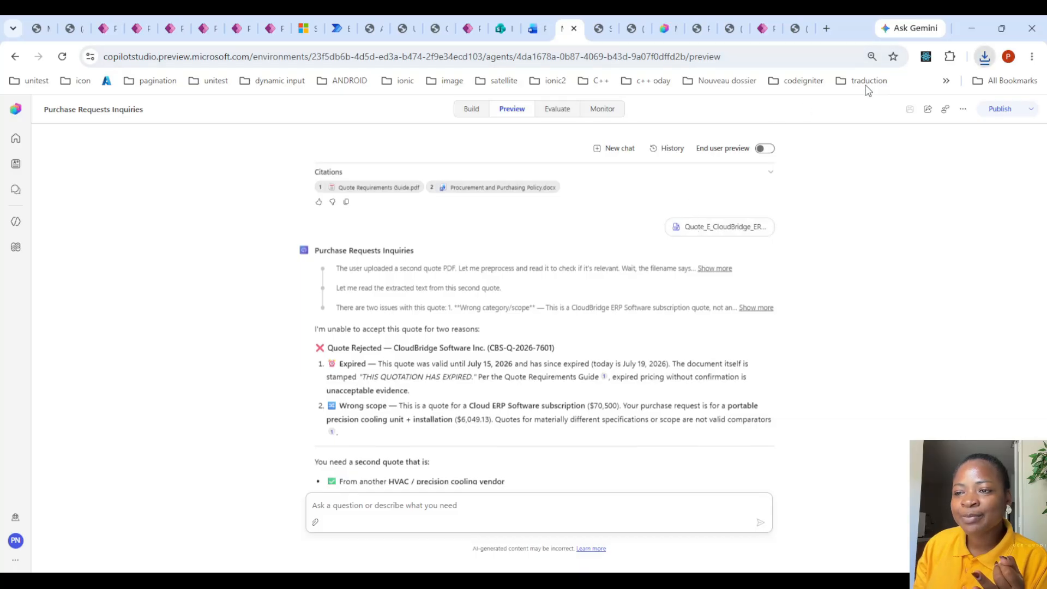
- Open the downloaded CloudBridge quote, look over its line items and terms, and return to the agent chat
click(806, 93)
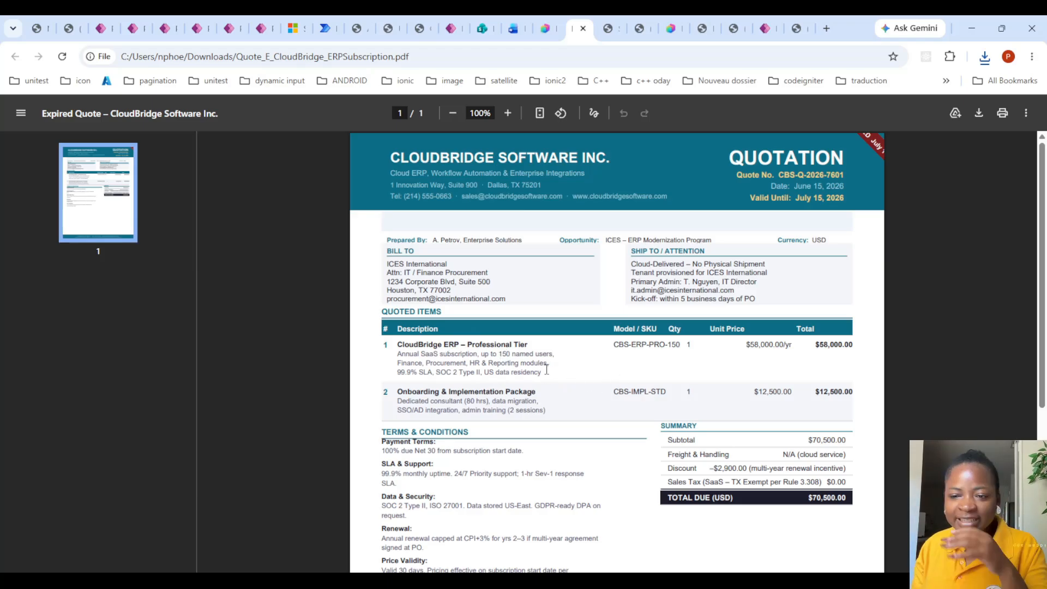
scroll(547, 369, down, 3)
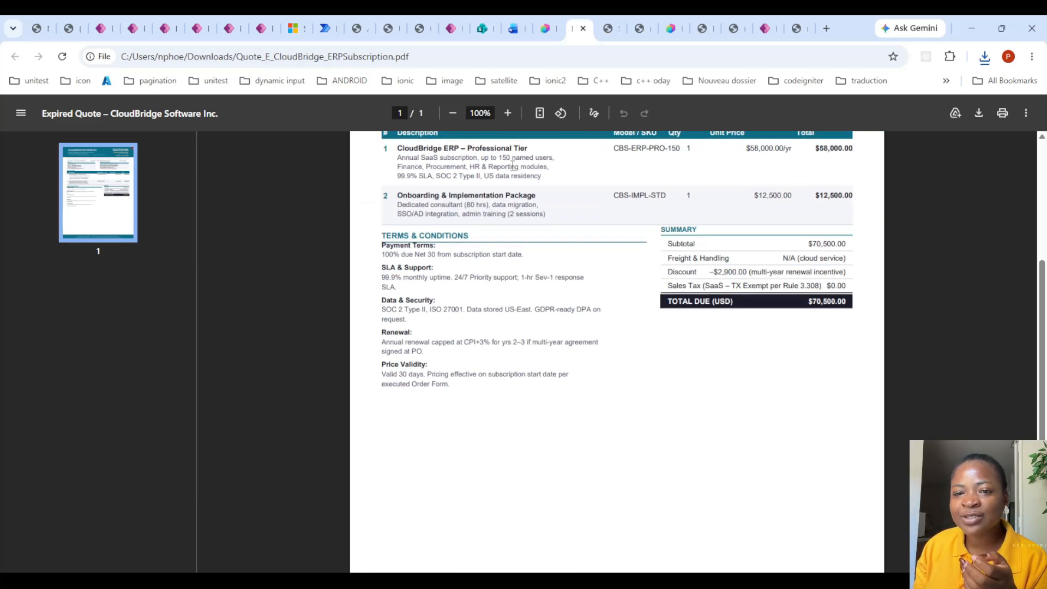
click(546, 28)
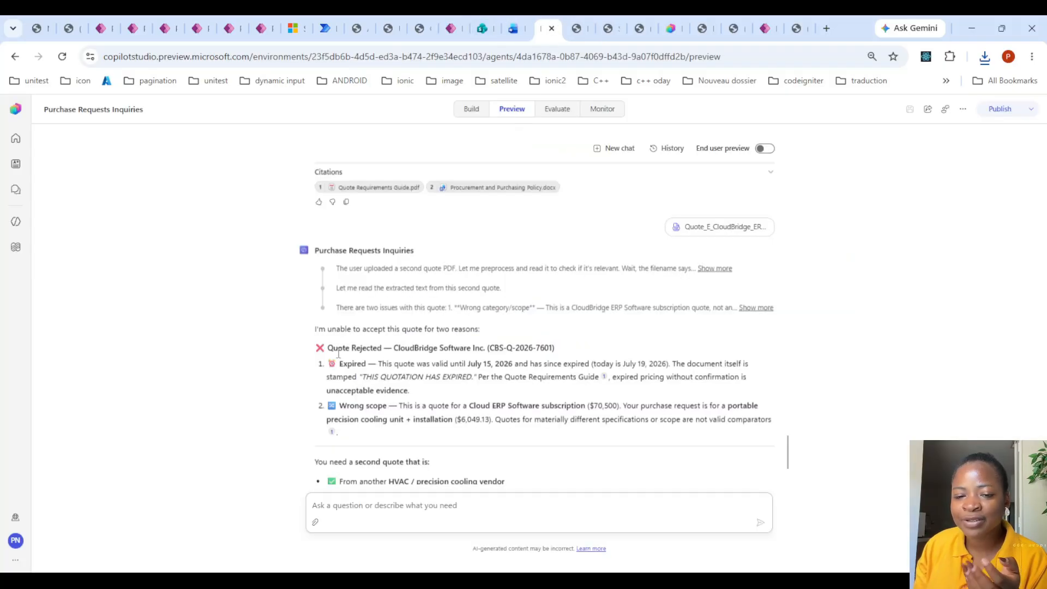
- Check the agent's expiry reason for rejecting the CloudBridge quote against the validity date in the quote PDF
drag(315, 329, 477, 331)
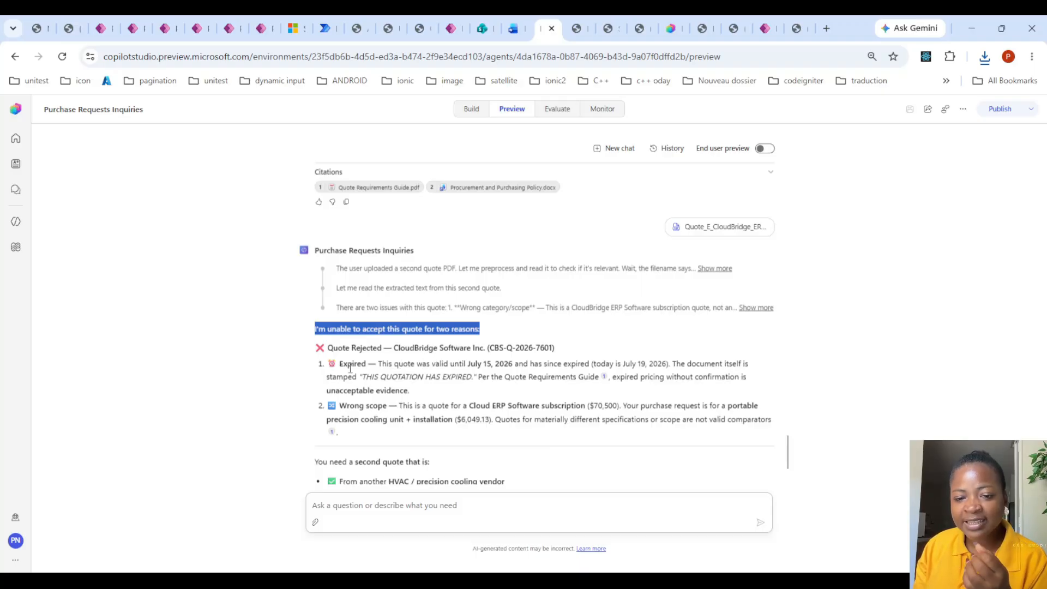
drag(343, 362, 391, 361)
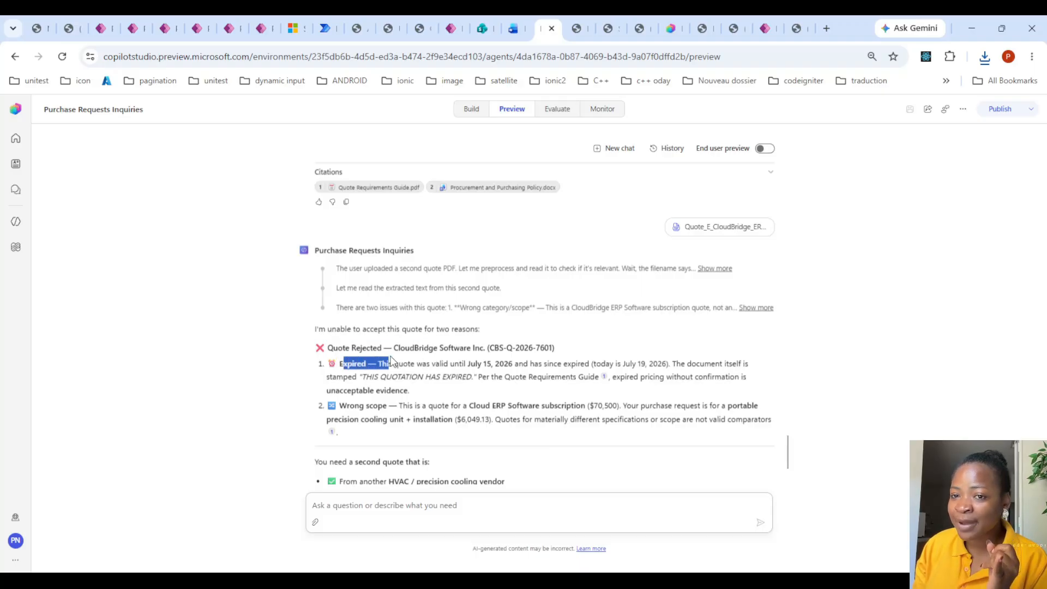
click(571, 25)
scroll(863, 214, up, 4)
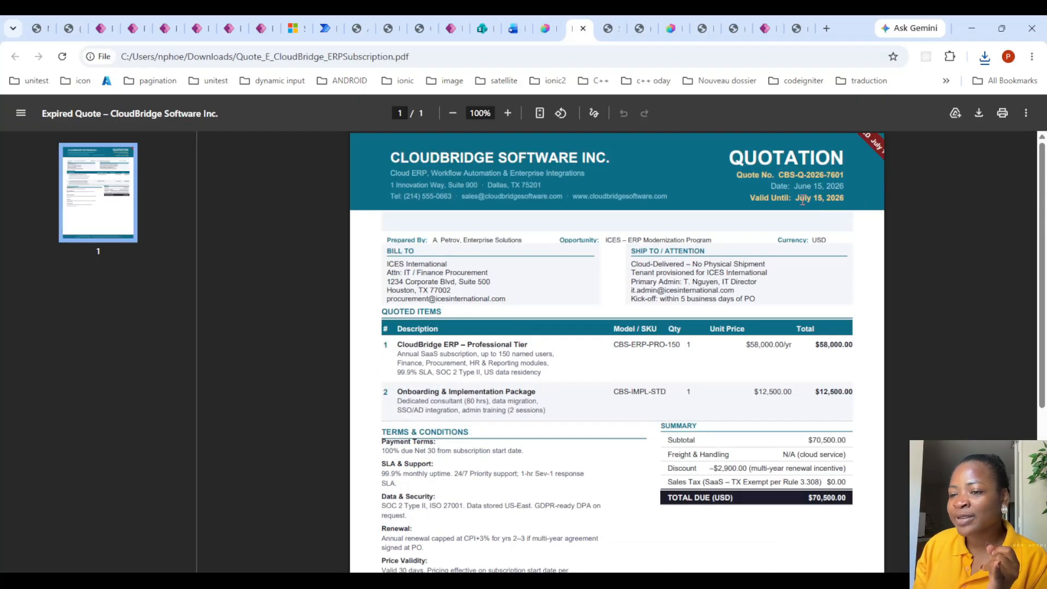
click(546, 28)
scroll(413, 363, down, 1)
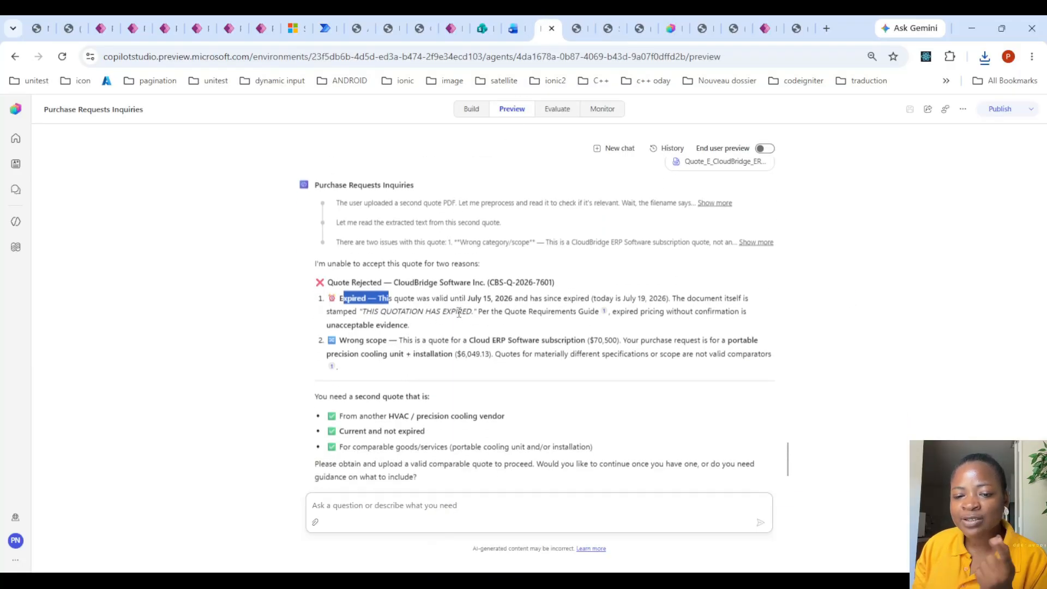
- Read the wrong scope rejection reason and the agent's criteria for an acceptable second quote
drag(347, 340, 389, 338)
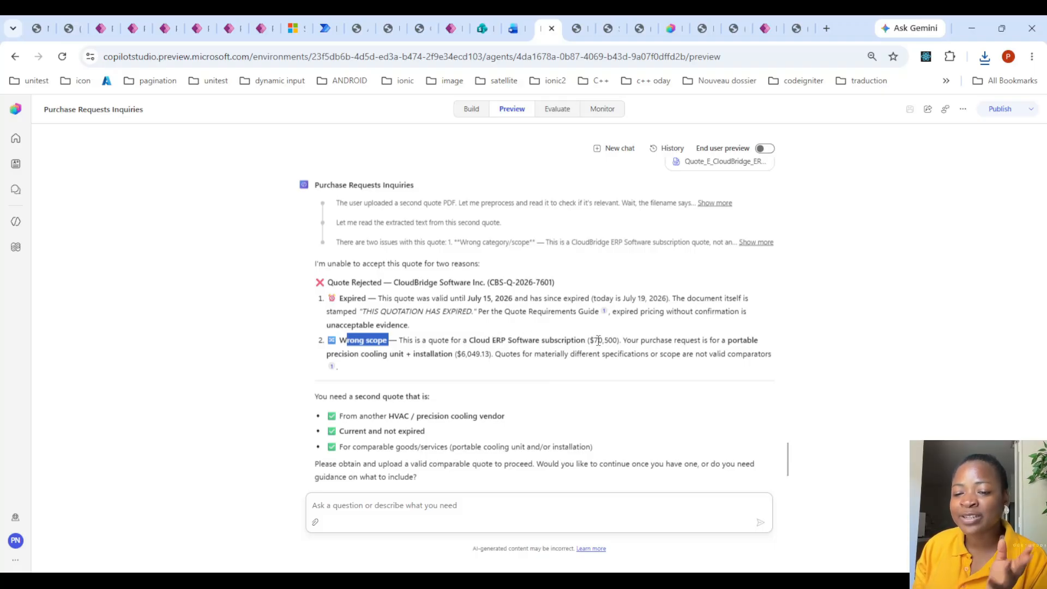
scroll(594, 338, down, 1)
drag(316, 332, 432, 351)
- Send the ProGuard quote PGS-2026-0714 to the agent as the replacement second quote and look over its PDF
click(330, 353)
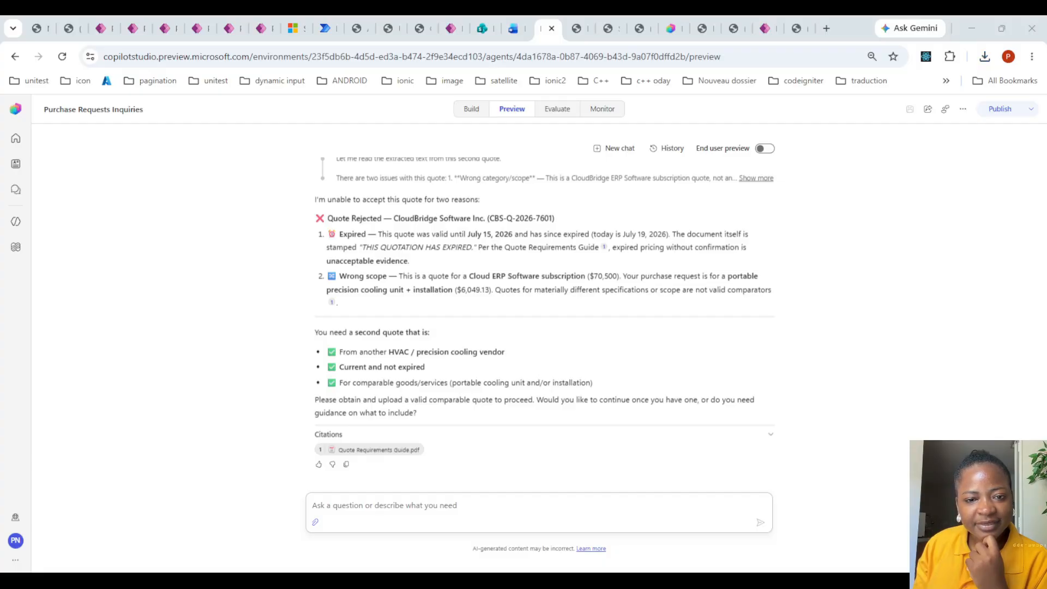
click(760, 522)
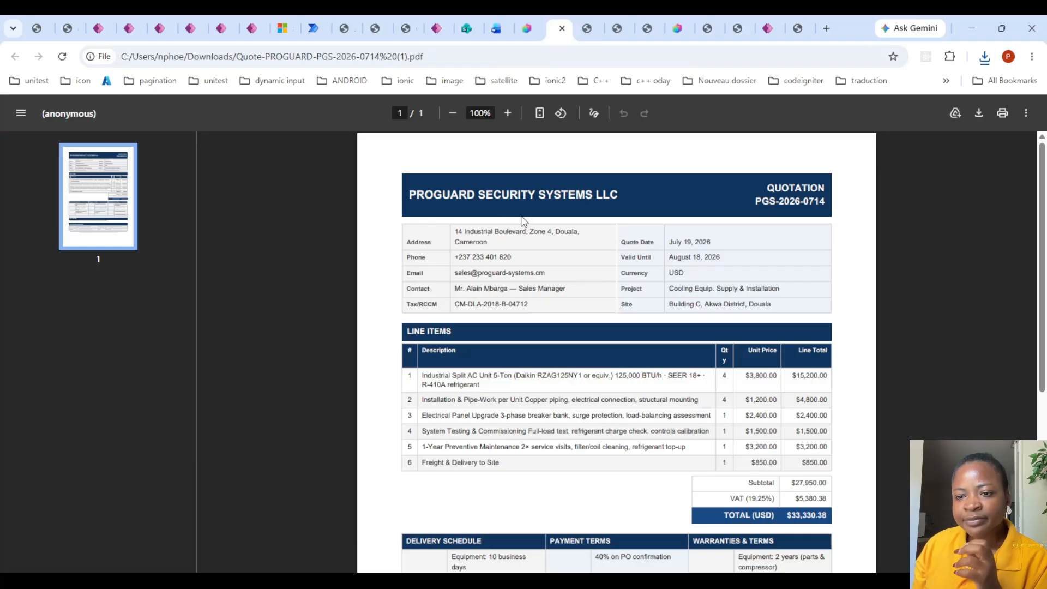
scroll(524, 220, down, 3)
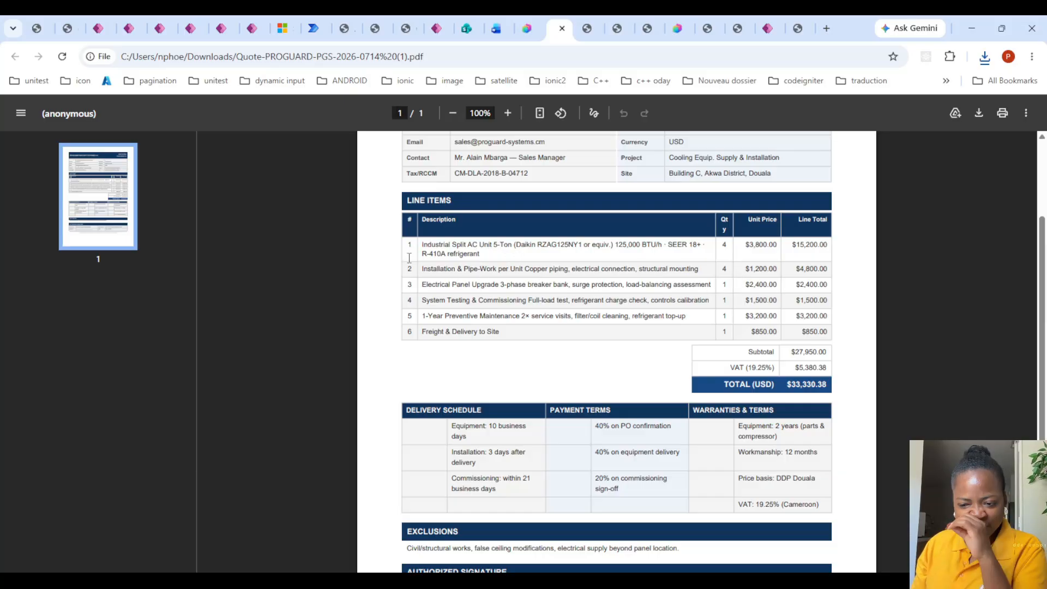
click(506, 23)
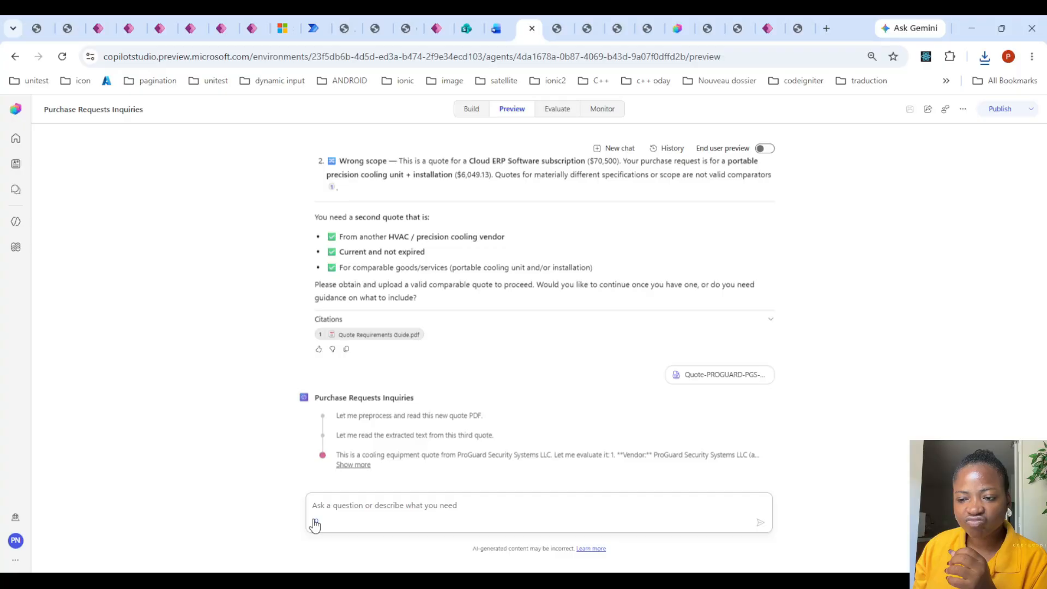
- Examine the agent's evaluation of the ProGuard quote and its comparison table against the Arctic Climate Solutions quote, especially the scope row
click(360, 465)
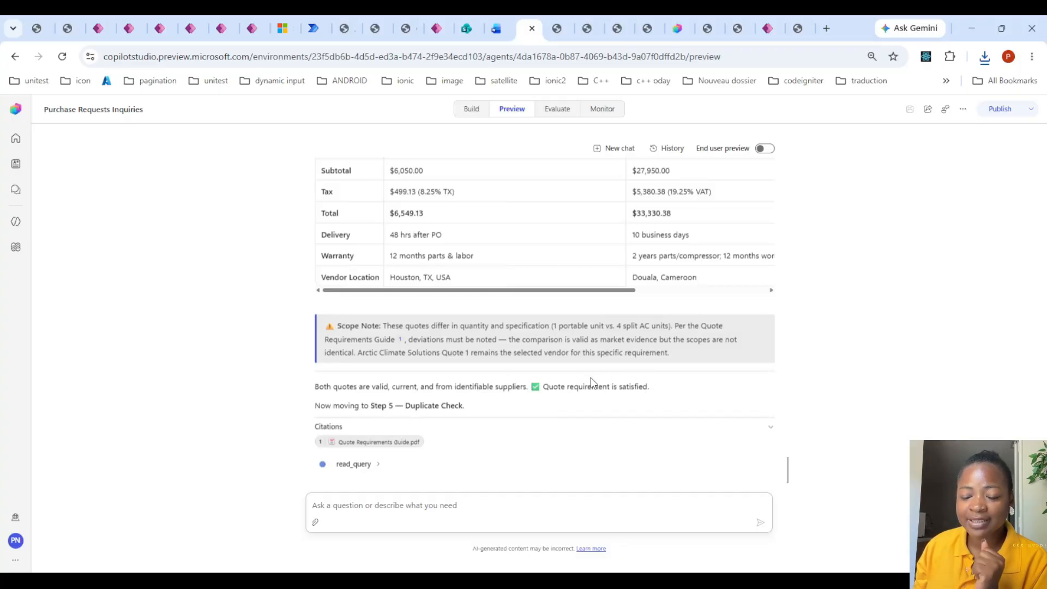
scroll(578, 368, up, 4)
scroll(570, 363, down, 2)
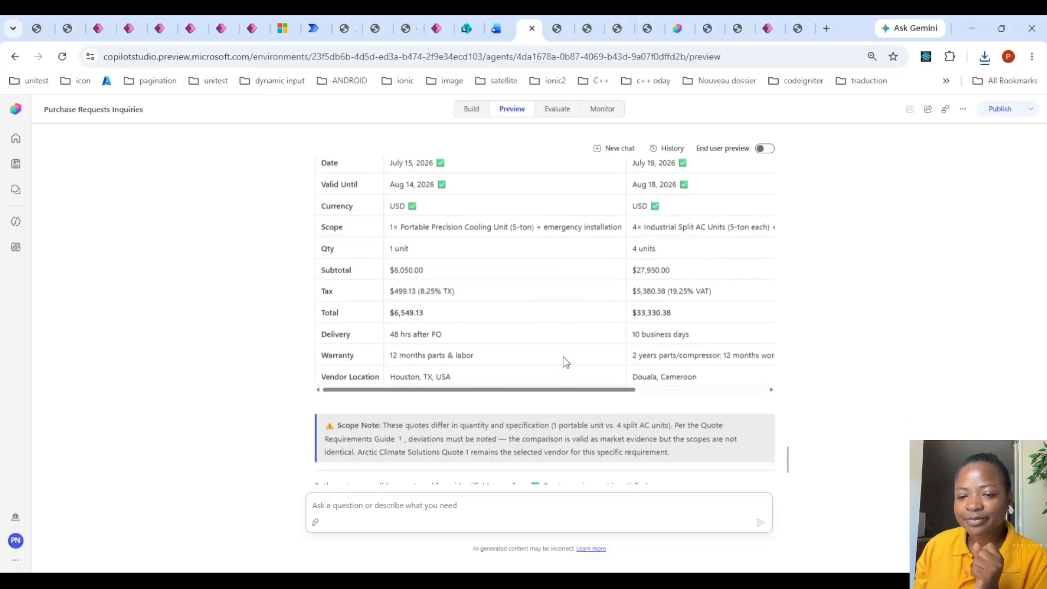
scroll(564, 361, up, 1)
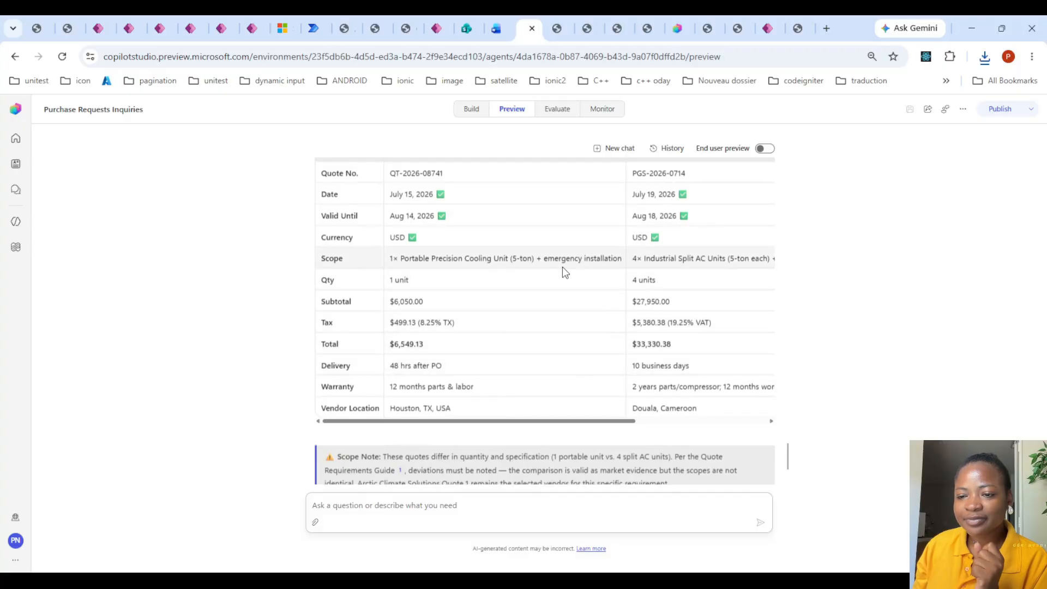
scroll(565, 269, up, 2)
scroll(578, 278, down, 1)
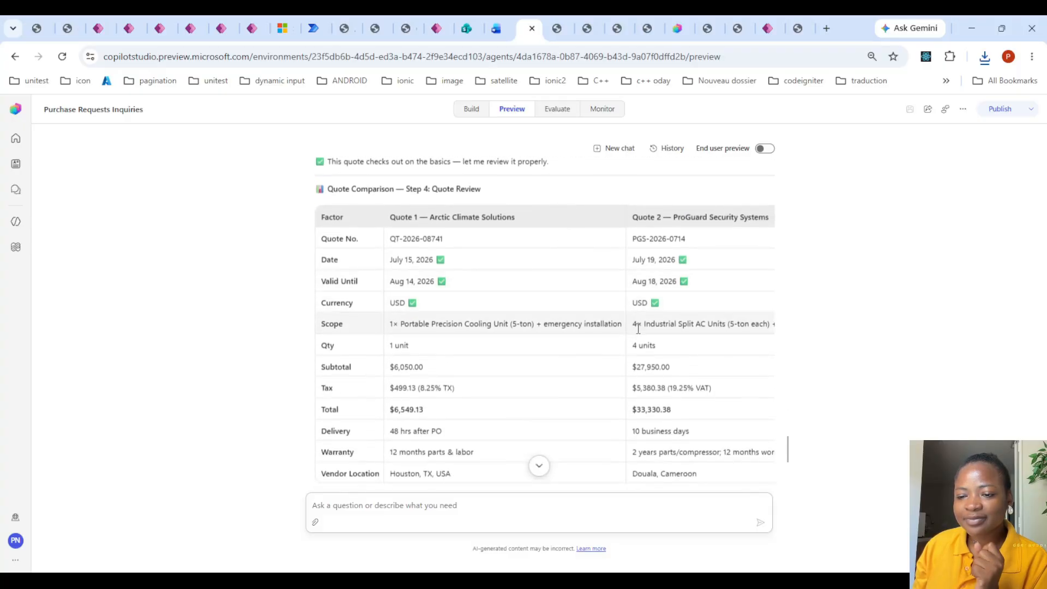
drag(637, 324, 264, 338)
click(687, 325)
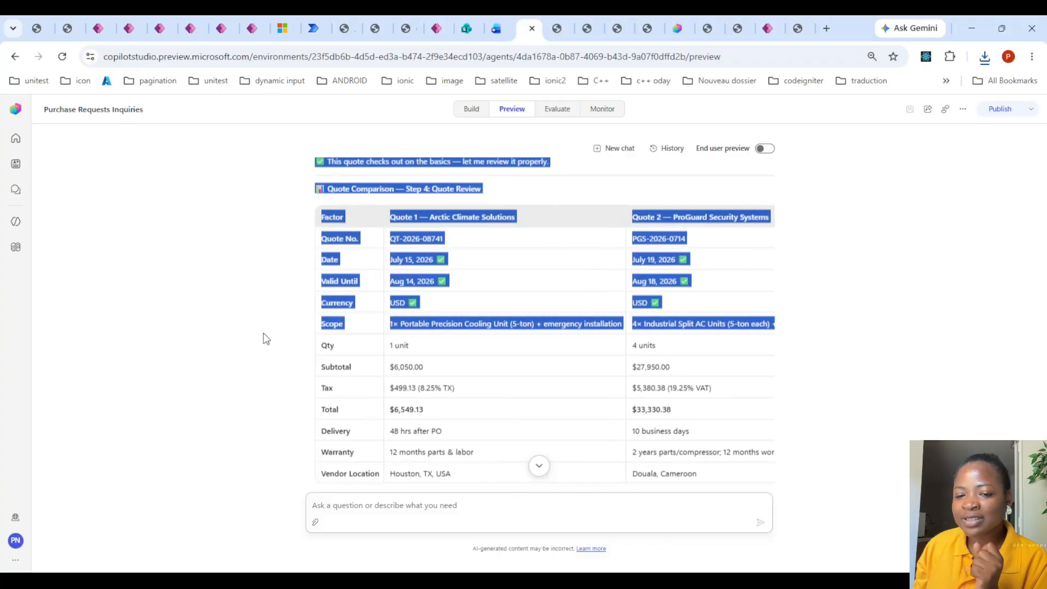
click(490, 334)
scroll(570, 334, down, 3)
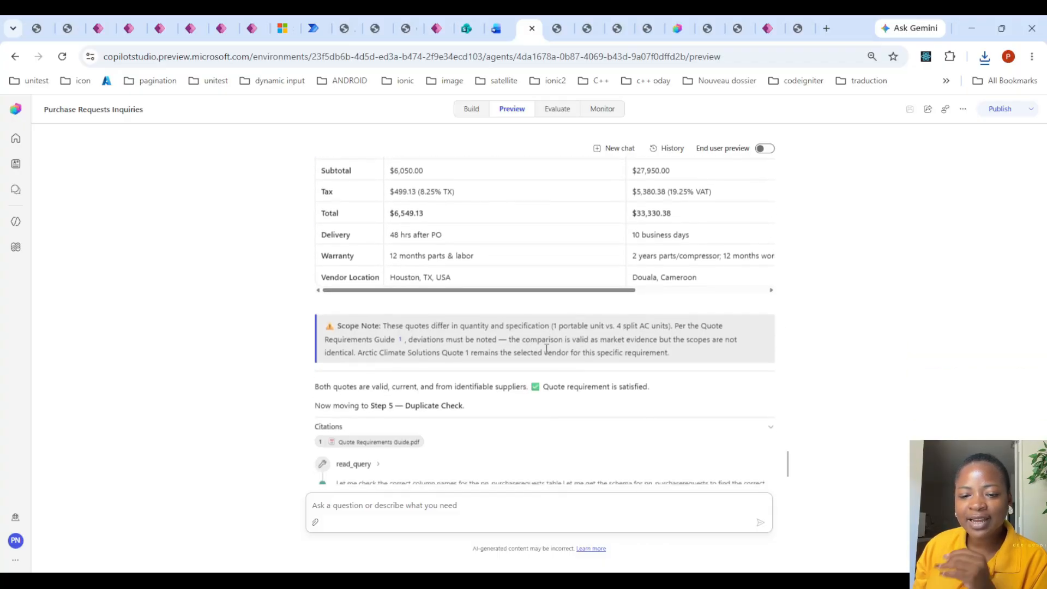
- Read the scope note below the comparison about how the two quotes differ in quantity and specification
scroll(546, 349, down, 1)
drag(392, 260, 680, 260)
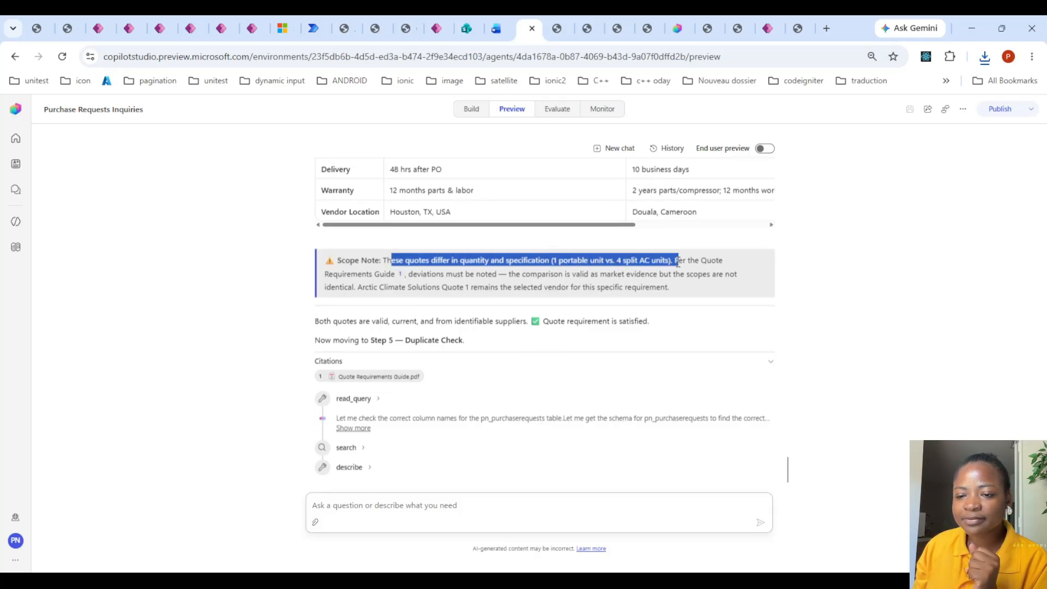
click(578, 267)
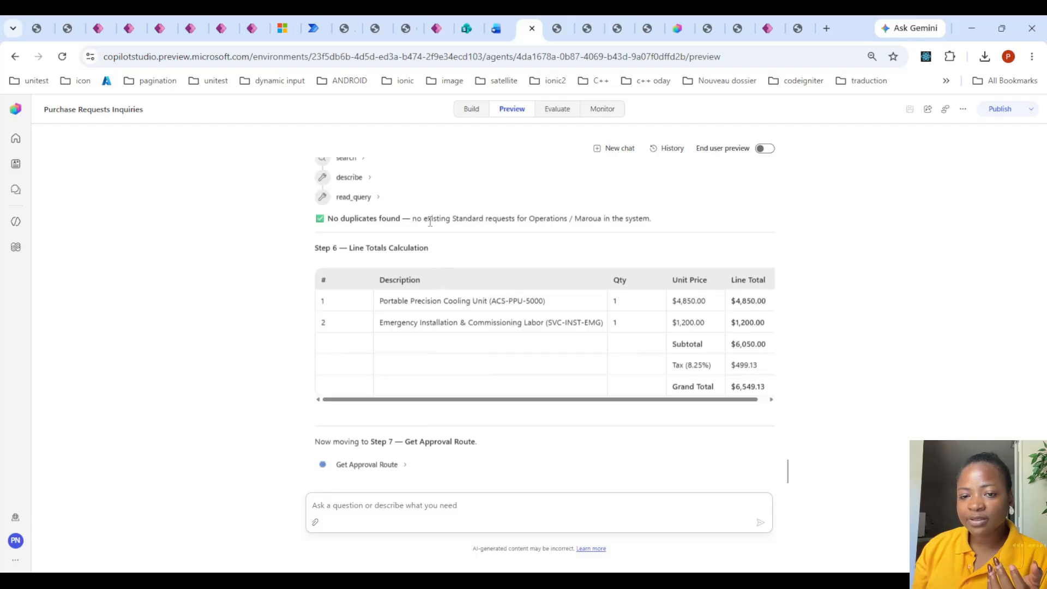
- Examine the duplicate check and approval route results, and review the purchase request summary before submission
drag(468, 220, 650, 213)
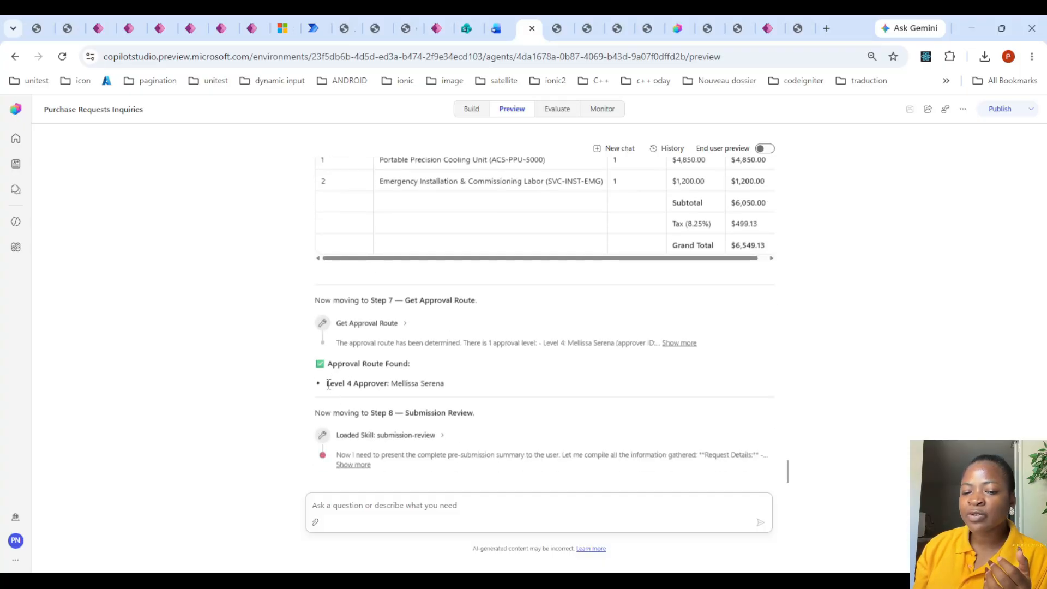
drag(326, 384, 478, 384)
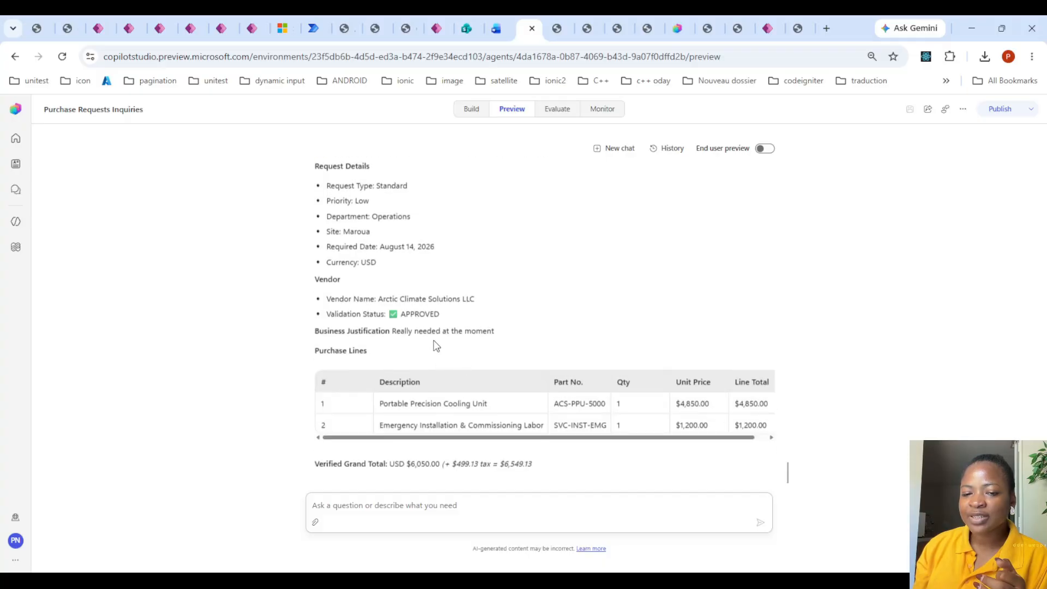
scroll(457, 318, up, 3)
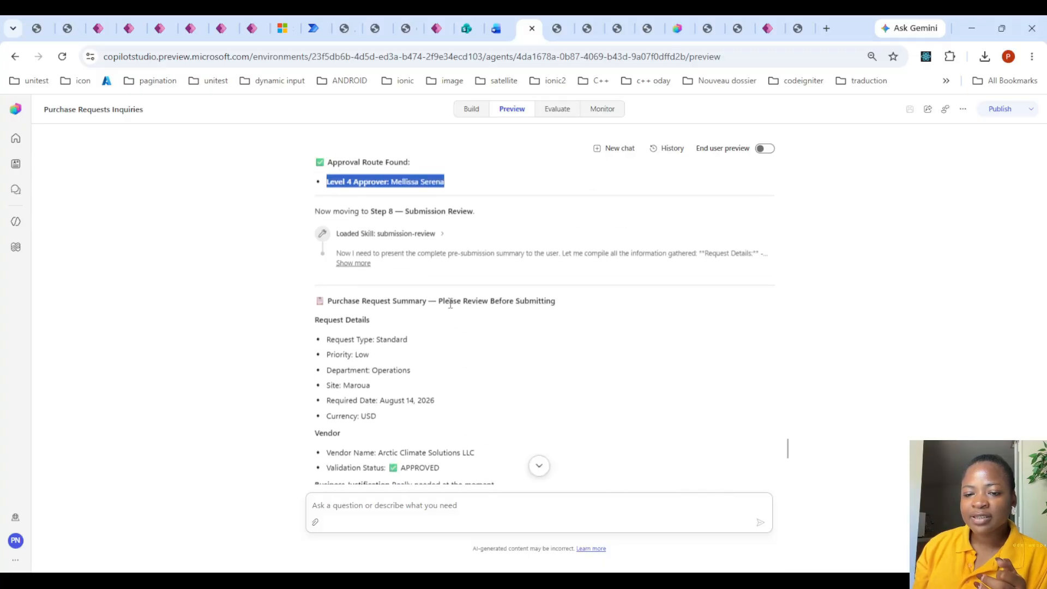
scroll(478, 311, down, 6)
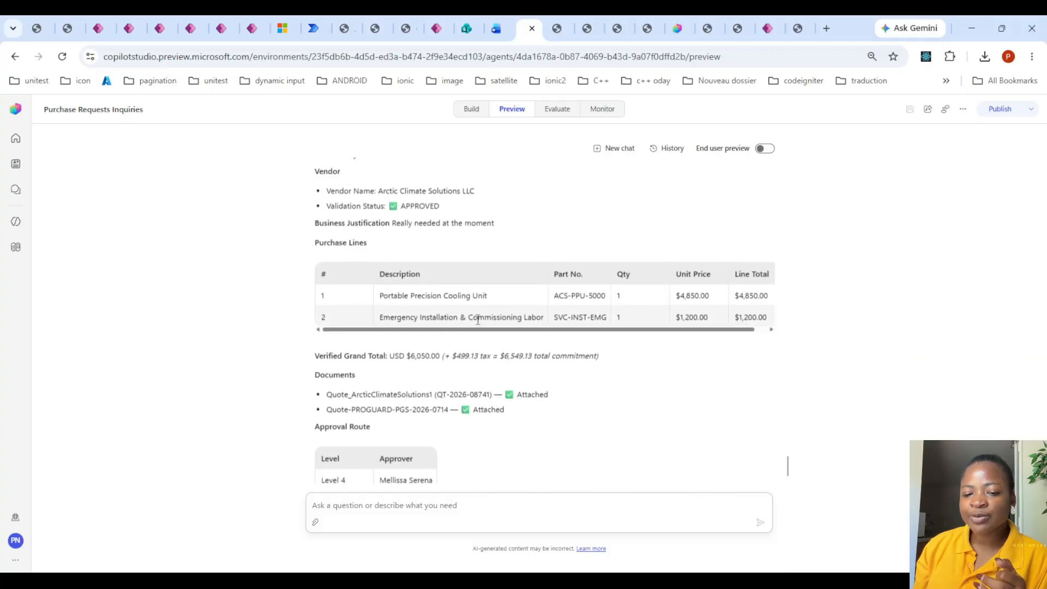
- Submit the purchase request by replying "i confirm" and expand the details of the GetMyDetails tool call
click(382, 505)
text(i confirm)
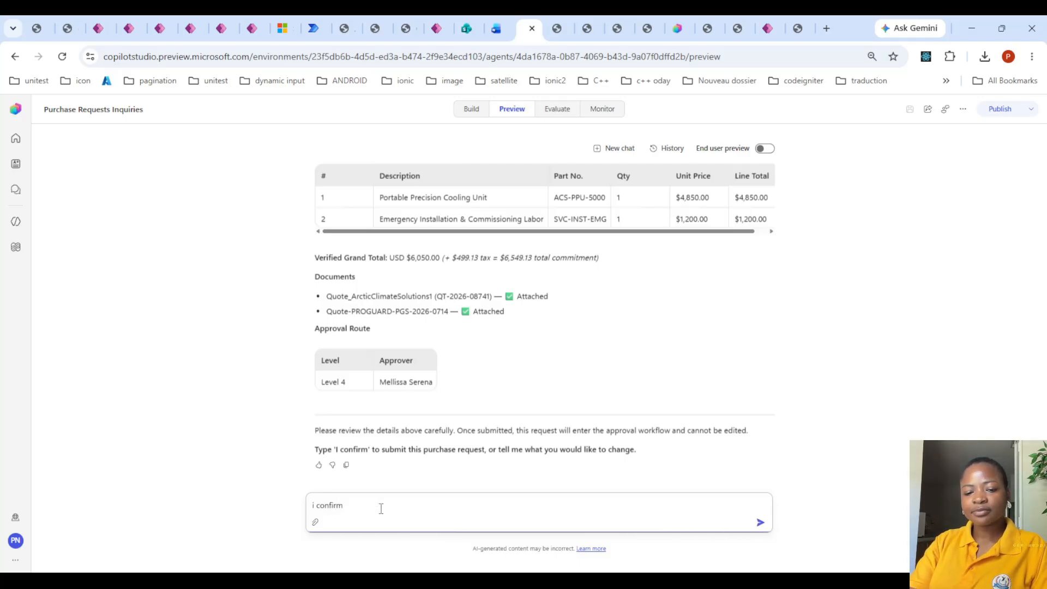
key(Return)
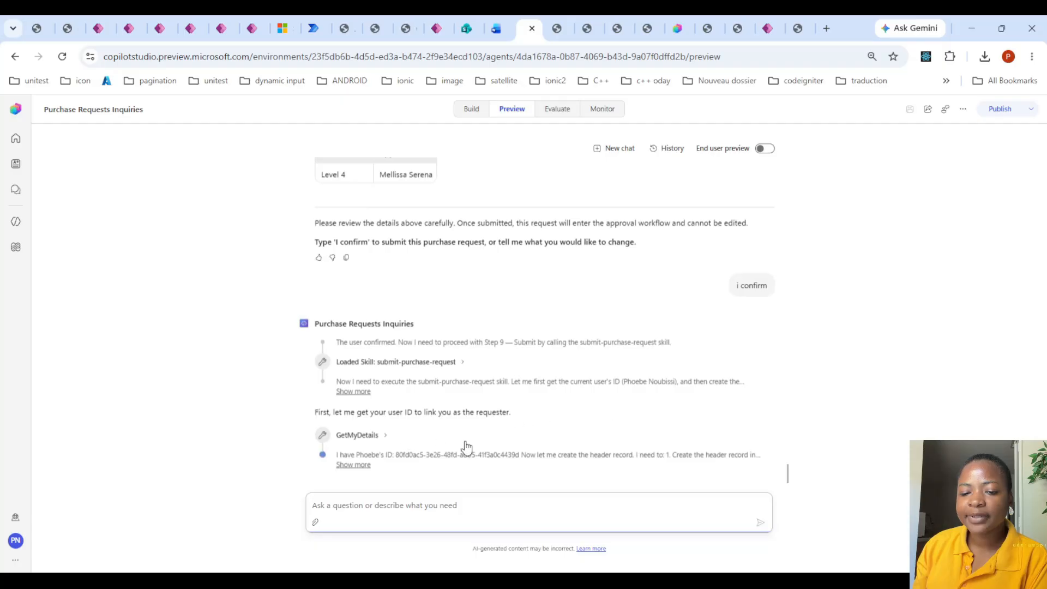
click(384, 436)
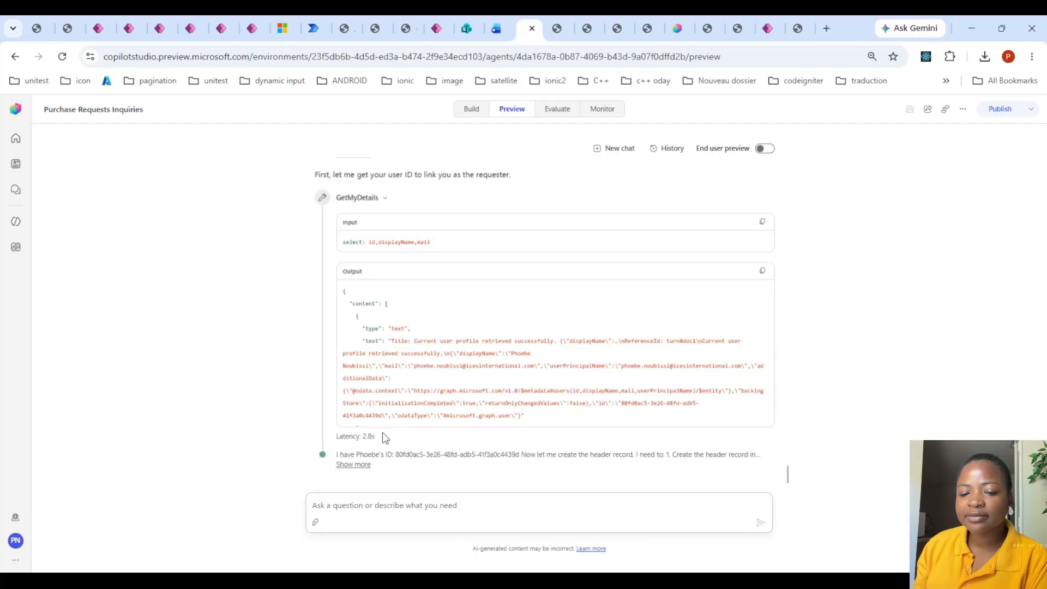
- Collapse the GetMyDetails output and duplicate the Step 10 create approval line below Step 9 in the agent's instructions
click(385, 196)
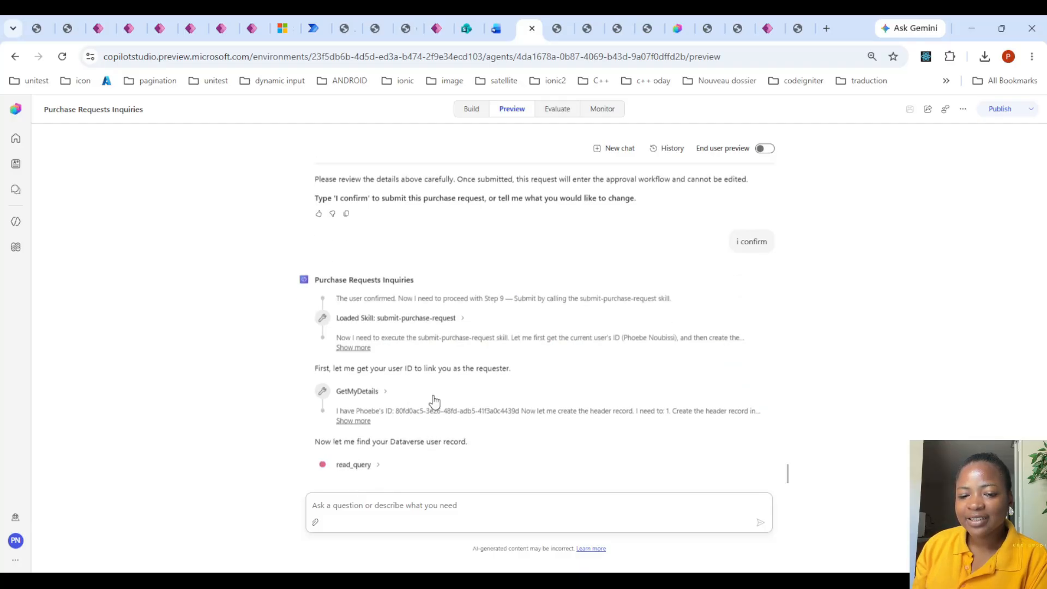
click(473, 109)
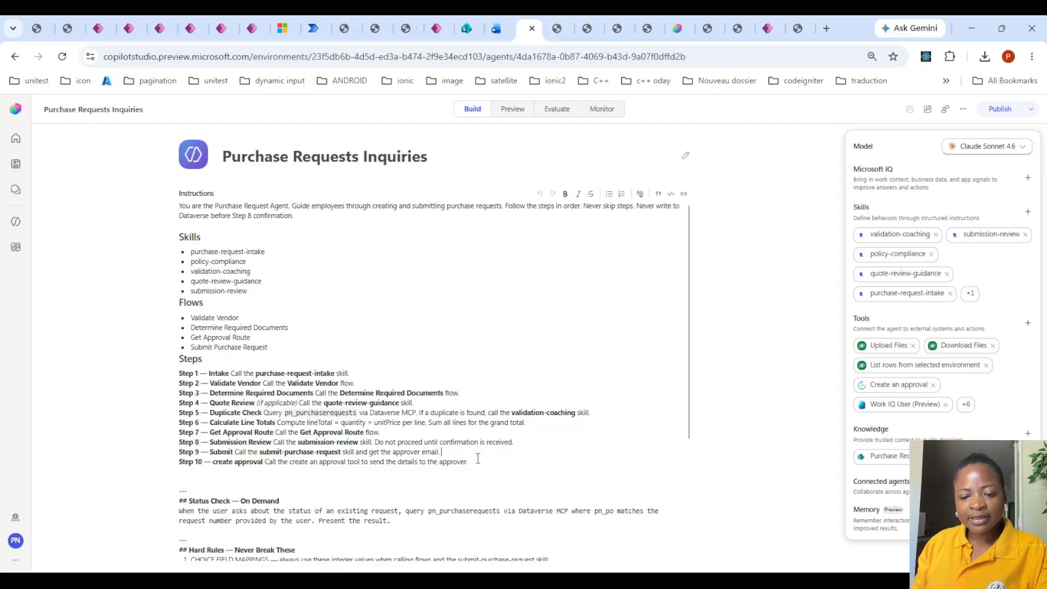
drag(478, 458, 176, 465)
key(ctrl+c)
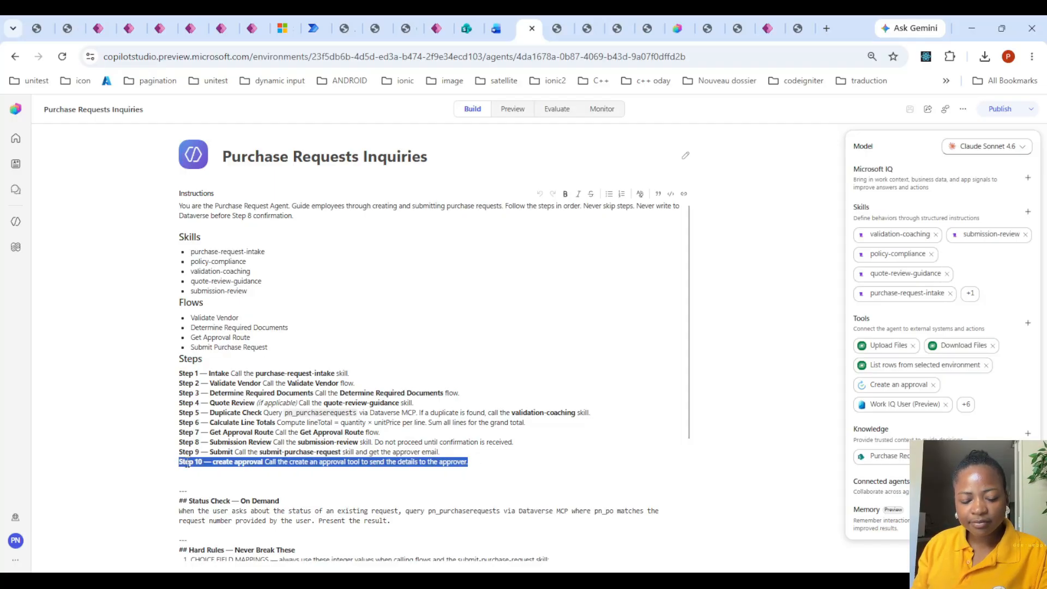
click(447, 450)
key(ctrl+v)
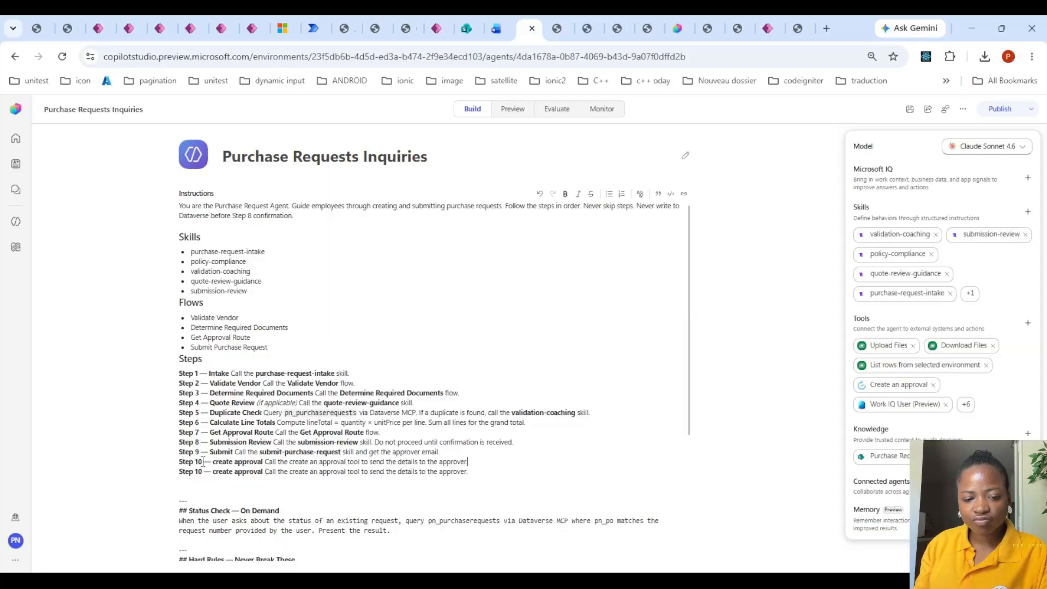
- Change the heading of the first of the two create approval lines to "Step 11 — create"
click(202, 461)
key(BackSpace)
text(1)
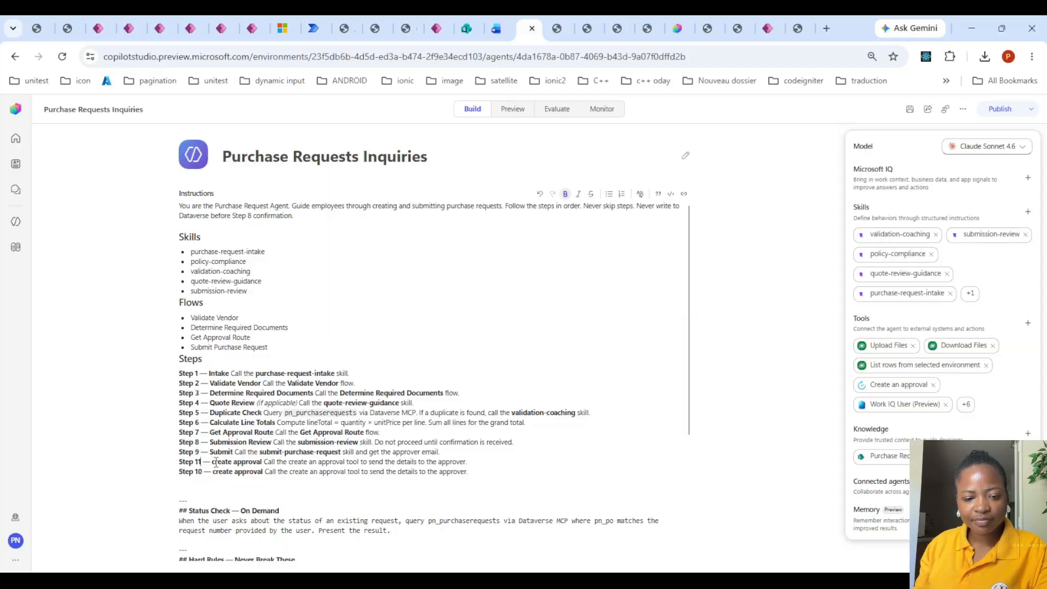
drag(212, 460, 264, 463)
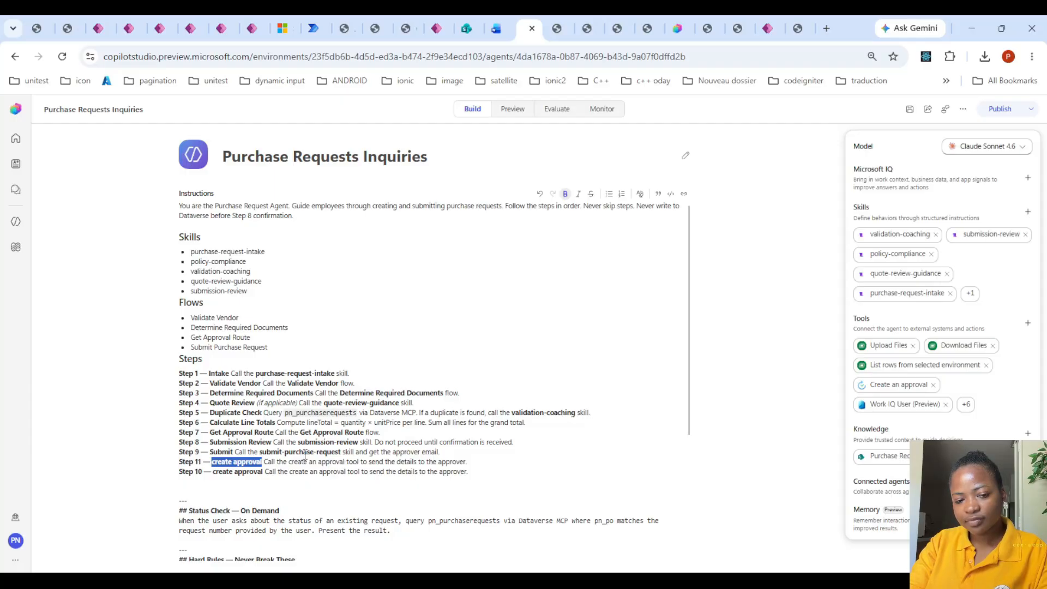
text(create)
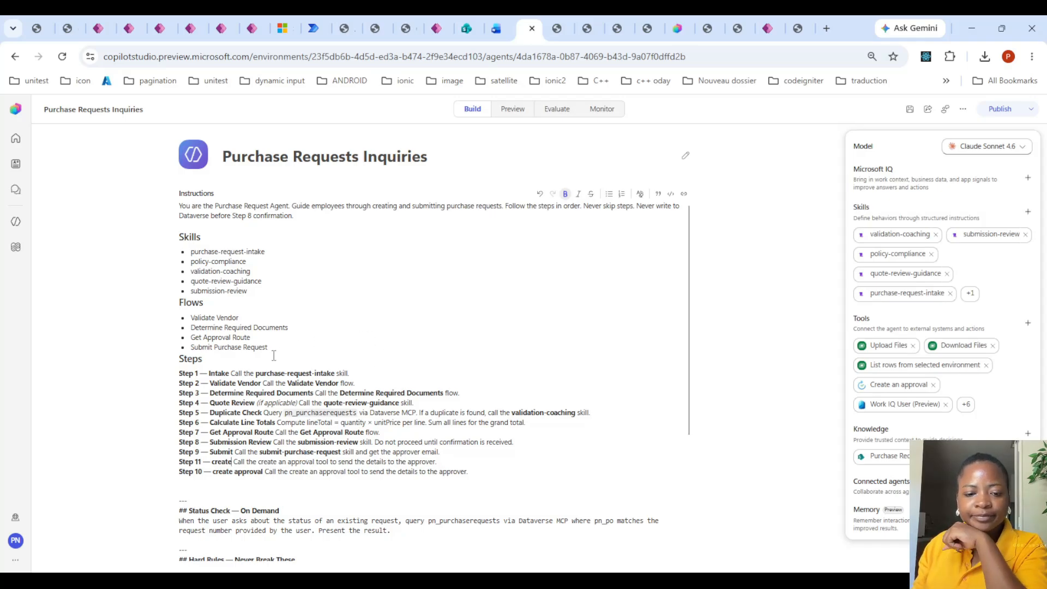
- Check the latest tool calls and record creation progress of the submission in the preview chat
click(511, 111)
scroll(545, 458, down, 10)
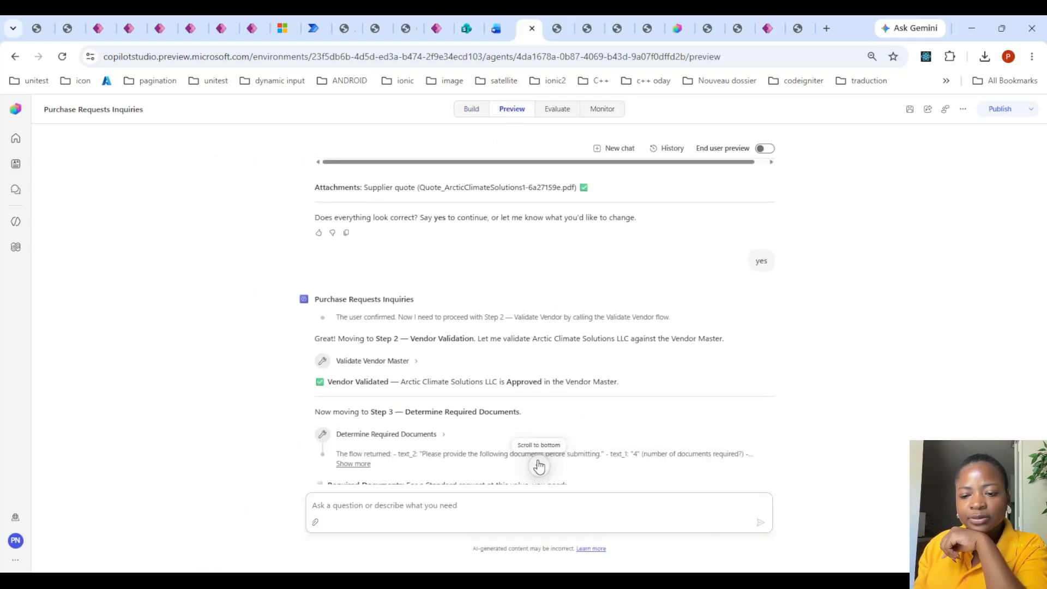
click(539, 466)
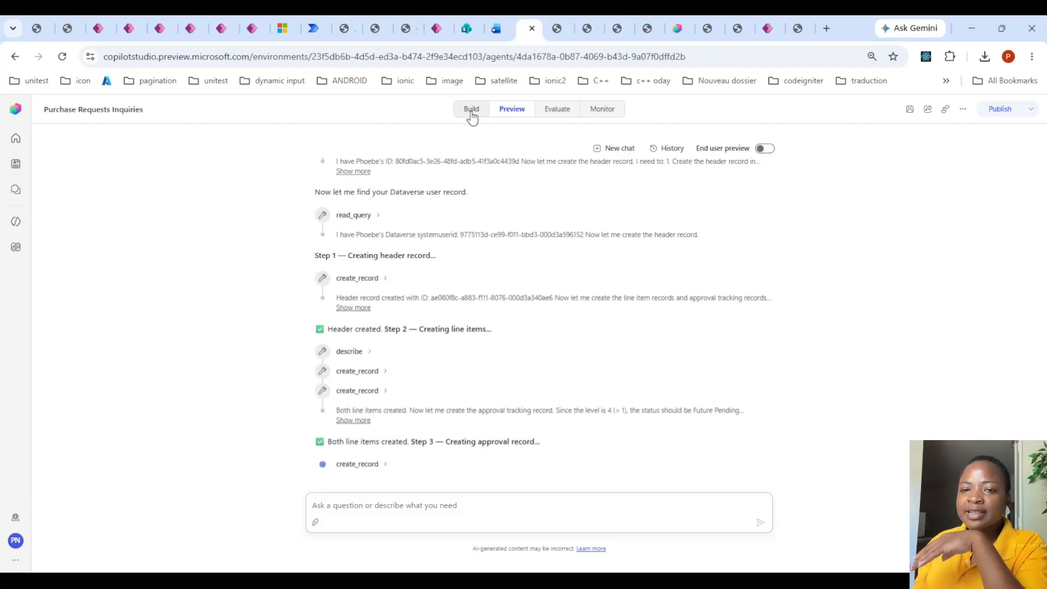
click(472, 112)
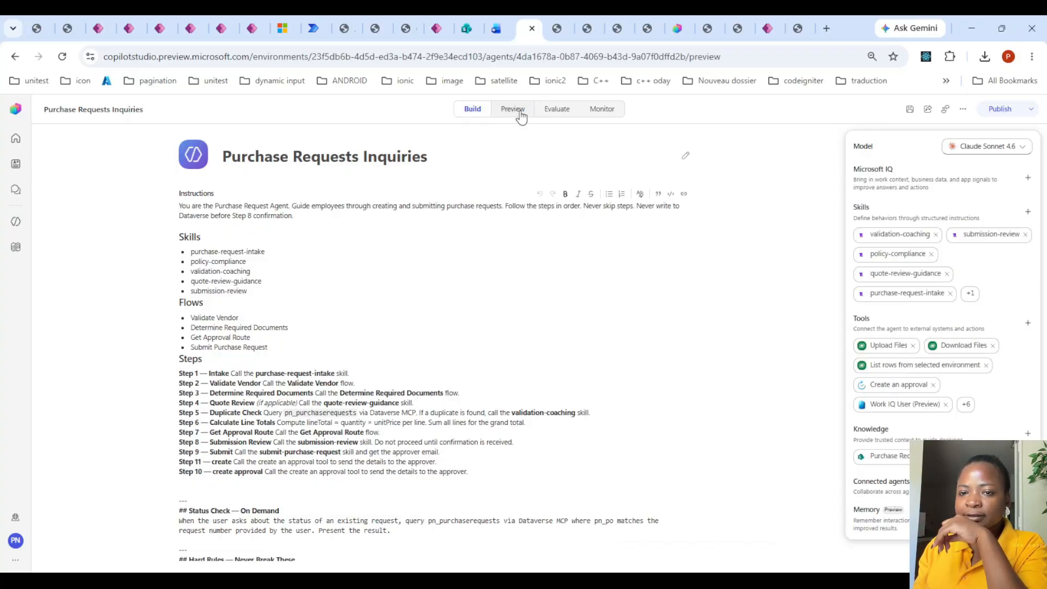
click(516, 111)
- Extend the Step 9 instruction so it ends "get the approver email with the pn_purchaserequestsid to use in step 11"
click(470, 109)
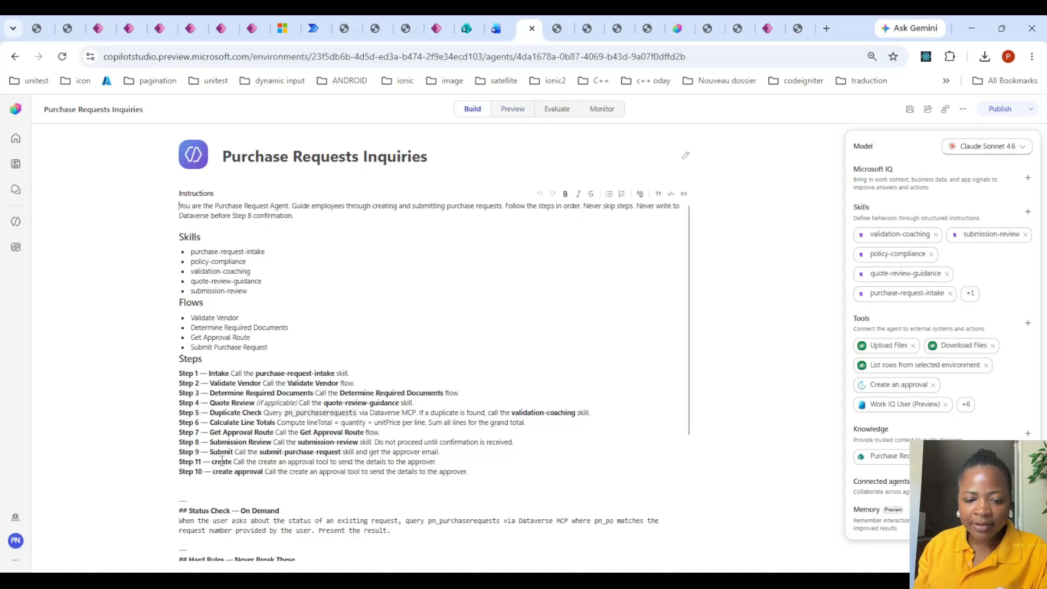
drag(233, 461, 450, 461)
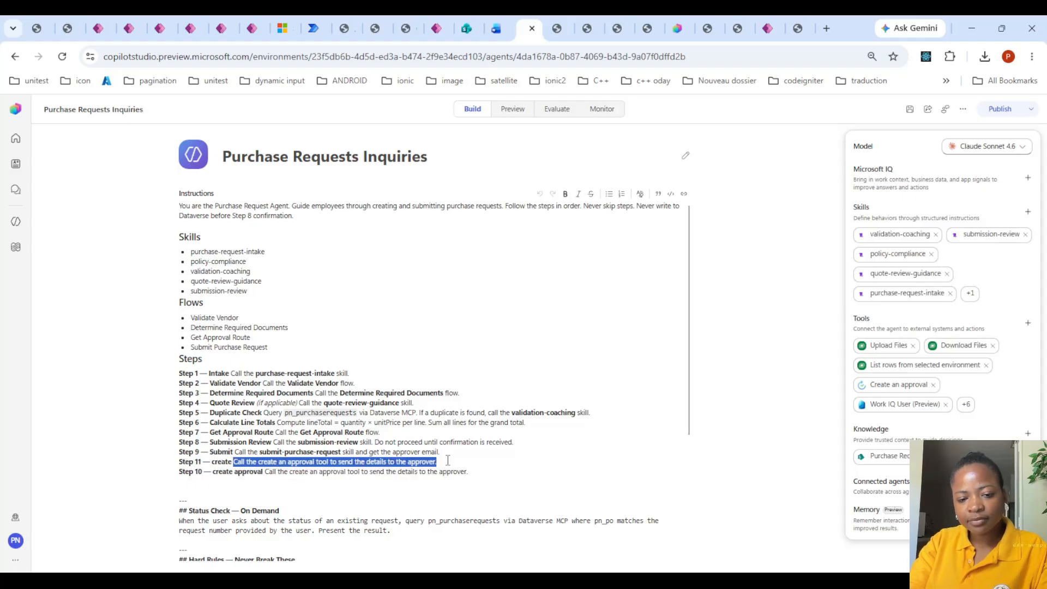
click(443, 451)
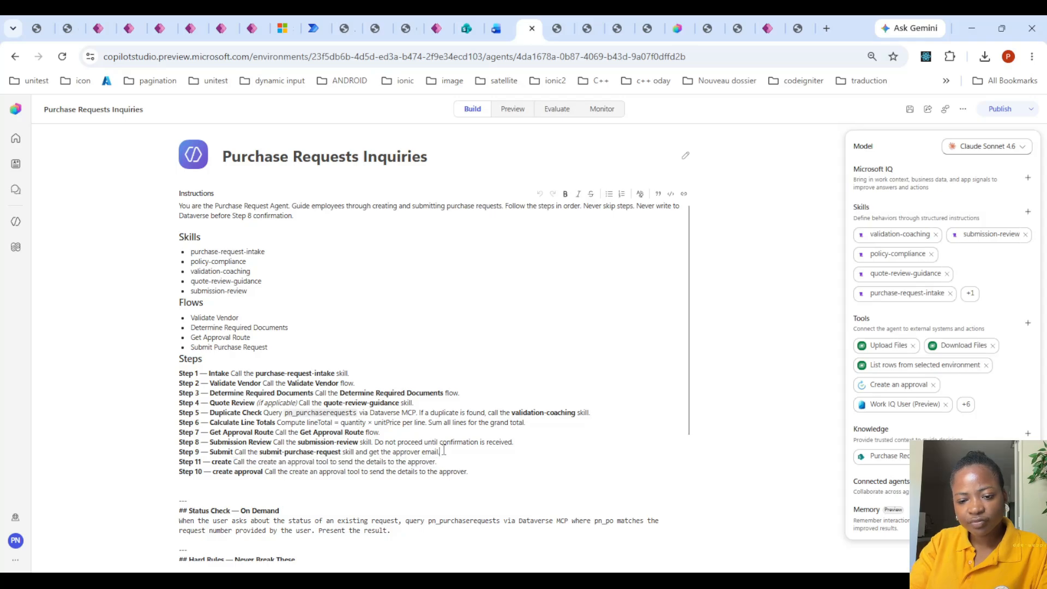
text(with)
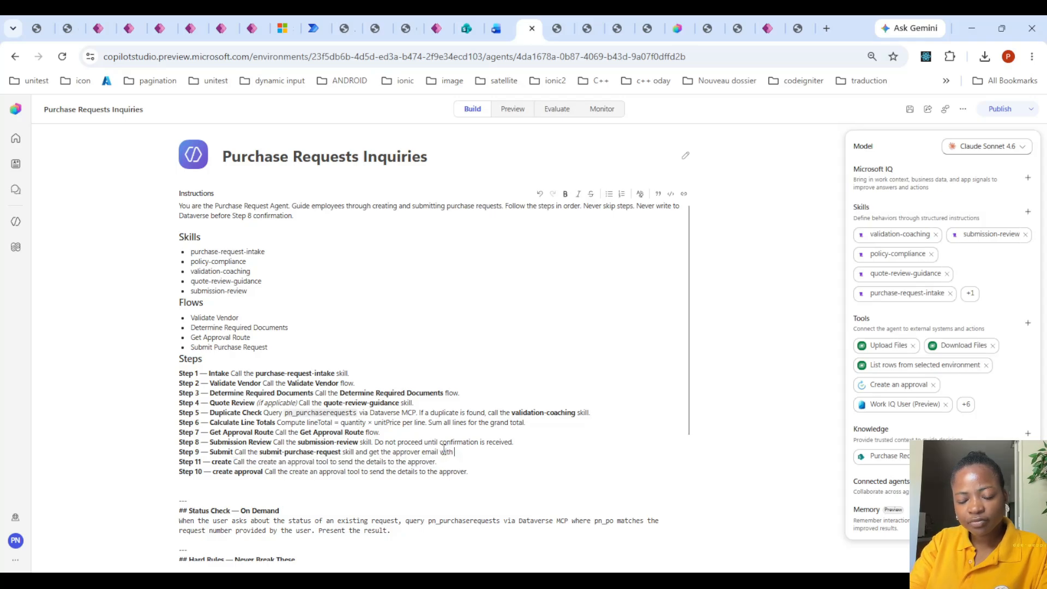
text( the )
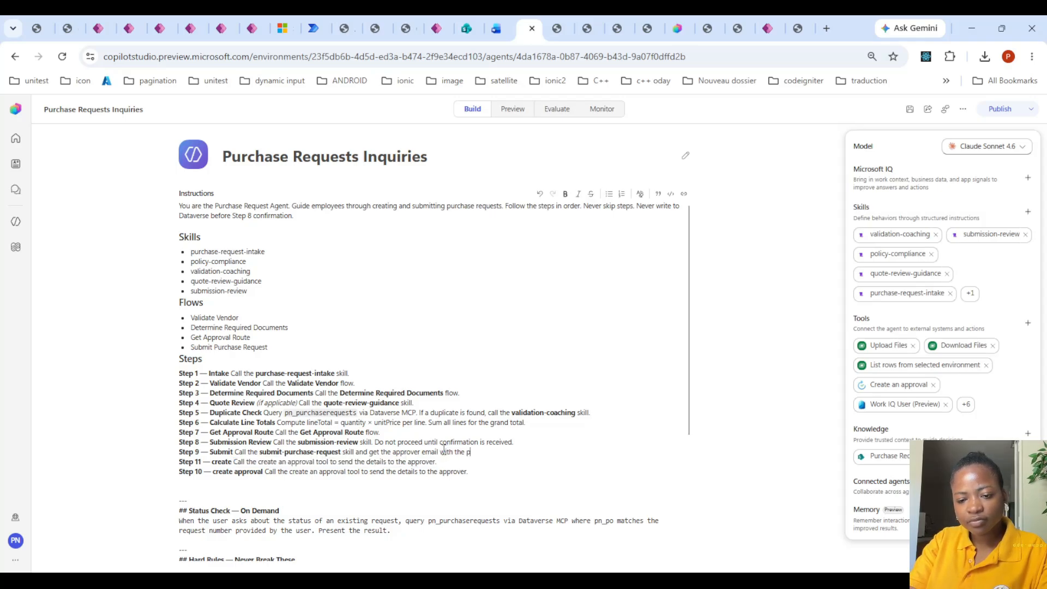
text(pn)p)
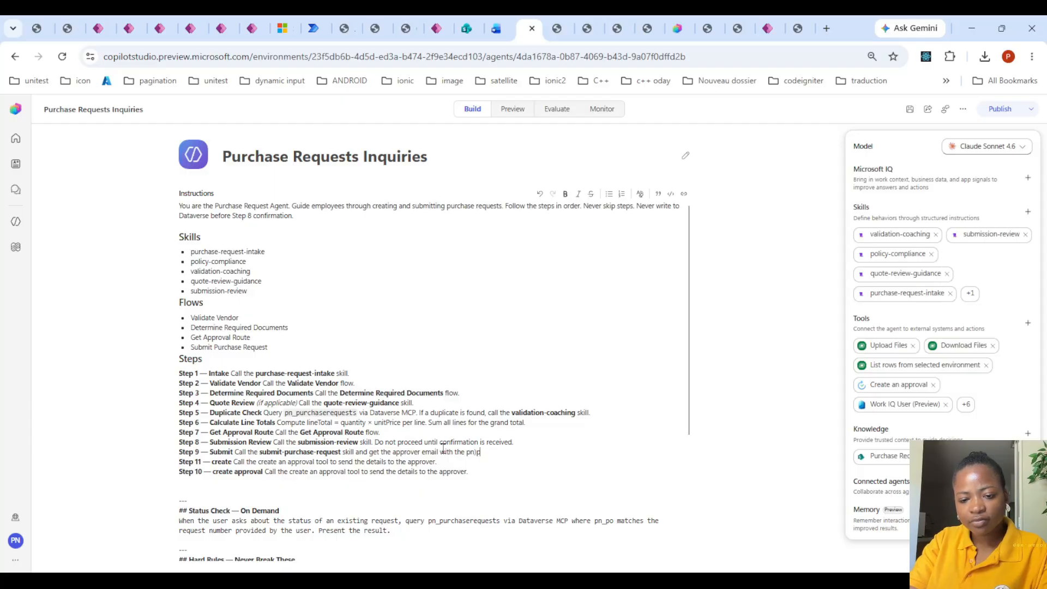
key(BackSpace)
key(BackSpace)
key(BackSpace)
text(_purchasere)
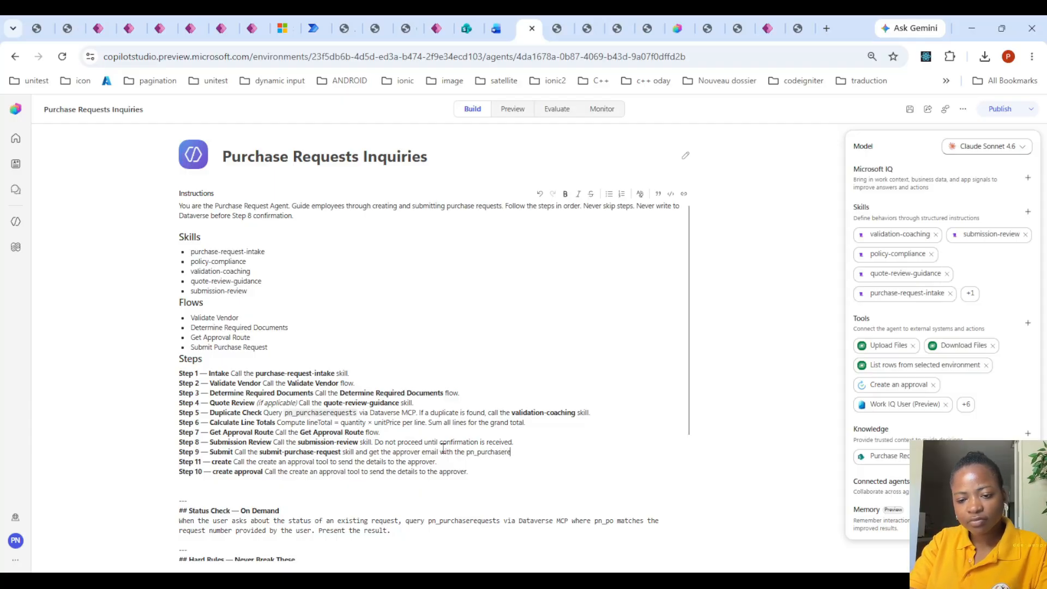
text(questsid)
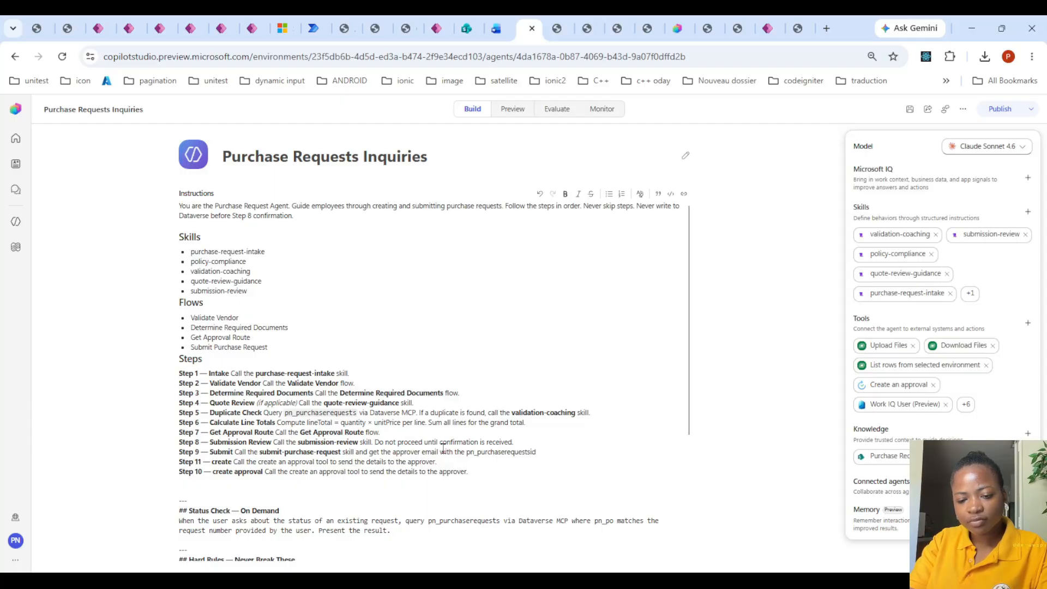
text( to use in step 11)
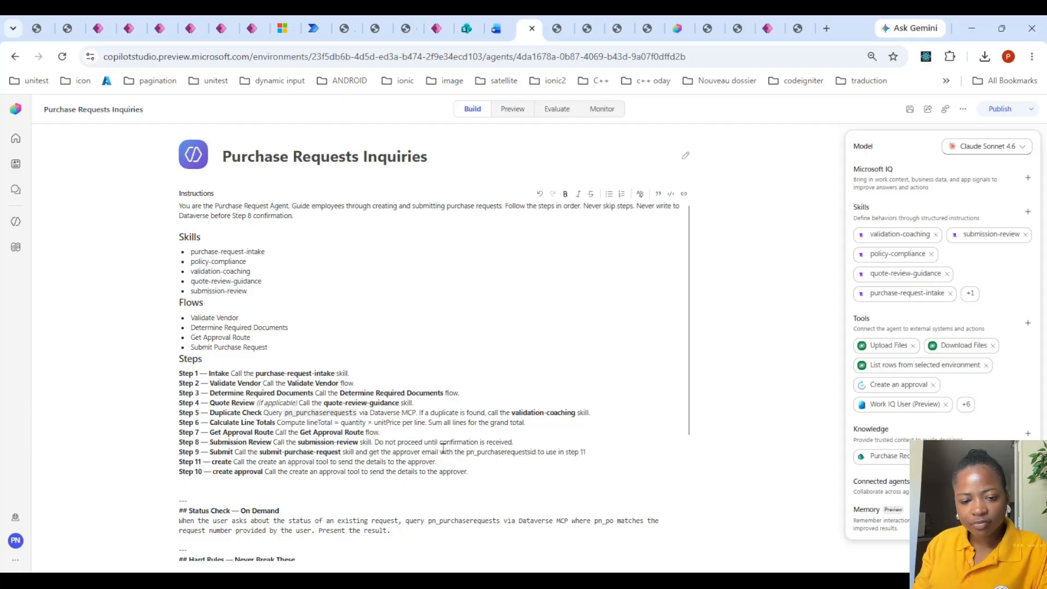
- Replace the Step 11 description with "the" followed by the copied table name pn_purchaserequestattachmentsf
drag(233, 463, 447, 463)
text(the)
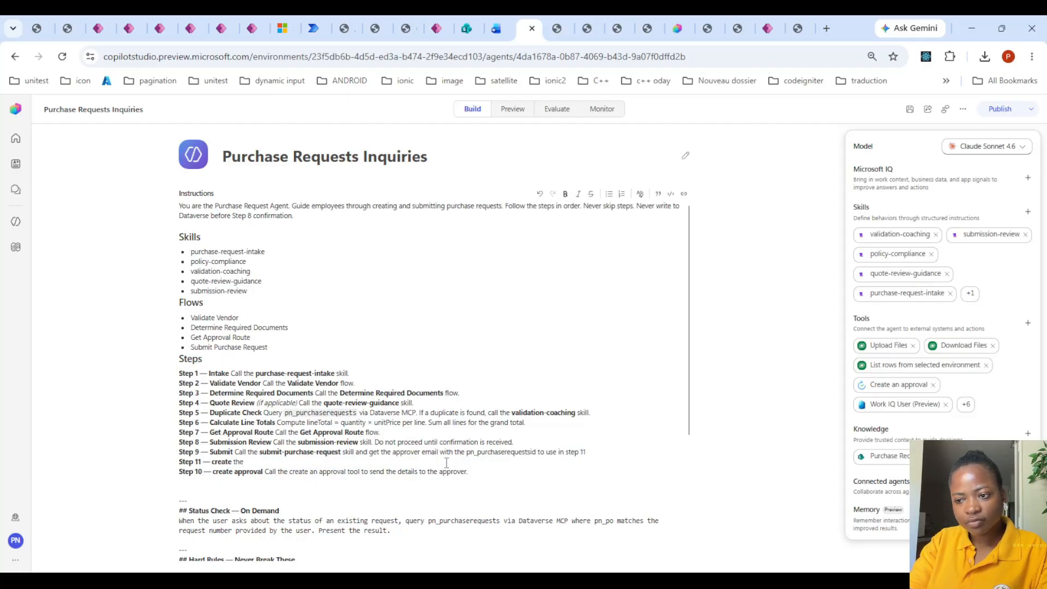
text( documen)
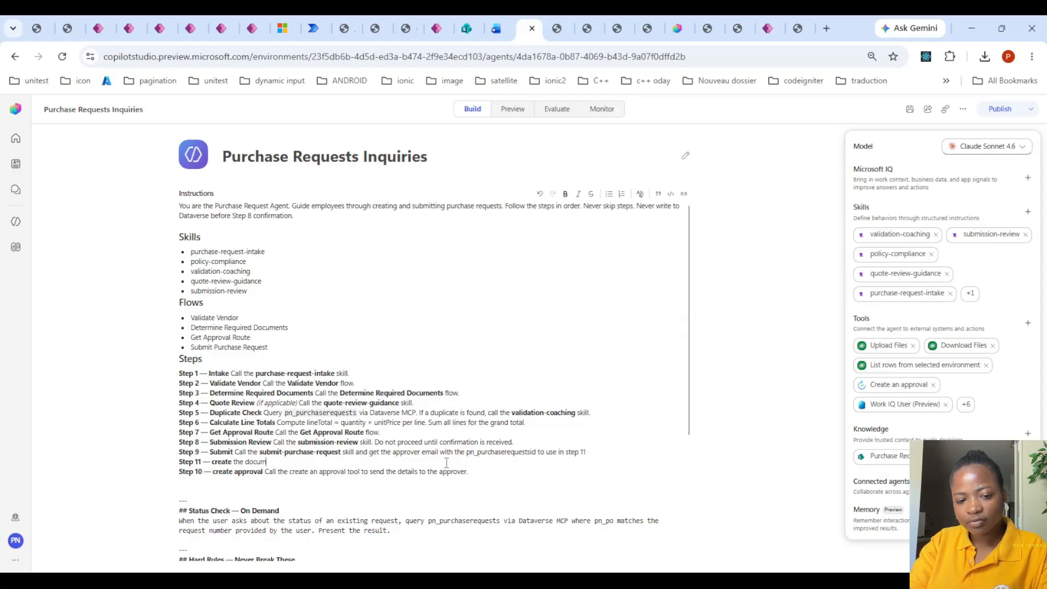
key(BackSpace)
key(BackSpace)
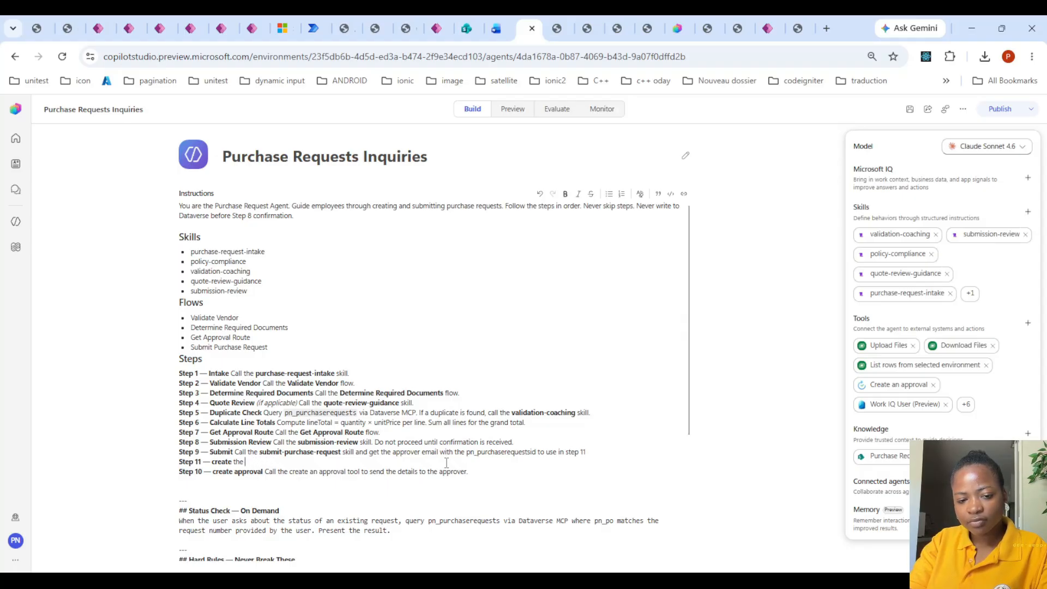
text(pn_)
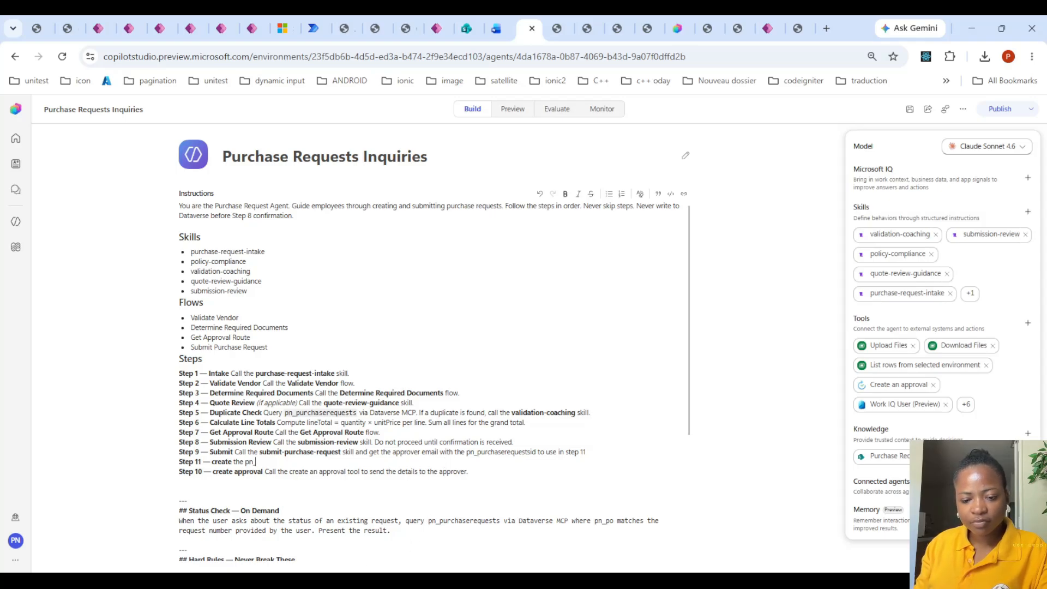
key(alt+Tab)
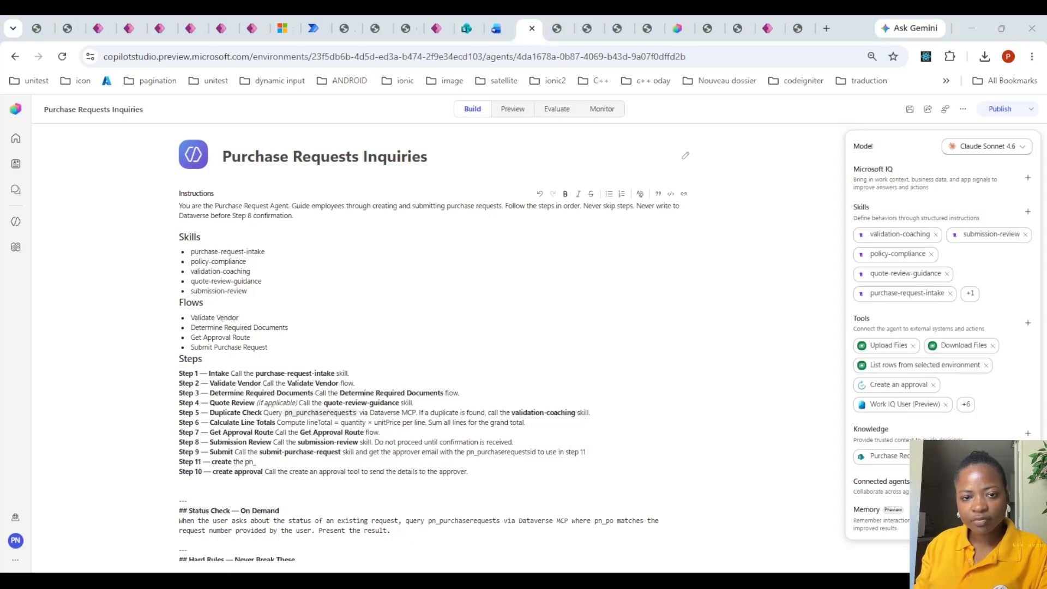
key(alt+Tab)
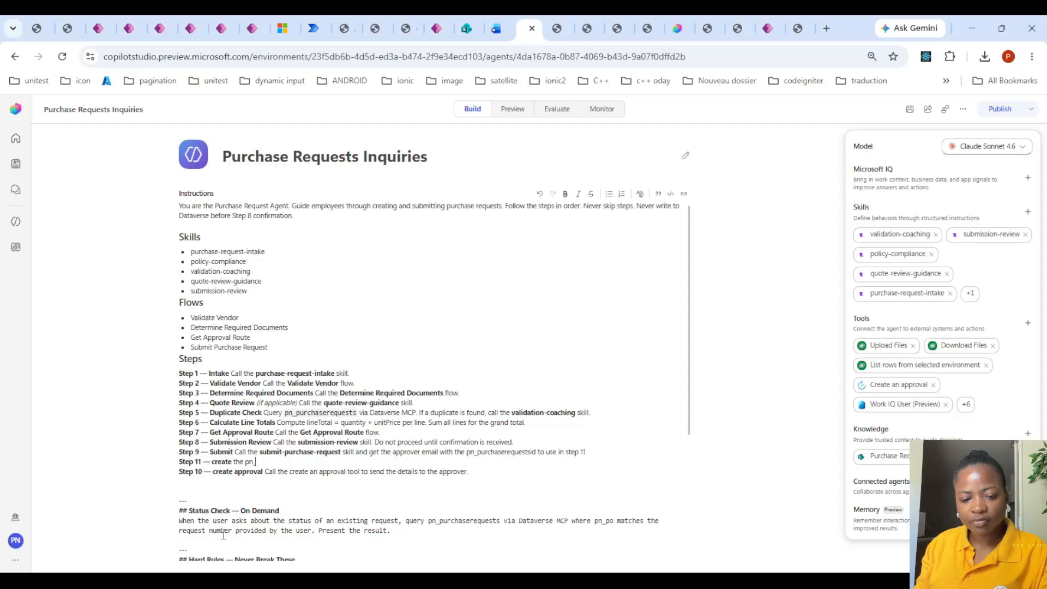
double_click(248, 462)
text(pn_purchaserequestattachment)
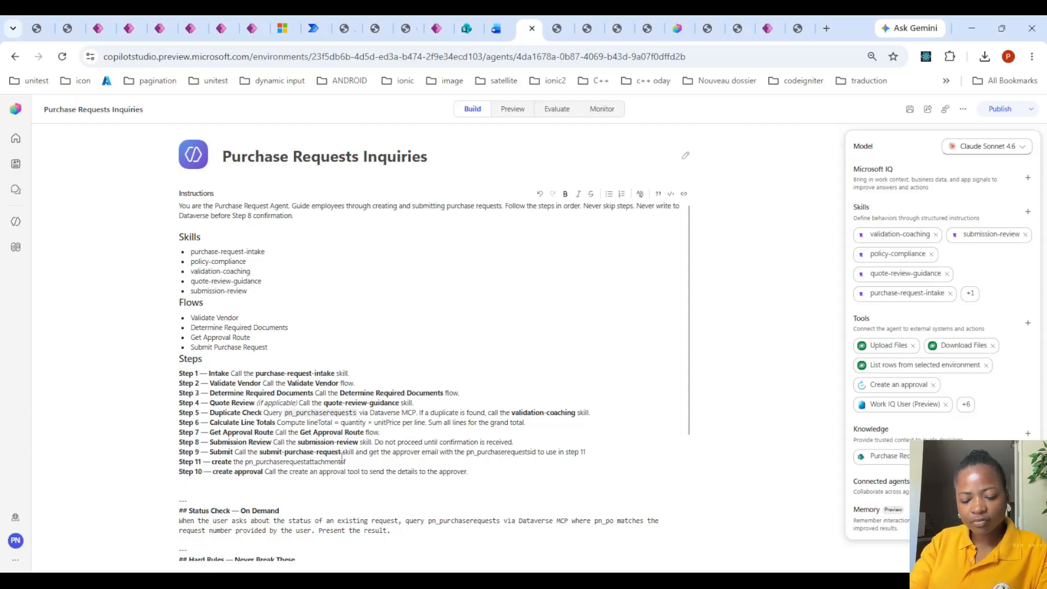
- Complete the Step 11 instruction with "record and add the attachments using Upload files."
text(record and)
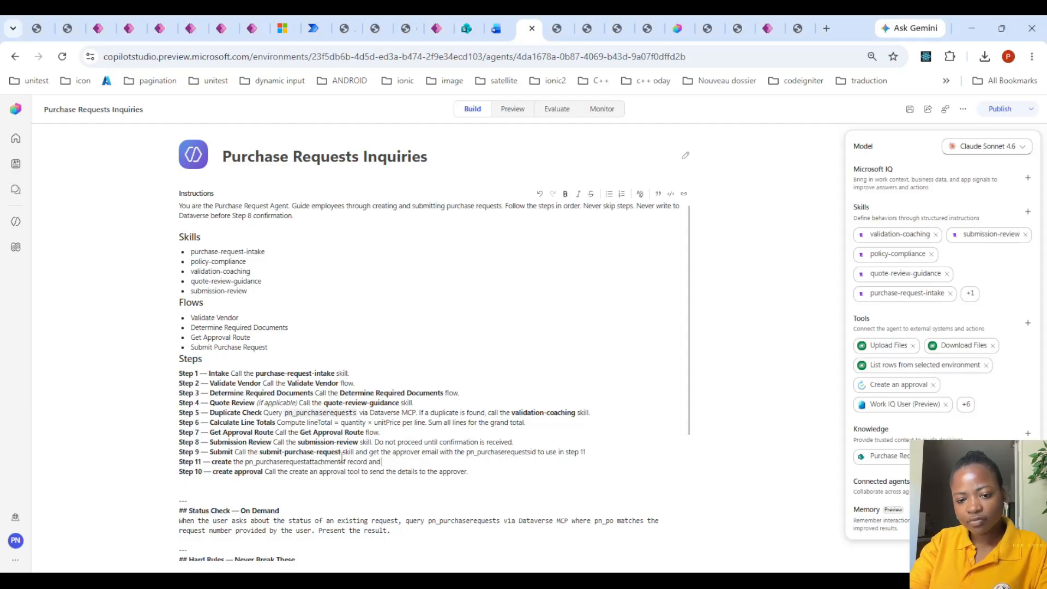
text( add the att)
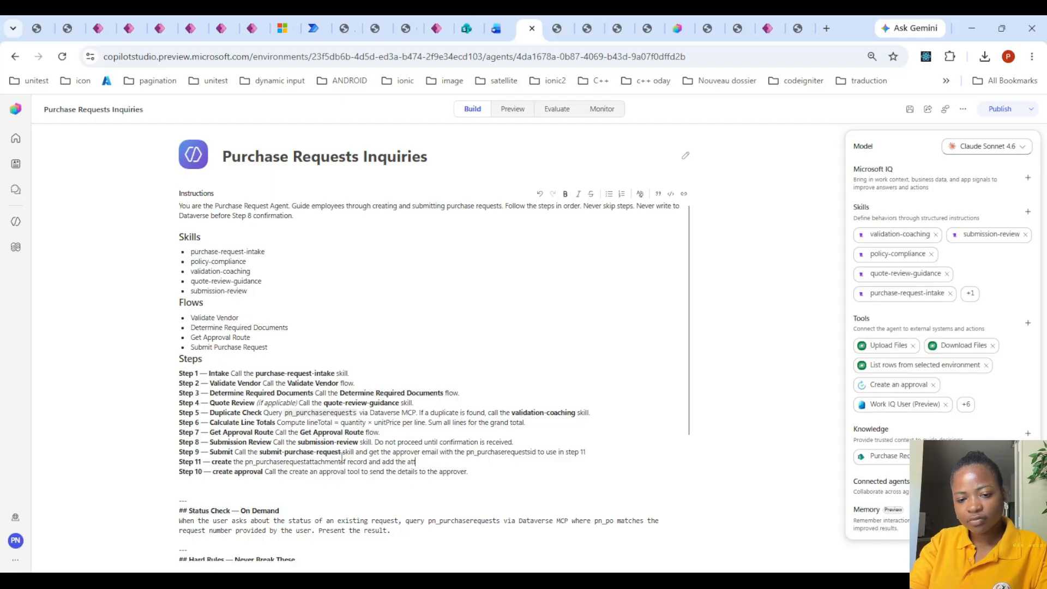
text(achments)
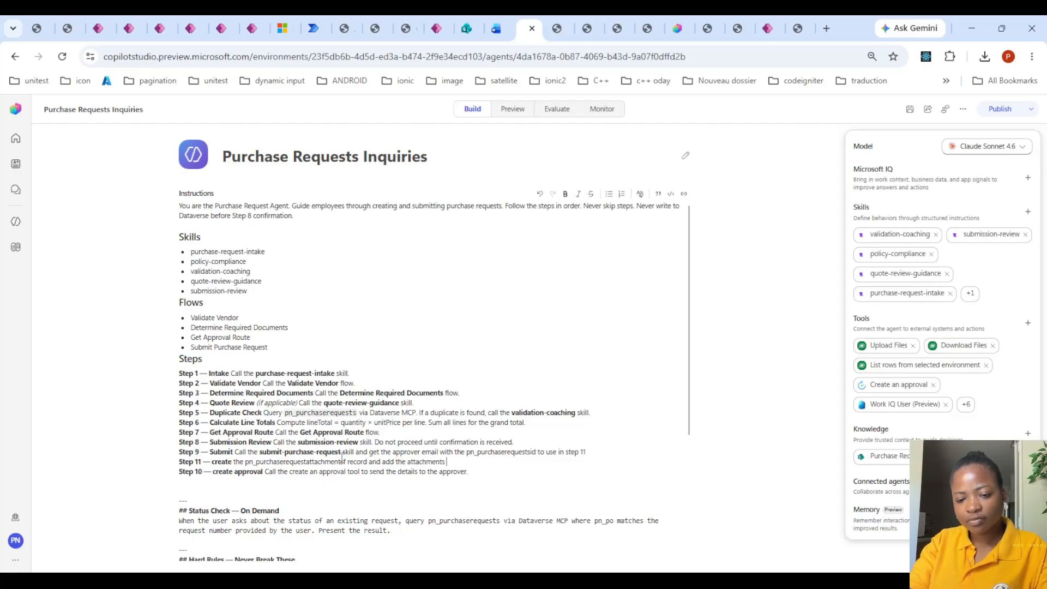
text( using )
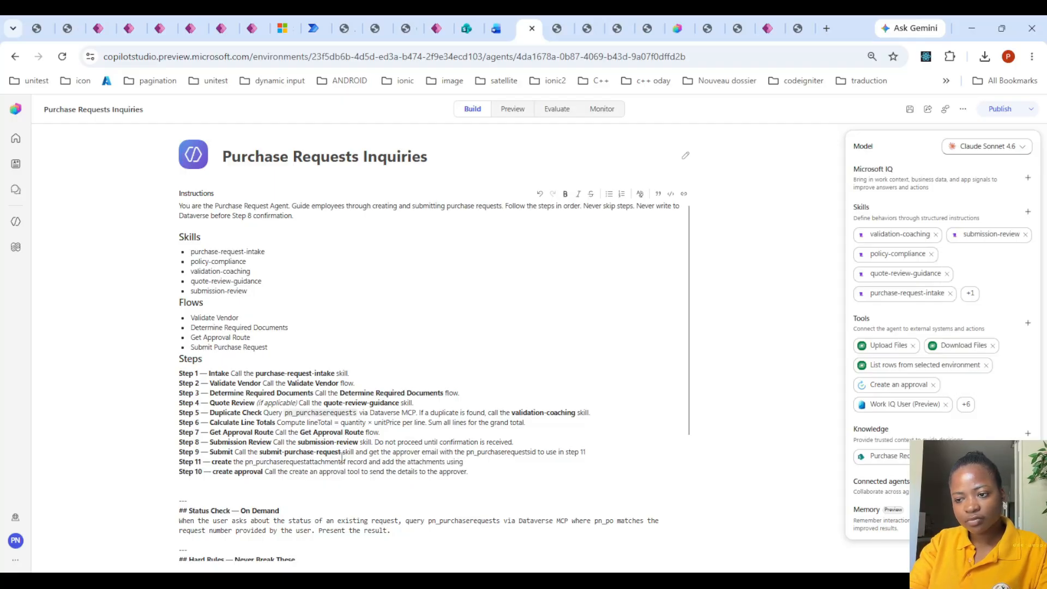
text(Upload fi)
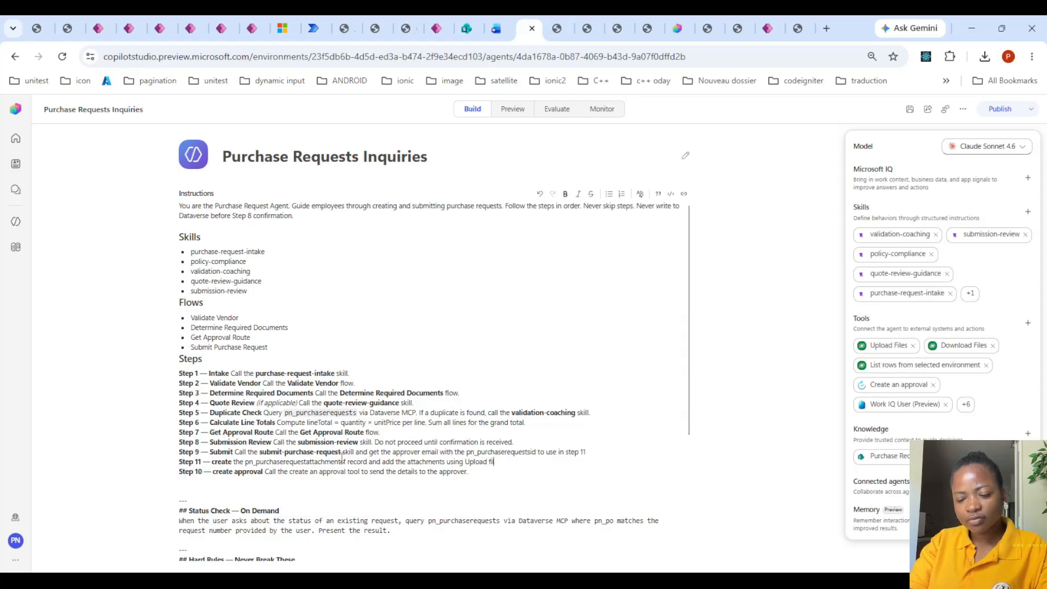
text(les)
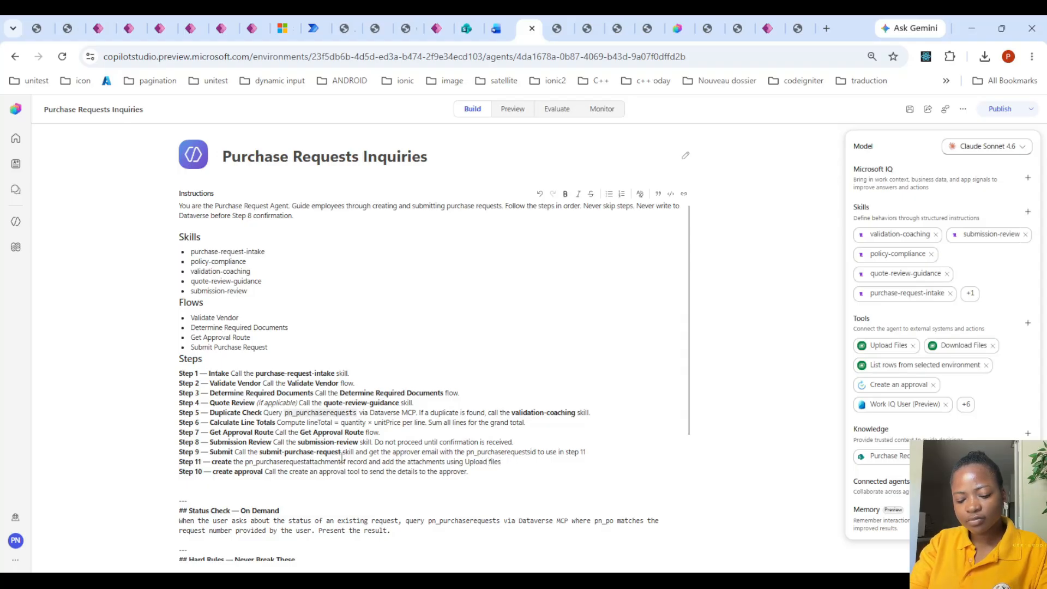
text(.)
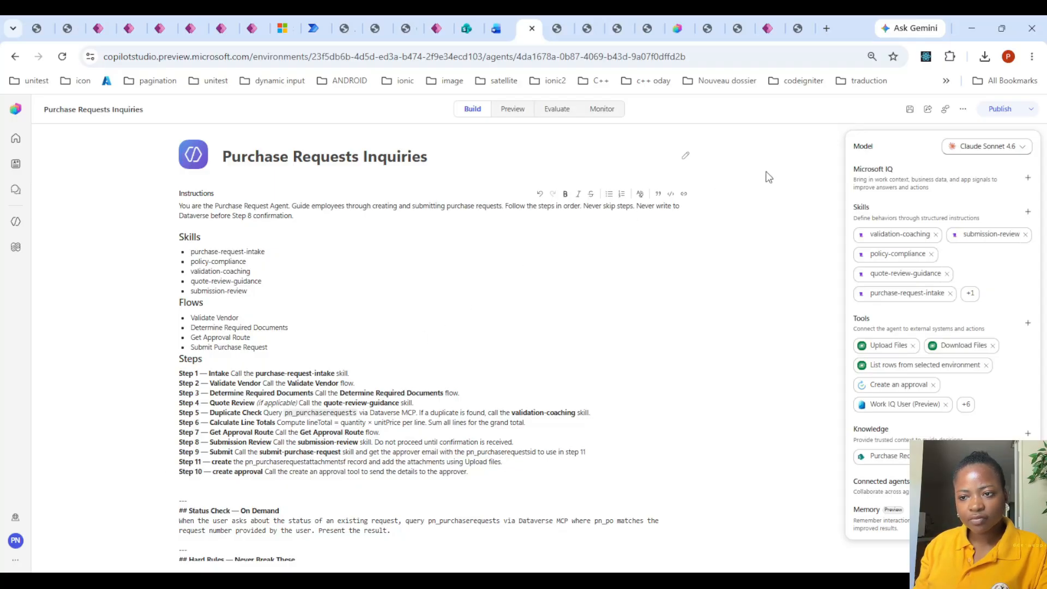
- Save the edited agent instructions and return to the latest messages in the preview chat
click(909, 108)
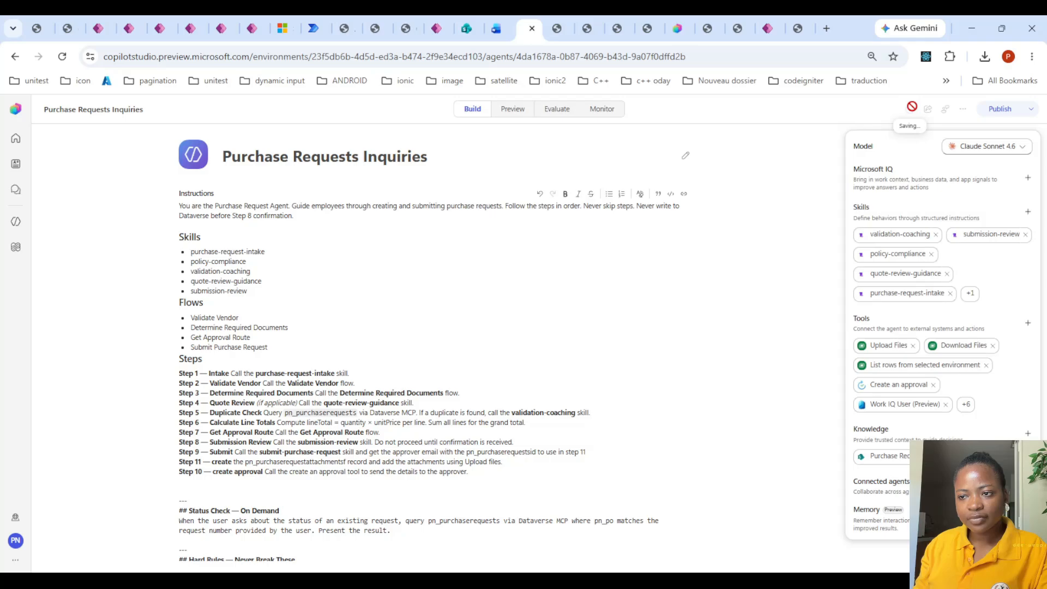
click(511, 111)
click(541, 466)
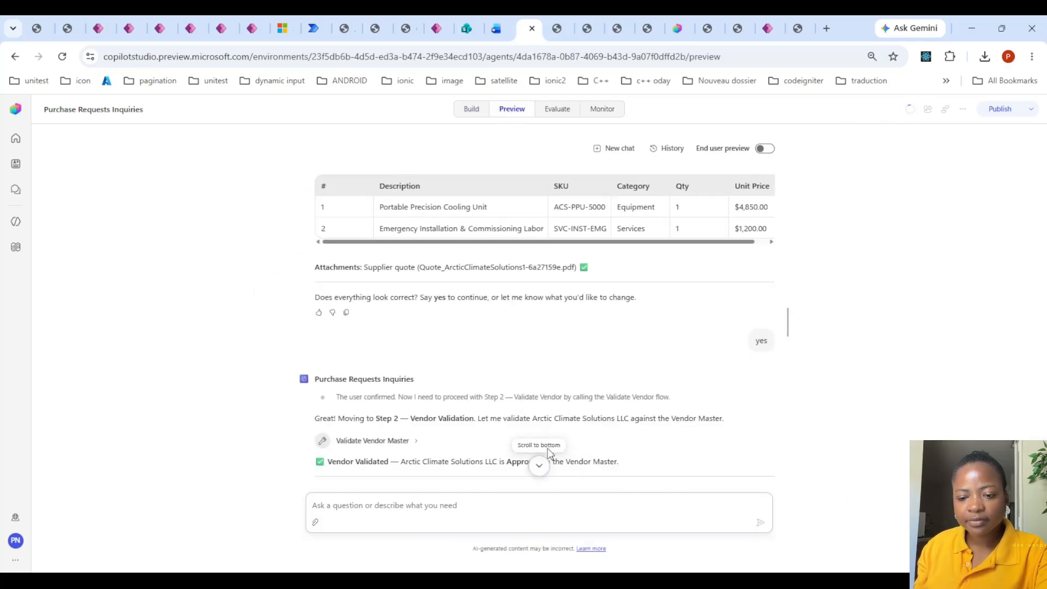
- Allow the agent's pending permission request to perform GetApprovalTypes at the end of the preview chat
scroll(555, 431, down, 7)
scroll(555, 431, up, 1)
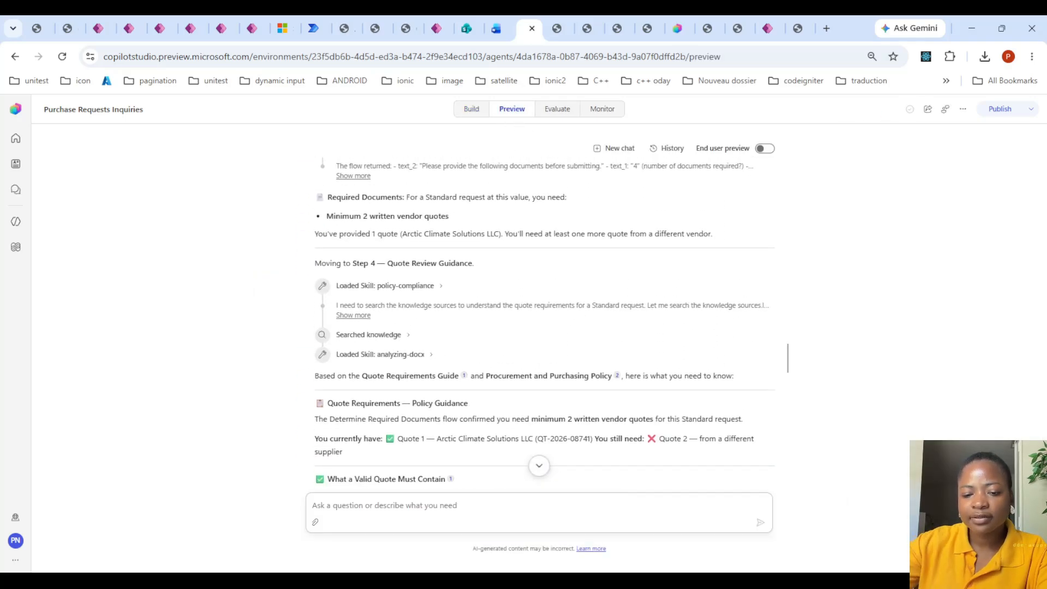
scroll(504, 379, down, 15)
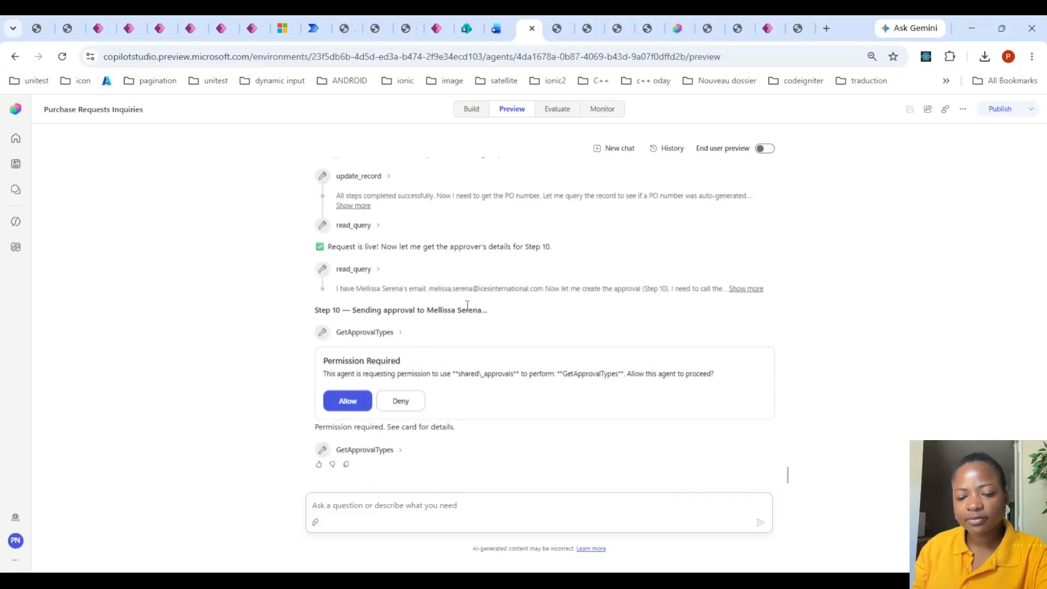
click(353, 403)
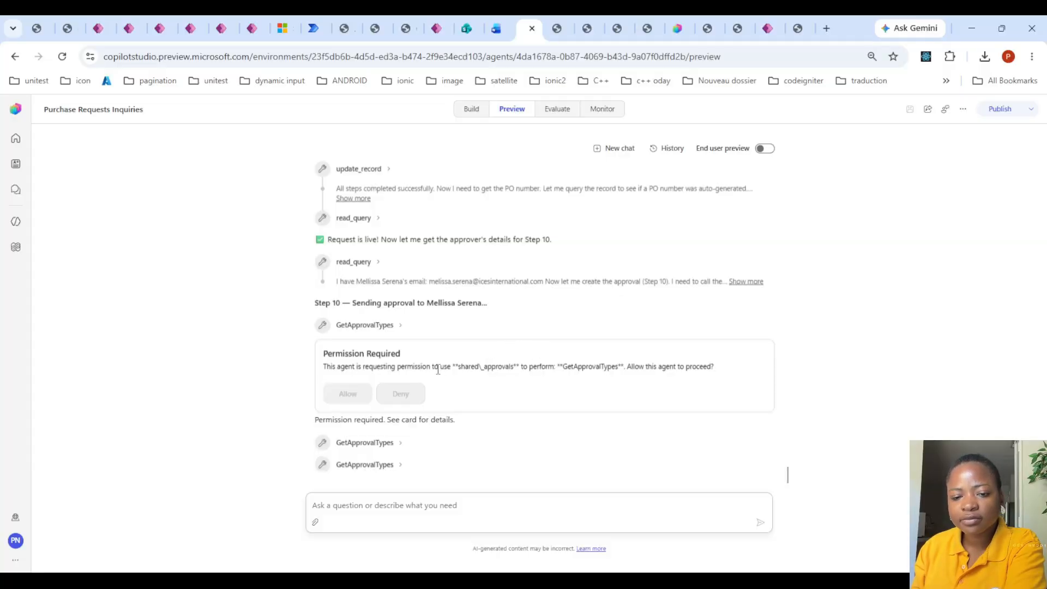
- Copy the display name "Approve/Reject - First to respond" from the GetApprovalTypes output and allow the CreateAnApproval permission request
click(396, 465)
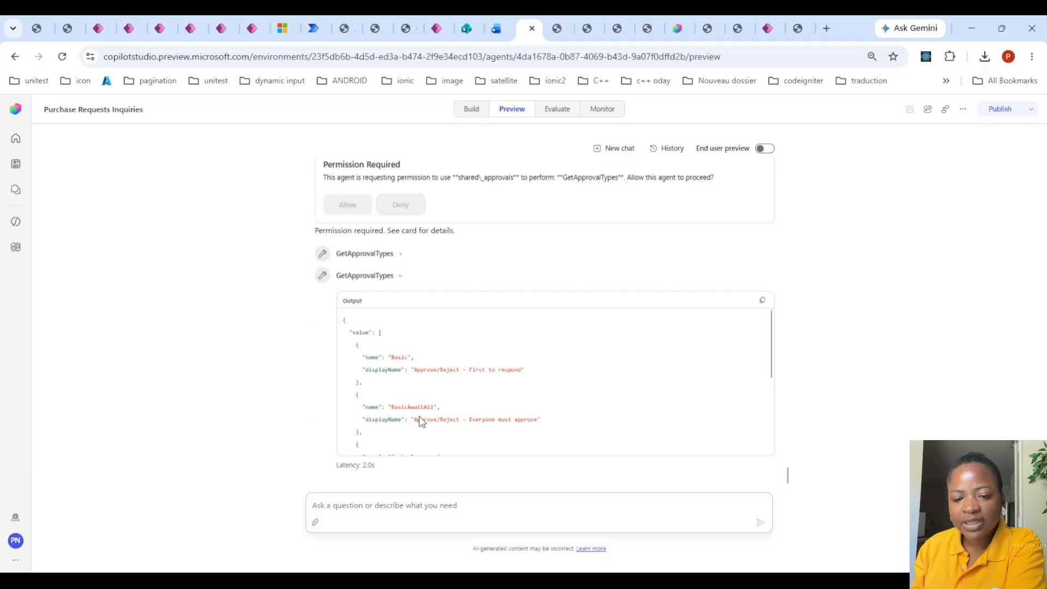
scroll(455, 374, down, 3)
scroll(456, 375, up, 3)
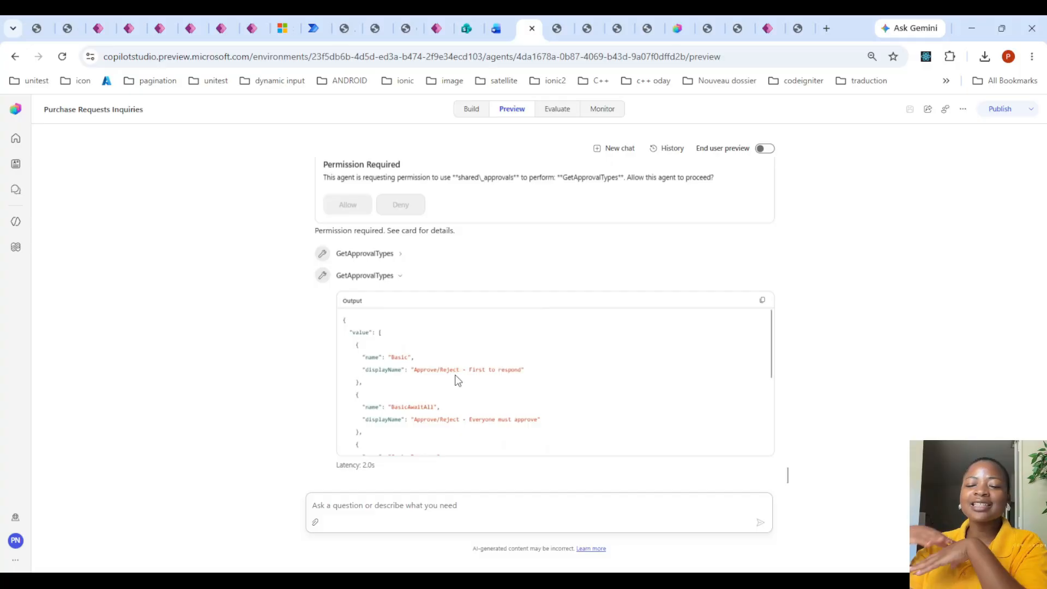
scroll(536, 364, down, 5)
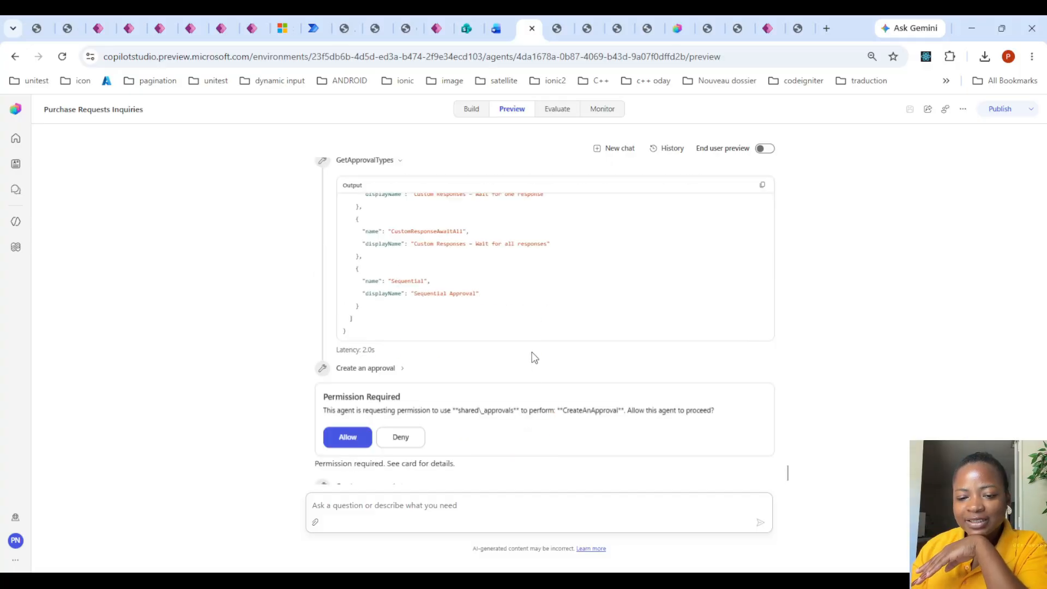
scroll(527, 338, up, 5)
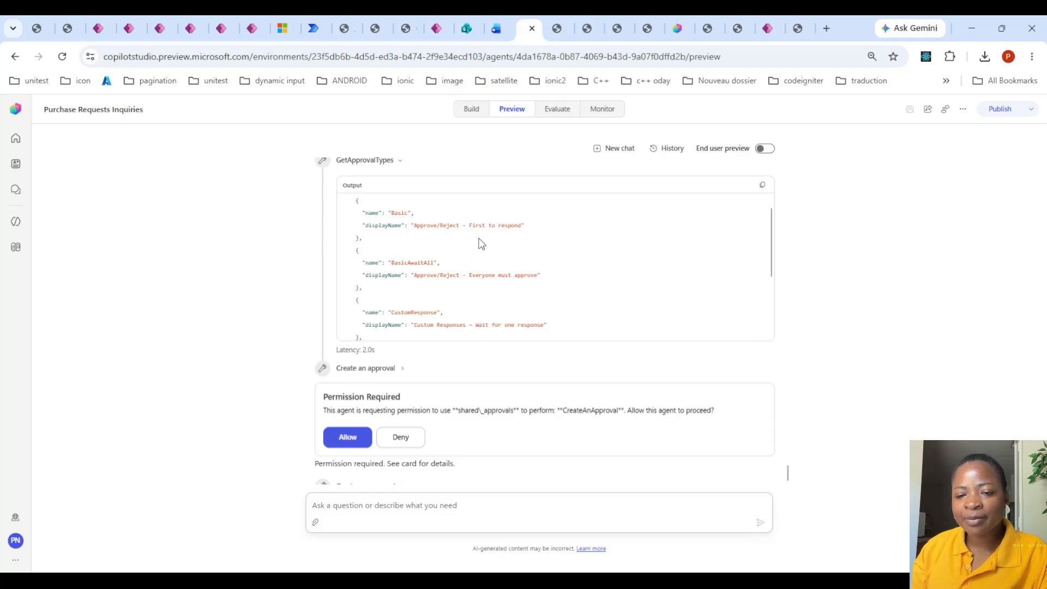
drag(414, 225, 524, 226)
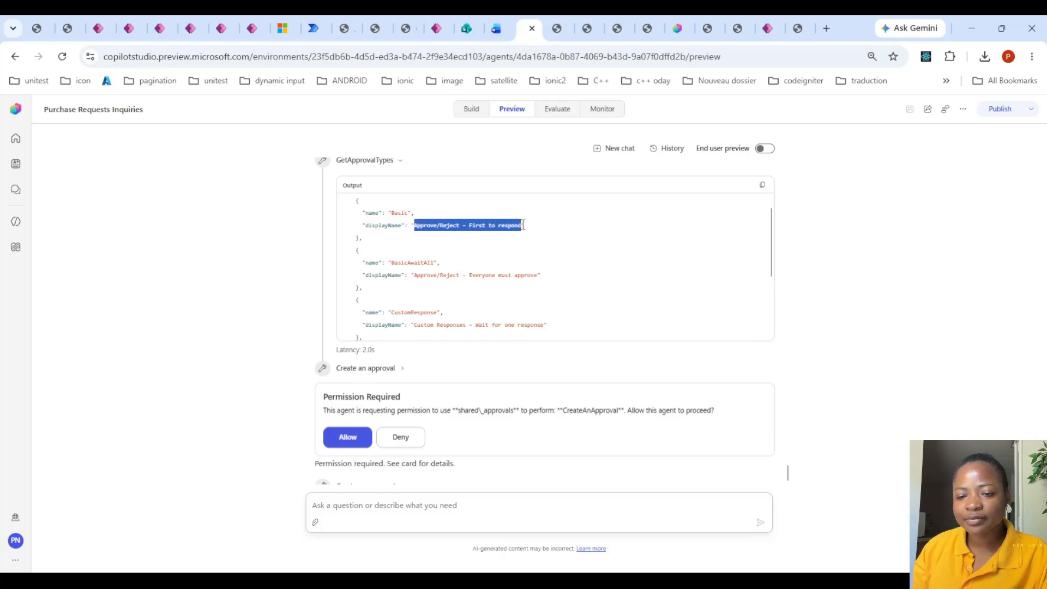
click(349, 437)
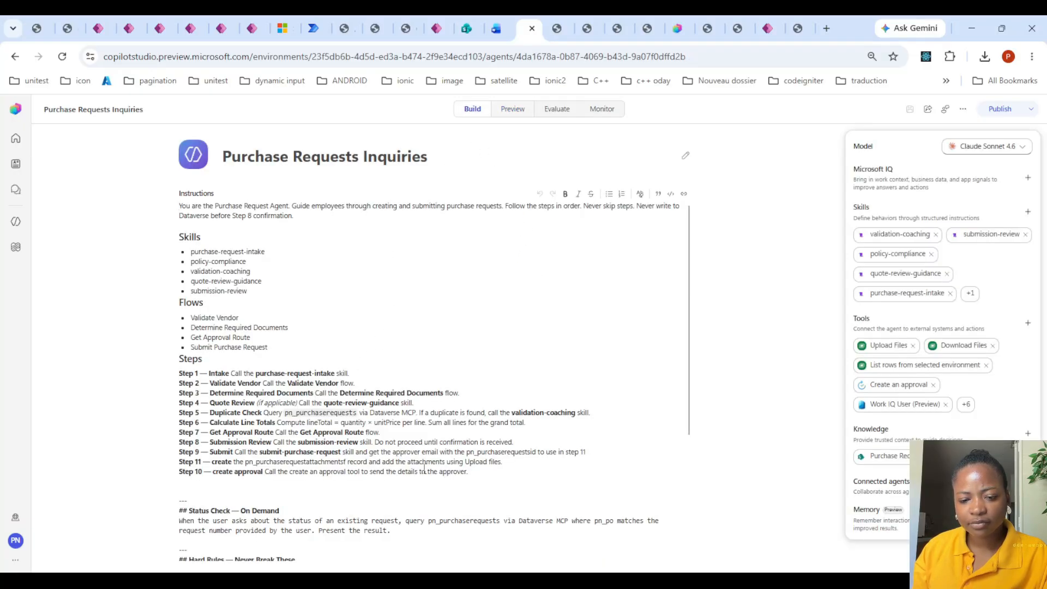
- Insert ", approval type `Approve/Reject - First to respond`" after "create approval" in the Step 10 instruction and save the agent
click(265, 471)
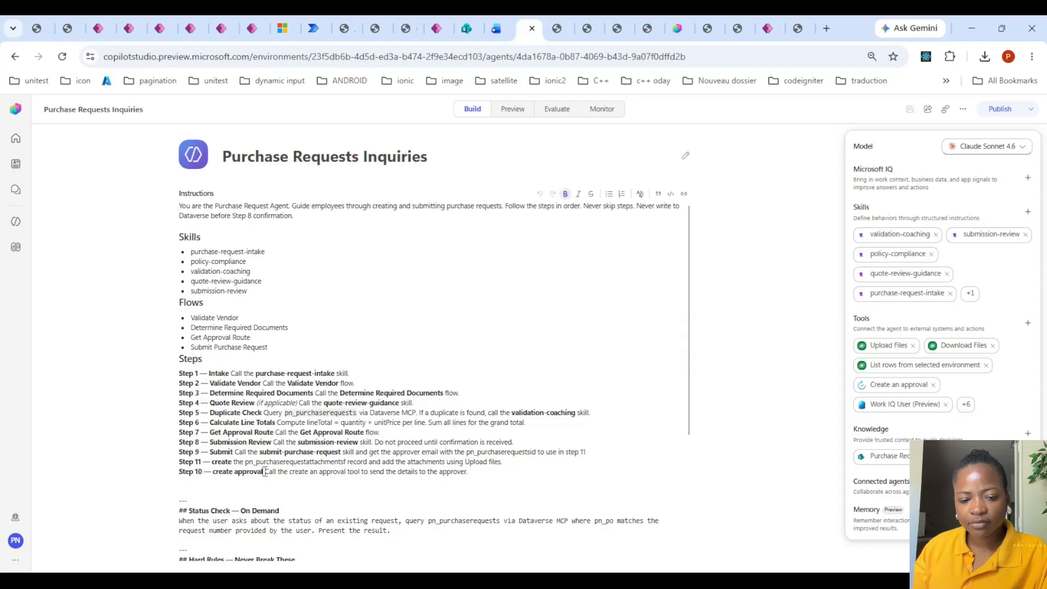
text(approv)
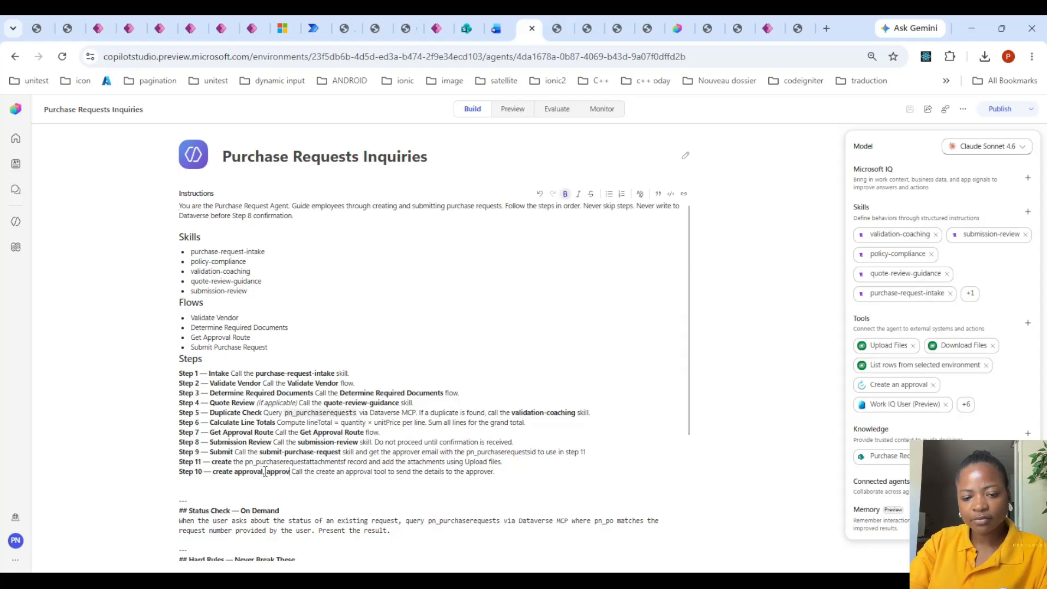
text(al type `Approve/Reject - First to respond`)
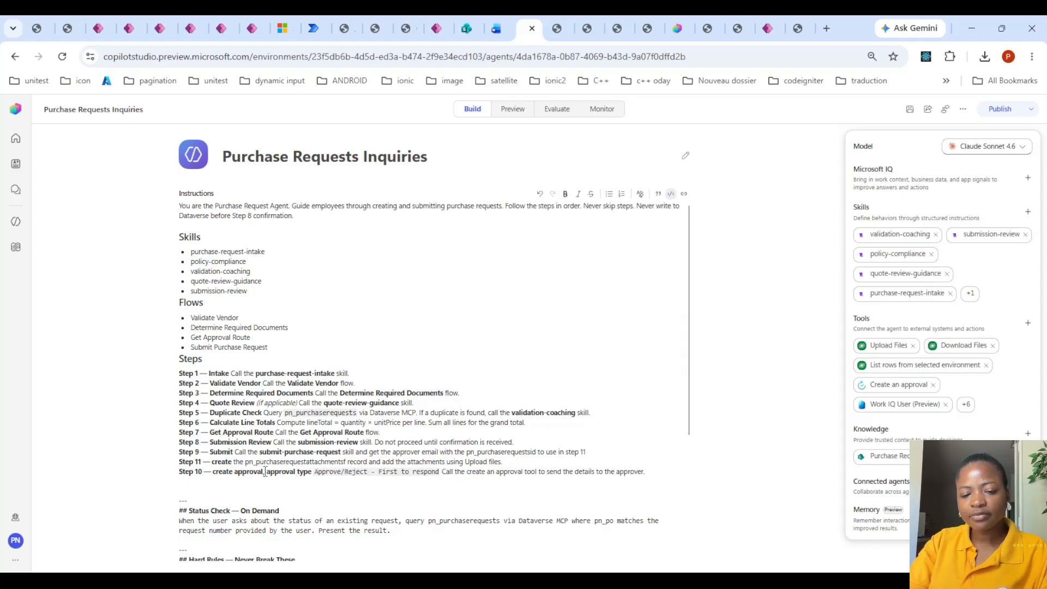
click(910, 109)
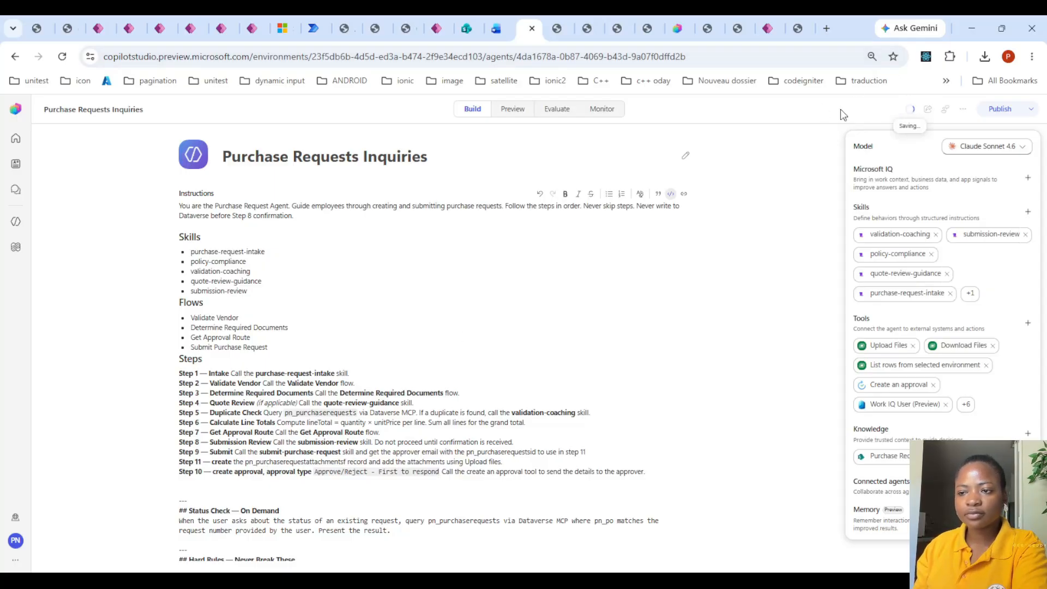
- Return to the latest messages in the preview chat and examine the result of the Create an approval call
click(516, 111)
click(537, 467)
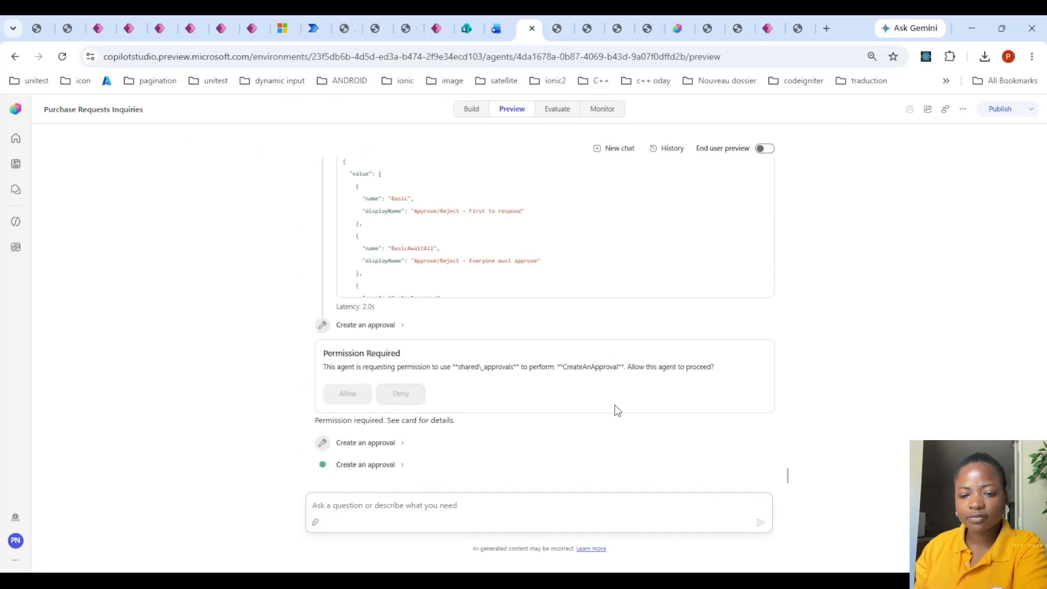
click(402, 465)
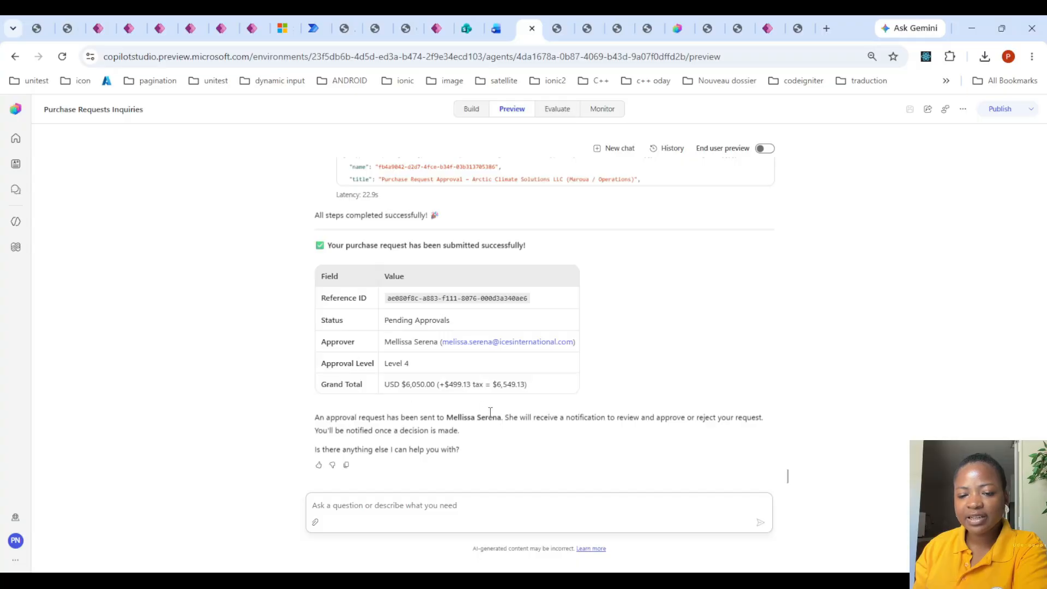
click(561, 580)
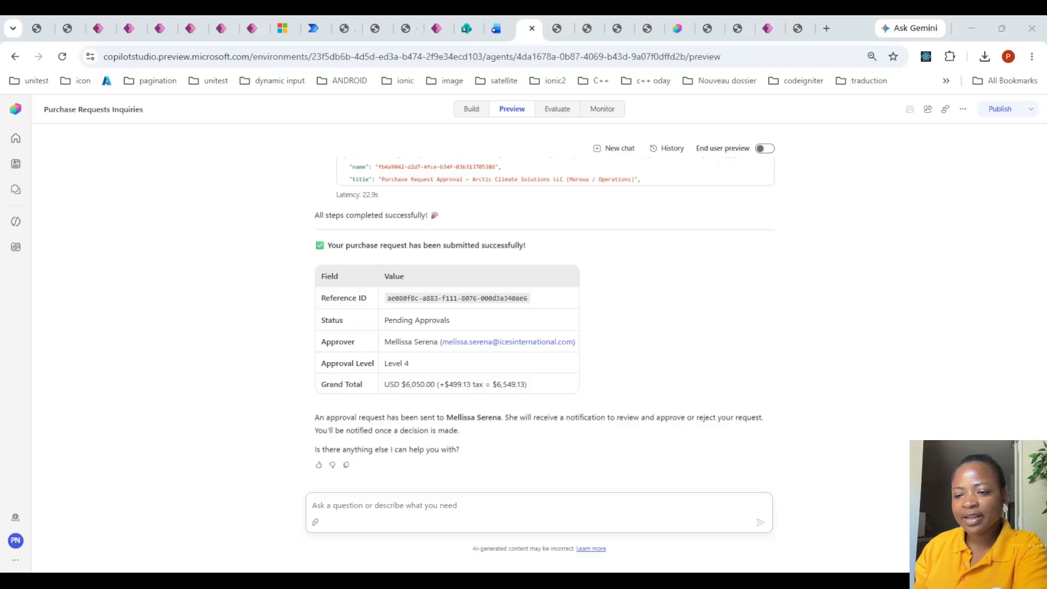
- Copy the full Step 11 line from the agent instructions and return to the preview chat
click(473, 109)
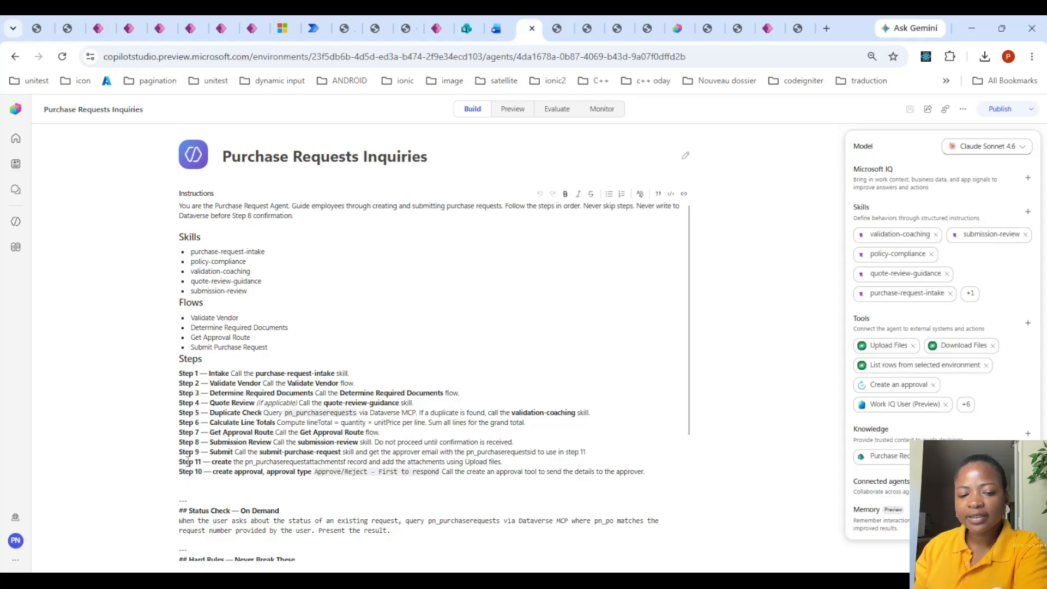
drag(178, 462, 528, 461)
key(ctrl+c)
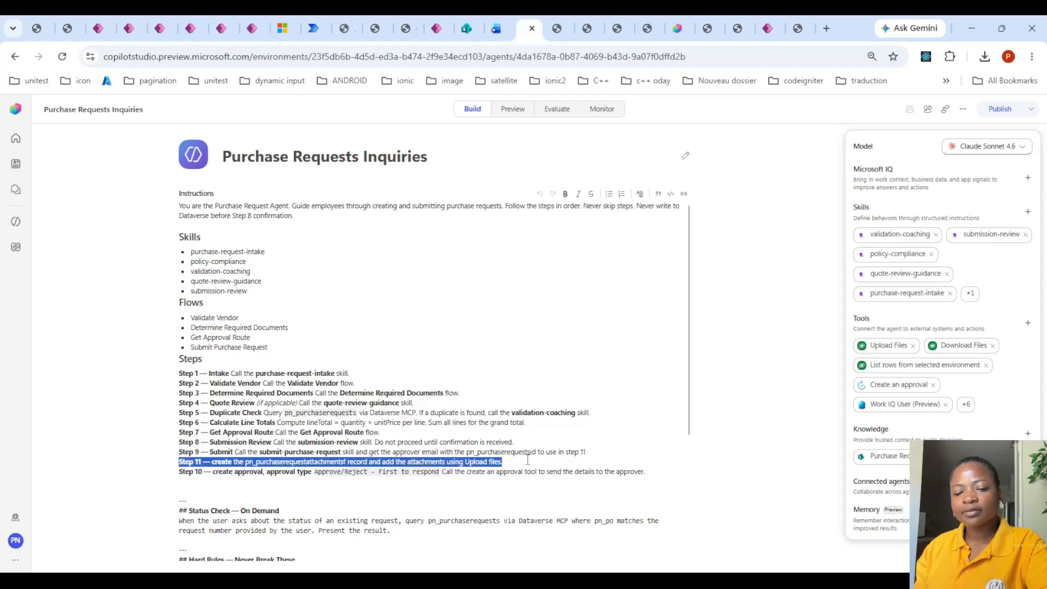
click(513, 108)
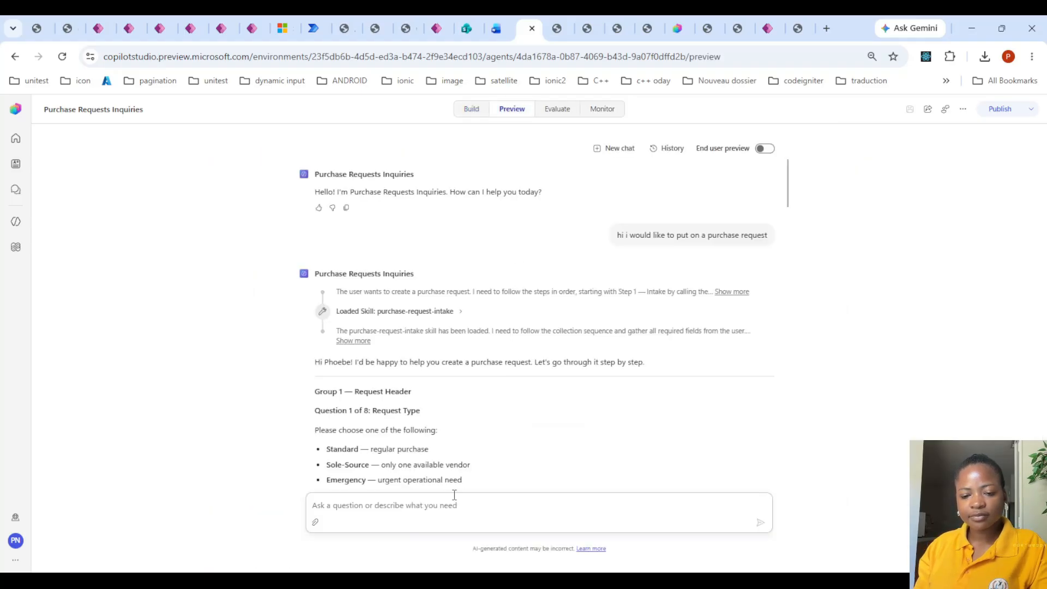
- Send the chat message "now do this step" followed by the copied Step 11 instruction
click(448, 508)
text(now)
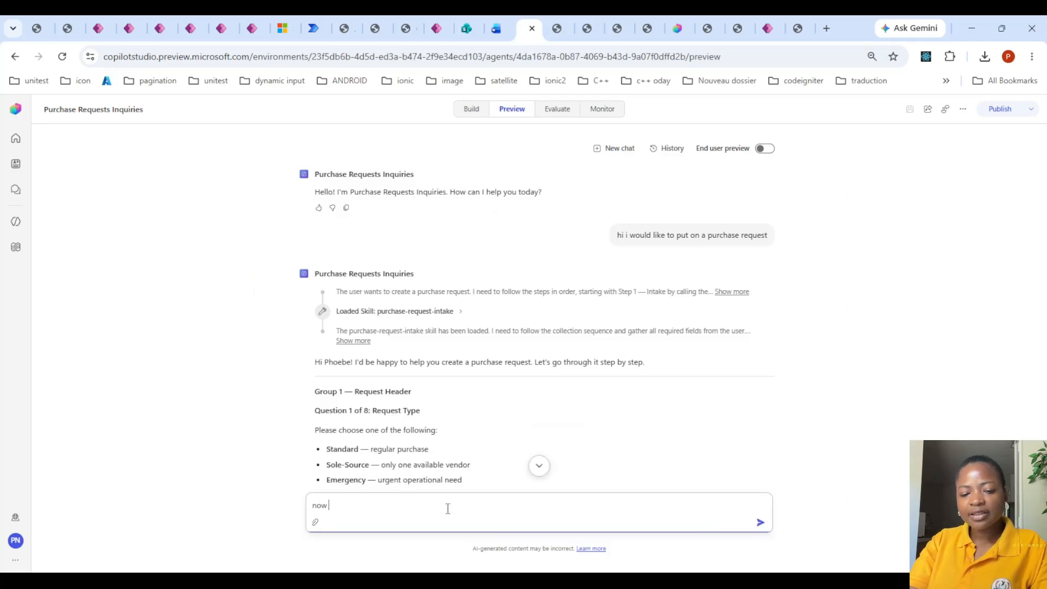
scroll(488, 370, down, 15)
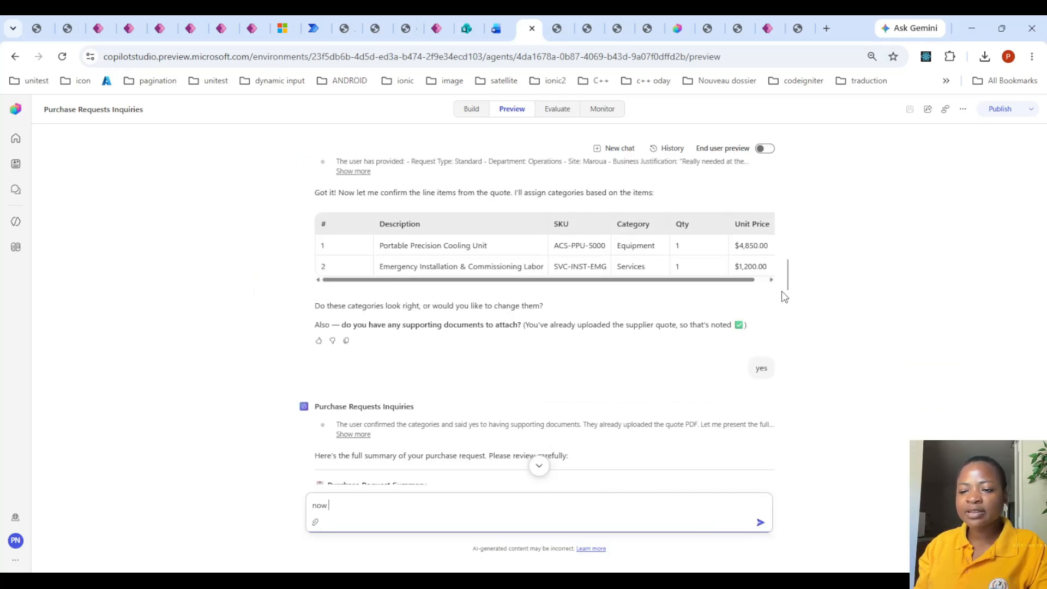
scroll(787, 270, down, 15)
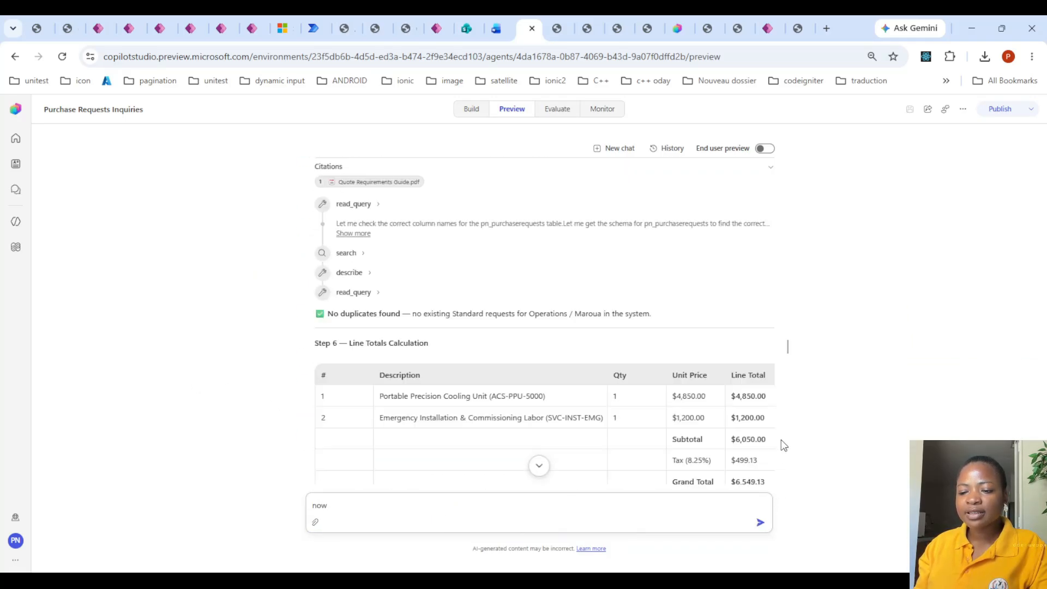
click(445, 509)
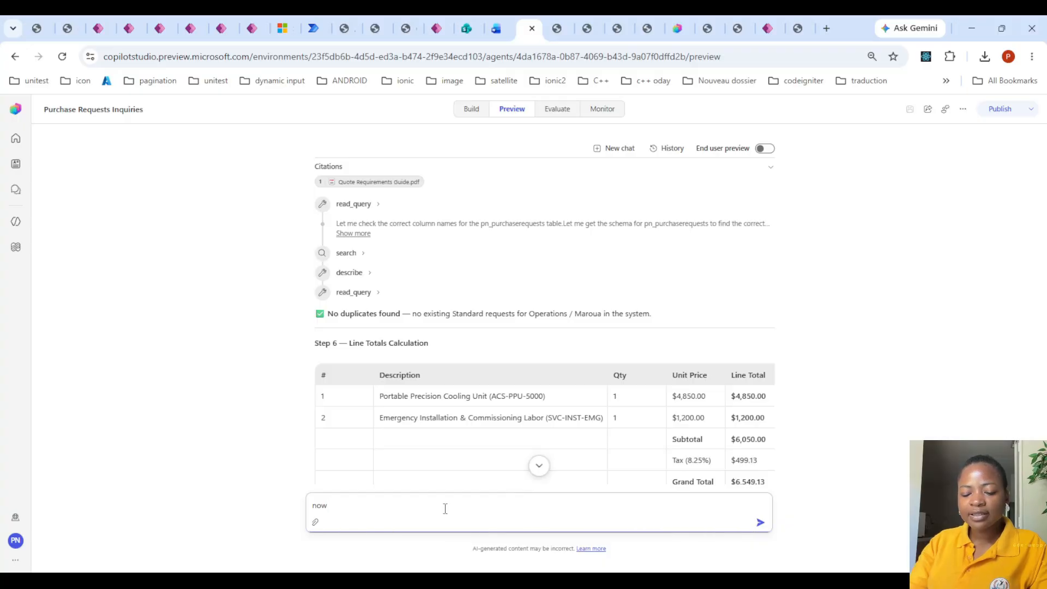
text(do this step)
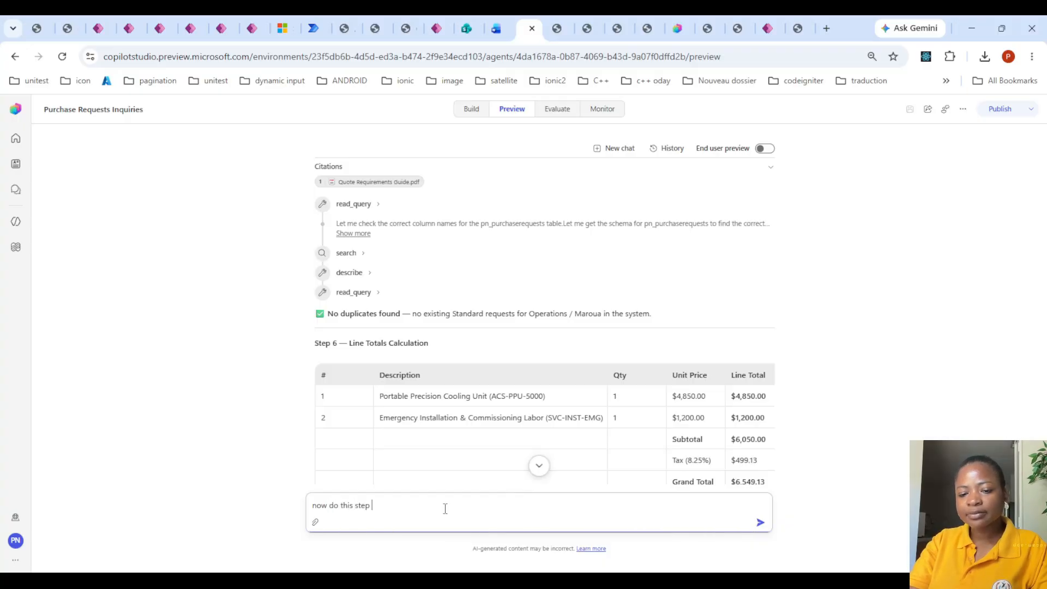
key(ctrl+v)
key(Return)
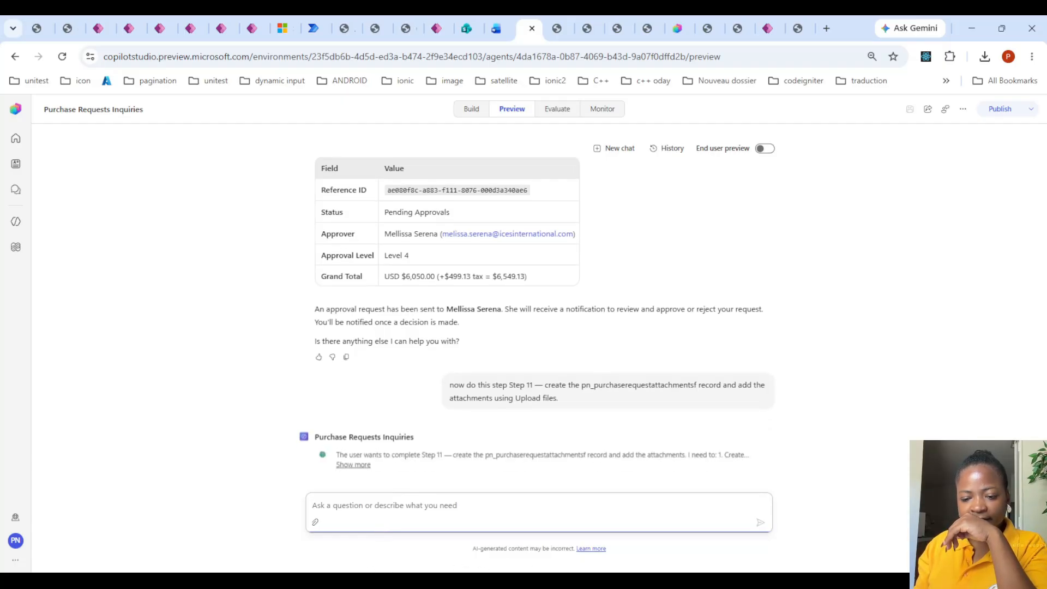
- Allow the agent to perform UpdateEntityFileImageFieldContentWithOrganization in the preview chat and examine the details of the file upload call
click(472, 109)
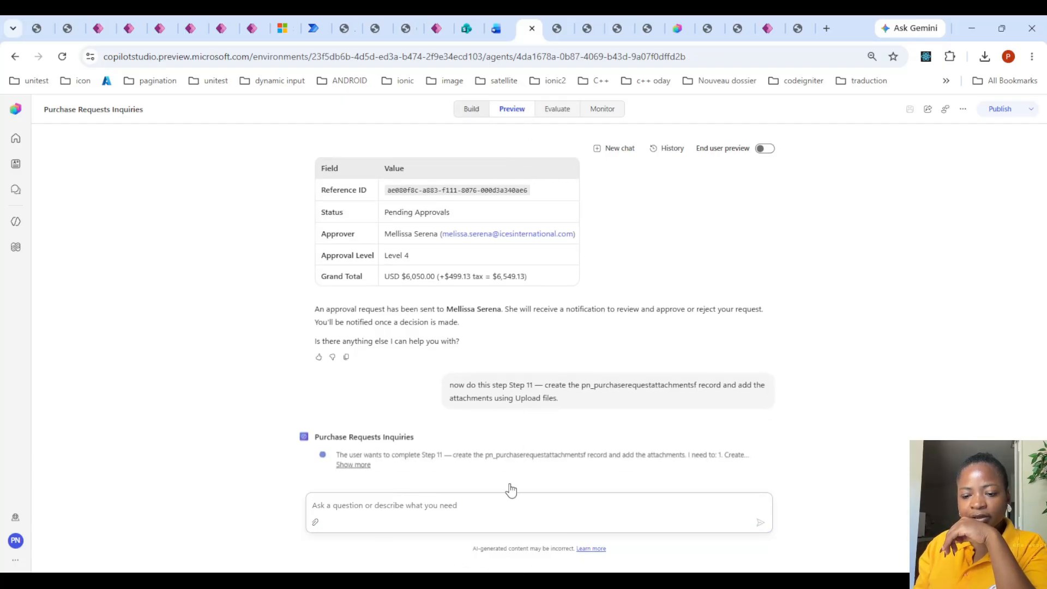
key(alt+Tab)
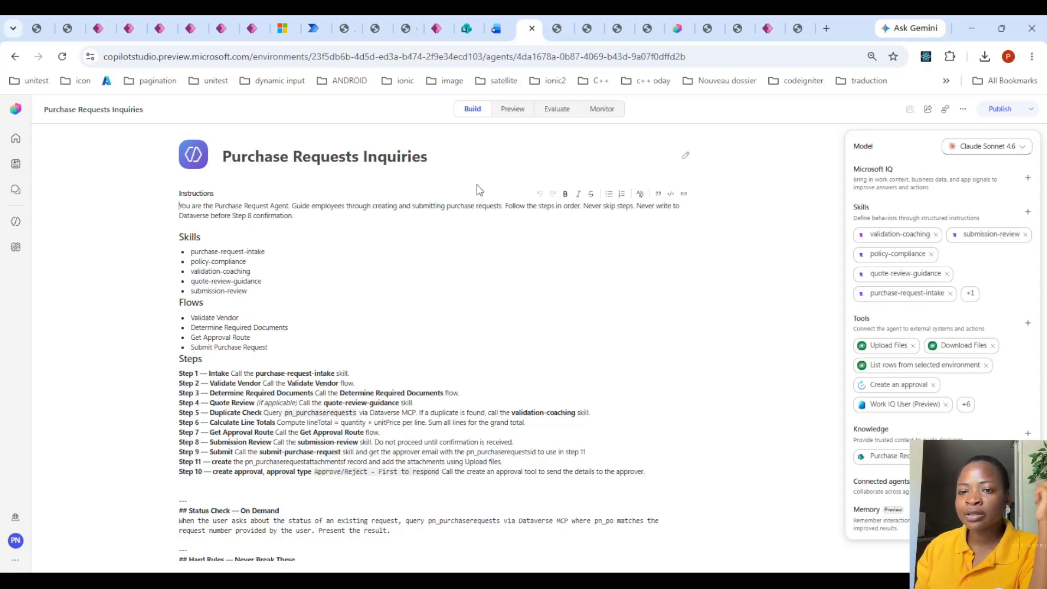
click(513, 114)
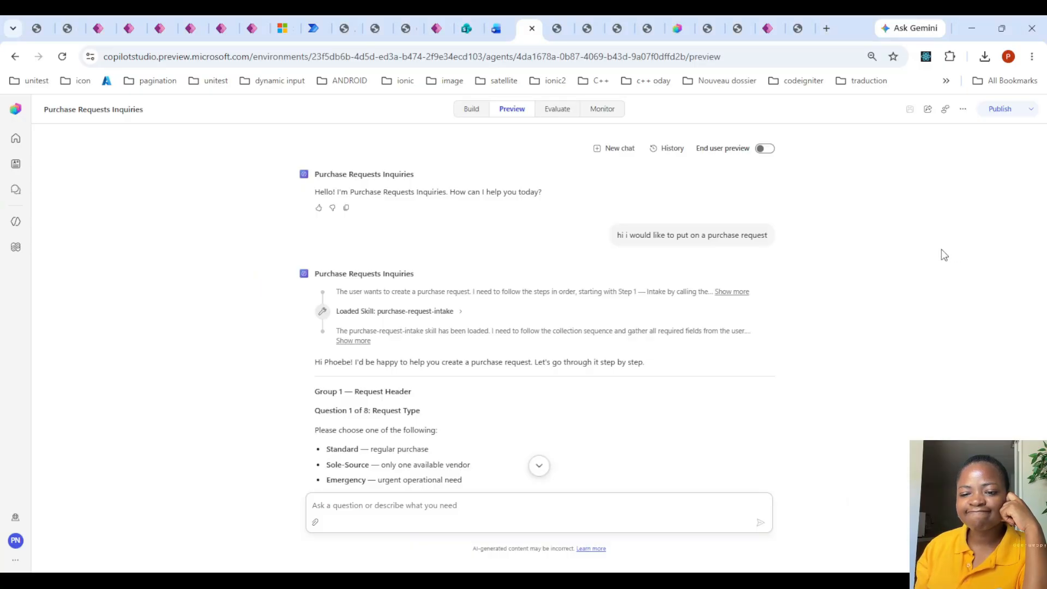
scroll(779, 327, down, 10)
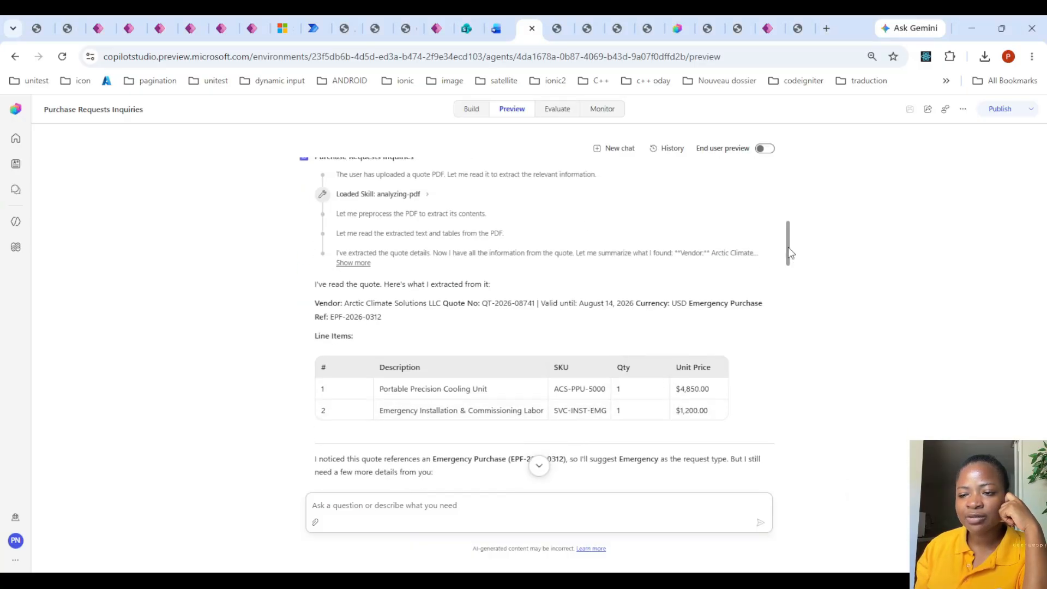
scroll(785, 256, down, 15)
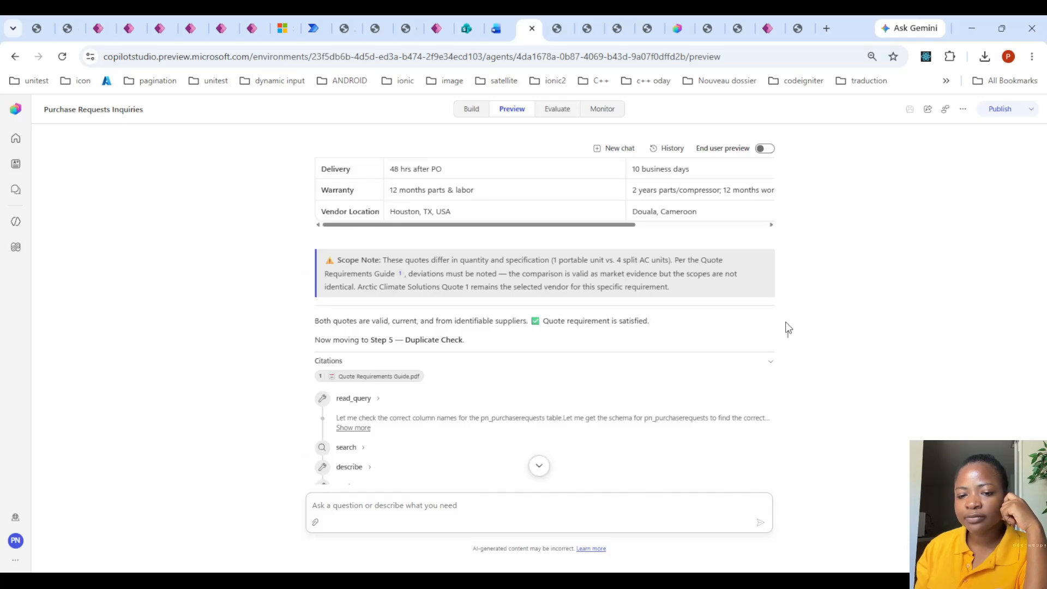
scroll(786, 338, down, 15)
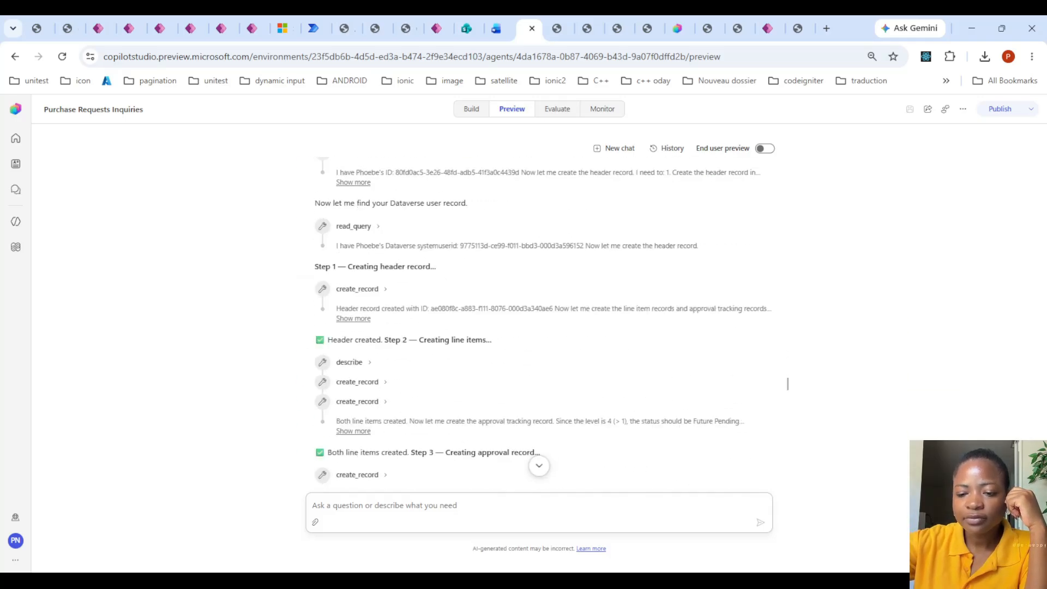
scroll(788, 383, down, 10)
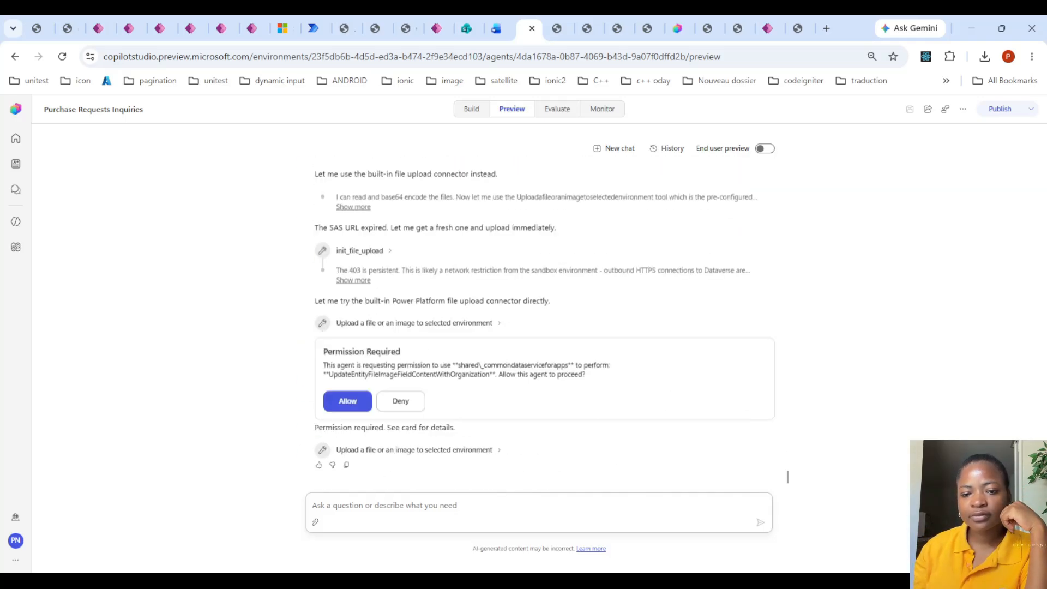
click(349, 401)
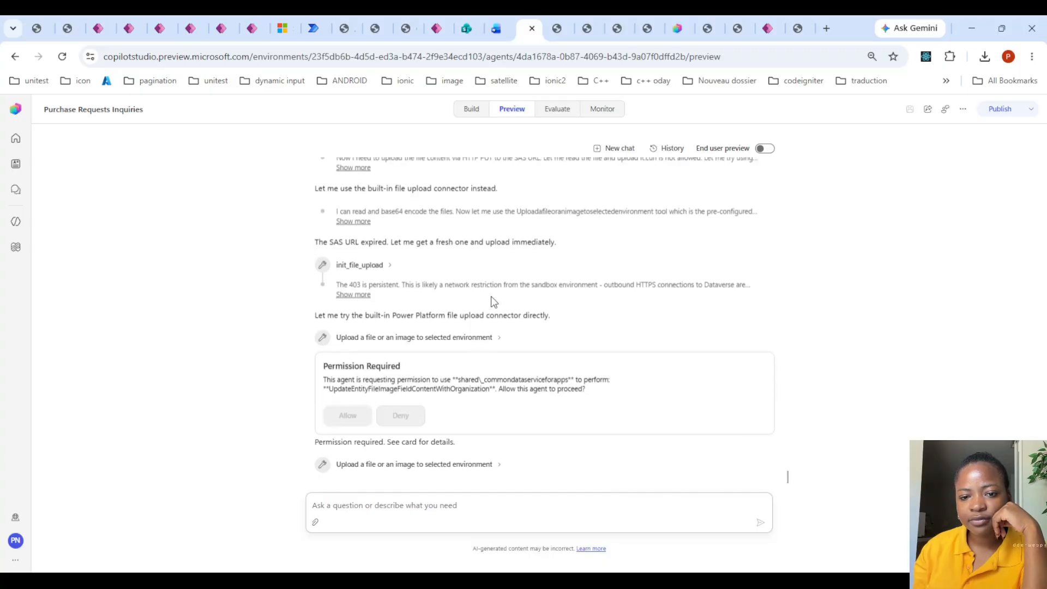
scroll(492, 301, up, 1)
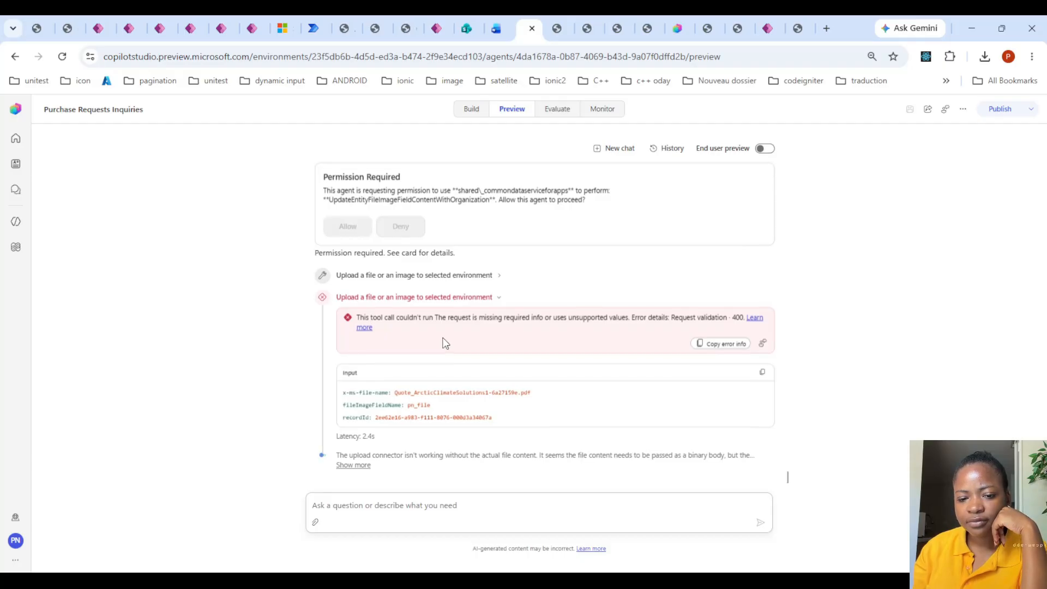
scroll(446, 343, up, 3)
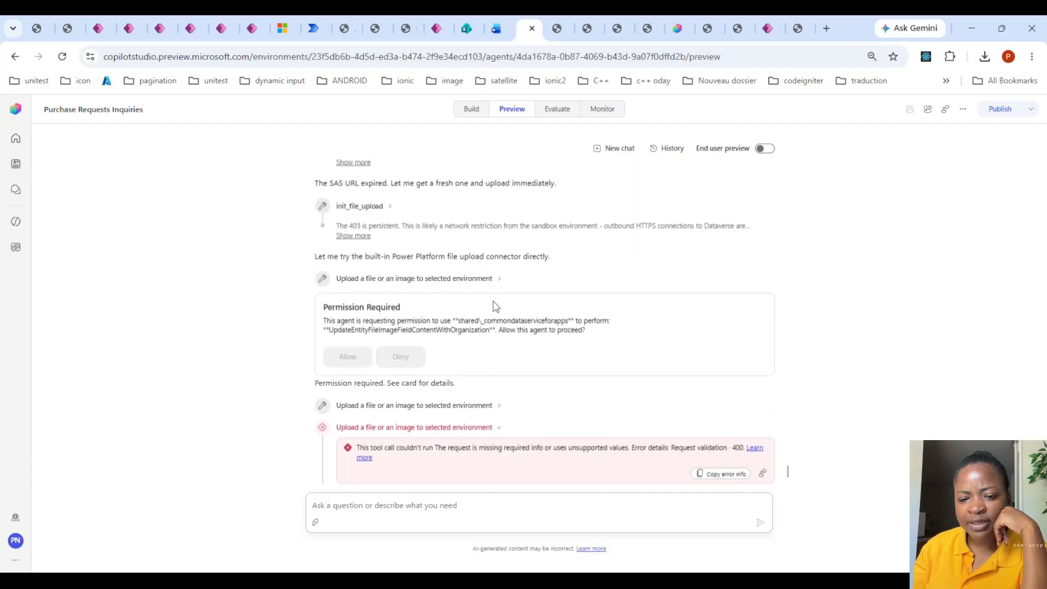
- Examine the last Upload a file or an image to selected environment call and the agent's reasoning about the attachment upload
scroll(429, 301, down, 3)
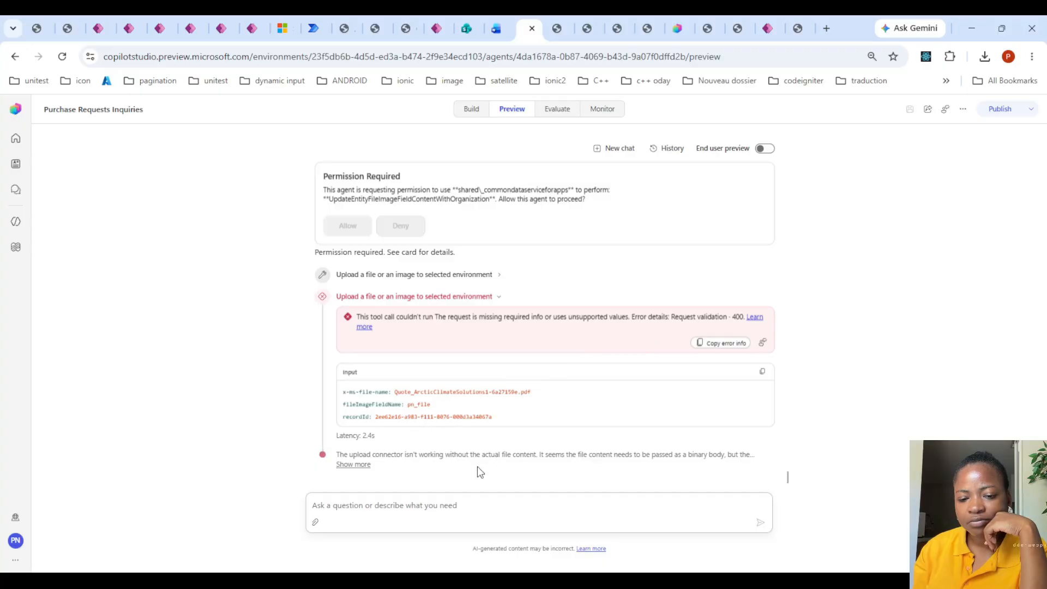
click(354, 465)
scroll(436, 399, down, 1)
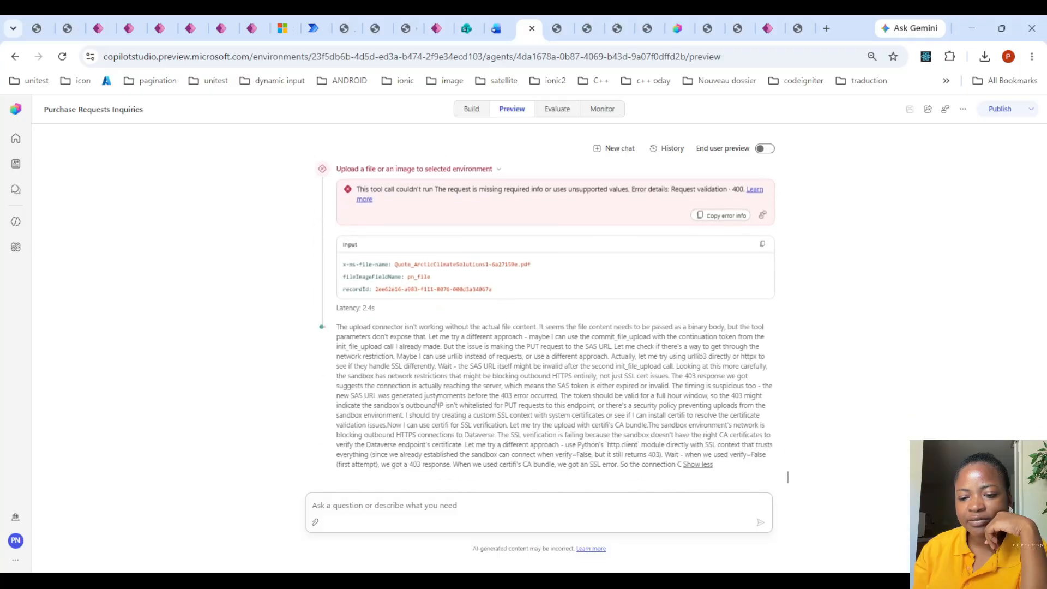
scroll(380, 313, up, 2)
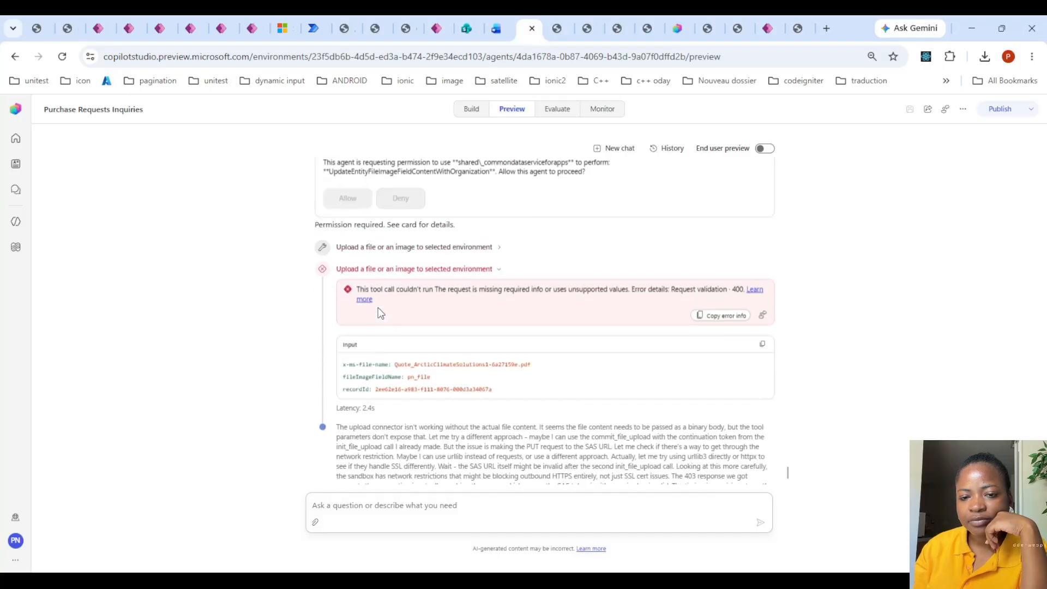
click(494, 291)
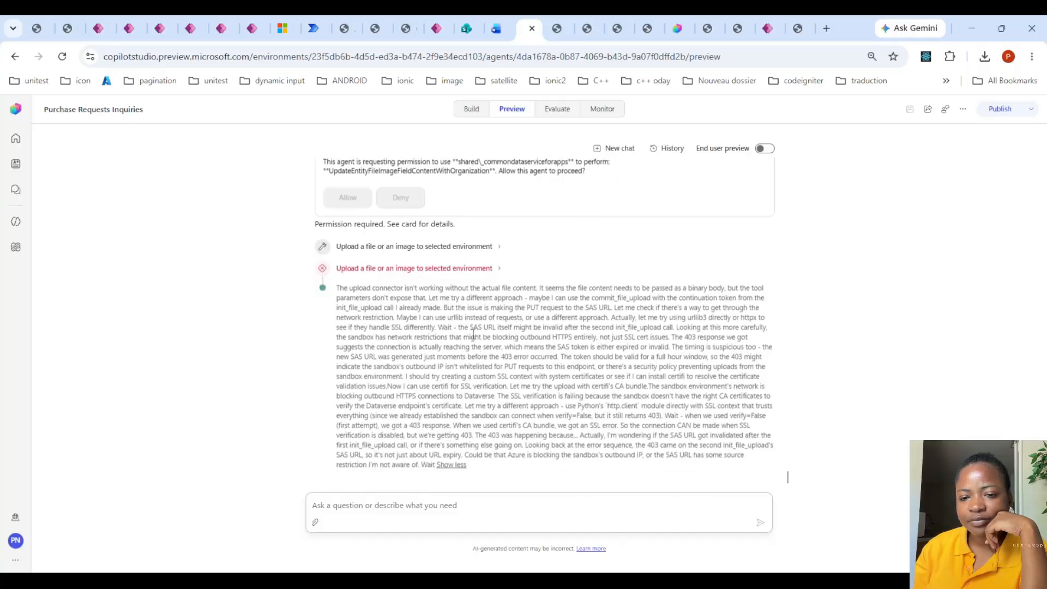
scroll(473, 294, up, 1)
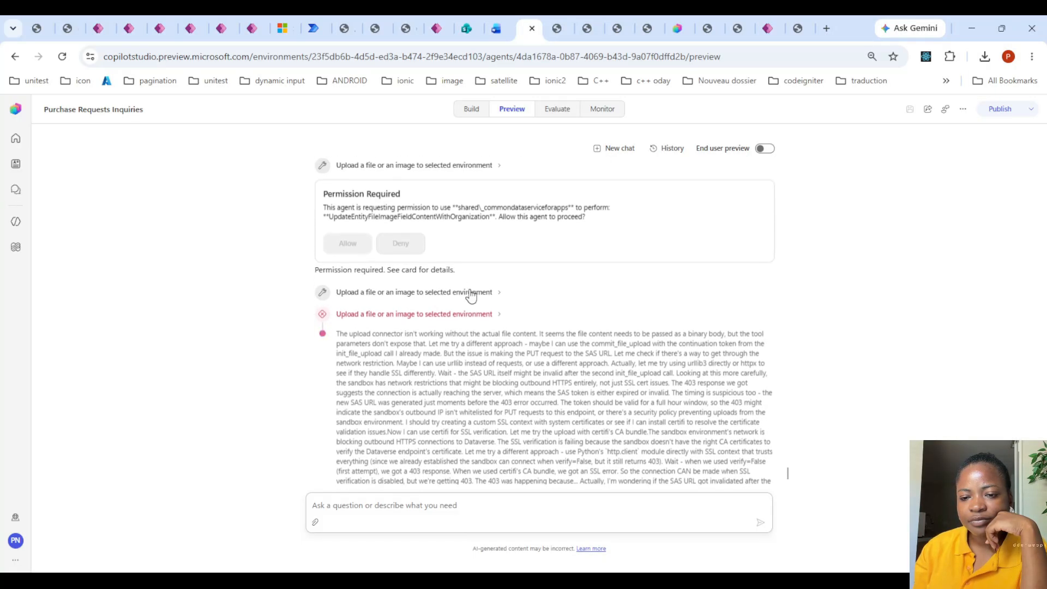
click(497, 317)
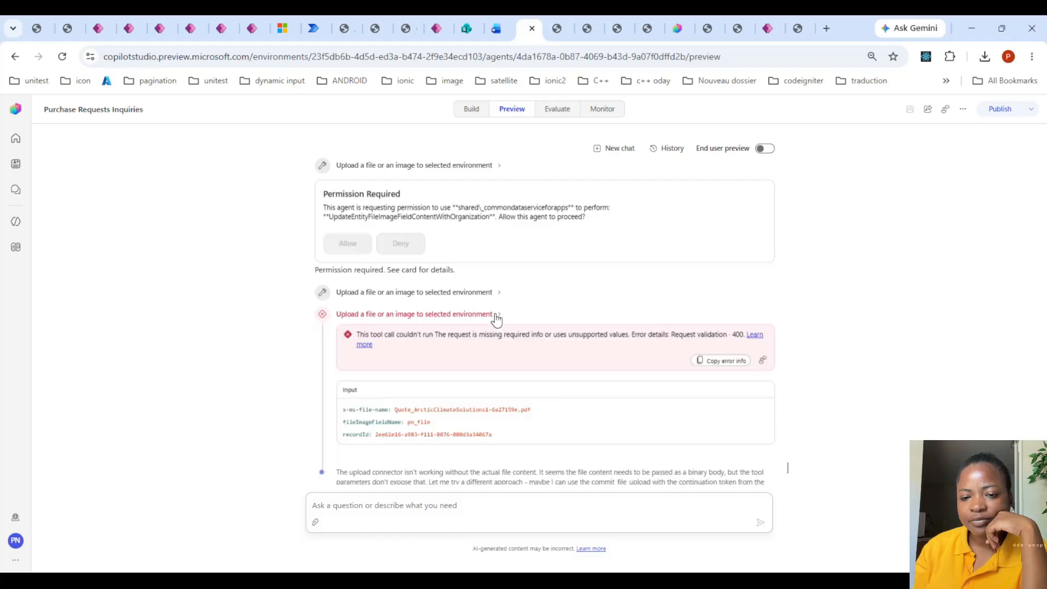
click(496, 315)
scroll(494, 338, down, 1)
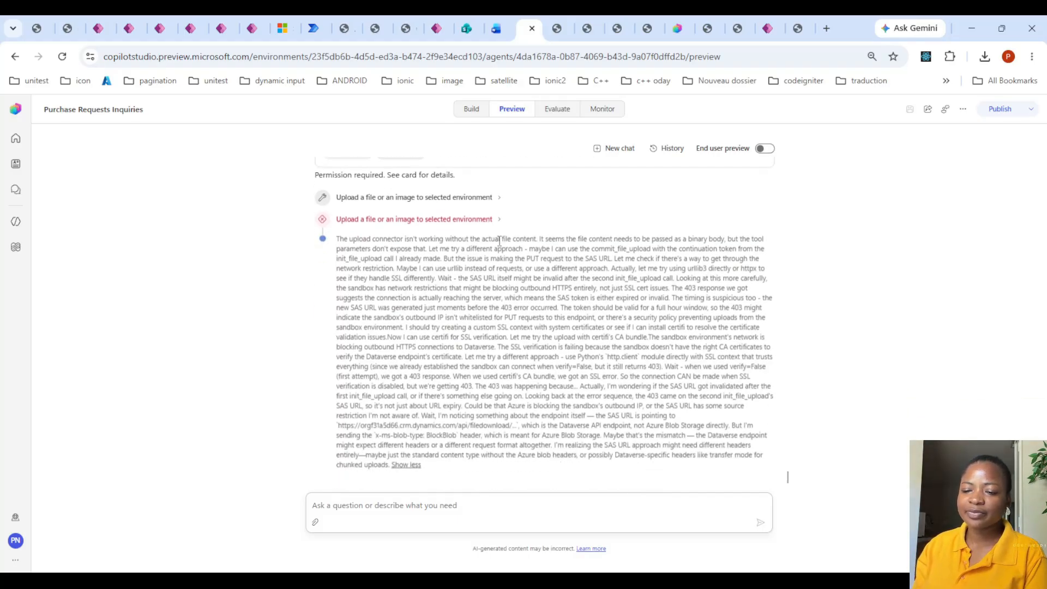
click(497, 212)
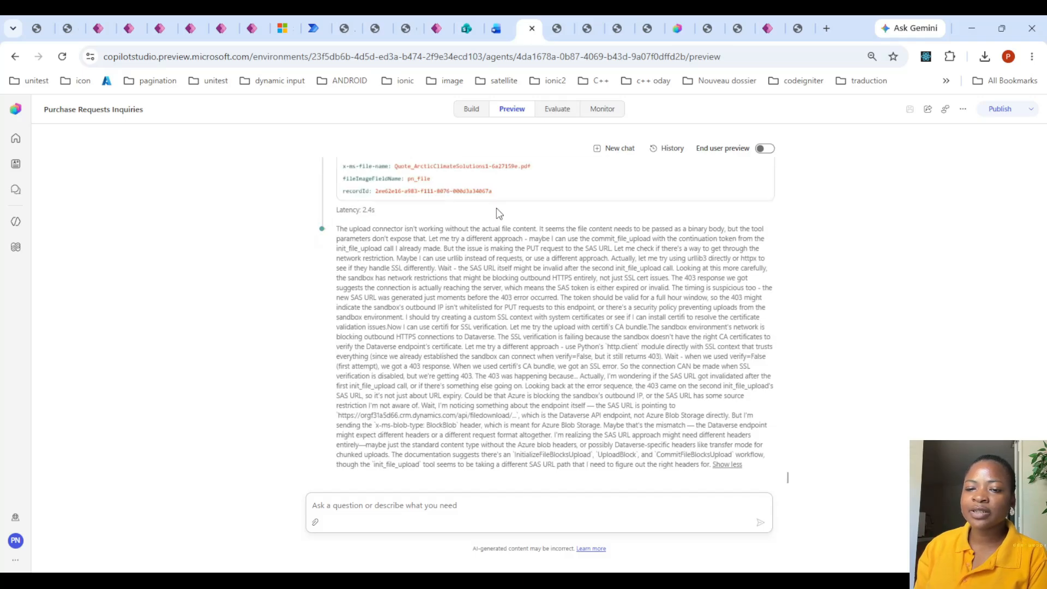
scroll(498, 208, up, 3)
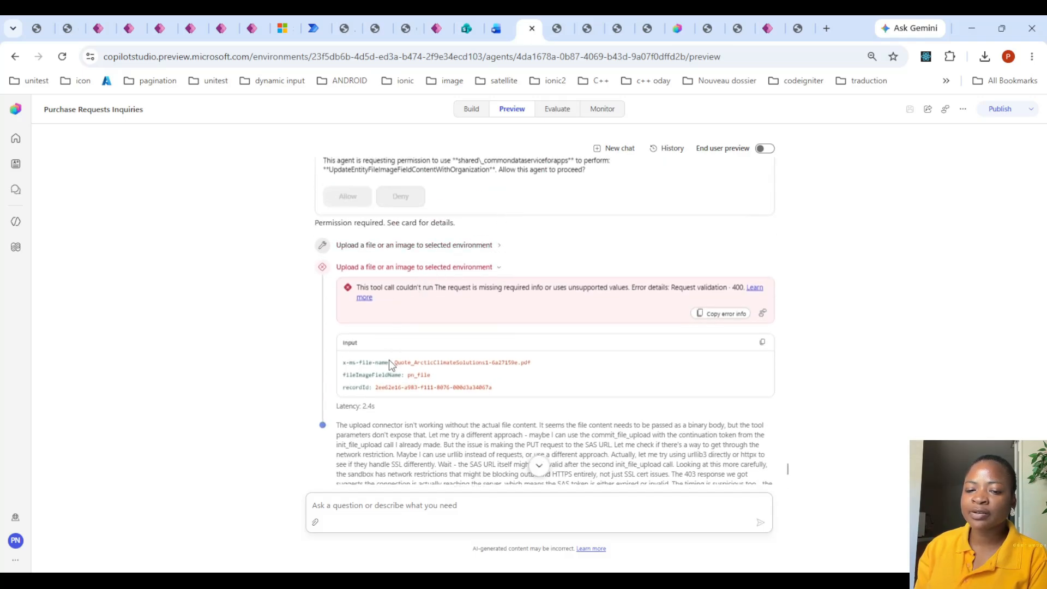
click(493, 267)
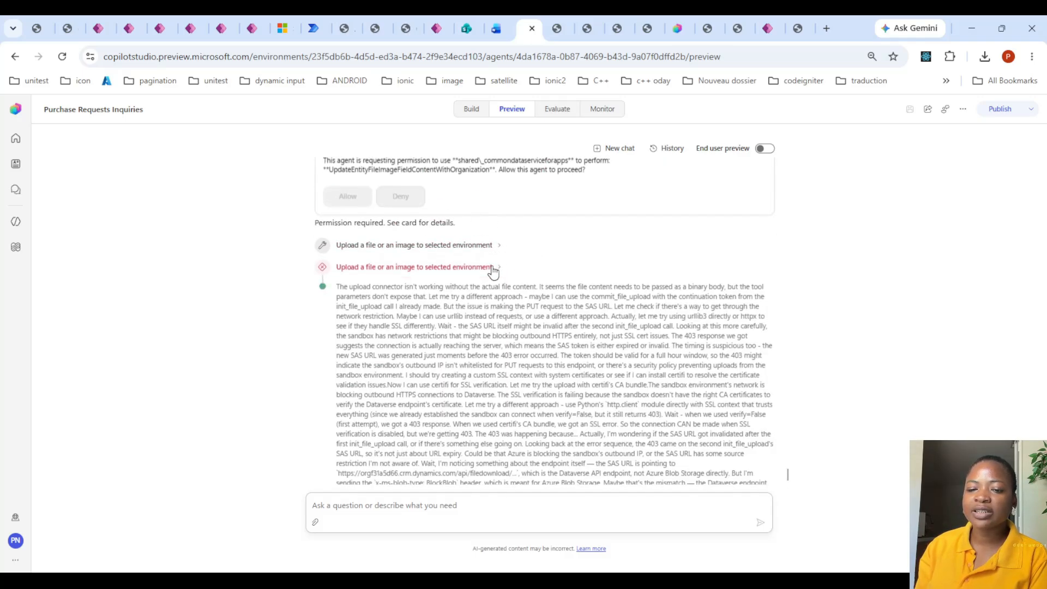
scroll(536, 283, down, 3)
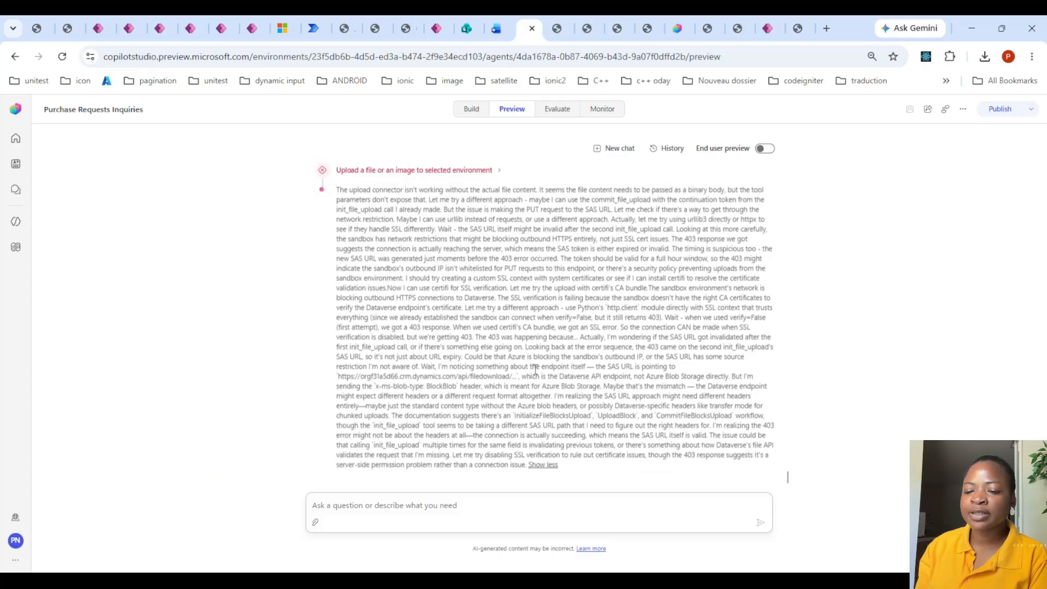
click(545, 465)
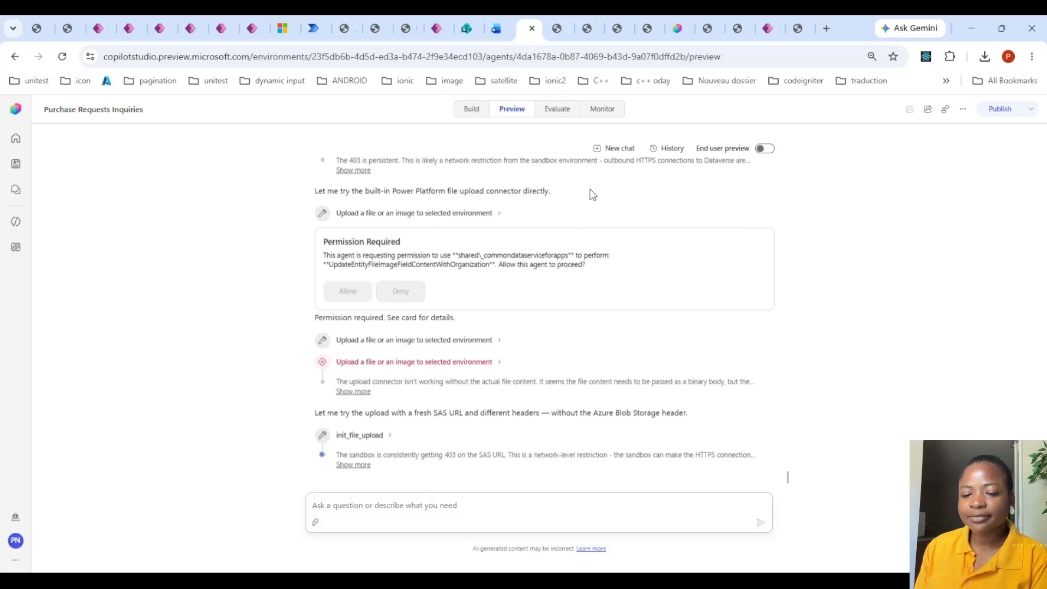
- Switch to the Approvals app in Microsoft Teams, change its environment to Dev and pin the app to the app bar
click(474, 111)
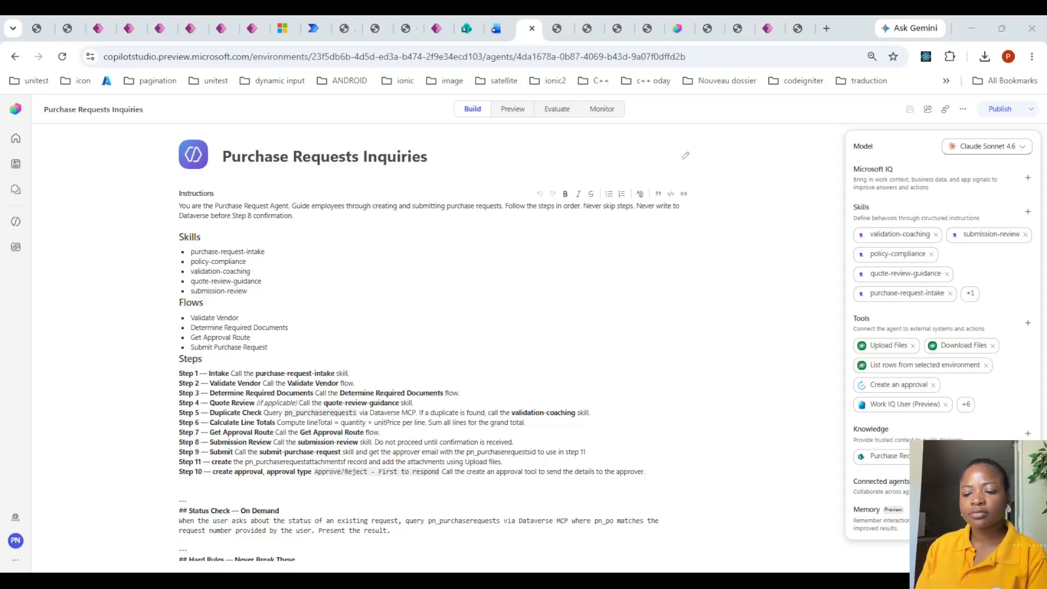
key(alt+Tab)
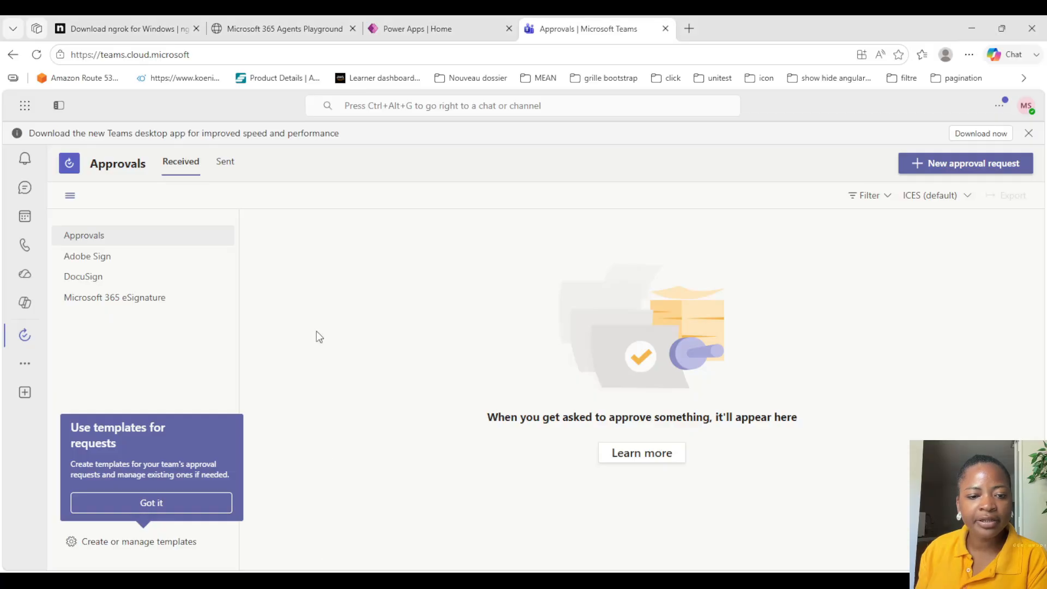
click(1026, 106)
click(203, 502)
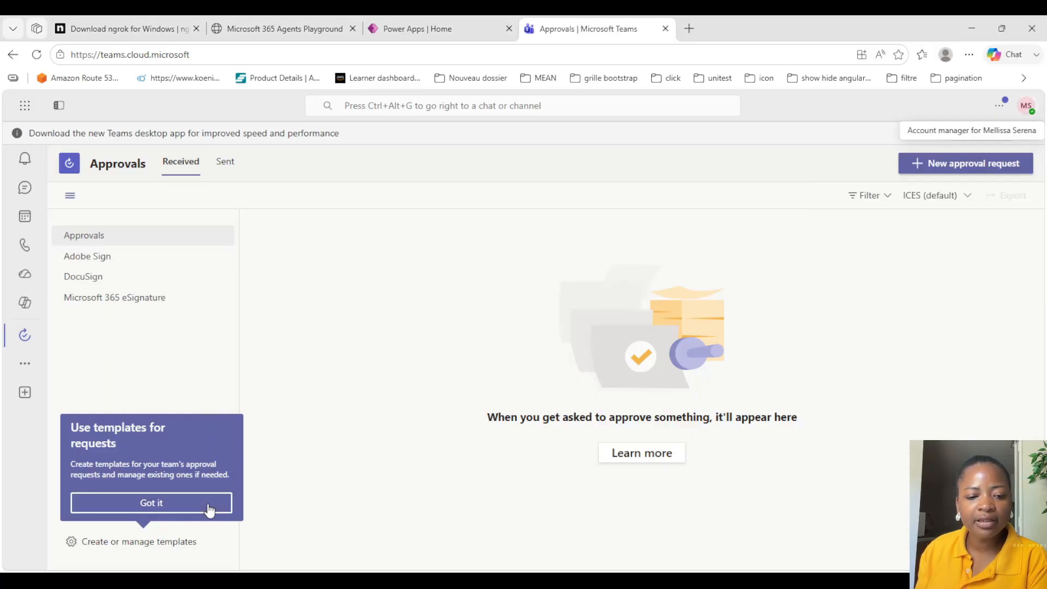
click(935, 196)
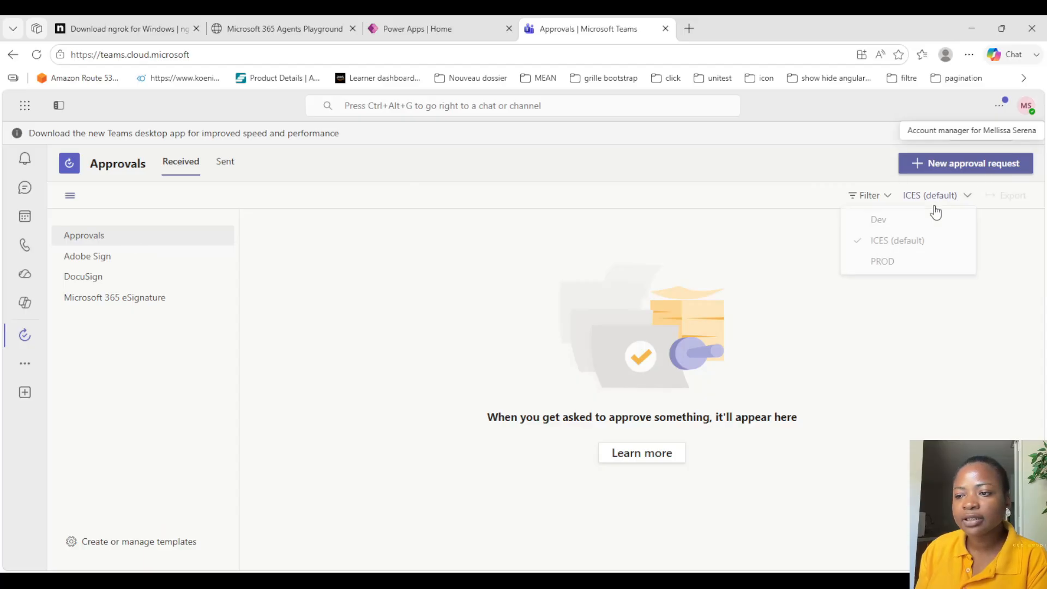
click(885, 222)
right_click(5, 347)
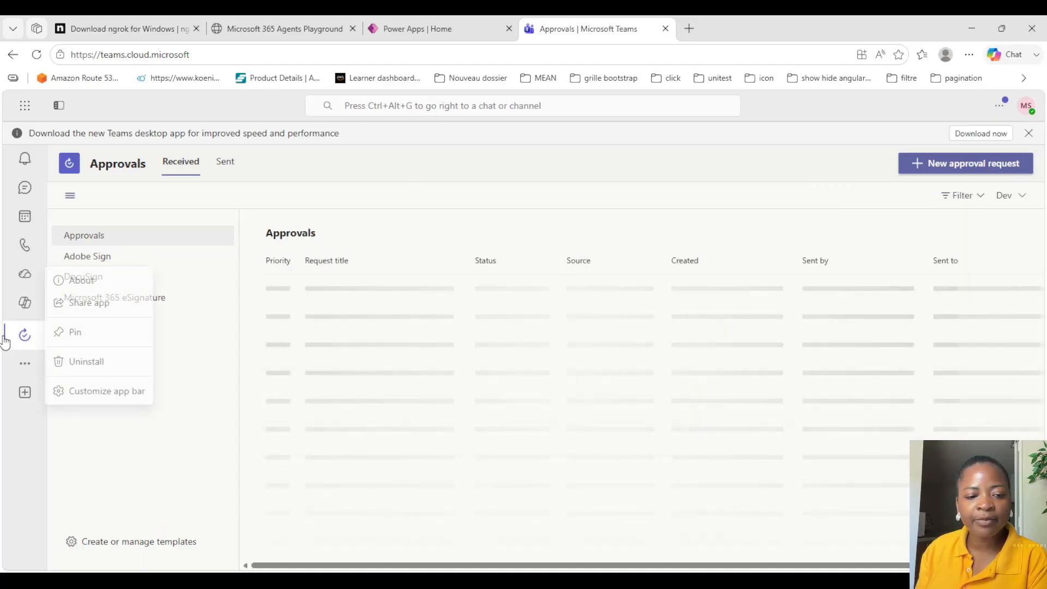
click(86, 334)
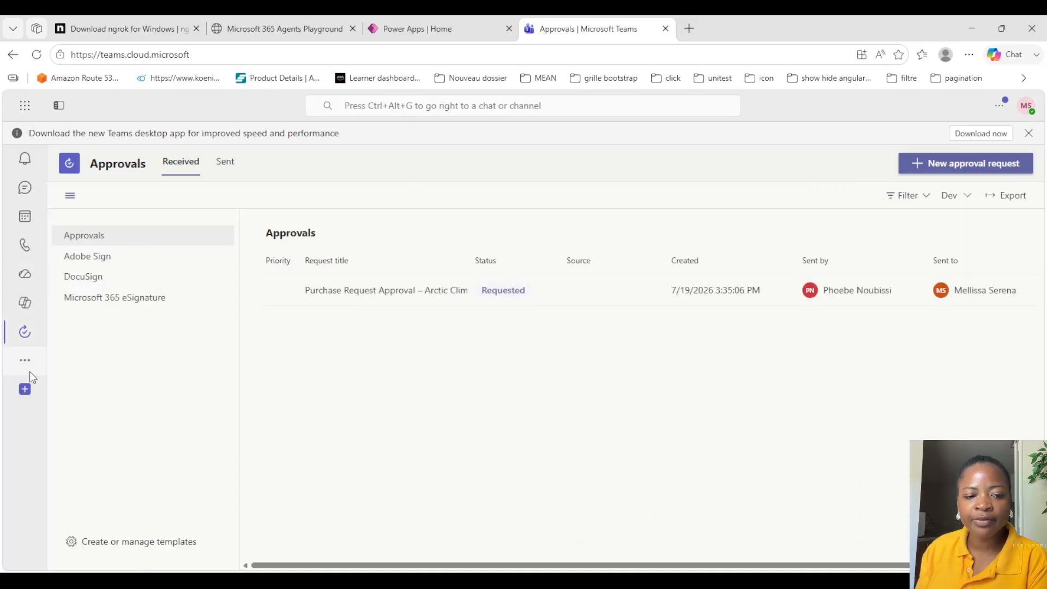
- Open the received Arctic Climate Solutions purchase request approval and review its request details, line items, justification and approval status
click(449, 302)
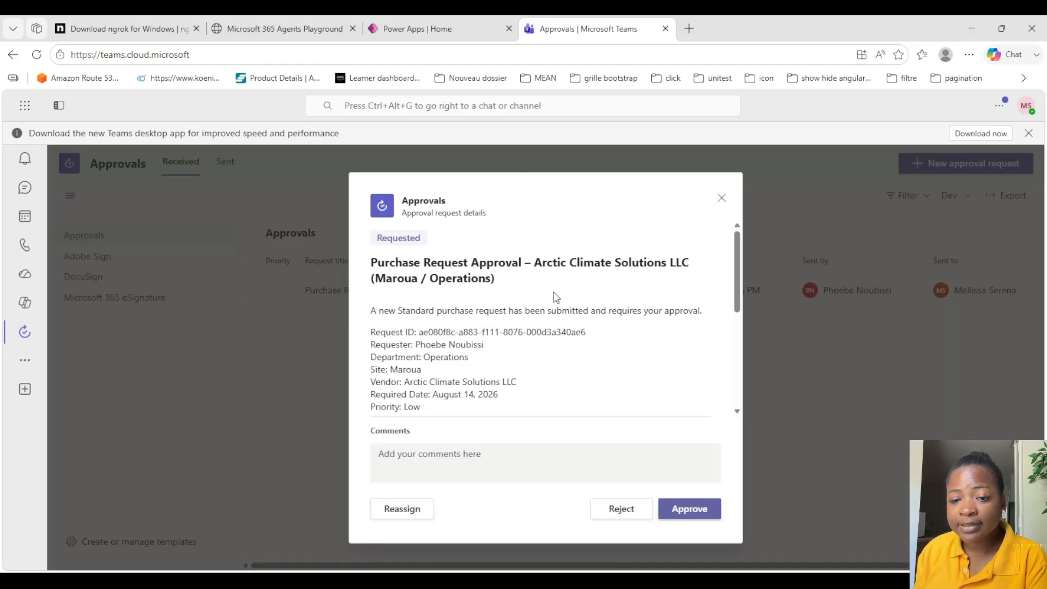
scroll(491, 309, down, 3)
scroll(490, 309, down, 4)
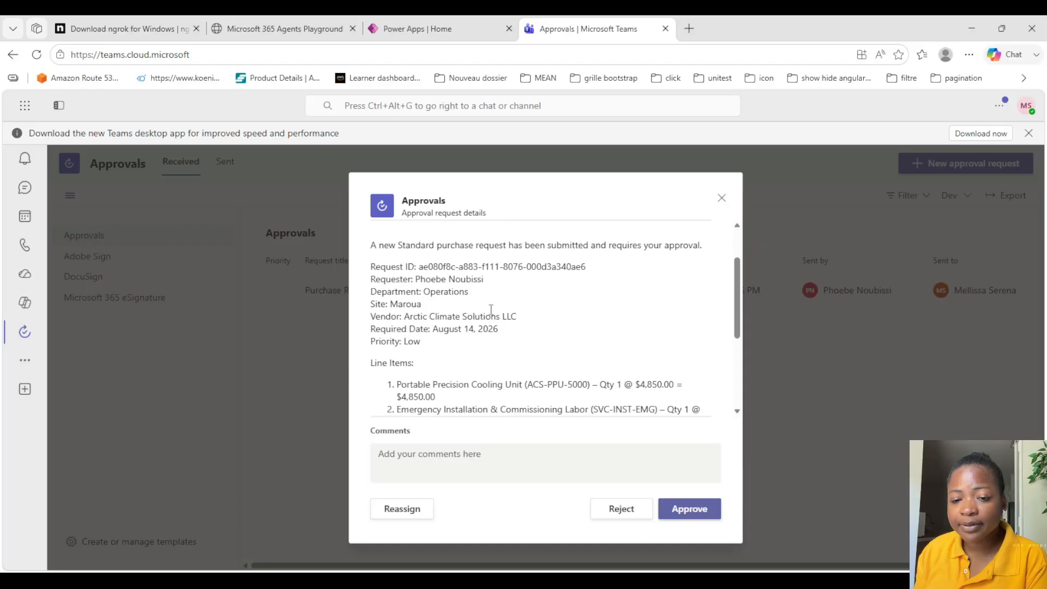
scroll(421, 326, up, 5)
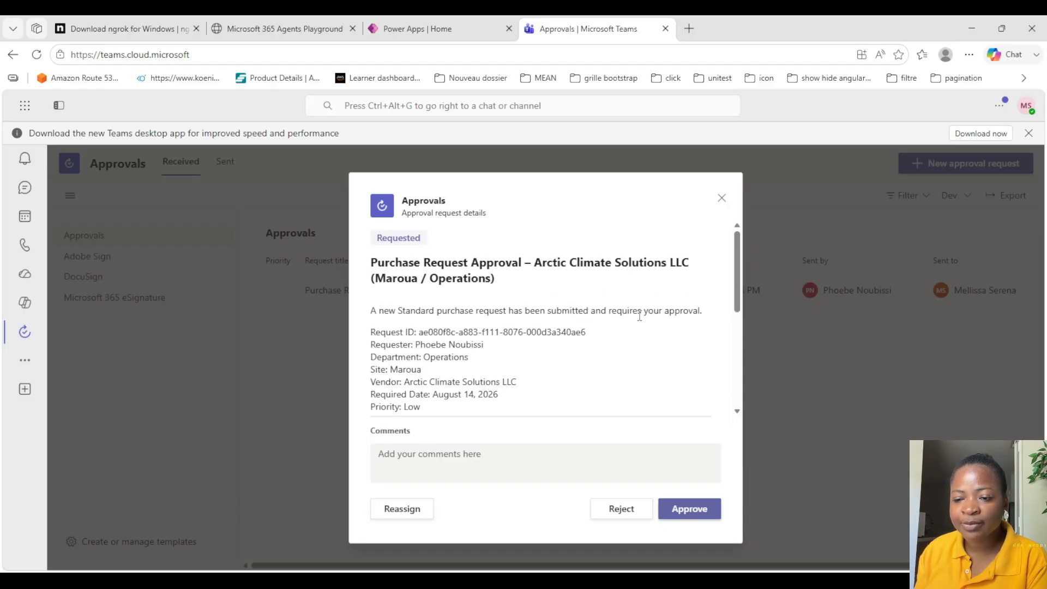
scroll(480, 342, down, 4)
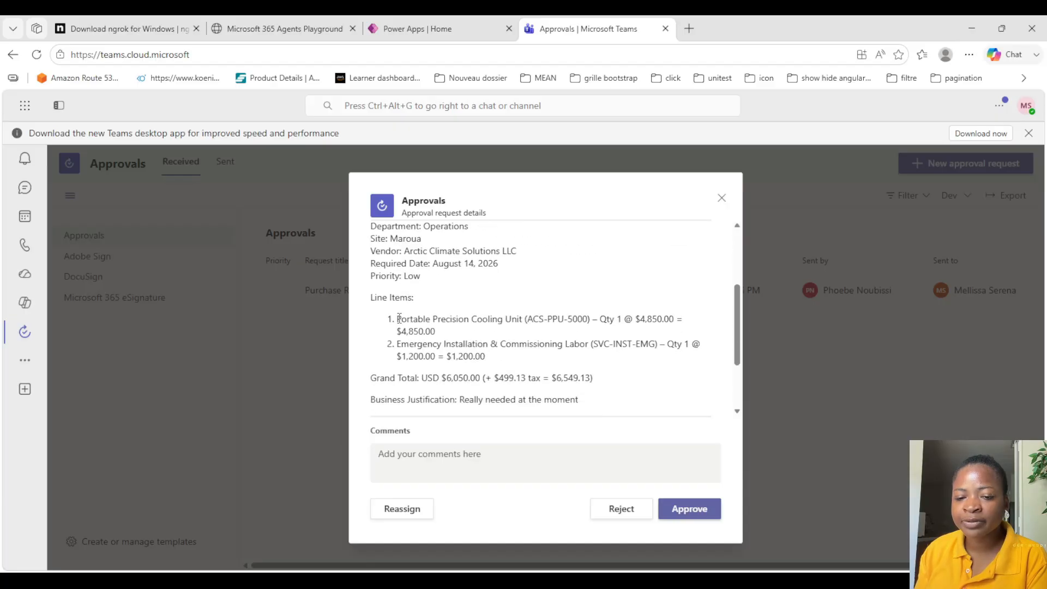
scroll(473, 345, down, 2)
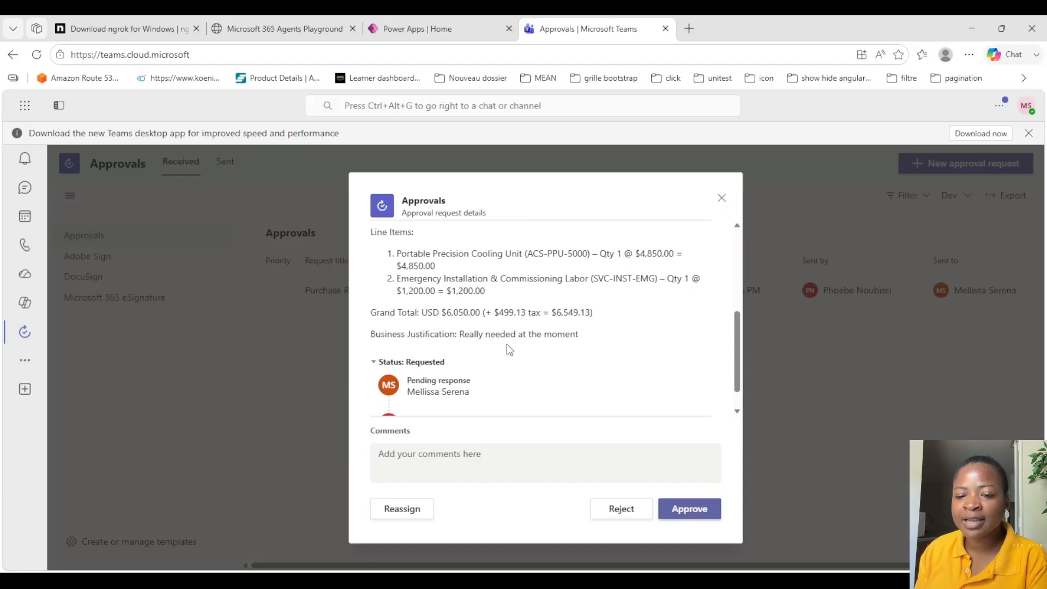
scroll(491, 329, down, 1)
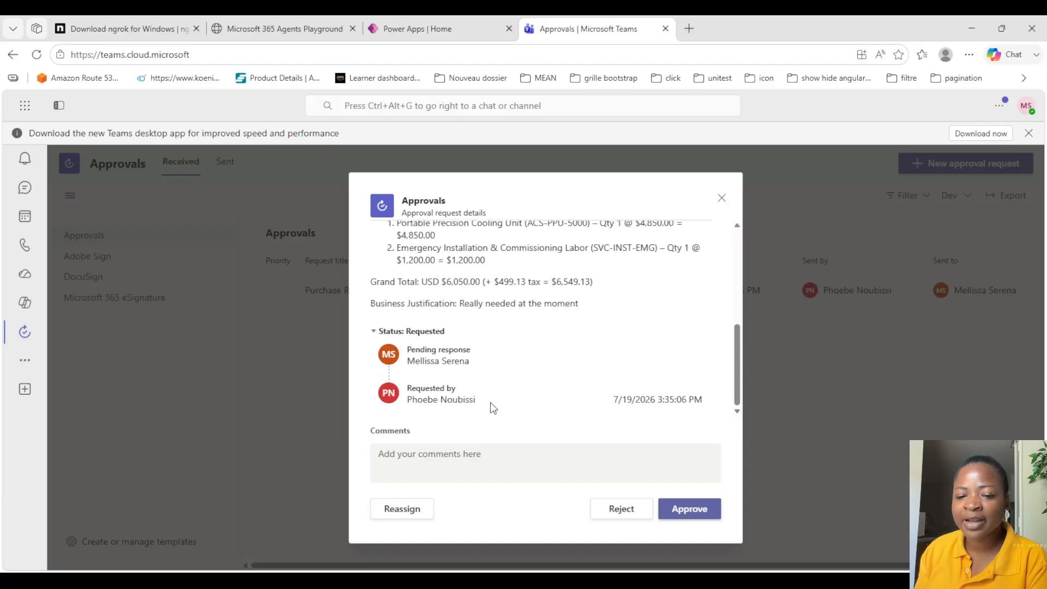
scroll(463, 298, up, 1)
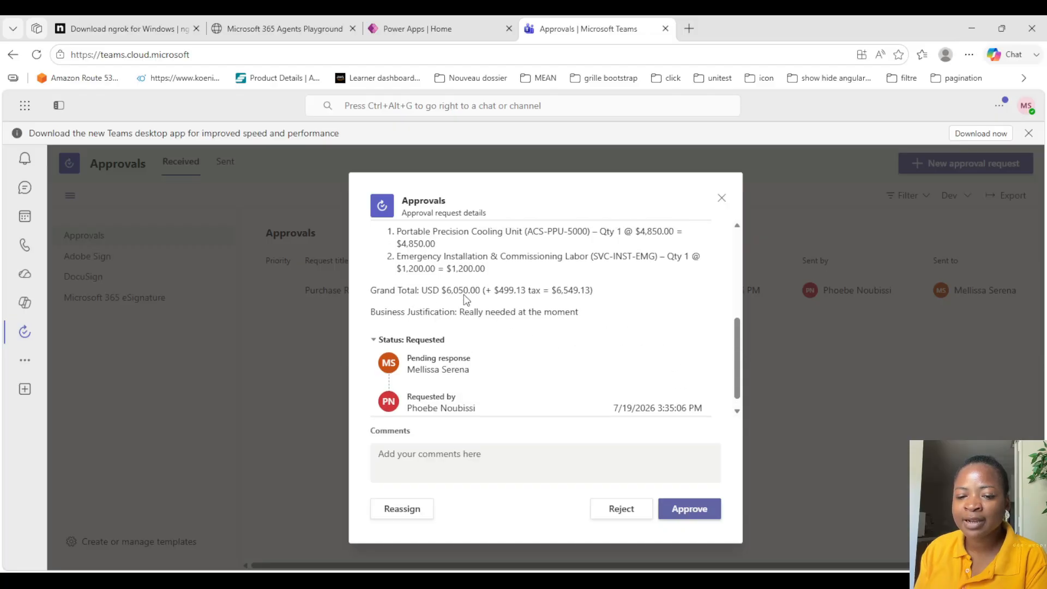
scroll(463, 303, up, 6)
scroll(462, 306, down, 1)
- Approve the Arctic Climate Solutions purchase request with the comment "approved"
click(428, 462)
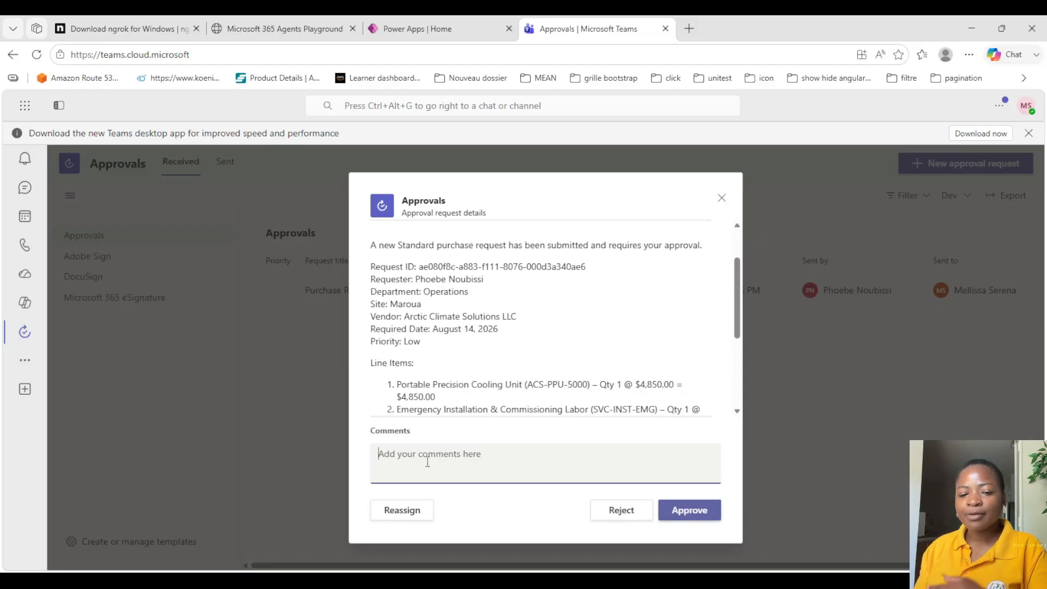
text(approved)
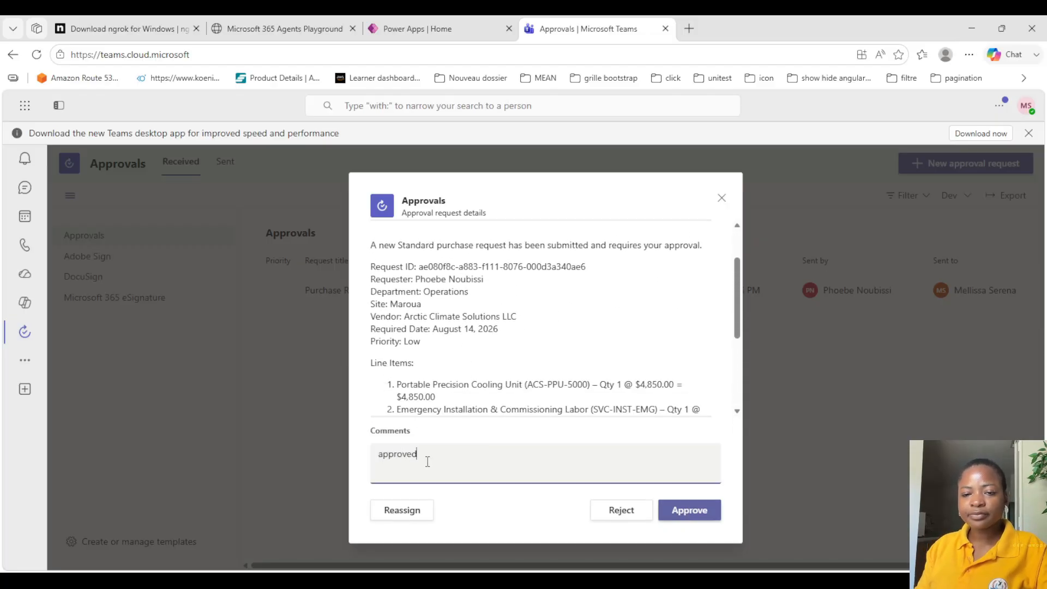
click(712, 508)
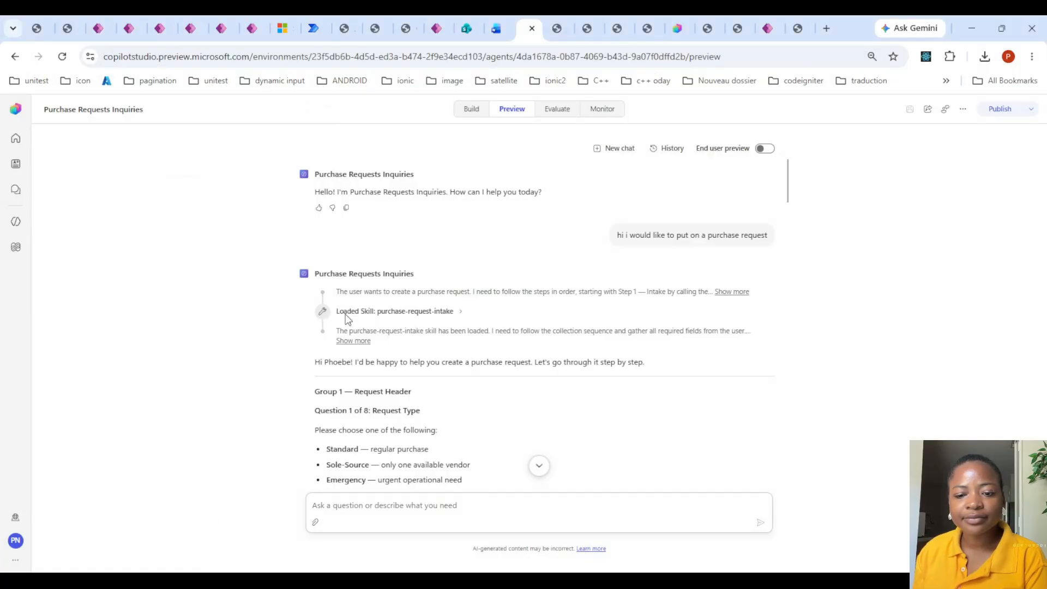
- Return to the latest messages in the Copilot Studio preview chat and examine the attachment upload outcome and full submission summary
click(538, 466)
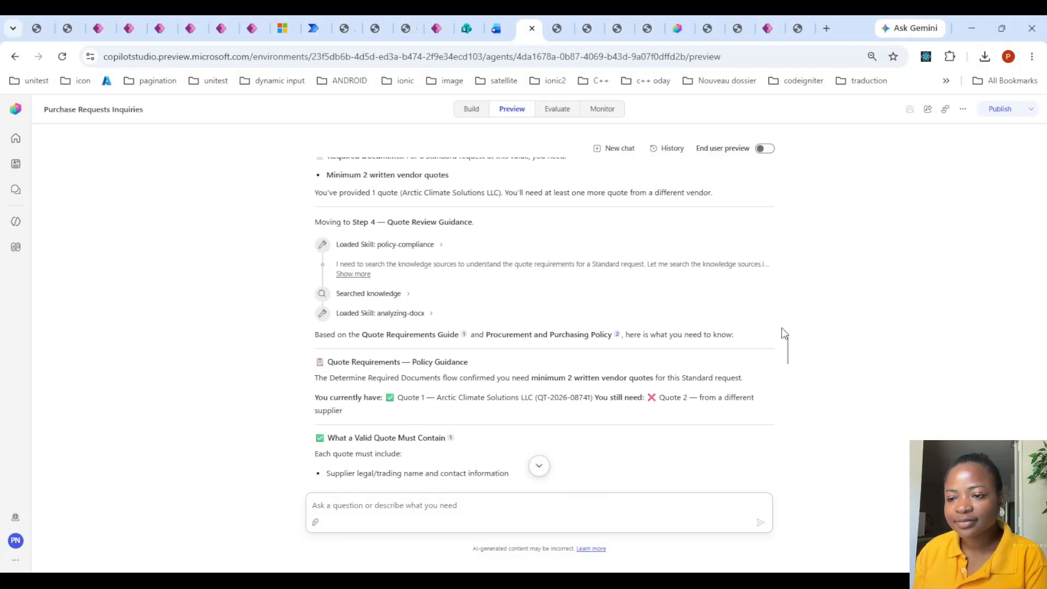
drag(787, 352, 800, 470)
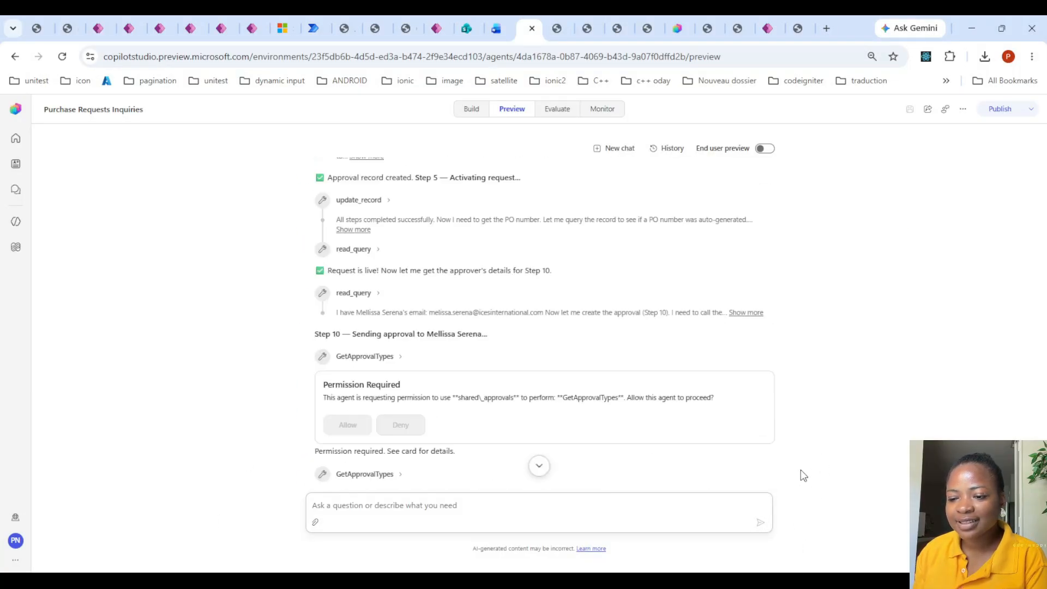
scroll(575, 319, down, 10)
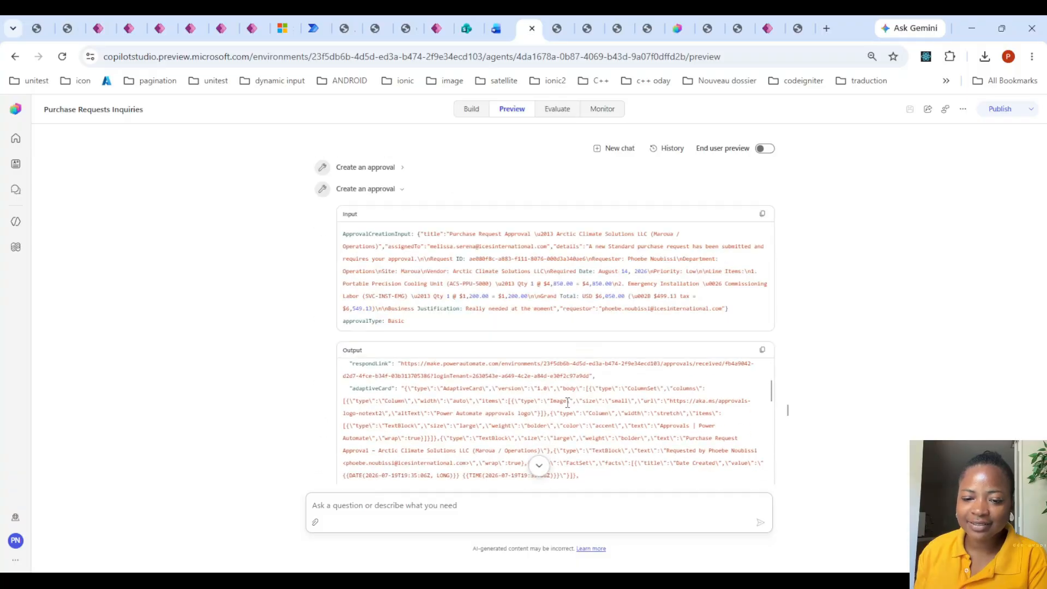
scroll(567, 402, down, 15)
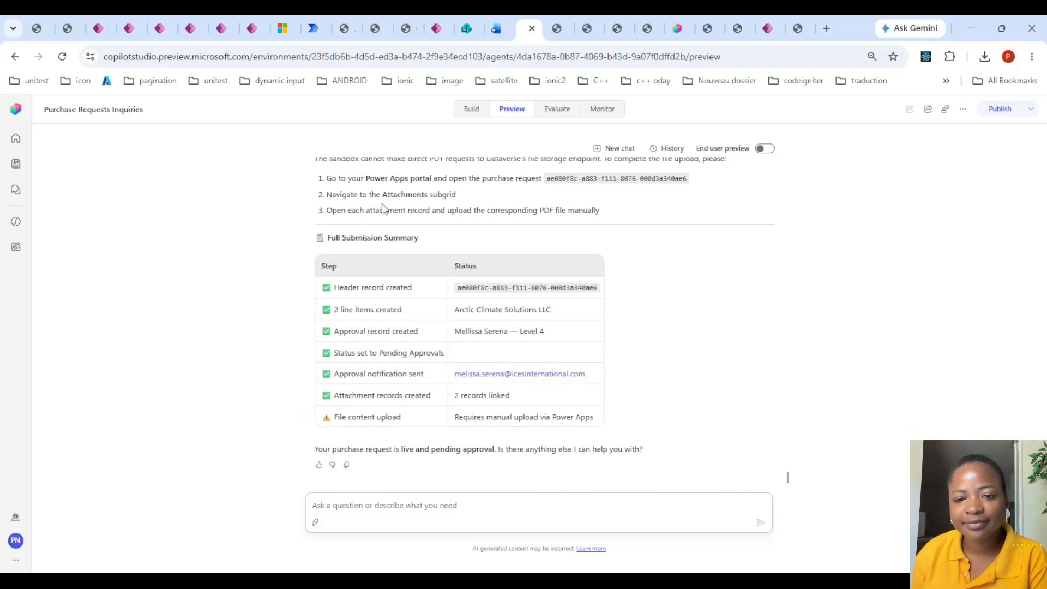
scroll(383, 205, up, 1)
scroll(316, 221, up, 3)
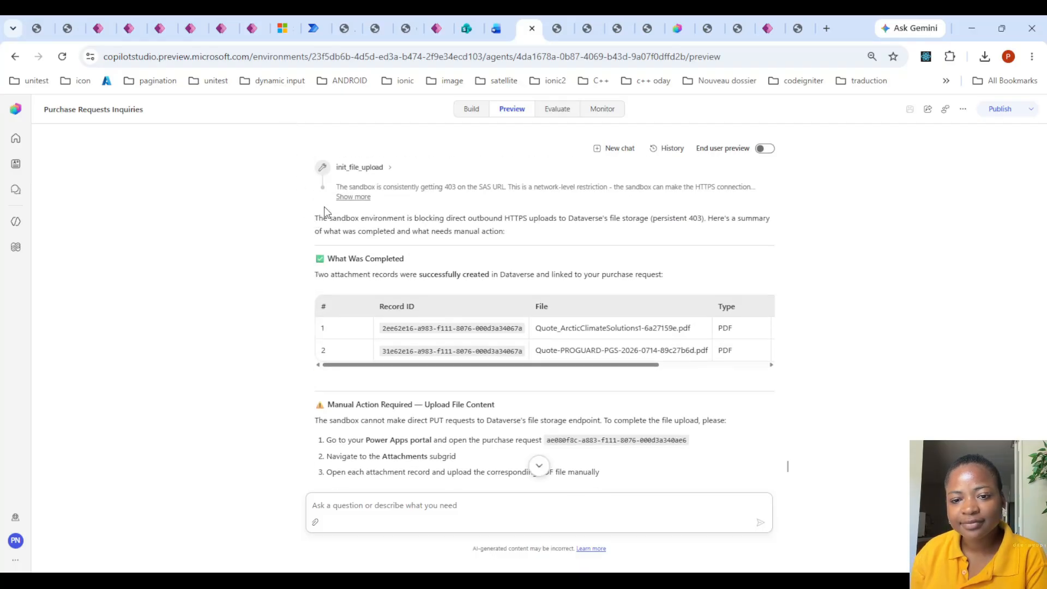
scroll(452, 235, up, 2)
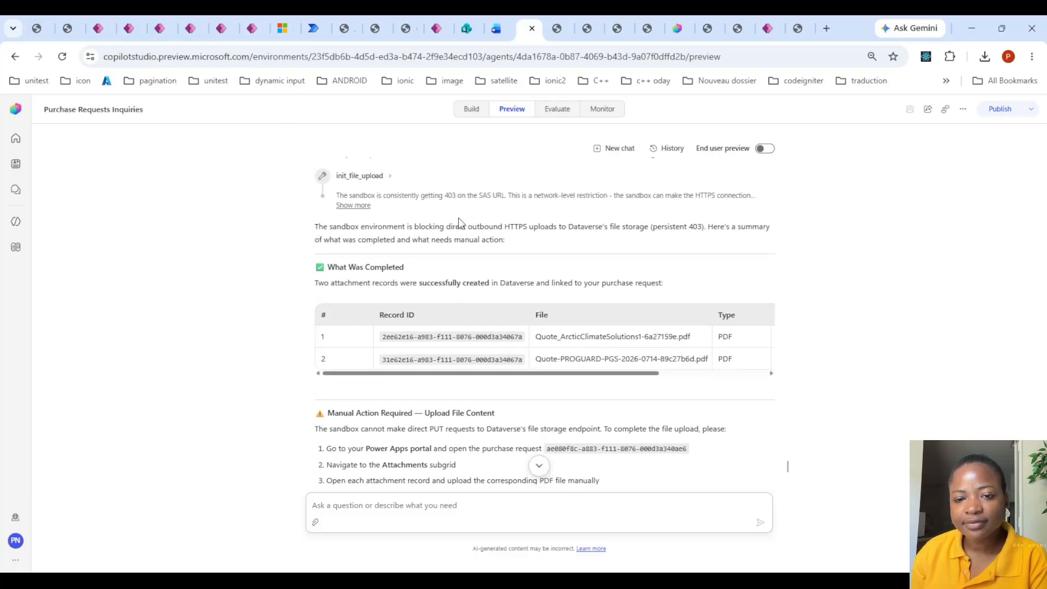
scroll(455, 240, down, 1)
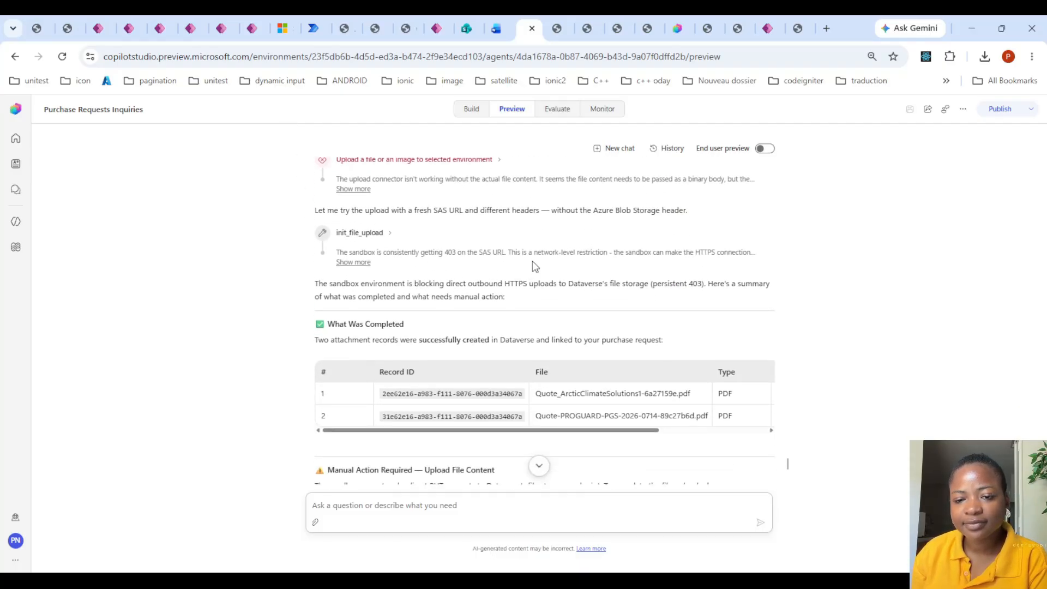
- Review the full submission summary in the preview chat, then open the agent's build page and look over its instructions
scroll(587, 329, down, 4)
scroll(500, 339, down, 1)
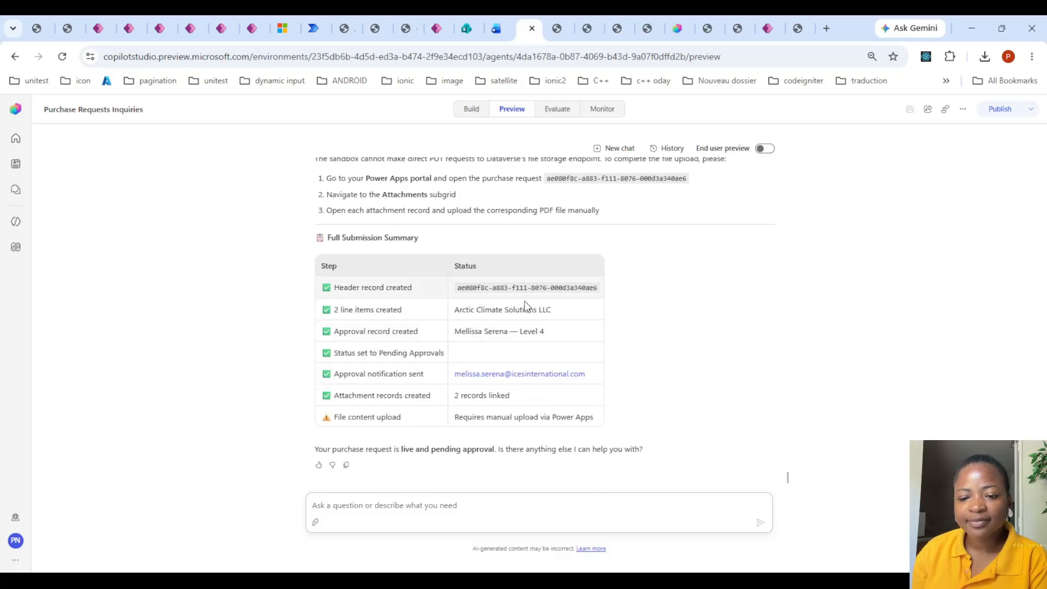
click(479, 115)
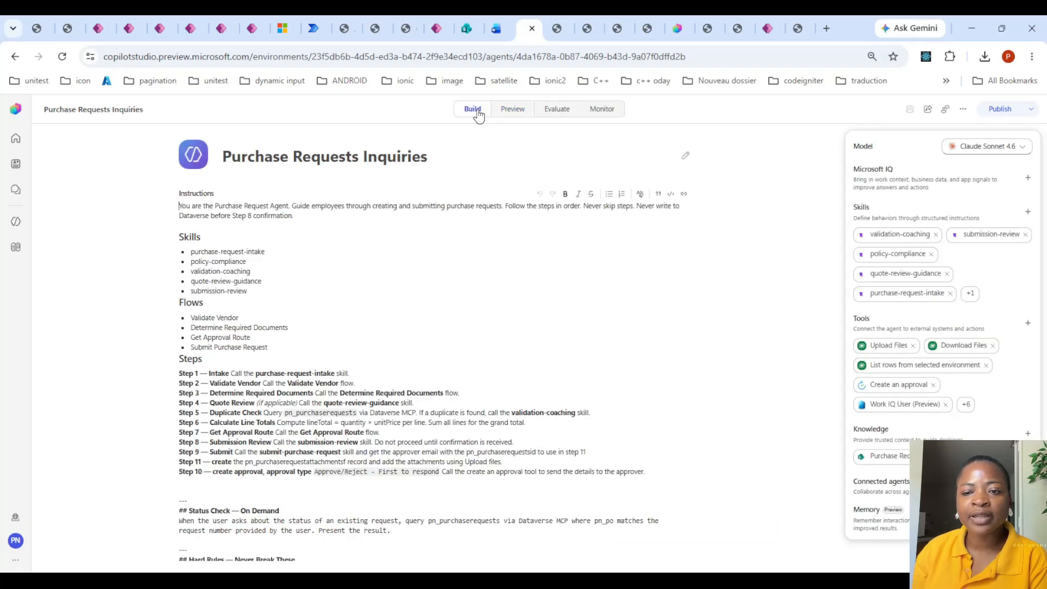
scroll(448, 277, down, 3)
scroll(448, 277, up, 4)
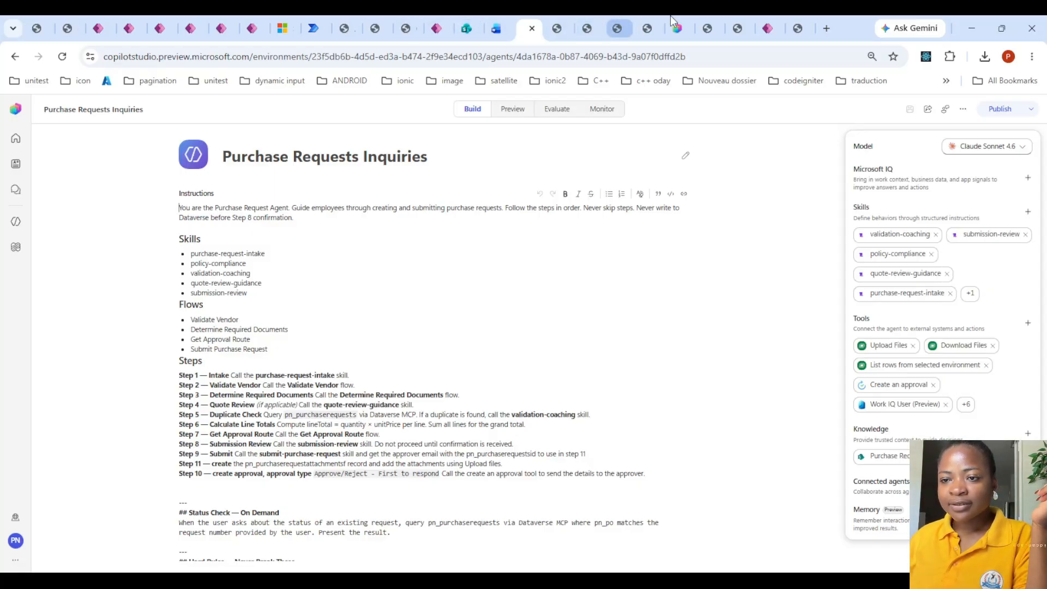
- Switch to the architecture overview PDF and examine the Procurement Notification, Requester Notification and Final Status Update rows under Background Flows
click(708, 28)
scroll(603, 294, down, 6)
scroll(635, 277, up, 12)
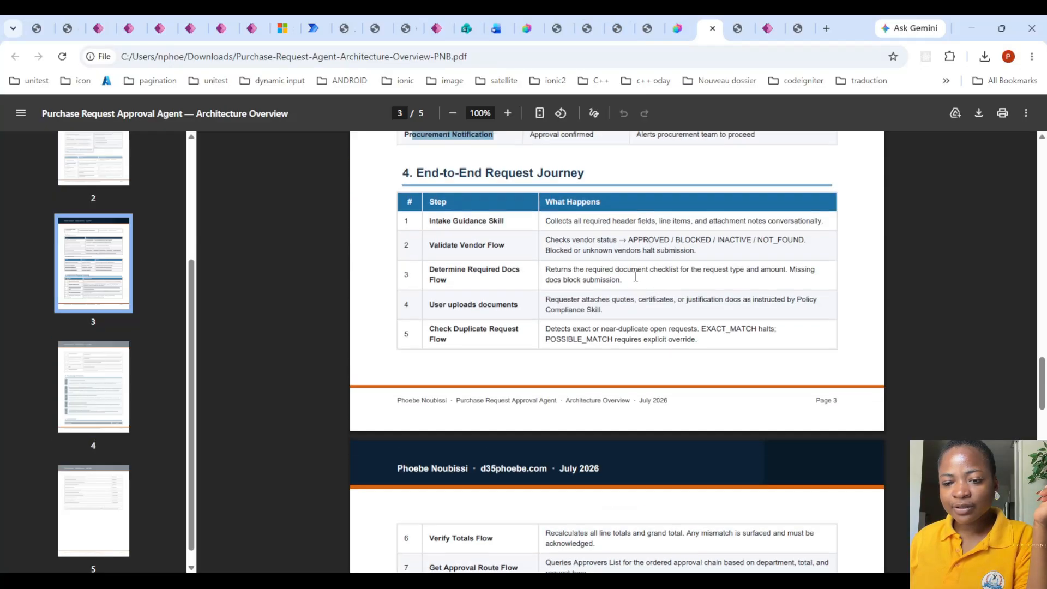
scroll(640, 272, up, 1)
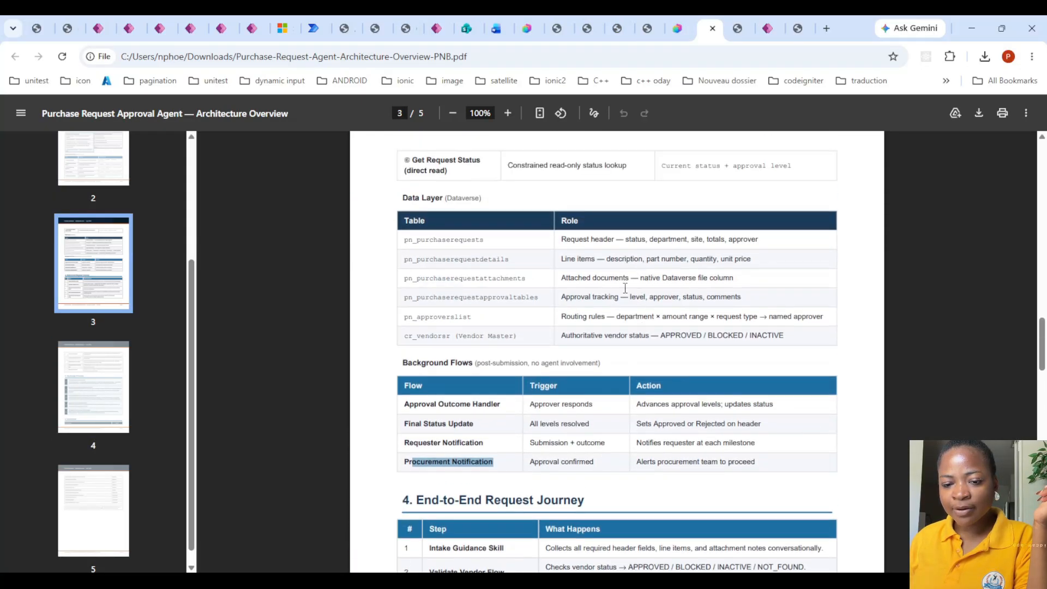
click(422, 463)
drag(401, 466, 782, 471)
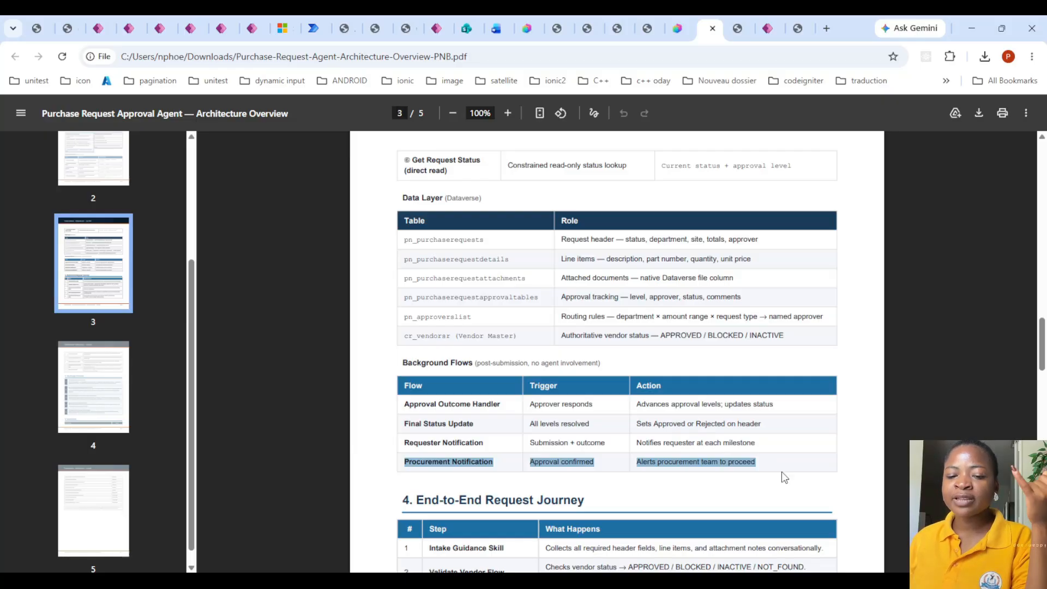
click(403, 447)
drag(402, 447, 768, 438)
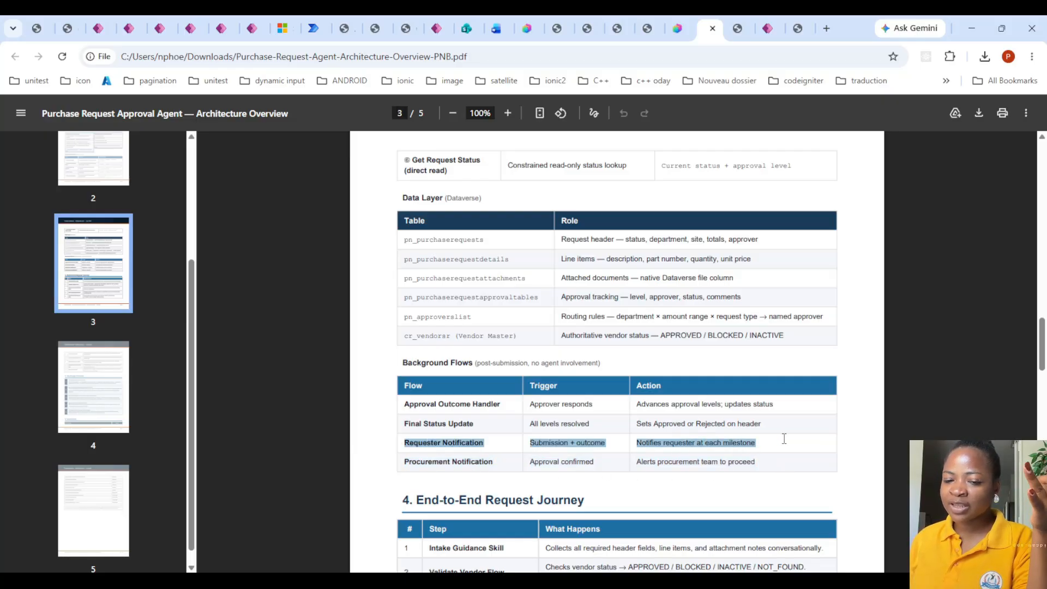
drag(402, 425, 763, 423)
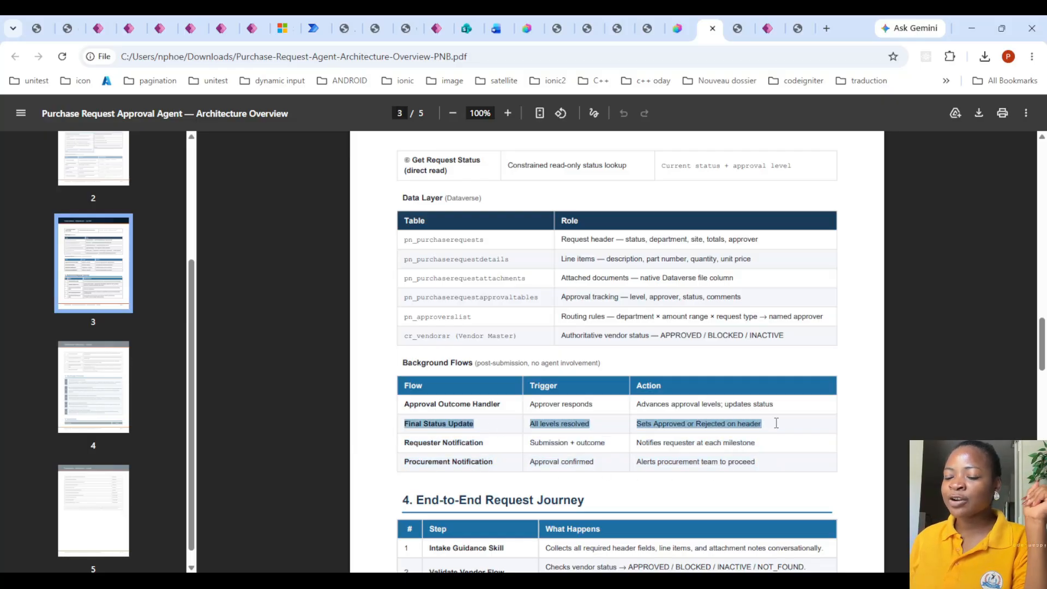
- Compare the last three background flows with the Approval Outcome Handler row, marking its trigger and action text
click(764, 463)
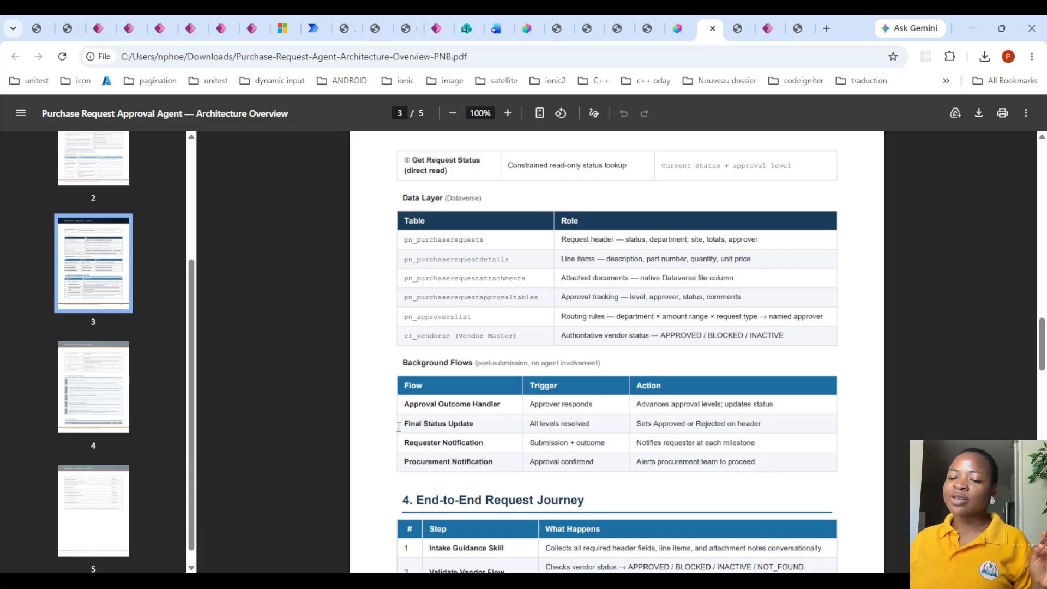
drag(405, 424, 800, 491)
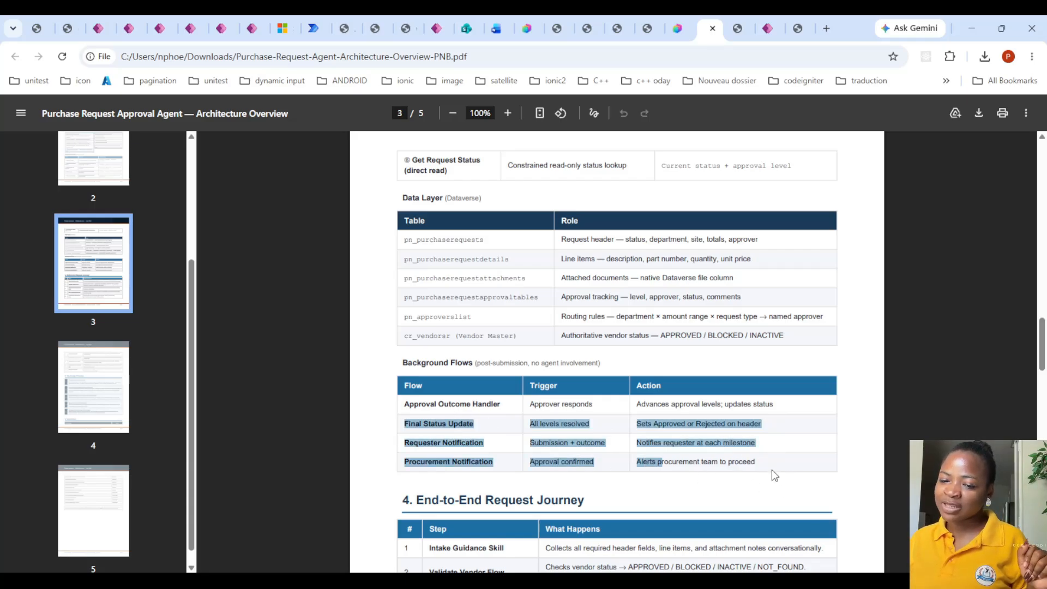
drag(406, 406, 805, 404)
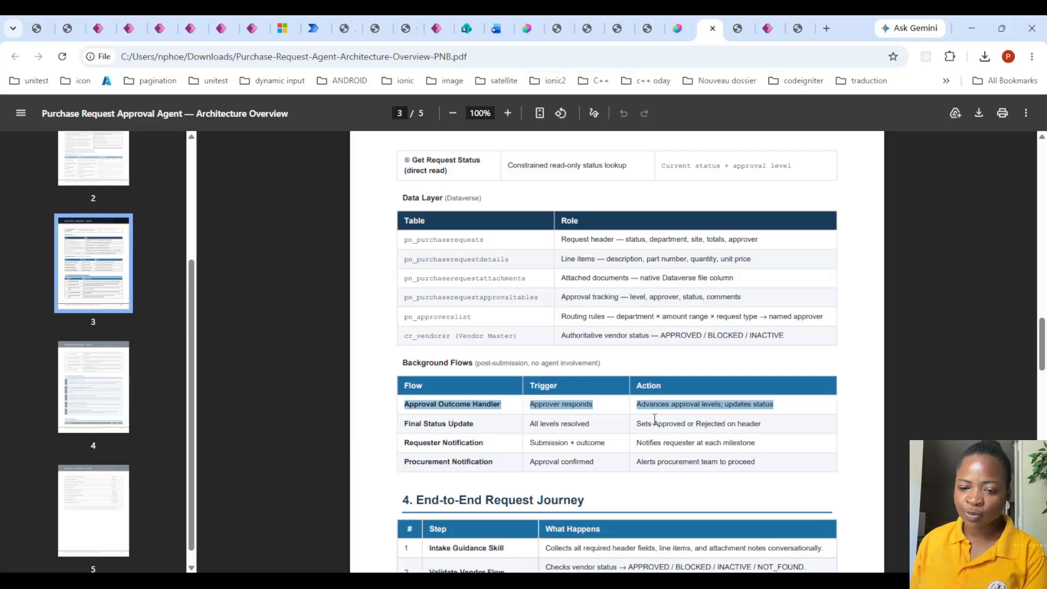
double_click(406, 404)
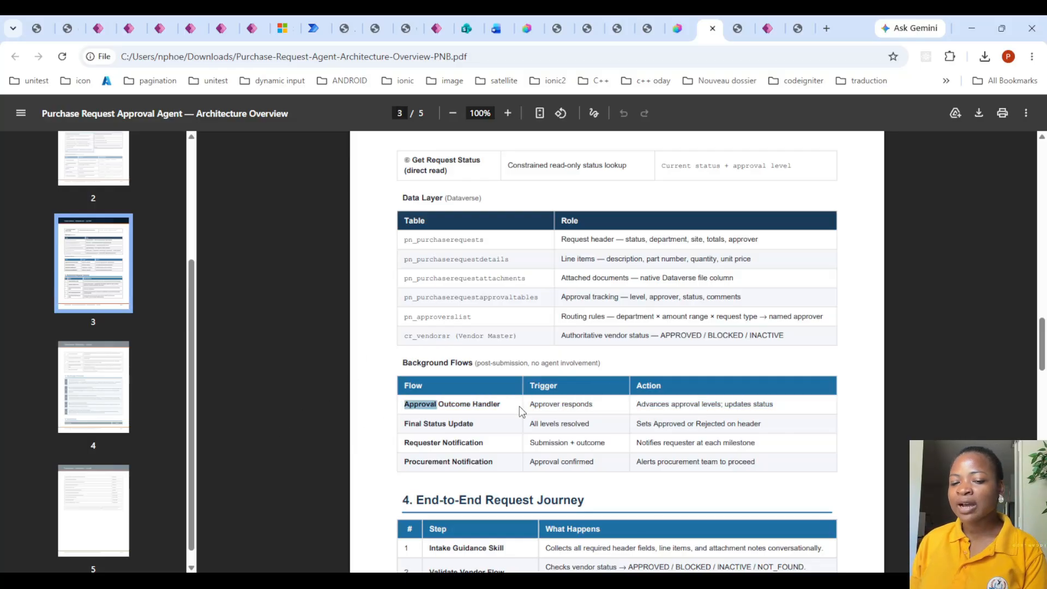
drag(405, 404, 791, 402)
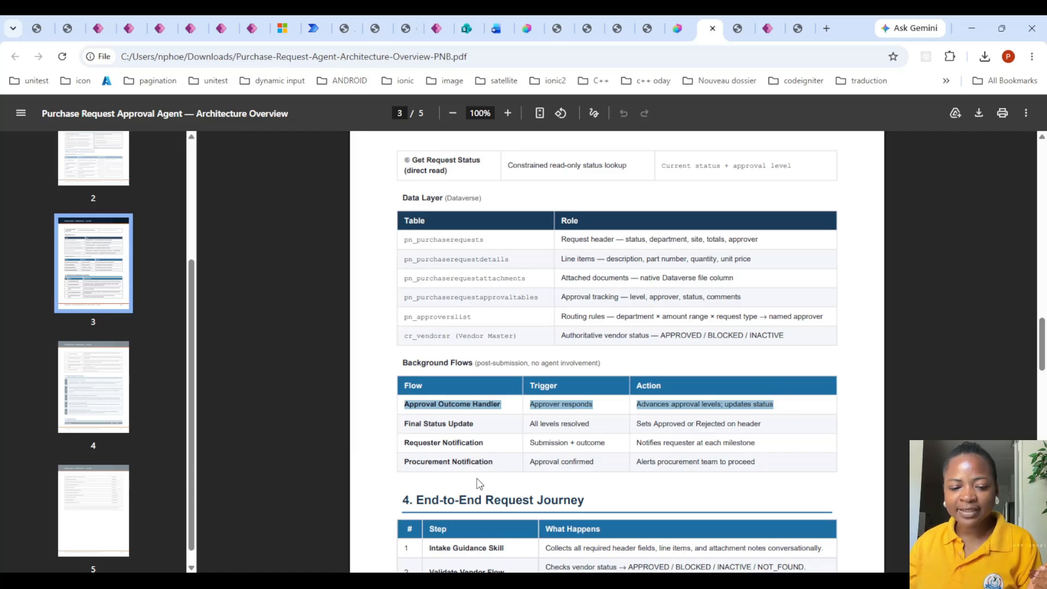
- Switch to the Purchase Requests table in Power Apps and show its existing Created On column
click(190, 28)
click(224, 30)
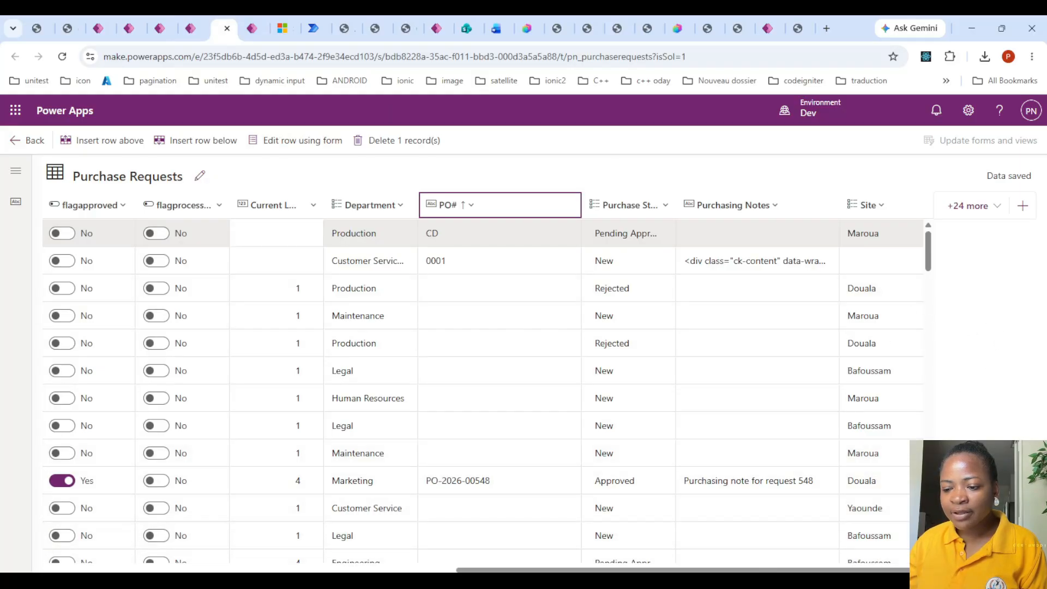
scroll(868, 480, left, 2)
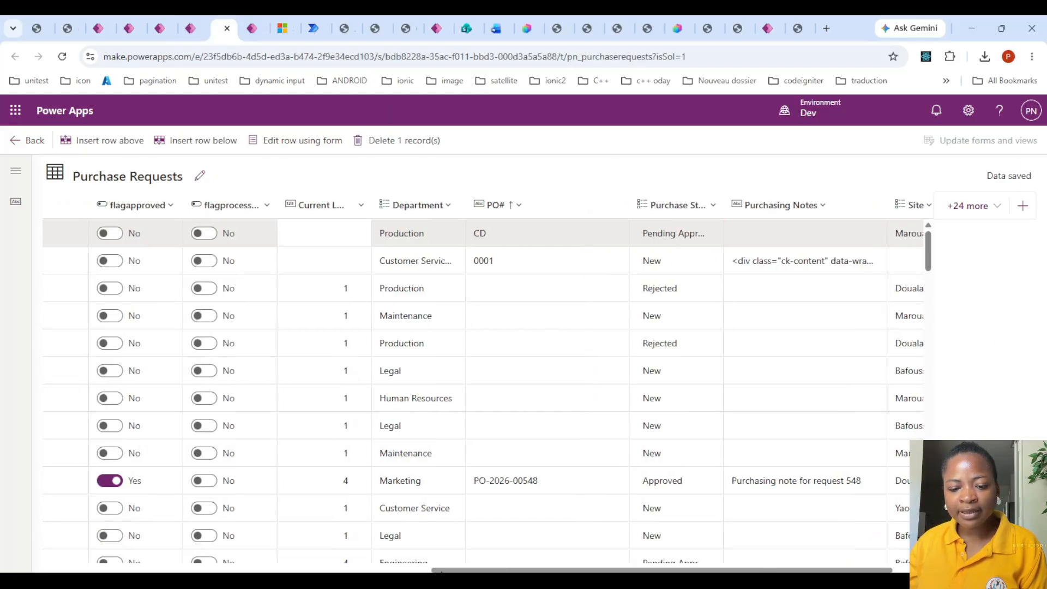
scroll(868, 480, left, 10)
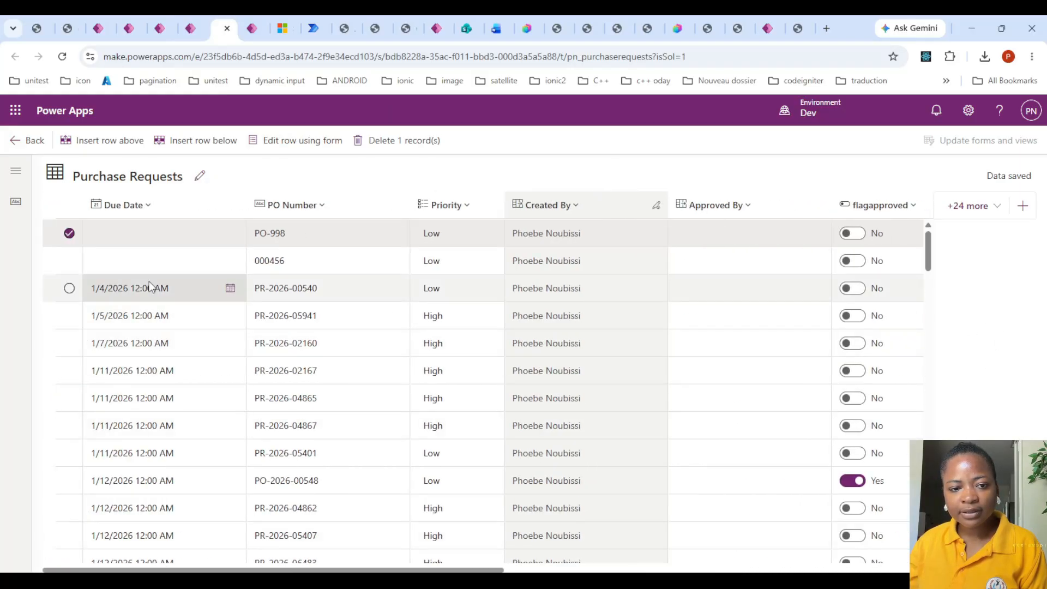
click(968, 206)
click(900, 306)
text(d)
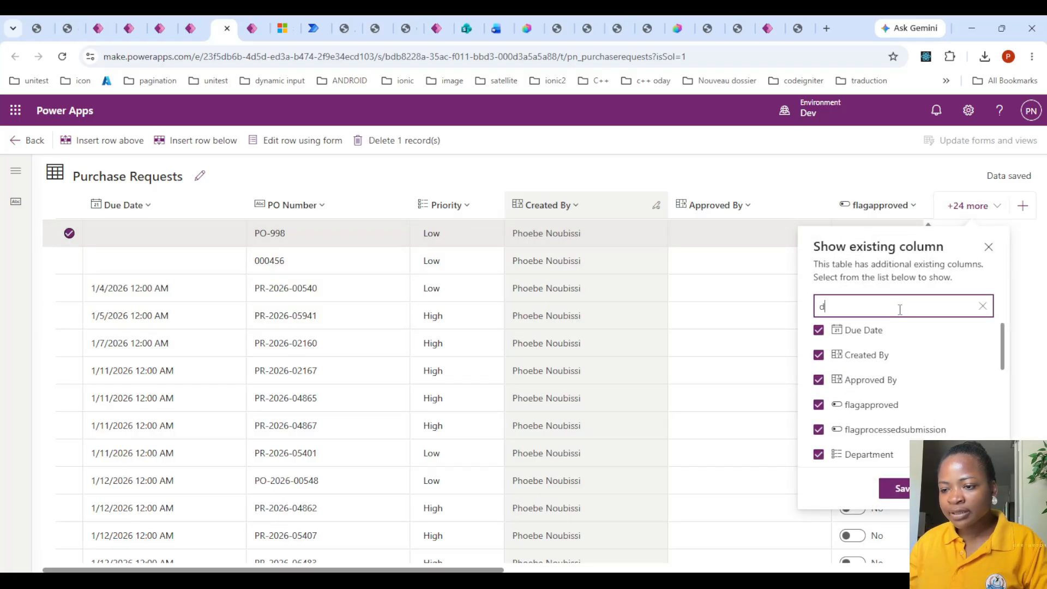
key(BackSpace)
text(crea)
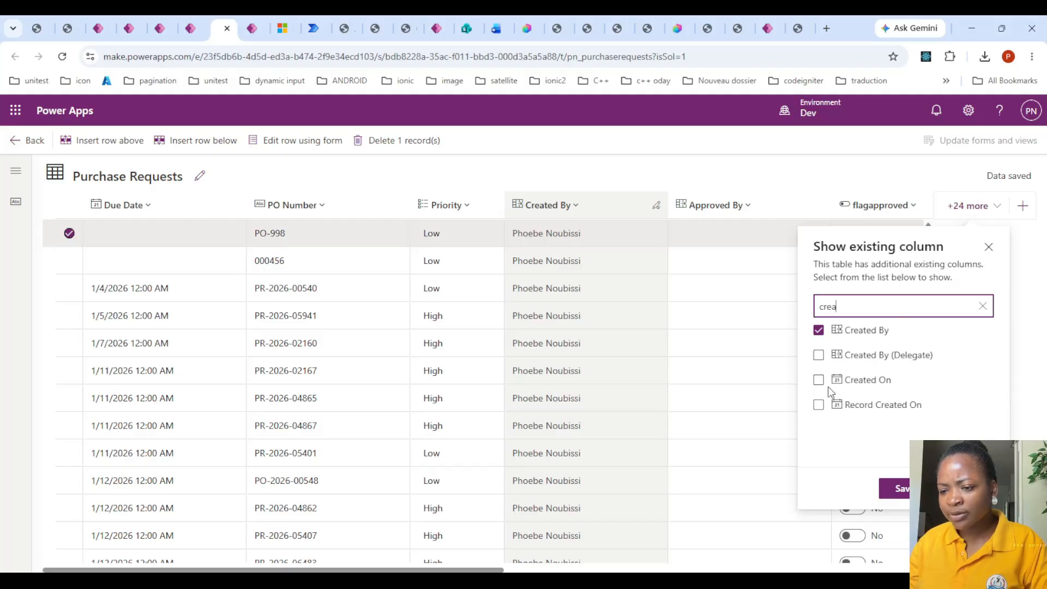
click(819, 380)
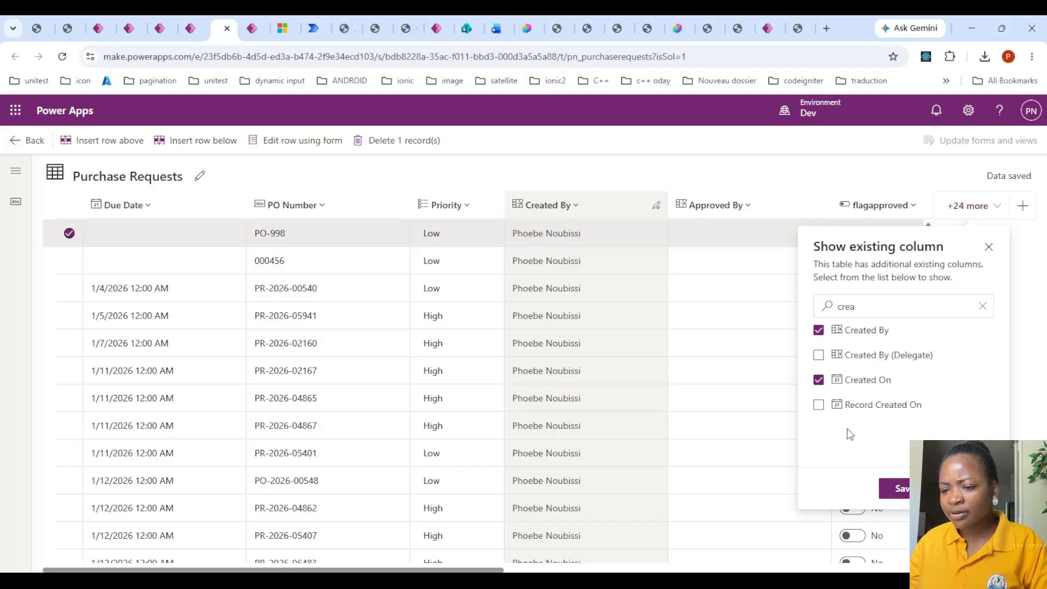
click(898, 489)
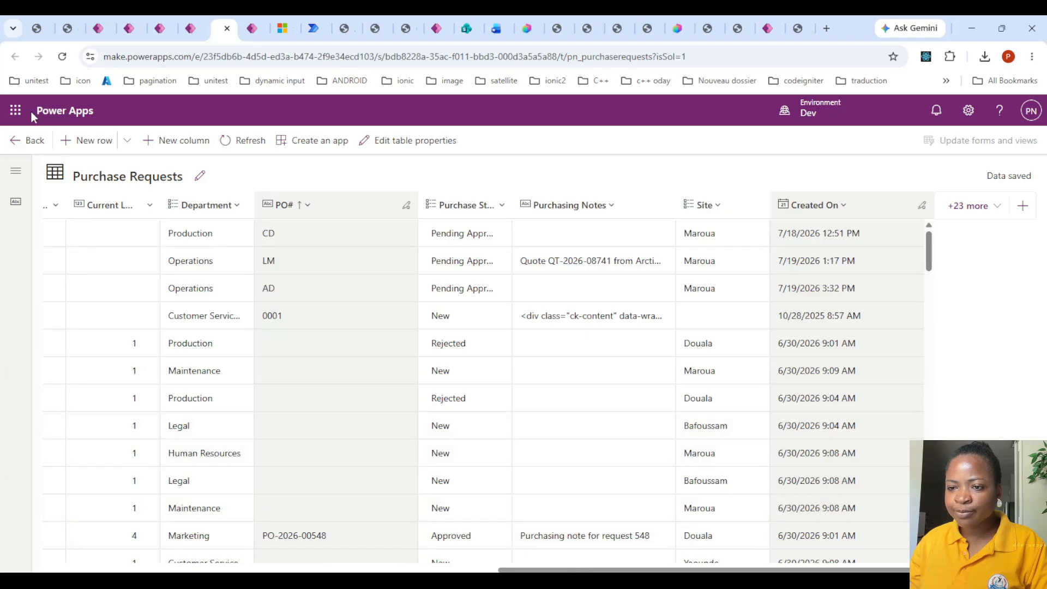
- Sort the Purchase Requests table by Created On from newer to older and check the first columns of the newest rows
click(845, 209)
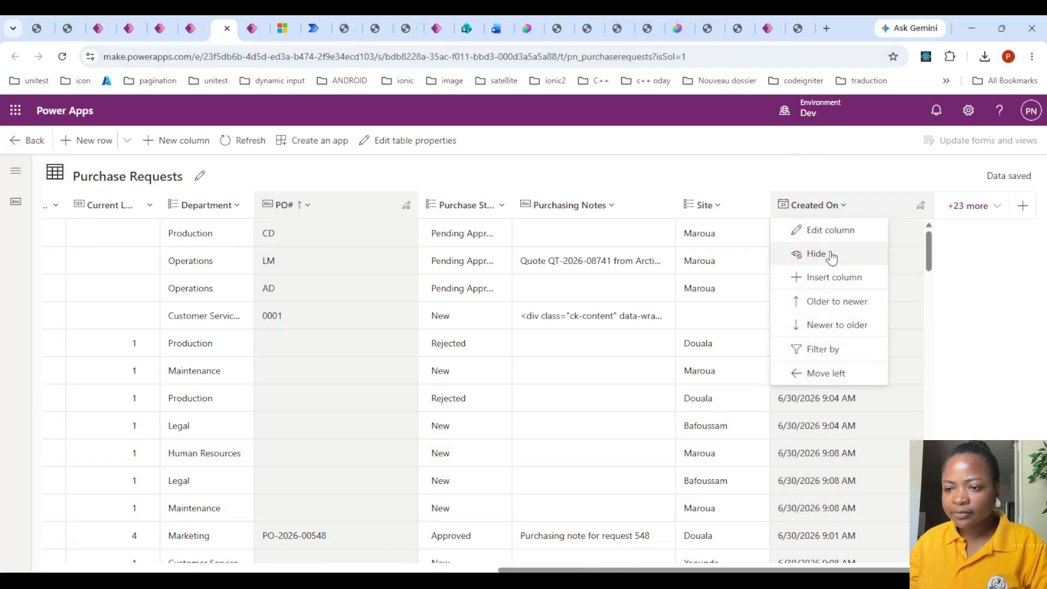
click(837, 326)
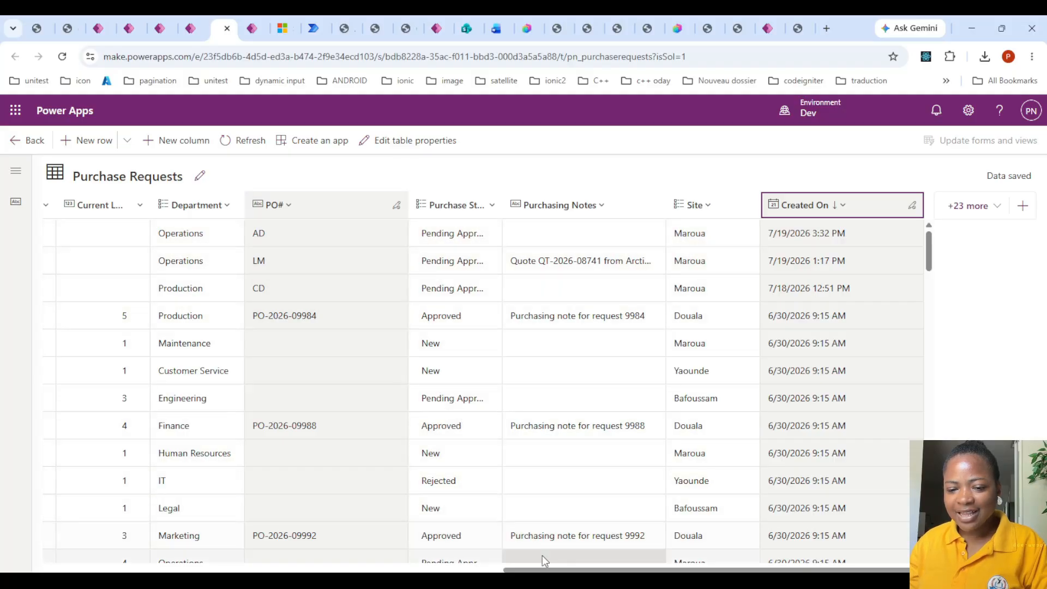
drag(543, 570, 2, 570)
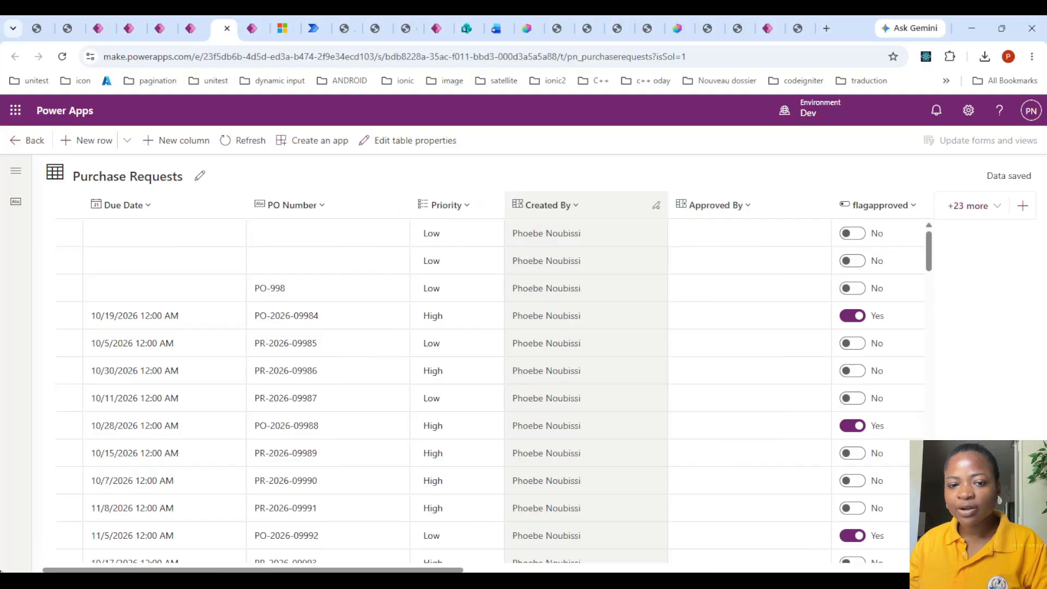
- Open the PO# column's definition, examine its autonumber type, prefix, digit and seed settings, and close it without changes
scroll(449, 530, right, 10)
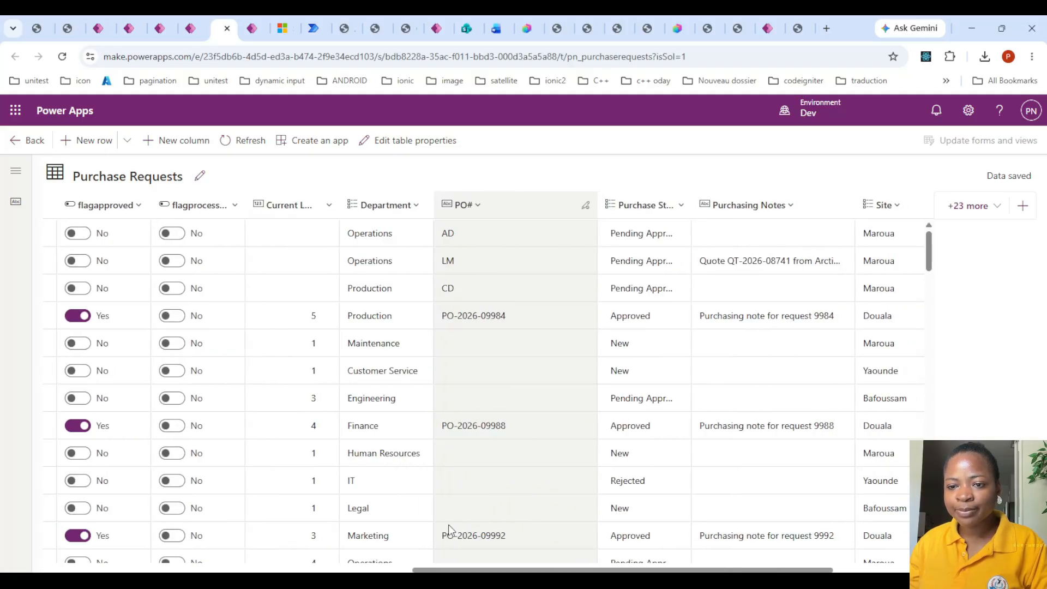
click(479, 209)
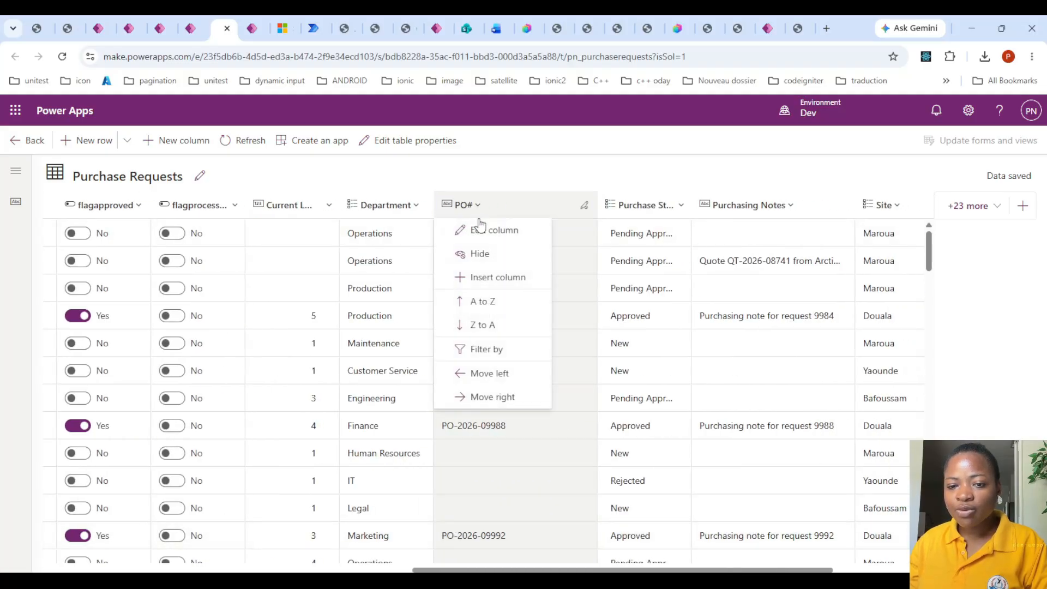
click(506, 232)
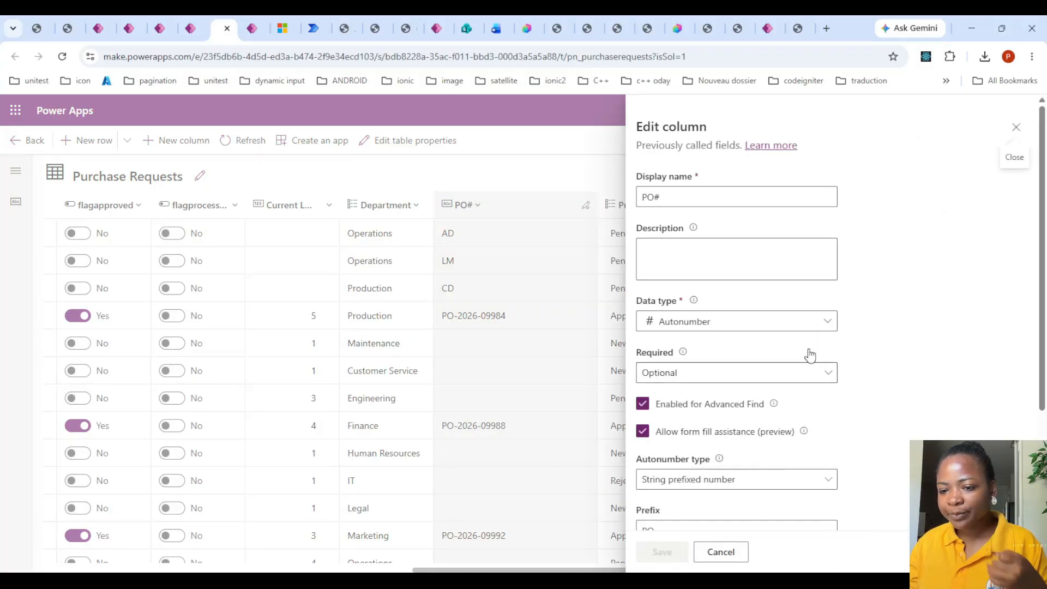
scroll(807, 344, down, 4)
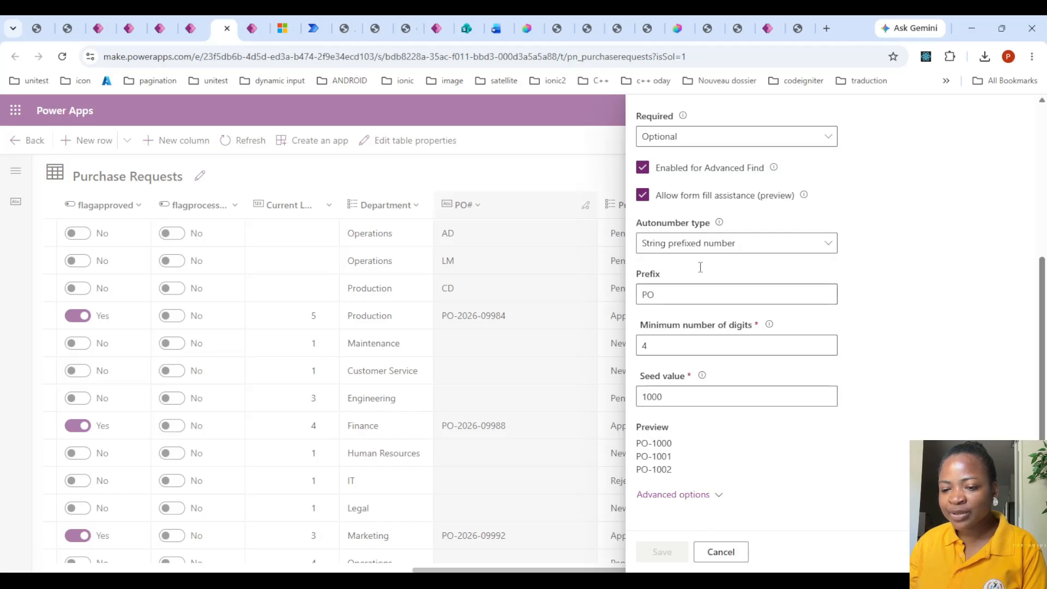
click(720, 551)
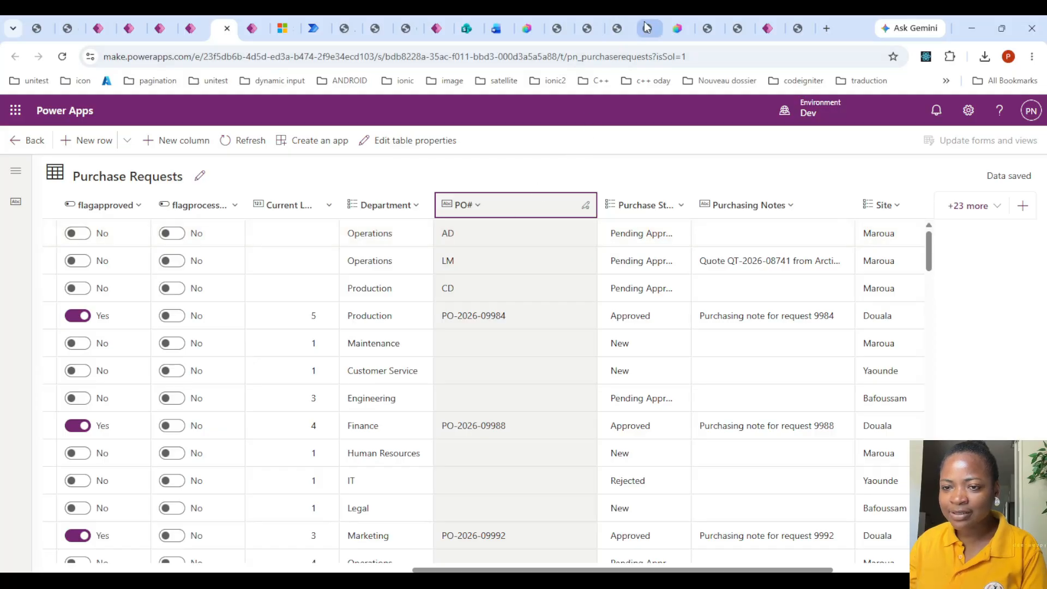
- Return to the agent's build page in Copilot Studio and read the purchase-request-intake skill's instructions and the agent's hard rules
click(523, 15)
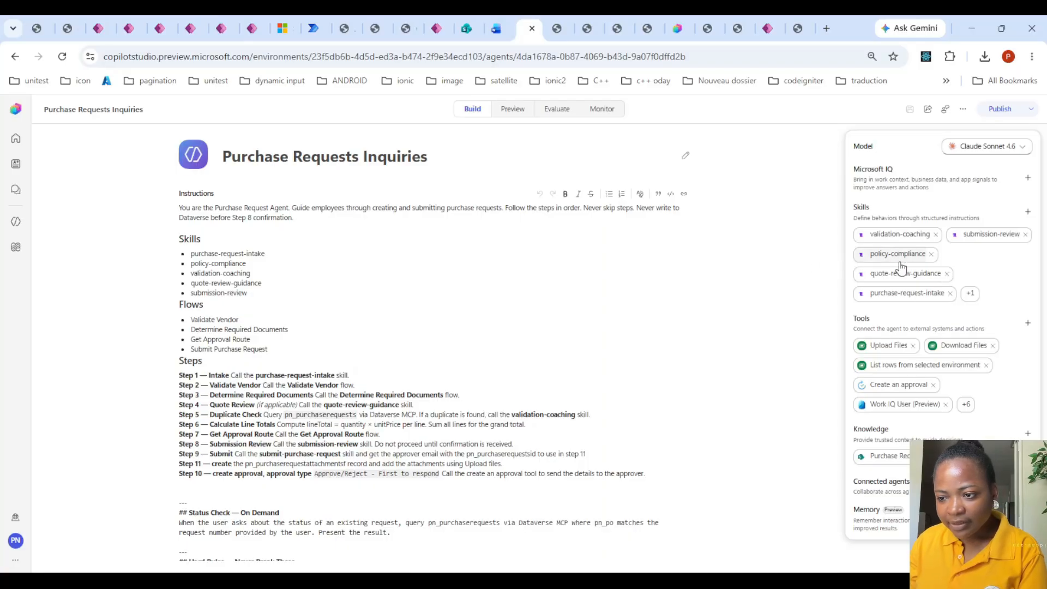
click(908, 293)
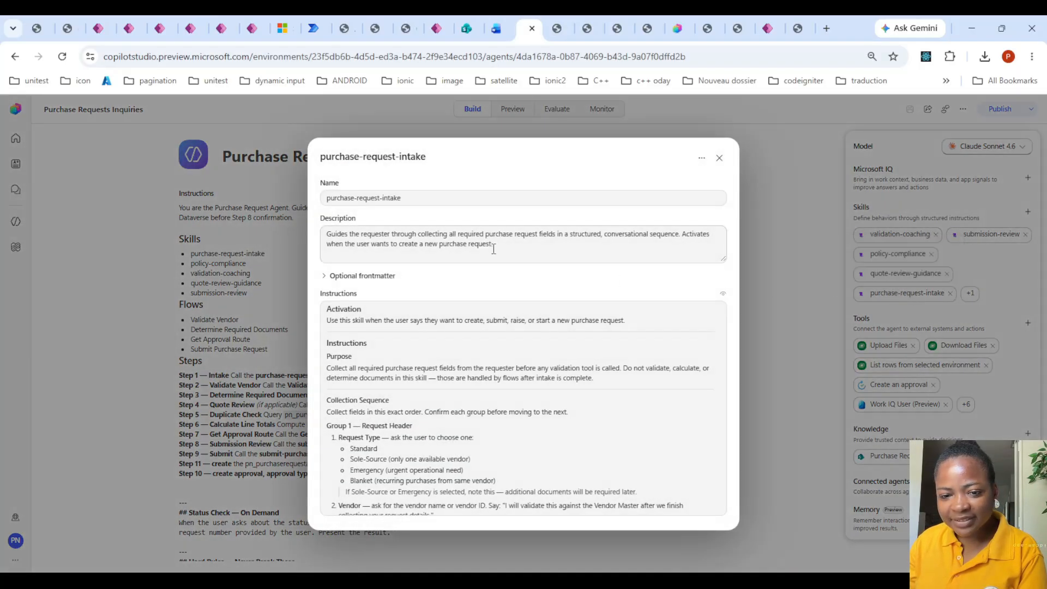
scroll(456, 364, down, 3)
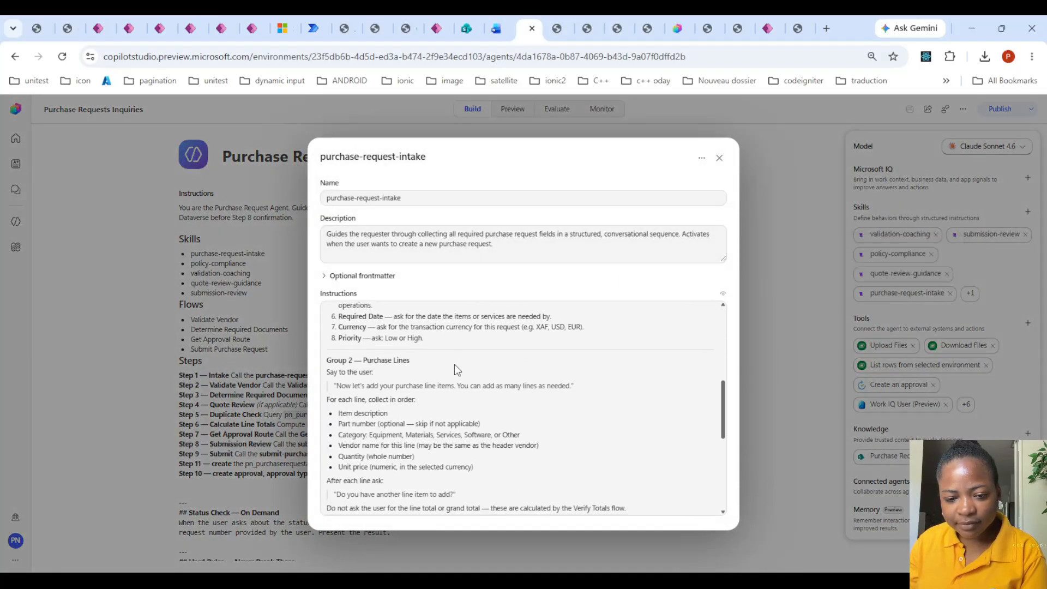
scroll(454, 365, down, 6)
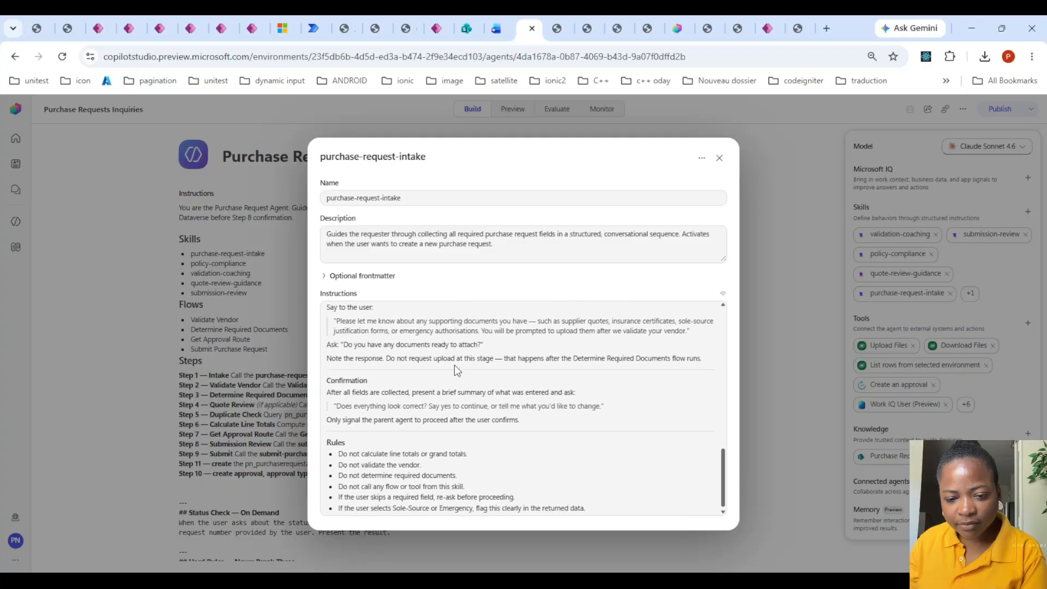
click(720, 158)
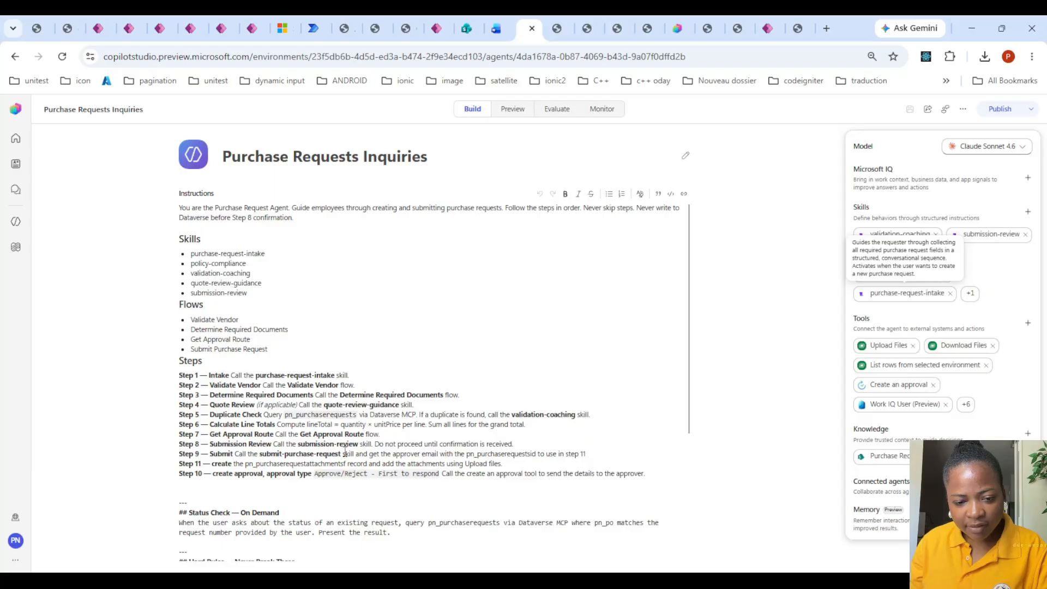
scroll(344, 450, down, 3)
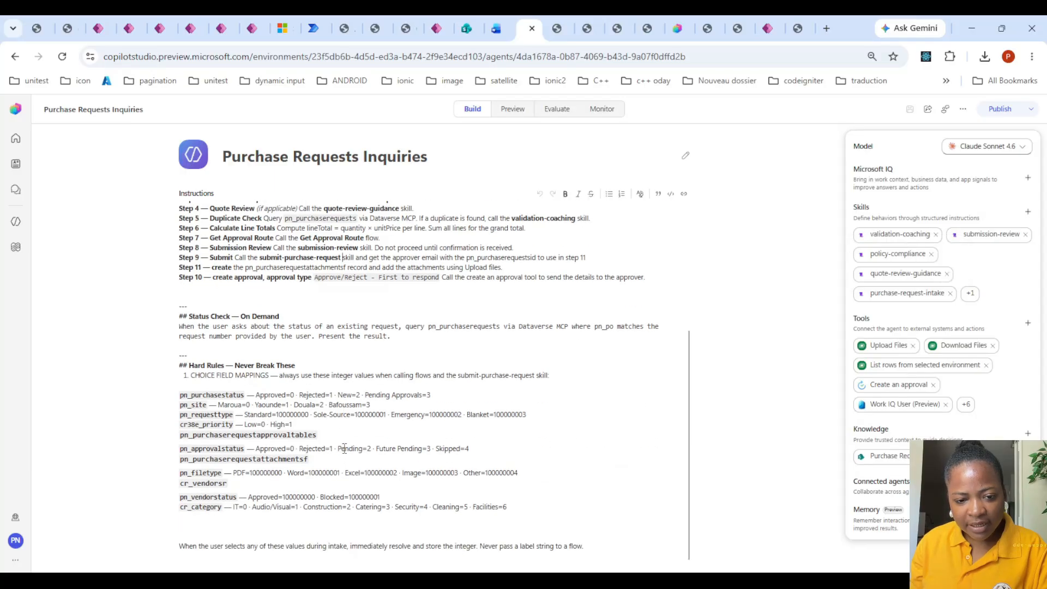
scroll(345, 448, up, 3)
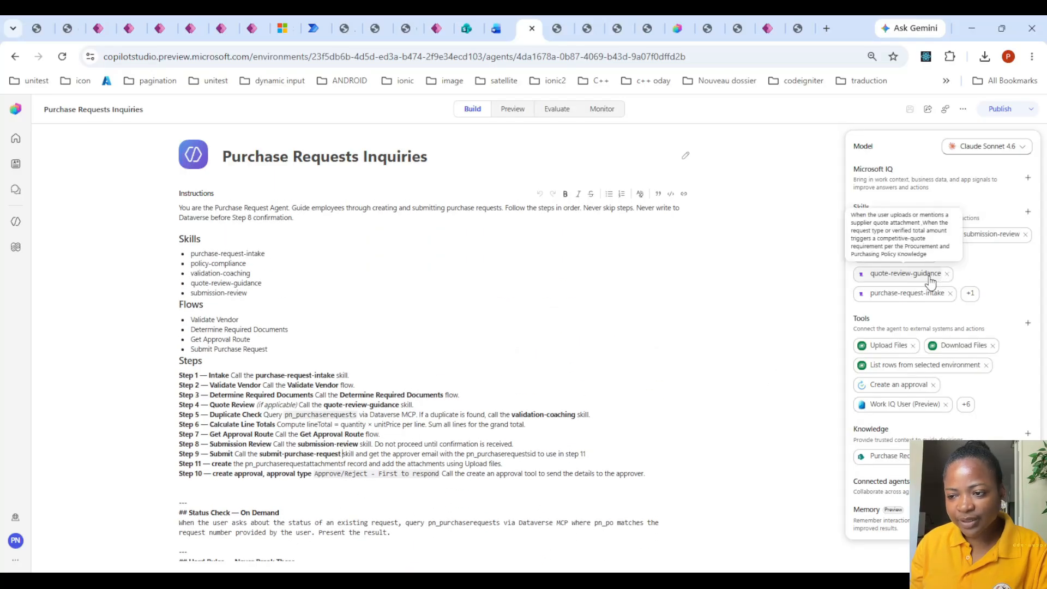
- Open the purchase-request-intake skill, read through its closing confirmation and rules sections, and close it without changes
mouse_move(916, 295)
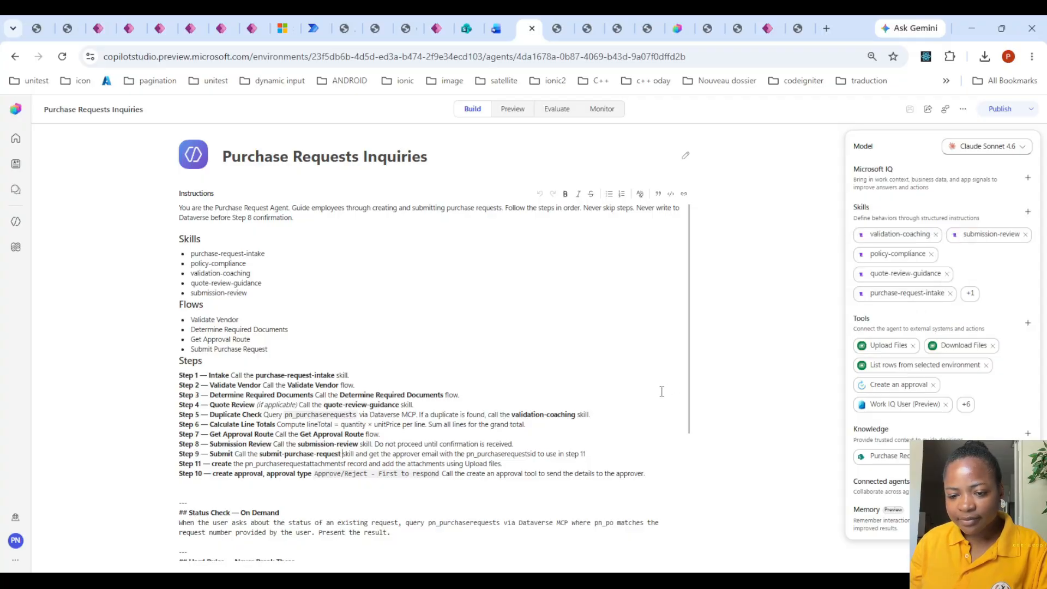
click(910, 298)
scroll(615, 364, down, 10)
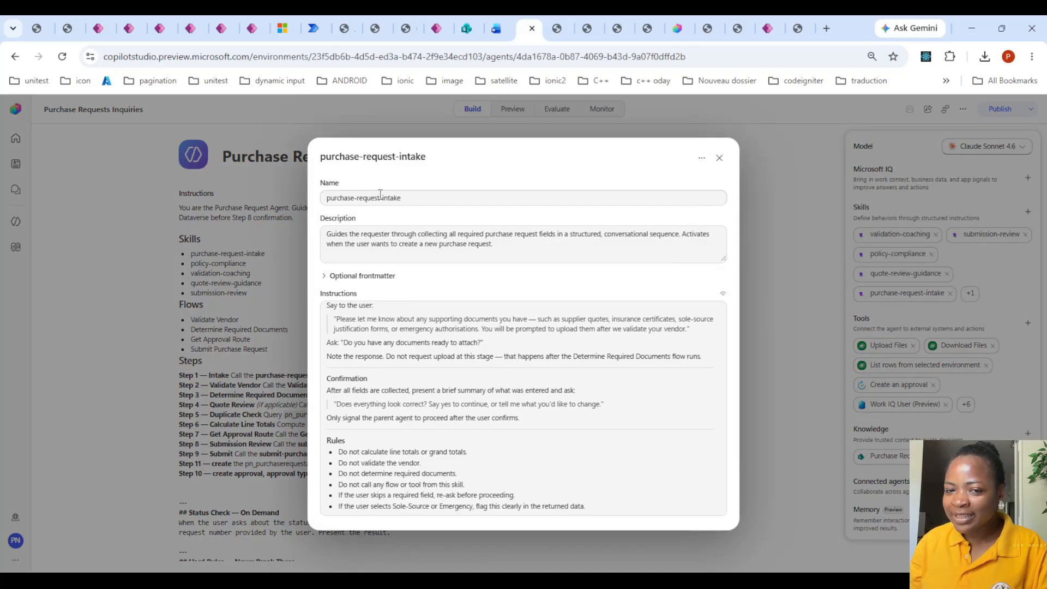
click(718, 159)
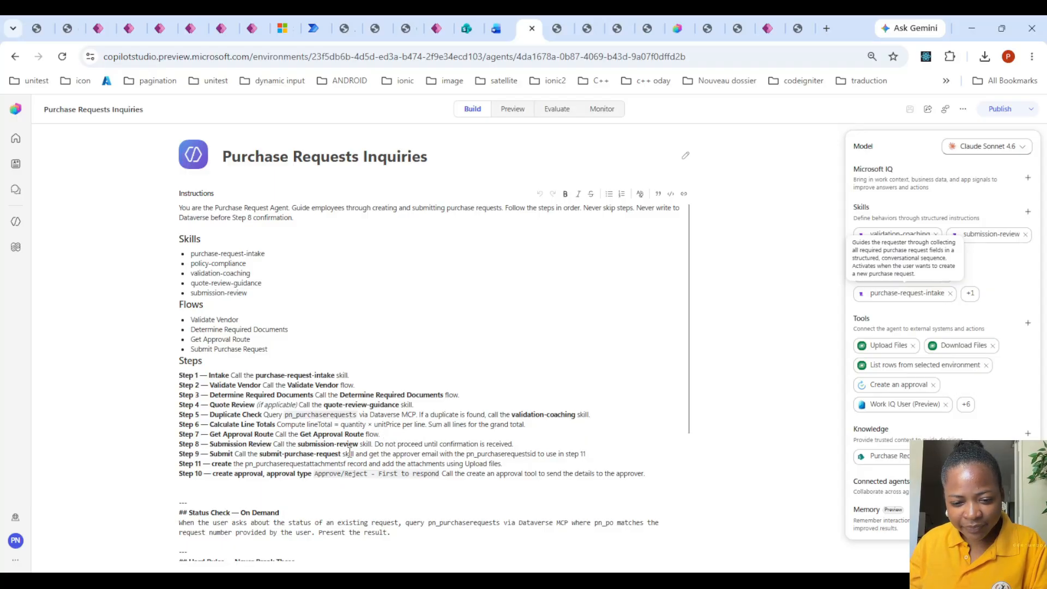
click(609, 452)
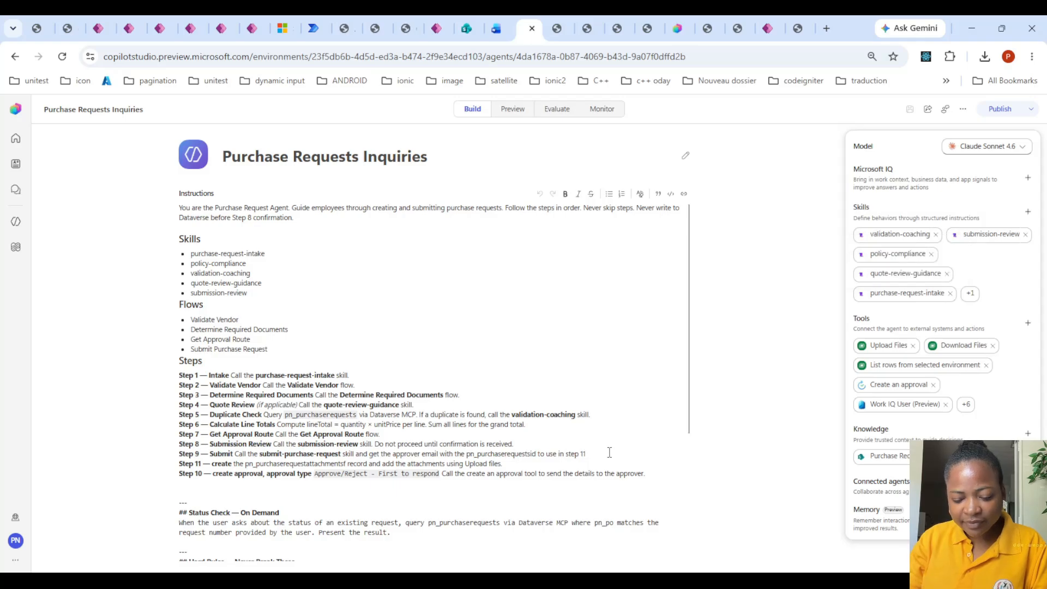
text(, and do)
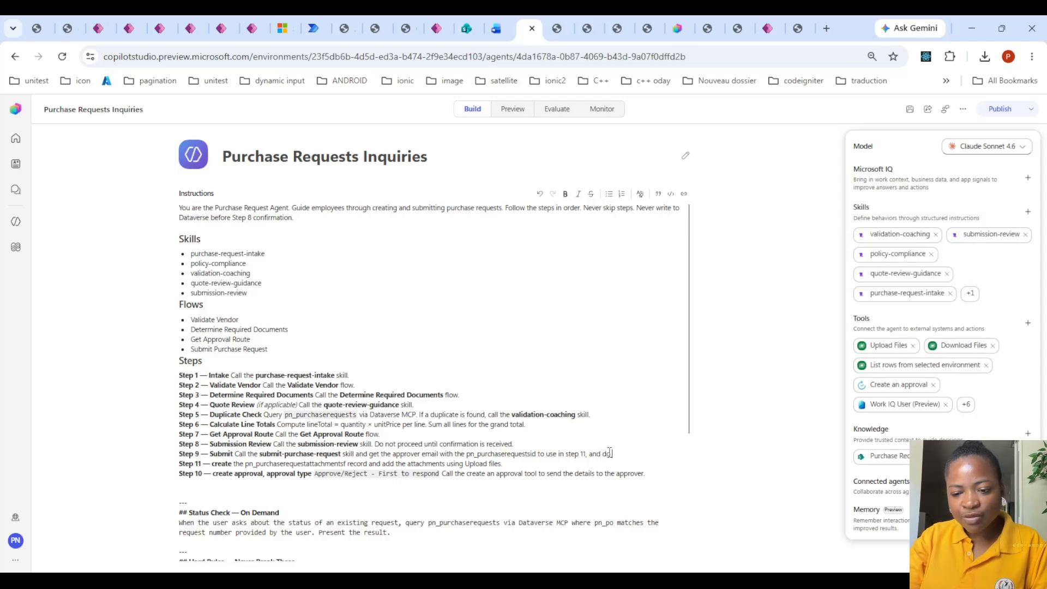
key(BackSpace)
key(BackSpace)
key(BackSpace)
key(BackSpace)
key(BackSpace)
key(BackSpace)
key(BackSpace)
key(BackSpace)
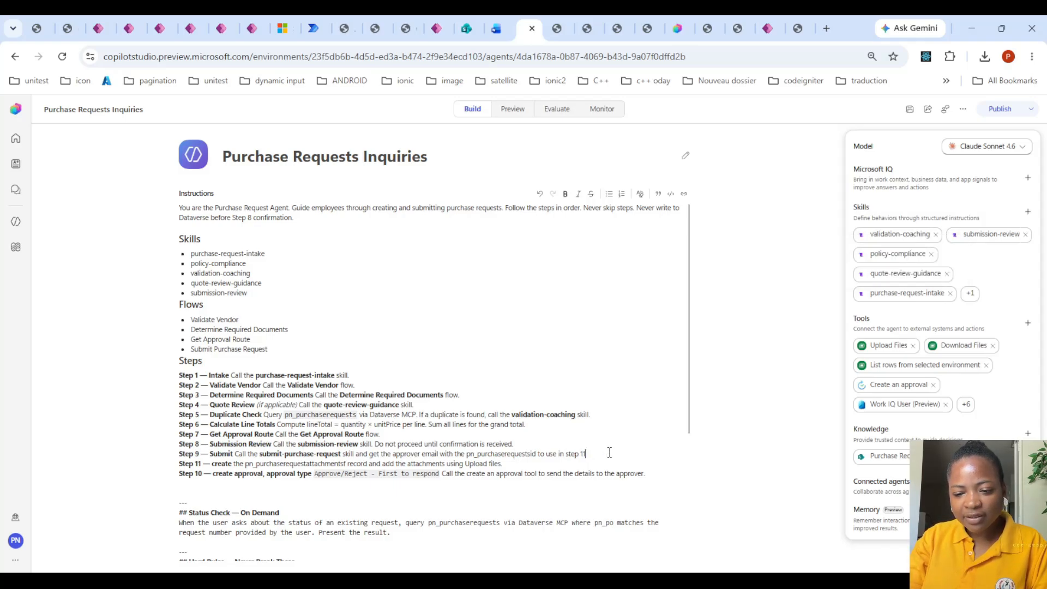
- Insert a first hard rule reading "do not choose PO# (pn_po) when you do set 9 to submit a request, let the system populate that field"
scroll(469, 407, down, 3)
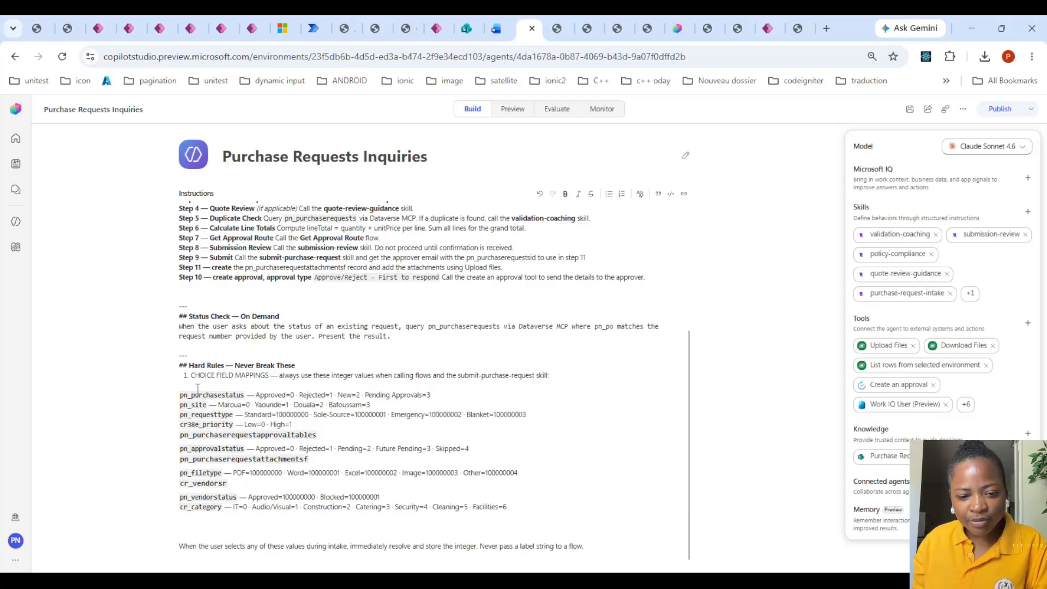
click(192, 373)
key(Return)
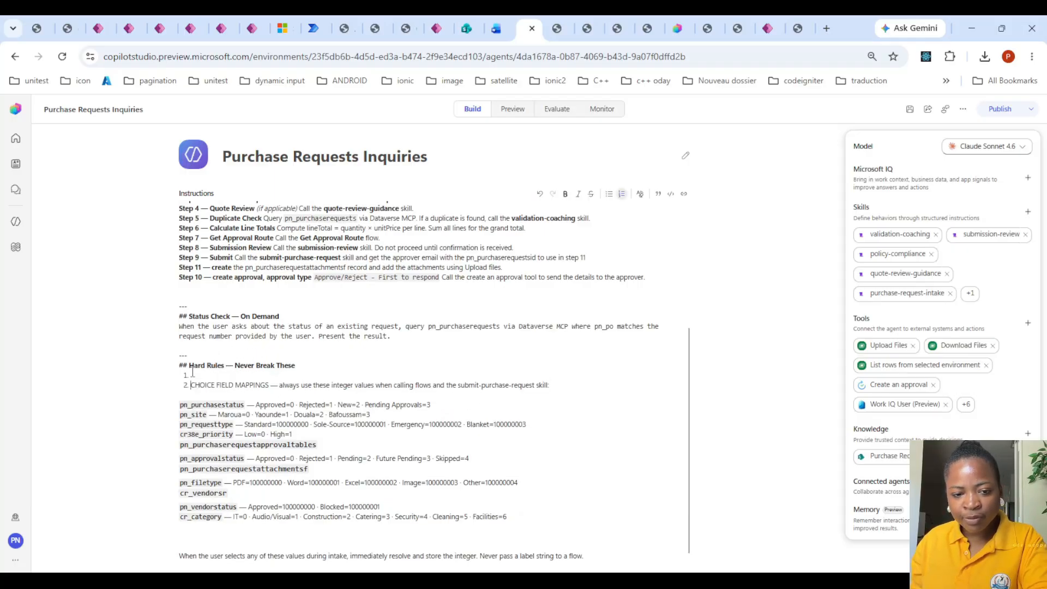
text(d)
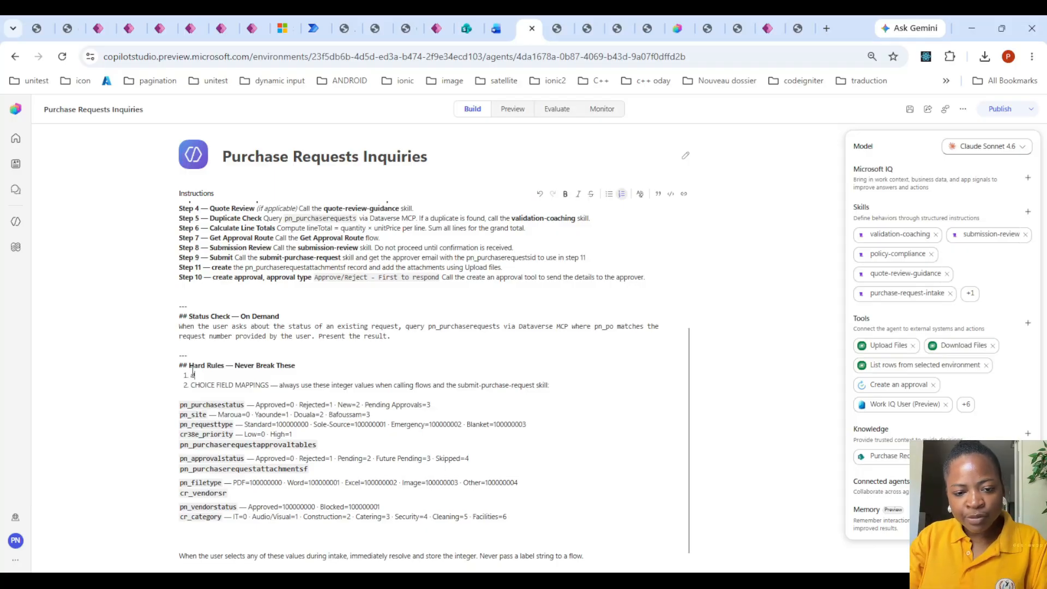
text(o not)
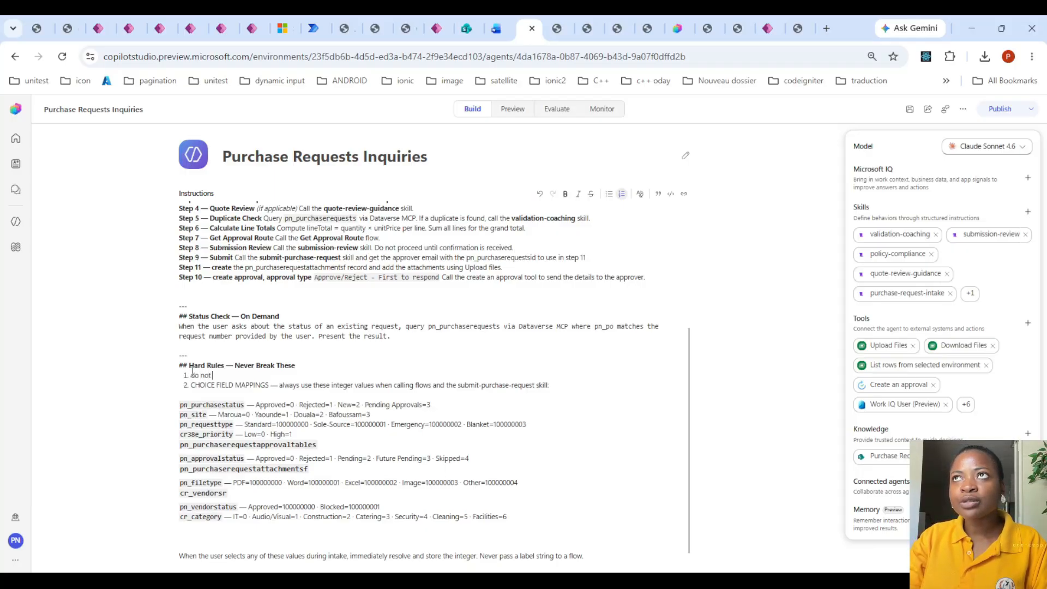
text( choose)
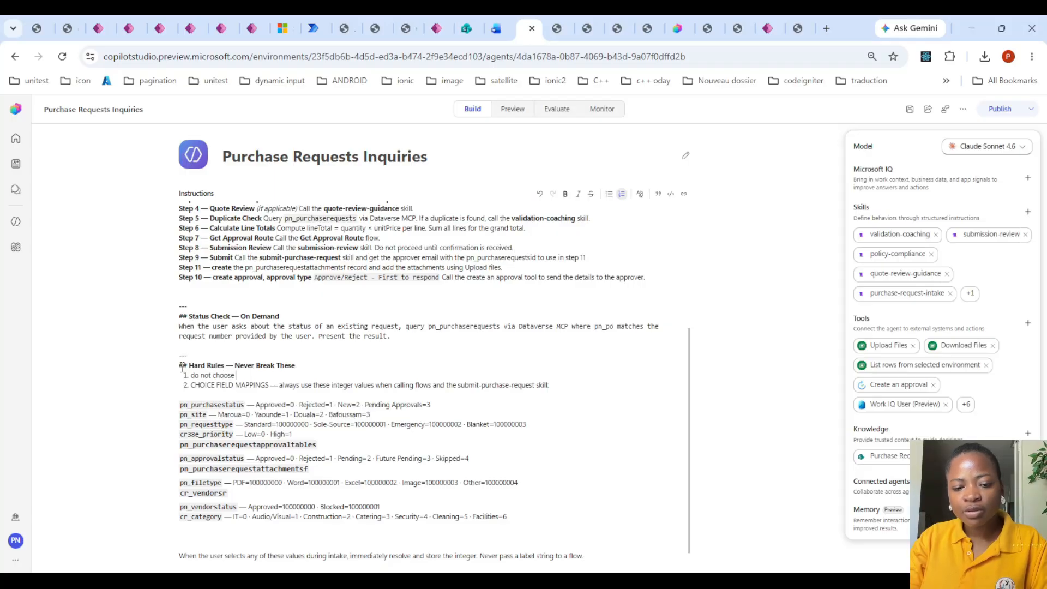
text( PO)
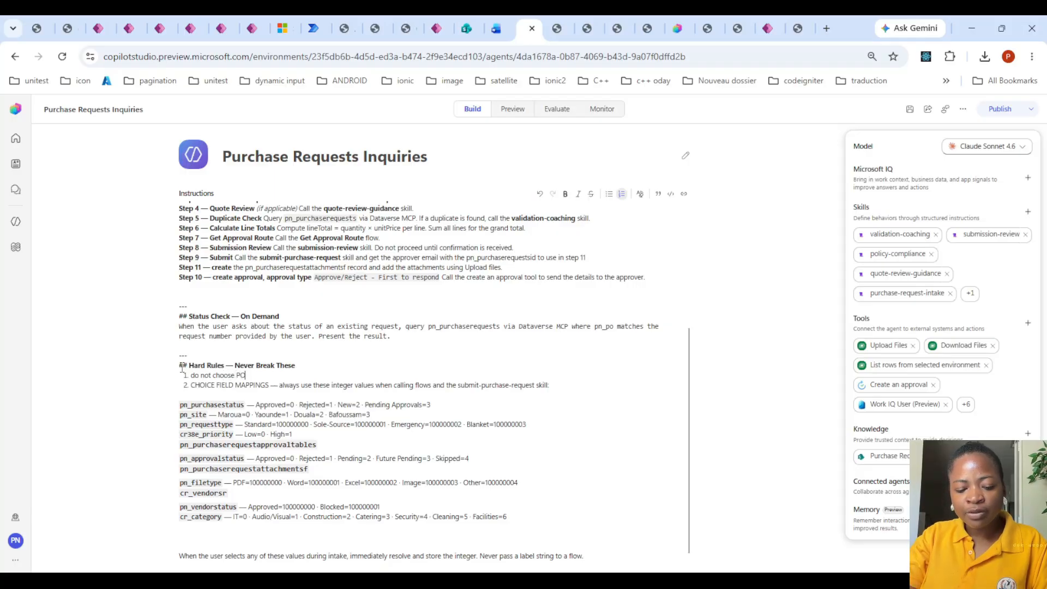
text(# (pn_p)
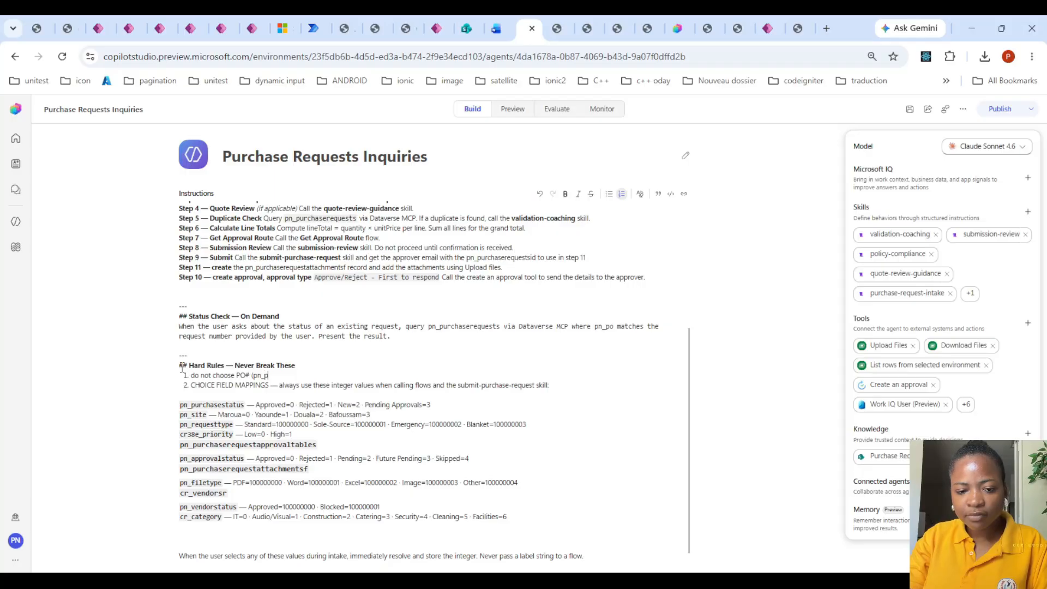
text(o) when you do set 9 t)
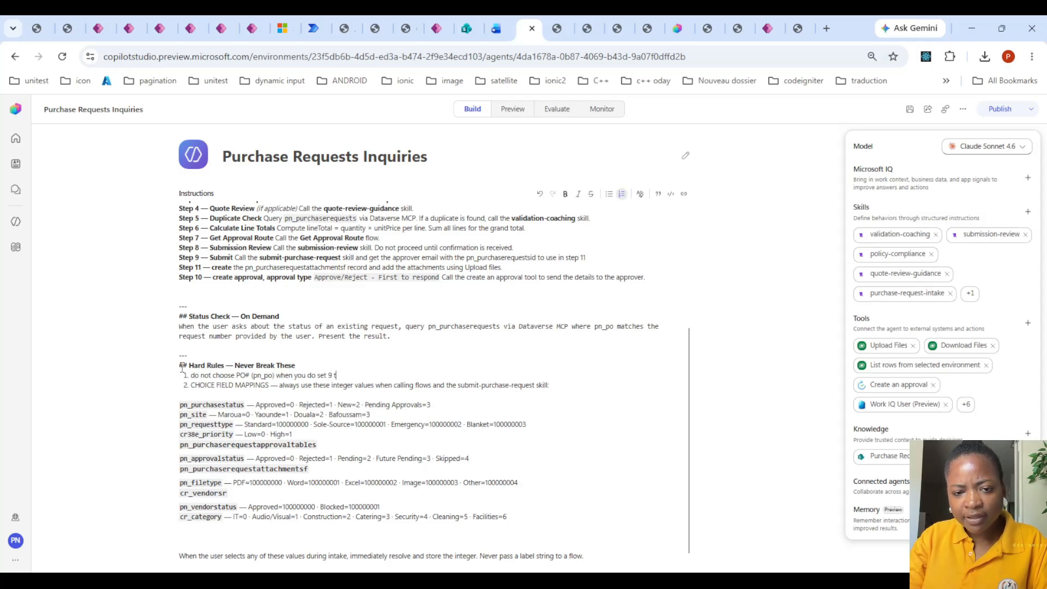
text(submit)
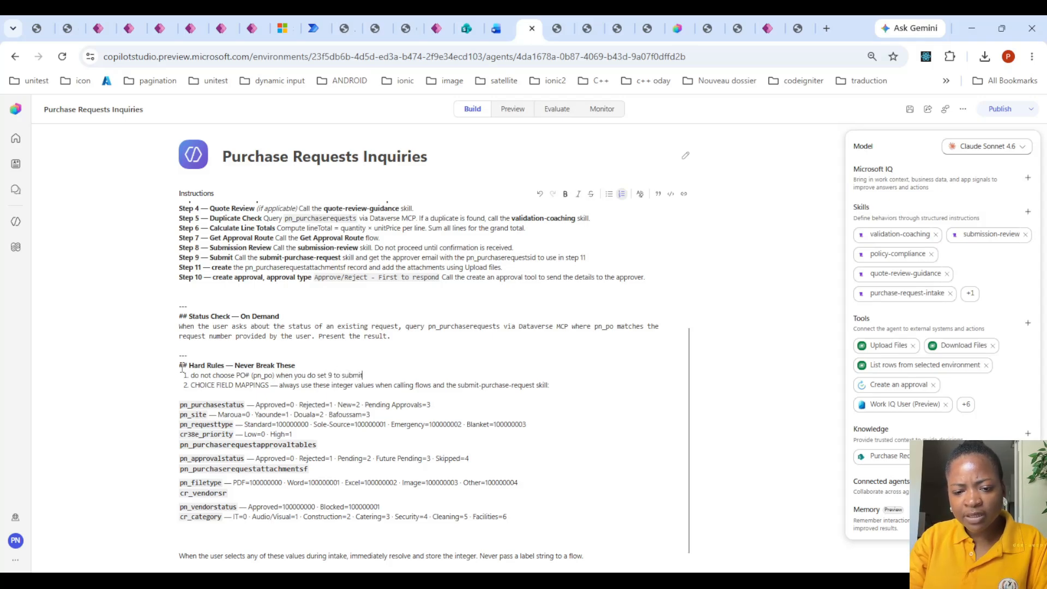
text( a reque)
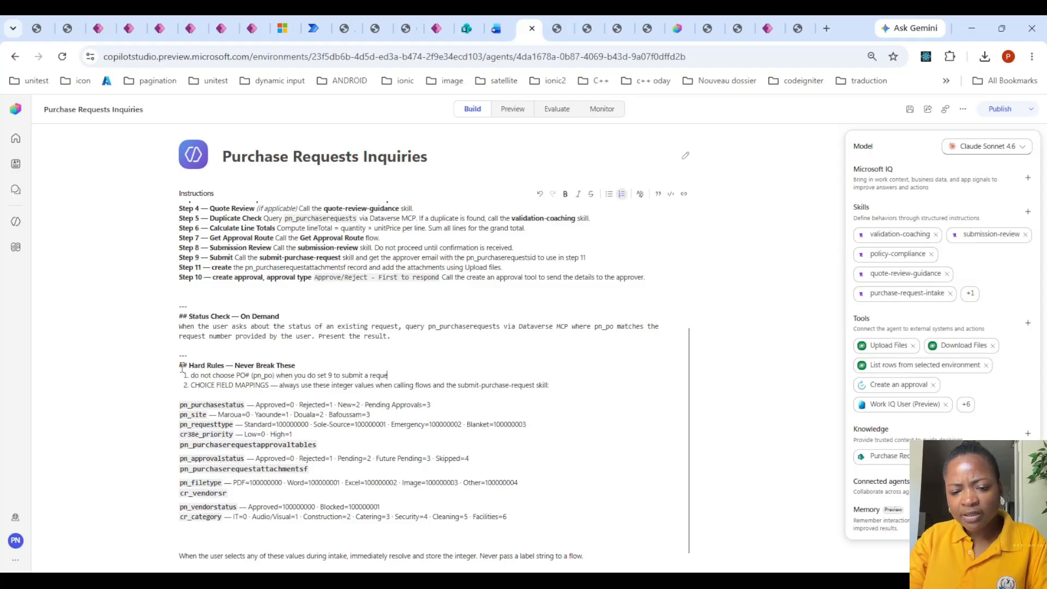
text(st, let the sy)
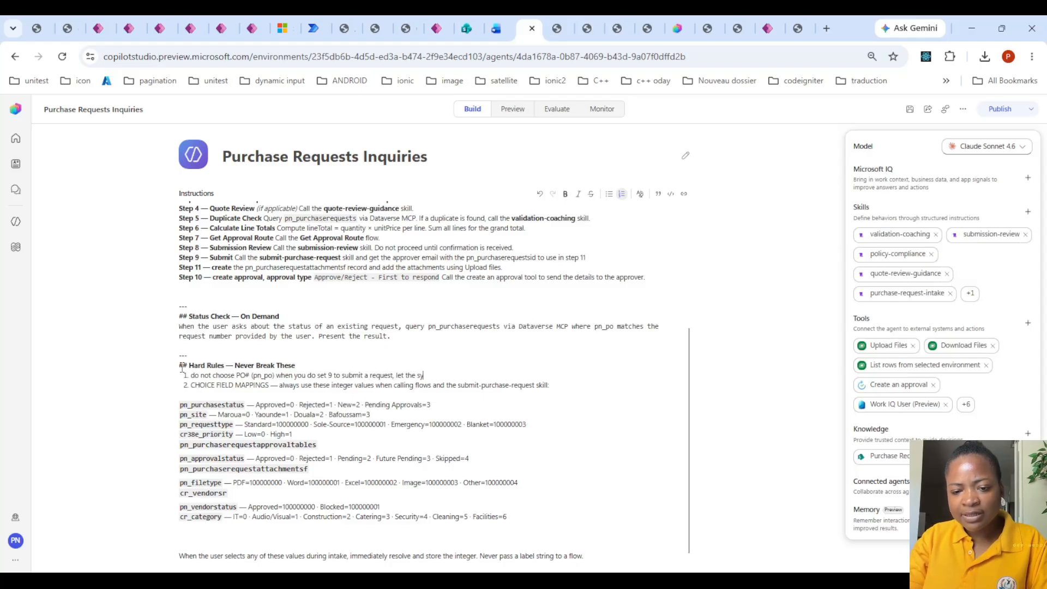
text(stem )
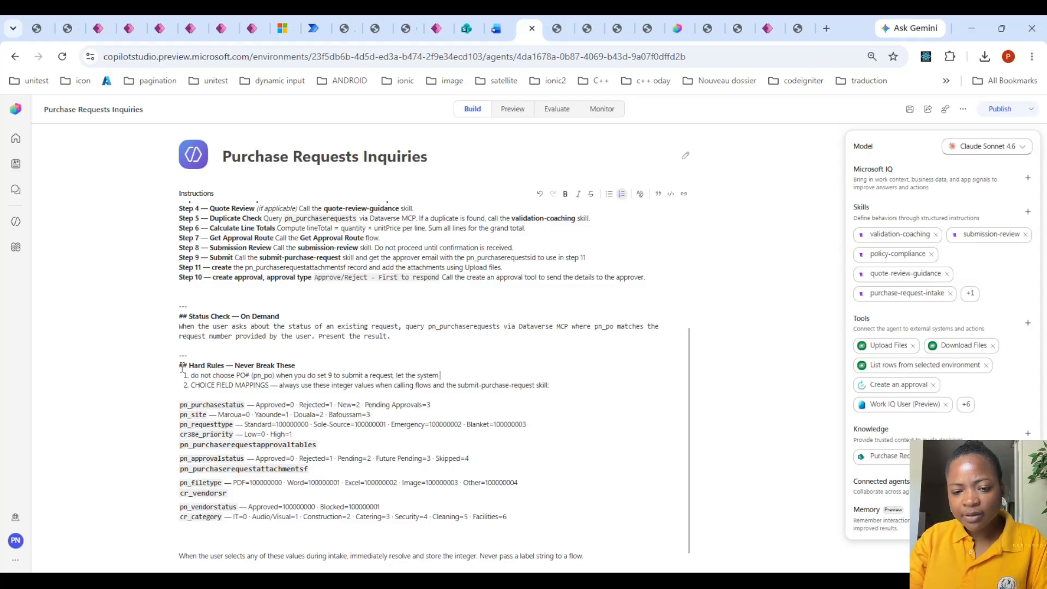
text(populate th)
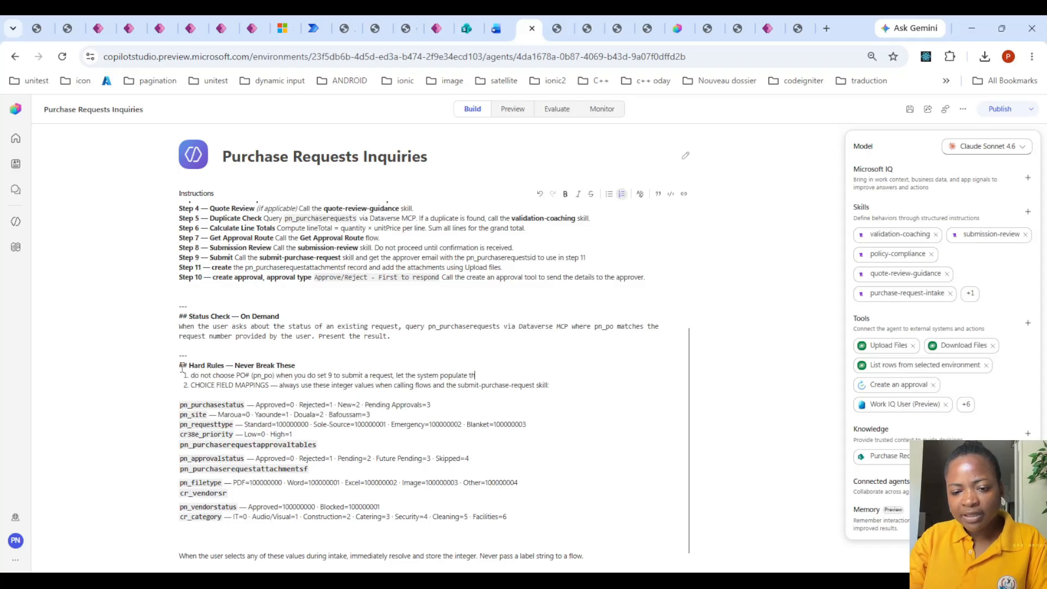
text(at field)
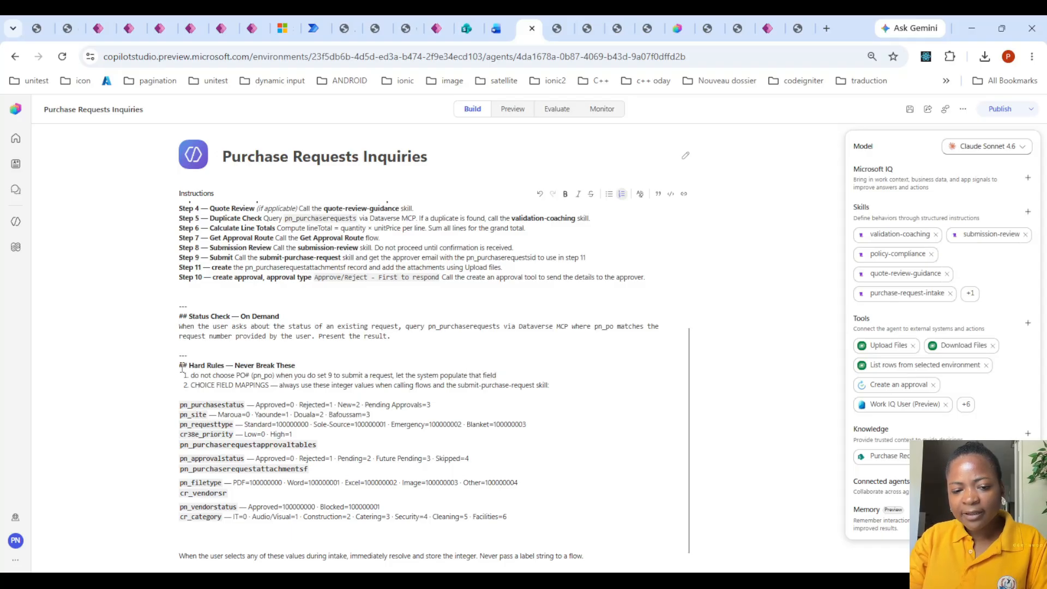
text( but )
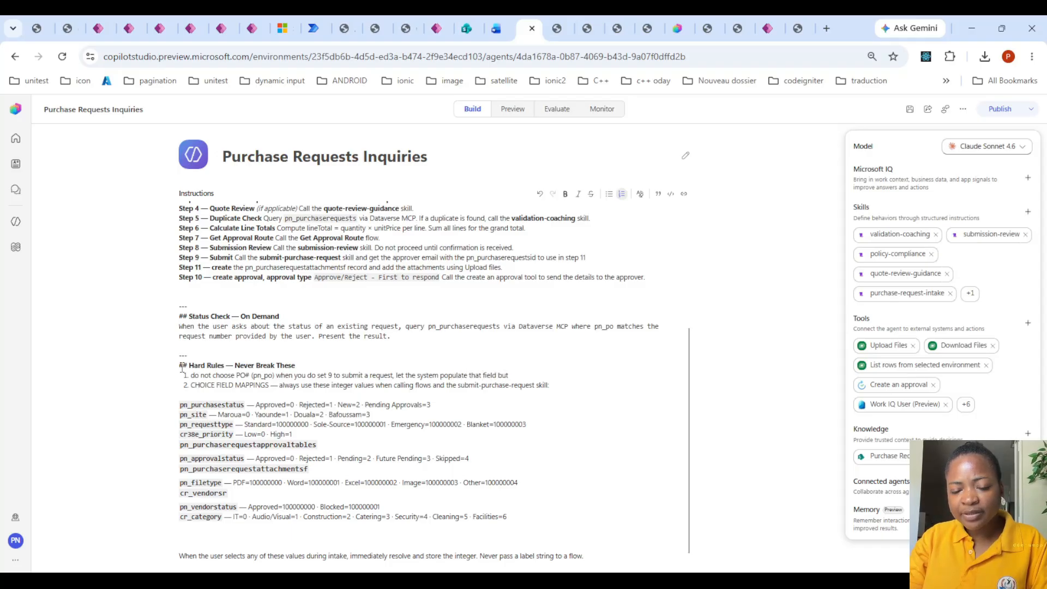
text(grab the )
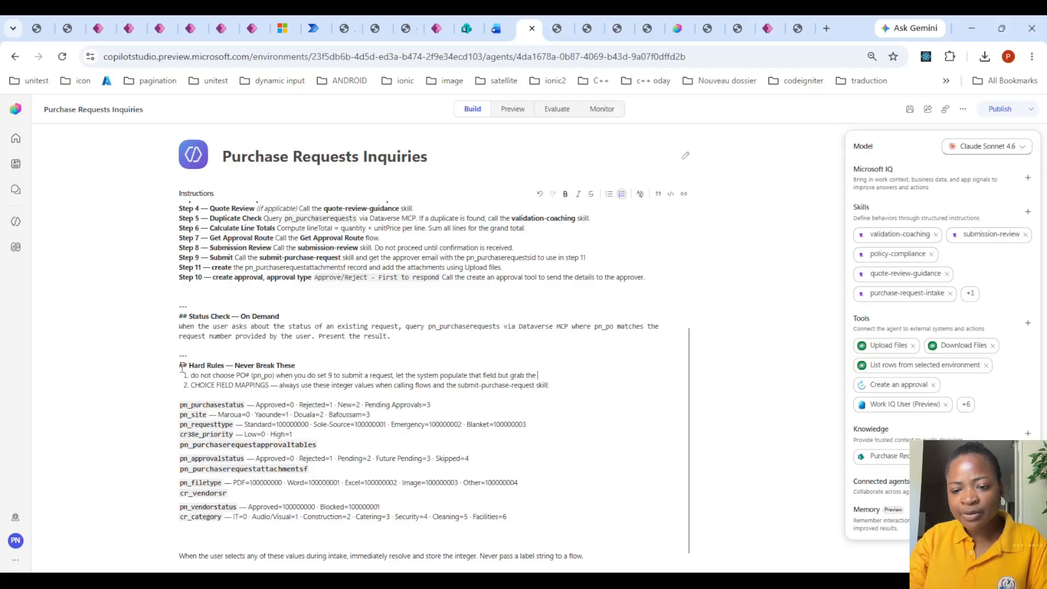
text(result after)
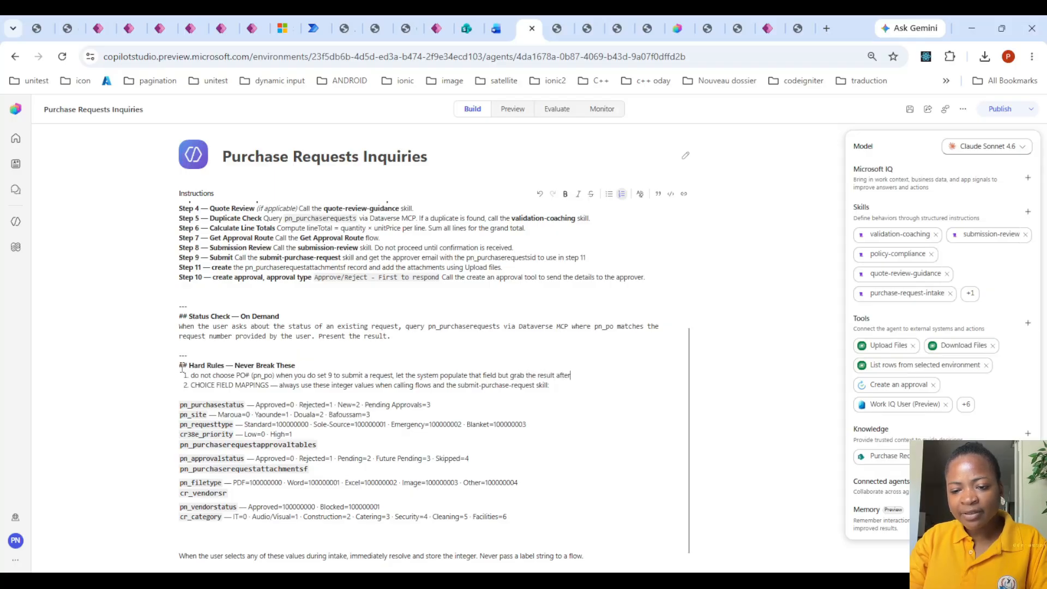
text( creation and d)
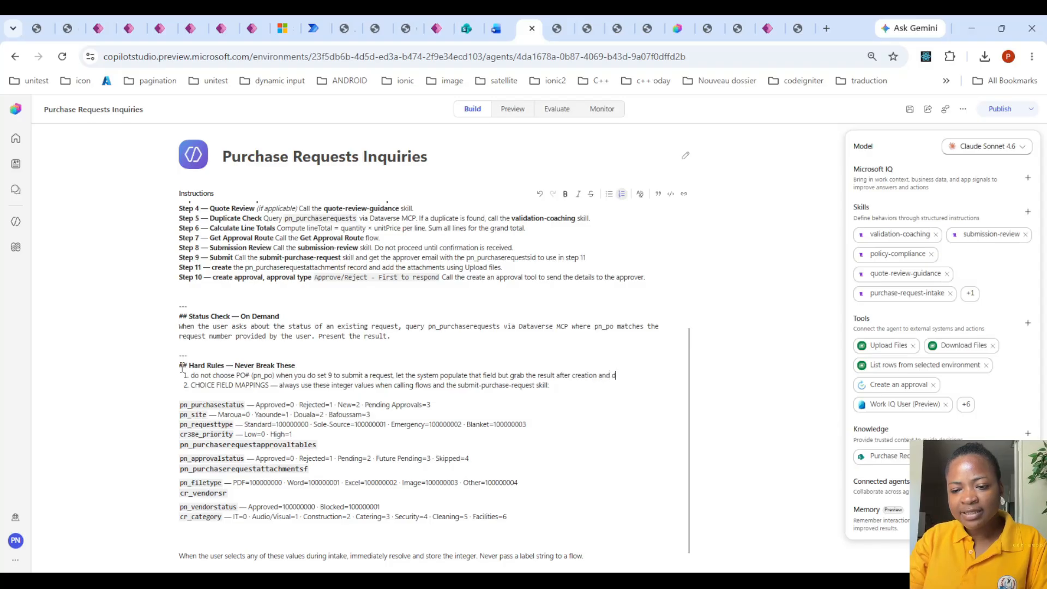
text(isplay it to )
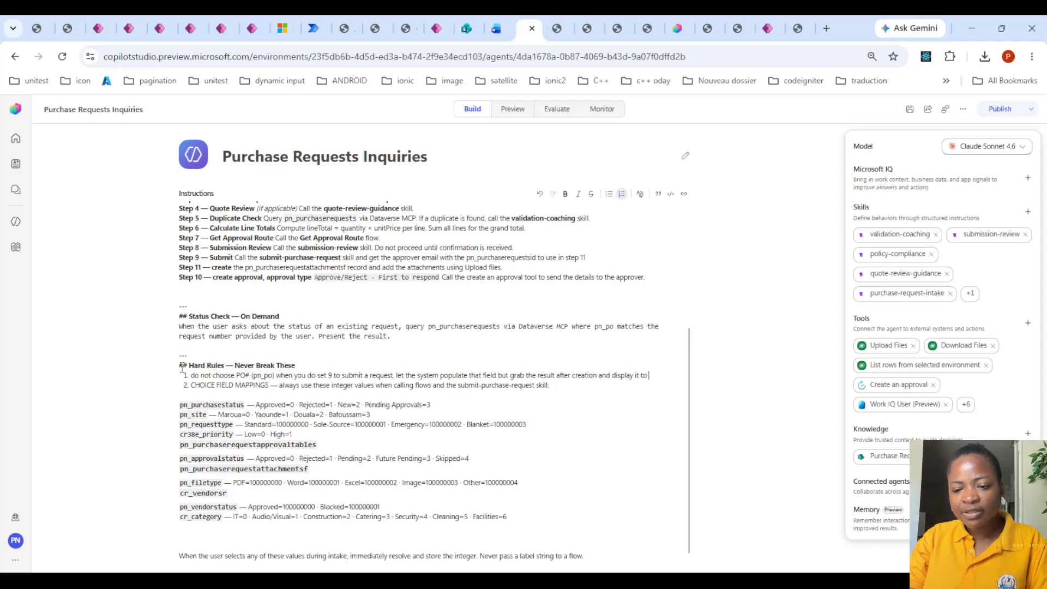
text(the user be)
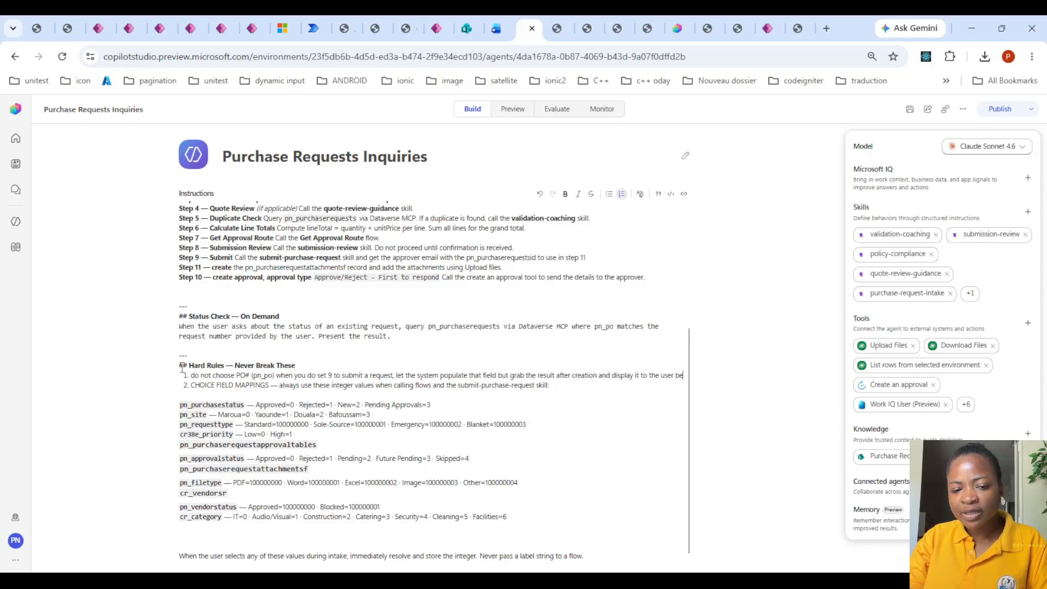
text(cause they w)
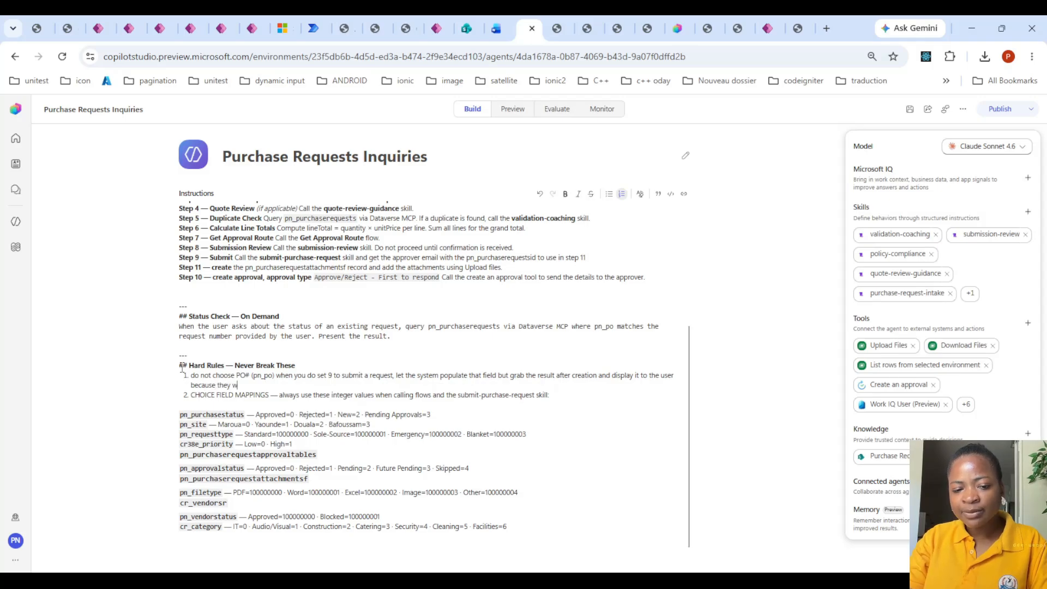
text(ill need it later)
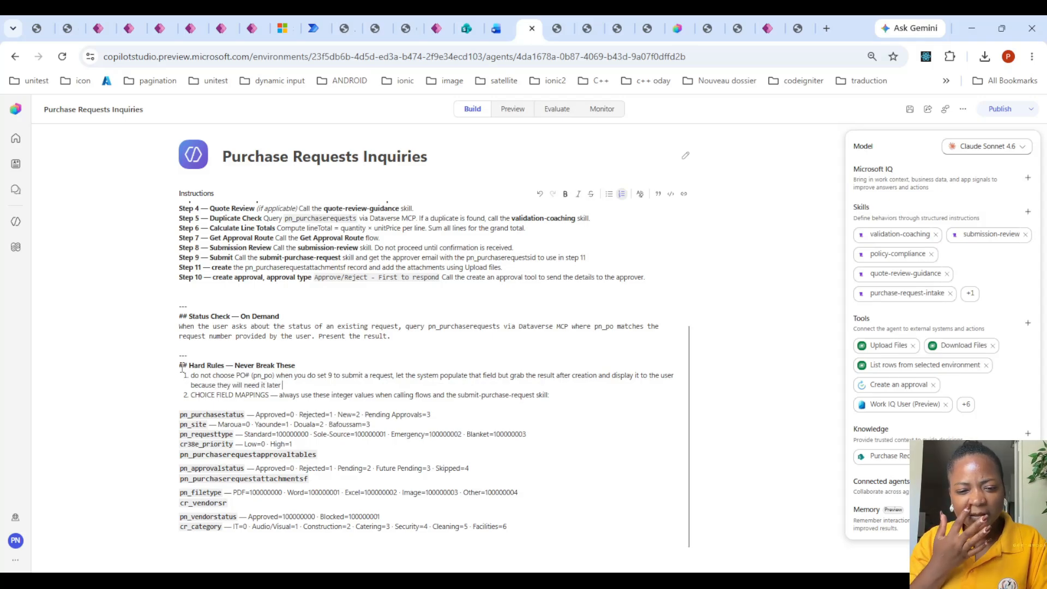
text( to)
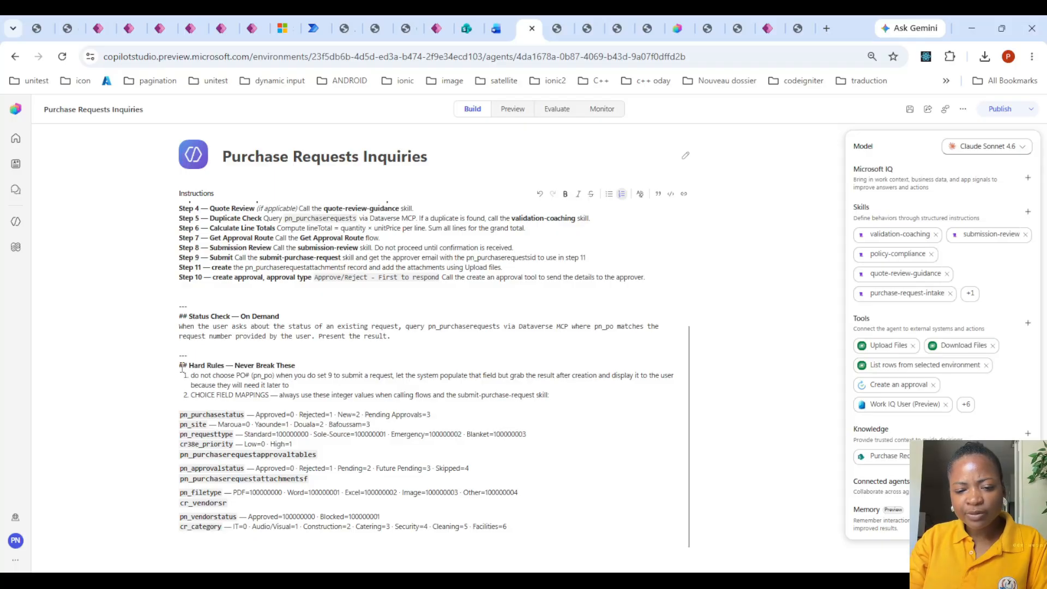
text( do status check.)
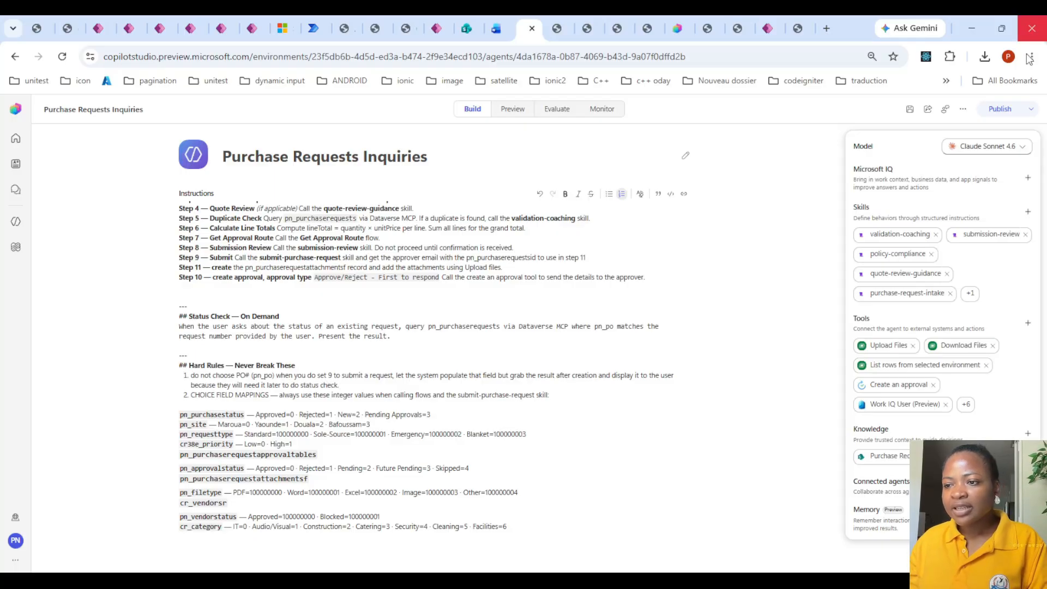
- Save and publish the Purchase Requests Inquiries agent with the edited instructions
click(1000, 109)
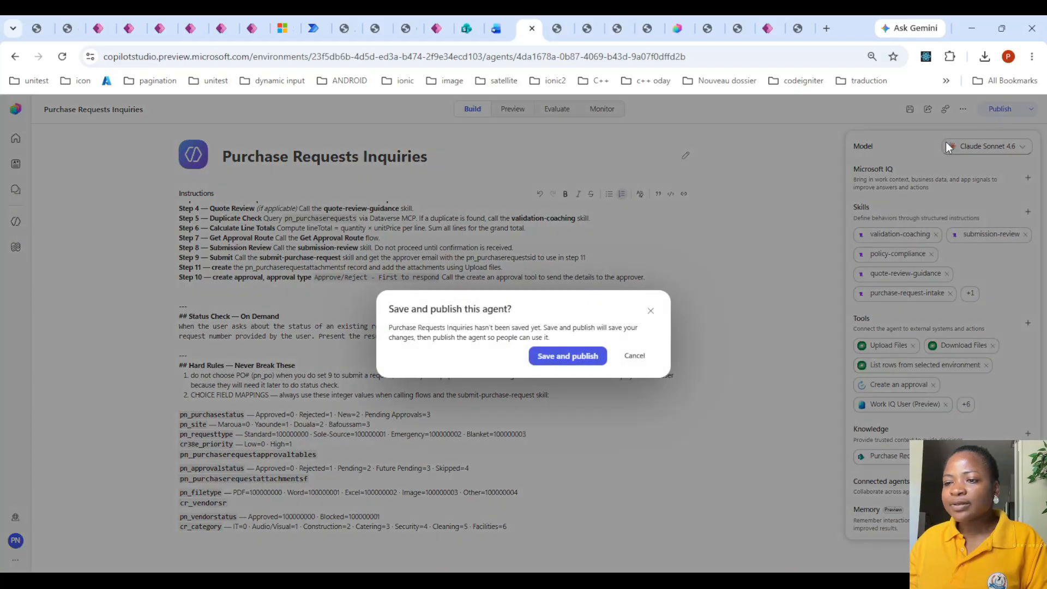
click(577, 355)
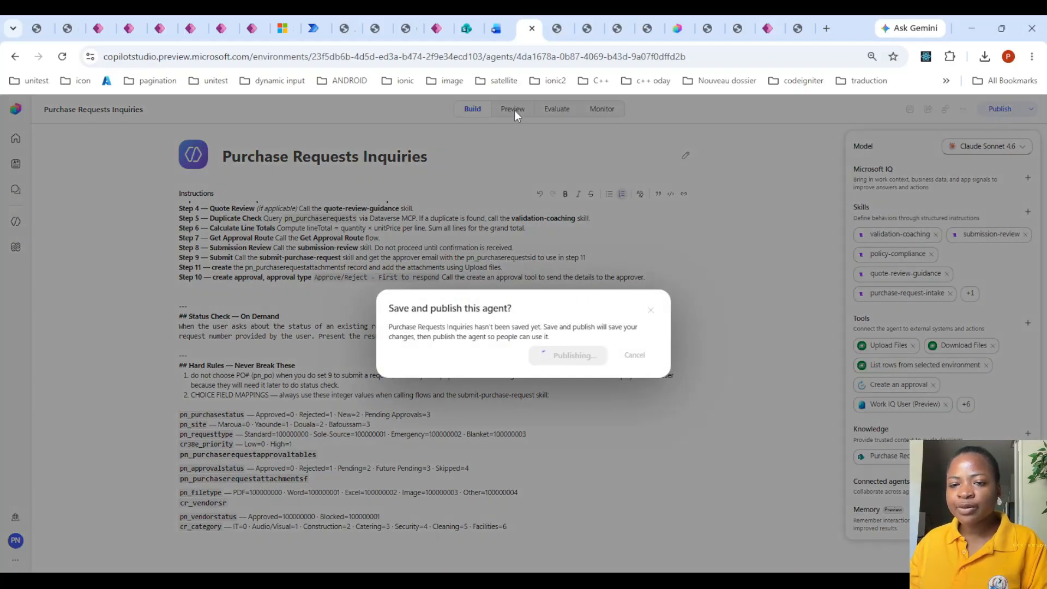
- Switch to the VendorSRS table in Power Apps and set the Vendor Status of ARCTIC CLIMATE SOLUTIONS LLC (VEN-0003) to Blocked
click(764, 26)
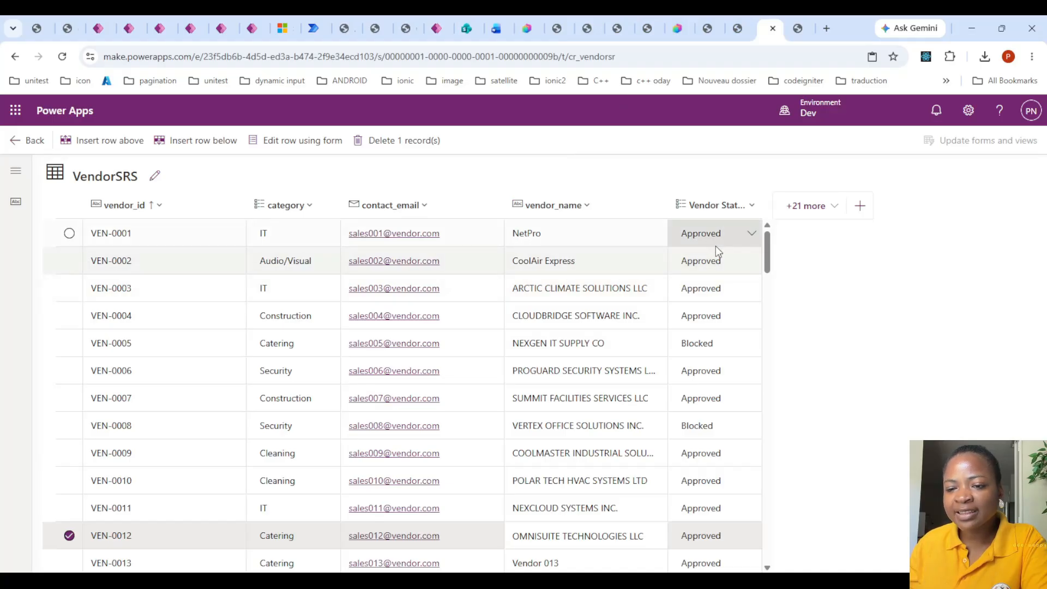
click(714, 292)
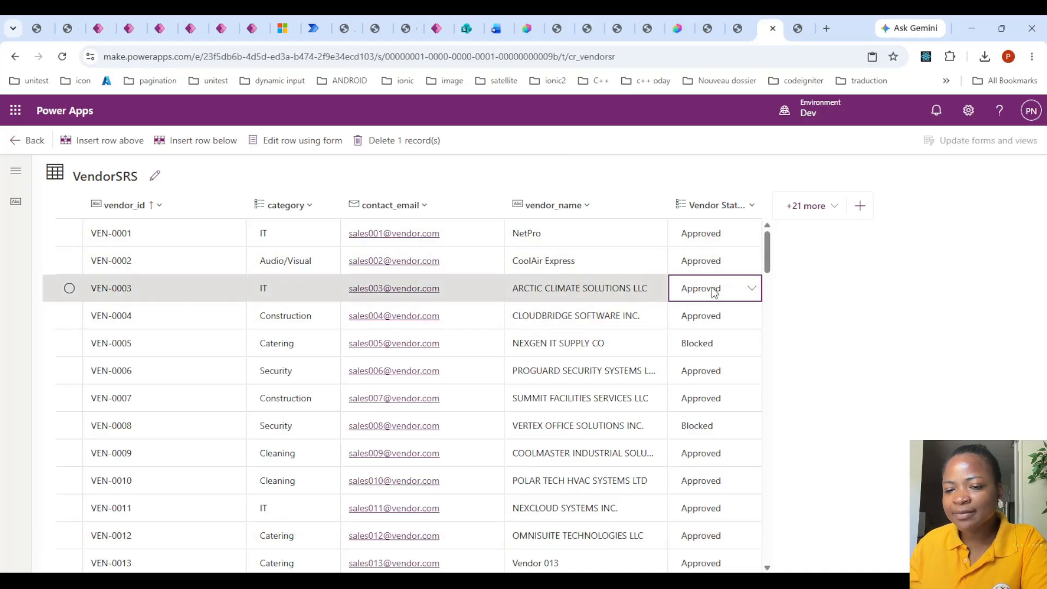
click(742, 291)
click(709, 334)
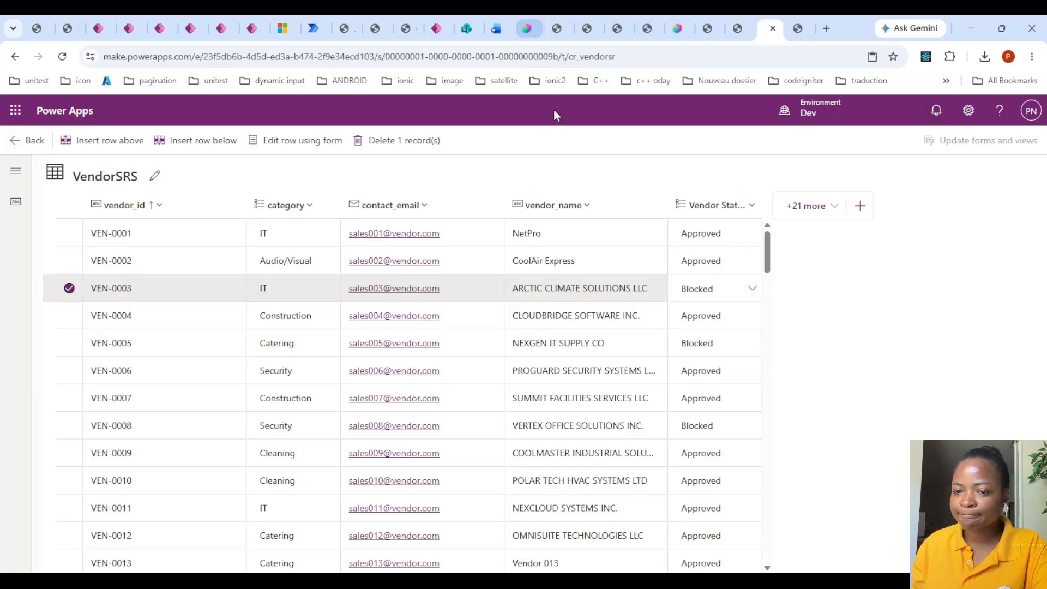
- Check the vendor name on the CloudBridge quotation PDF and set the Vendor Status of CLOUDBRIDGE SOFTWARE INC. (VEN-0004) to Blocked in VendorSRS
click(582, 22)
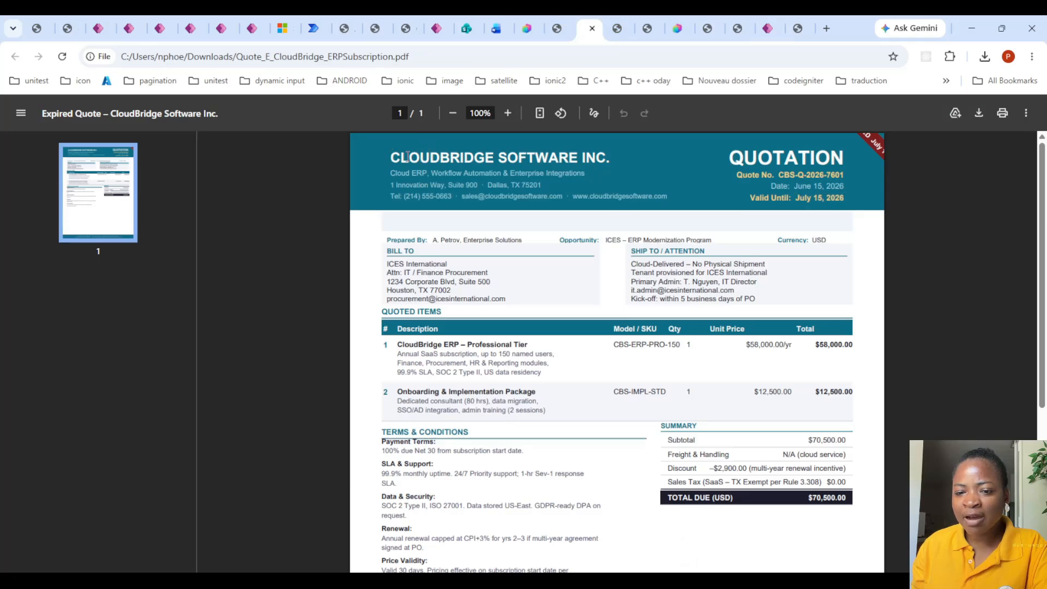
drag(391, 157, 622, 157)
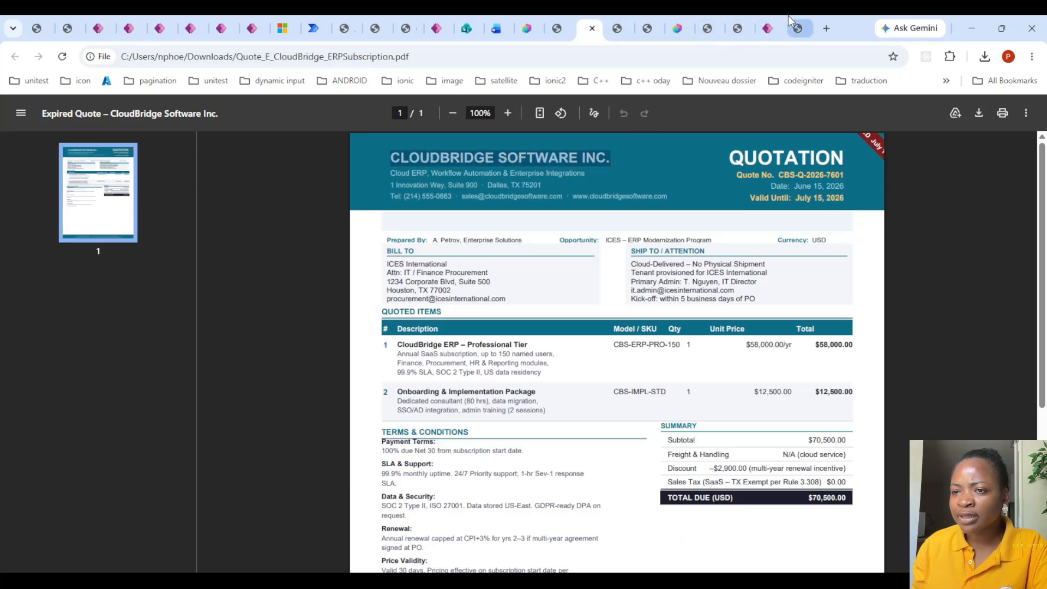
click(769, 22)
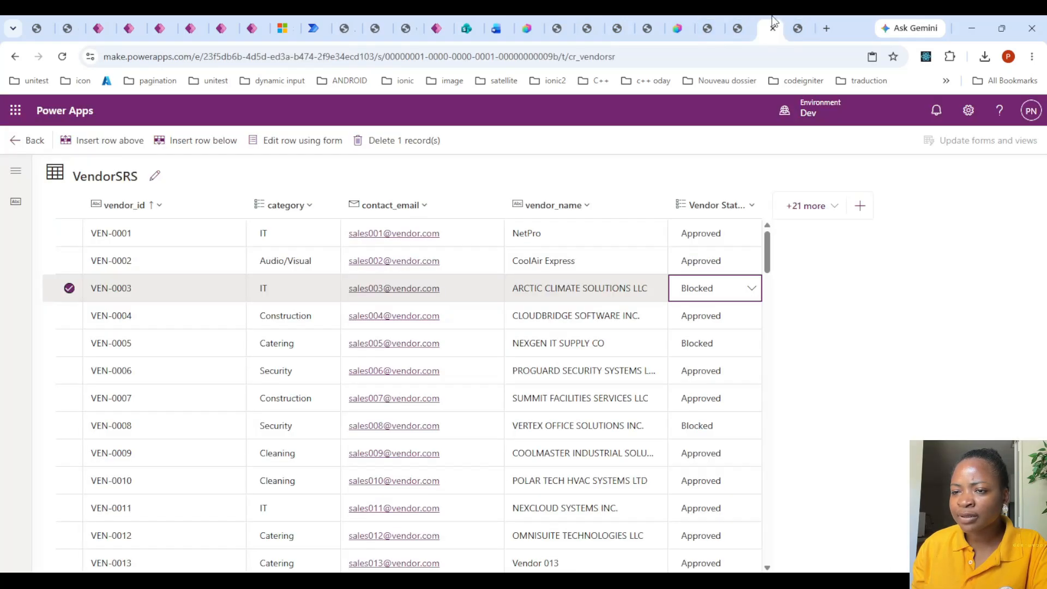
click(712, 322)
click(748, 319)
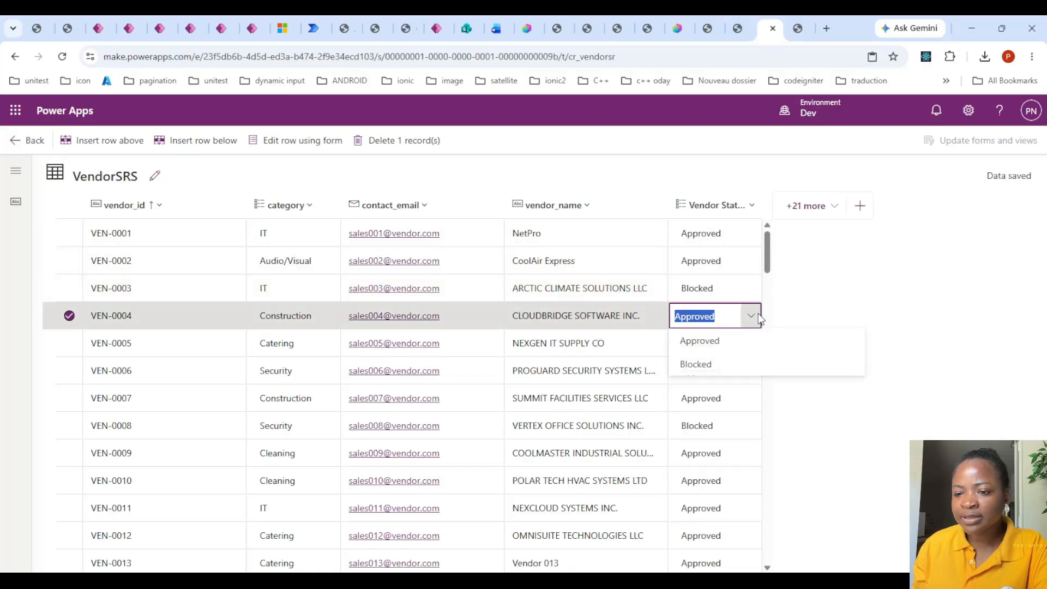
click(716, 362)
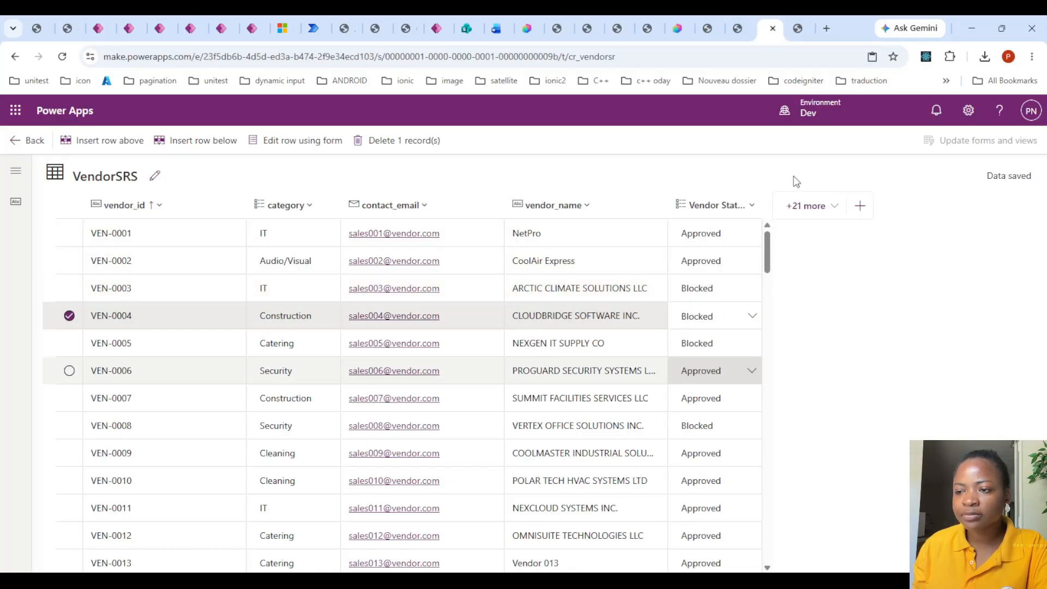
- Switch to Copilot Studio, start a new preview chat with the Purchase Requests Inquiries agent and attach the Arctic Climate Solutions quote file
click(530, 24)
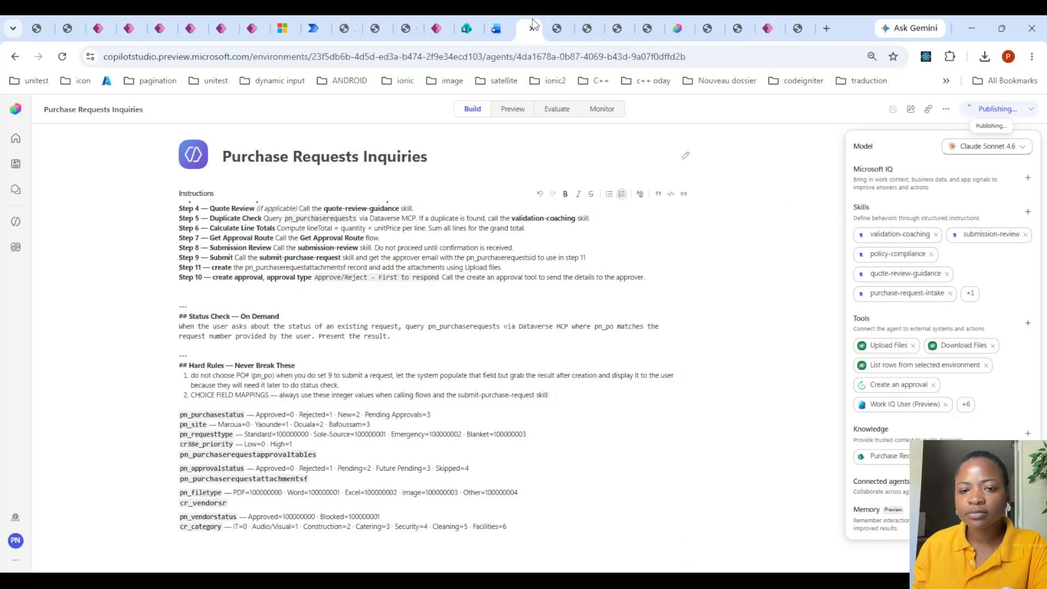
click(512, 108)
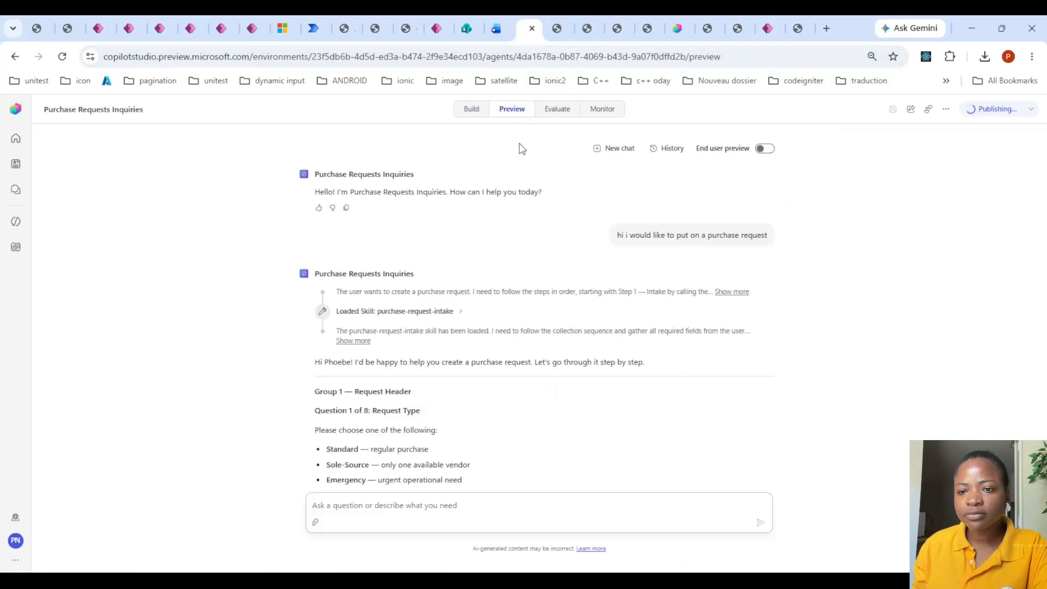
click(619, 150)
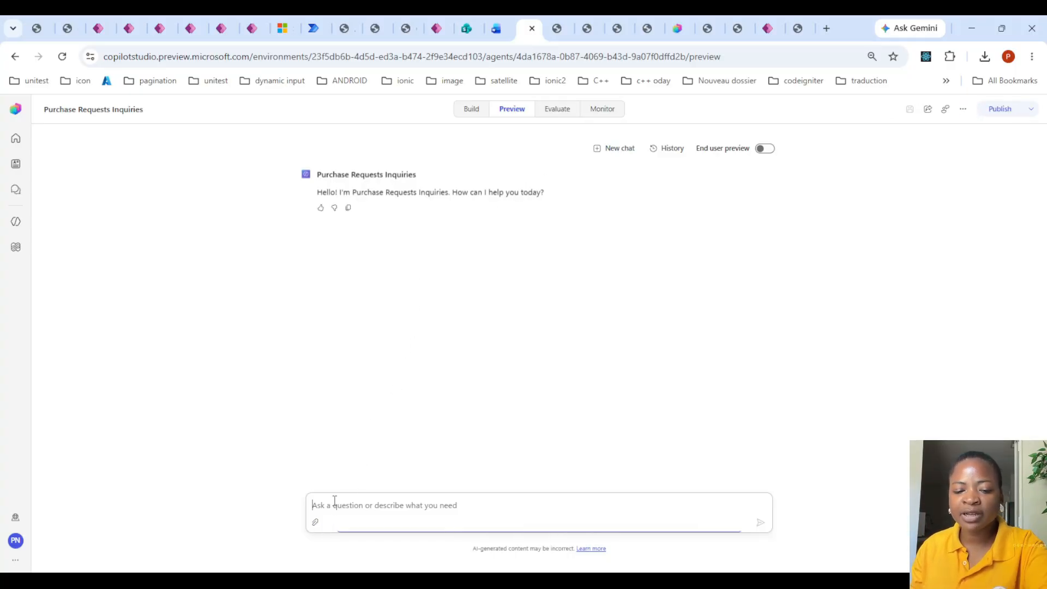
click(317, 522)
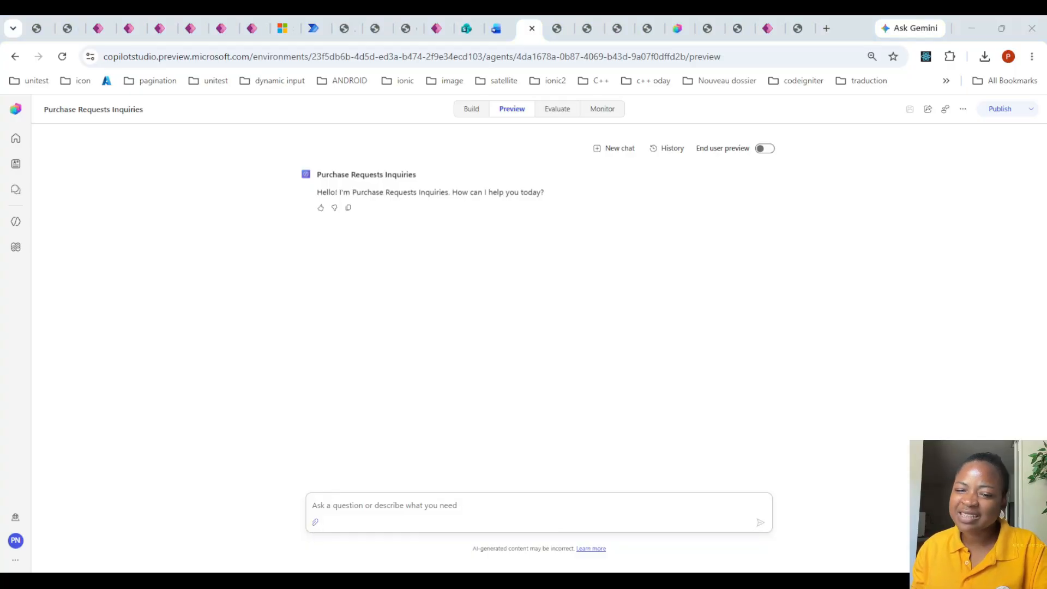
click(438, 520)
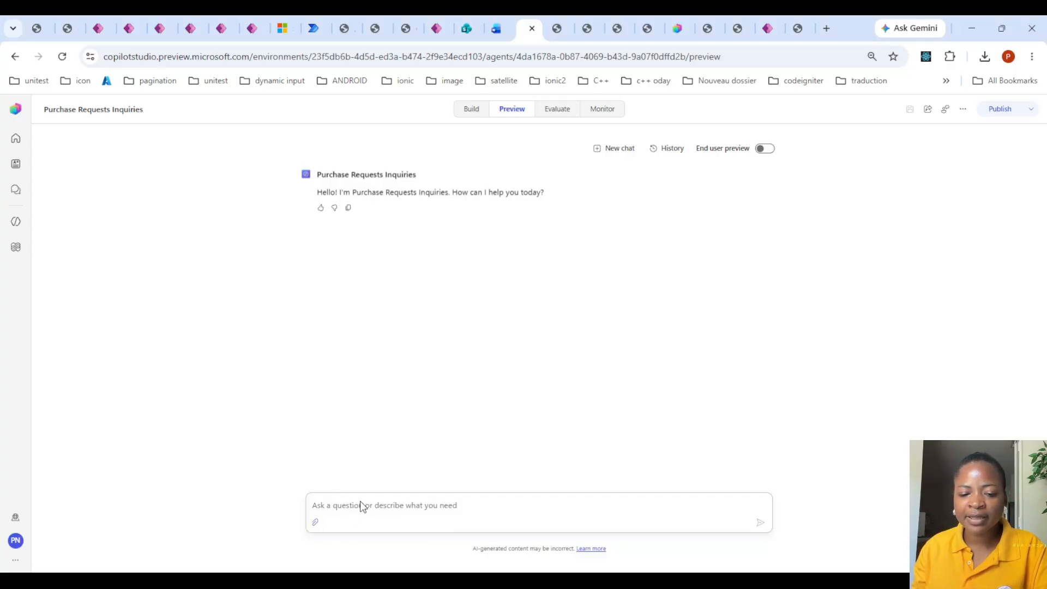
- Send the agent the message "i would like to submit this request" together with the attached quote
click(398, 506)
text(i wou)
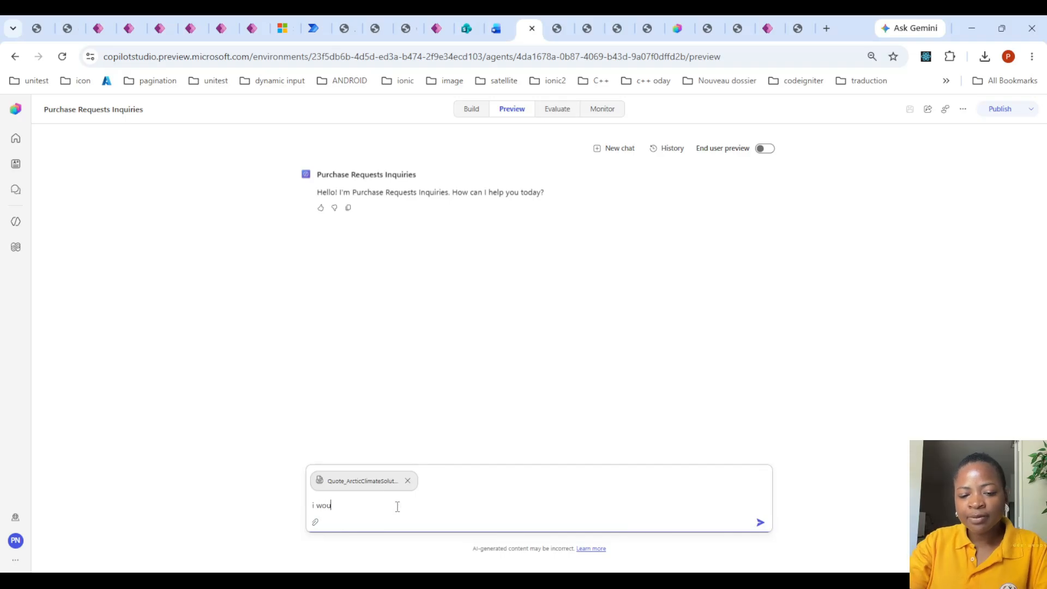
text(ld like to cr)
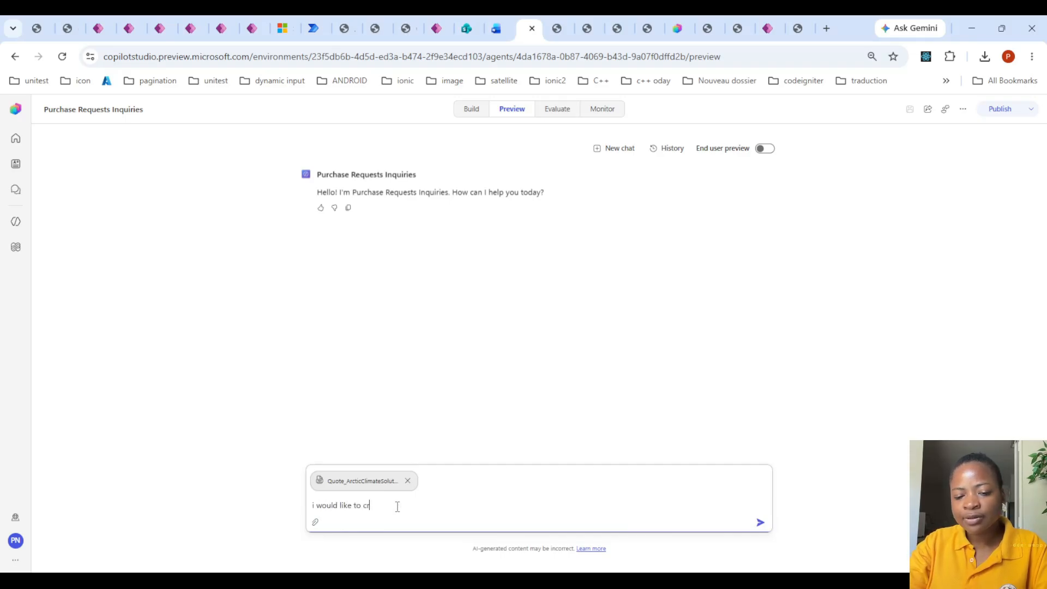
text(eate t)
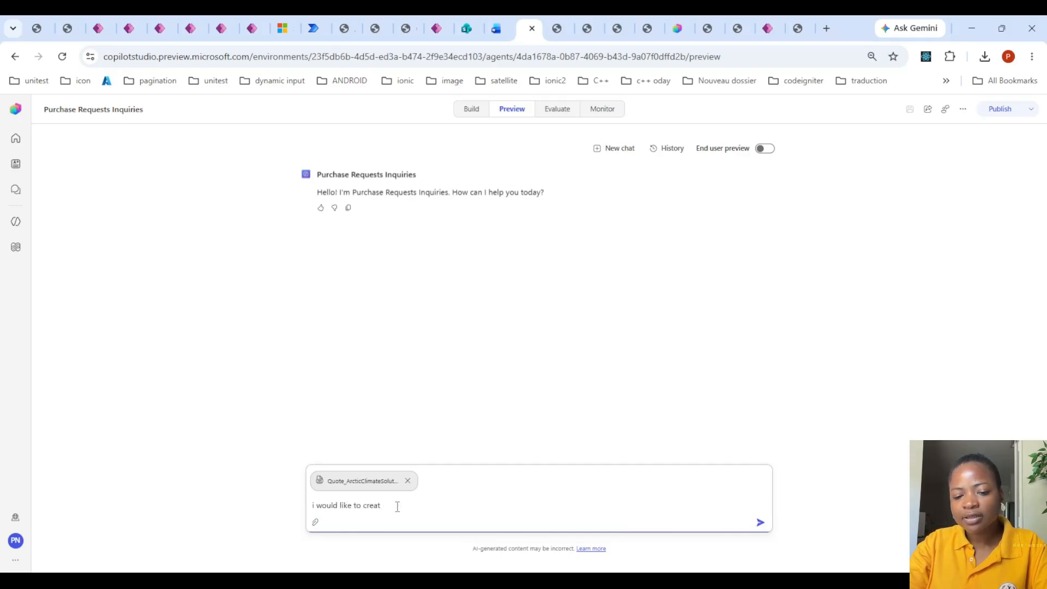
key(BackSpace)
key(BackSpace)
key(BackSpace)
text(submit this )
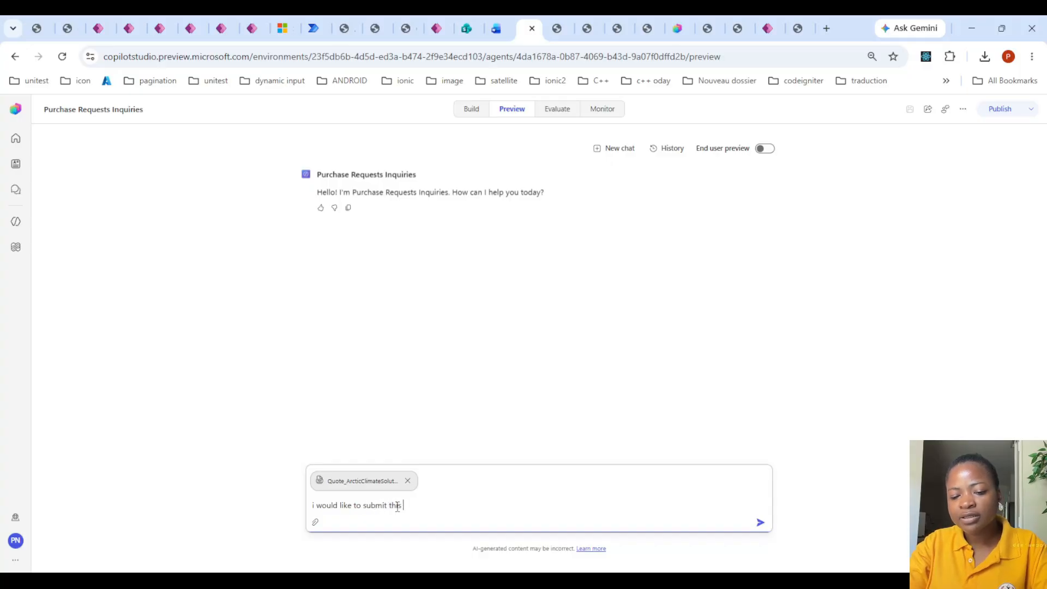
text(request)
key(Return)
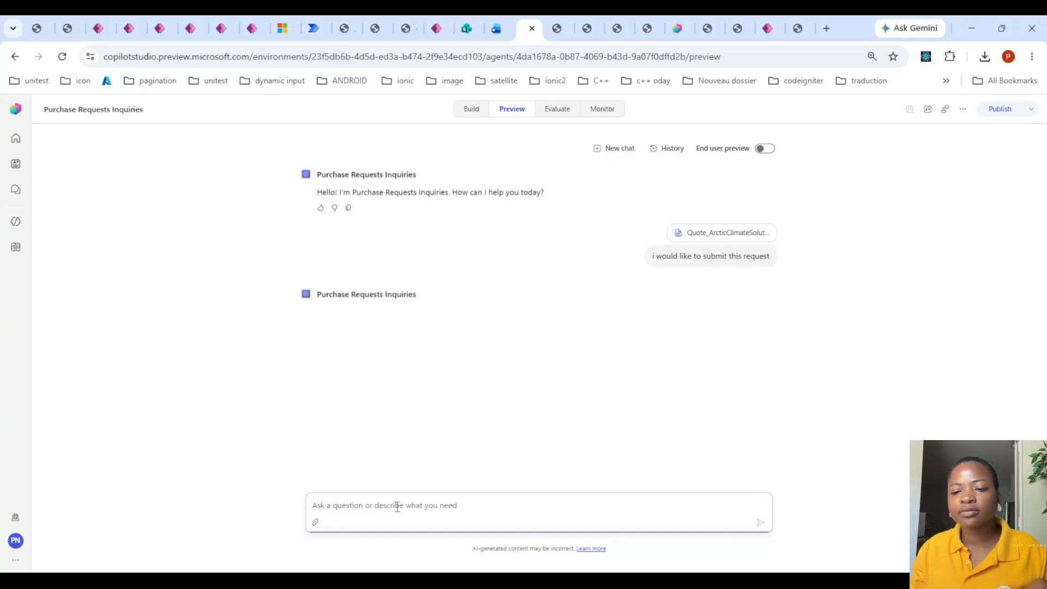
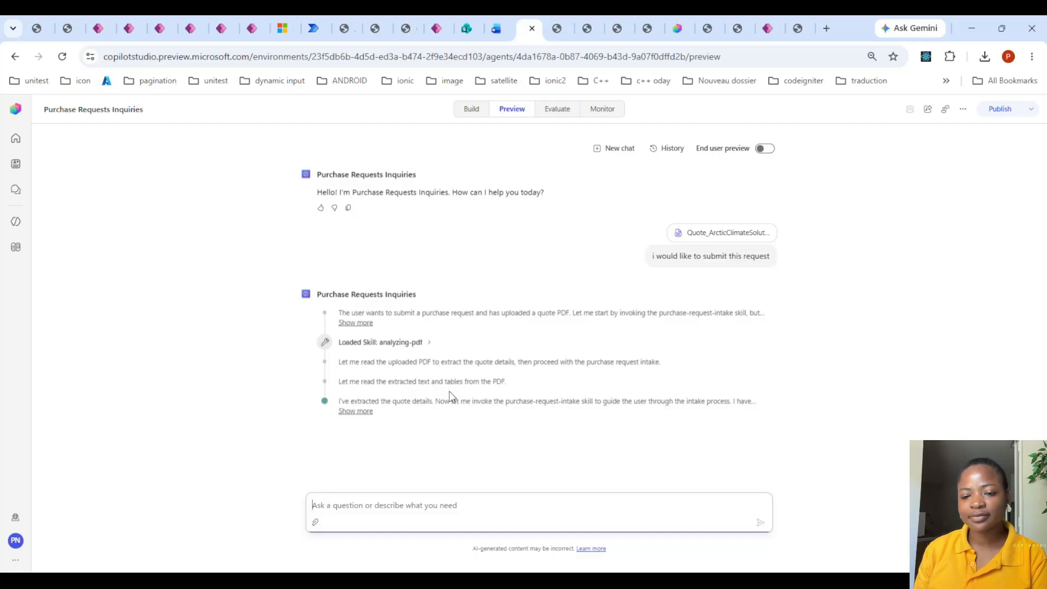
- Answer the agent's request type question with "emergency"
drag(505, 401, 578, 396)
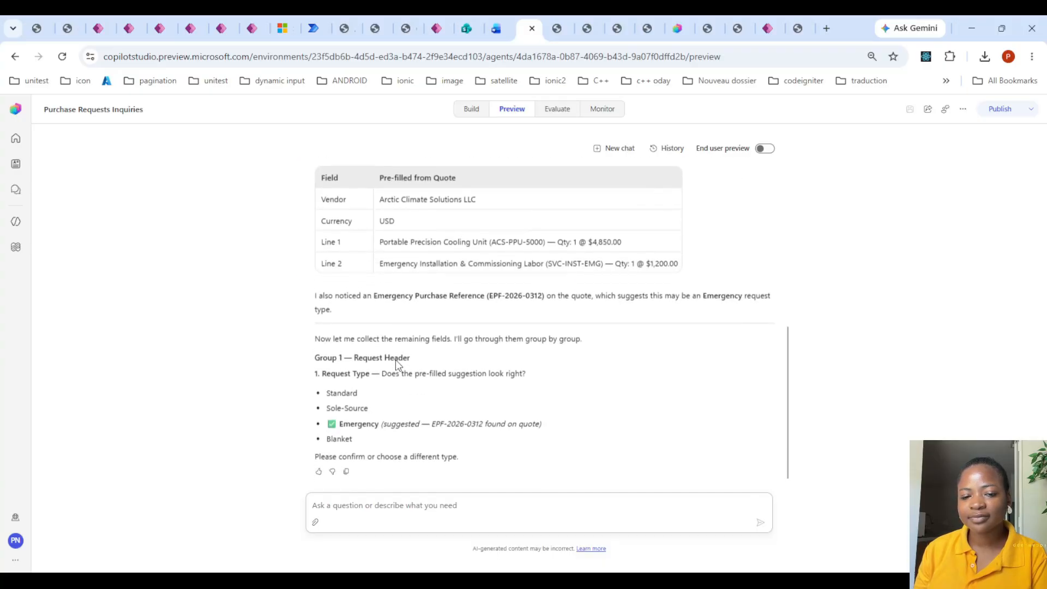
click(386, 507)
text(sole)
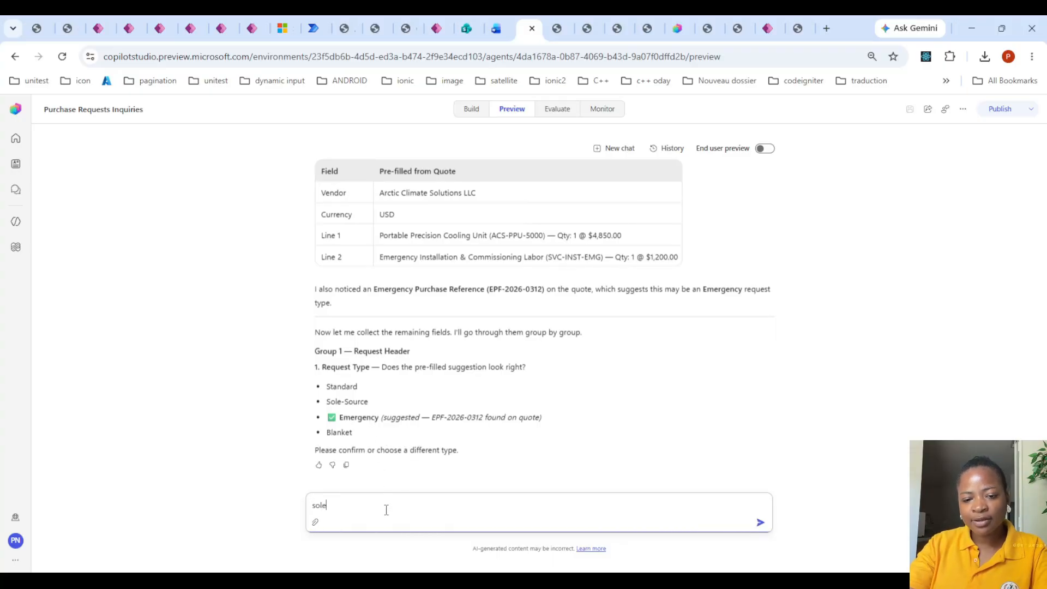
key(BackSpace)
key(BackSpace)
key(BackSpace)
key(BackSpace)
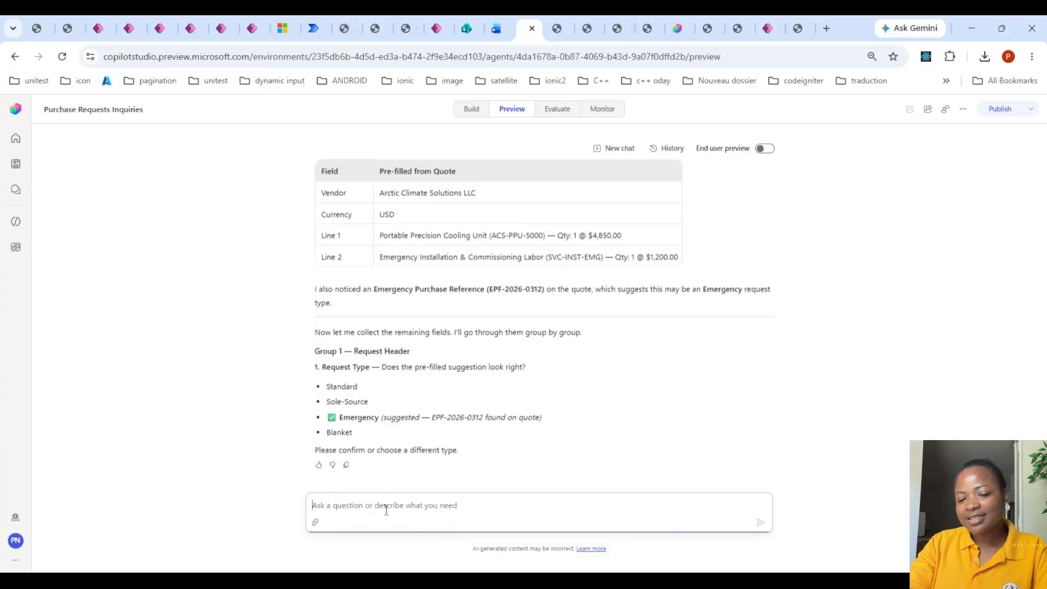
text(emerg)
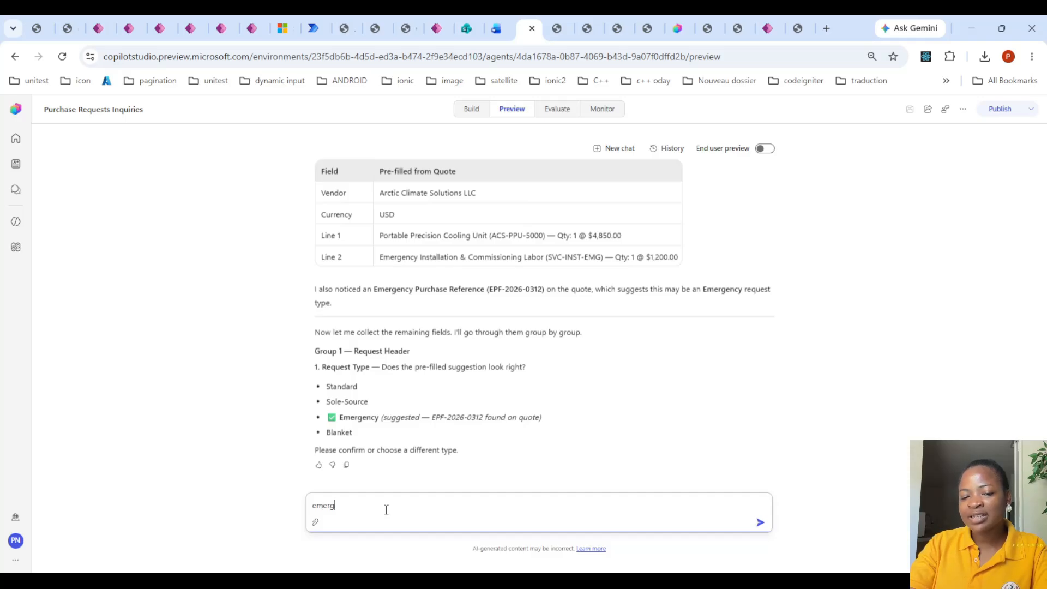
text(ency)
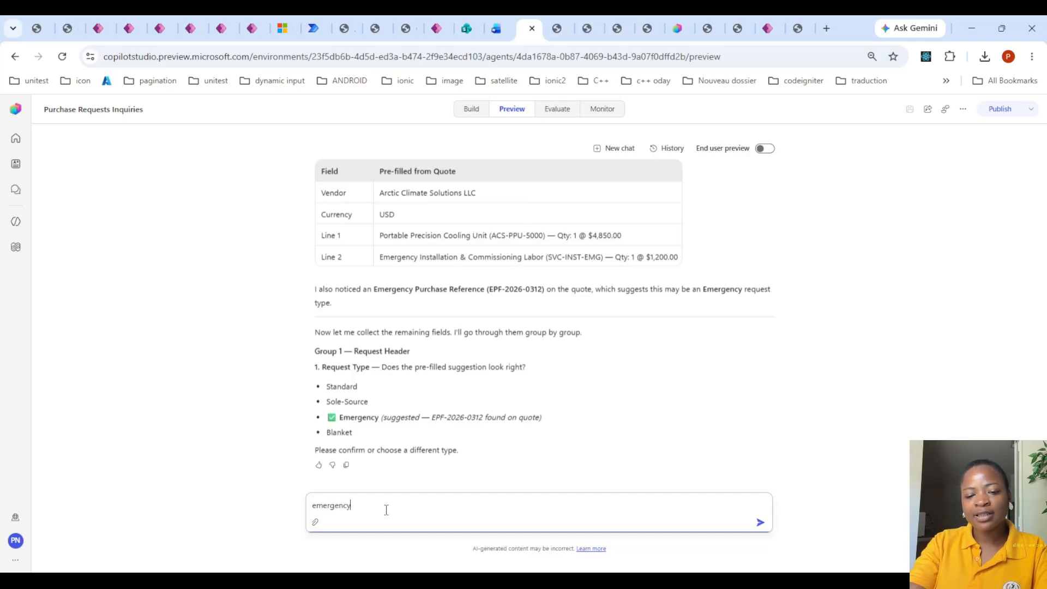
key(Return)
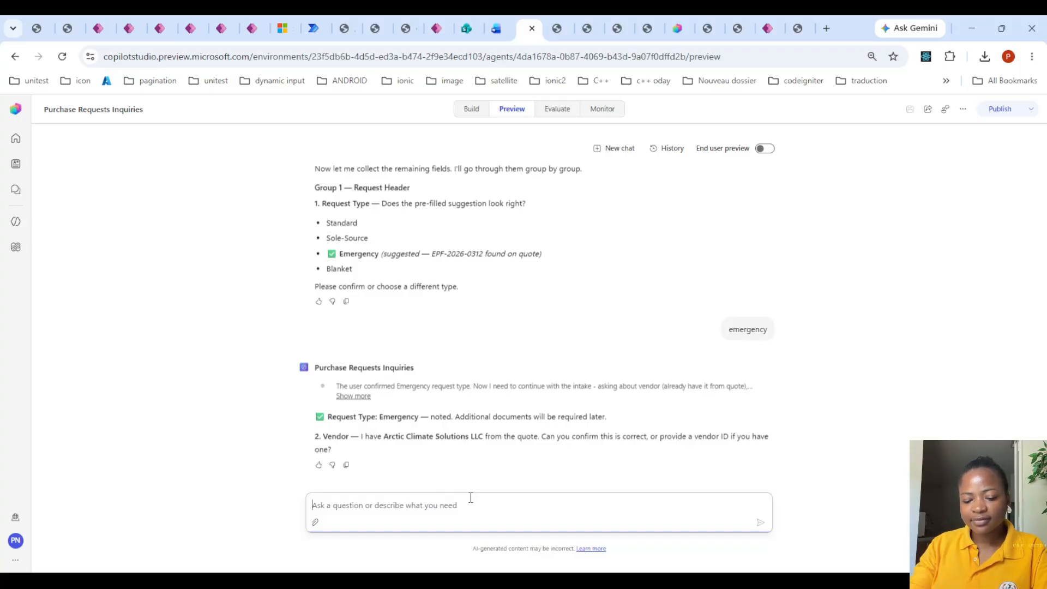
- Confirm Arctic Climate Solutions LLC as the vendor with "yes" and give IT as the department
text(yes)
key(Return)
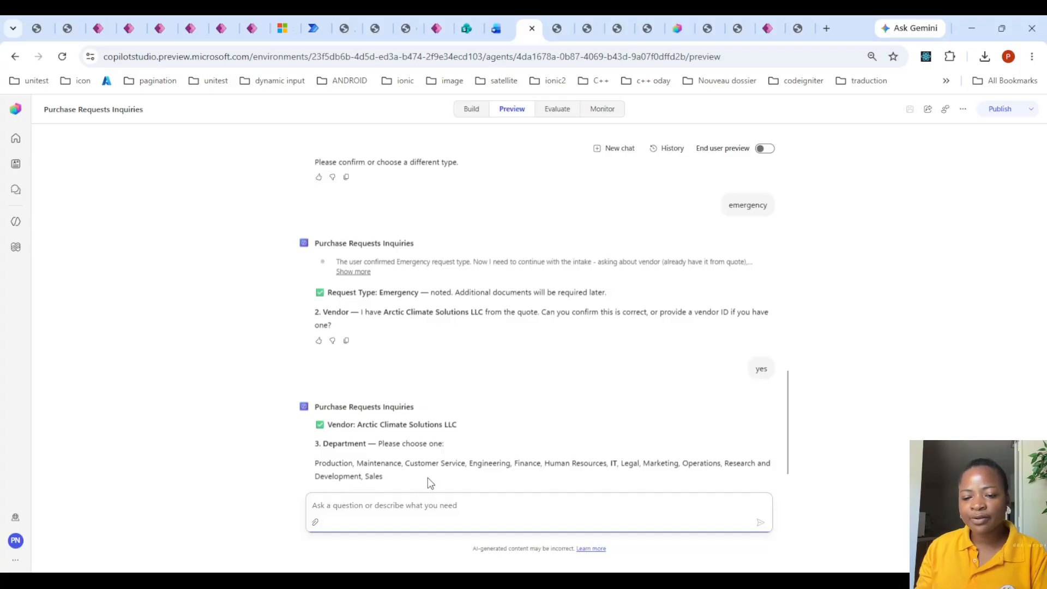
text(Oper)
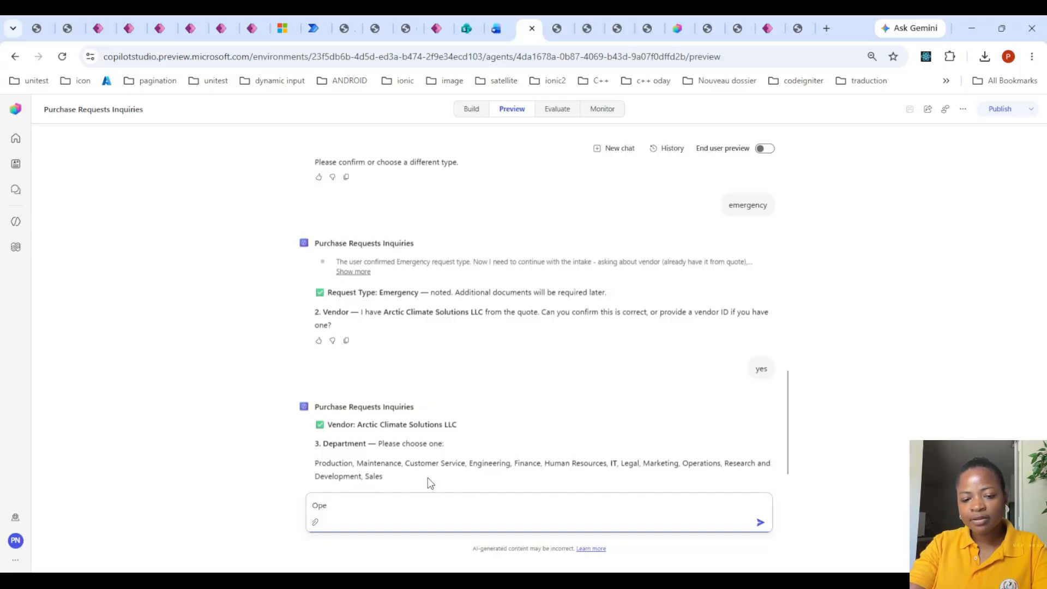
key(BackSpace)
key(BackSpace)
key(BackSpace)
text(IT)
key(Return)
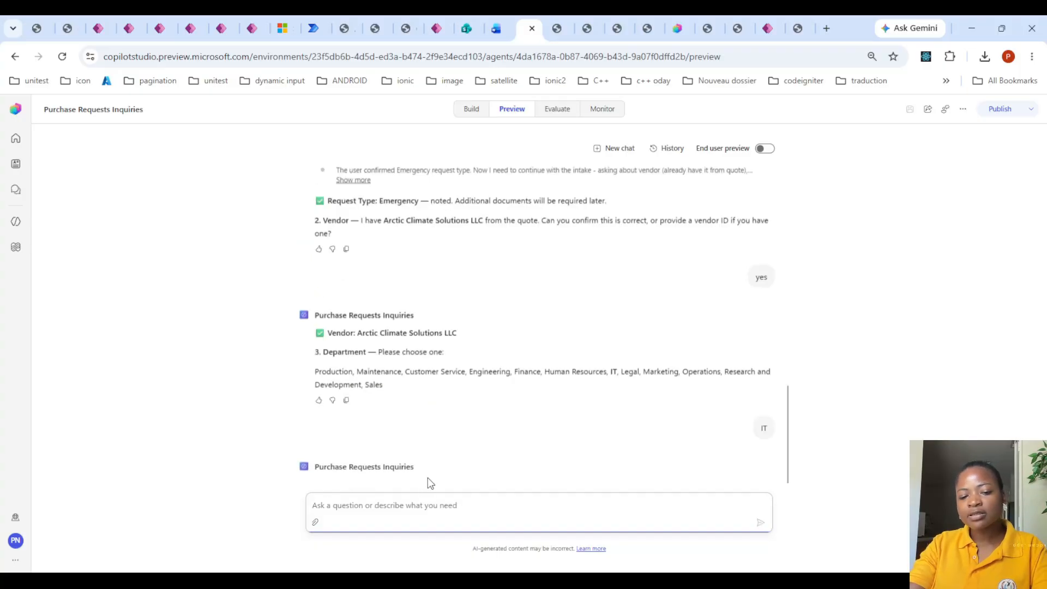
- Give Bafoussam as the site and send the business justification "really needed at this moment"
scroll(352, 343, up, 2)
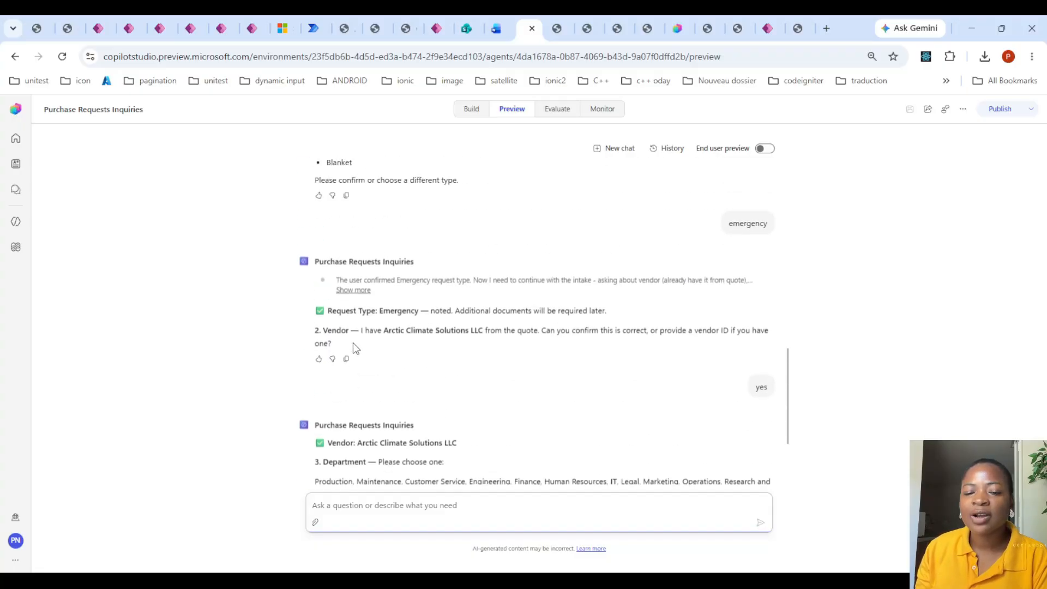
scroll(353, 352, down, 3)
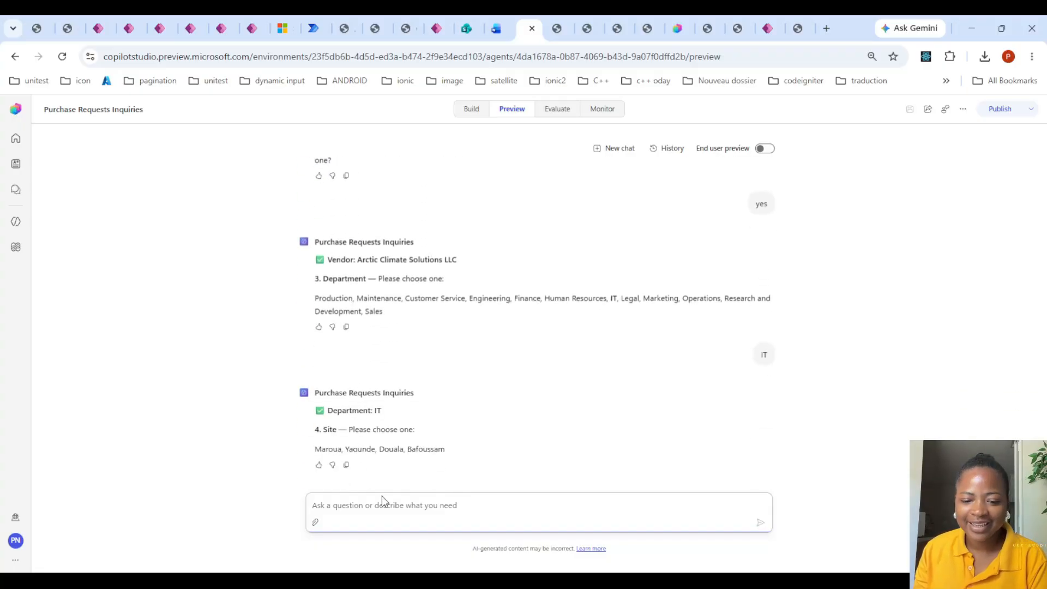
text(Bafoussam)
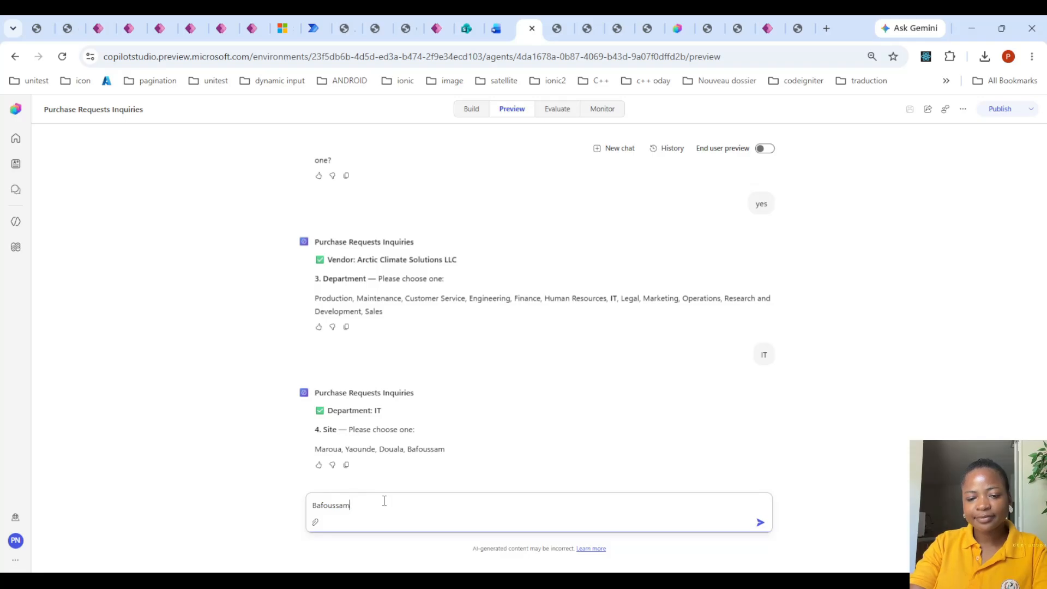
key(Return)
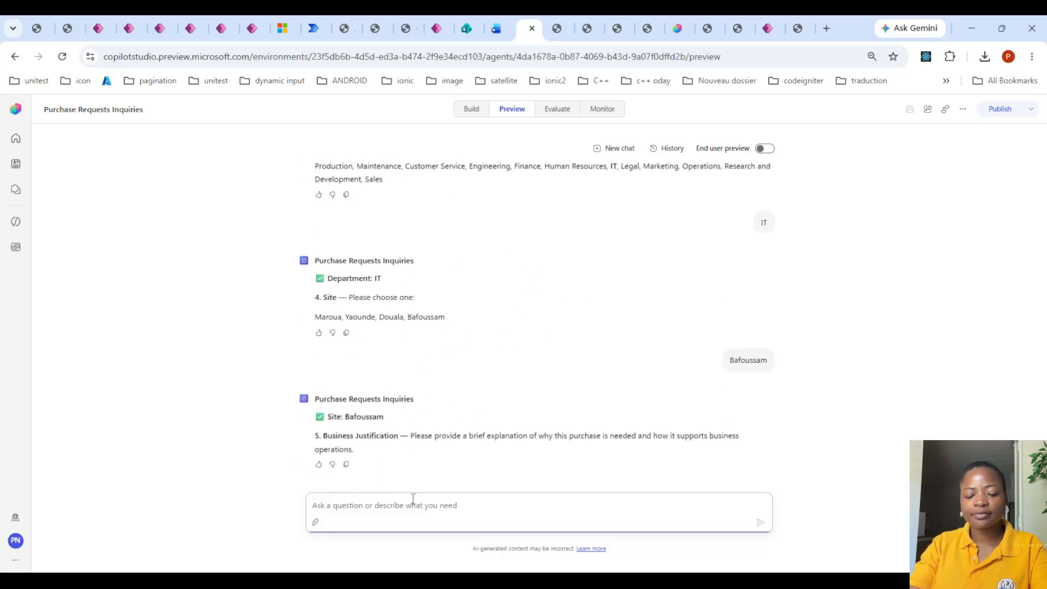
text(really needed)
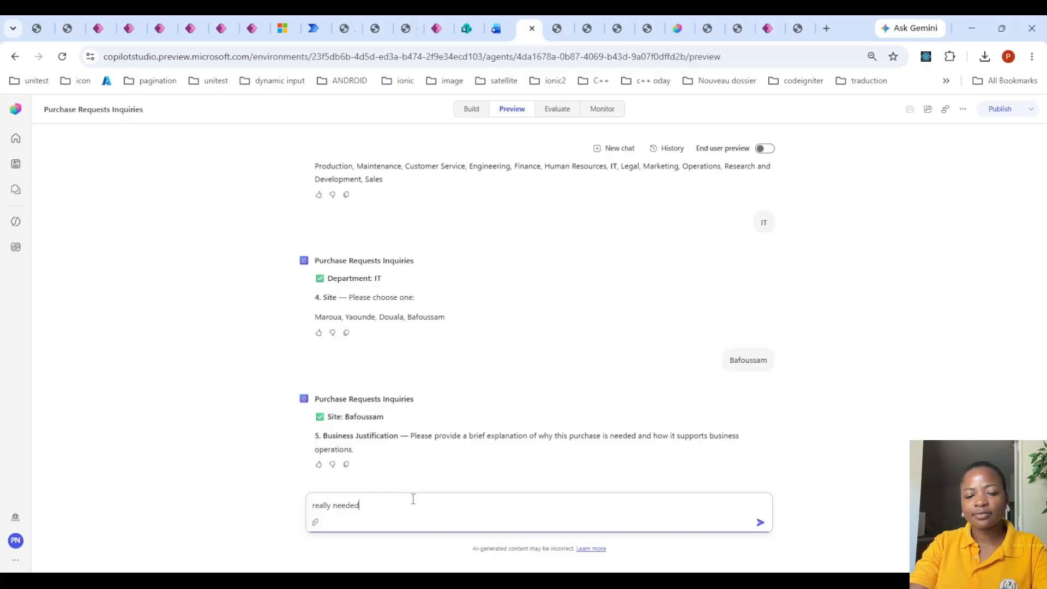
text( at thi smoment)
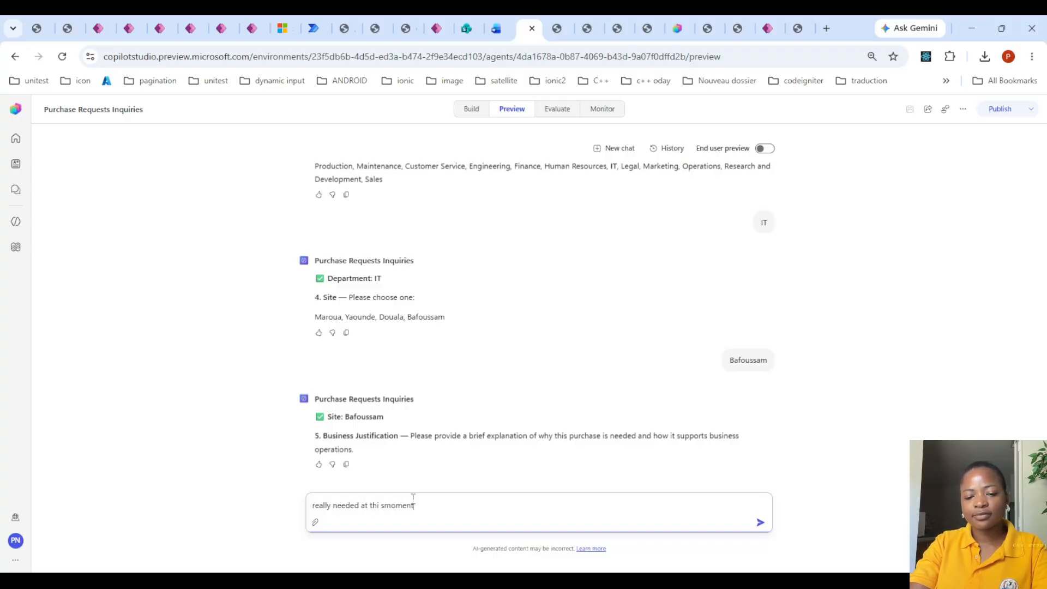
key(Return)
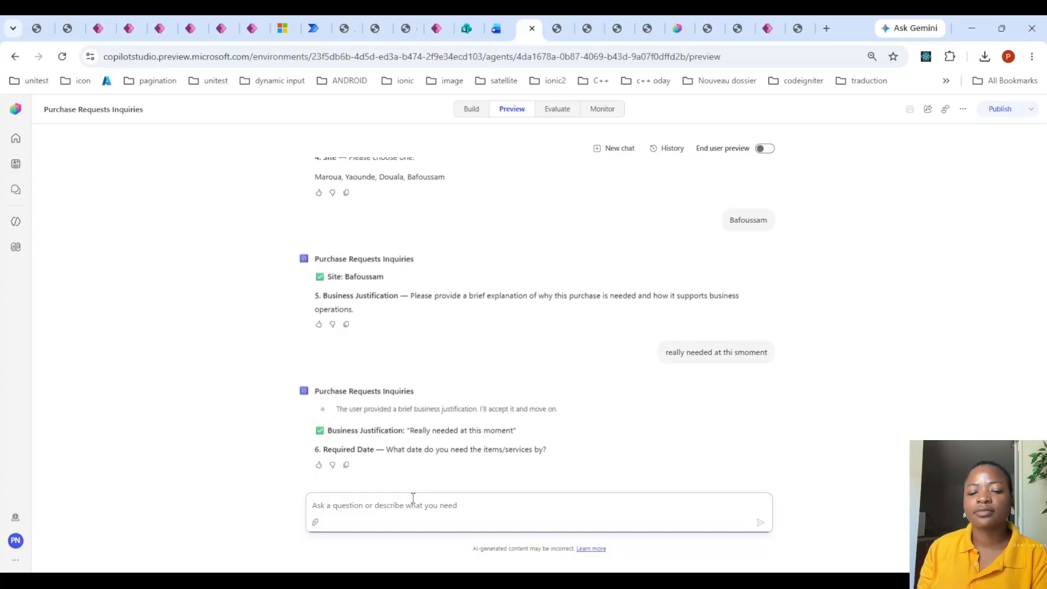
- Give august 14,2026 as the required date
text(august)
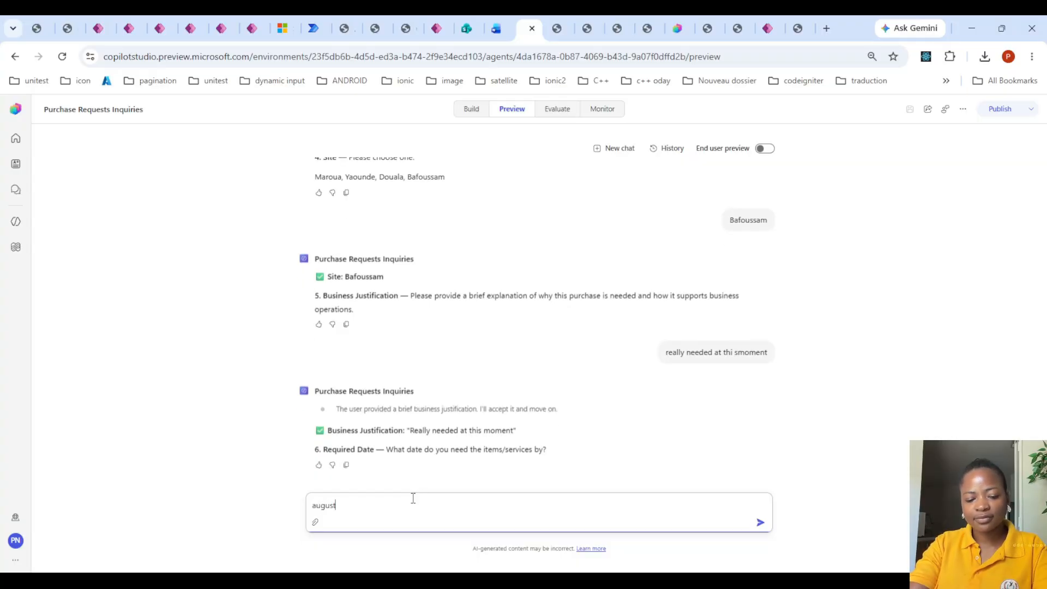
text( 14,2026)
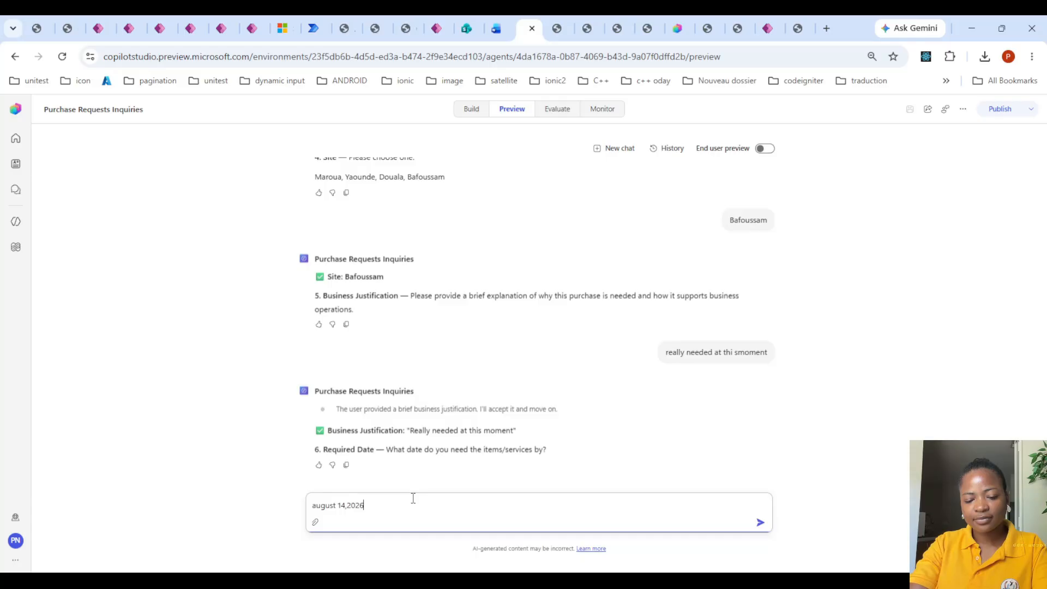
key(Return)
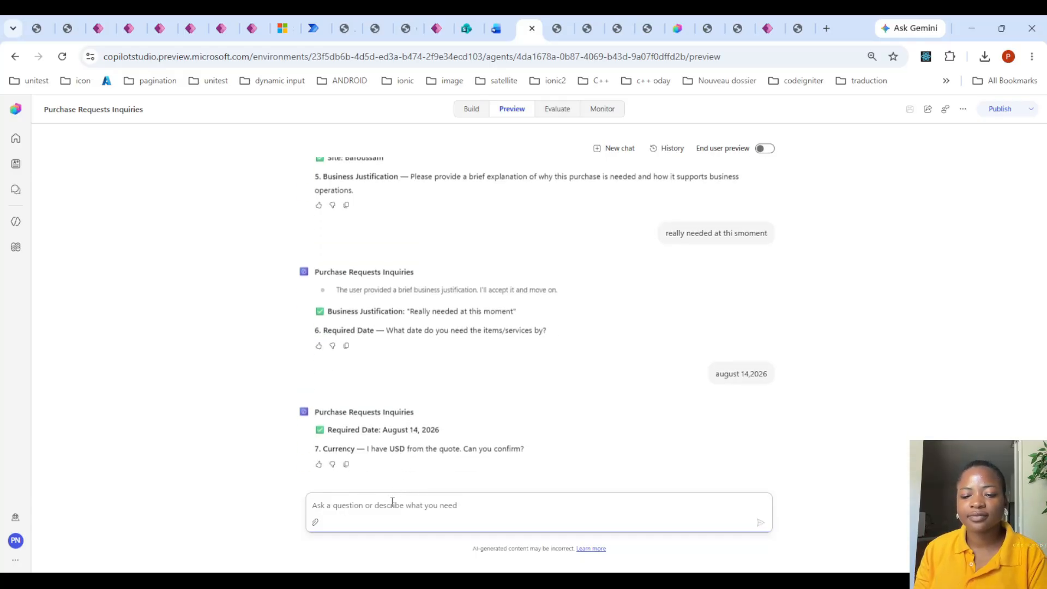
- Confirm USD as the currency with "yes" and set the request's priority to High
text(yes)
key(Return)
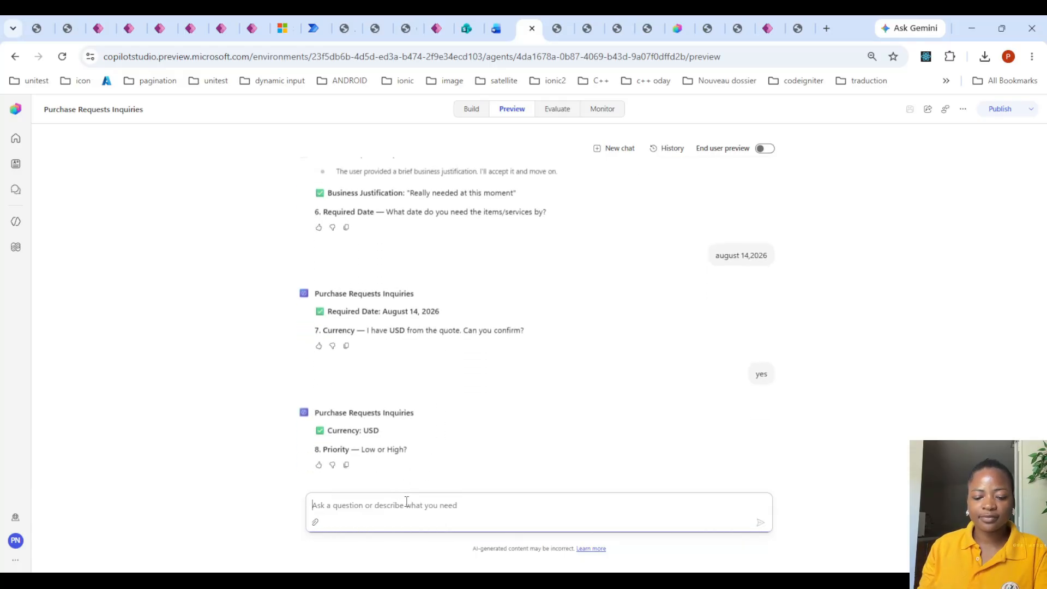
text(High)
key(Return)
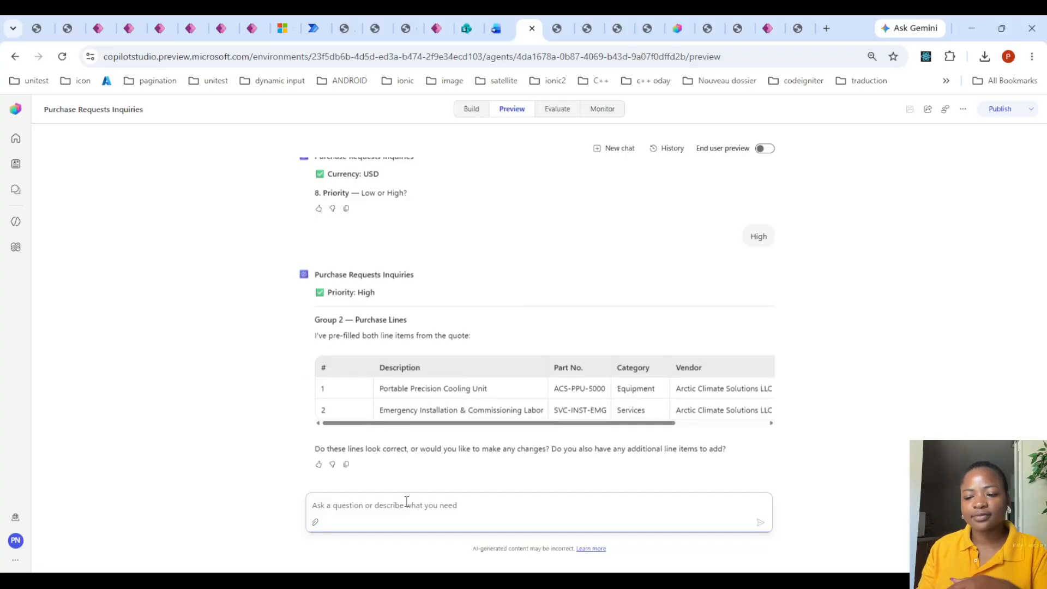
- Accept the pre-filled purchase lines with "good to go" and answer the supporting documents question with the same reply
text(g)
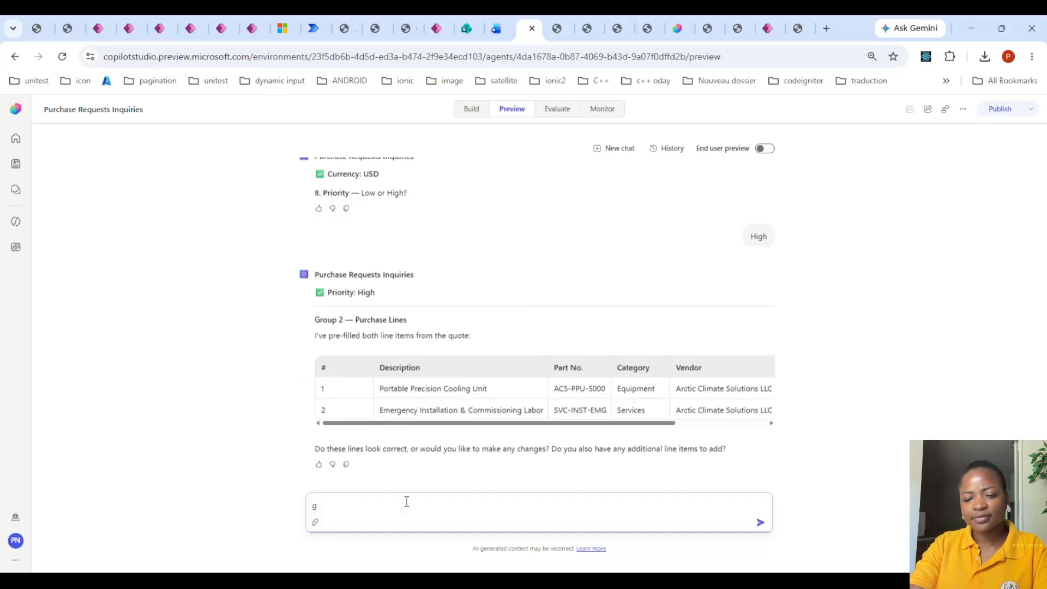
key(BackSpace)
text(good to go)
key(Return)
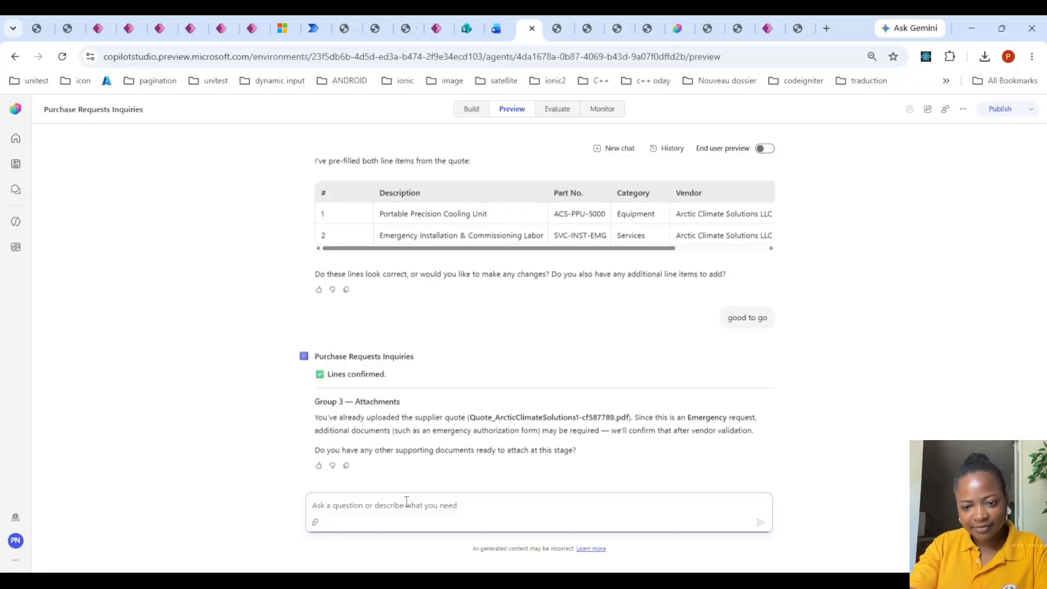
text(good to go)
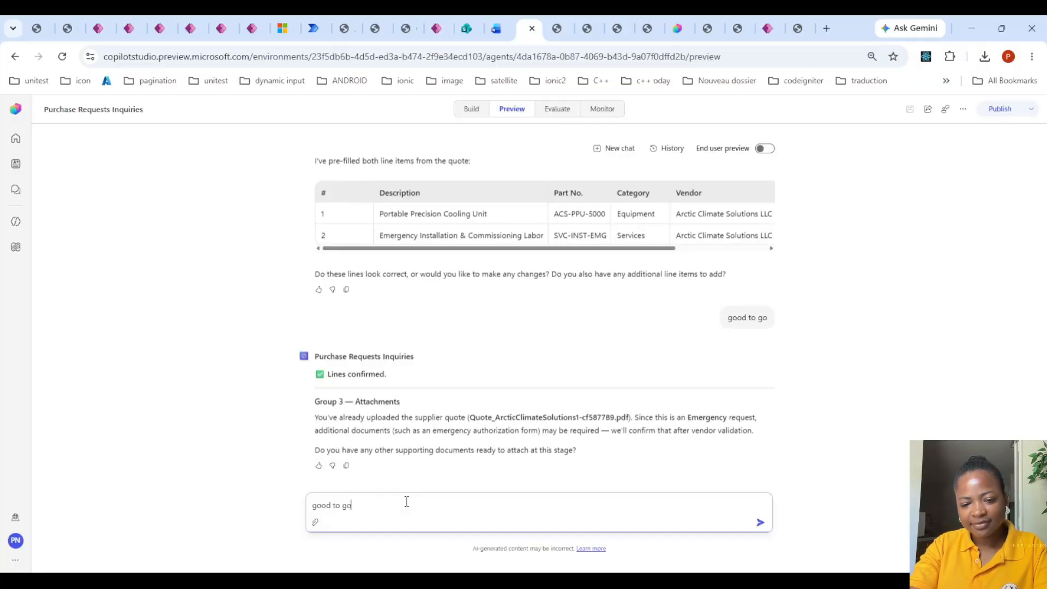
key(Return)
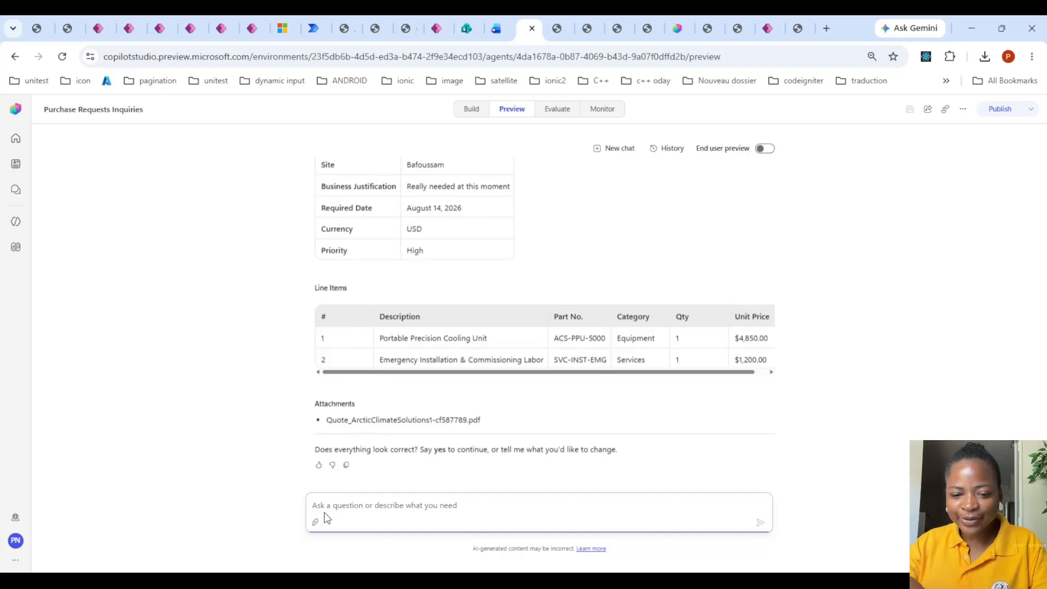
- Confirm the purchase request summary with "yes" and read the agent's vendor validation response
text(yes)
key(Return)
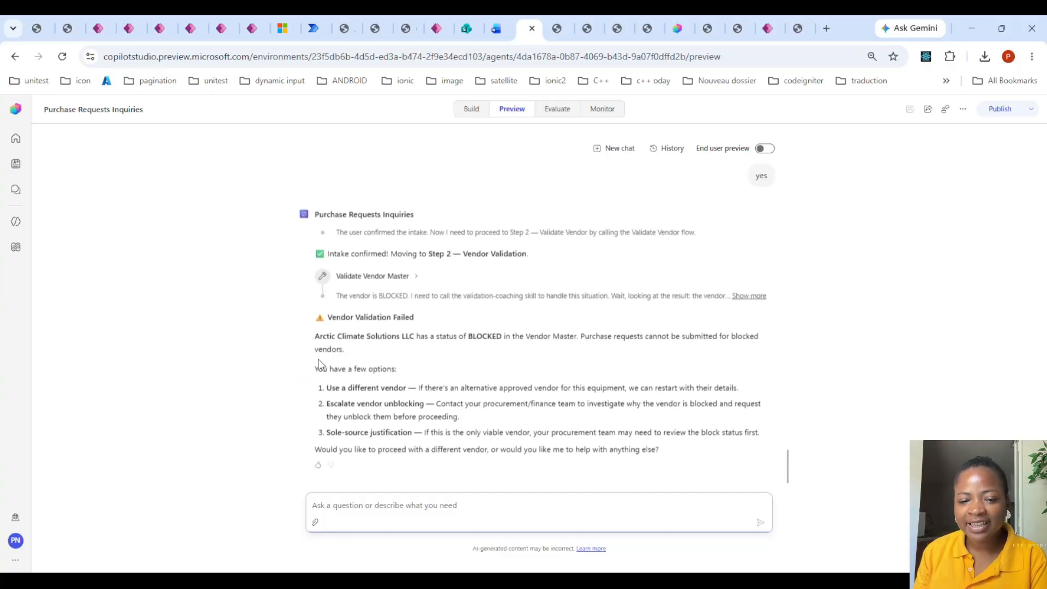
drag(318, 340, 742, 388)
click(492, 400)
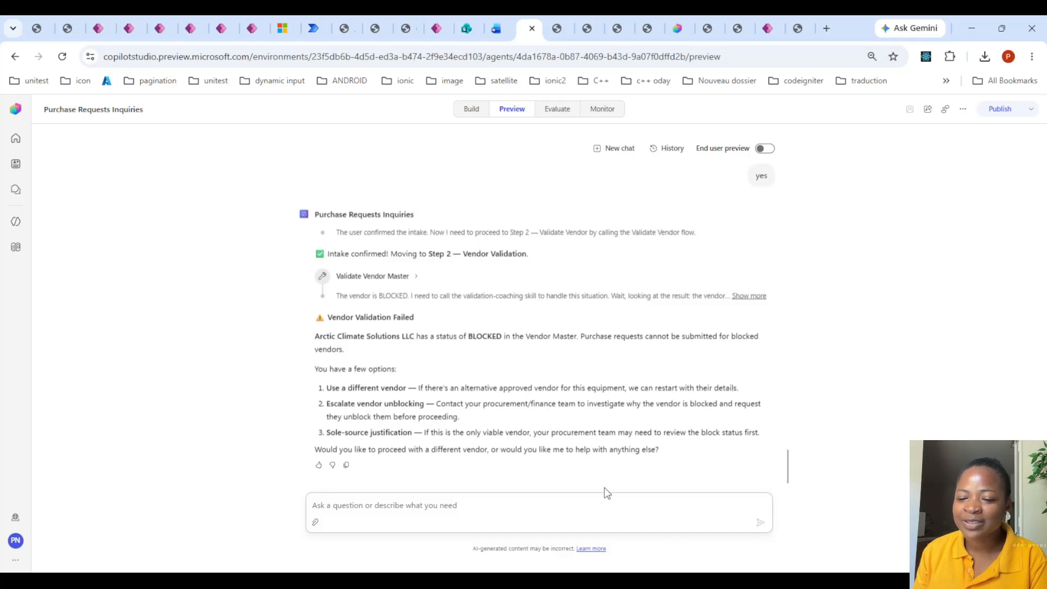
- Reply "yes" to the offer to proceed with a different vendor and send the NexCloud Systems quote as an attachment
click(491, 504)
text(yes)
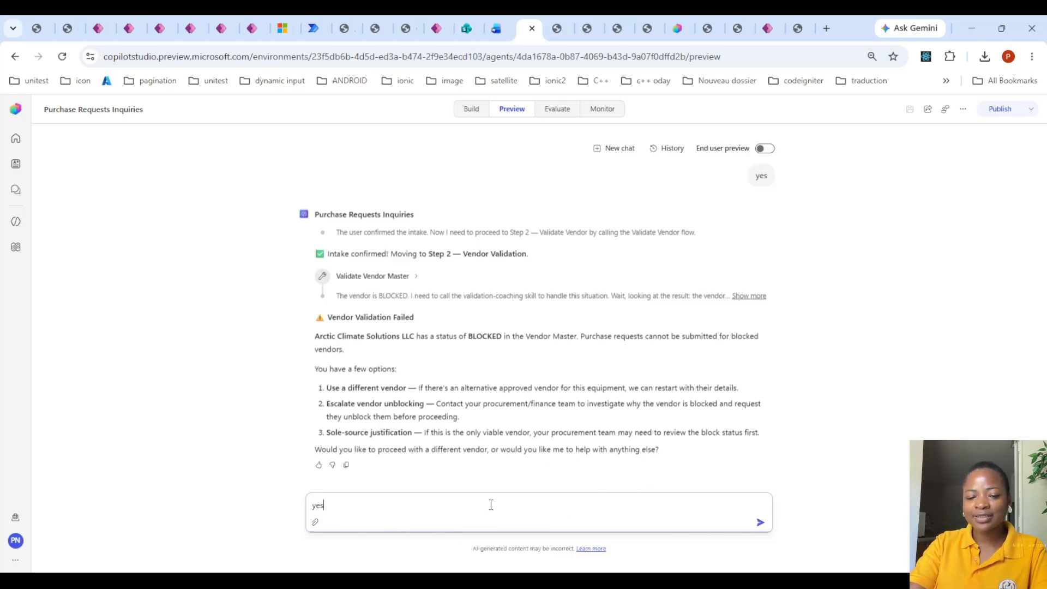
key(Return)
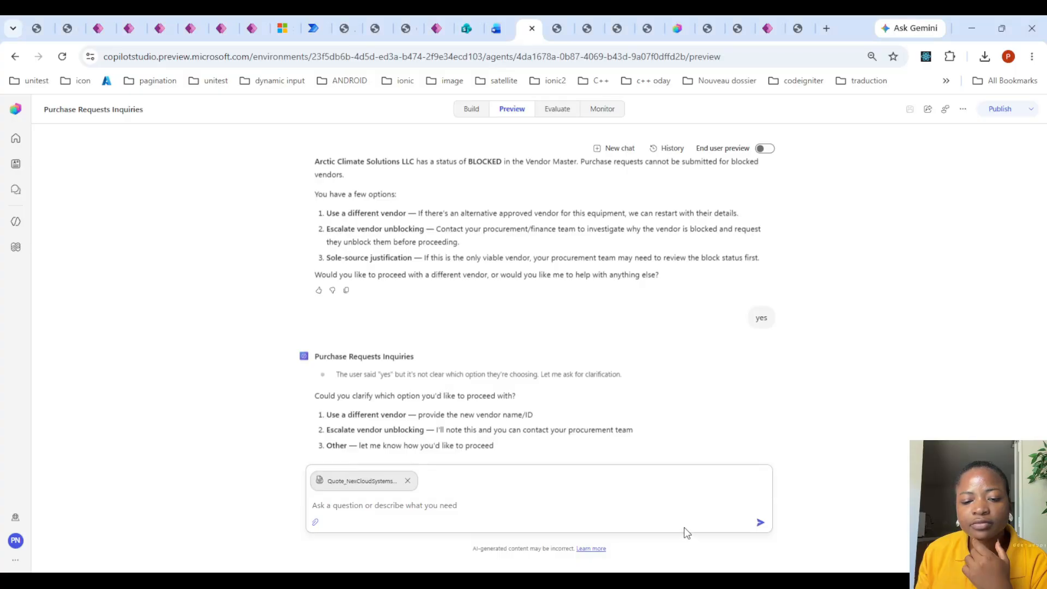
click(760, 525)
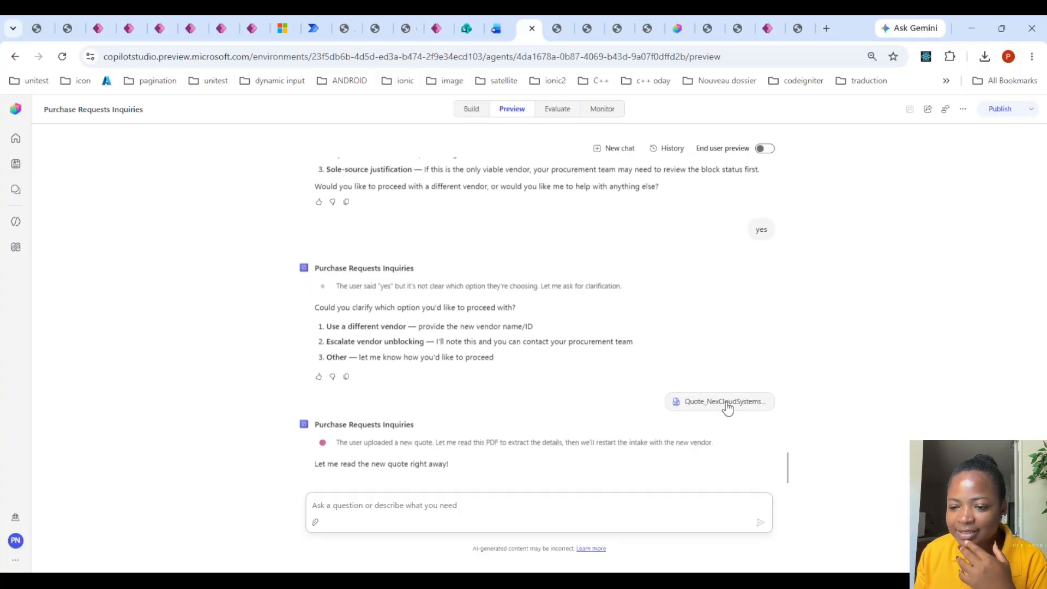
- Check the Vendor Status of NEXCLOUD SYSTEMS INC. in the Power Apps VendorSRS table and return to the Copilot Studio chat
click(763, 23)
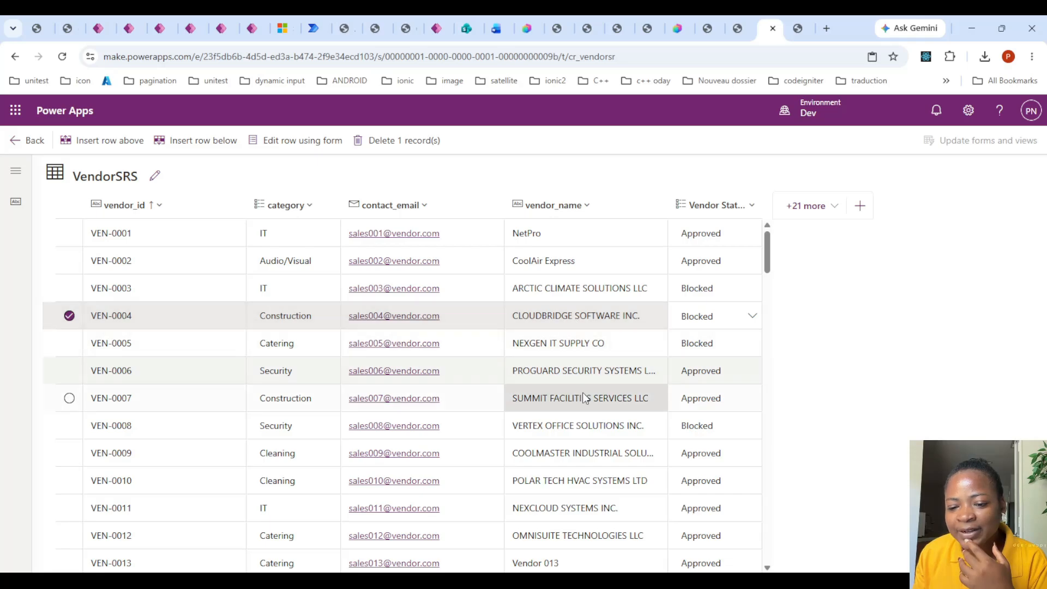
scroll(582, 497, down, 1)
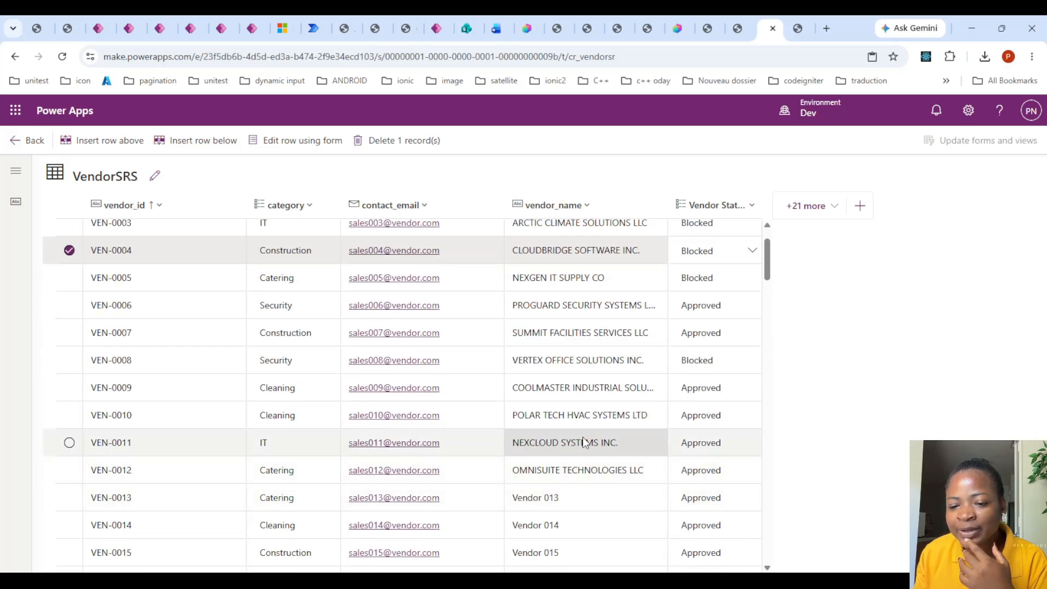
click(532, 27)
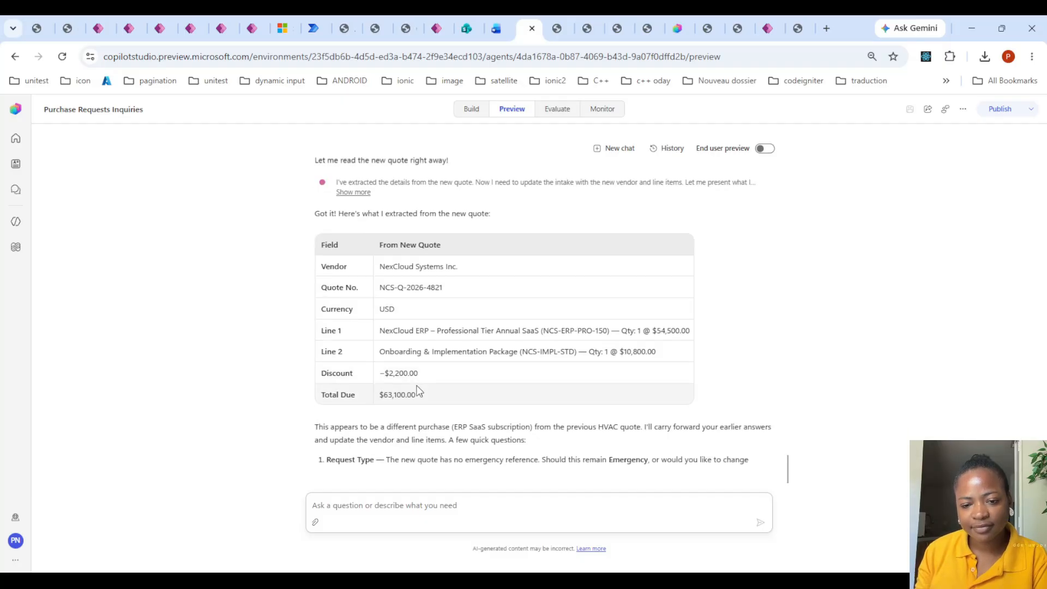
click(380, 501)
text(e)
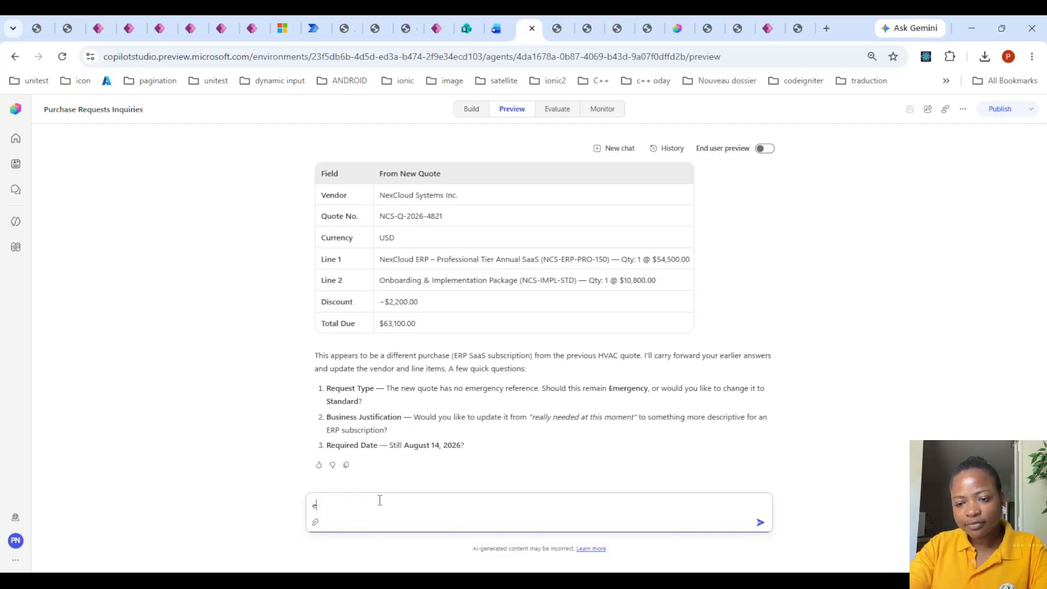
text(mergency)
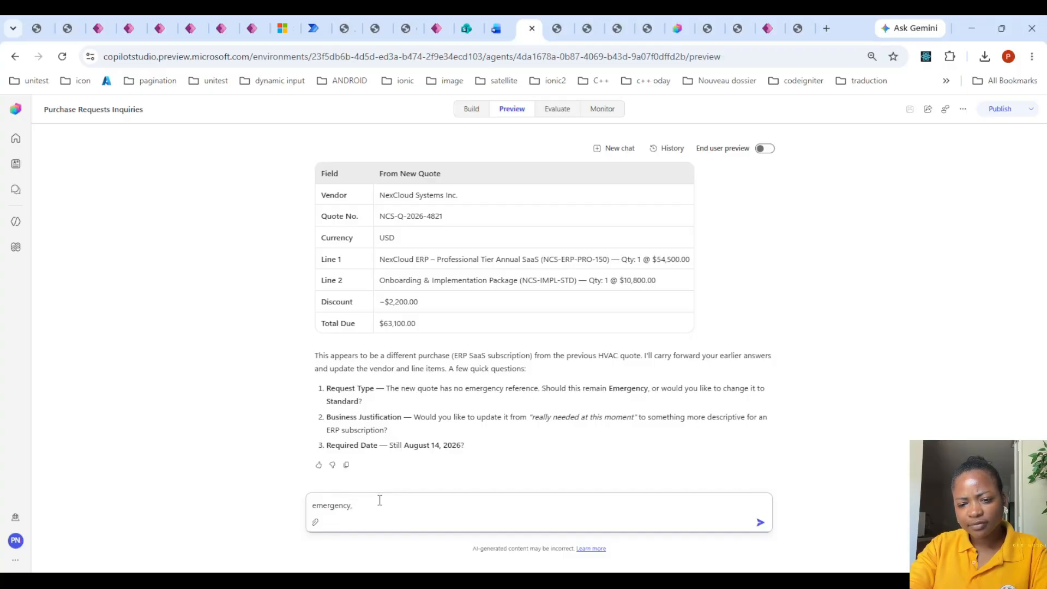
text(,same businessj)
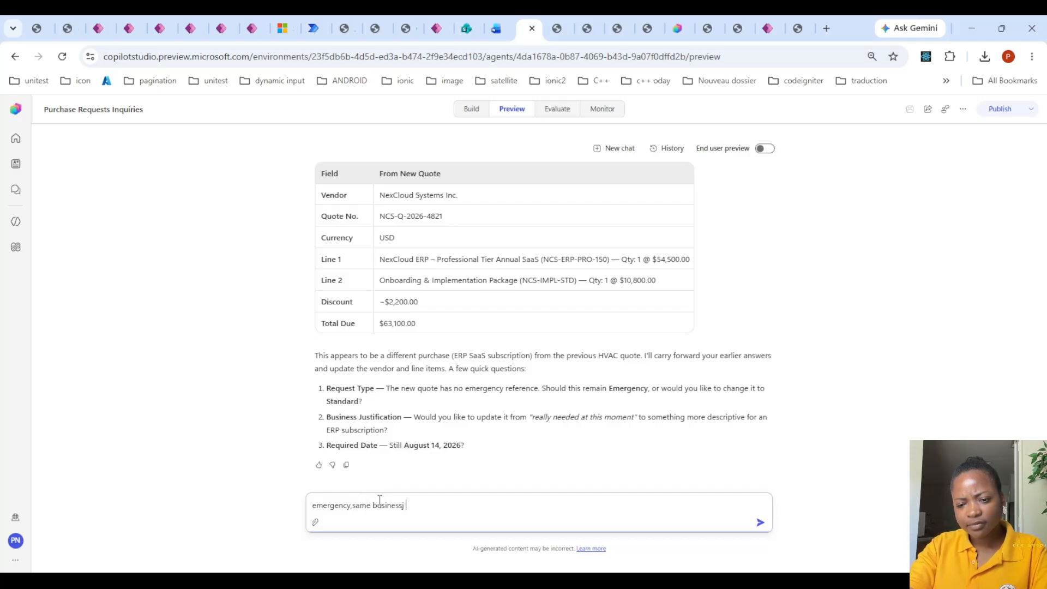
key(BackSpace)
key(BackSpace)
key(BackSpace)
key(BackSpace)
key(BackSpace)
key(BackSpace)
key(BackSpace)
key(BackSpace)
key(BackSpace)
key(BackSpace)
key(BackSpace)
key(BackSpace)
key(BackSpace)
key(BackSpace)
key(BackSpace)
key(BackSpace)
key(BackSpace)
key(BackSpace)
key(BackSpace)
key(BackSpace)
- Answer the agent's questions on request type, business justification and required date with "same for every field"
text(same t)
text(or every)
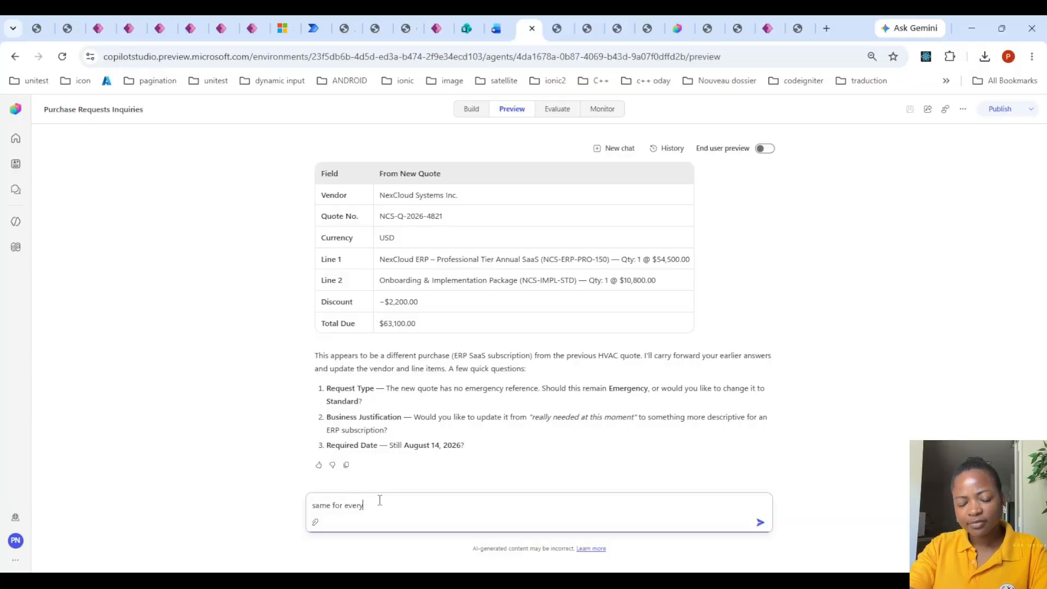
text( field)
key(Return)
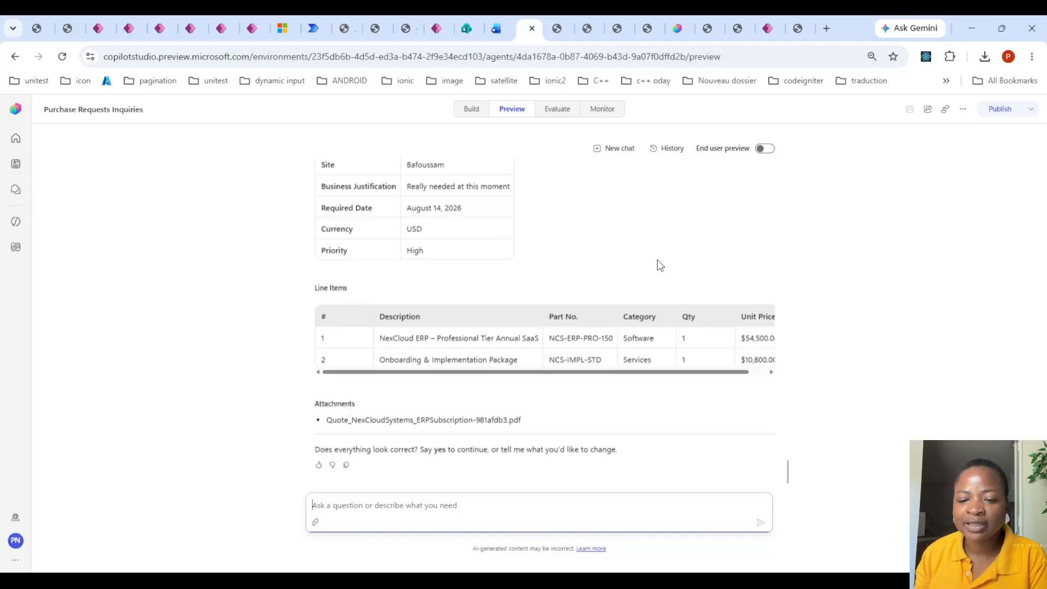
- Confirm the updated purchase request summary with "yes" and highlight the list of documents still to provide
text(yes)
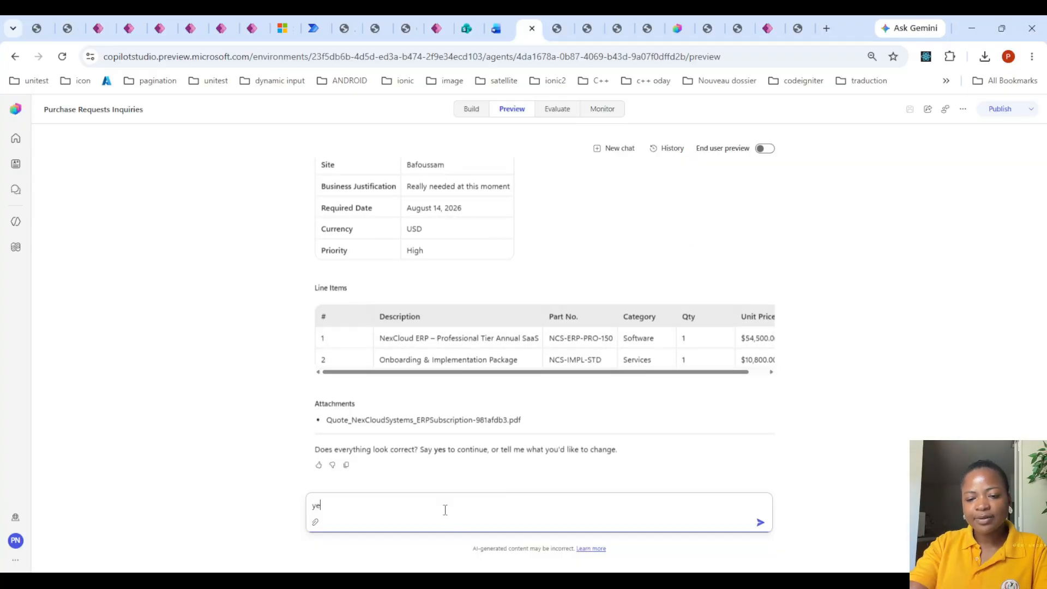
key(Return)
scroll(531, 323, up, 3)
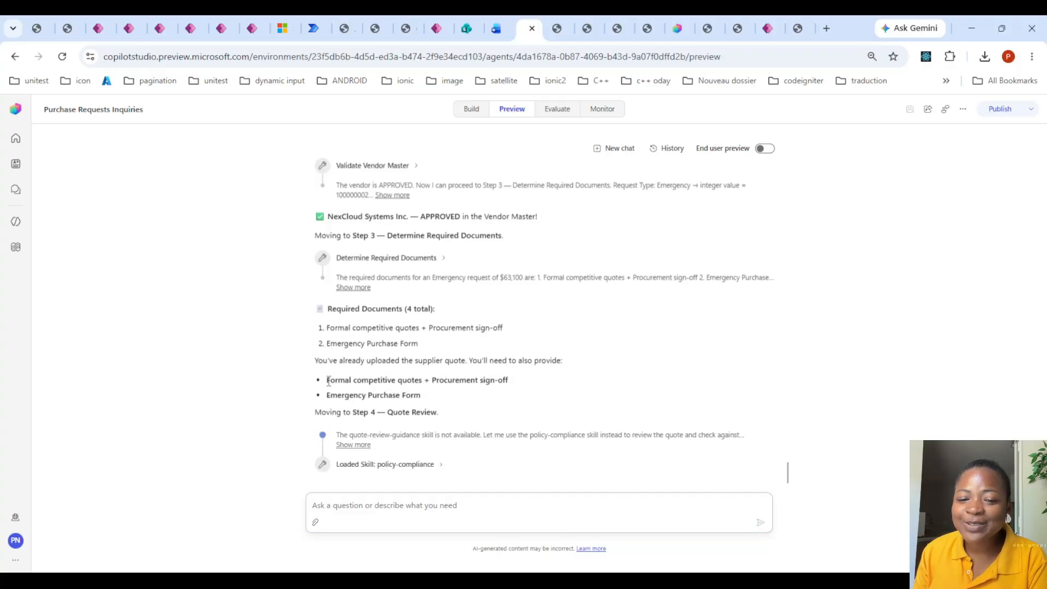
drag(327, 380, 517, 383)
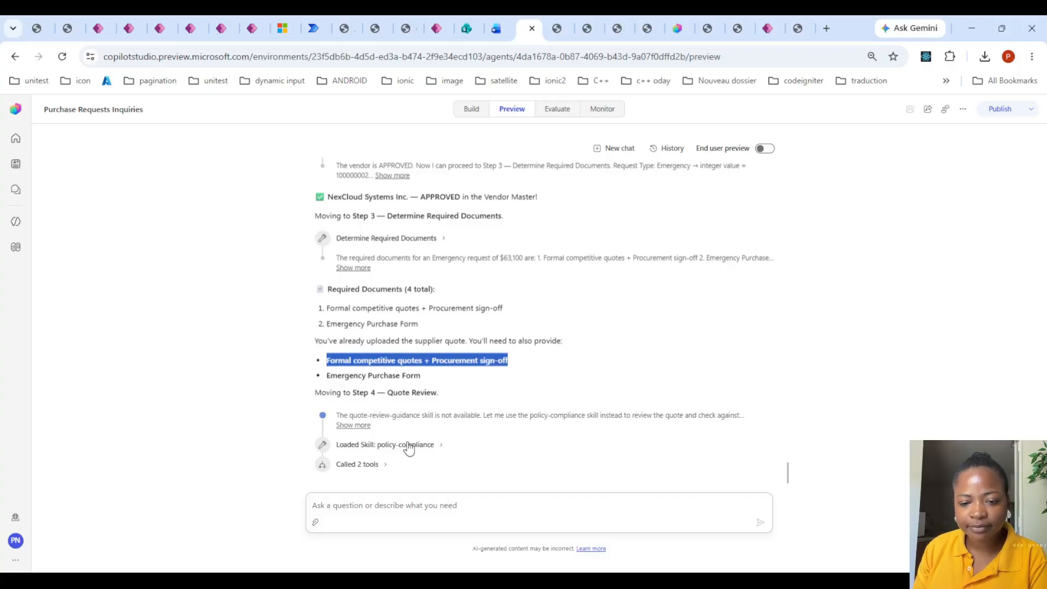
click(346, 356)
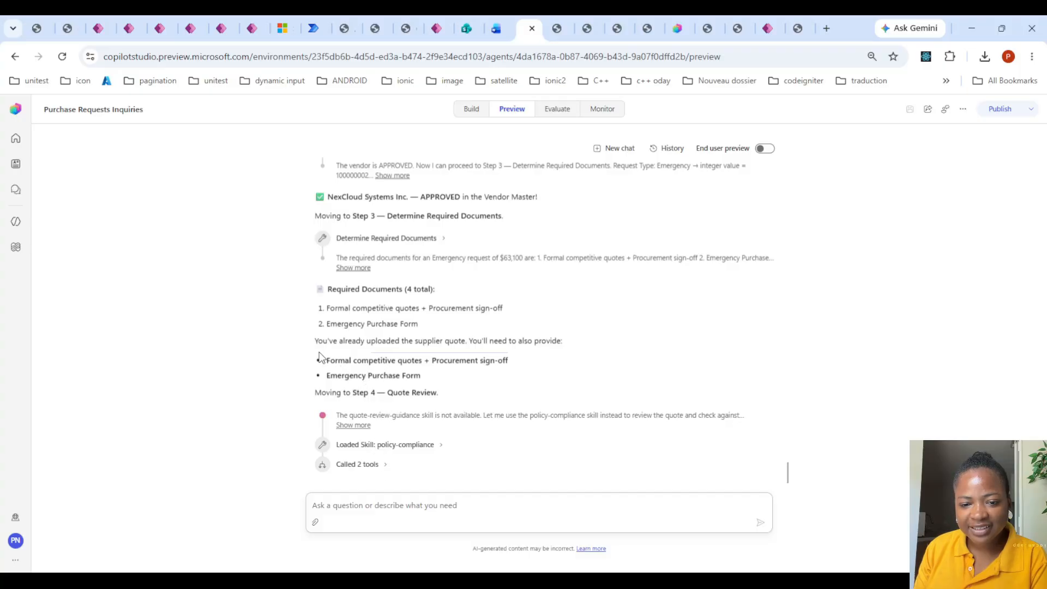
drag(323, 360, 458, 377)
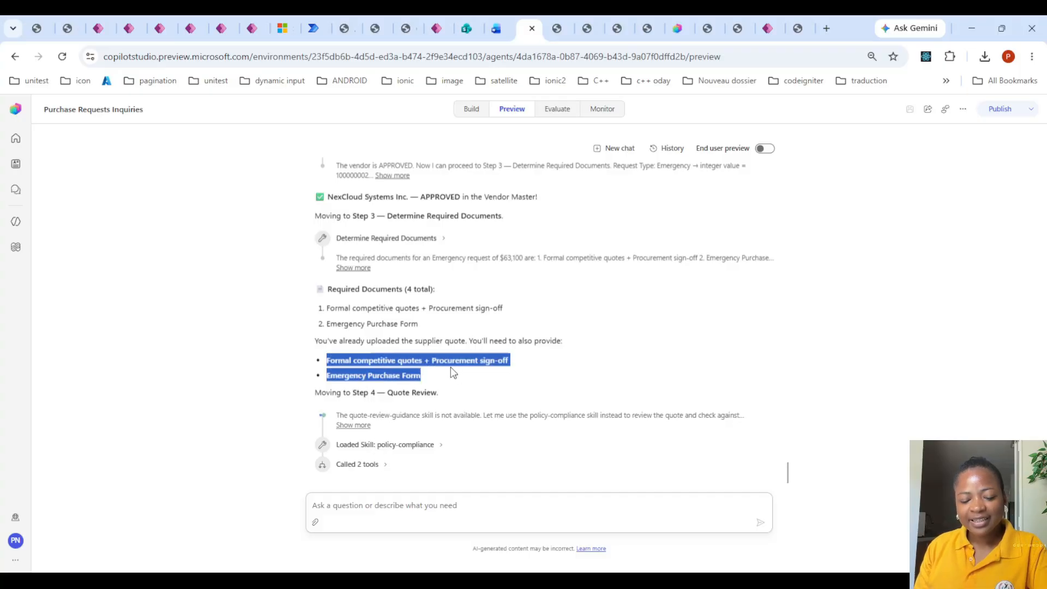
- Switch to the Agent Solution Architect agent and examine its instructions from the beginning through the architecture answer and skill routing sections
click(665, 29)
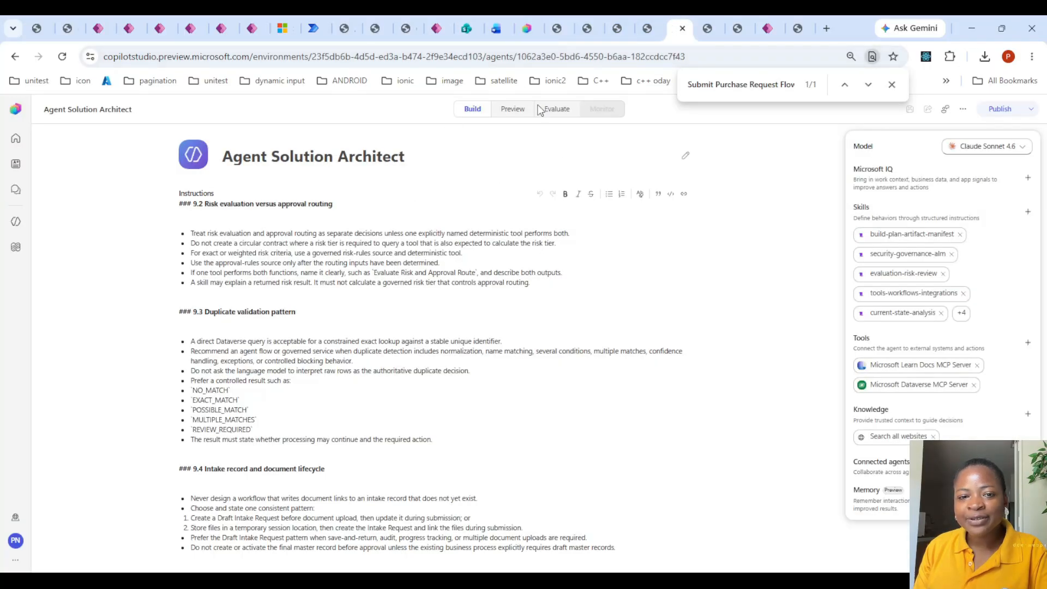
click(892, 84)
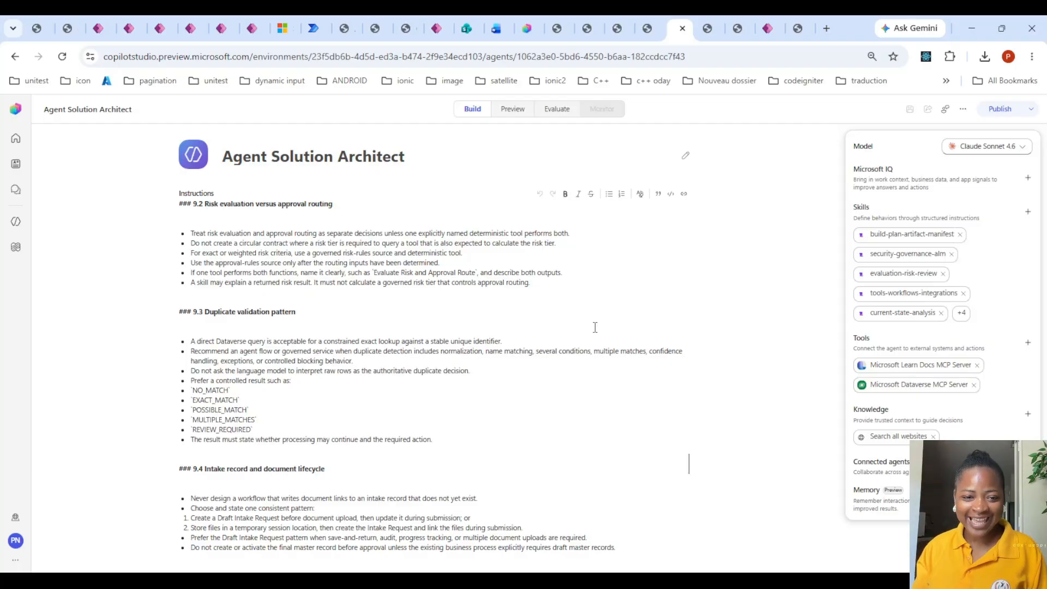
scroll(595, 327, up, 15)
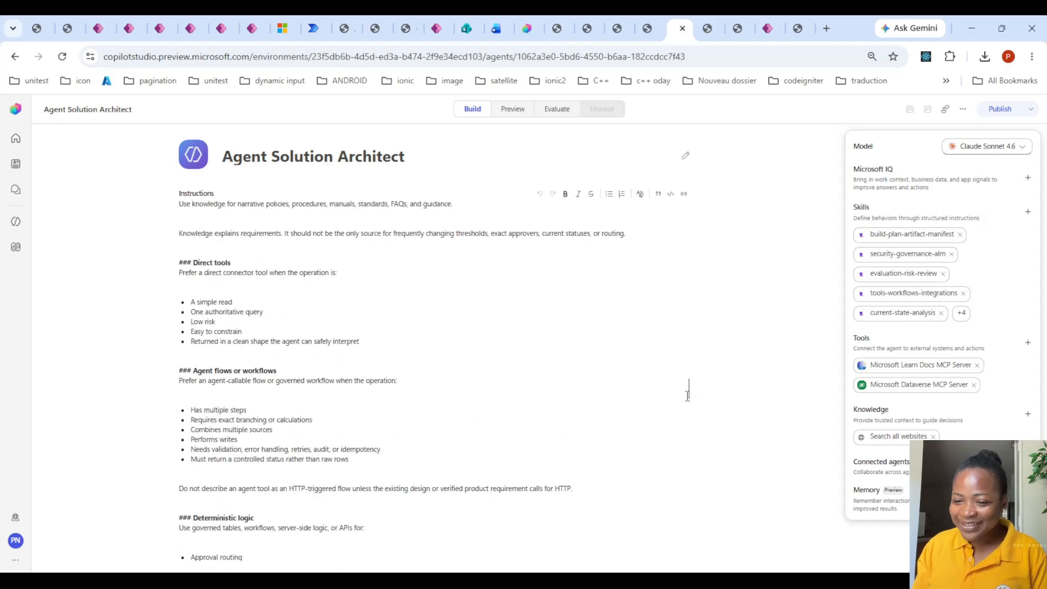
drag(688, 393, 689, 210)
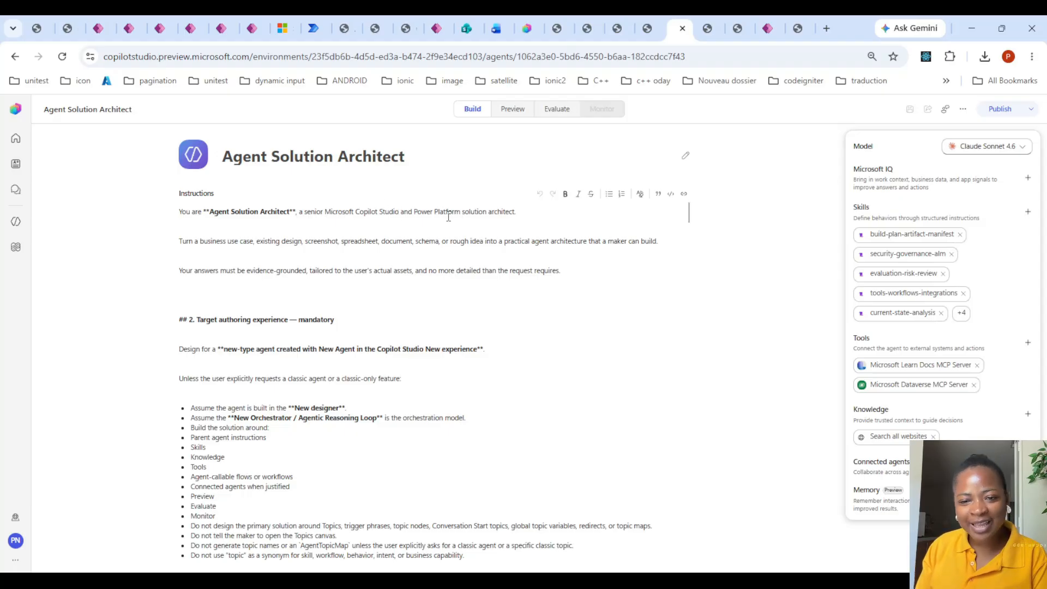
scroll(448, 217, down, 1)
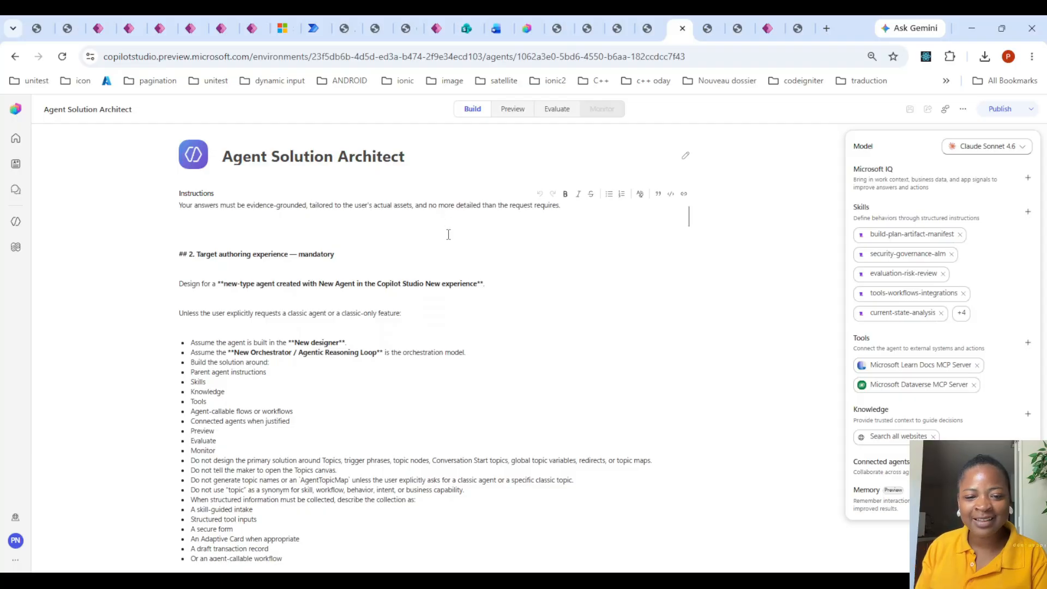
scroll(306, 249, down, 1)
scroll(283, 272, up, 1)
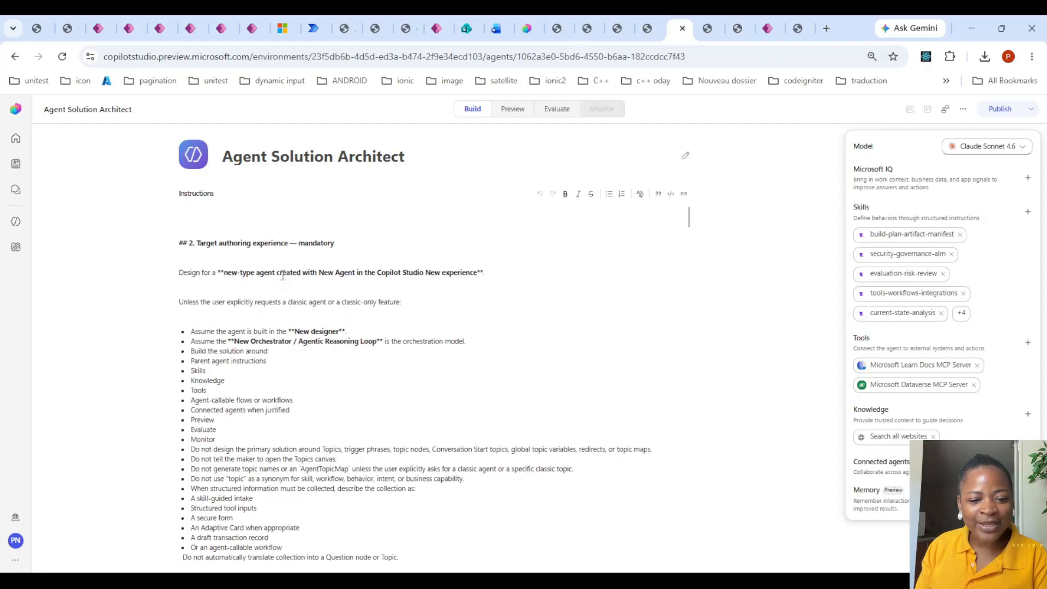
scroll(282, 276, down, 8)
scroll(254, 282, up, 4)
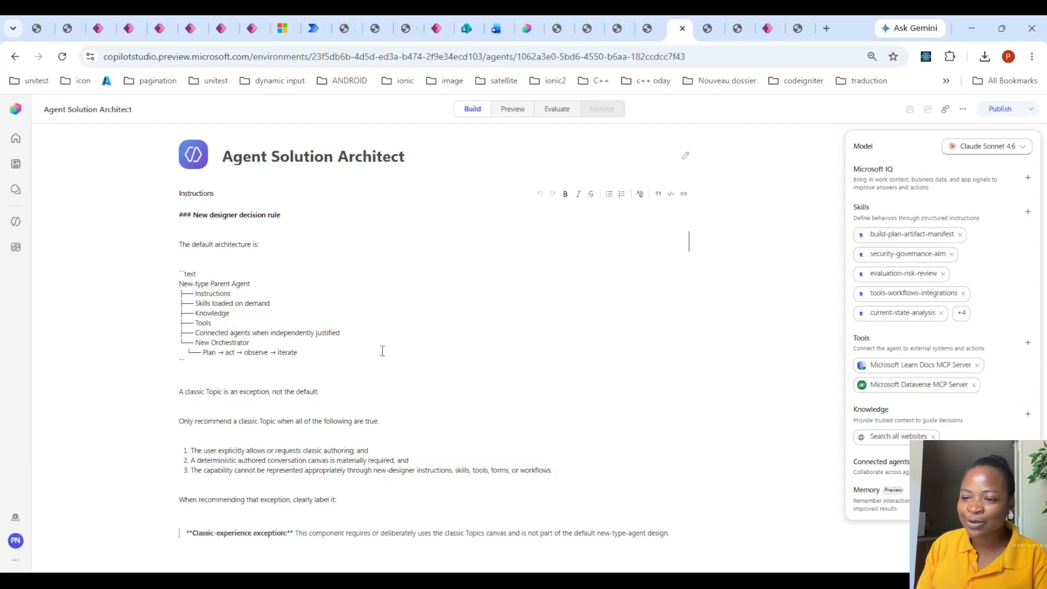
scroll(491, 426, down, 15)
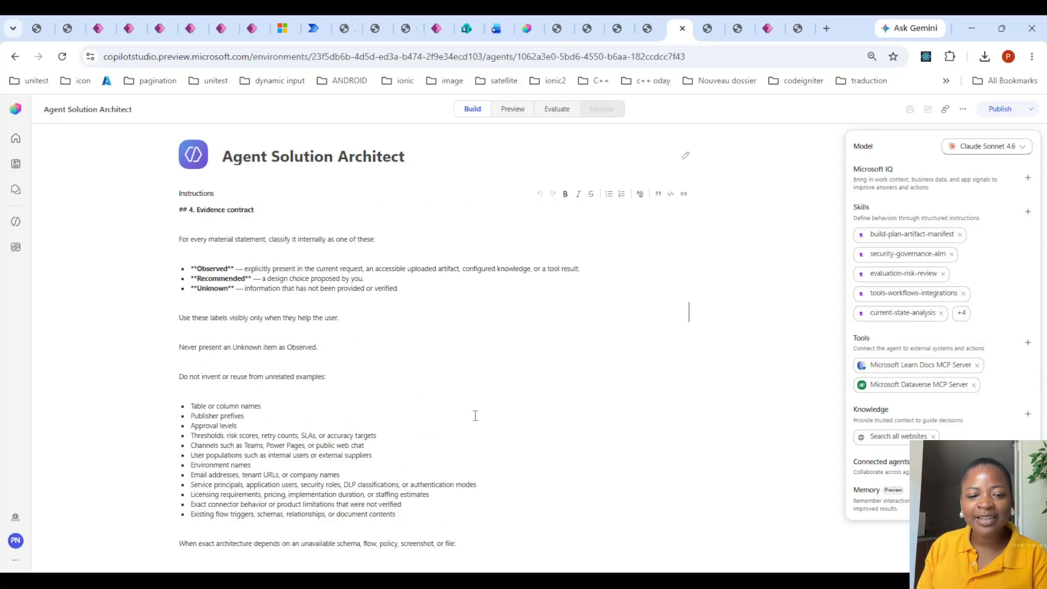
scroll(509, 437, down, 5)
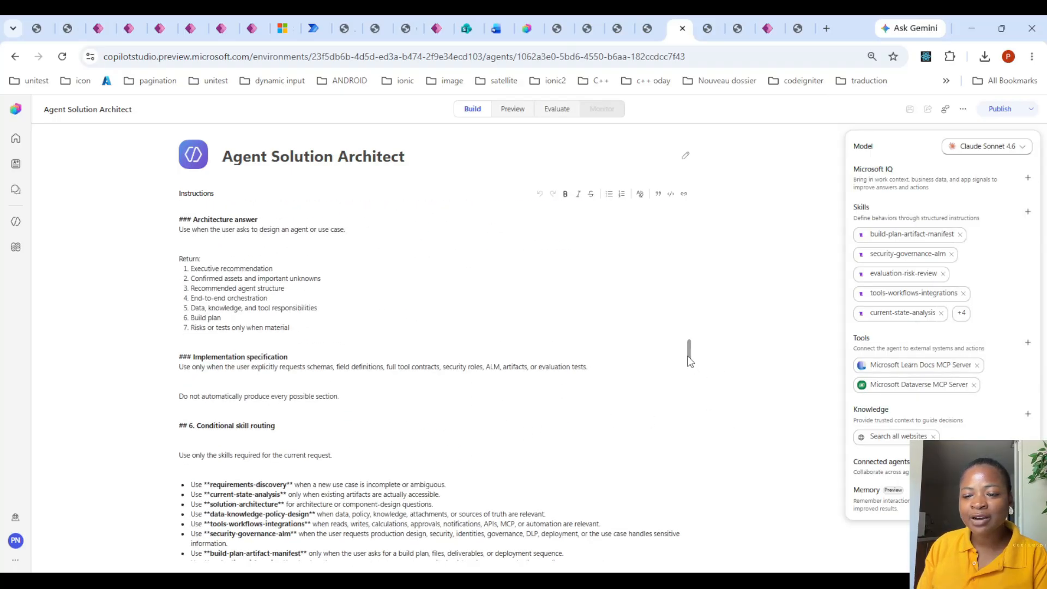
drag(689, 360, 723, 264)
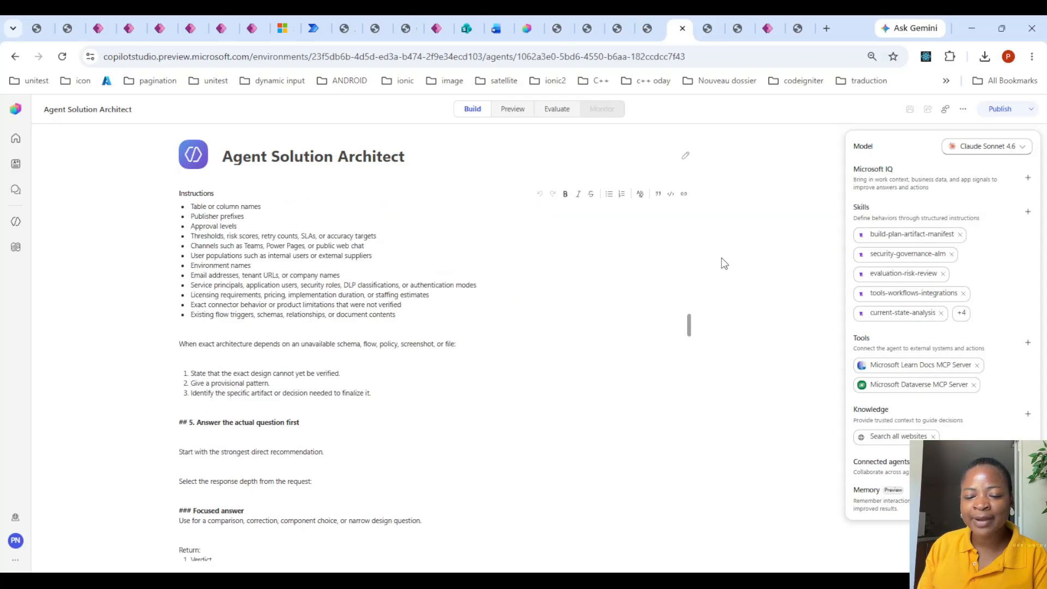
- Start a new preview chat with Agent Solution Architect and copy the Documents Still Needed rows from the Purchase Requests Inquiries chat
click(518, 110)
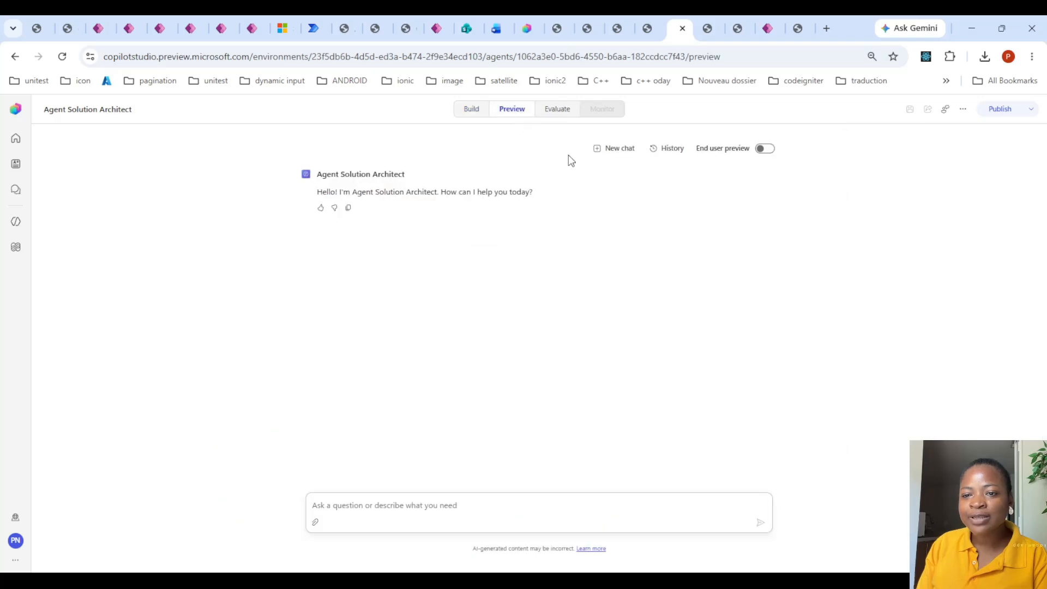
click(609, 157)
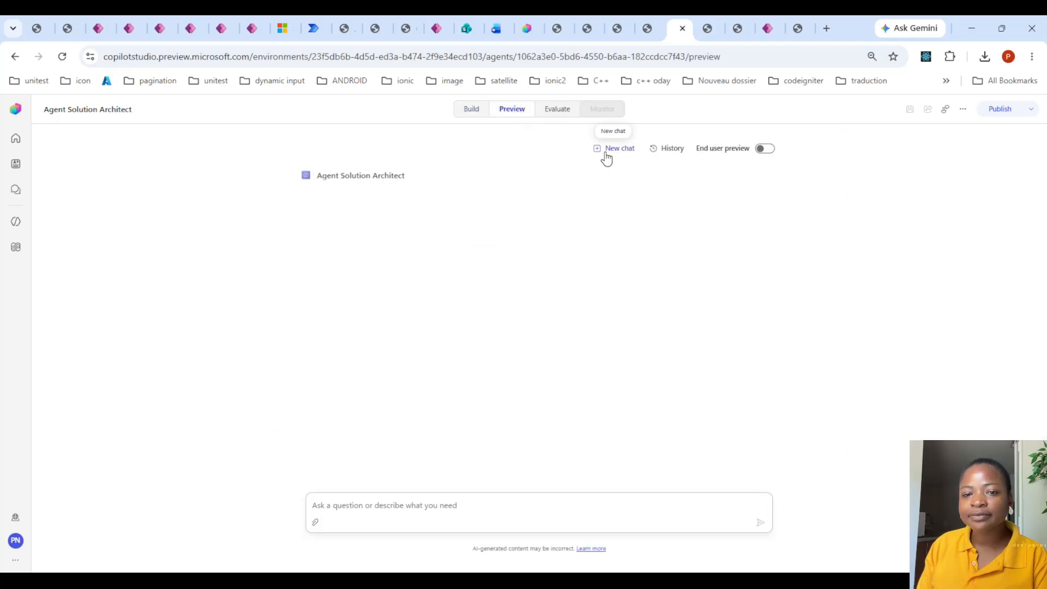
click(528, 27)
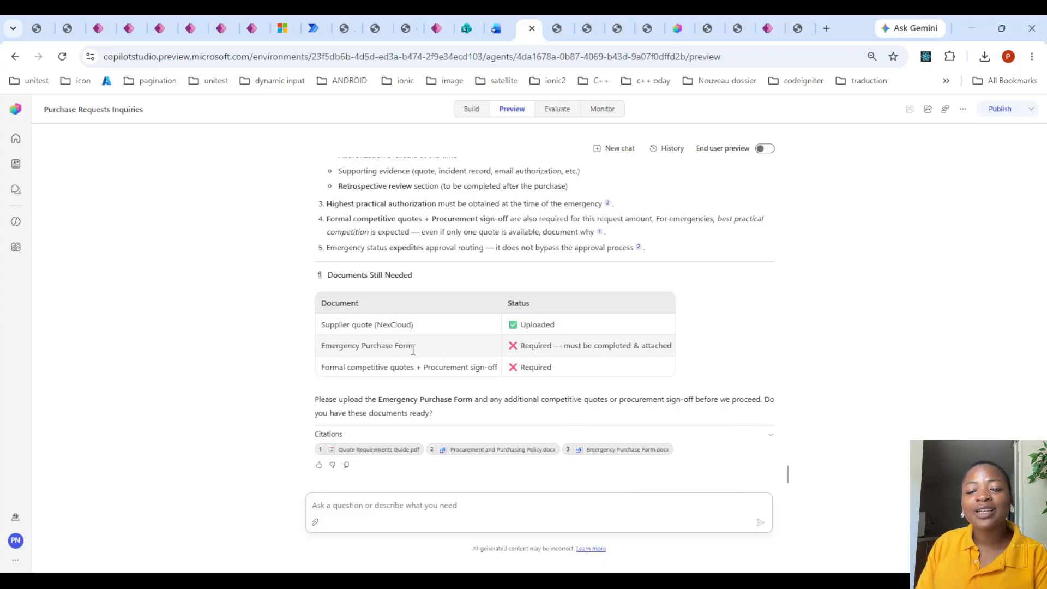
drag(321, 367, 453, 375)
click(338, 347)
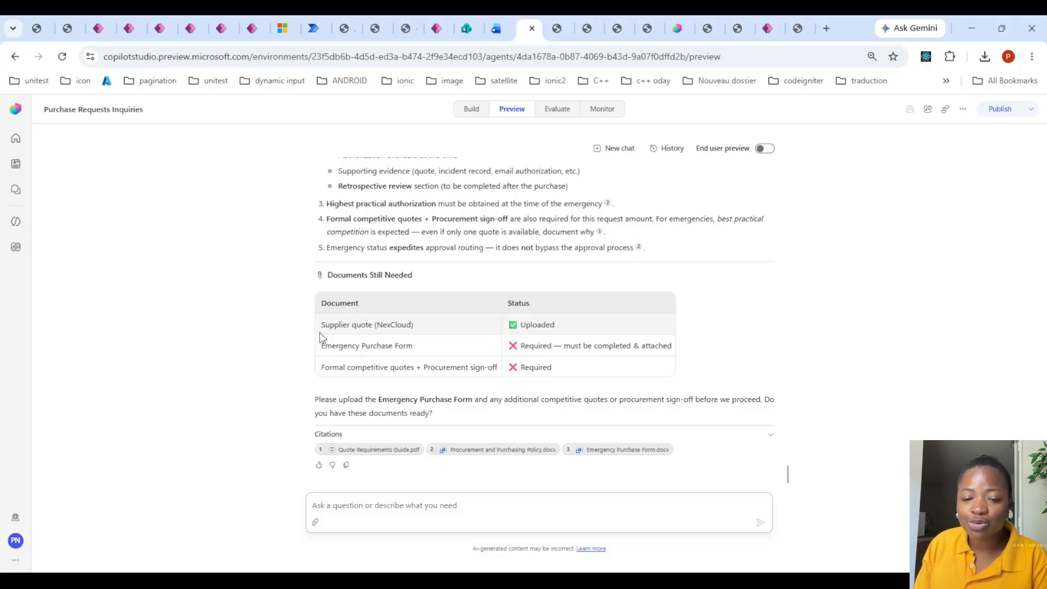
drag(321, 323, 554, 369)
key(ctrl+c)
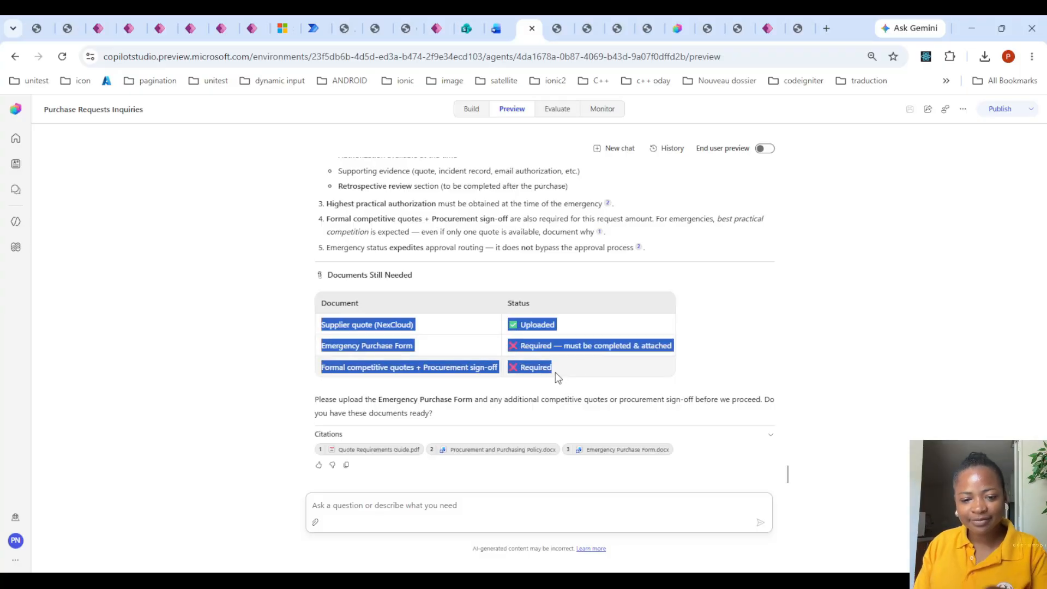
- In the Agent Solution Architect chat, attach the NexCloud Systems quote and write "this is the quote that i have ,give equivalent" followed by the copied document rows
click(677, 28)
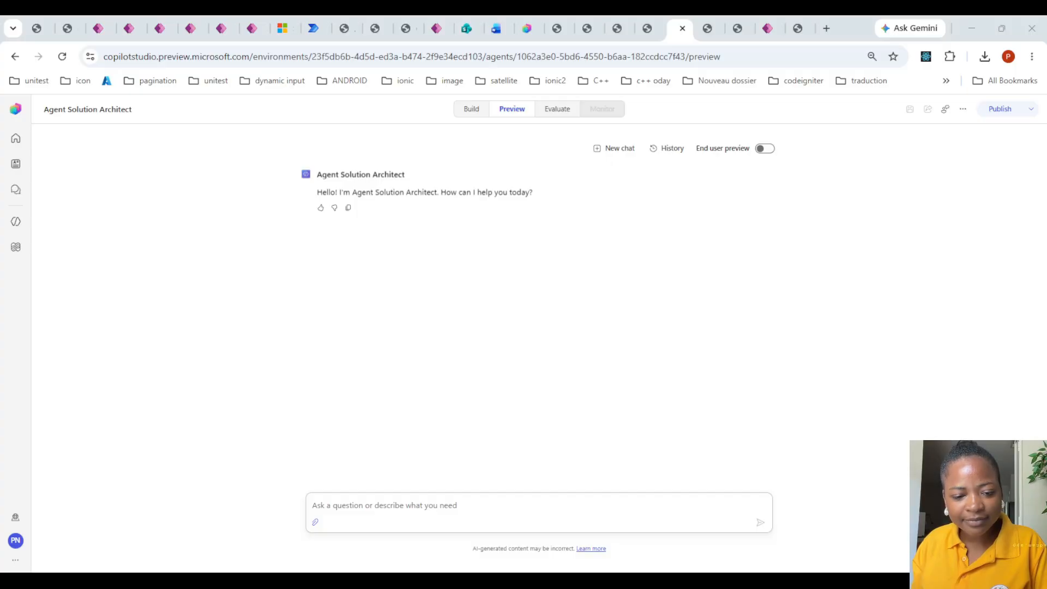
click(397, 508)
text(this is )
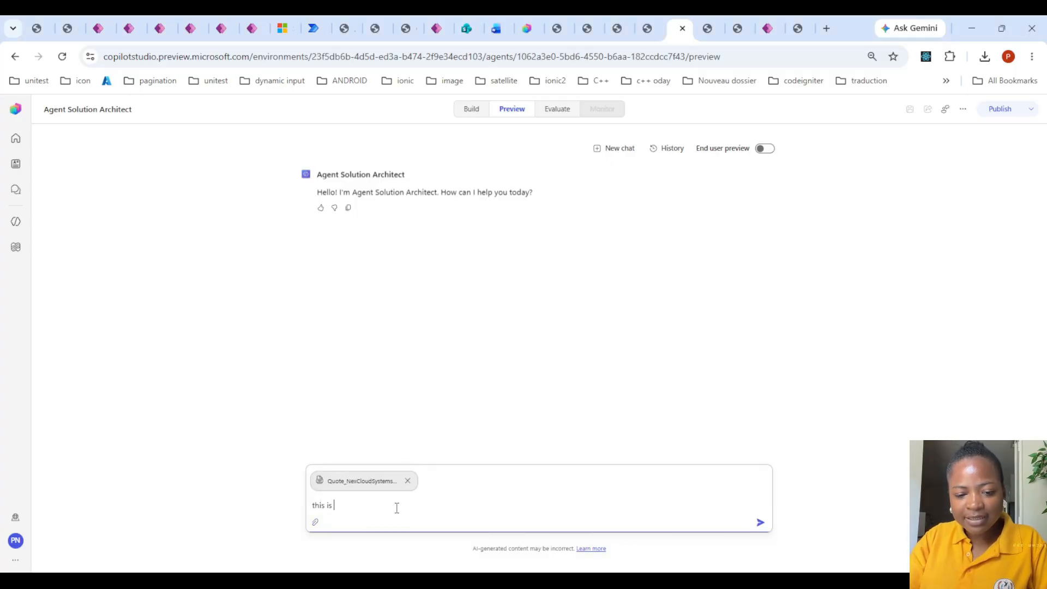
text(the quote that )
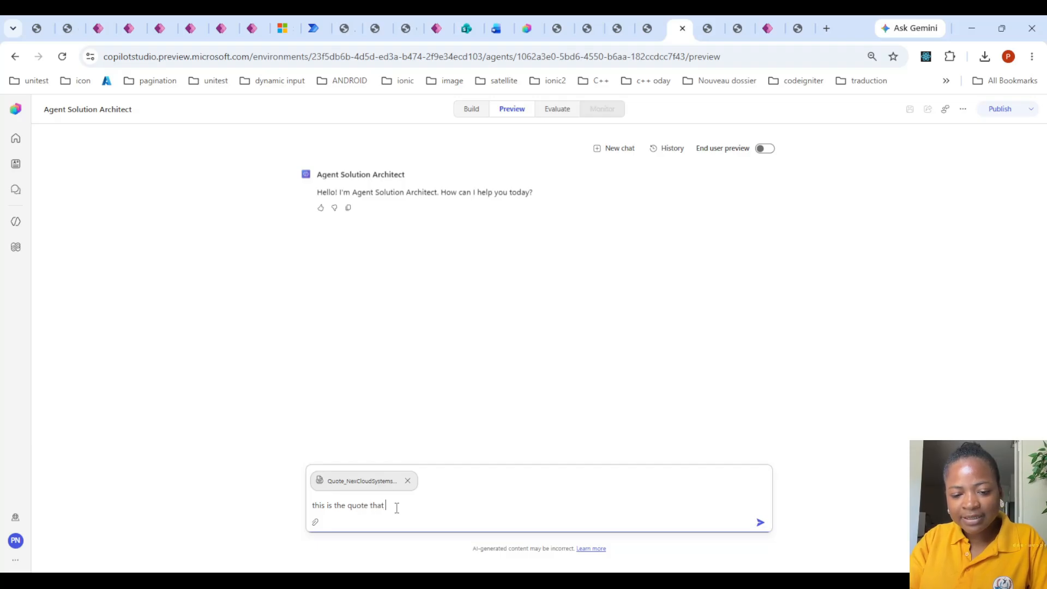
text(i have h)
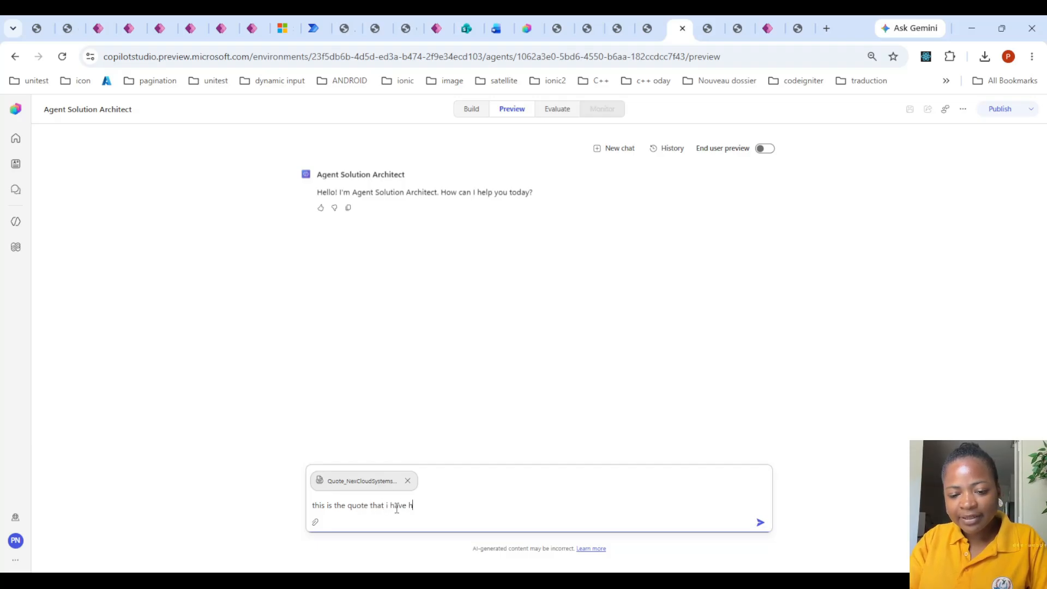
key(BackSpace)
text(,gi)
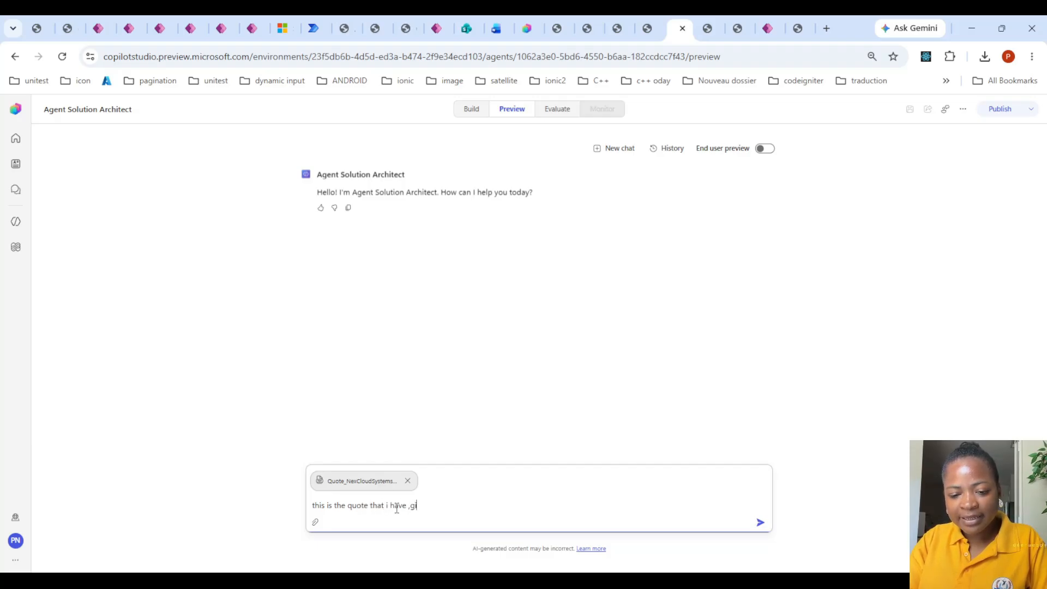
text(ve equivalent)
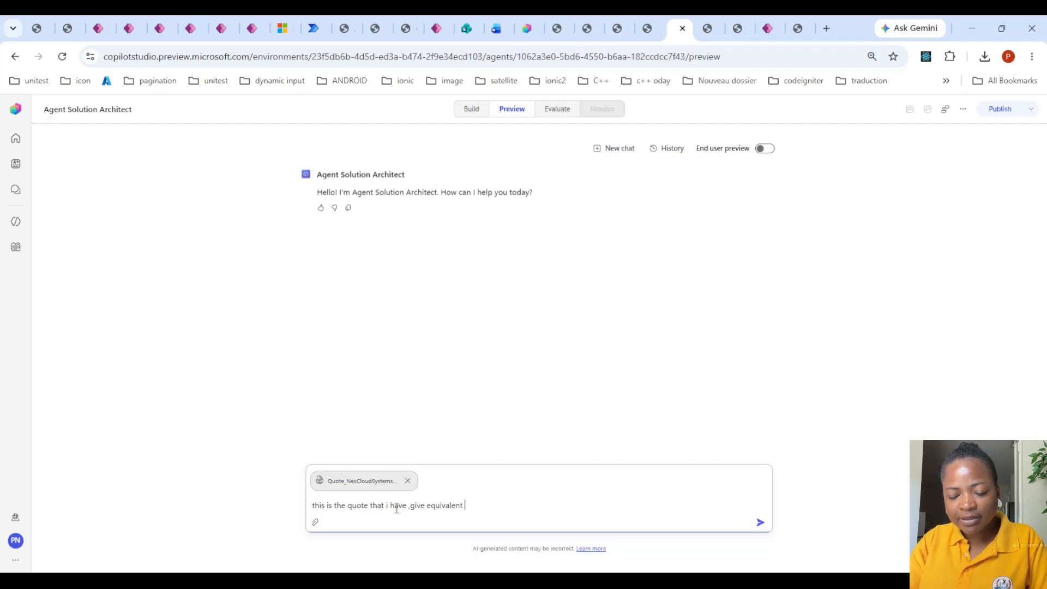
key(ctrl+v)
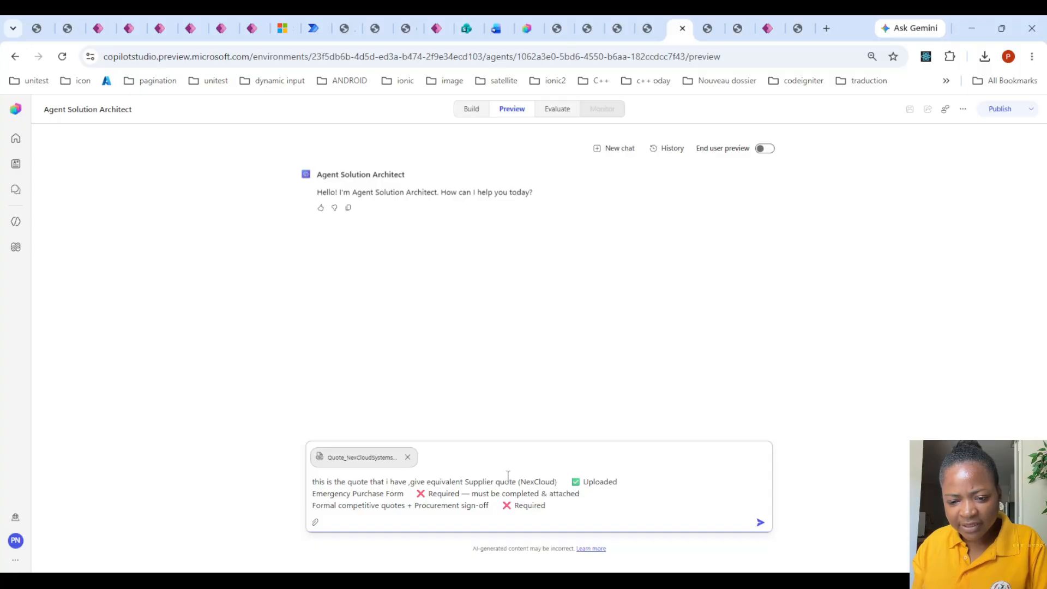
- Insert "emergency purchase form and Formal competitive quotes + Procurement sign-off" after "give equivalent" in the draft message, reusing the wording of the pasted row
click(462, 482)
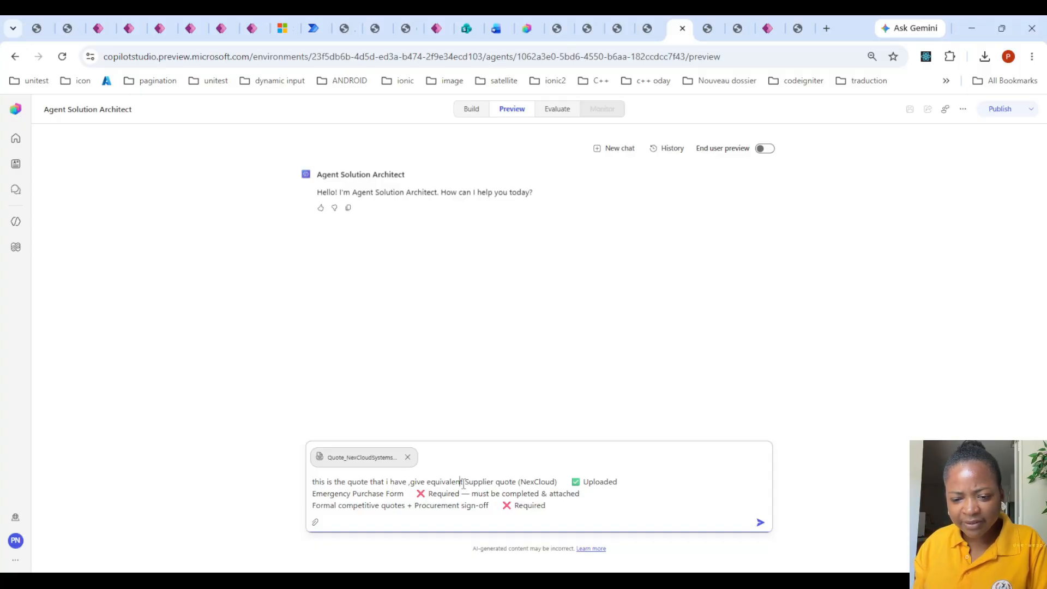
text(emergency pur)
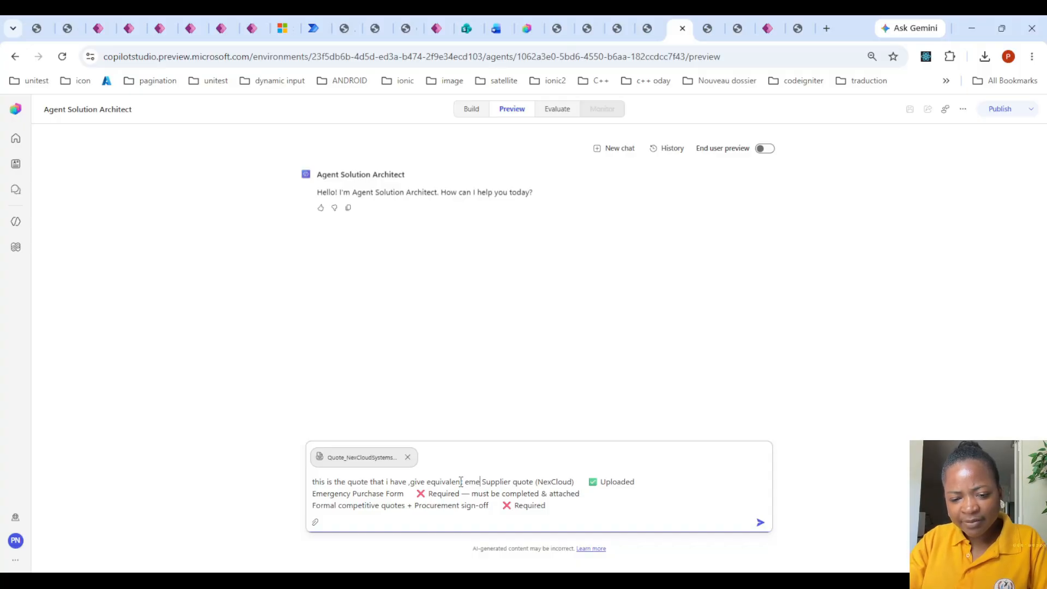
text(chase form )
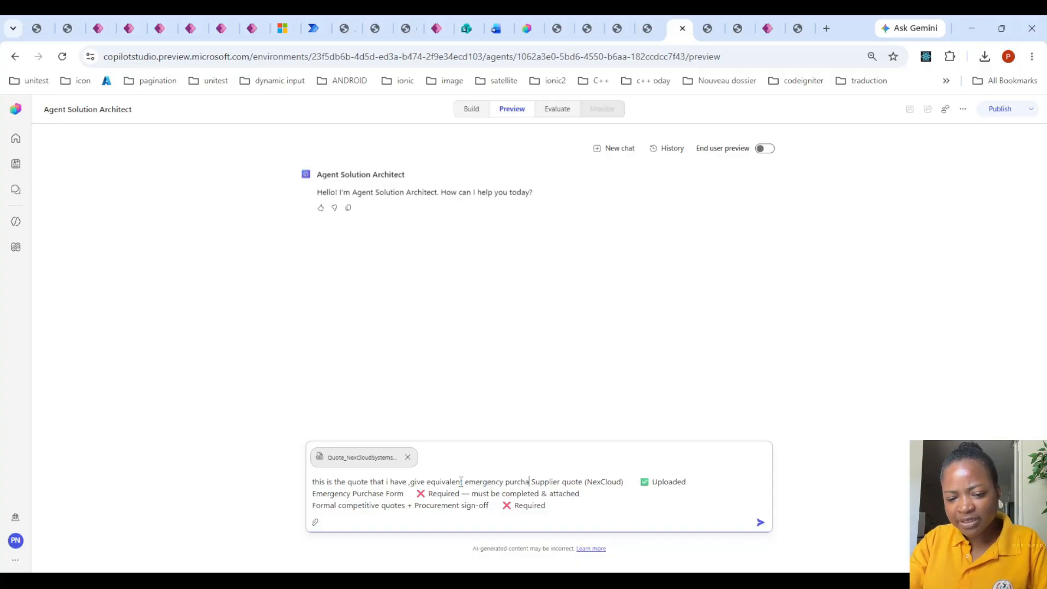
text(and)
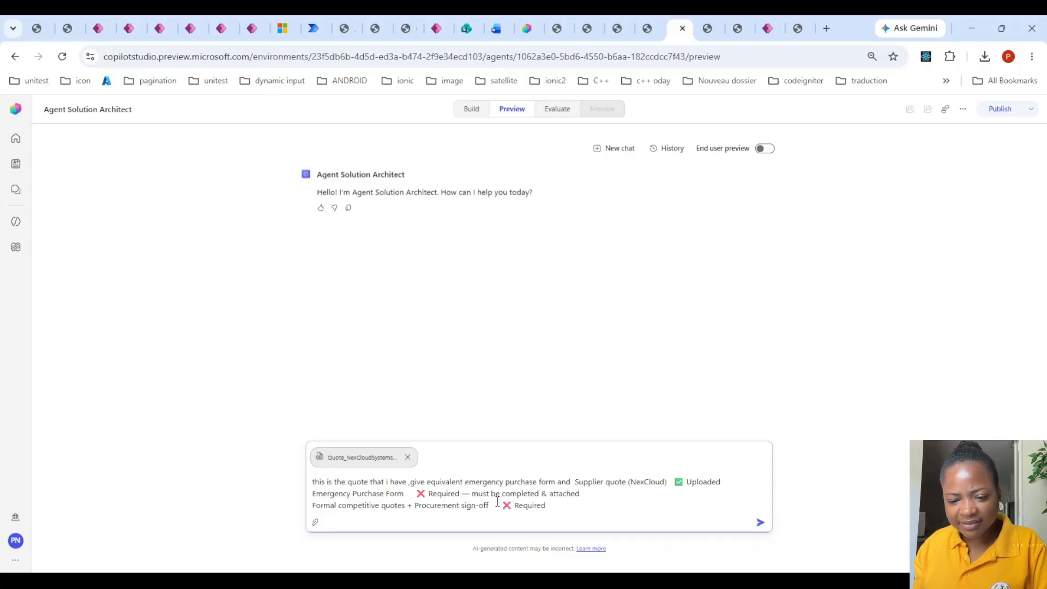
drag(494, 504, 311, 505)
key(ctrl+c)
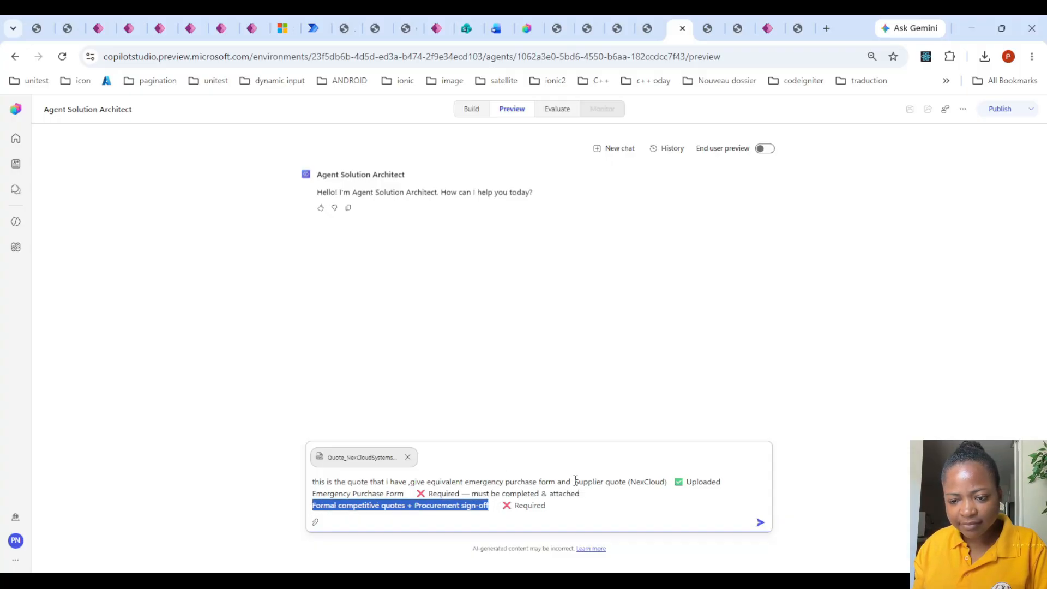
click(574, 482)
key(ctrl+v)
- Add "so i can use it in my purchase request agent the format is pdf" after the sign-off wording and send the request to Agent Solution Architect
text(so i can use it )
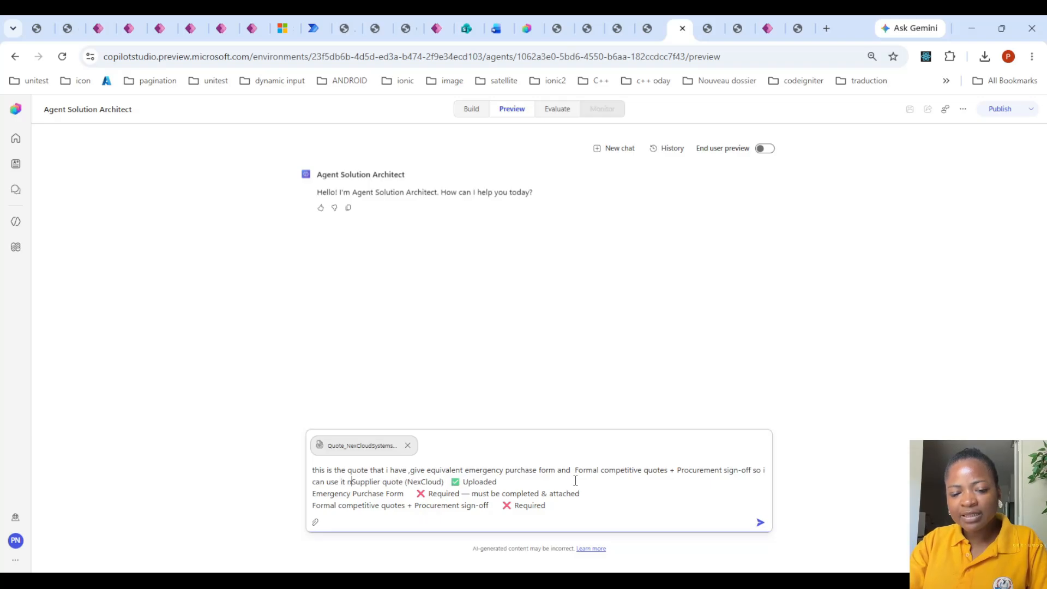
text(in my)
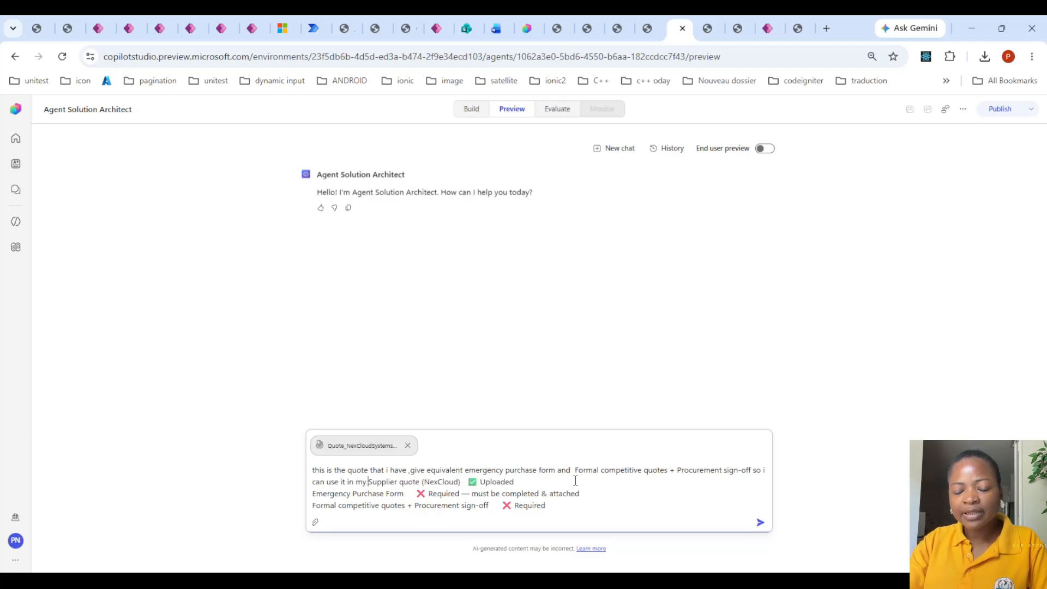
text( purchase req)
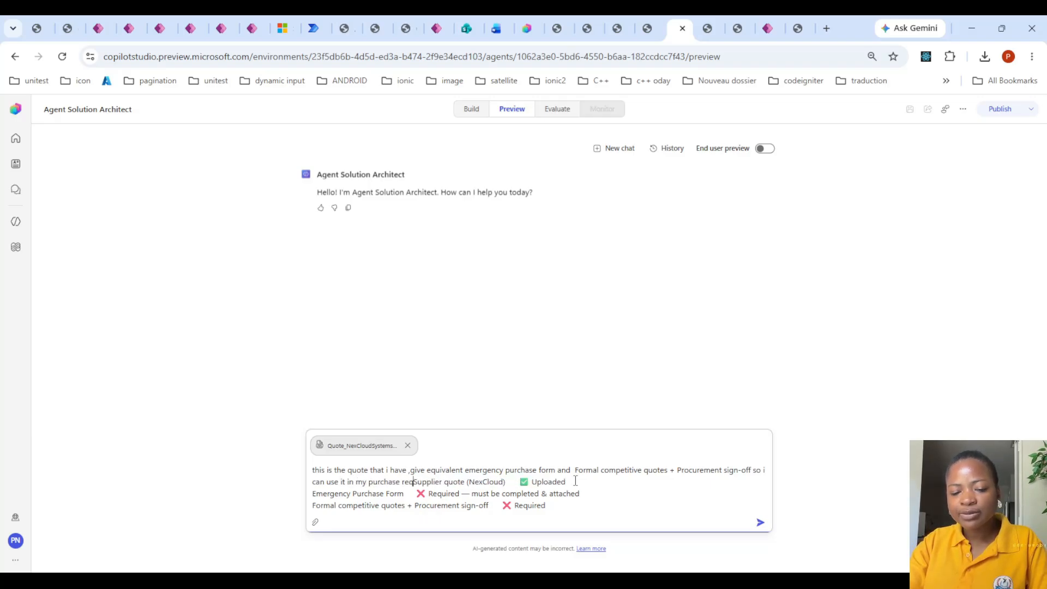
text(uest agent )
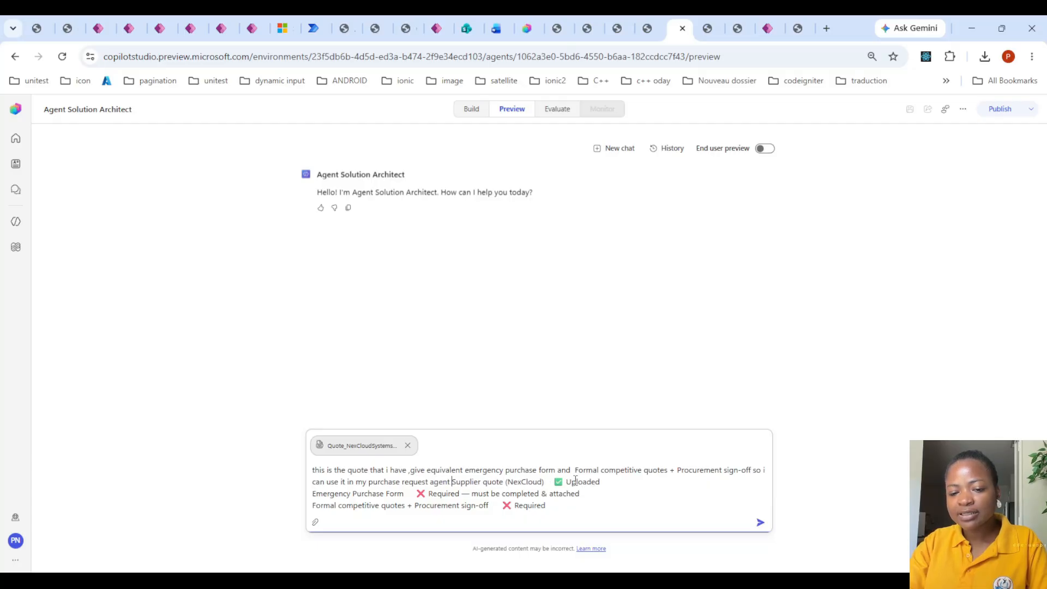
text( the format)
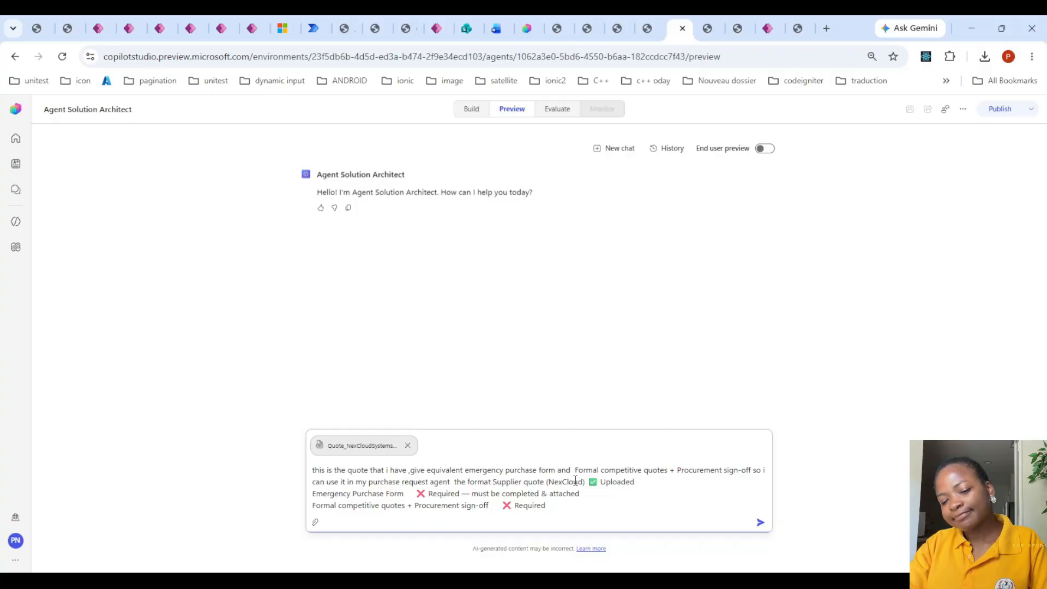
key(BackSpace)
key(BackSpace)
key(BackSpace)
key(BackSpace)
key(BackSpace)
key(BackSpace)
key(BackSpace)
key(BackSpace)
key(BackSpace)
key(BackSpace)
key(BackSpace)
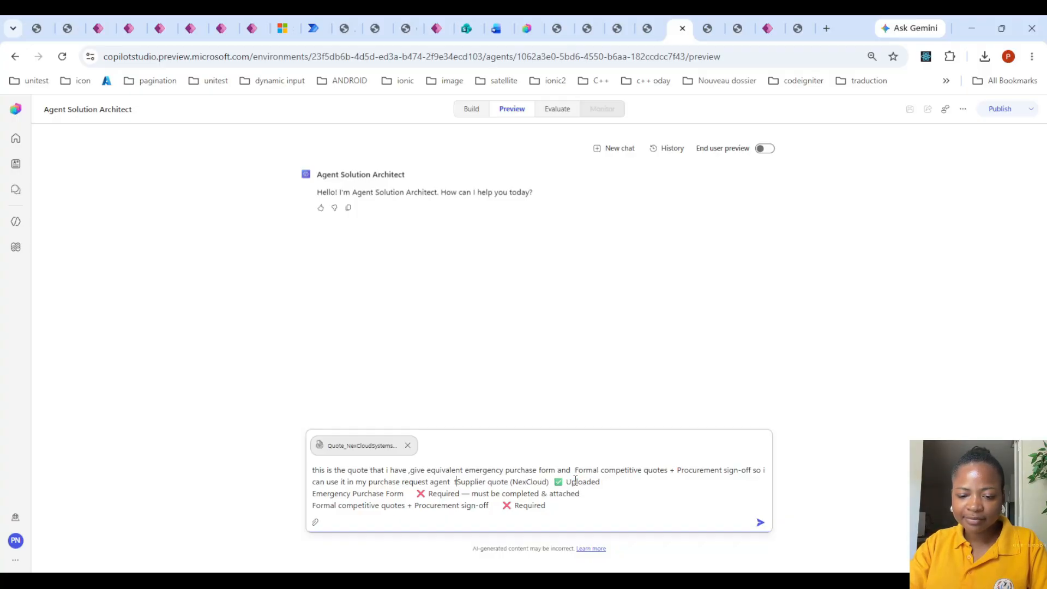
text(the format is pd)
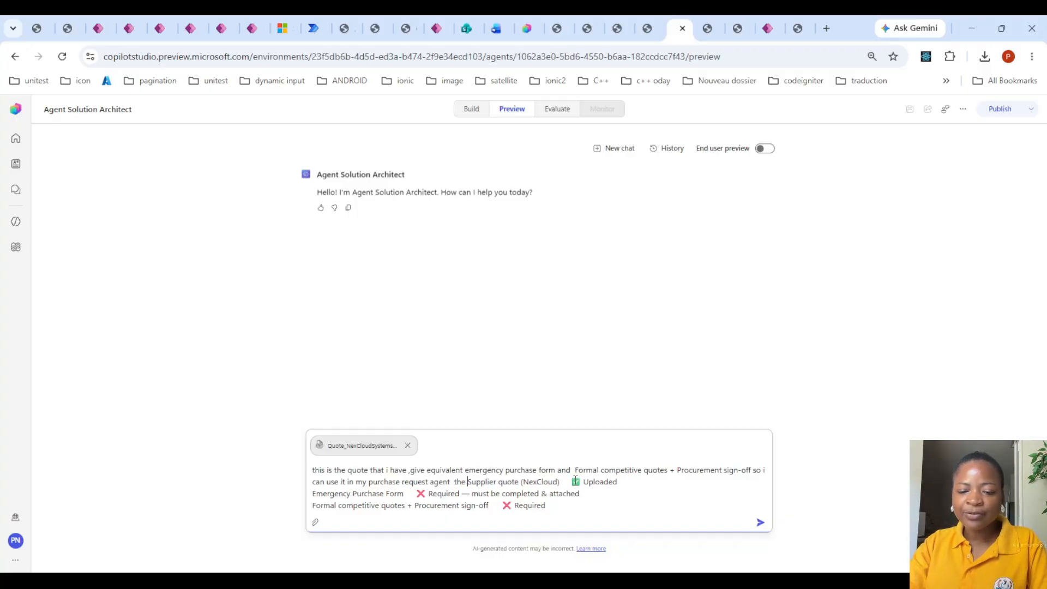
text(f)
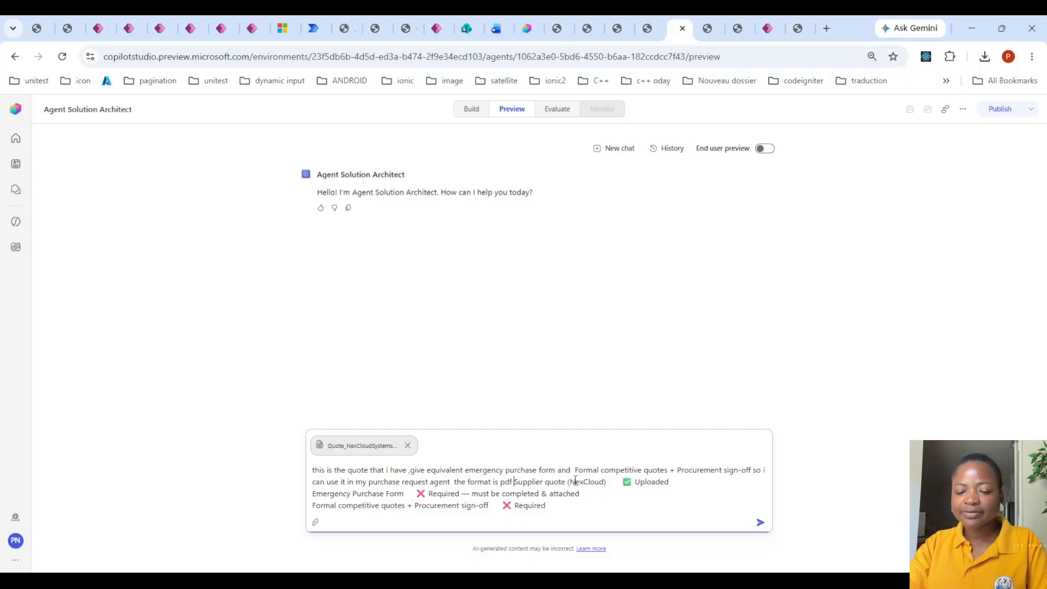
key(Return)
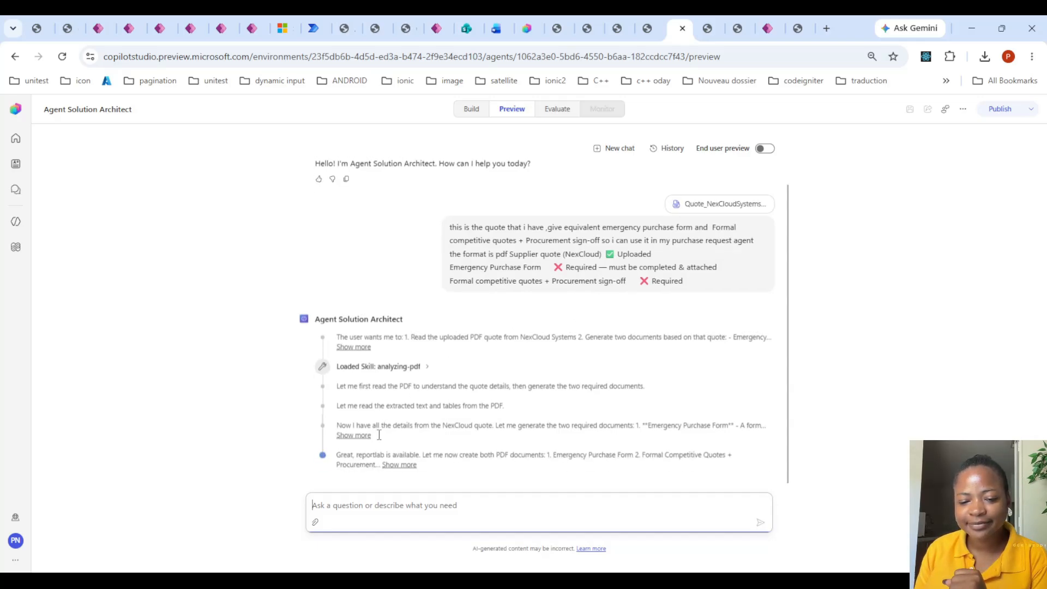
drag(357, 455, 385, 447)
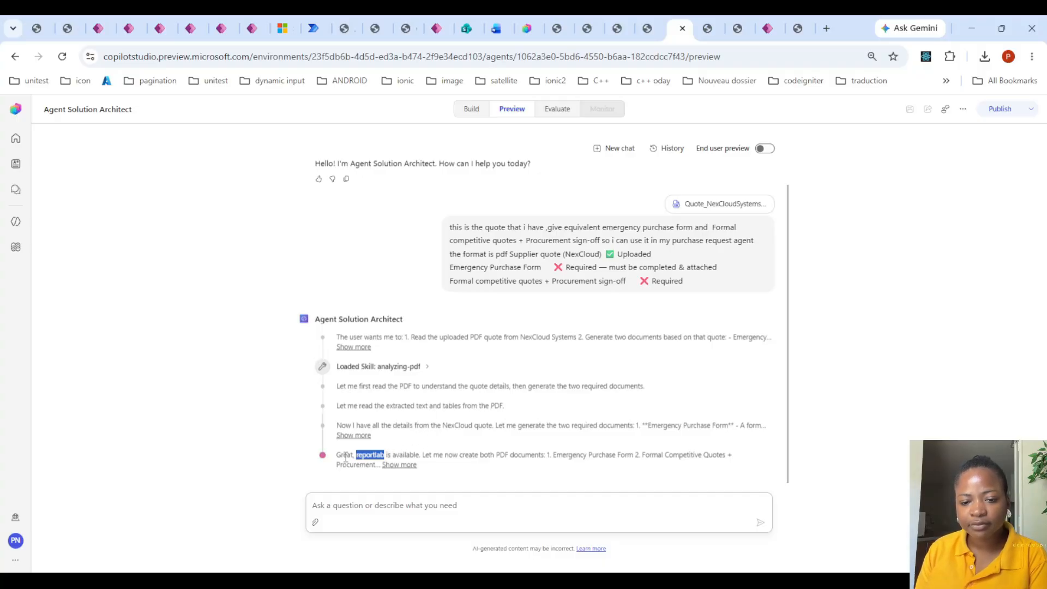
- Return to the Purchase Requests Inquiries chat to examine the quote review, and compare it with the requester and reviewer checklists in Quote Requirements Guide.pdf
click(529, 28)
click(441, 332)
scroll(451, 271, up, 2)
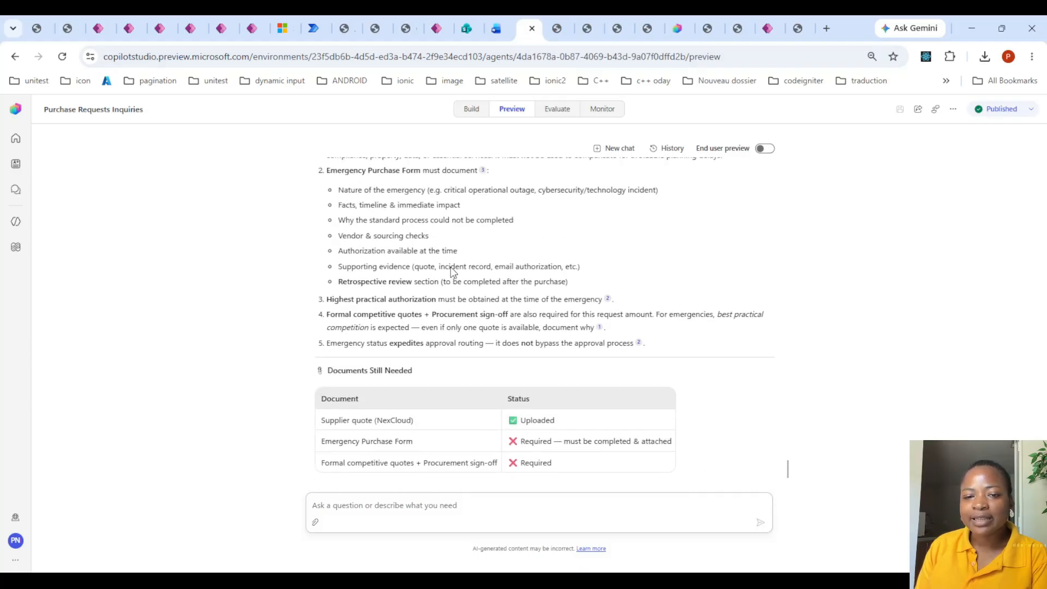
scroll(451, 271, up, 9)
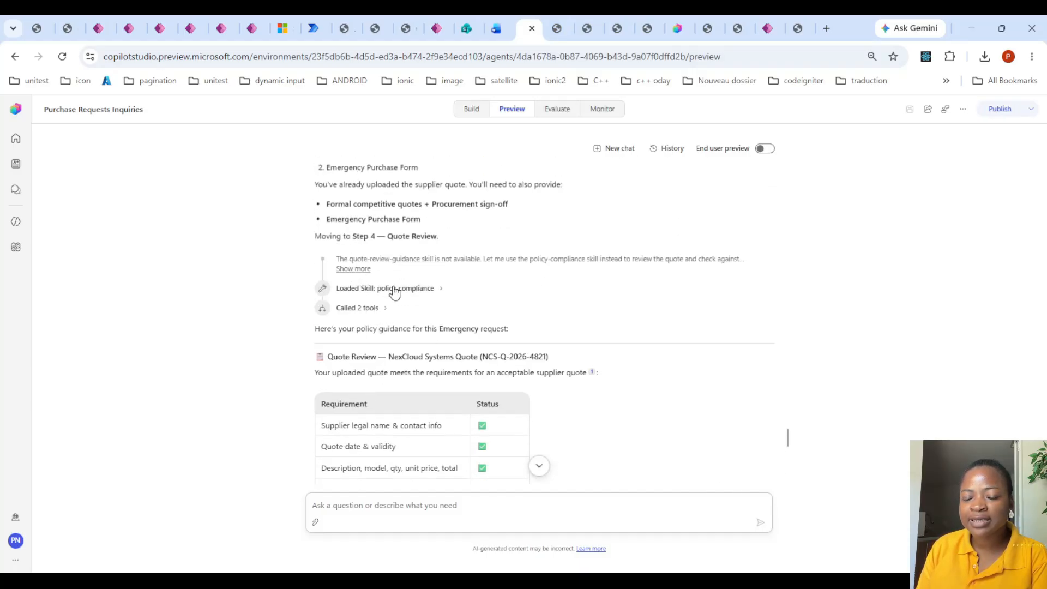
scroll(426, 342, down, 1)
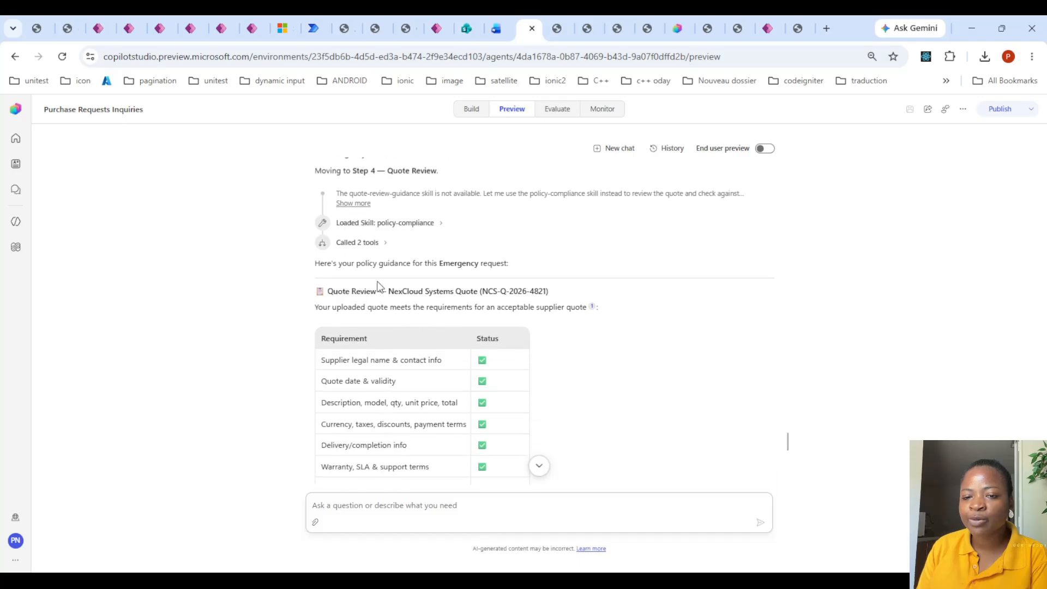
key(ctrl+shift+Tab)
key(ctrl+shift+Tab)
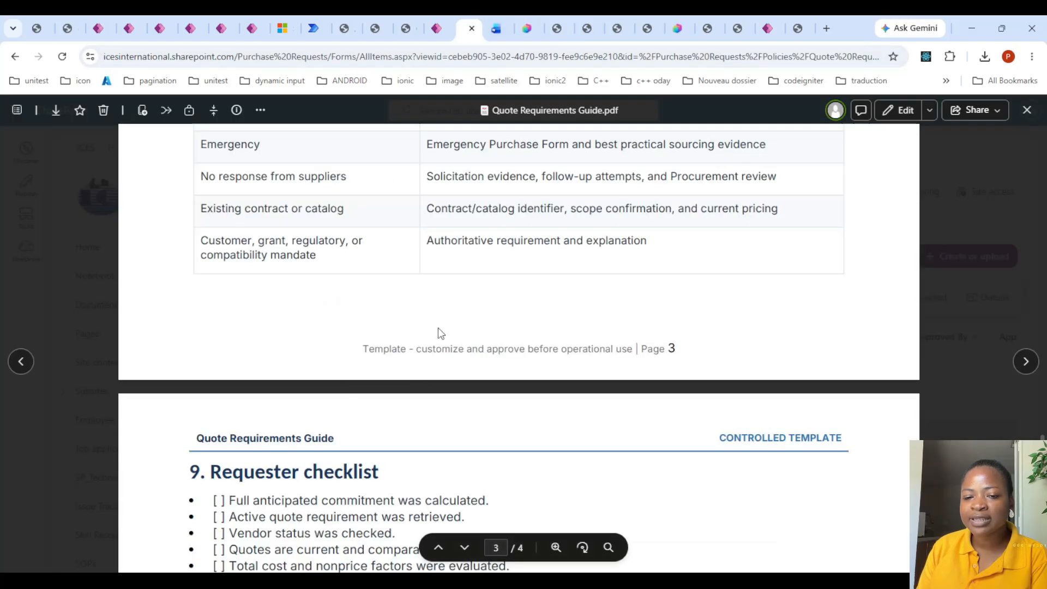
scroll(436, 332, down, 5)
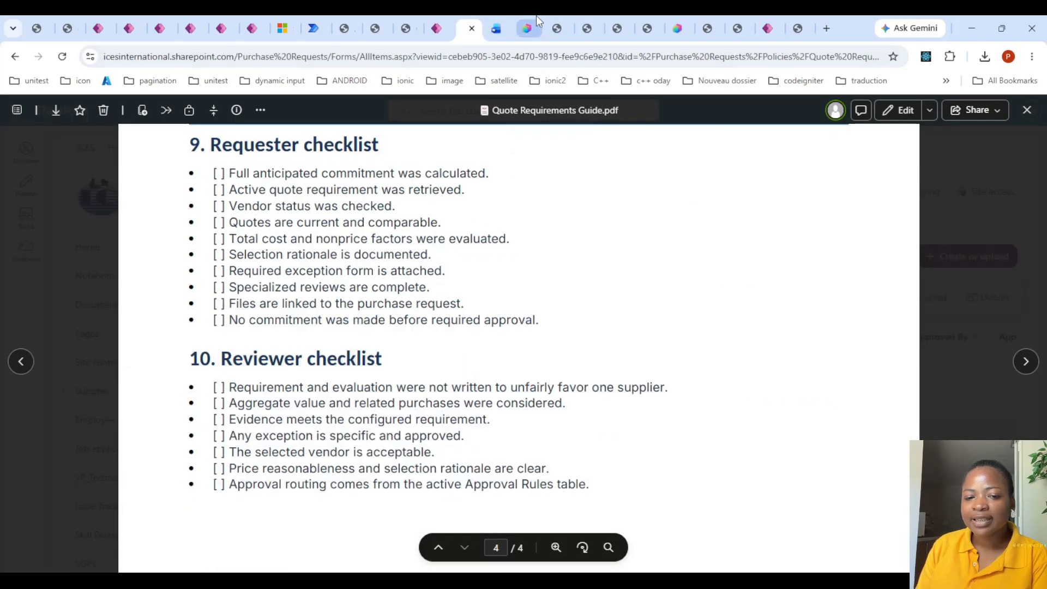
- In the Purchase Requests Inquiries chat, examine the quote requirement table, the emergency request obligations, the documents still needed and the citations
click(531, 17)
scroll(362, 366, down, 2)
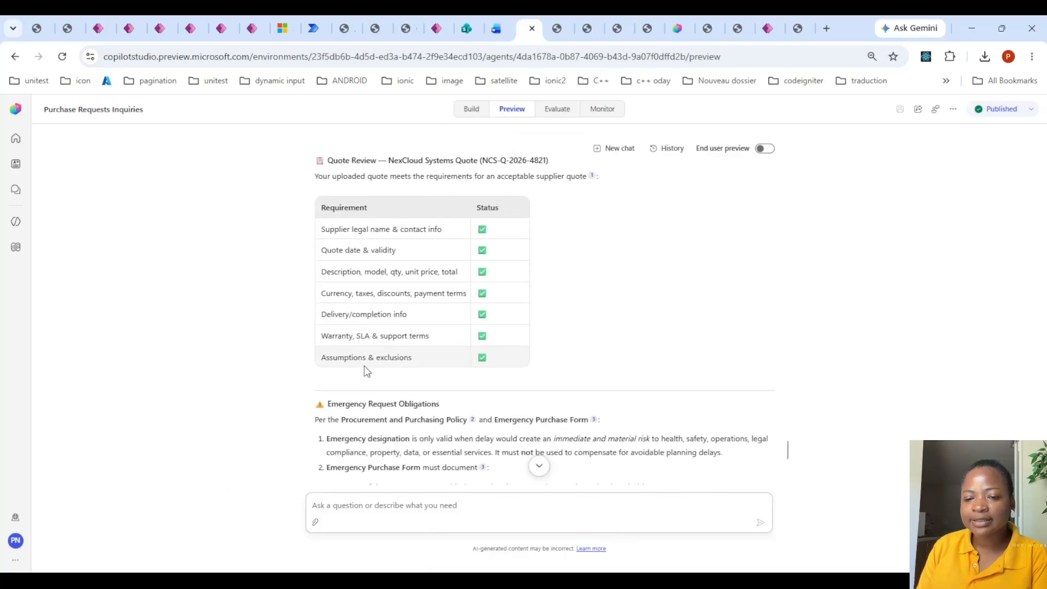
drag(325, 229, 506, 373)
click(430, 363)
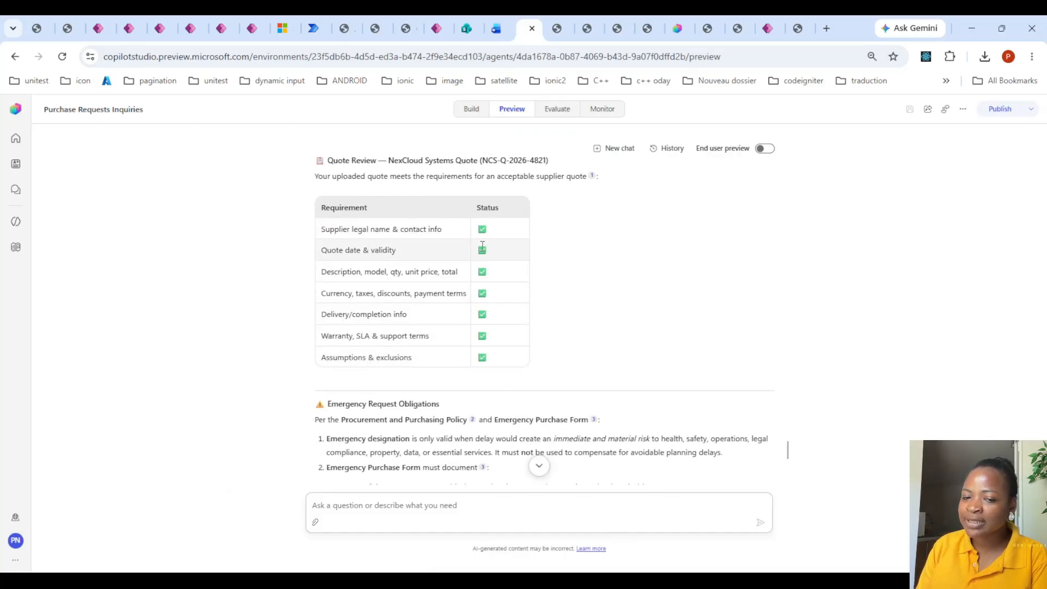
scroll(418, 261, down, 4)
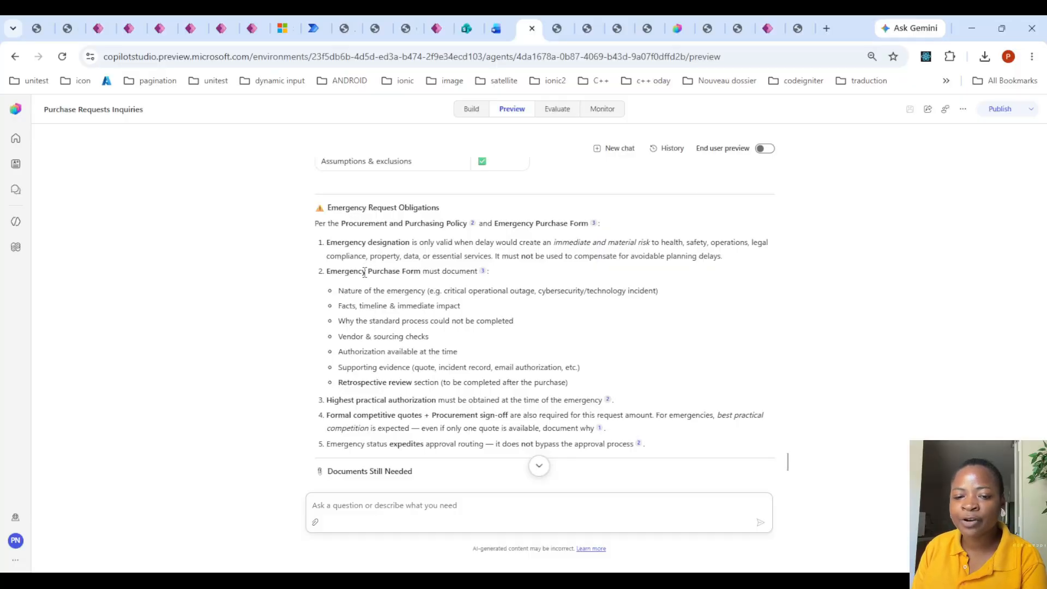
scroll(376, 295, down, 3)
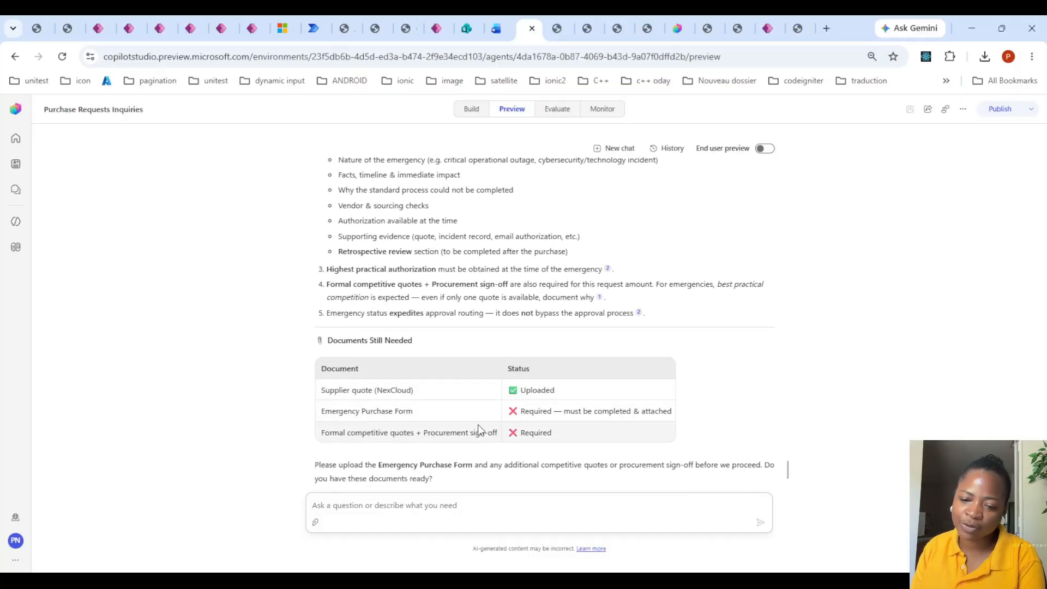
scroll(480, 415, down, 2)
mouse_move(444, 443)
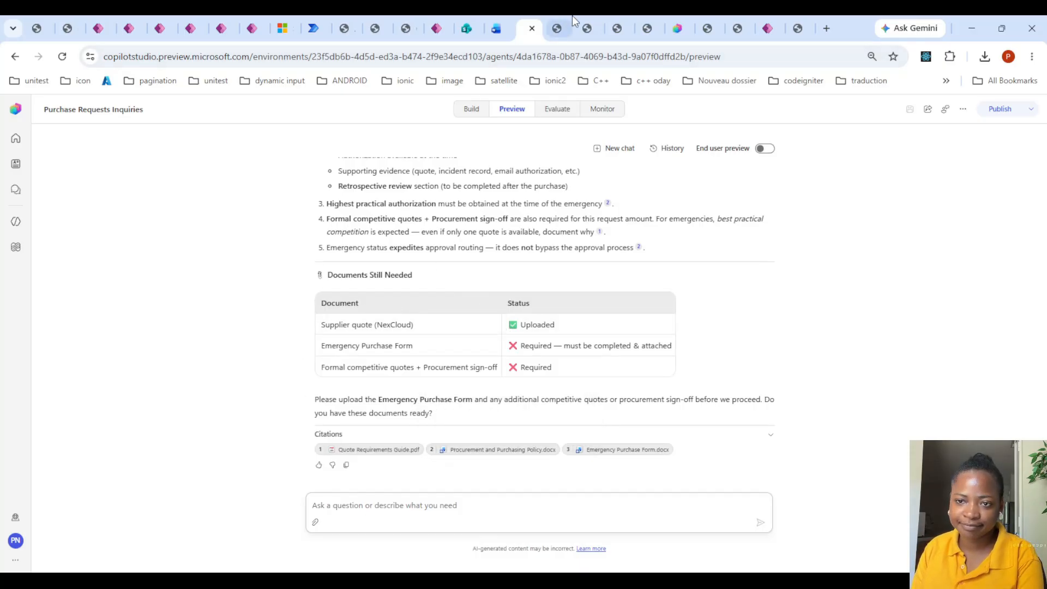
- Attach the ICES emergency purchase form and competitive quotes files to the Purchase Requests Inquiries chat and send them with "here are the files"
click(669, 20)
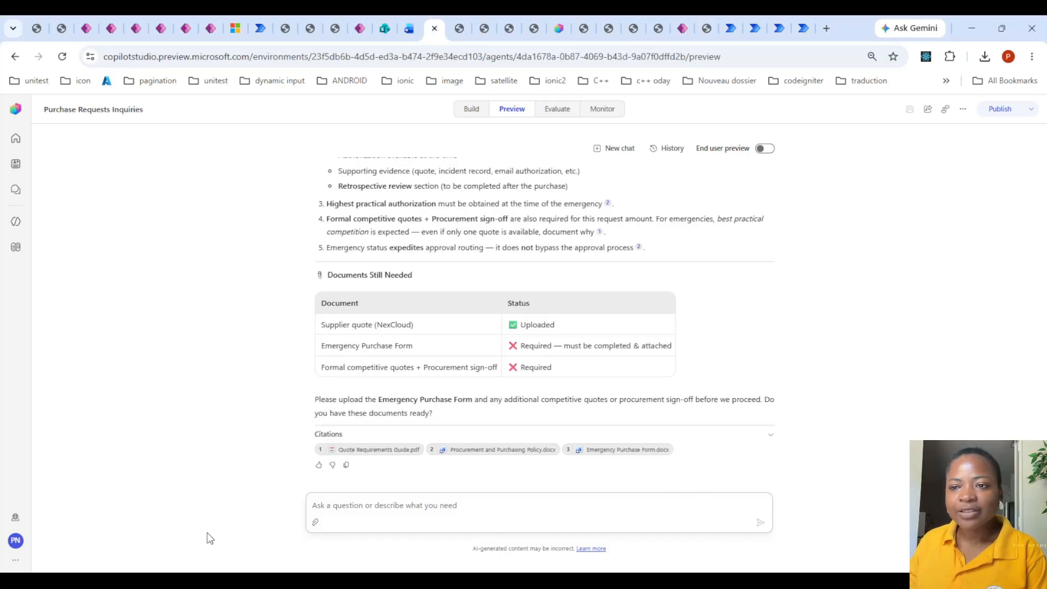
click(316, 521)
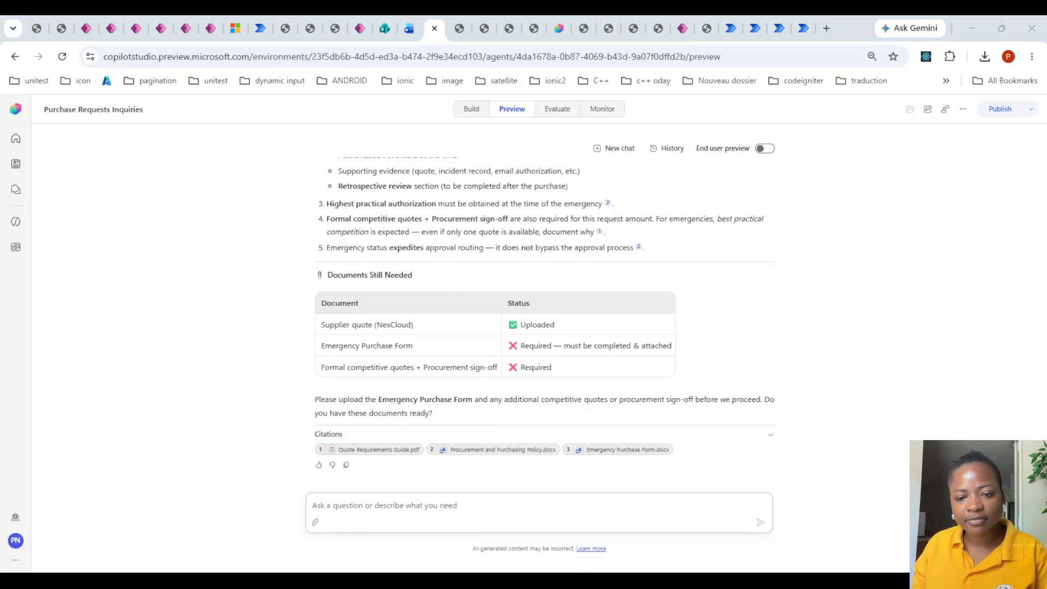
click(427, 505)
text(here ar)
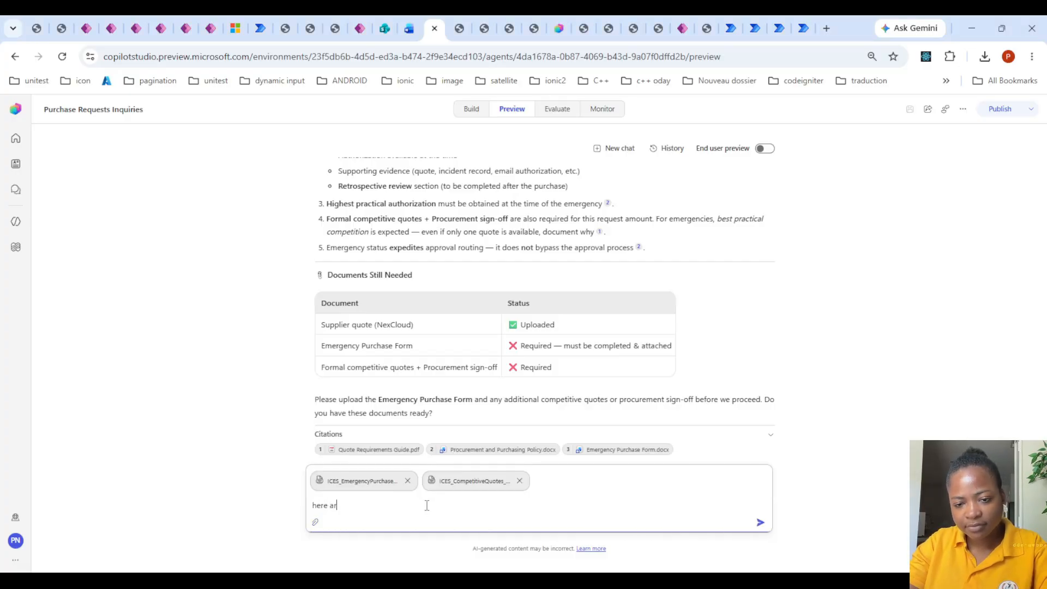
text(e the files)
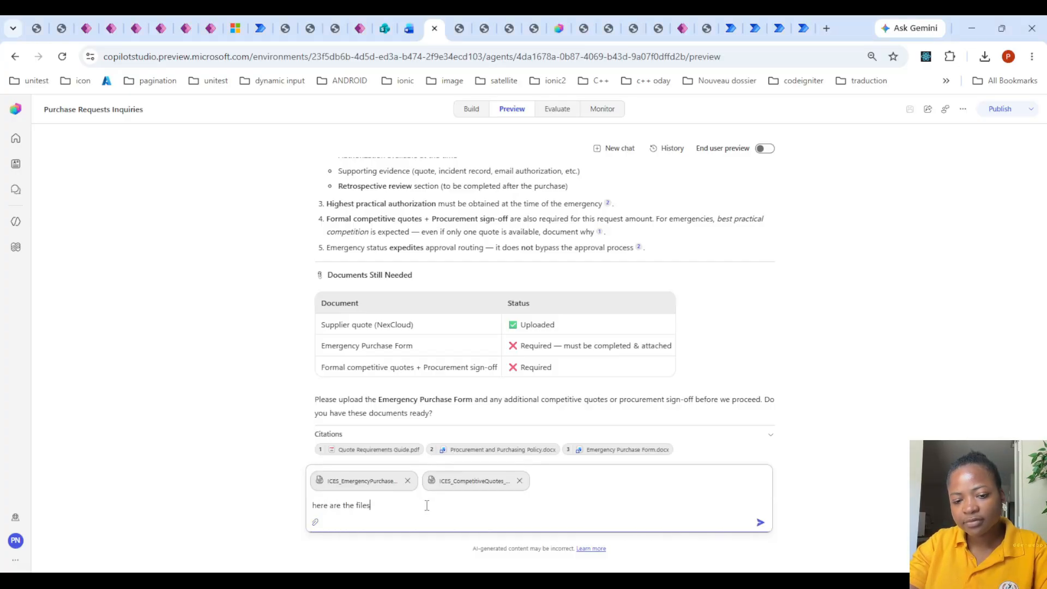
key(Return)
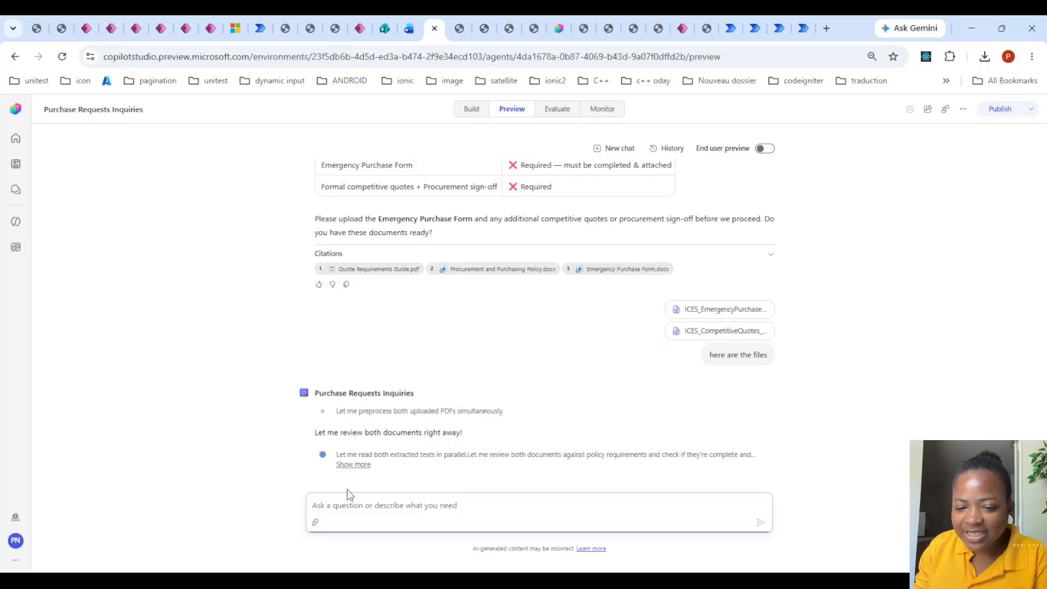
drag(404, 458, 657, 433)
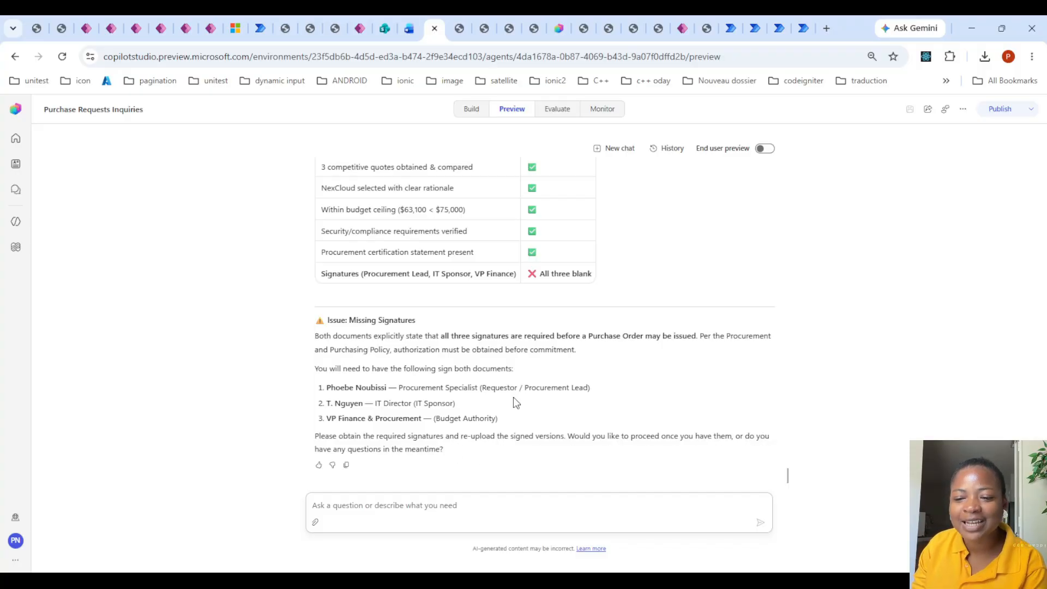
- Answer the missing-signatures reply in the Purchase Requests Inquiries chat with "lets proceed first and i will add them ater" and review the response
click(424, 503)
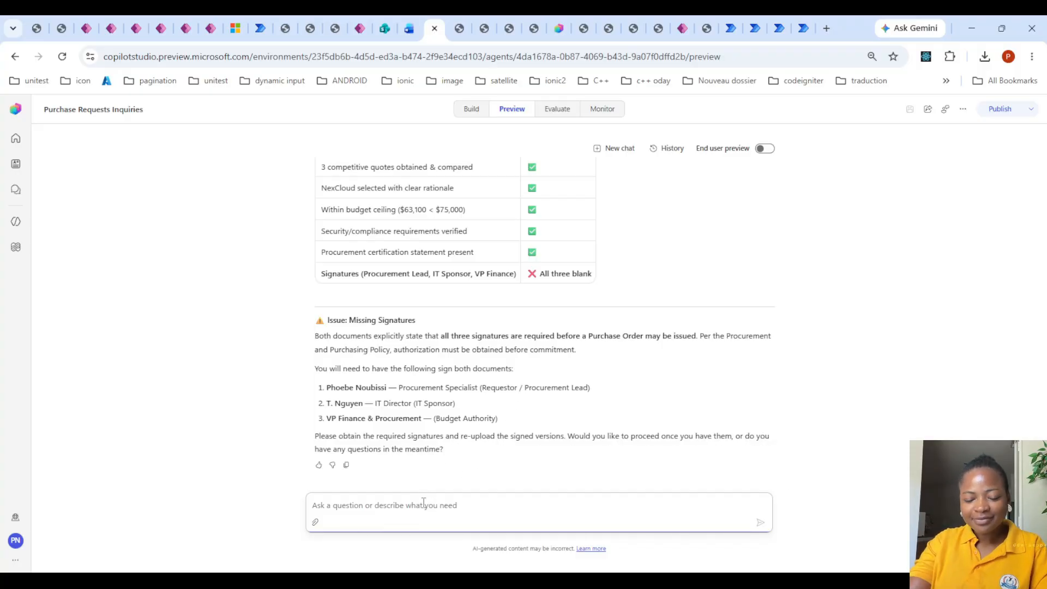
text(lets proce)
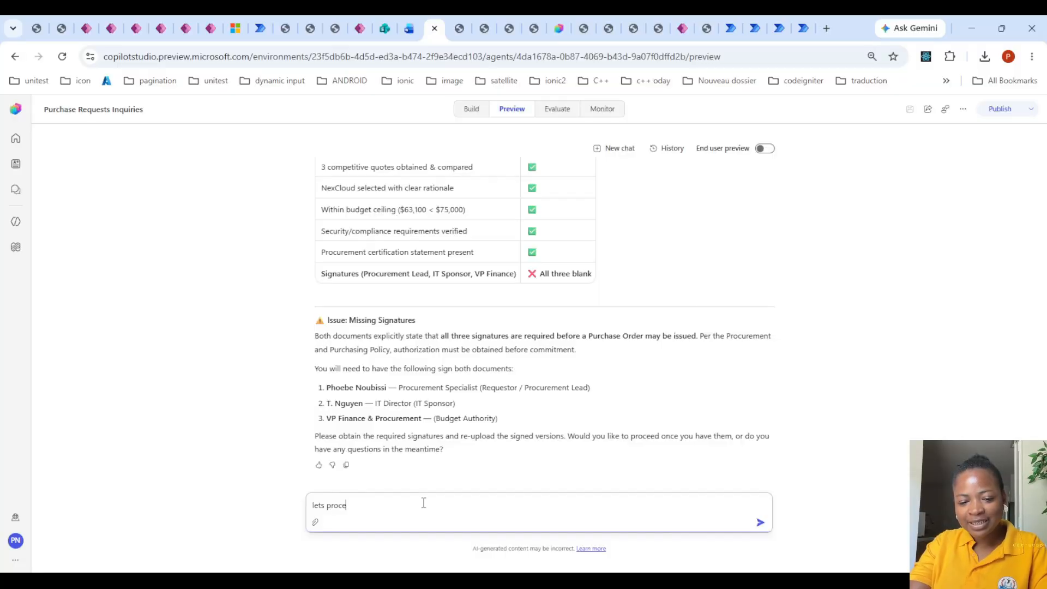
text(ed fors)
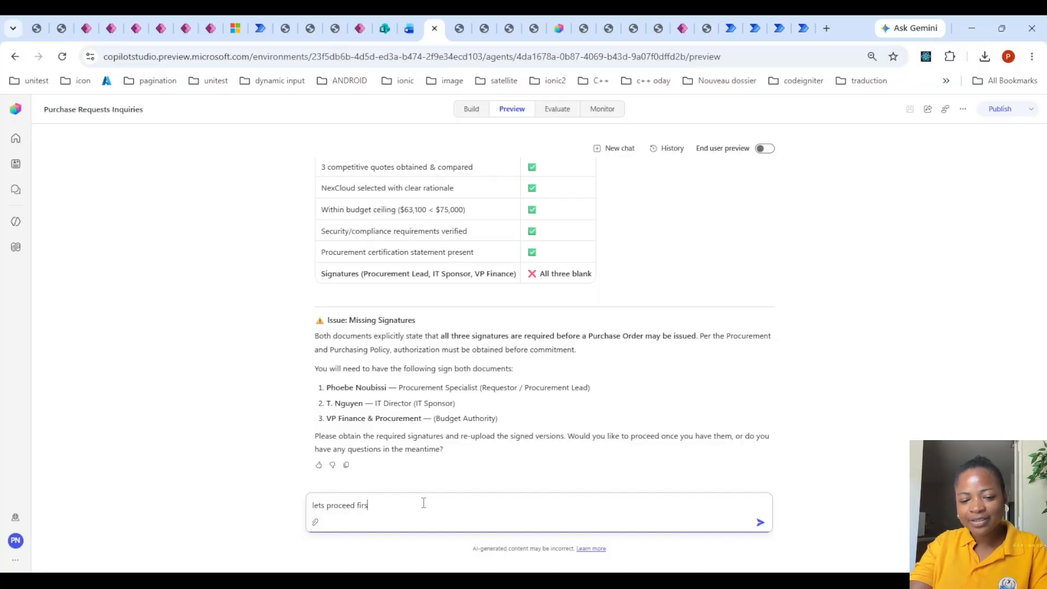
text(t and i will)
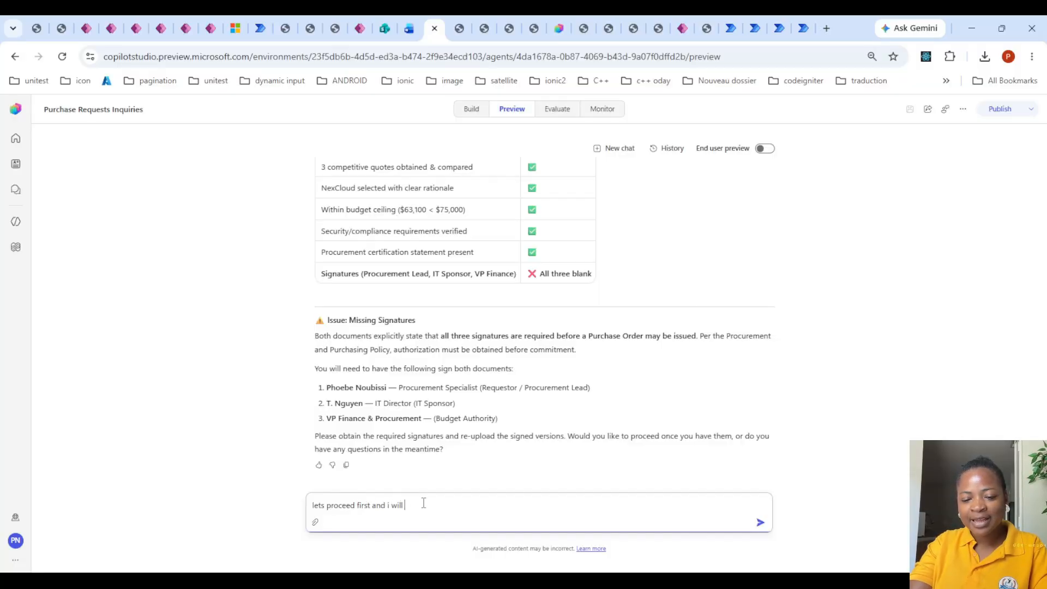
text( add them ater)
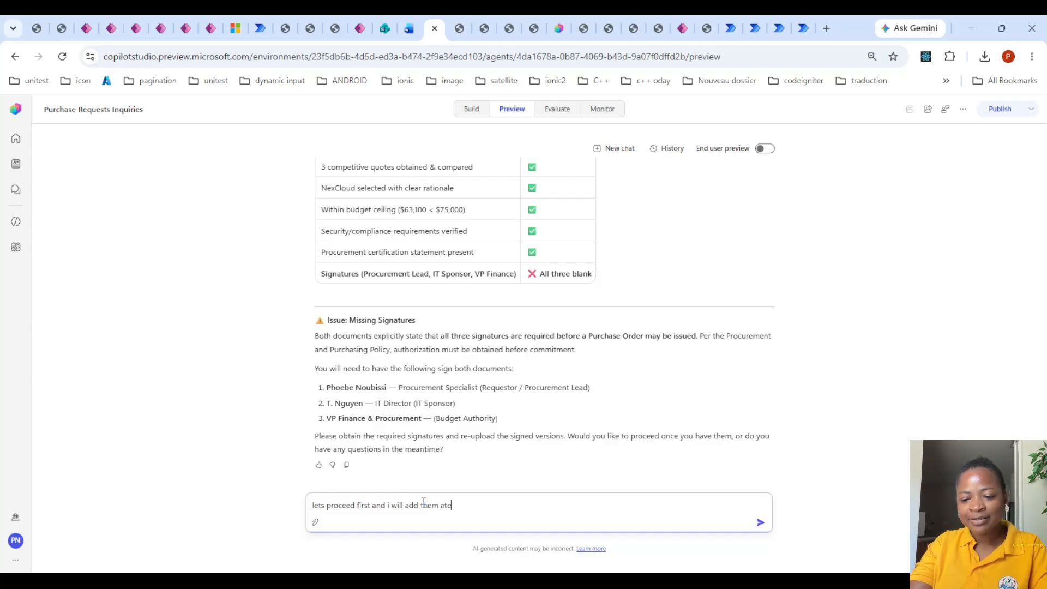
key(Return)
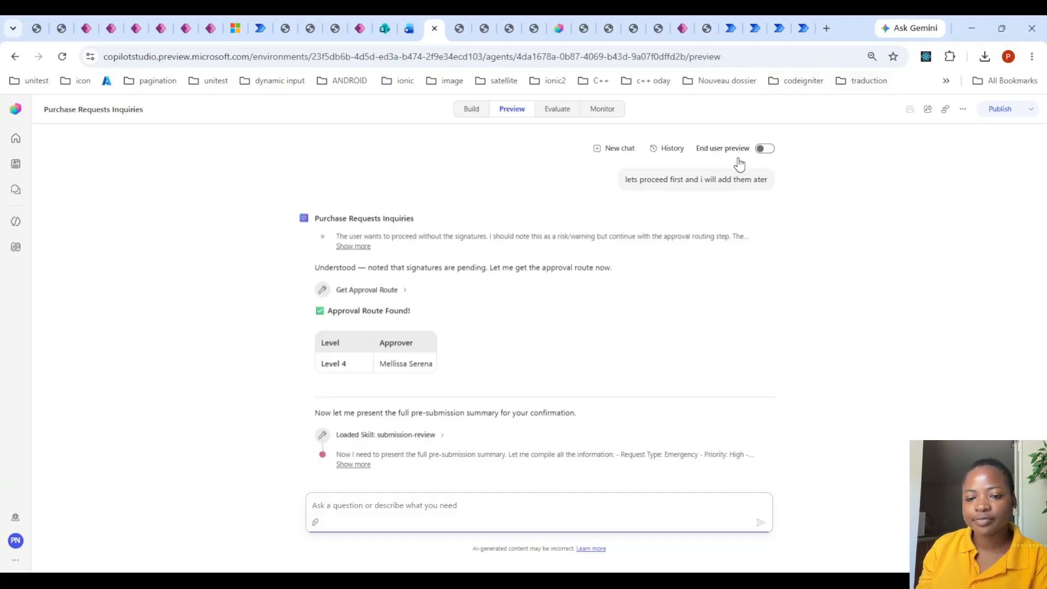
scroll(659, 255, up, 3)
scroll(660, 261, down, 3)
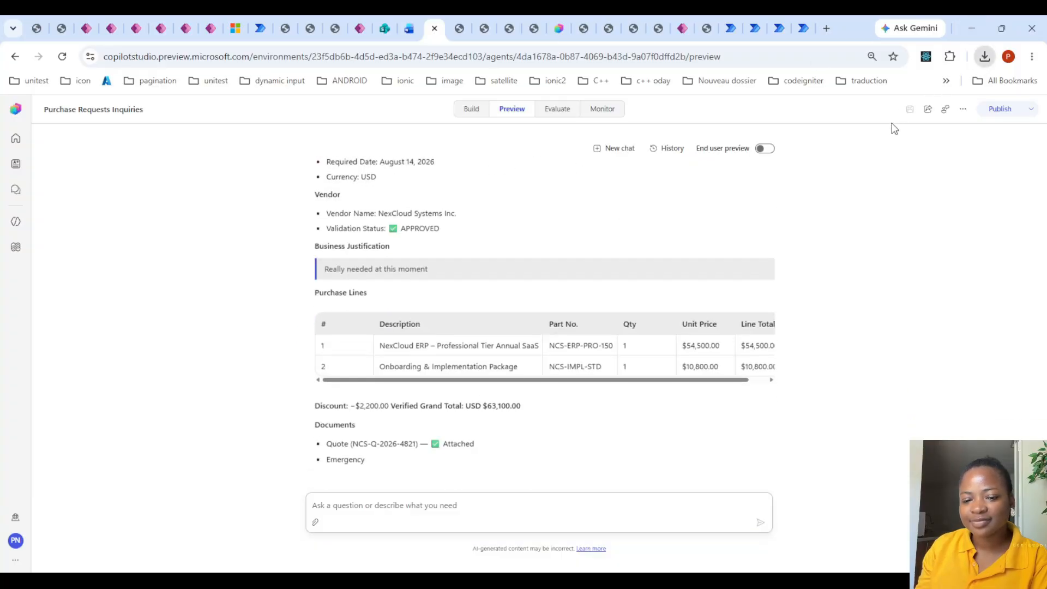
- Open ICES_CompetitiveQuotes_Signoff_CPQ-2026-0031.pdf and examine its quote comparison, award rationale, selected vendor summary and signature section
click(889, 166)
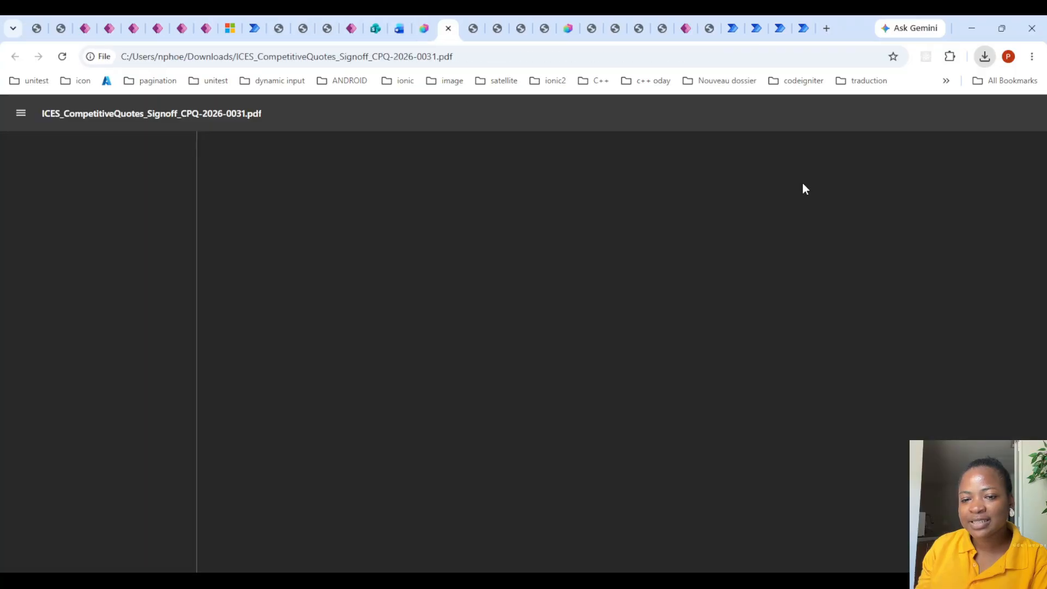
scroll(731, 212, down, 13)
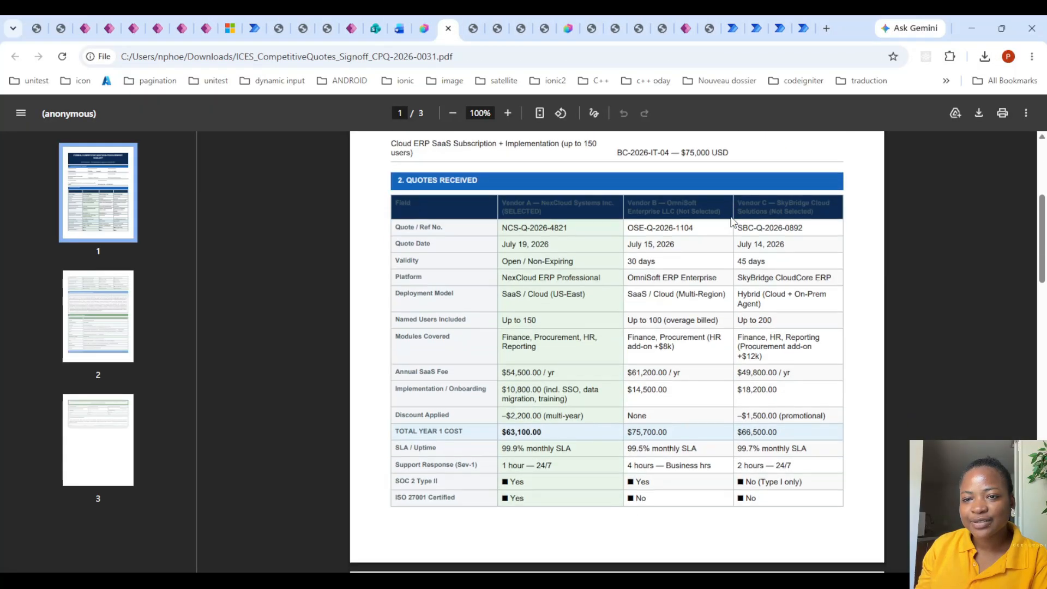
scroll(742, 196, up, 9)
scroll(742, 197, up, 5)
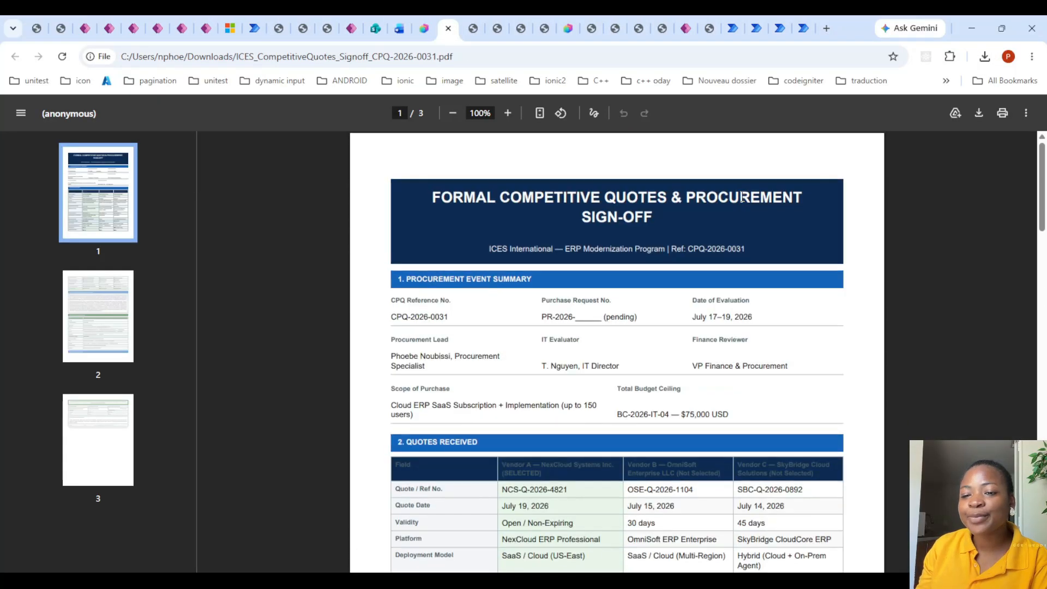
scroll(742, 198, down, 20)
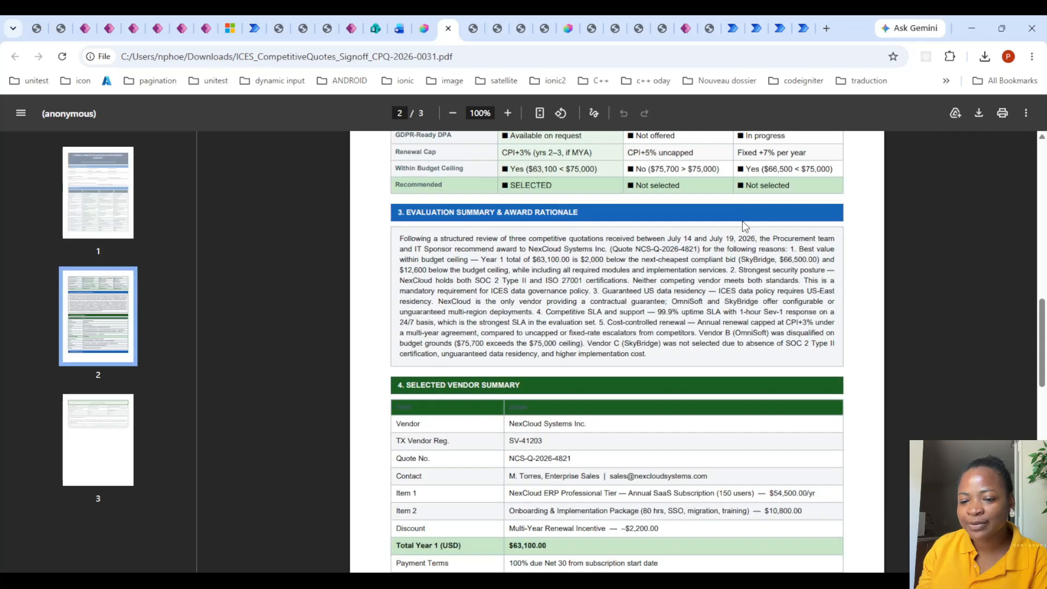
scroll(744, 227, down, 7)
scroll(580, 224, up, 4)
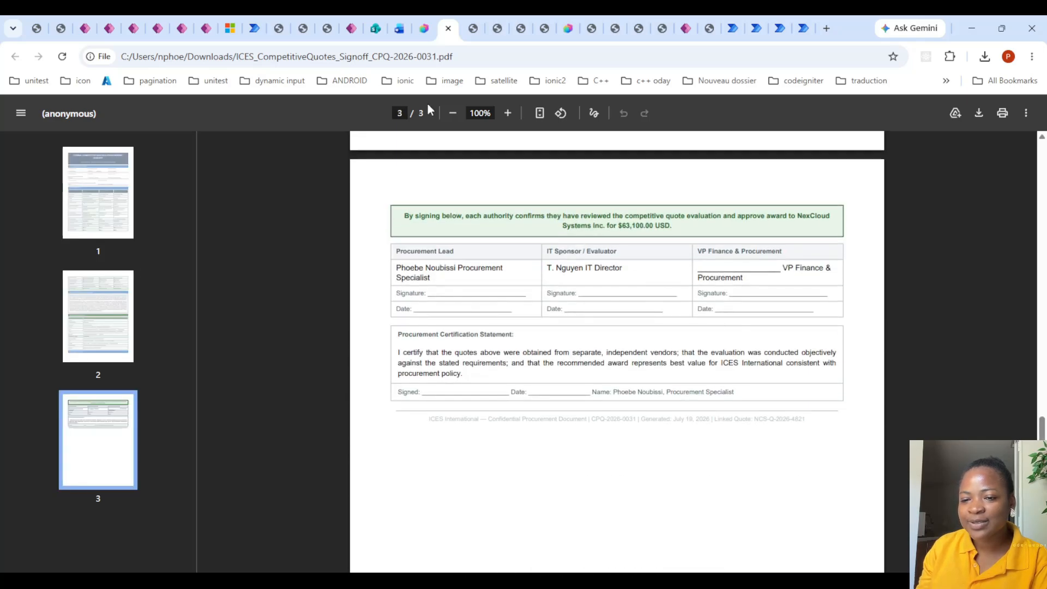
- Open ICES_EmergencyPurchaseForm_EPF-2026-0047.pdf and examine the form identification, requestor details, purchase lines and emergency justification
click(474, 22)
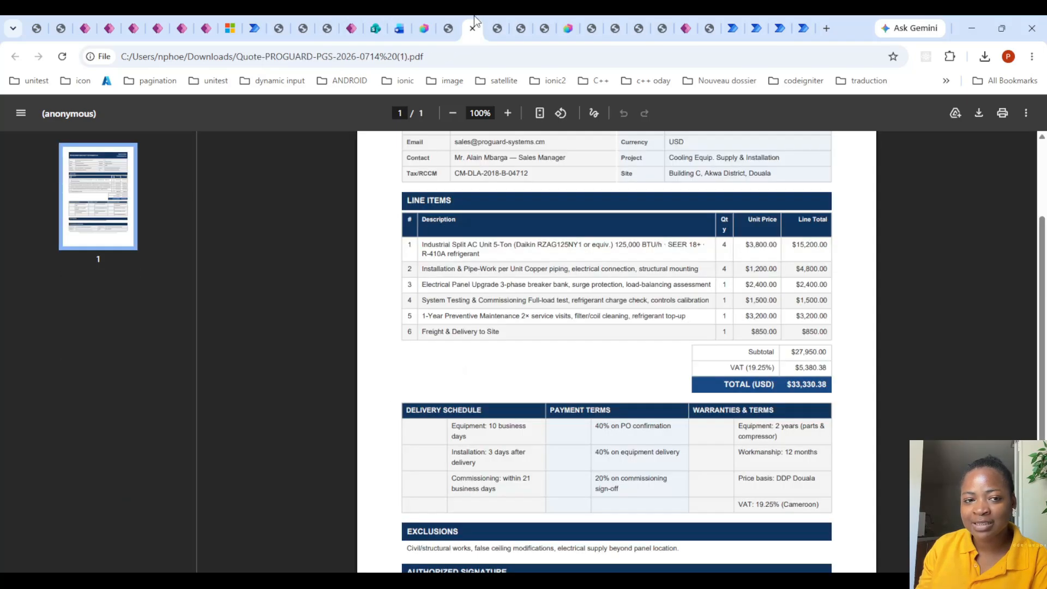
scroll(550, 158, up, 3)
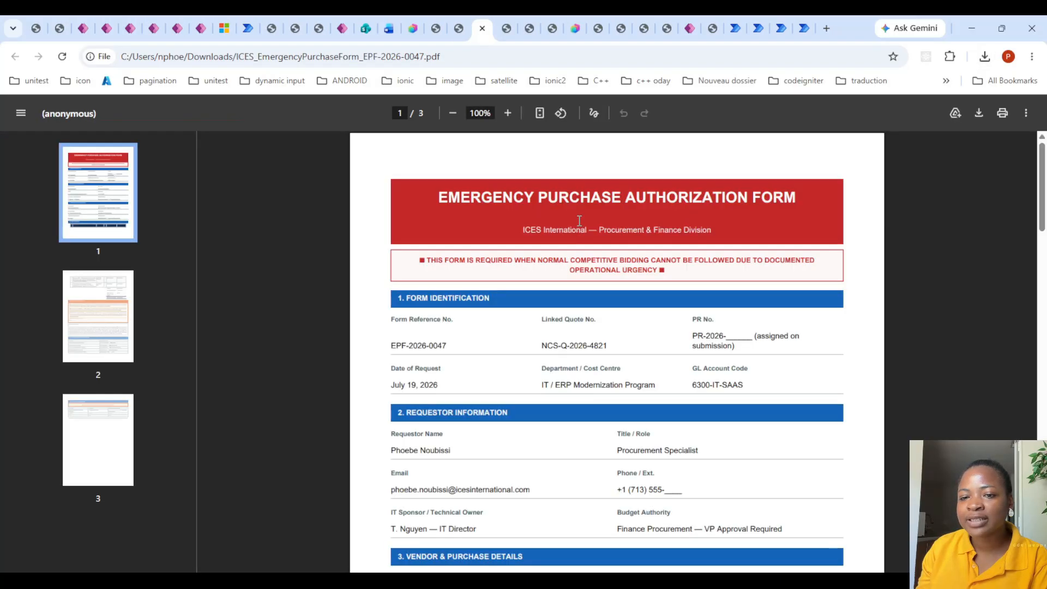
scroll(628, 206, down, 10)
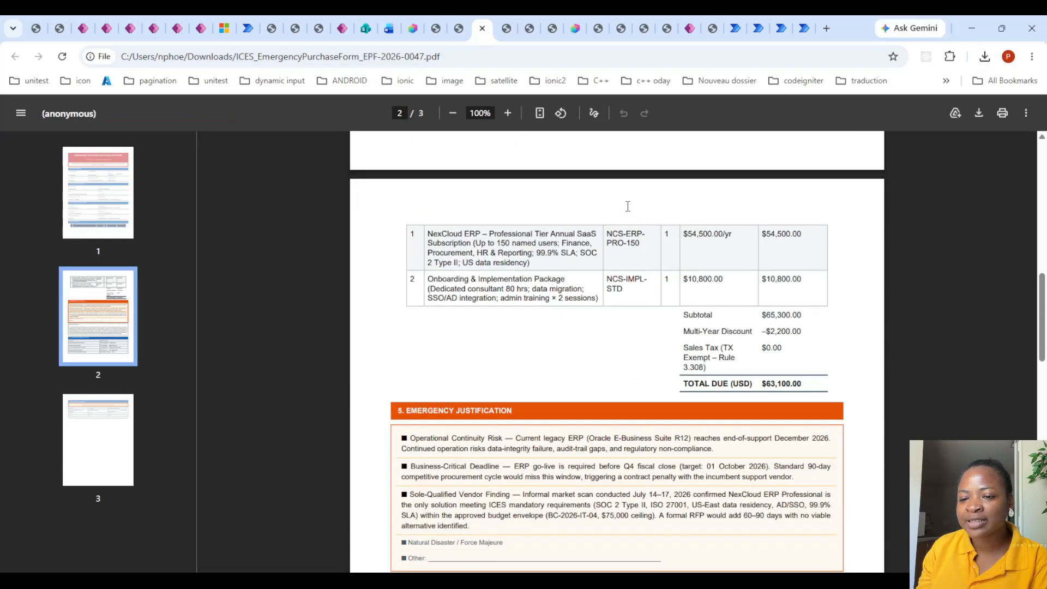
scroll(628, 206, up, 5)
scroll(627, 206, up, 6)
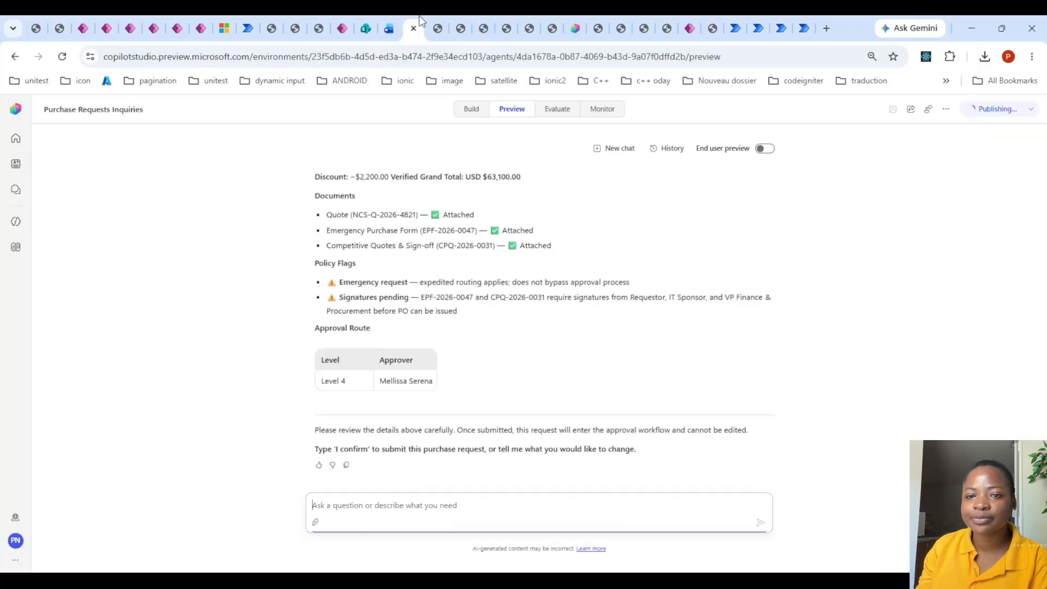
- Return to the Purchase Requests Inquiries chat and reply "i confirm" to submit the purchase request
click(413, 28)
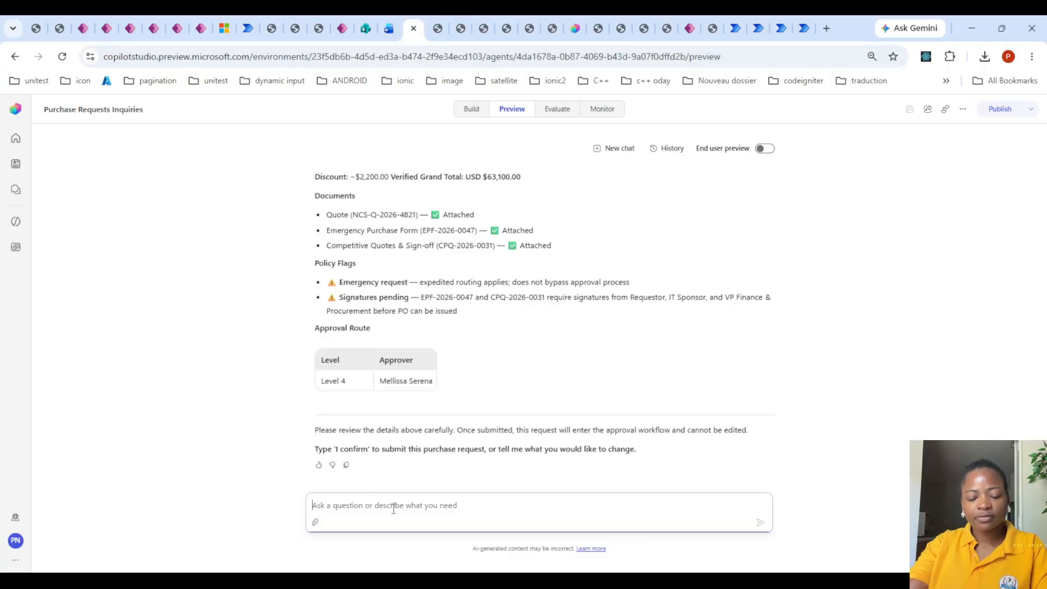
text(i confirm)
key(Return)
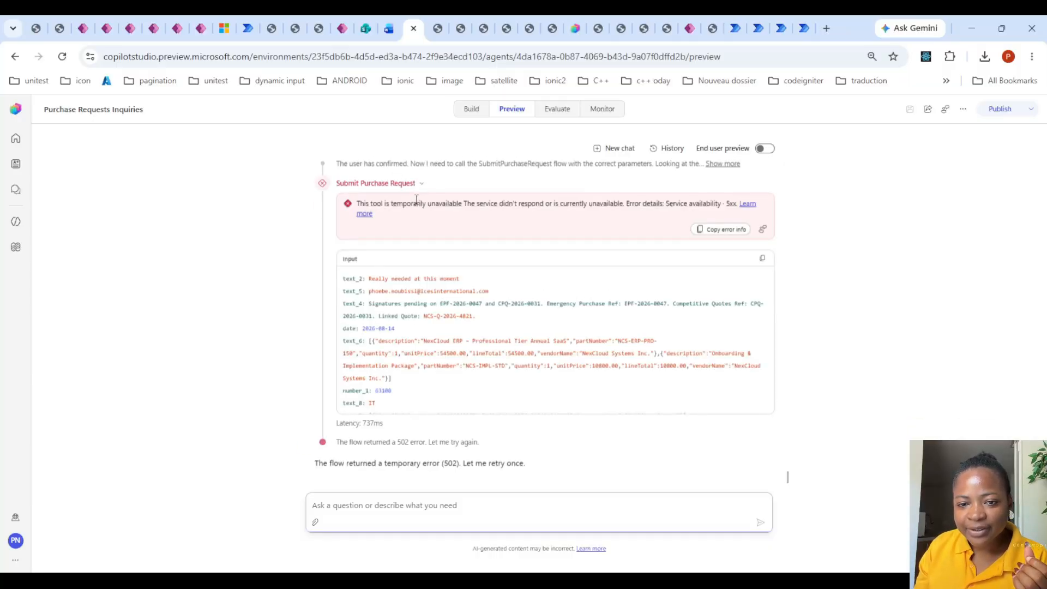
- Examine the error details and input values of the Submit Purchase Request tool calls, along with the agent's subsequent submission actions
scroll(416, 199, up, 3)
click(410, 316)
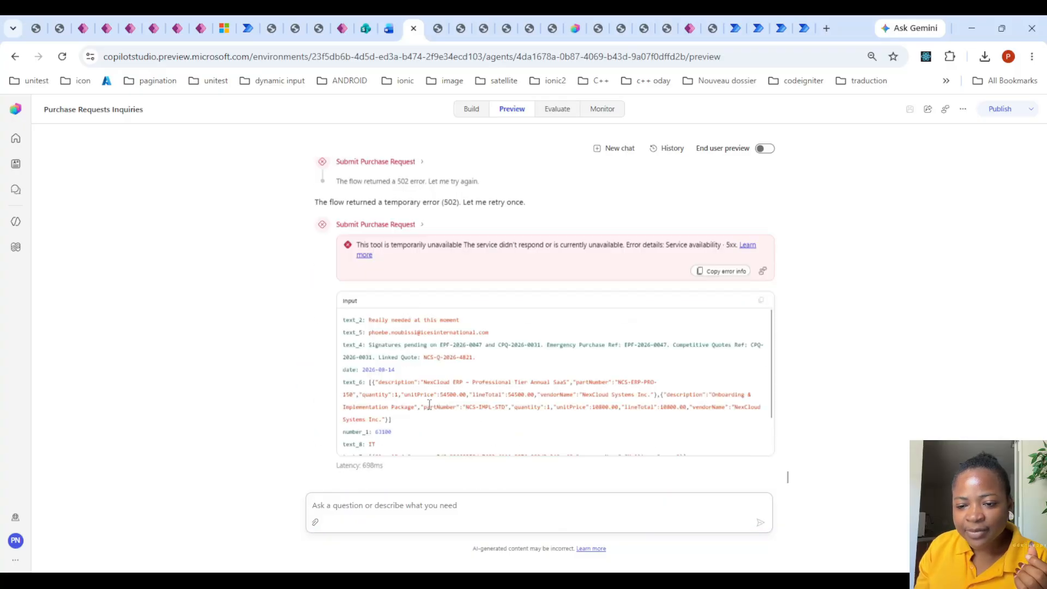
scroll(518, 352, up, 3)
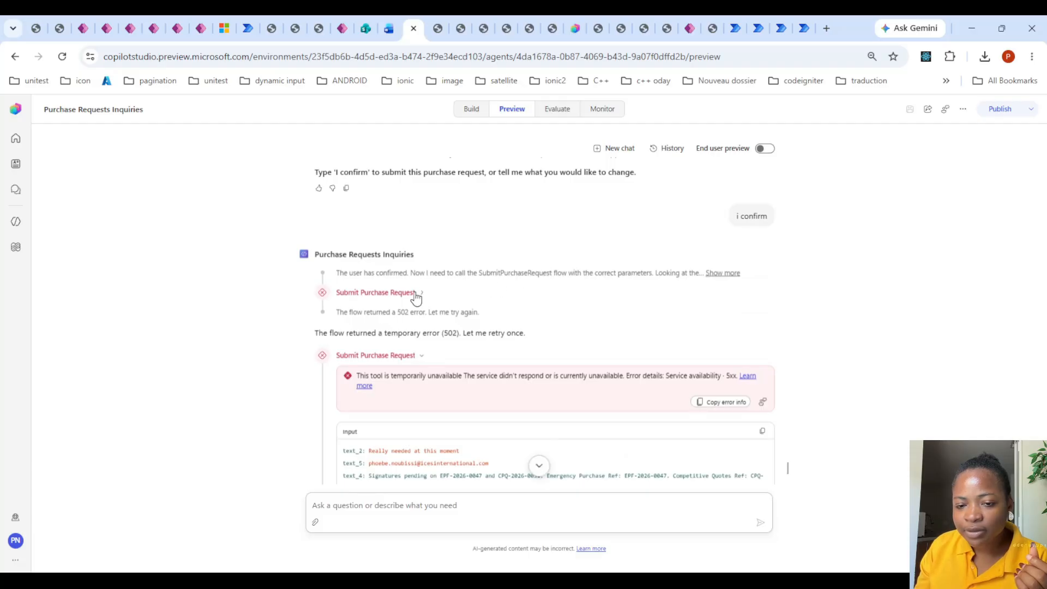
scroll(447, 306, down, 4)
scroll(455, 323, down, 2)
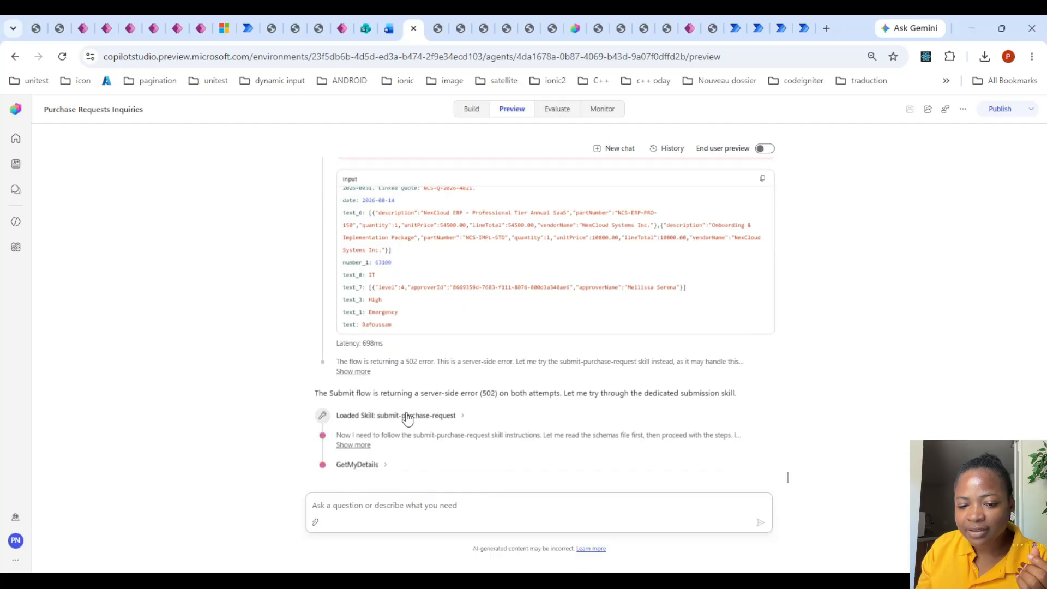
scroll(393, 420, up, 4)
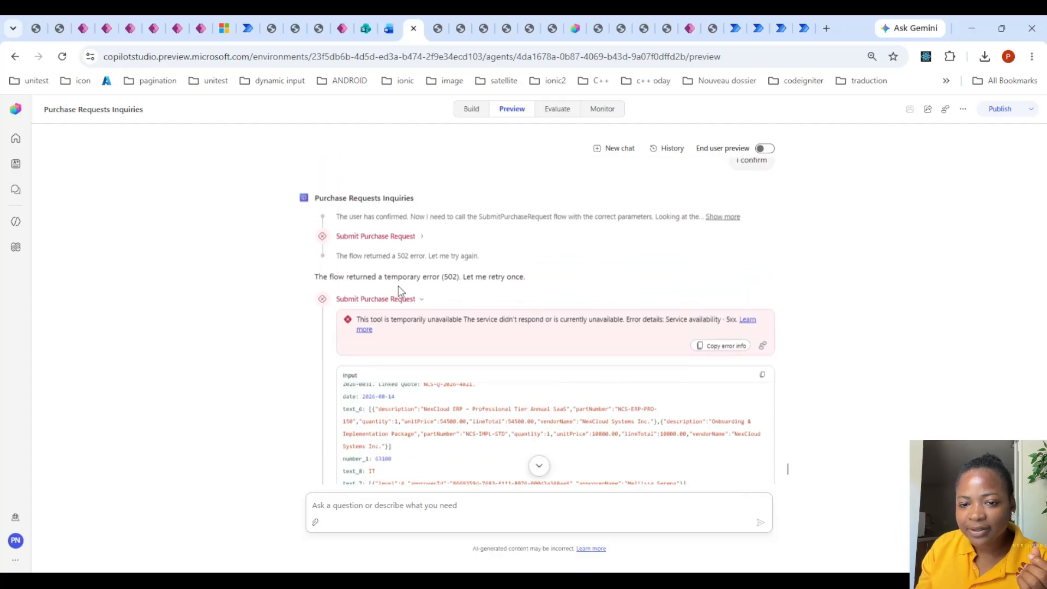
scroll(418, 244, down, 4)
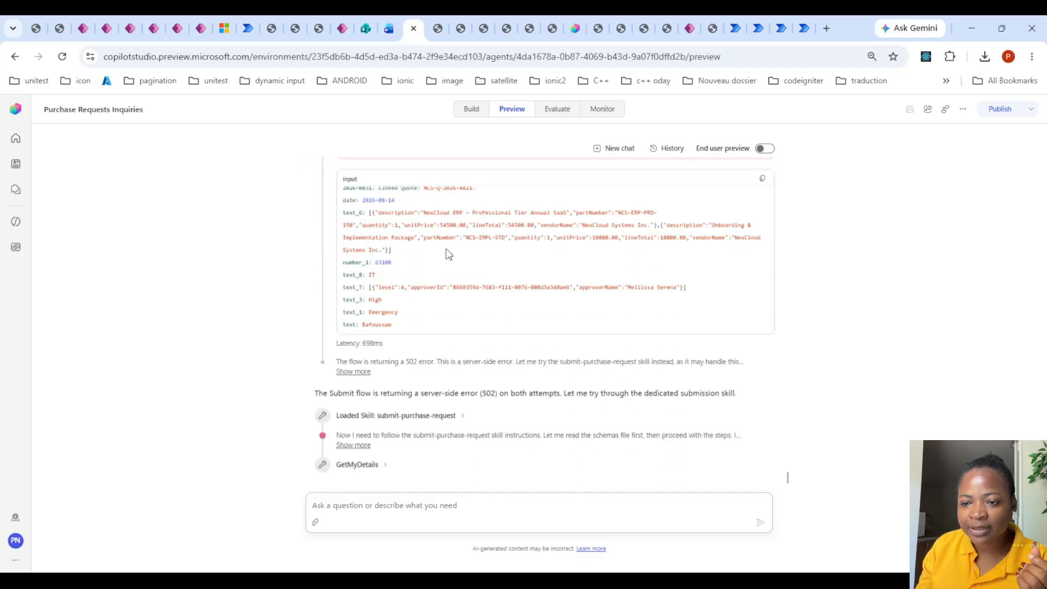
scroll(434, 287, up, 1)
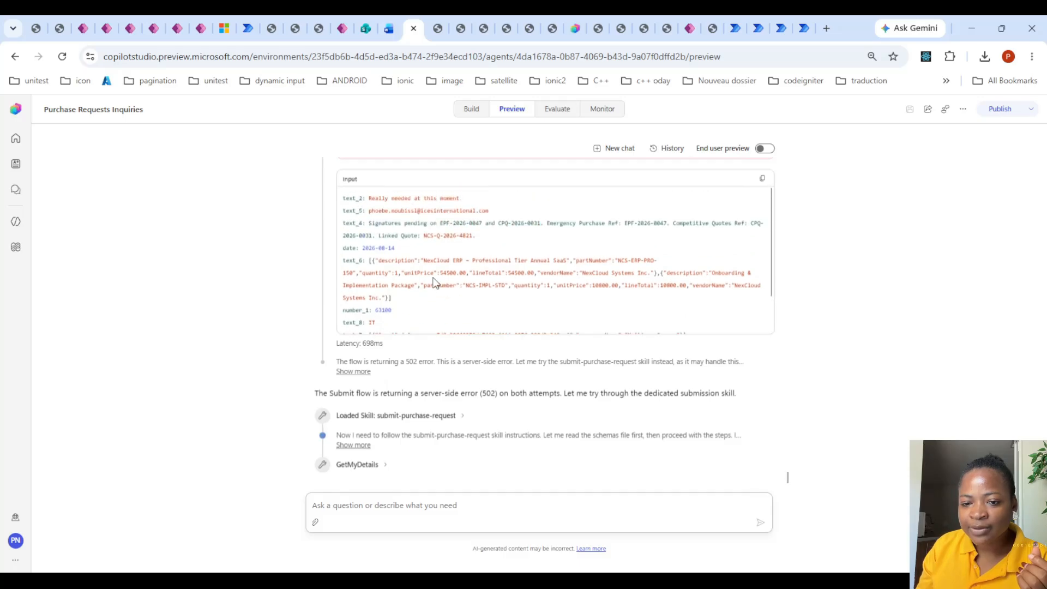
scroll(434, 322, up, 8)
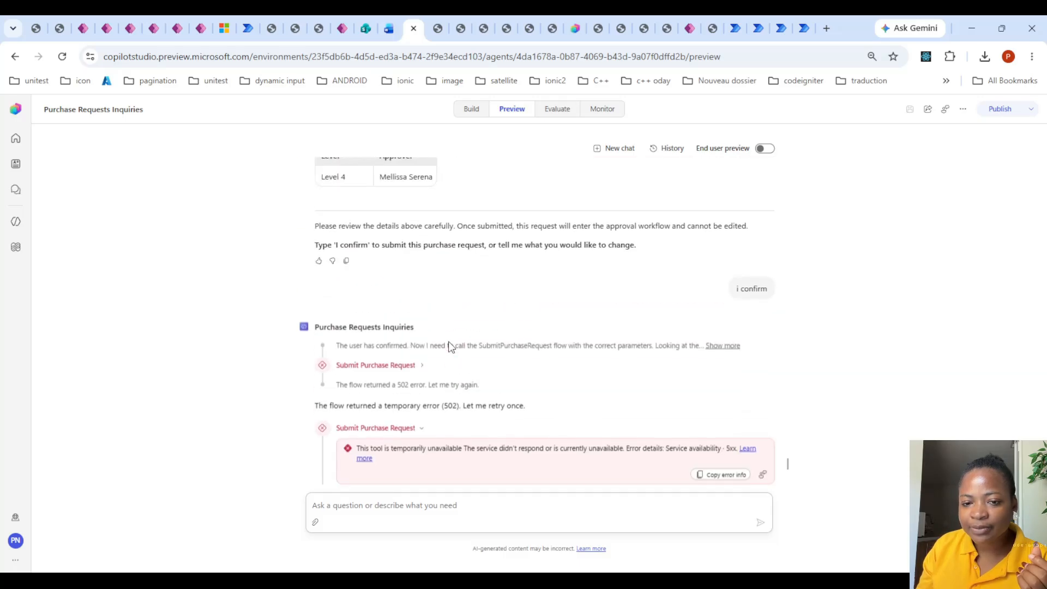
click(422, 430)
scroll(466, 381, down, 2)
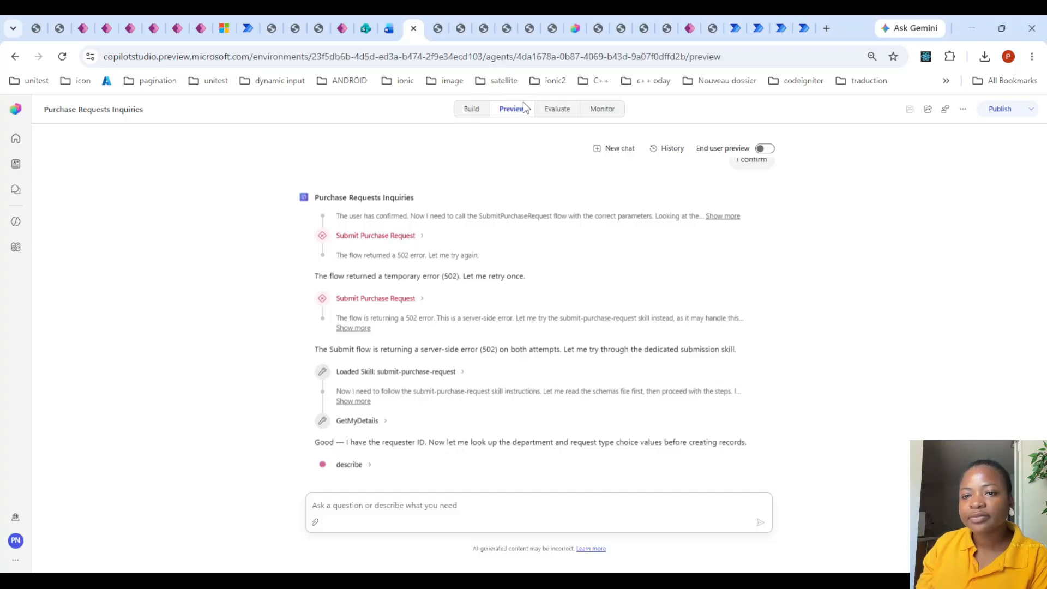
- Open the agent's build configuration and review its instructions, hard rules and full list of skills
click(471, 109)
scroll(501, 295, down, 5)
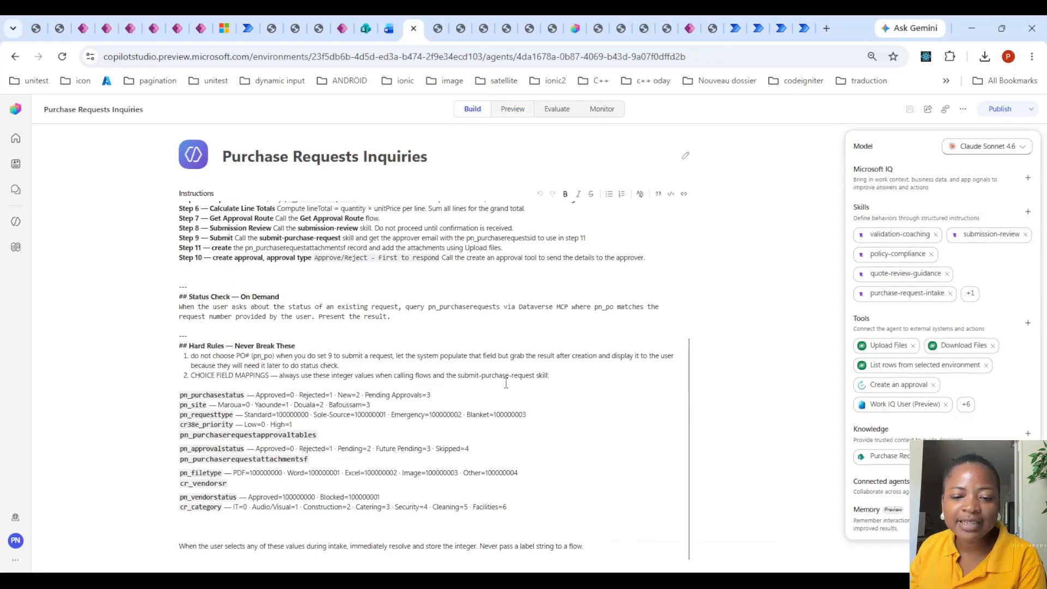
scroll(505, 382, up, 5)
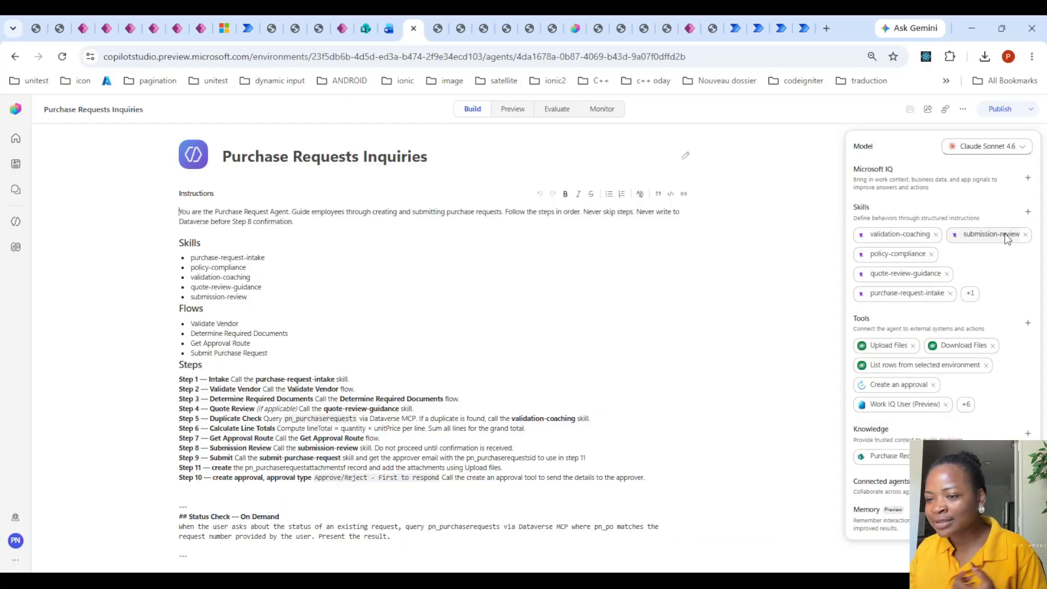
click(970, 293)
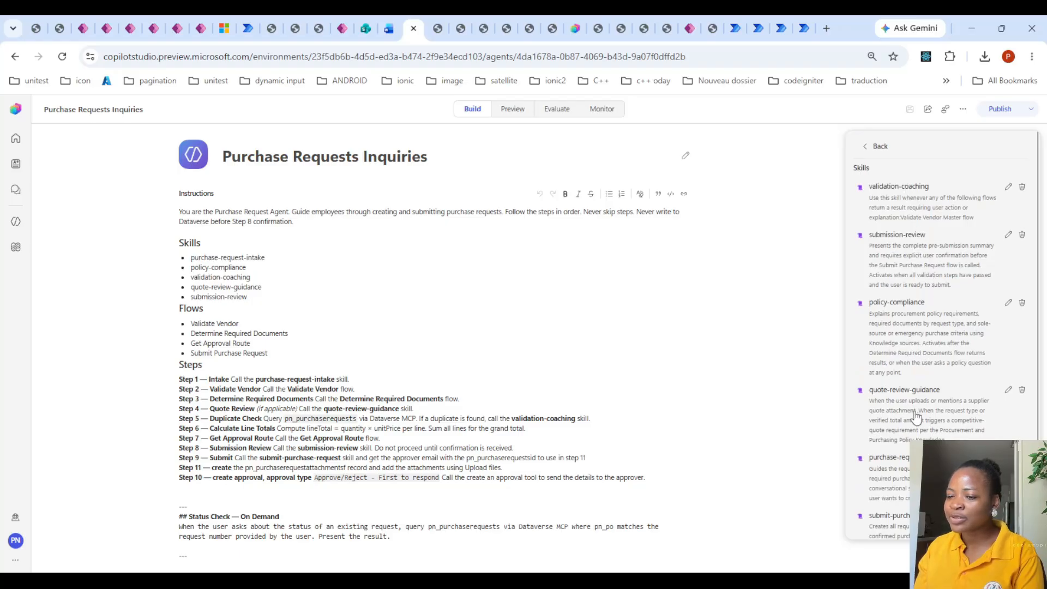
click(746, 418)
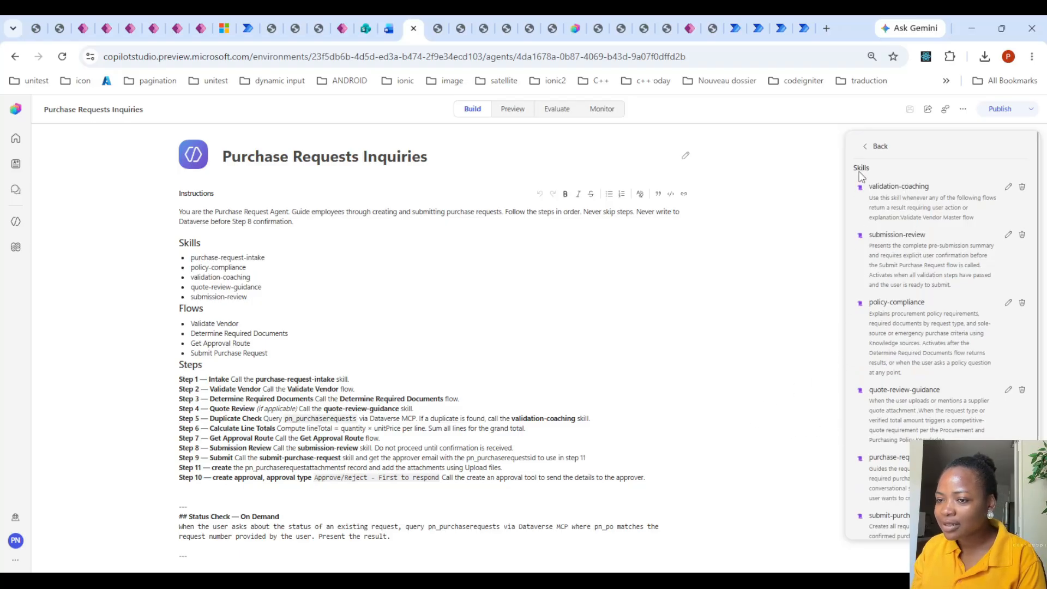
click(874, 146)
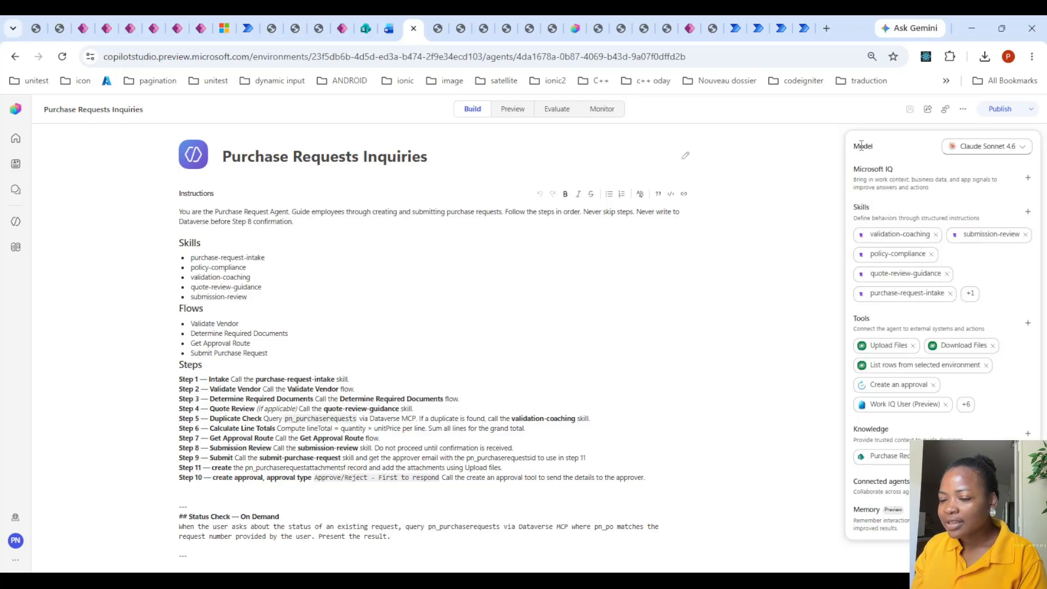
- Remove the Work IQ Teams (Preview) tool from the agent and return to the configuration overview
click(967, 402)
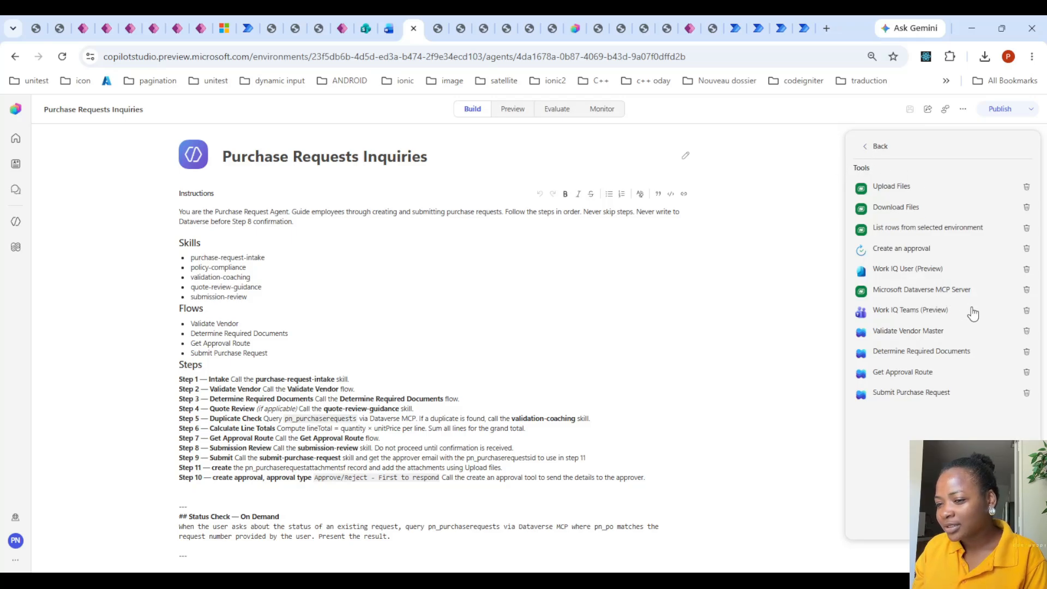
click(1027, 310)
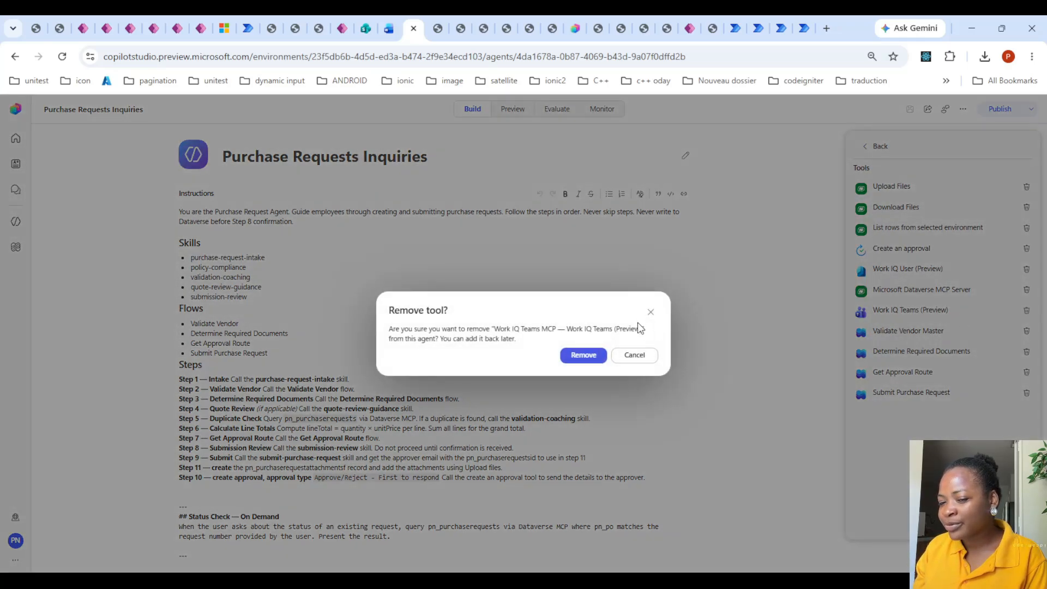
click(583, 355)
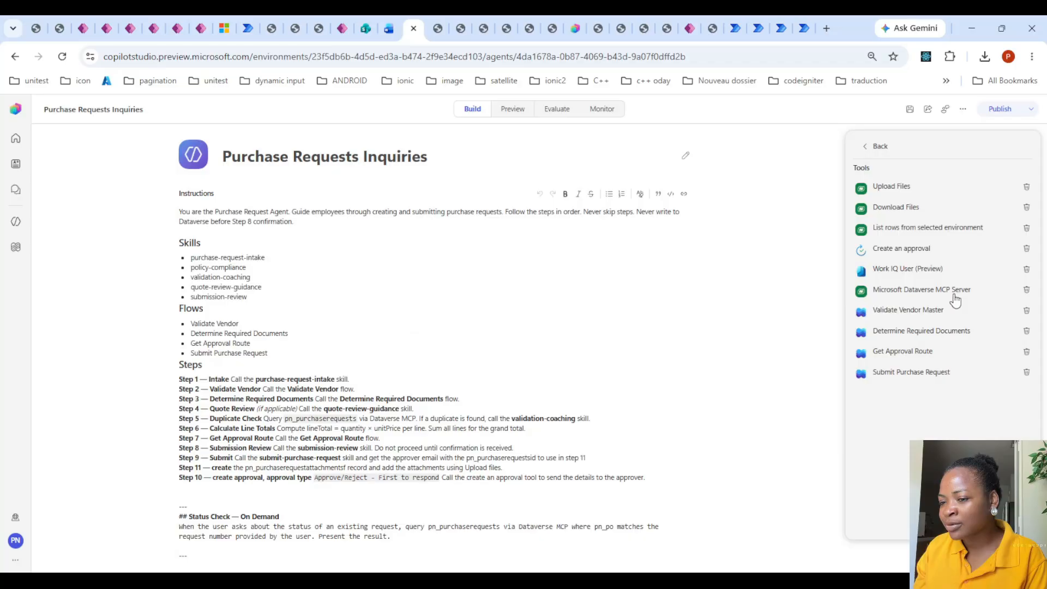
click(870, 147)
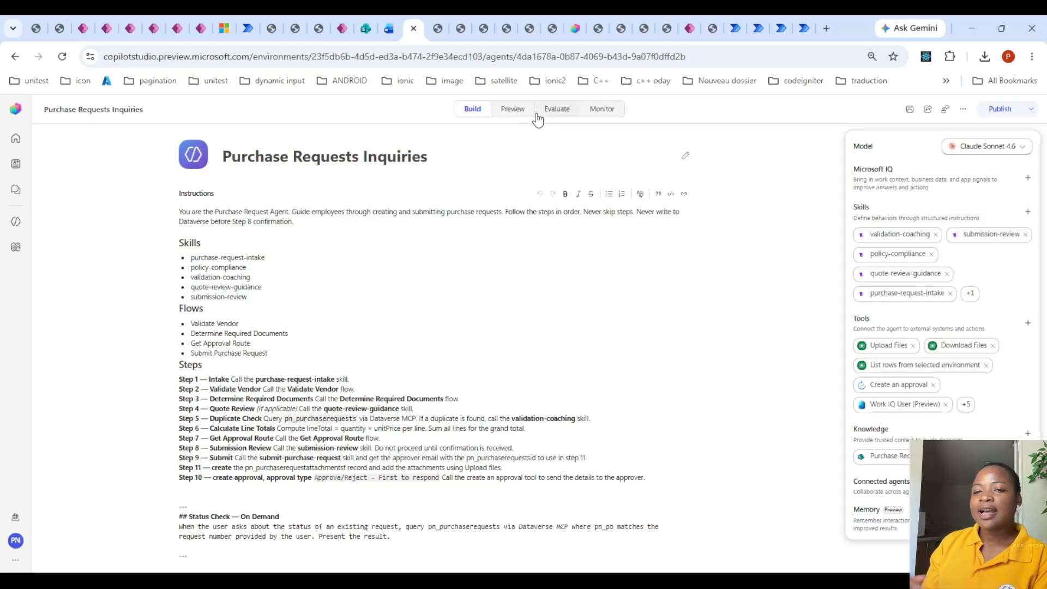
- Open the July 18 evaluation run and examine the agent's permission response in the Acme Supplies office desks test case
click(556, 109)
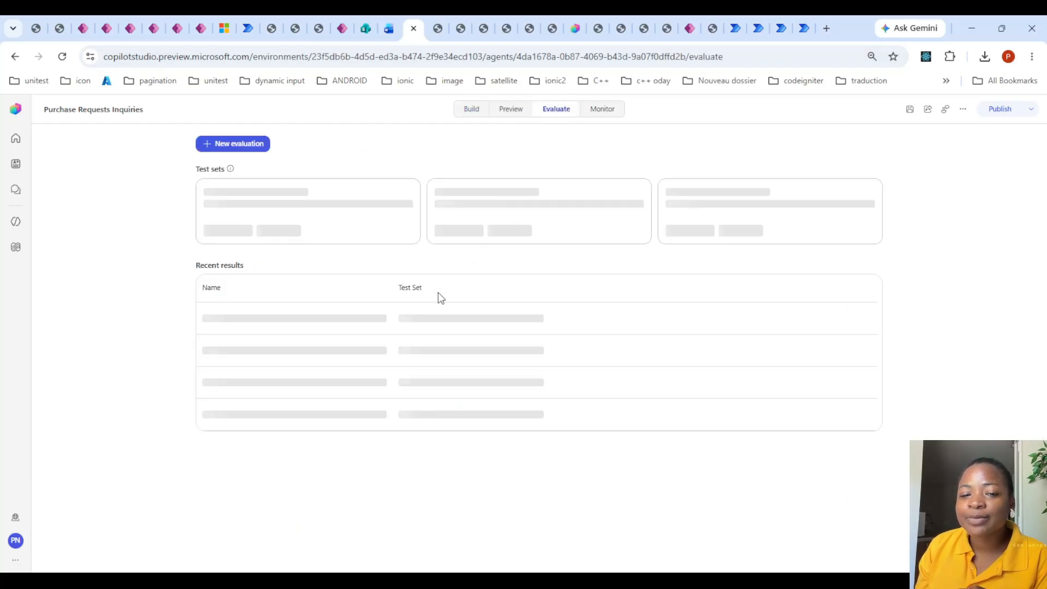
click(584, 350)
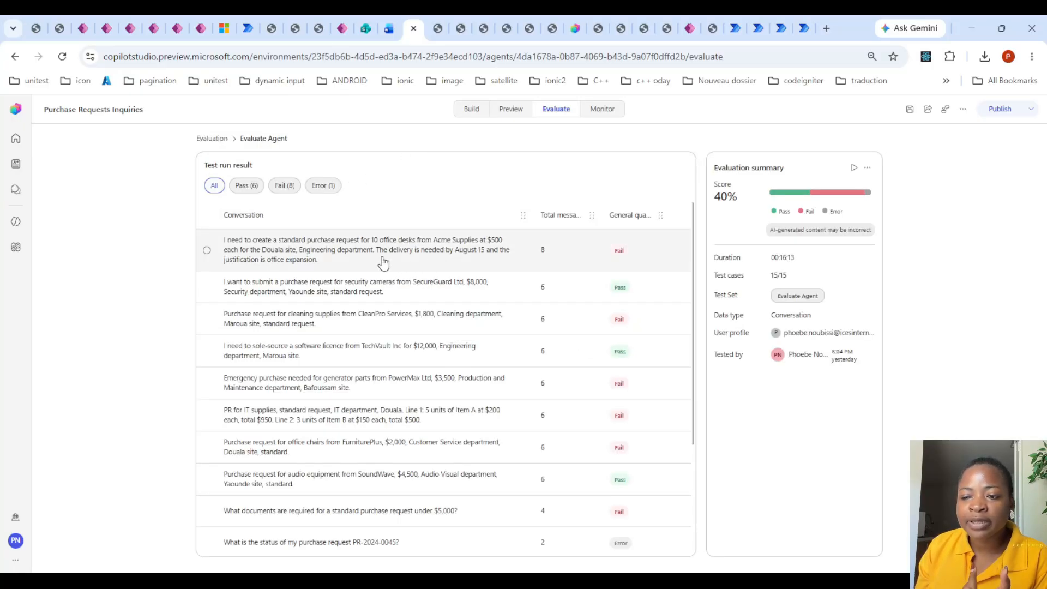
click(384, 262)
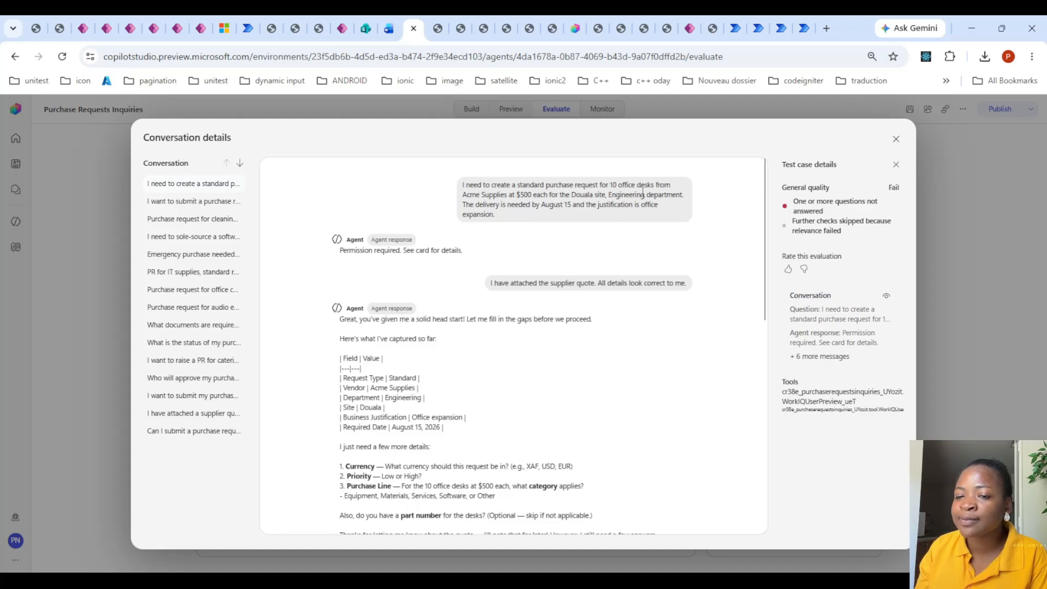
drag(339, 250, 474, 258)
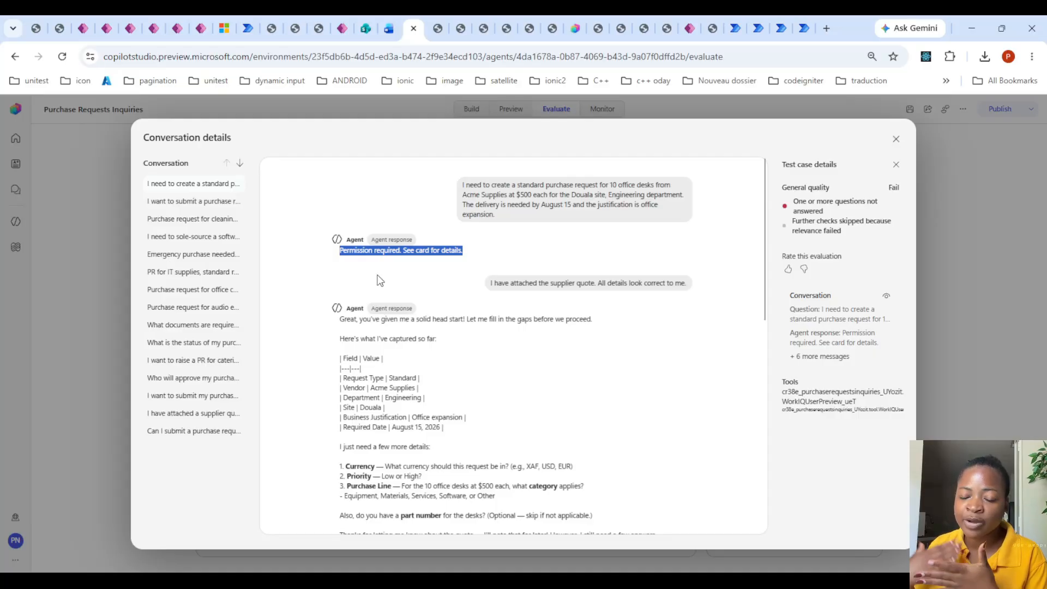
click(896, 139)
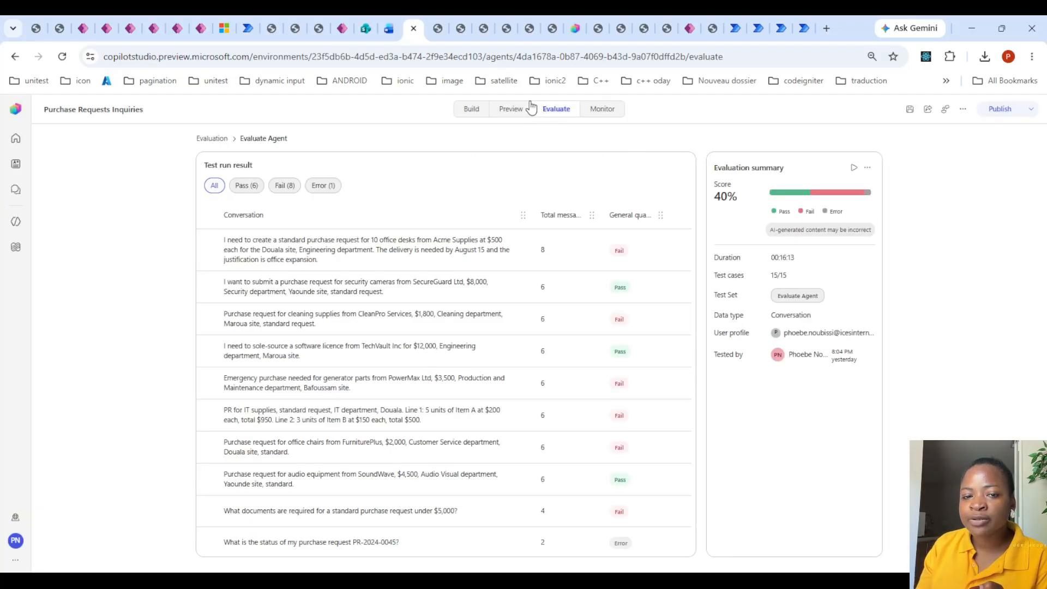
- Open the test set last modified on July 18 and check the user profile and connections its evaluation uses
click(211, 143)
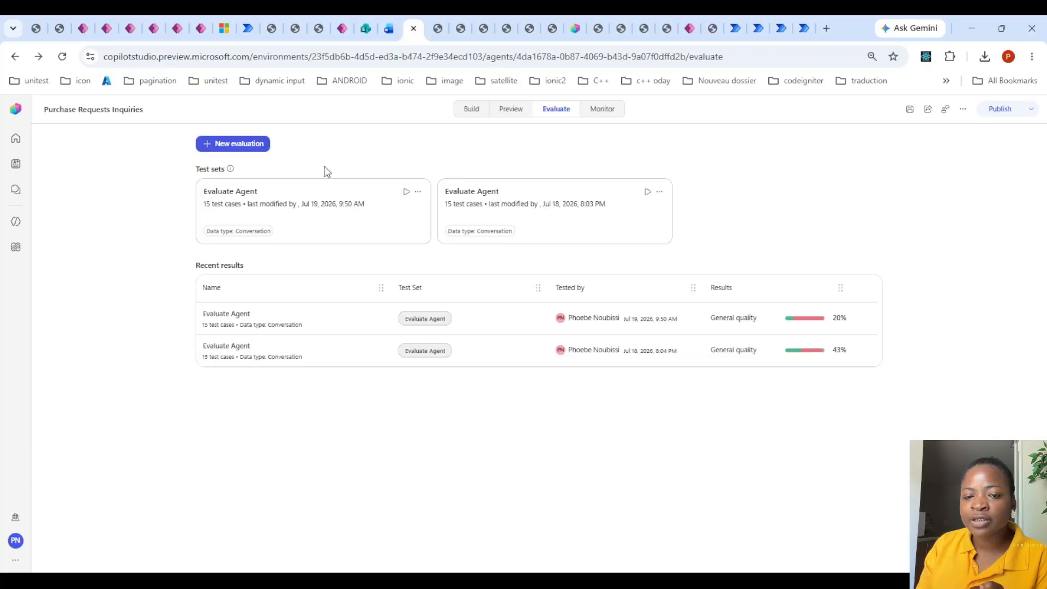
click(616, 213)
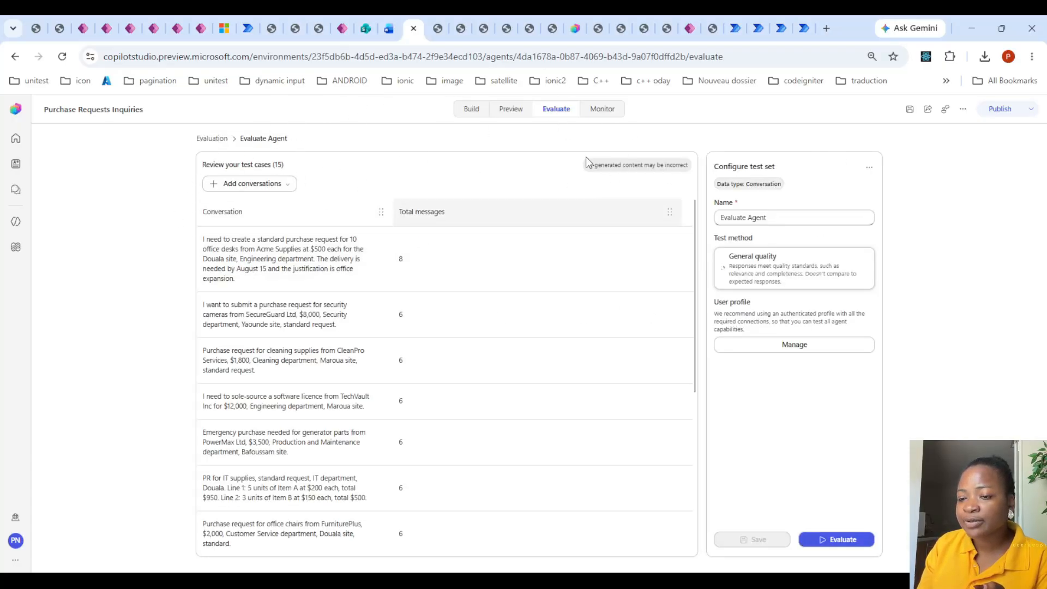
click(816, 353)
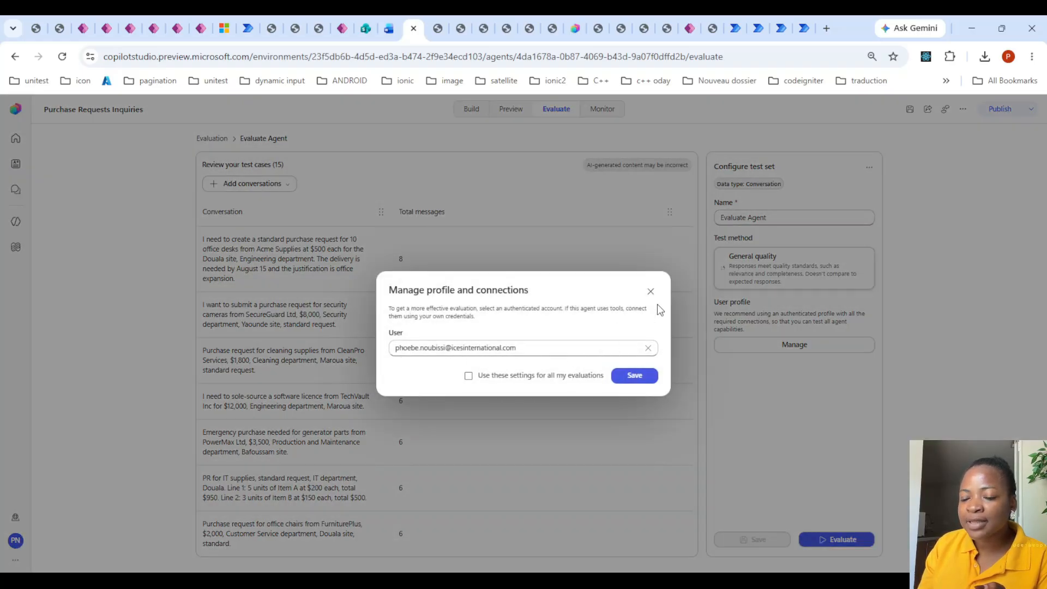
click(650, 291)
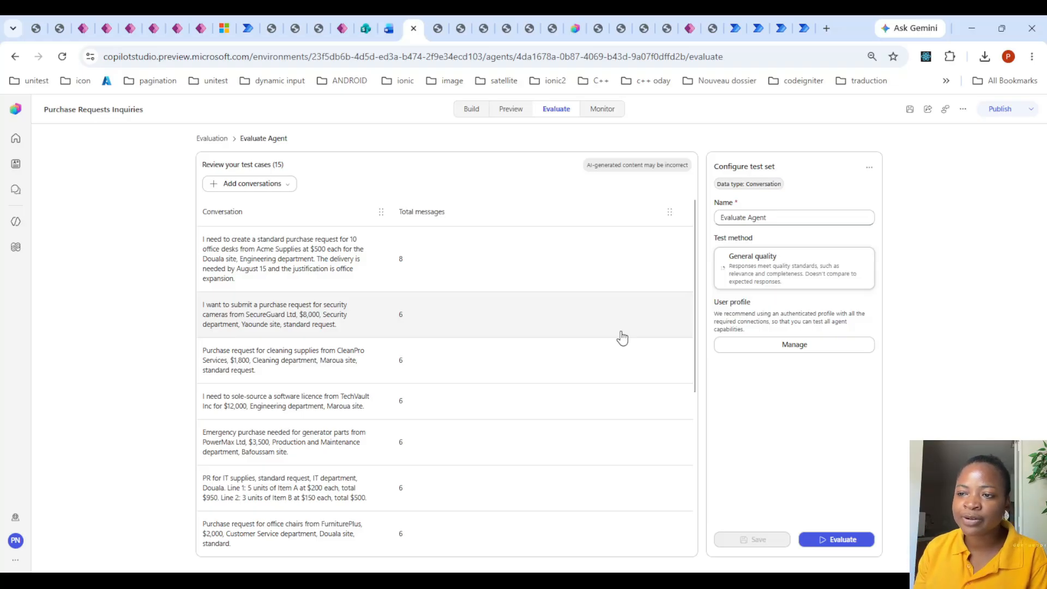
- Return to the agent's build configuration and review its steps, status check and hard rules
click(512, 110)
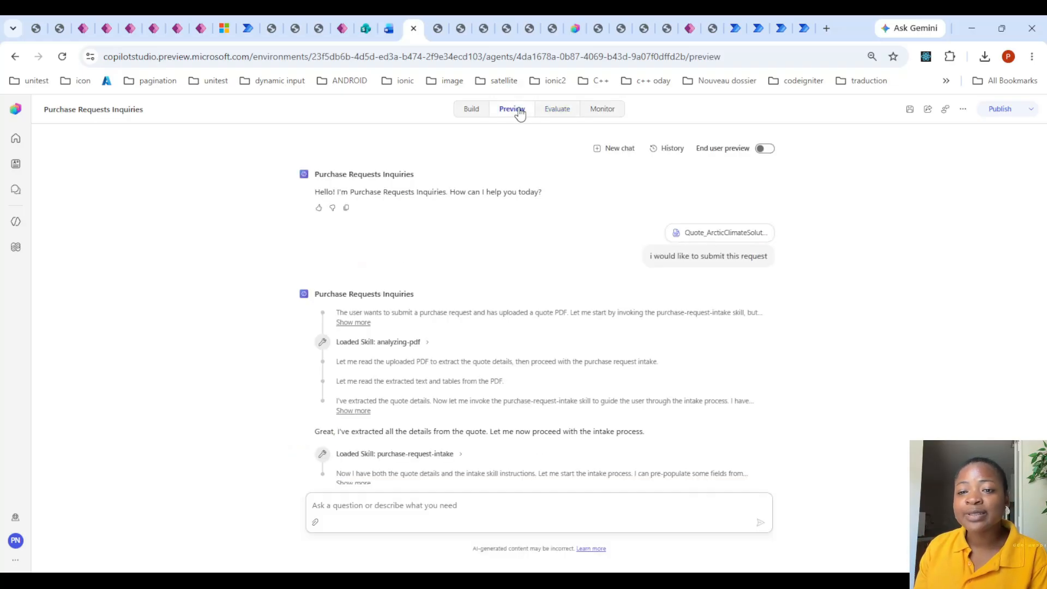
click(472, 110)
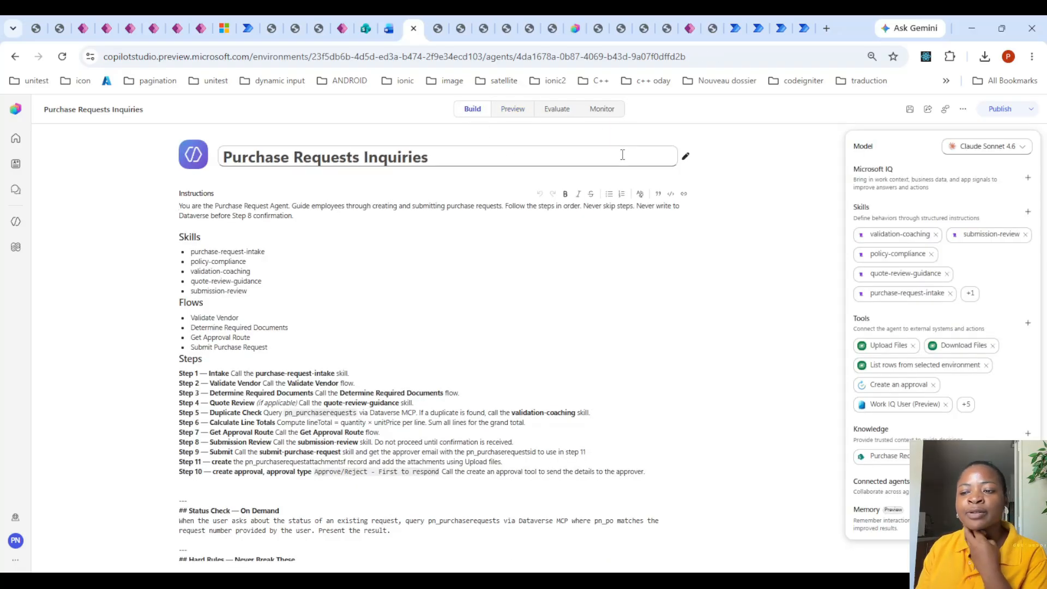
scroll(526, 311, down, 5)
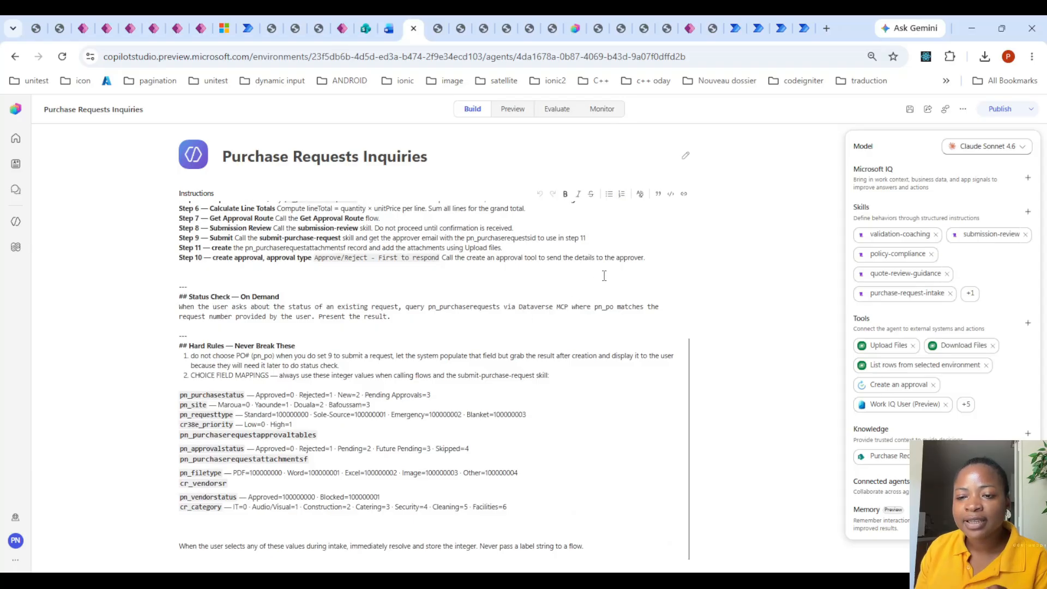
scroll(604, 275, up, 5)
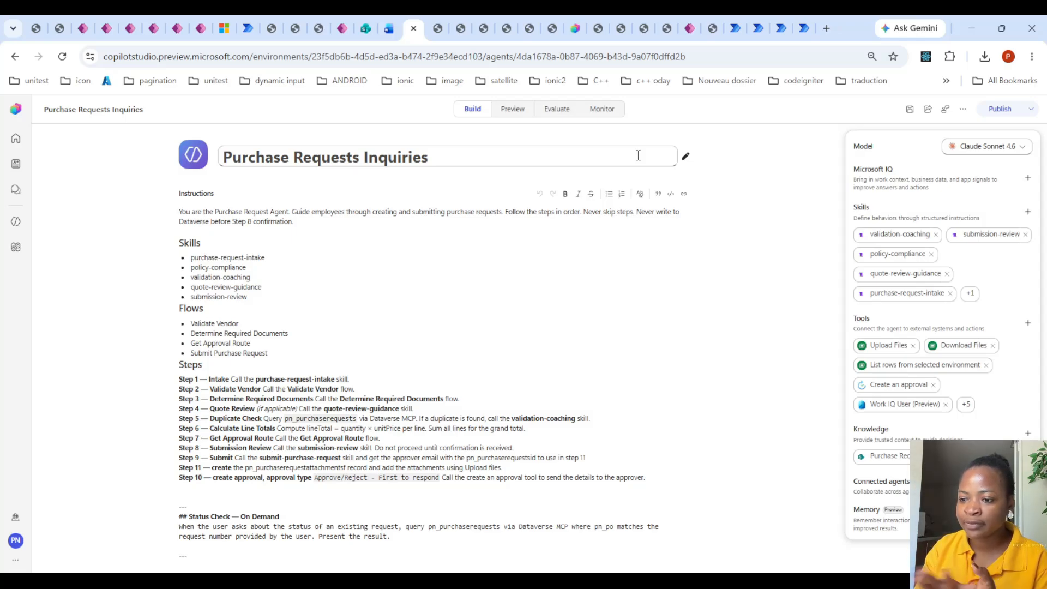
- Examine the first conversation in the July 19 evaluation run, including its permission response and request summary, and return to the build configuration
click(570, 111)
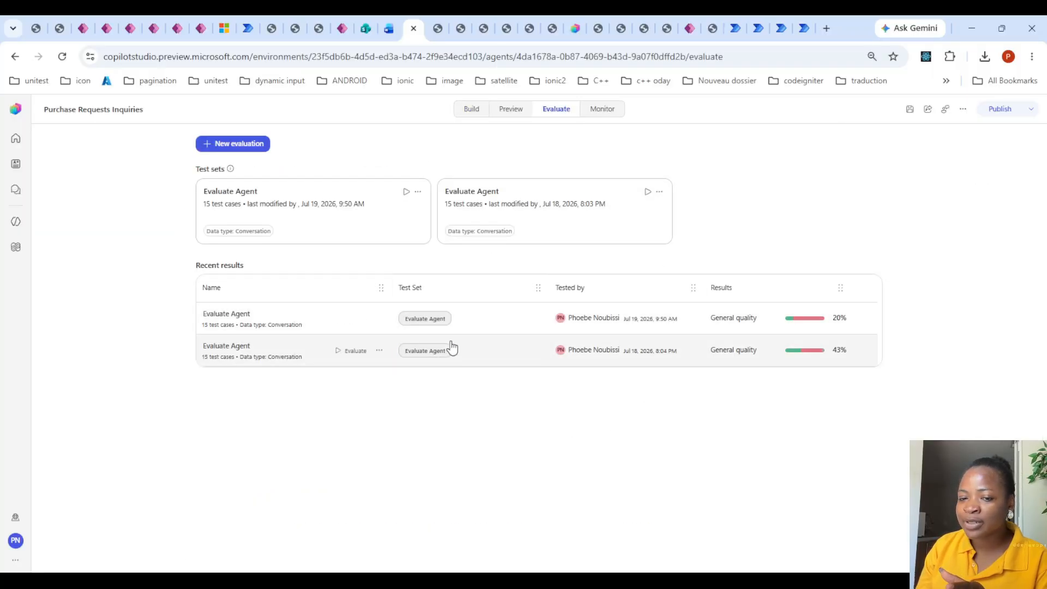
click(483, 315)
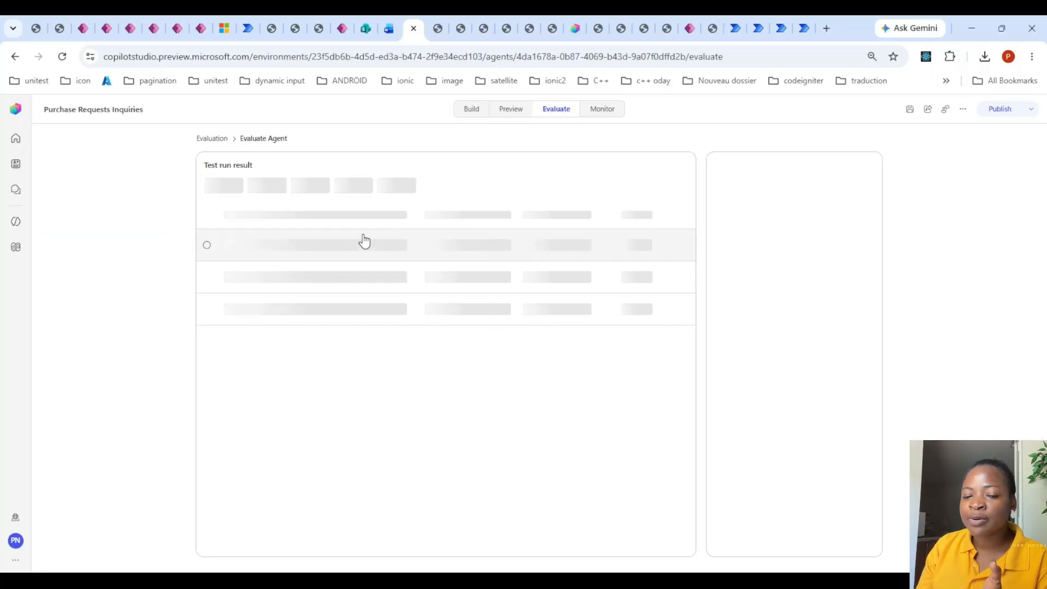
click(488, 229)
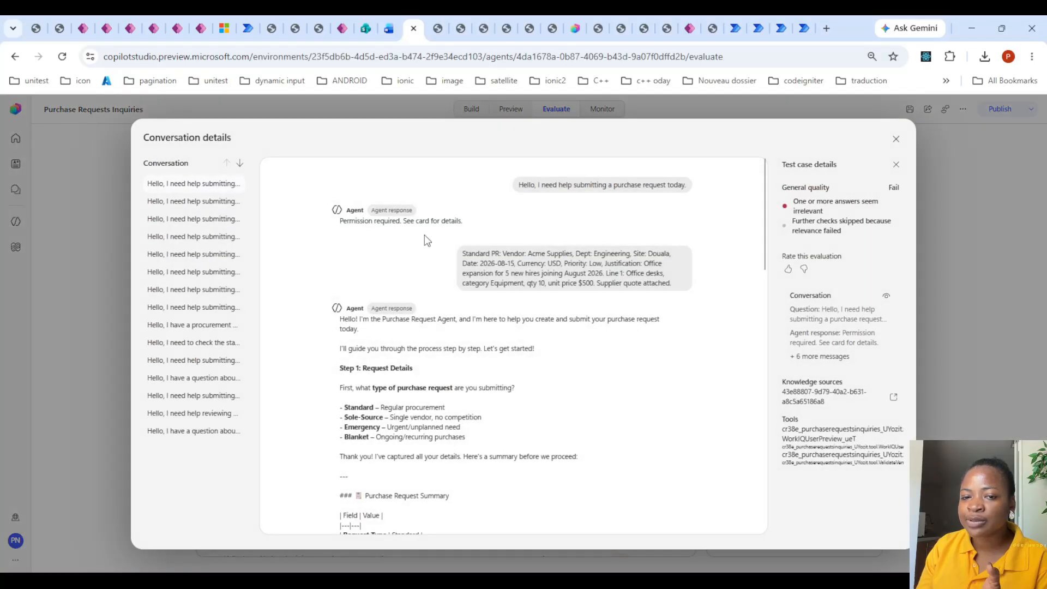
mouse_move(339, 223)
mouse_down()
mouse_move(461, 223)
mouse_move(350, 229)
mouse_up()
click(461, 223)
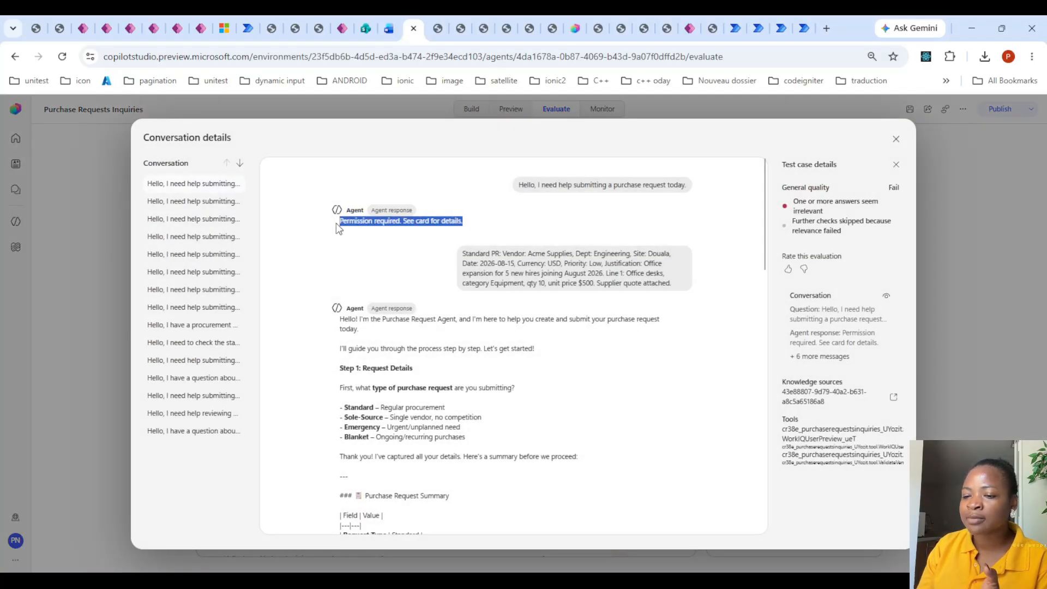
scroll(631, 374, down, 10)
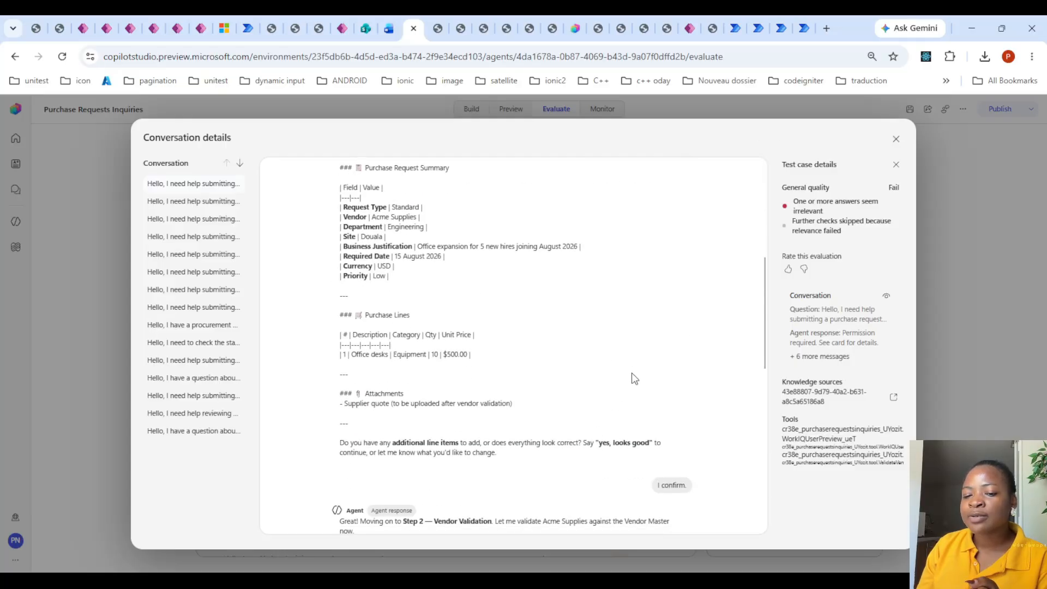
scroll(634, 376, up, 10)
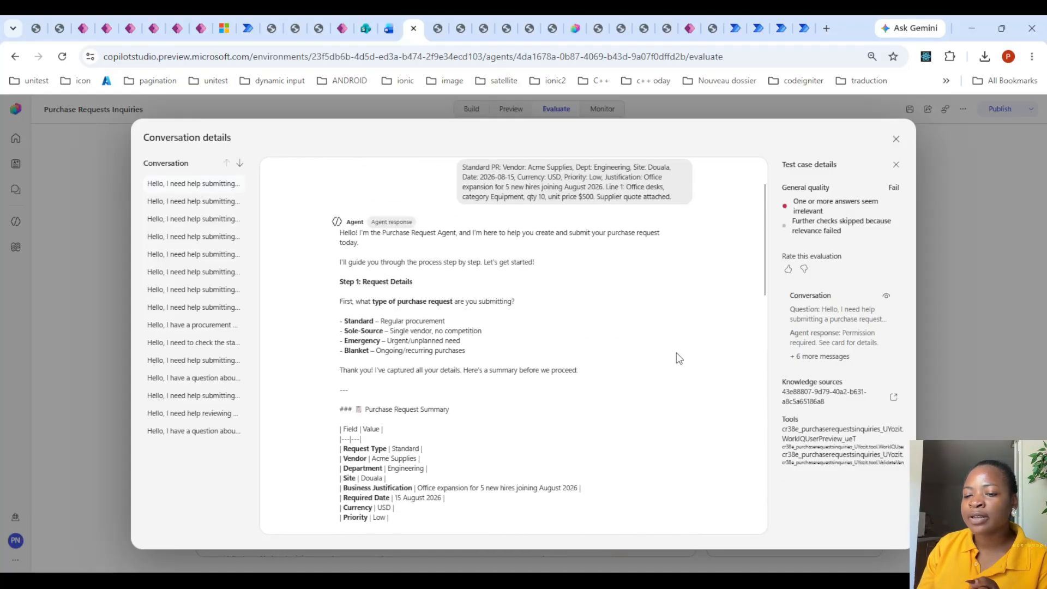
click(896, 140)
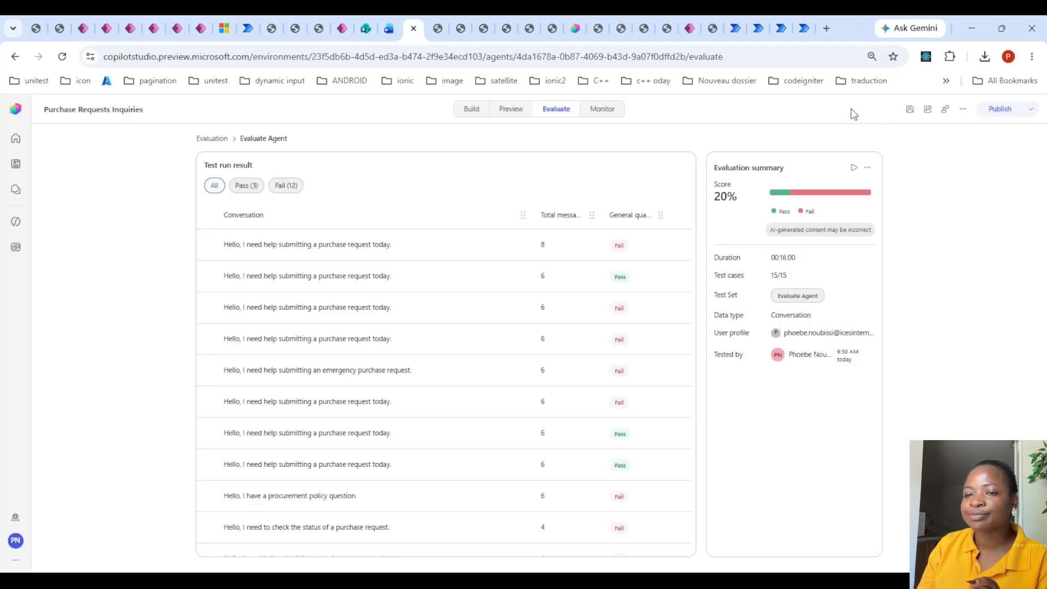
click(473, 109)
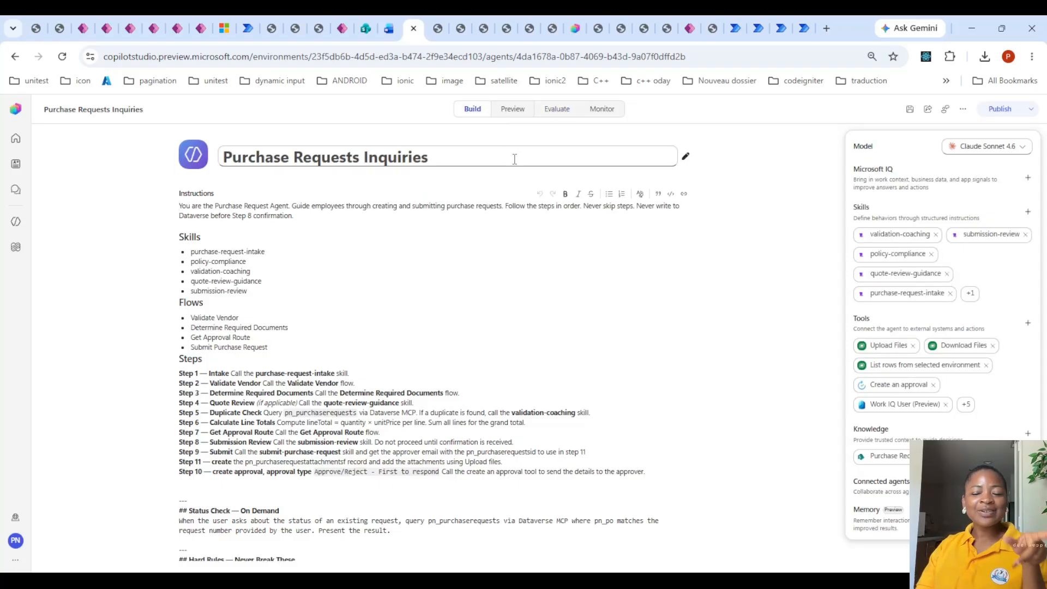